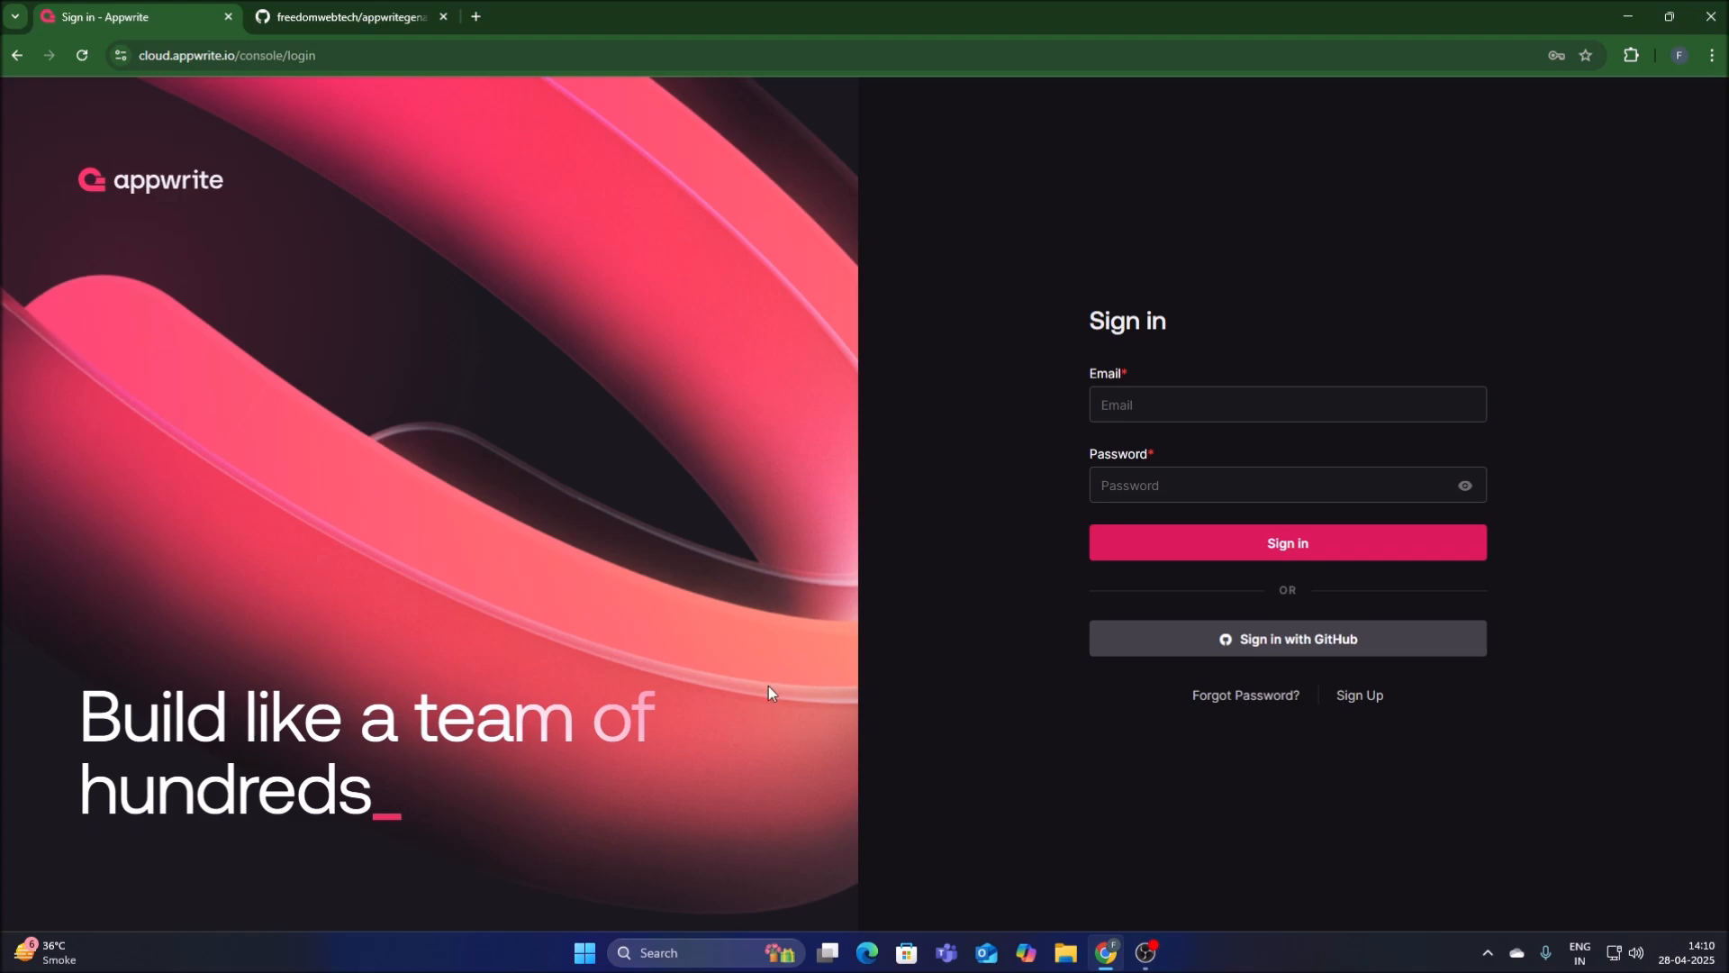
Sign in to the console and create an organization named myytproject on the Free plan.
click(1205, 404)
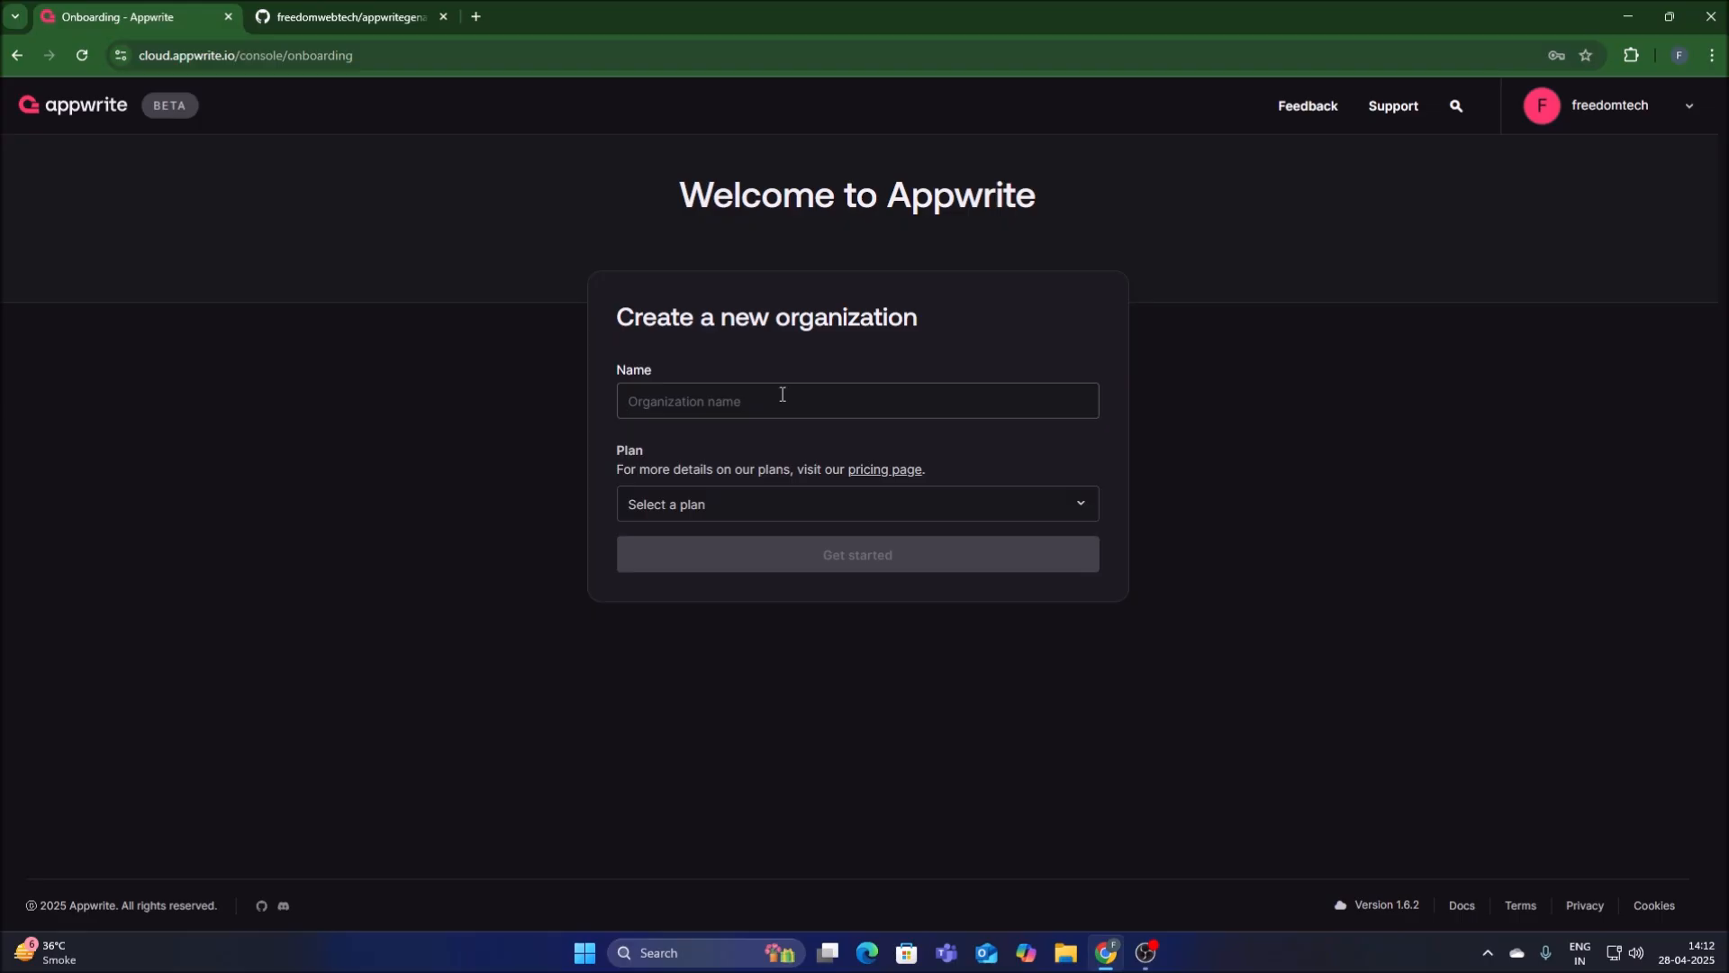
text(myytproject)
click(753, 516)
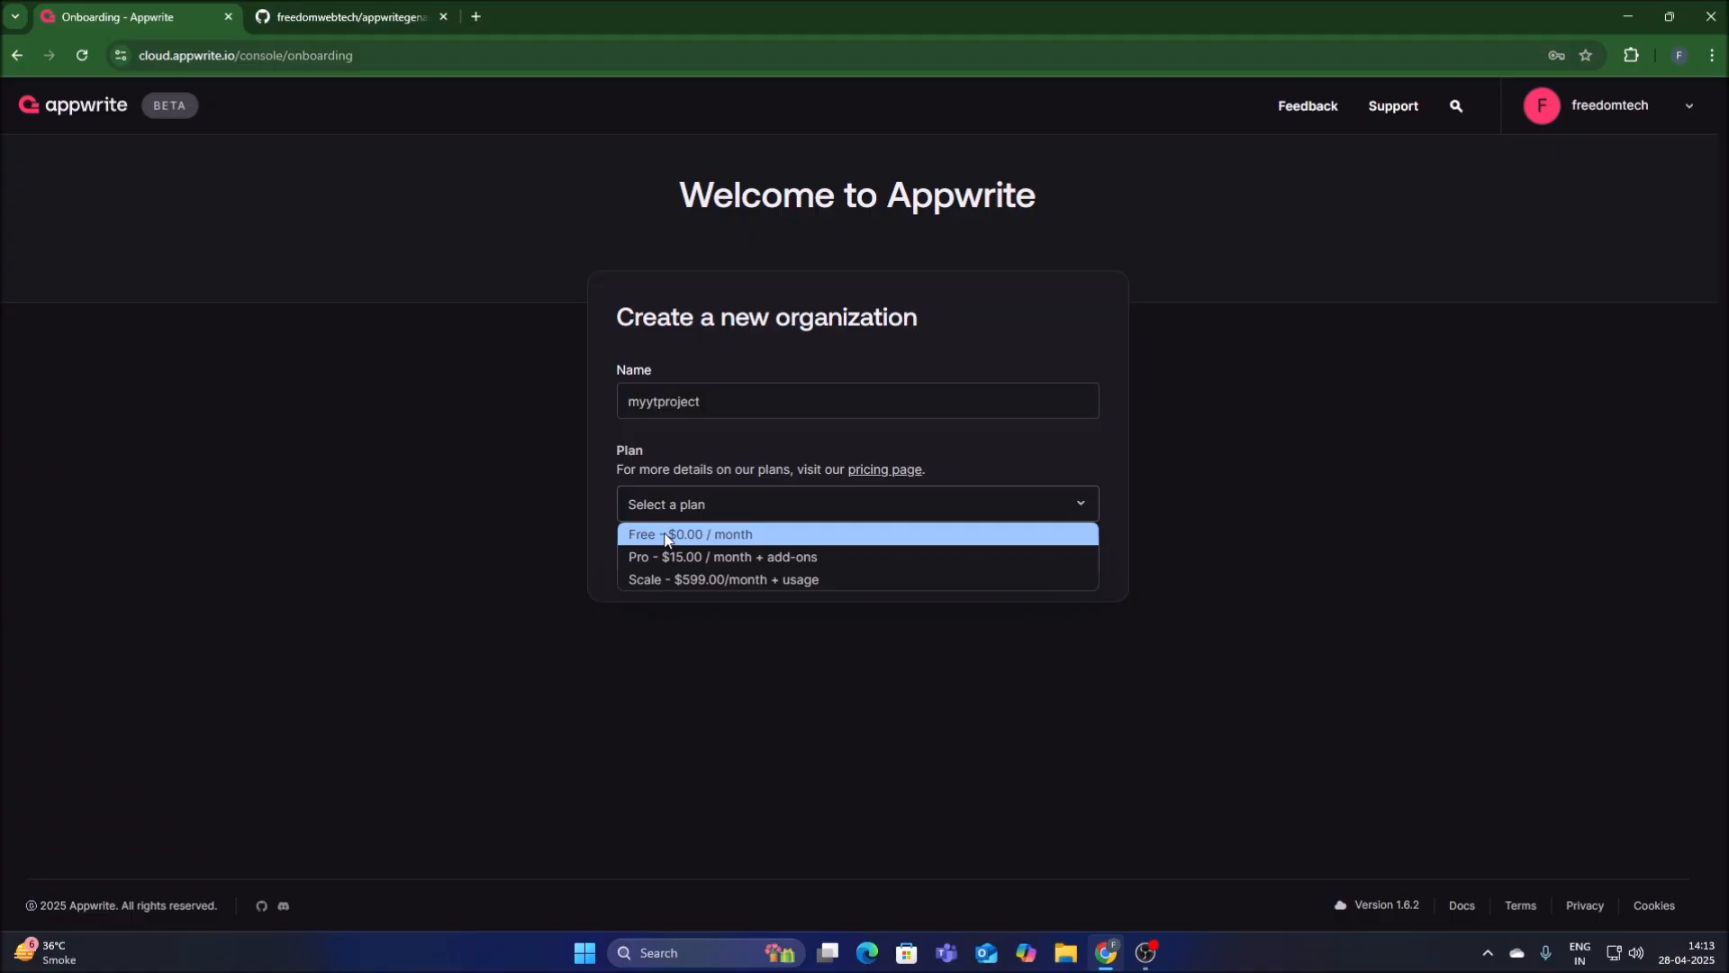
click(720, 538)
click(811, 560)
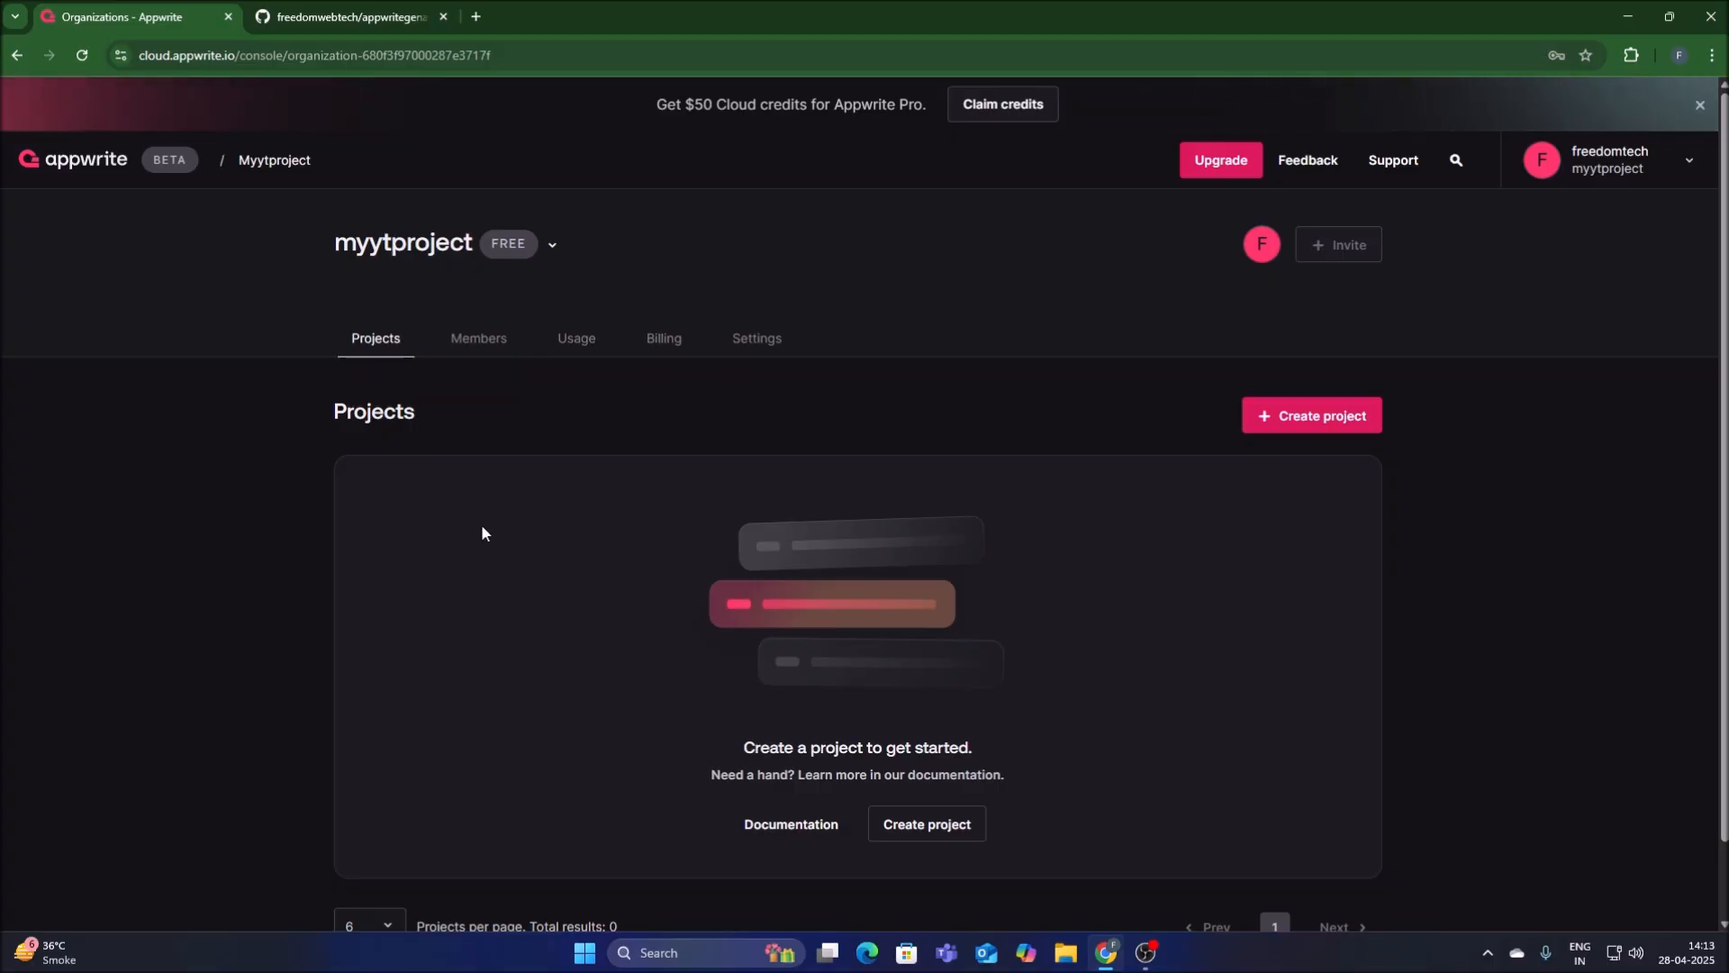
Start a new project in the organization and name it yolo12genai.
click(1270, 431)
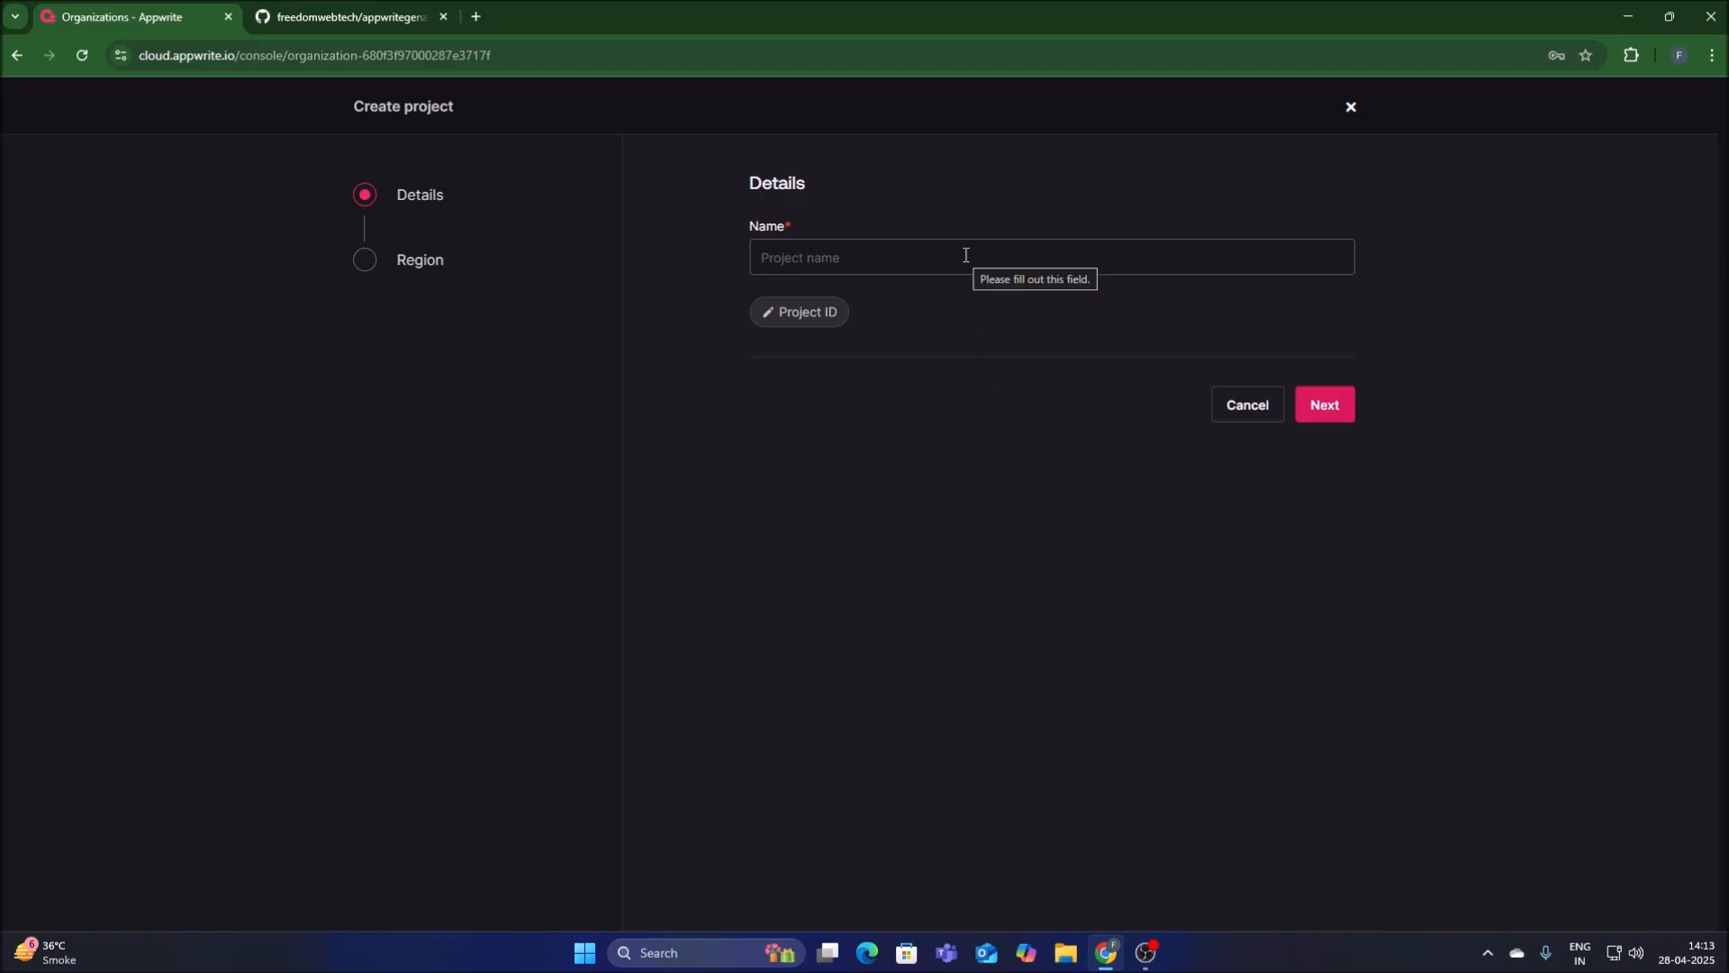
text(yolo)
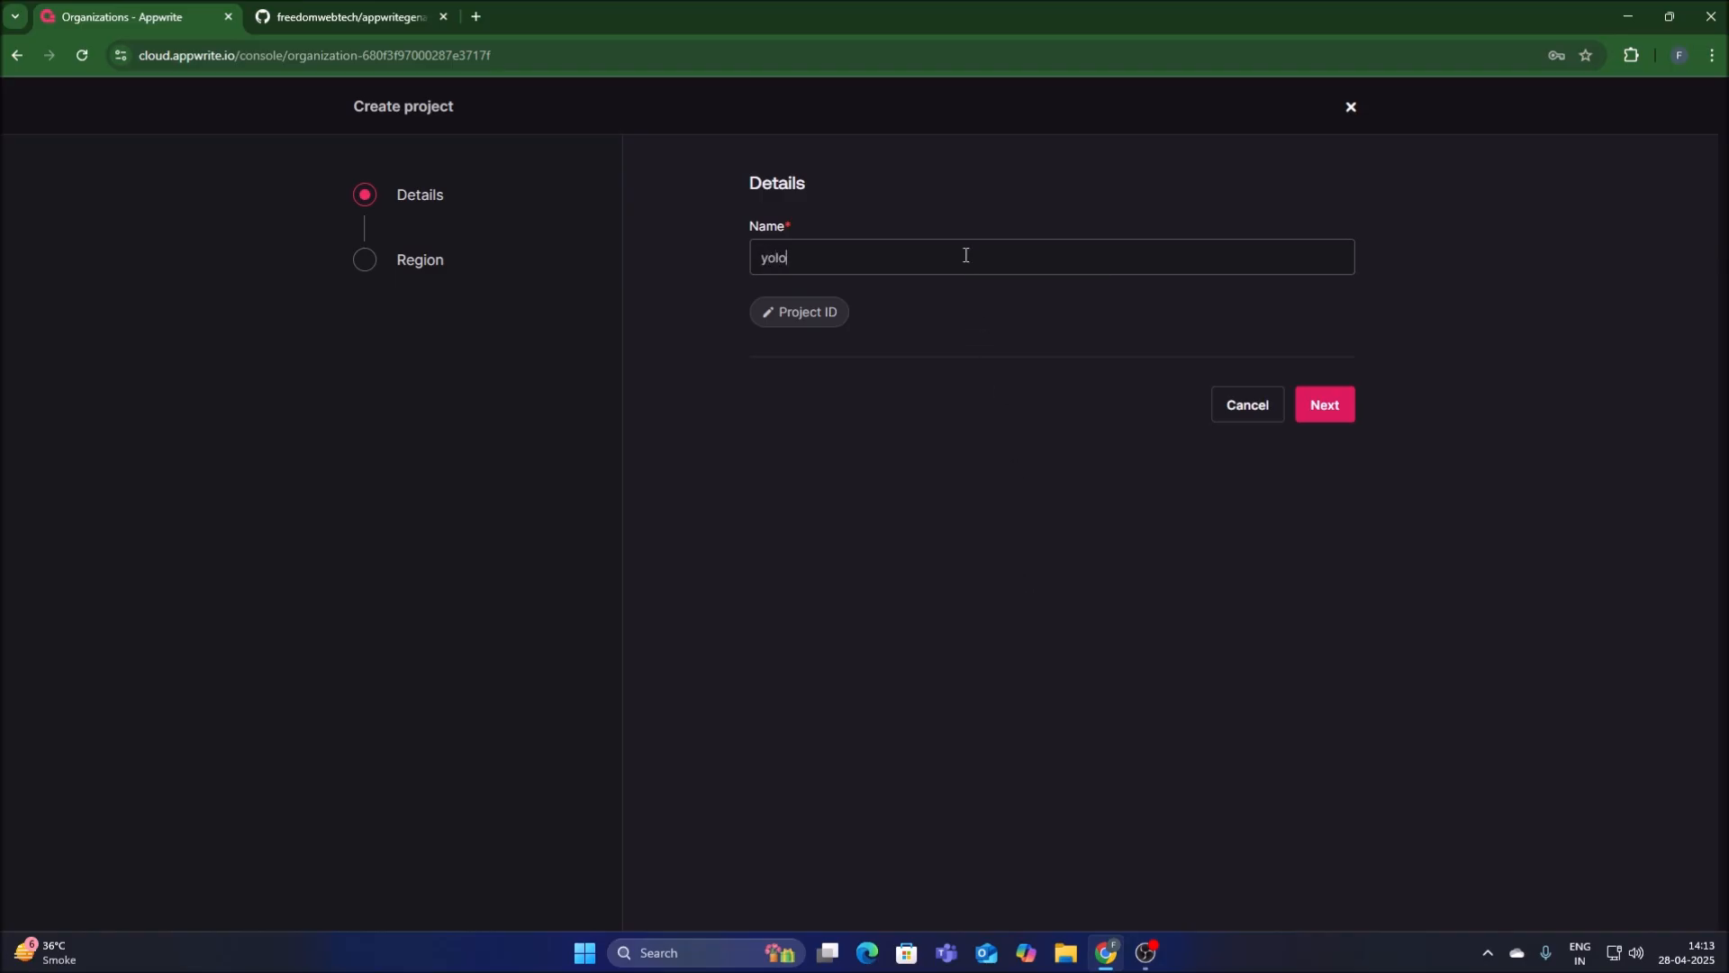
text(12genai)
Set the custom project ID to yolo12genai and create the project in the Frankfurt region.
click(791, 316)
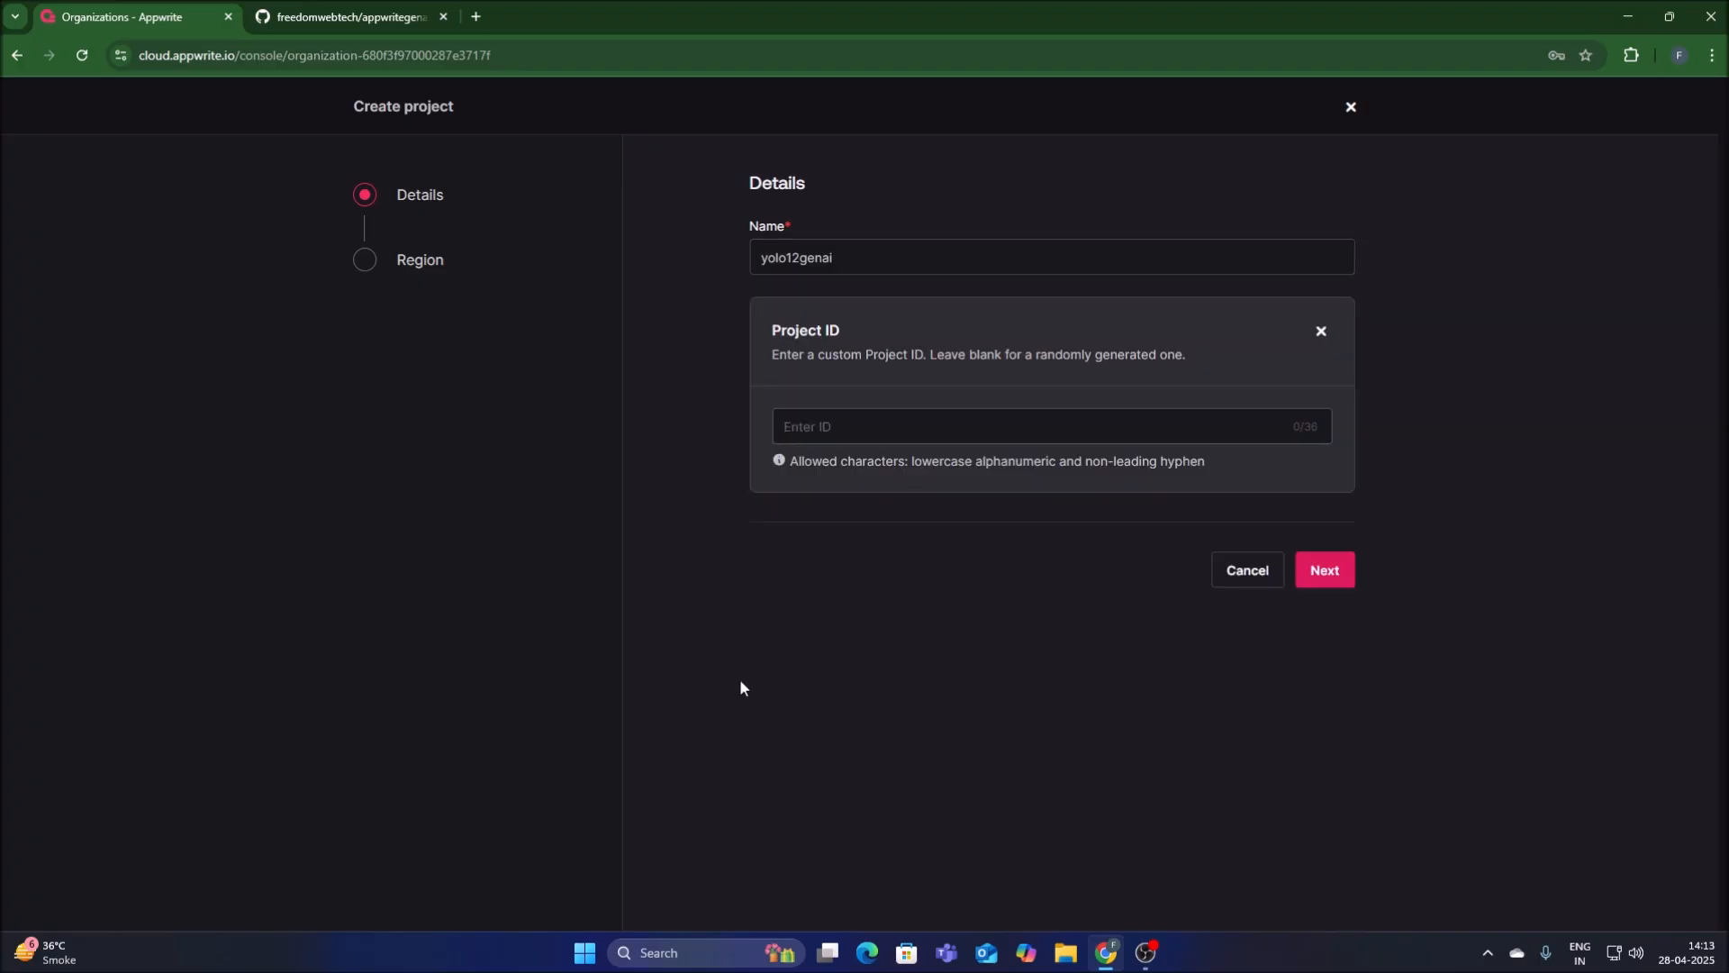
double_click(810, 260)
right_click(811, 259)
click(846, 344)
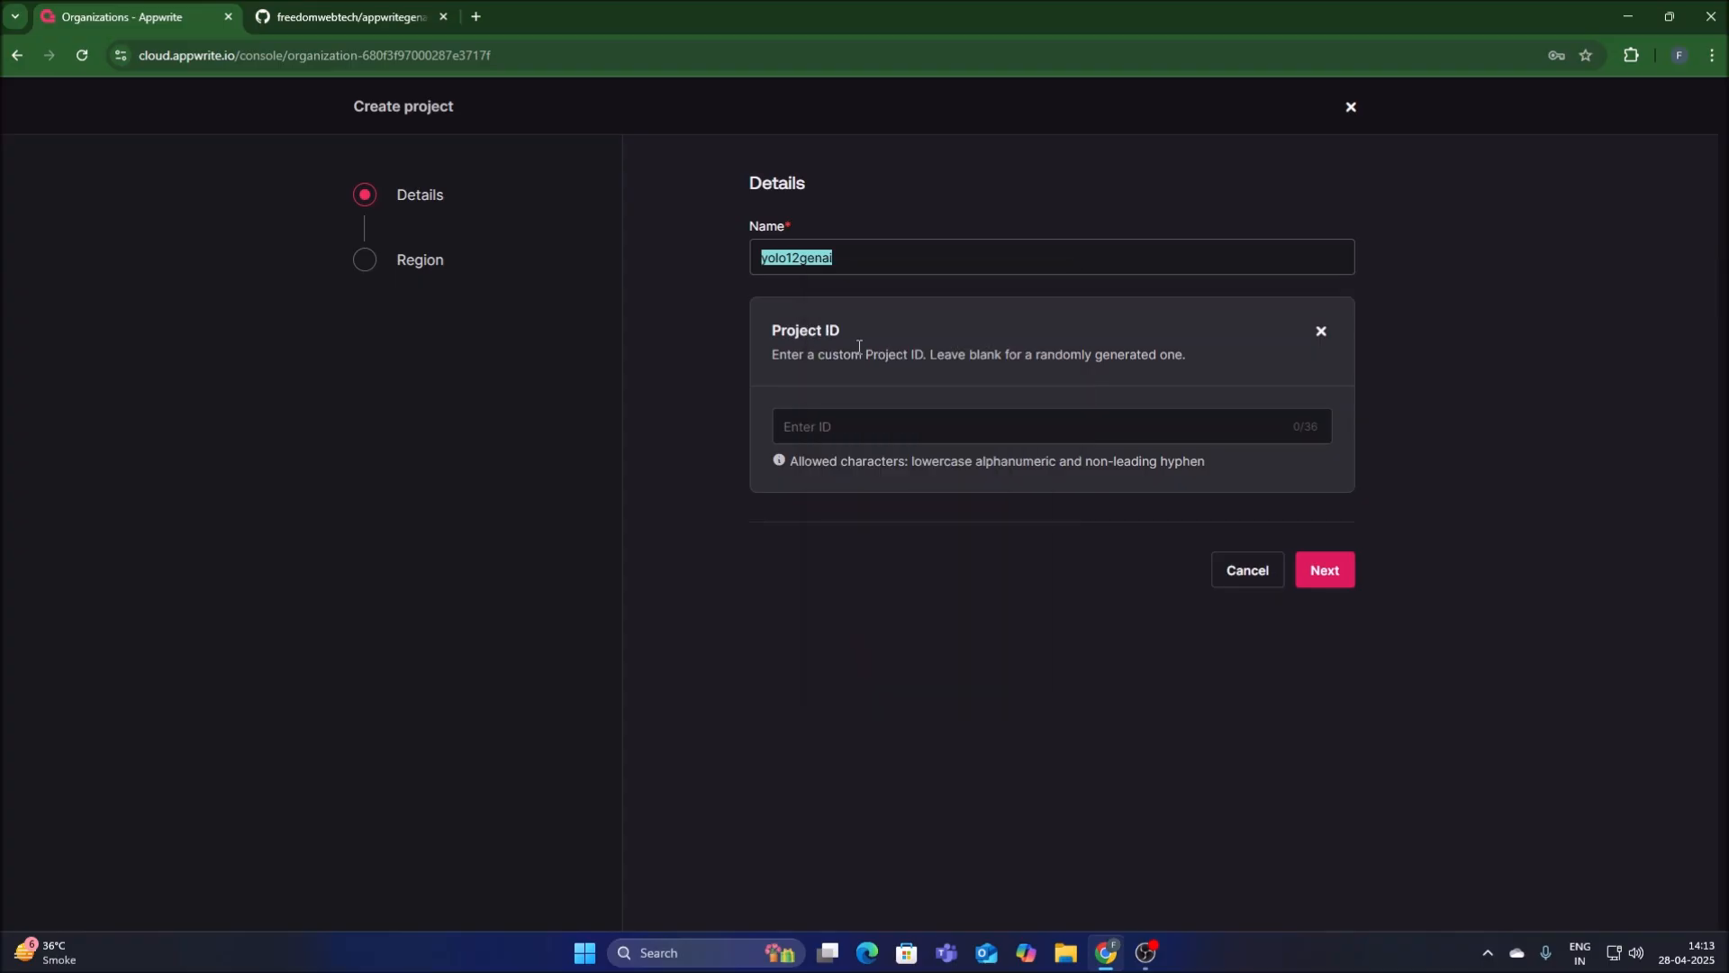
click(827, 429)
key(ctrl+v)
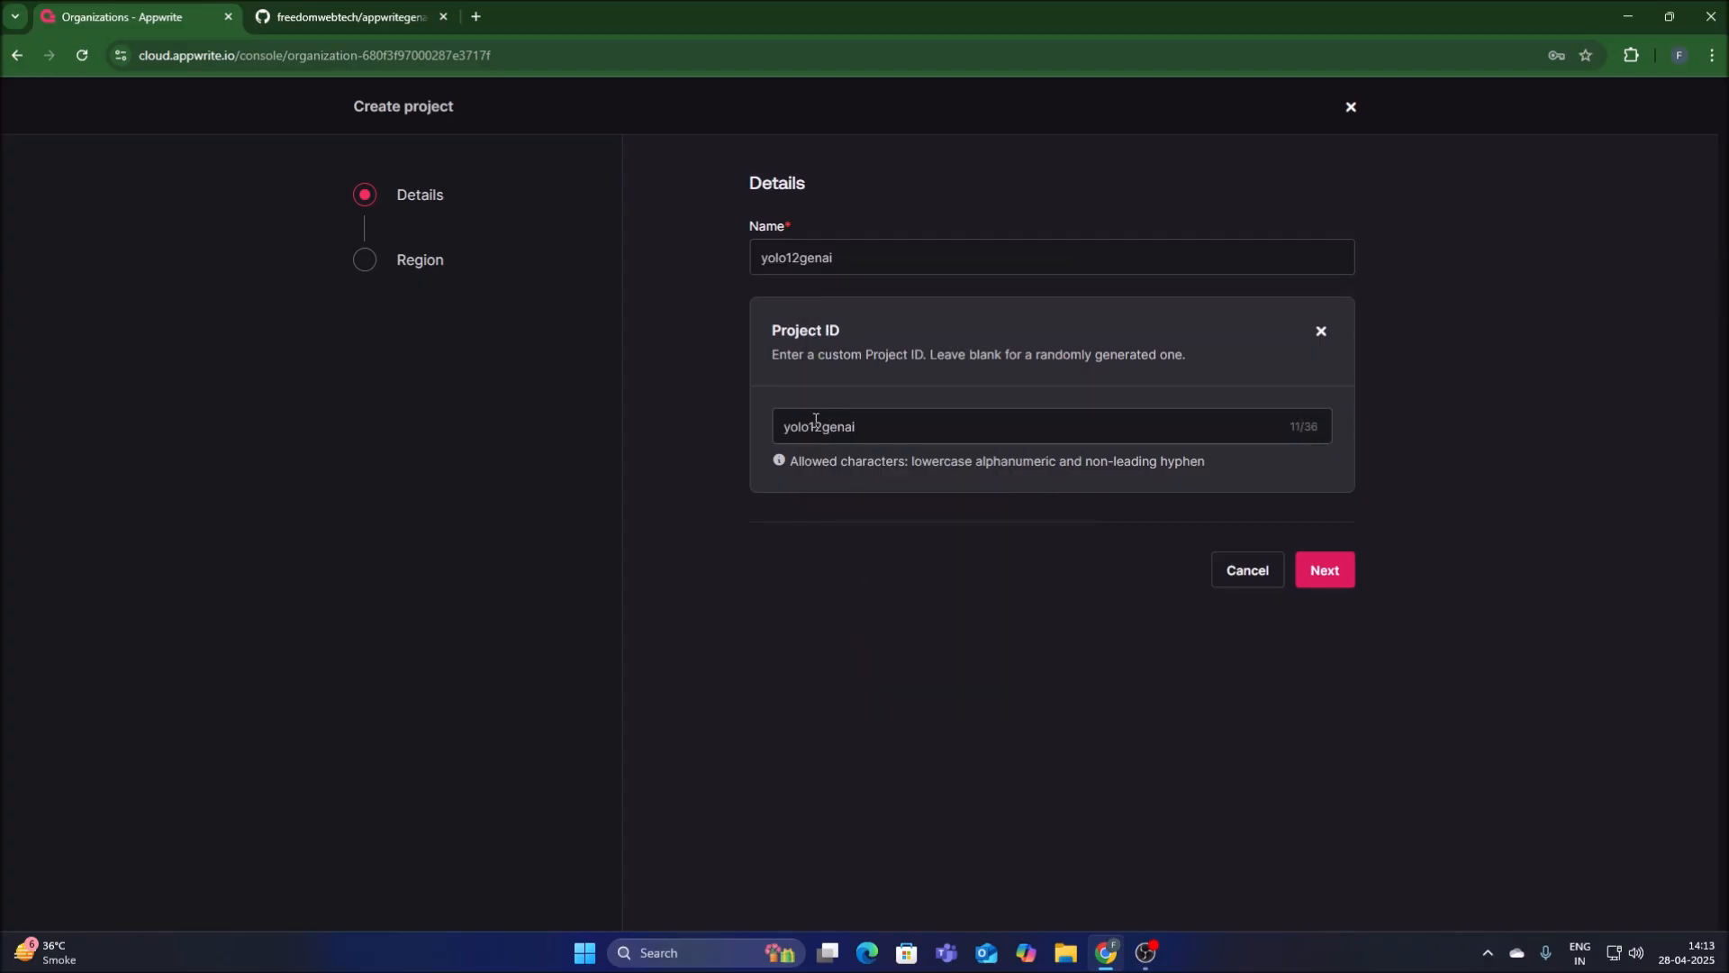
click(1326, 571)
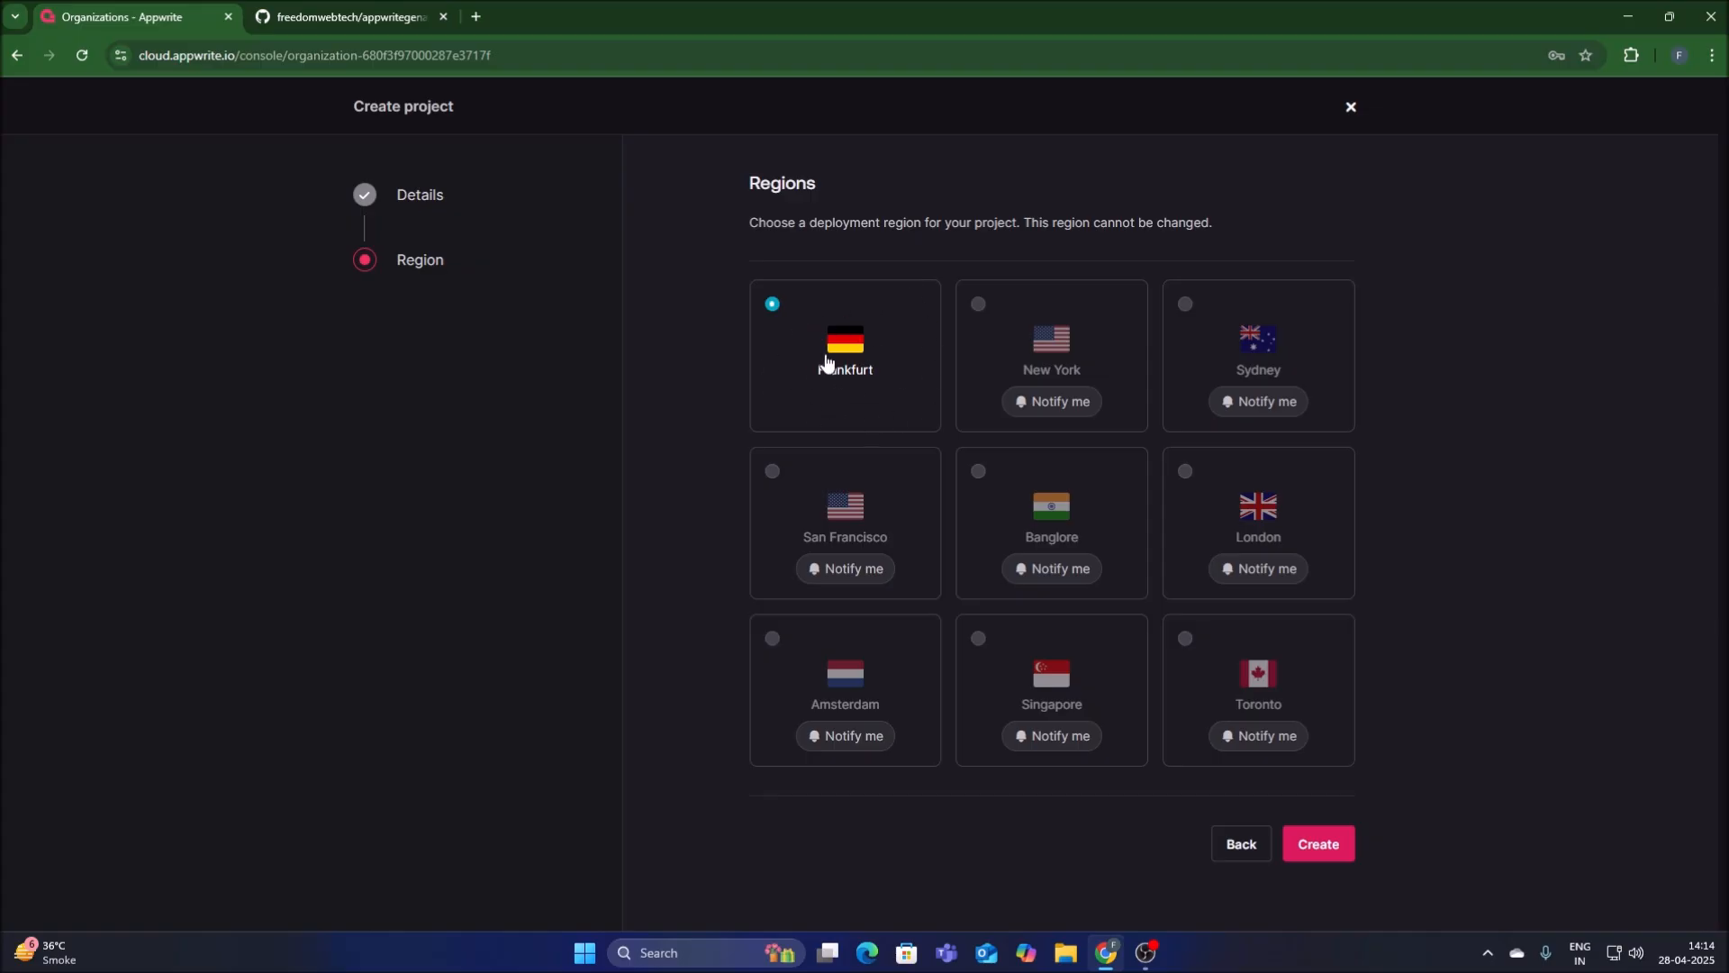
click(1315, 843)
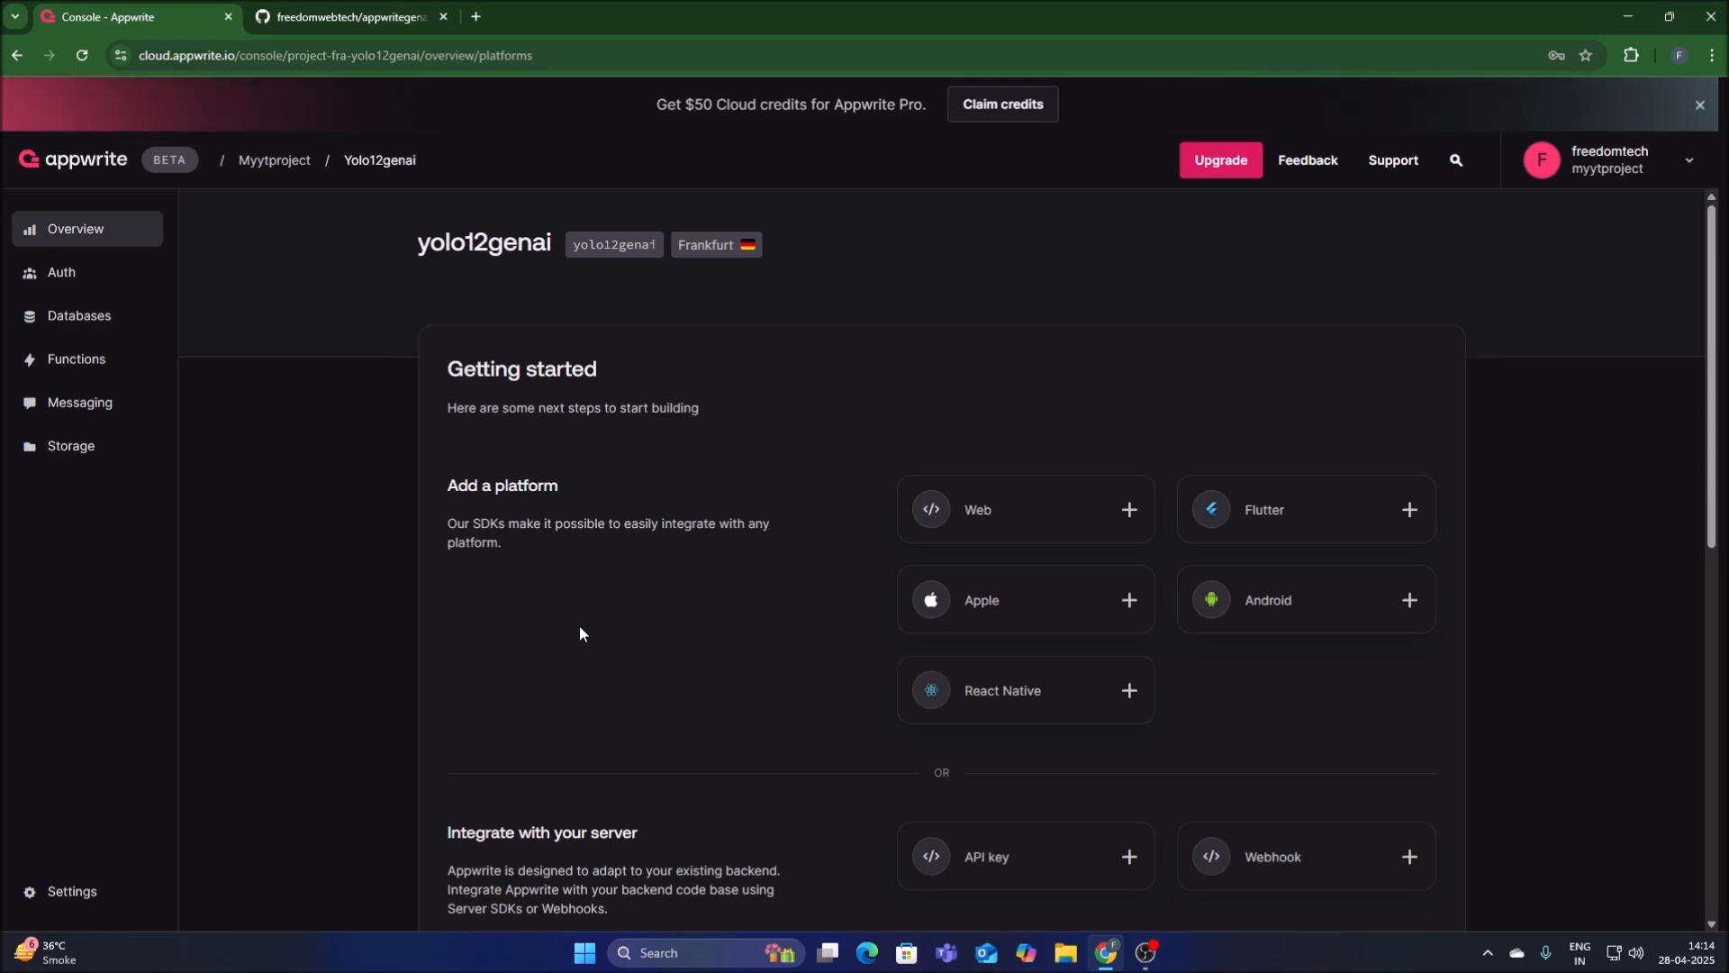
Create an API key named mykey that never expires, granting it all permission scopes.
scroll(857, 671, down, 1)
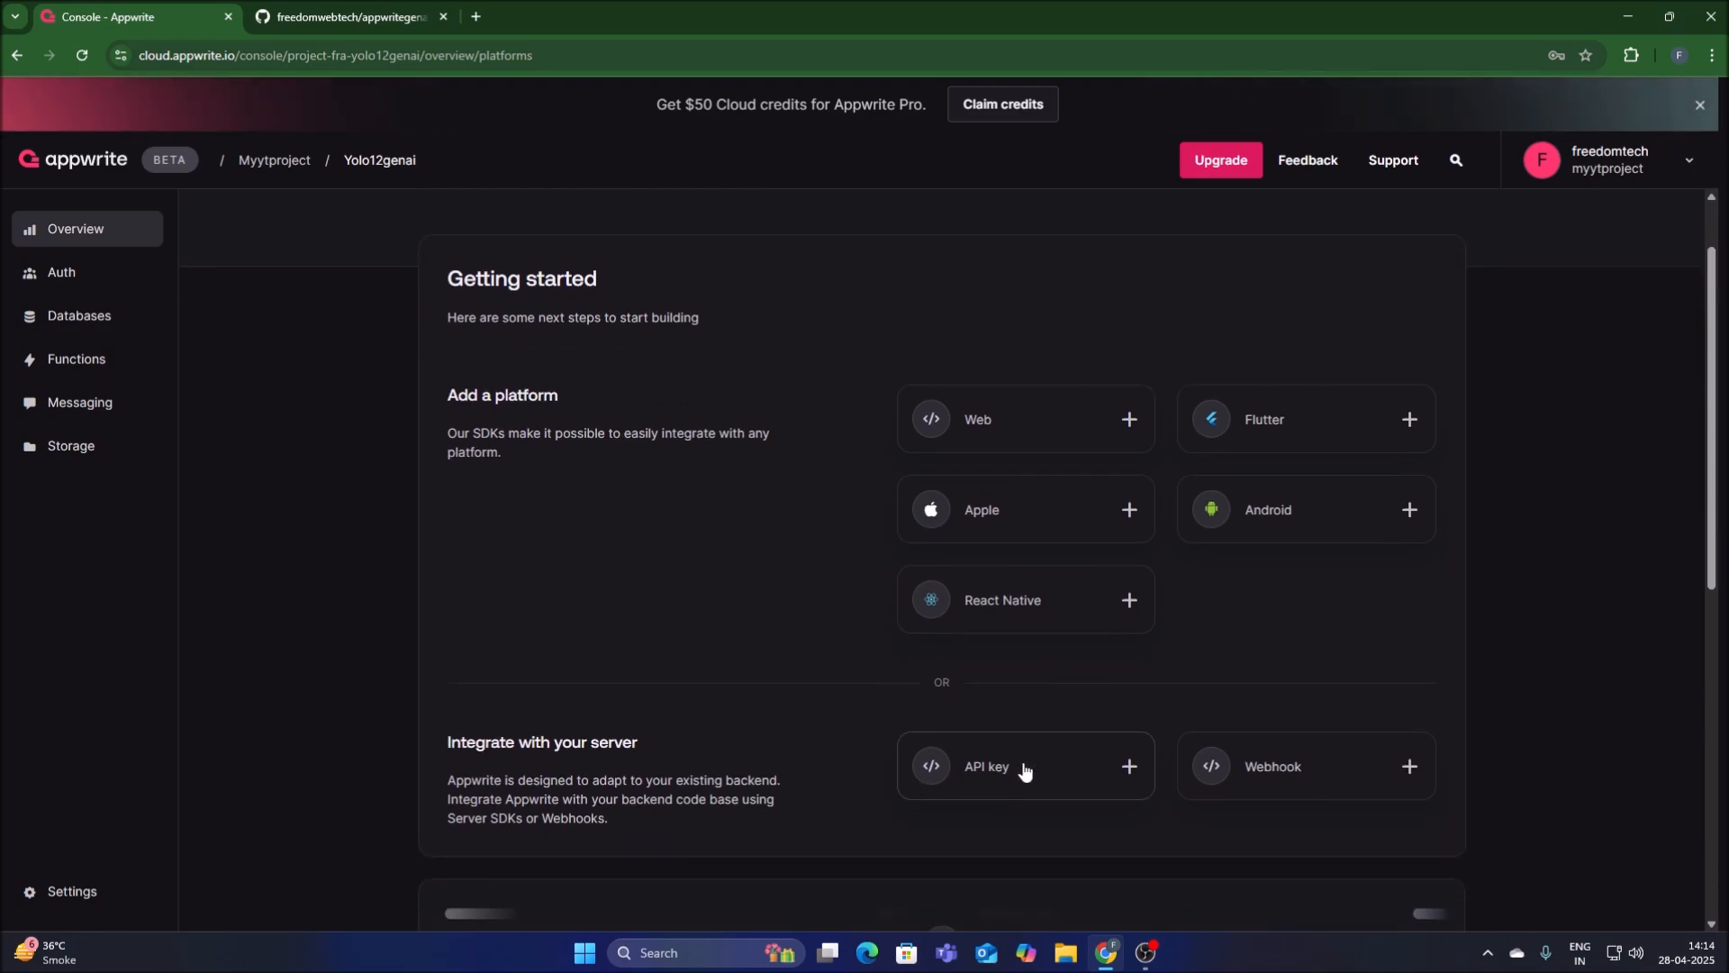
click(1015, 770)
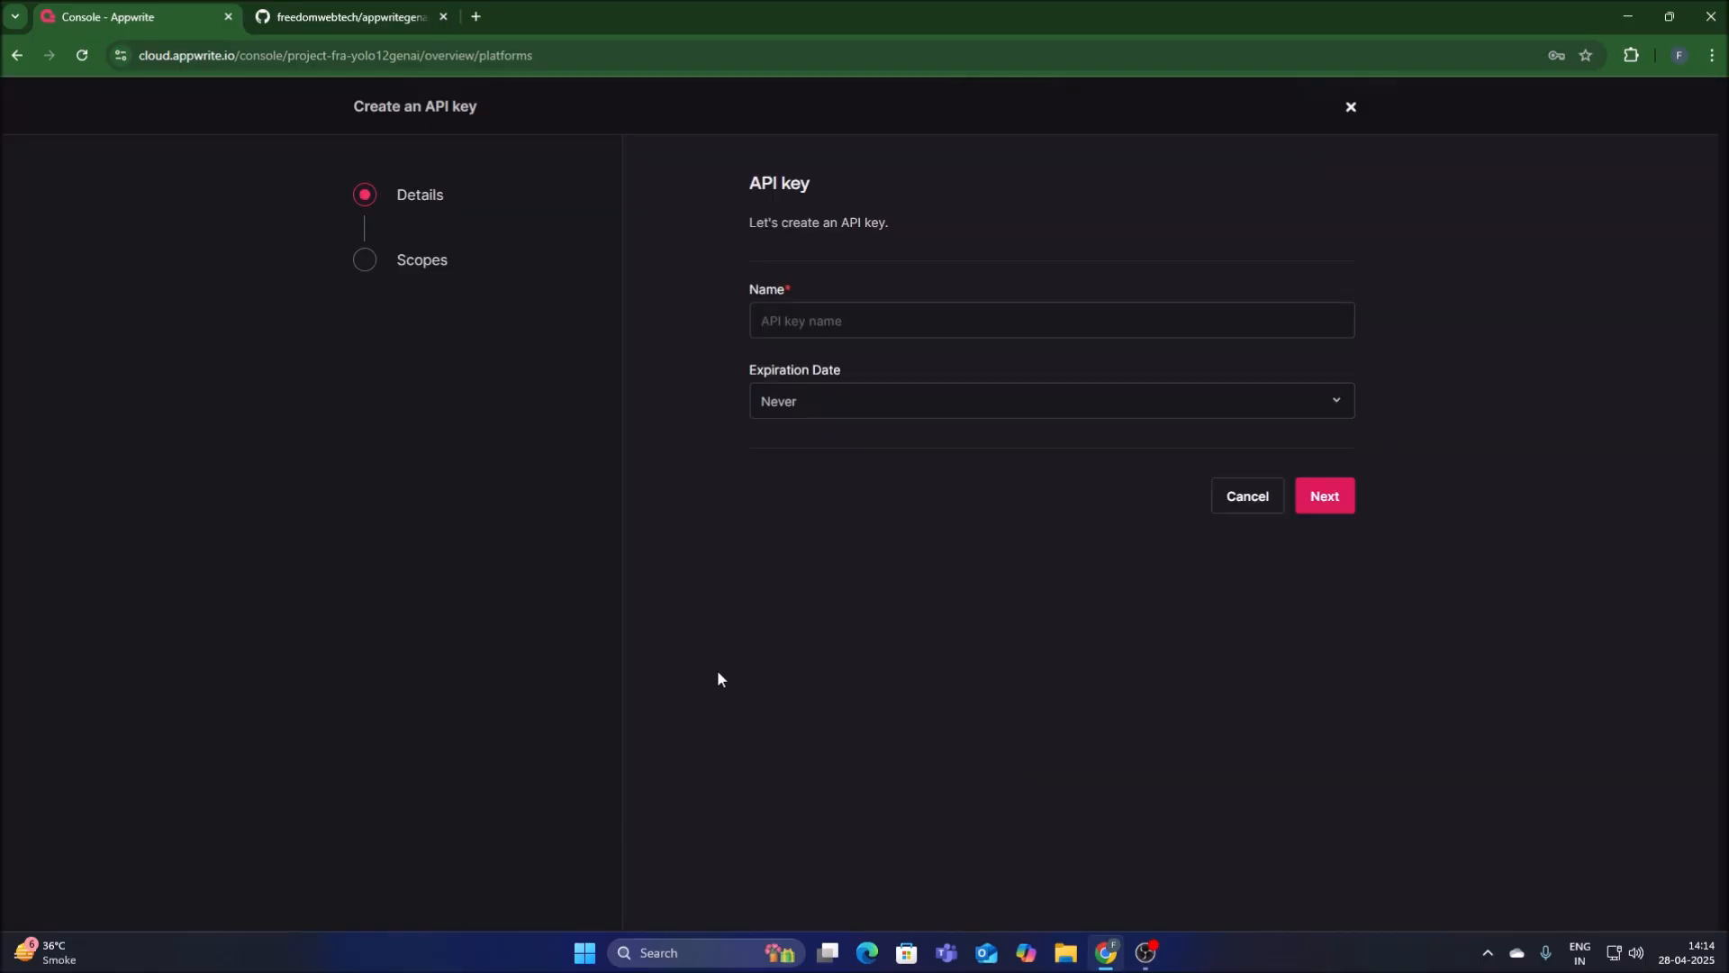
click(905, 317)
text(mykey)
click(788, 413)
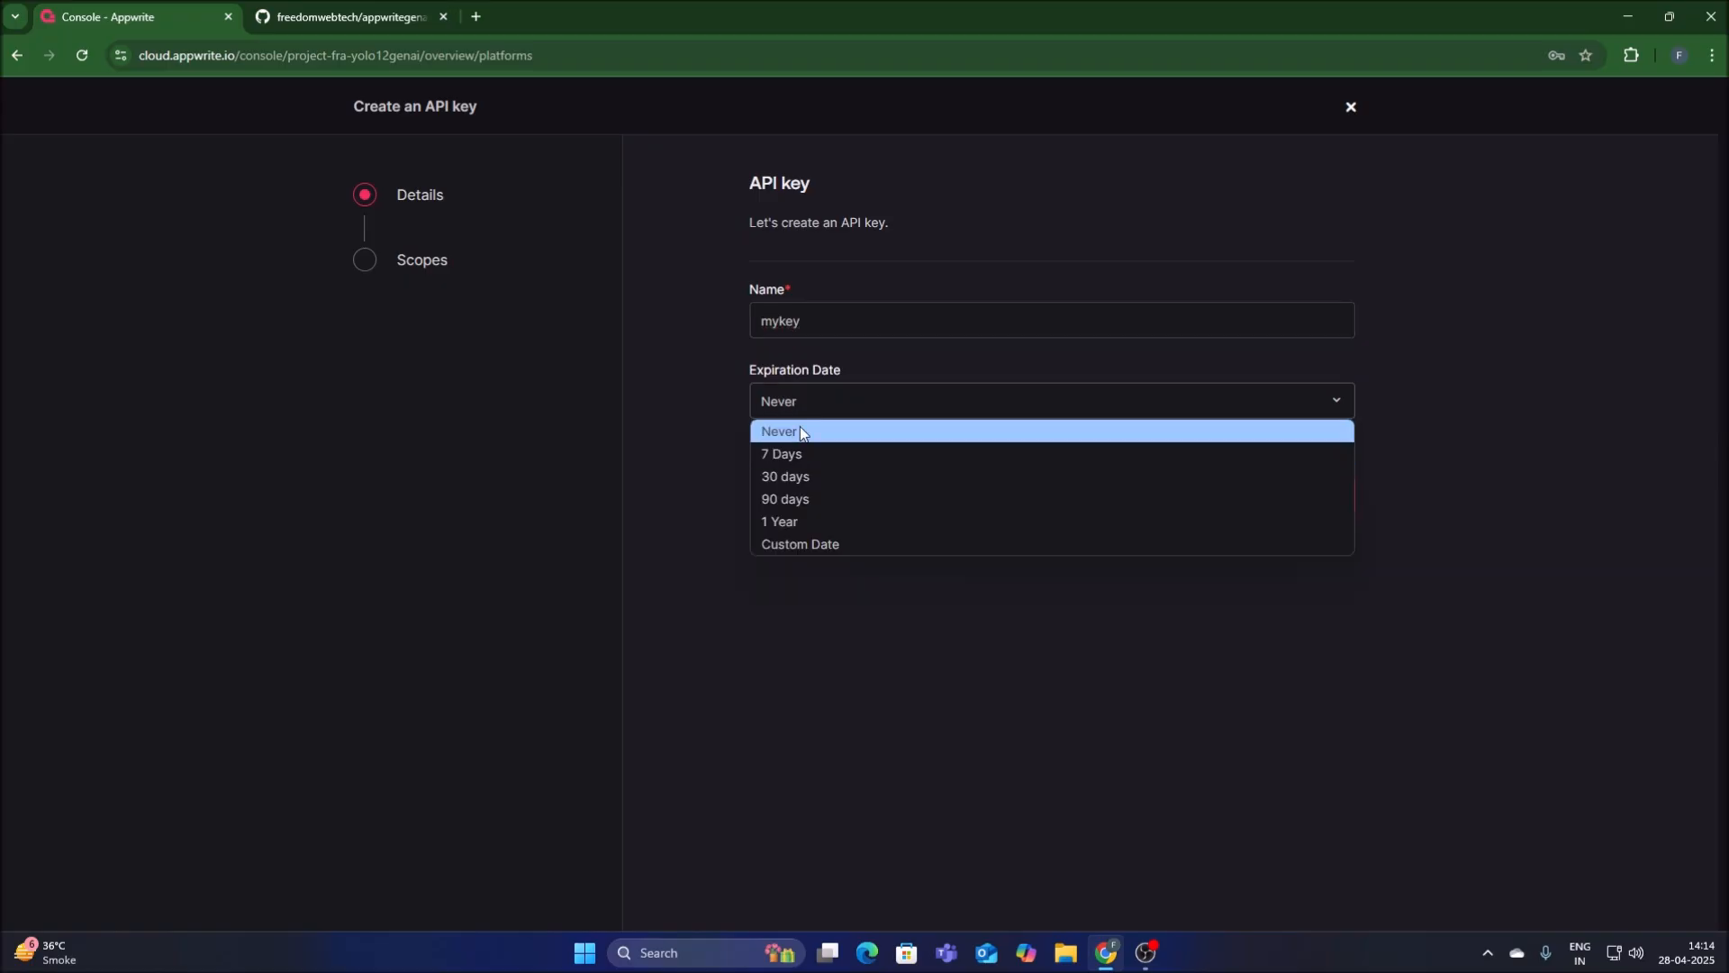
click(800, 425)
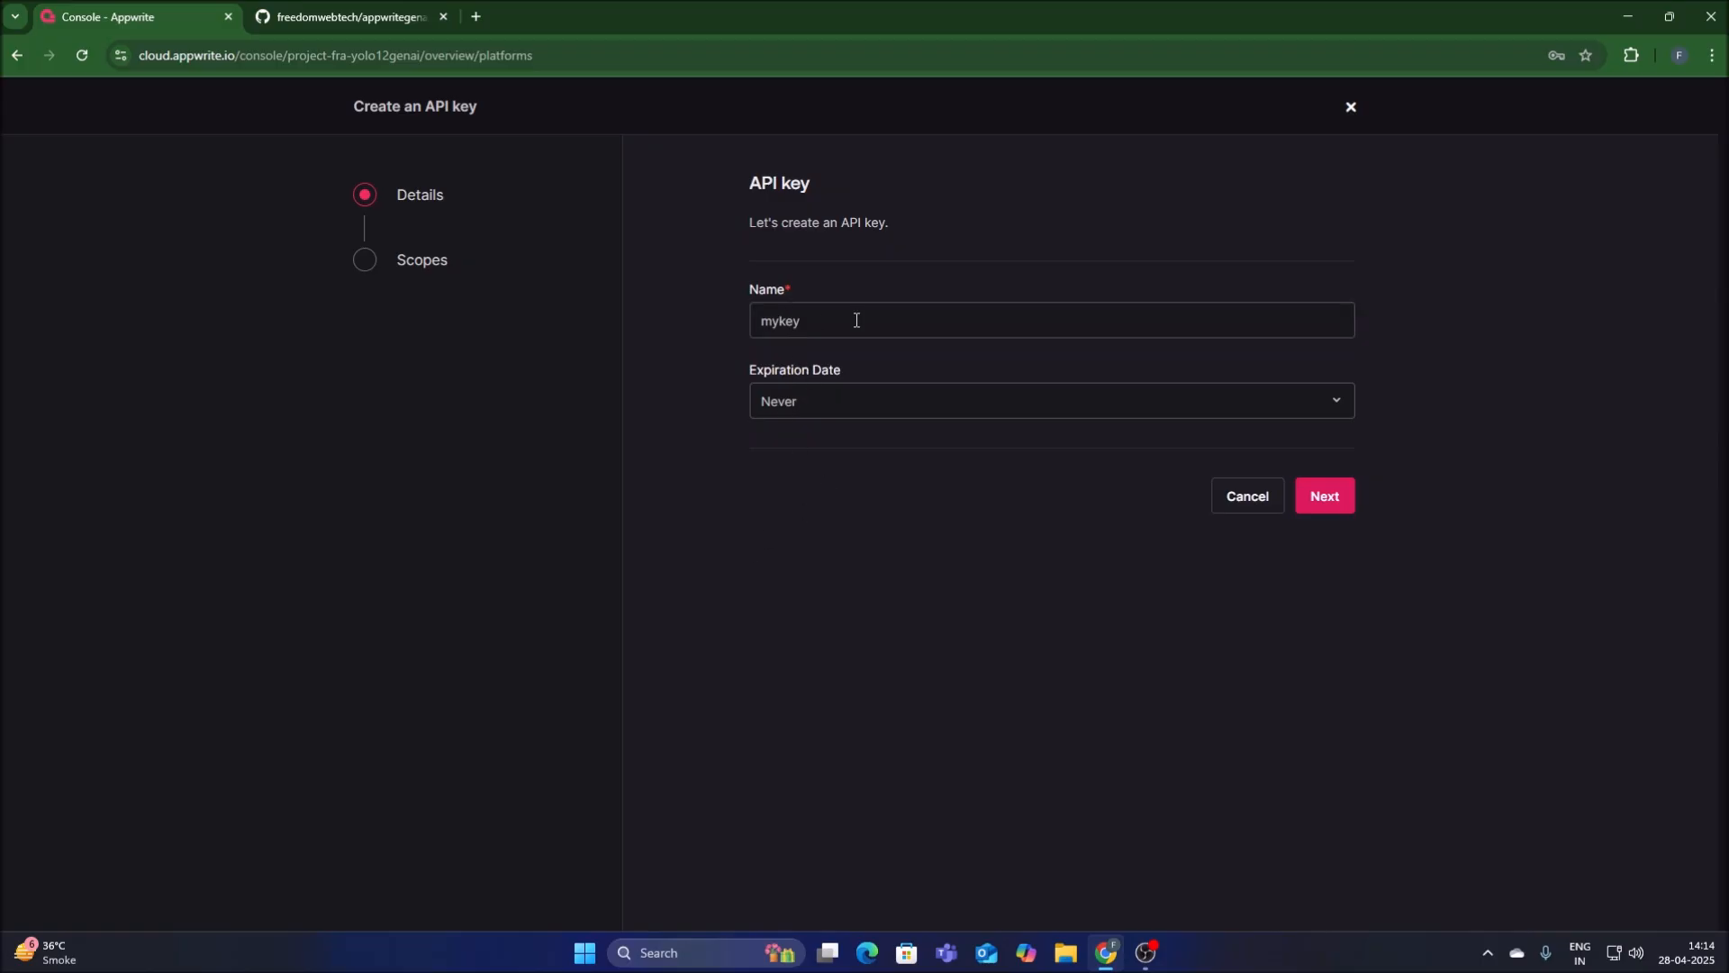
click(783, 401)
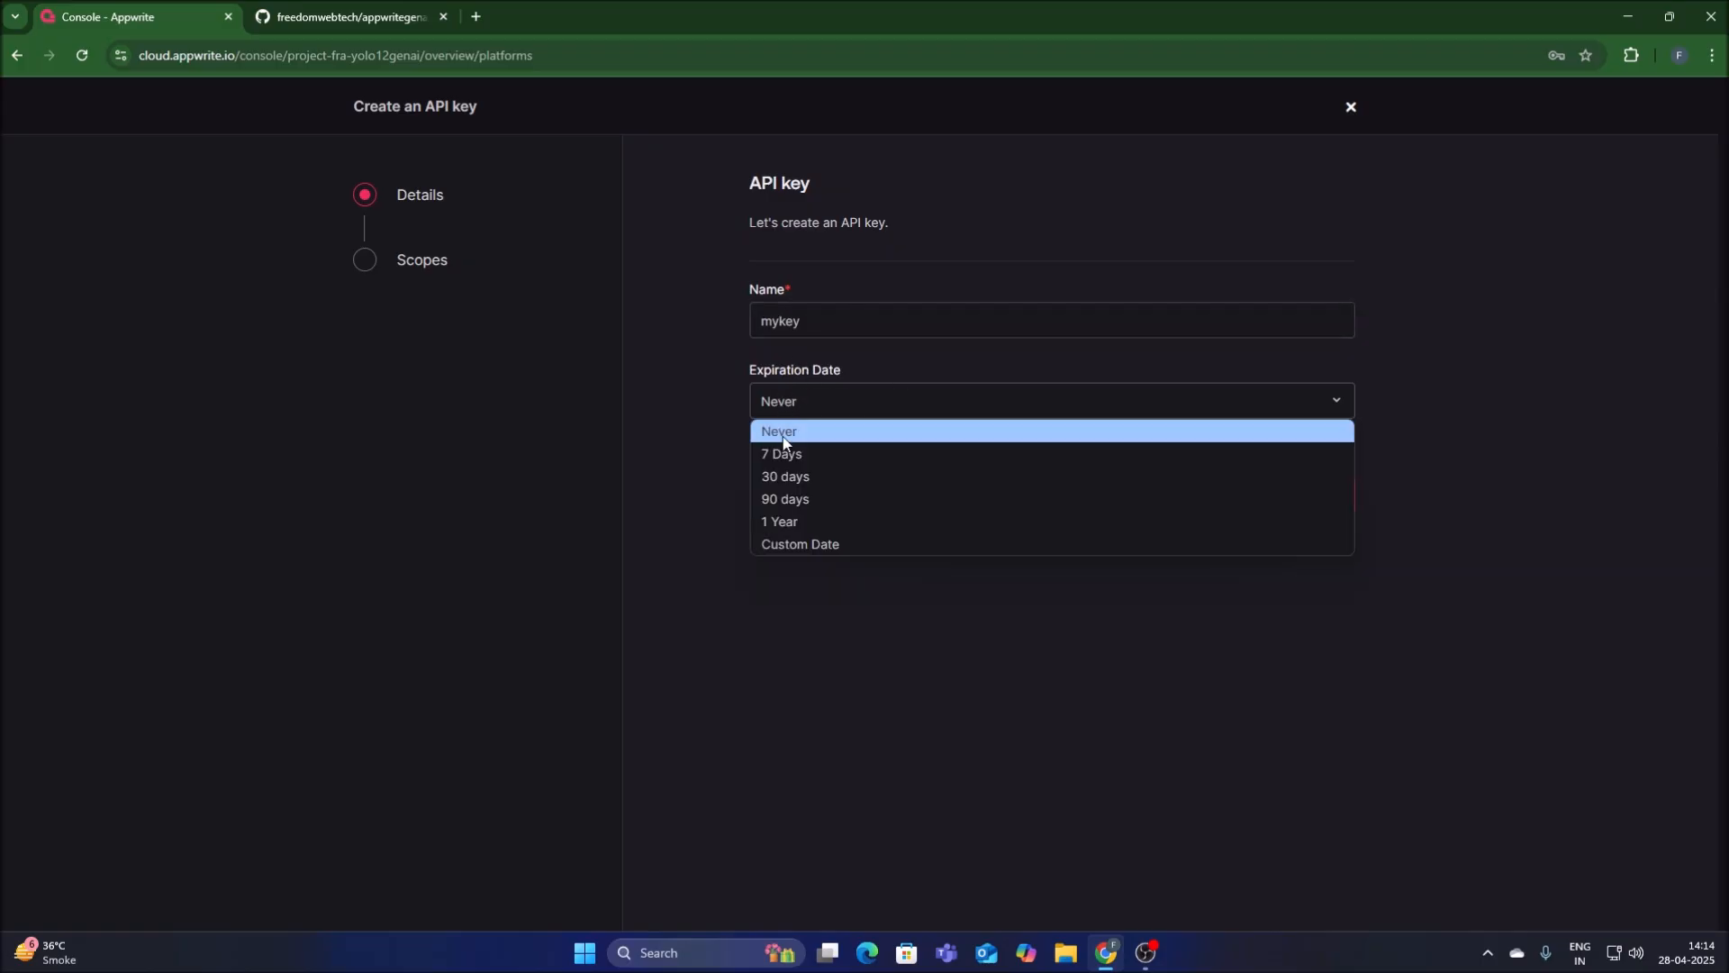
click(782, 436)
click(1337, 501)
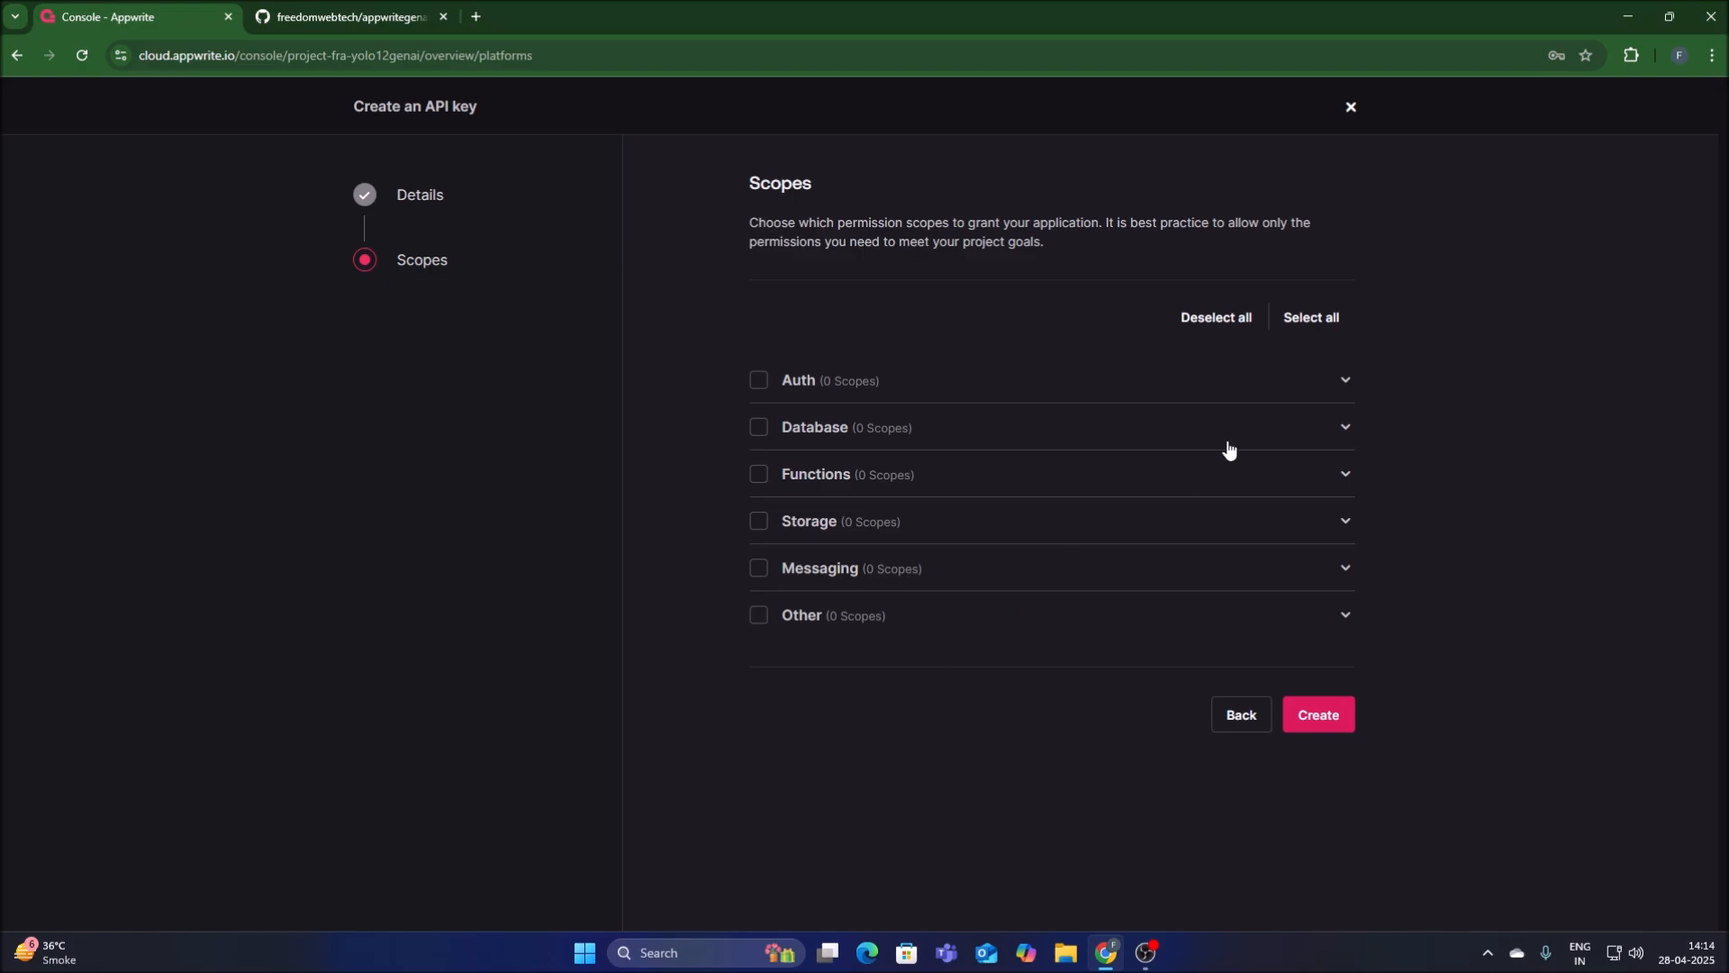
click(1316, 320)
click(1338, 727)
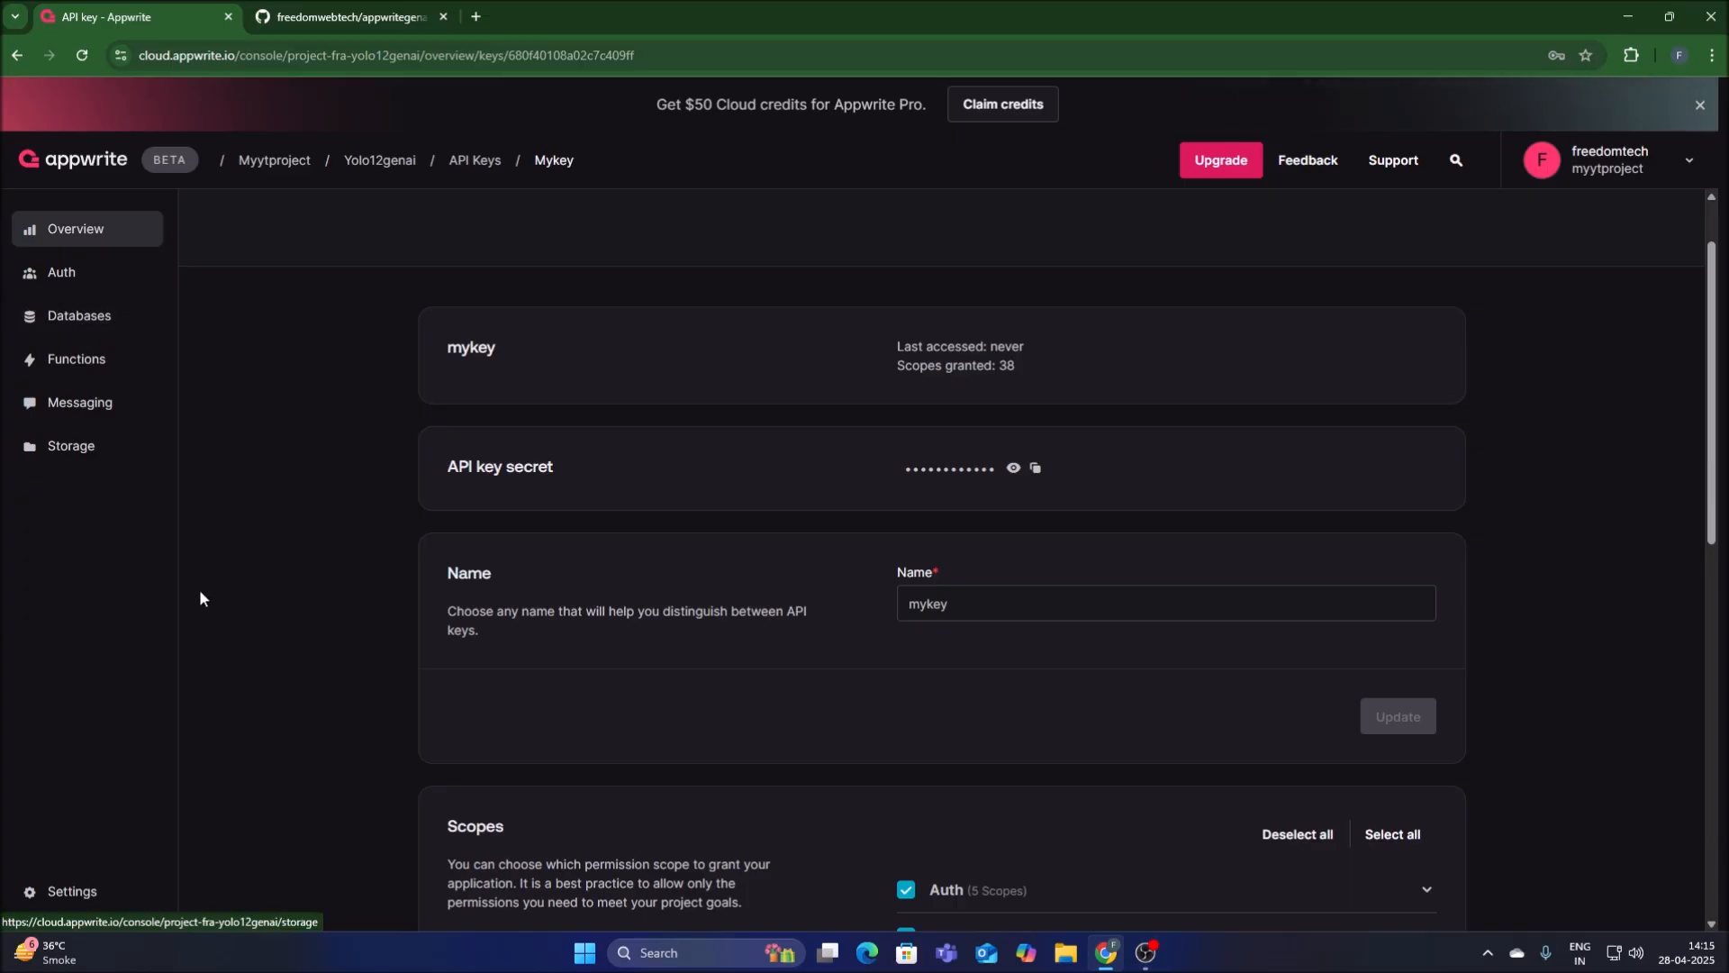
Start a new database in the project and name it yolo12genai.
click(99, 323)
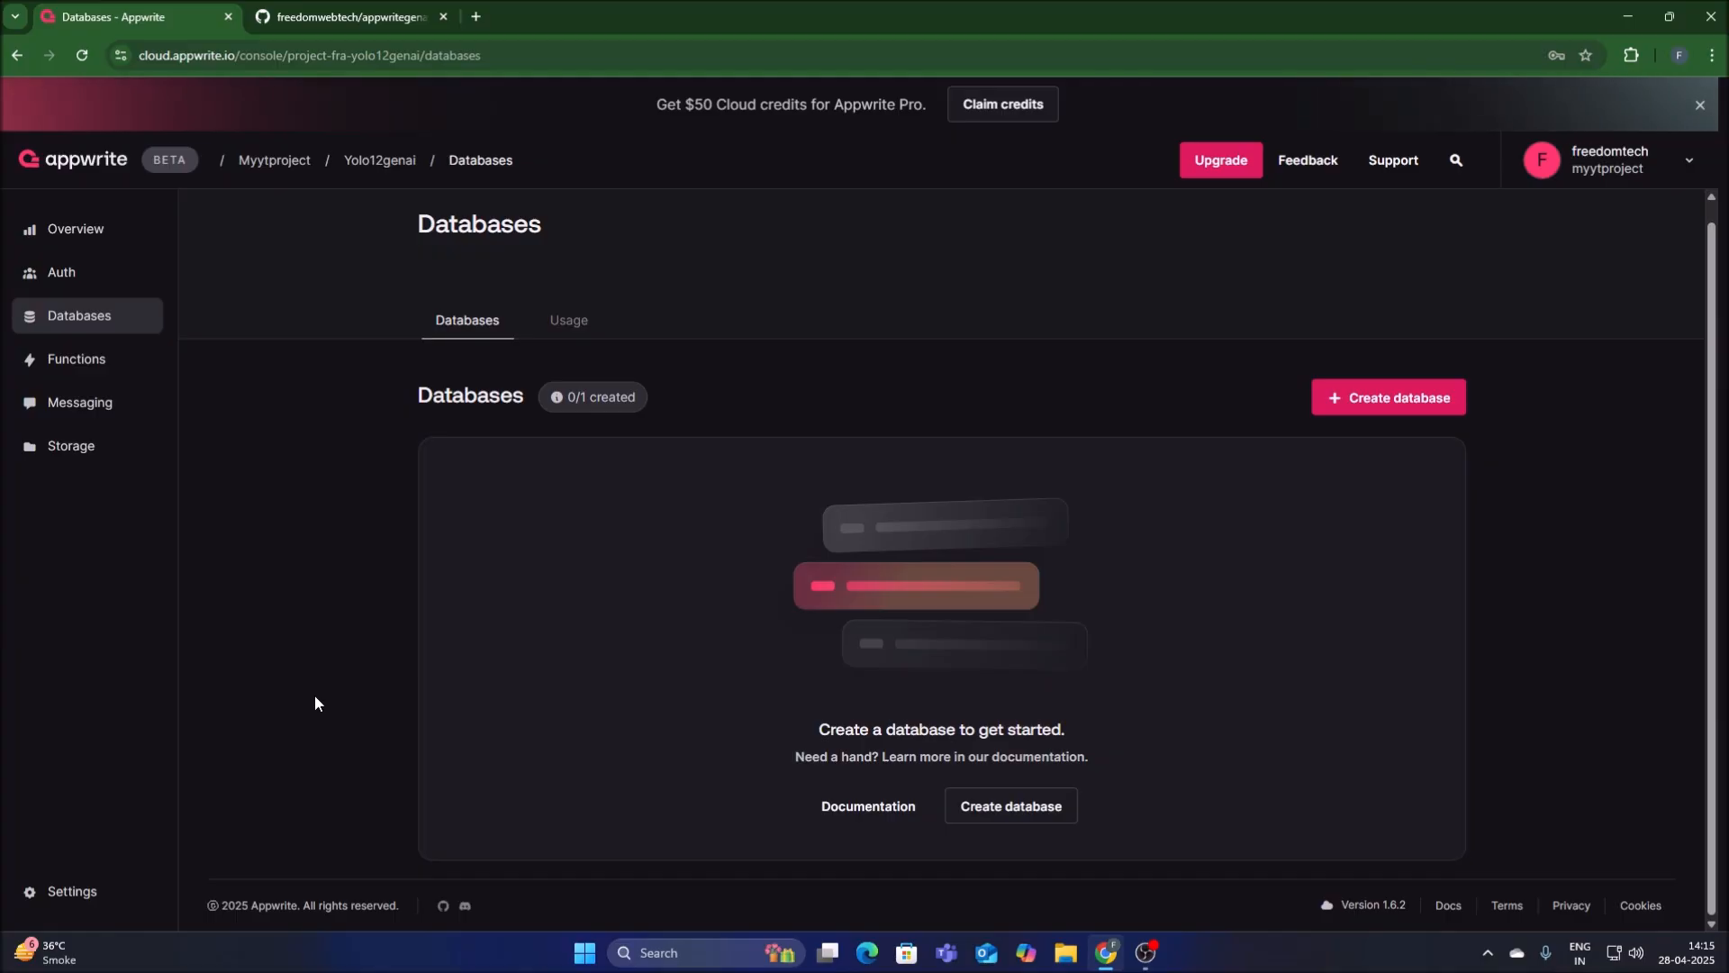
click(1362, 397)
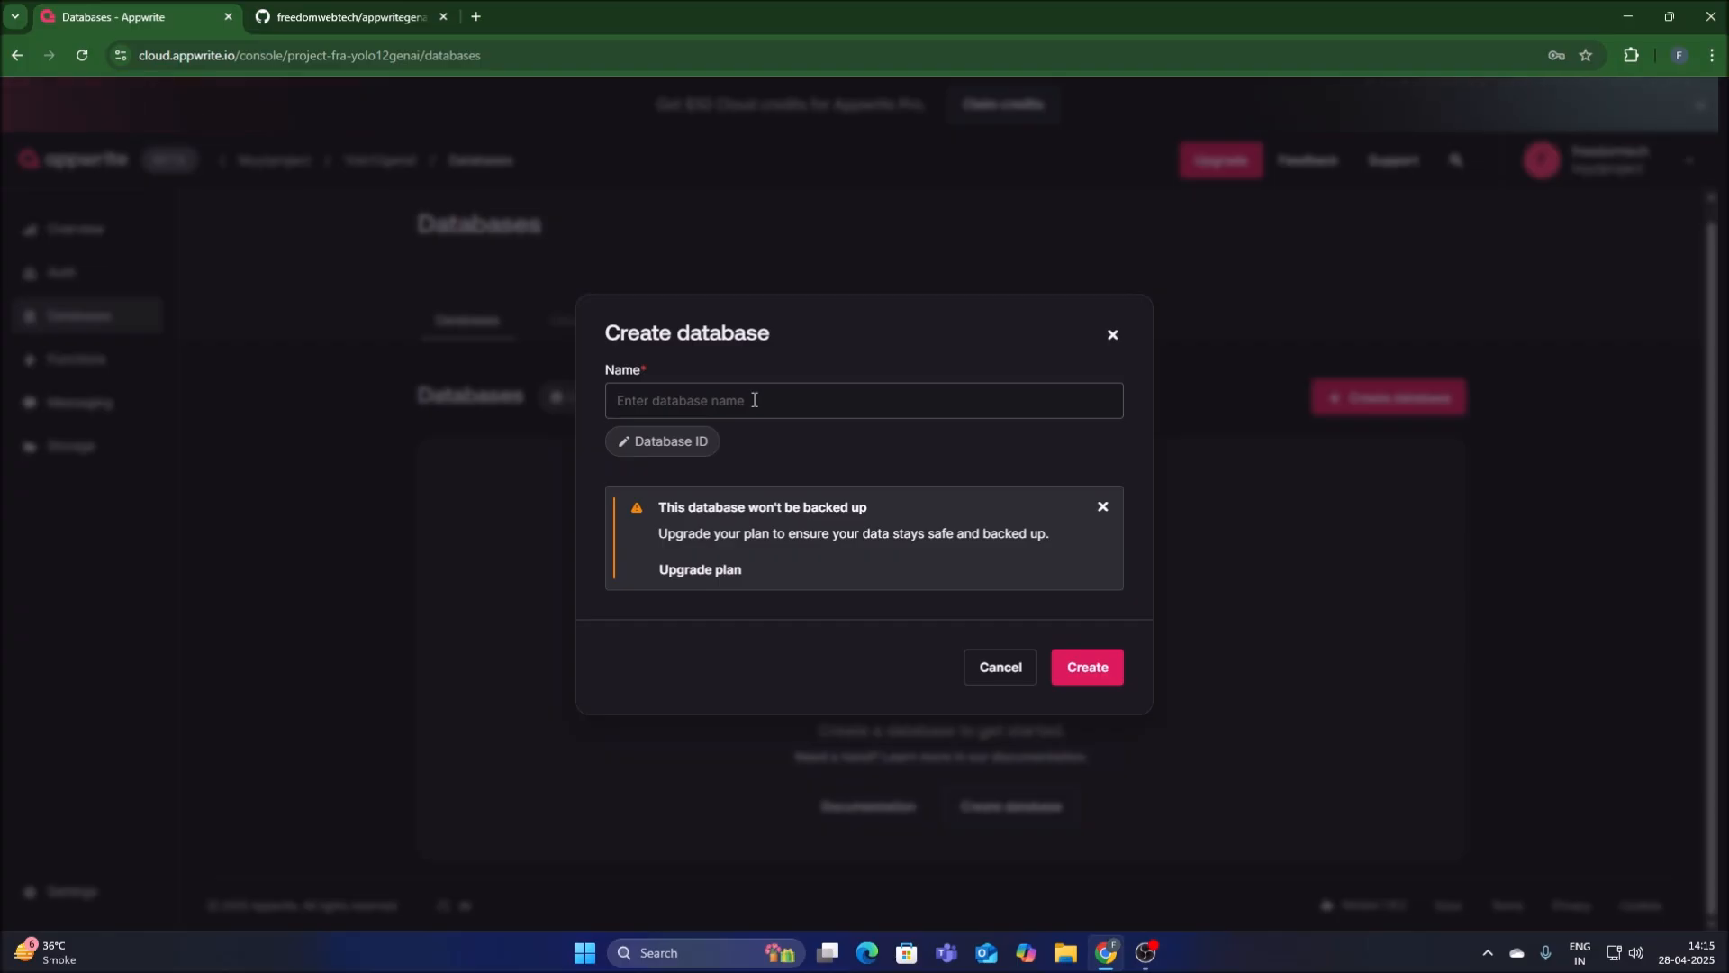
text(y)
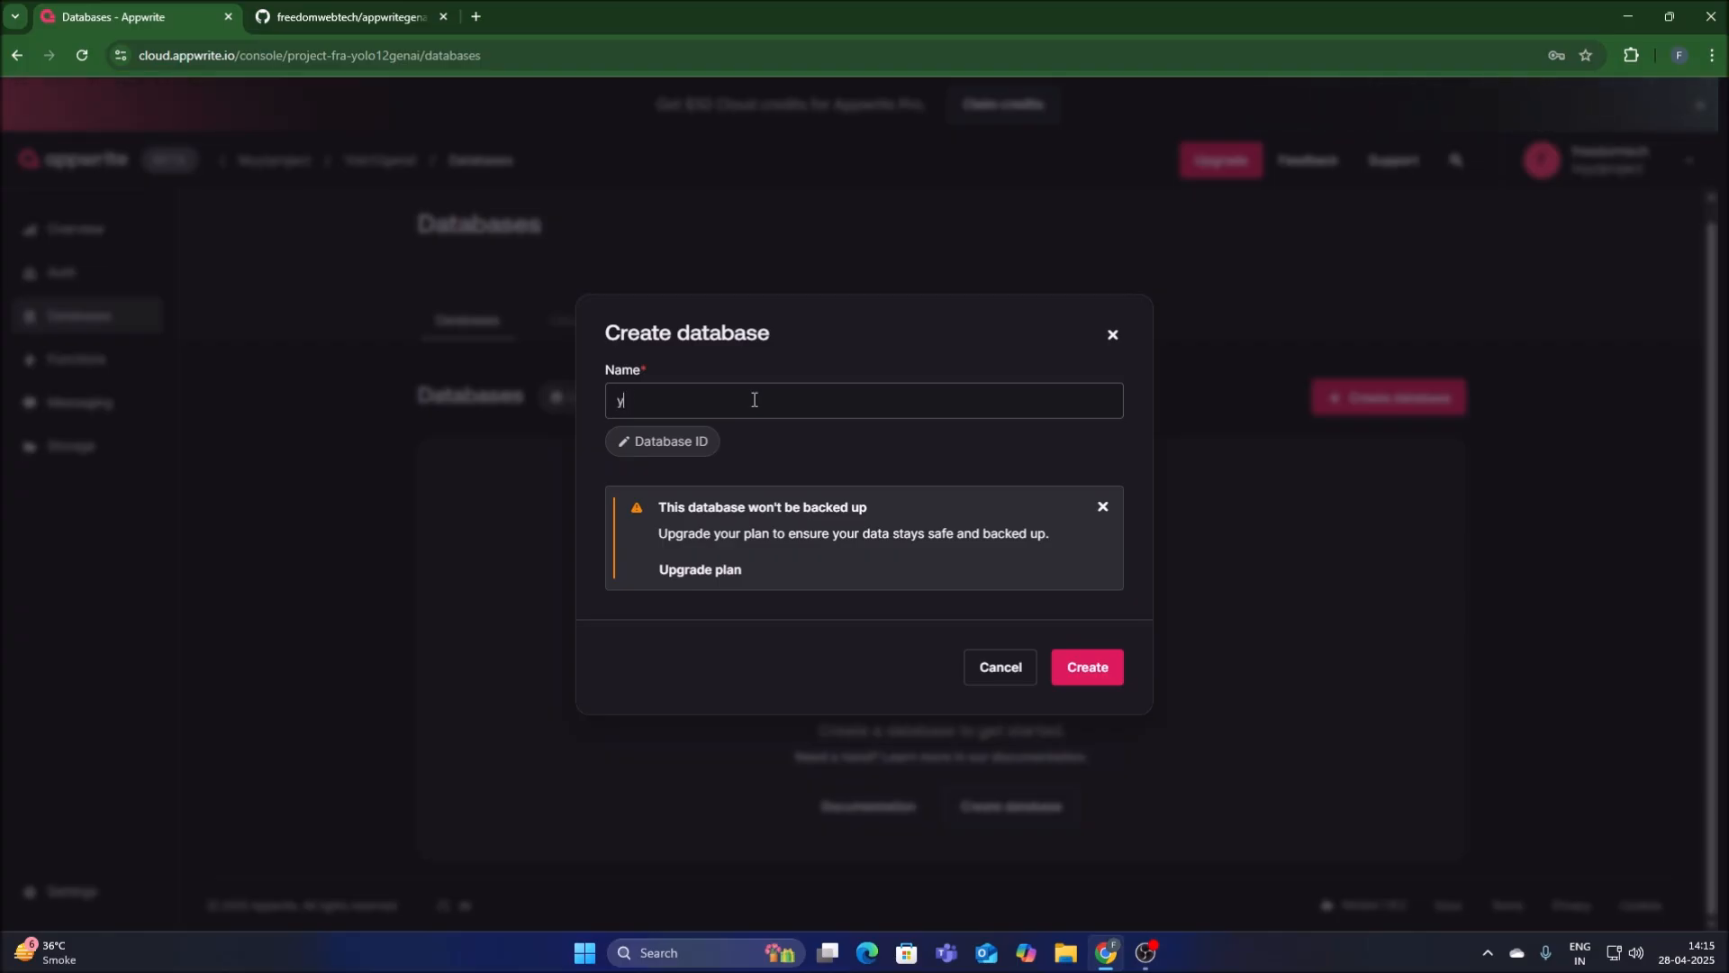
text(olo12genai)
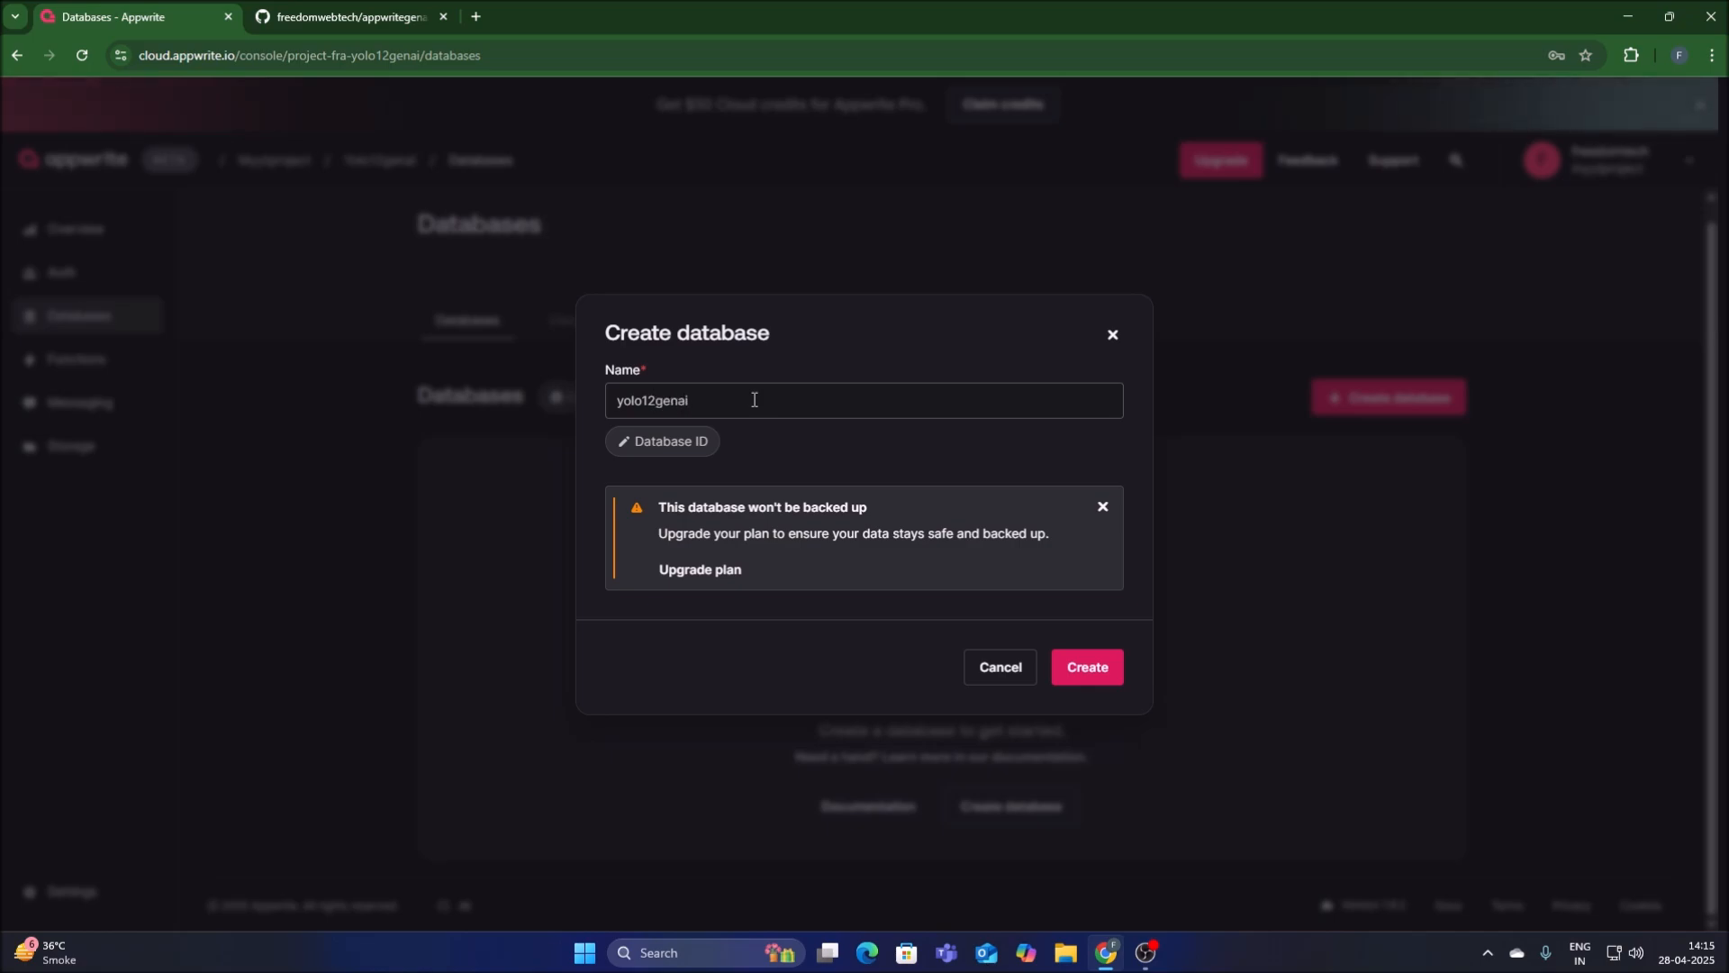
Set the custom database ID to yolo12genai and create the database.
click(655, 443)
double_click(660, 319)
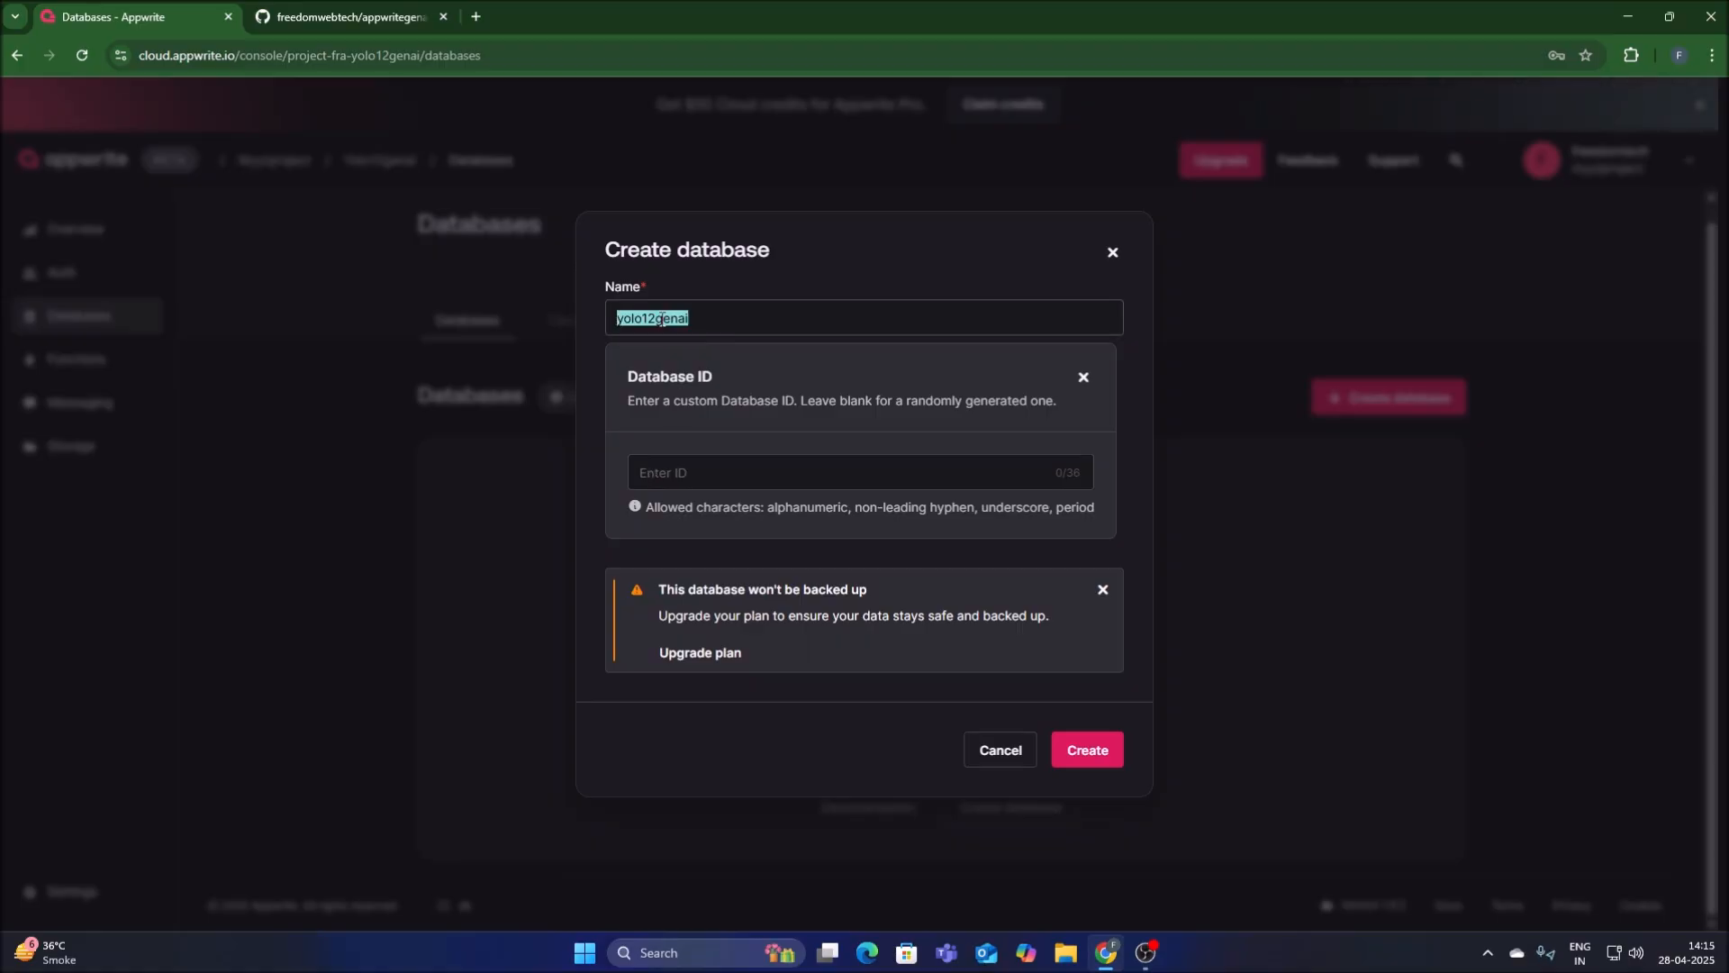
right_click(661, 323)
click(695, 408)
click(666, 473)
key(ctrl+v)
click(1090, 753)
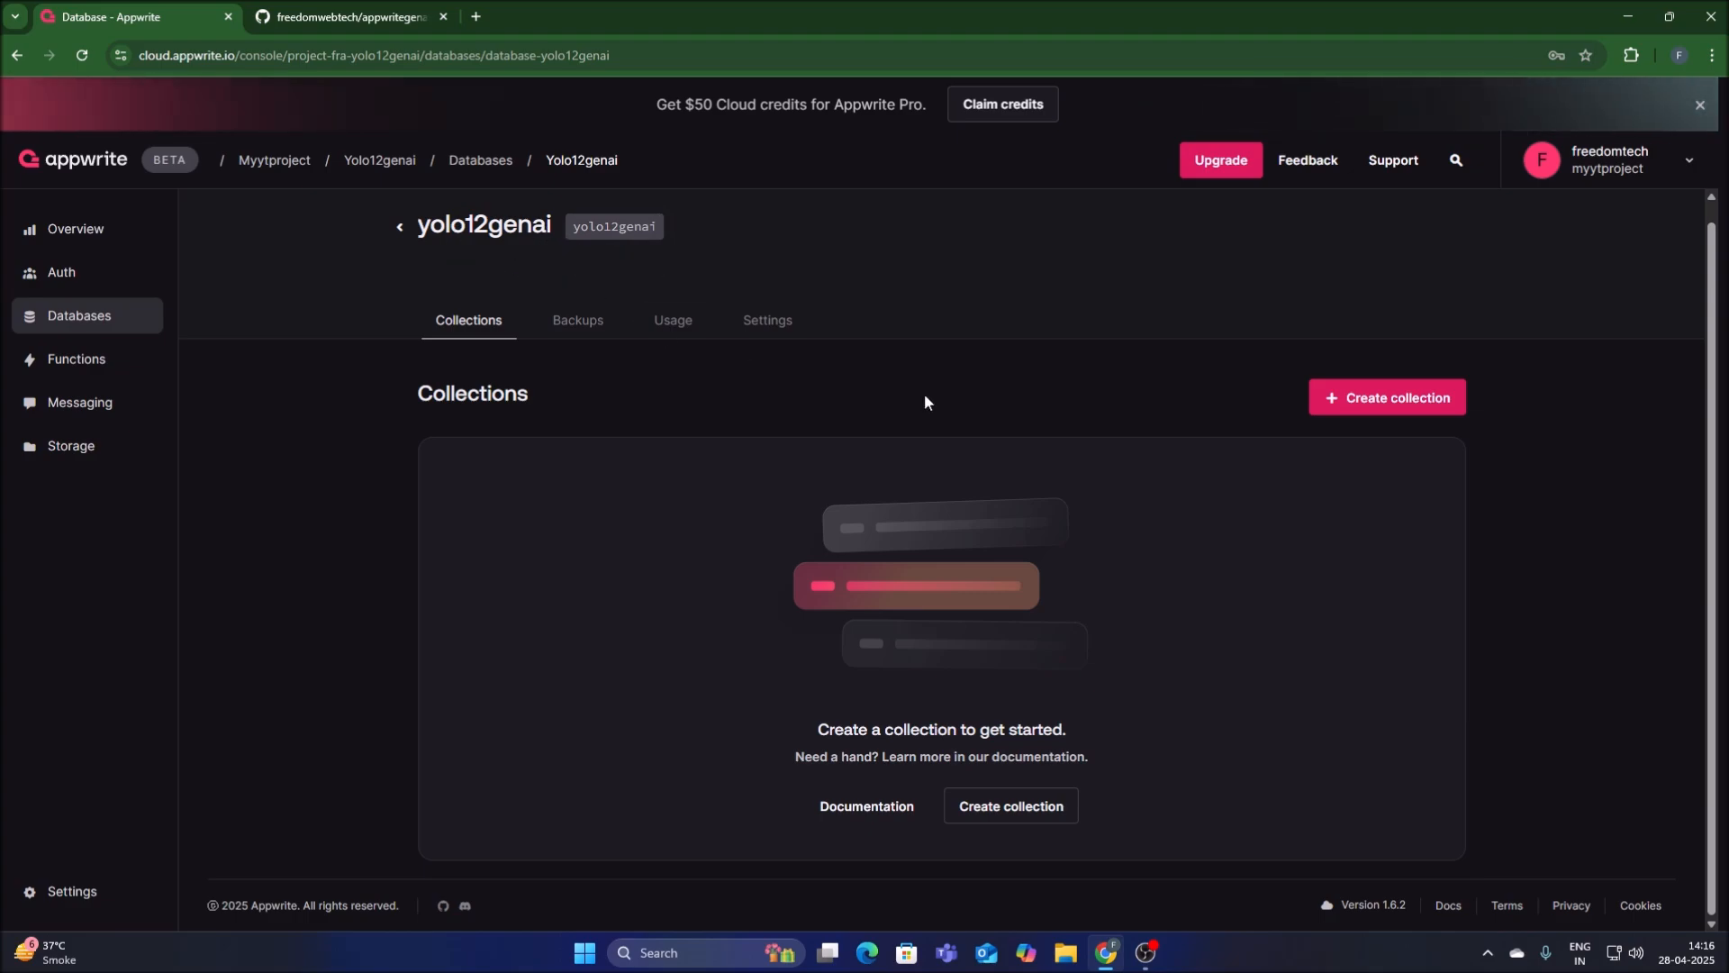
Create a collection named data in the yolo12genai database, with data as its custom collection ID.
click(1370, 404)
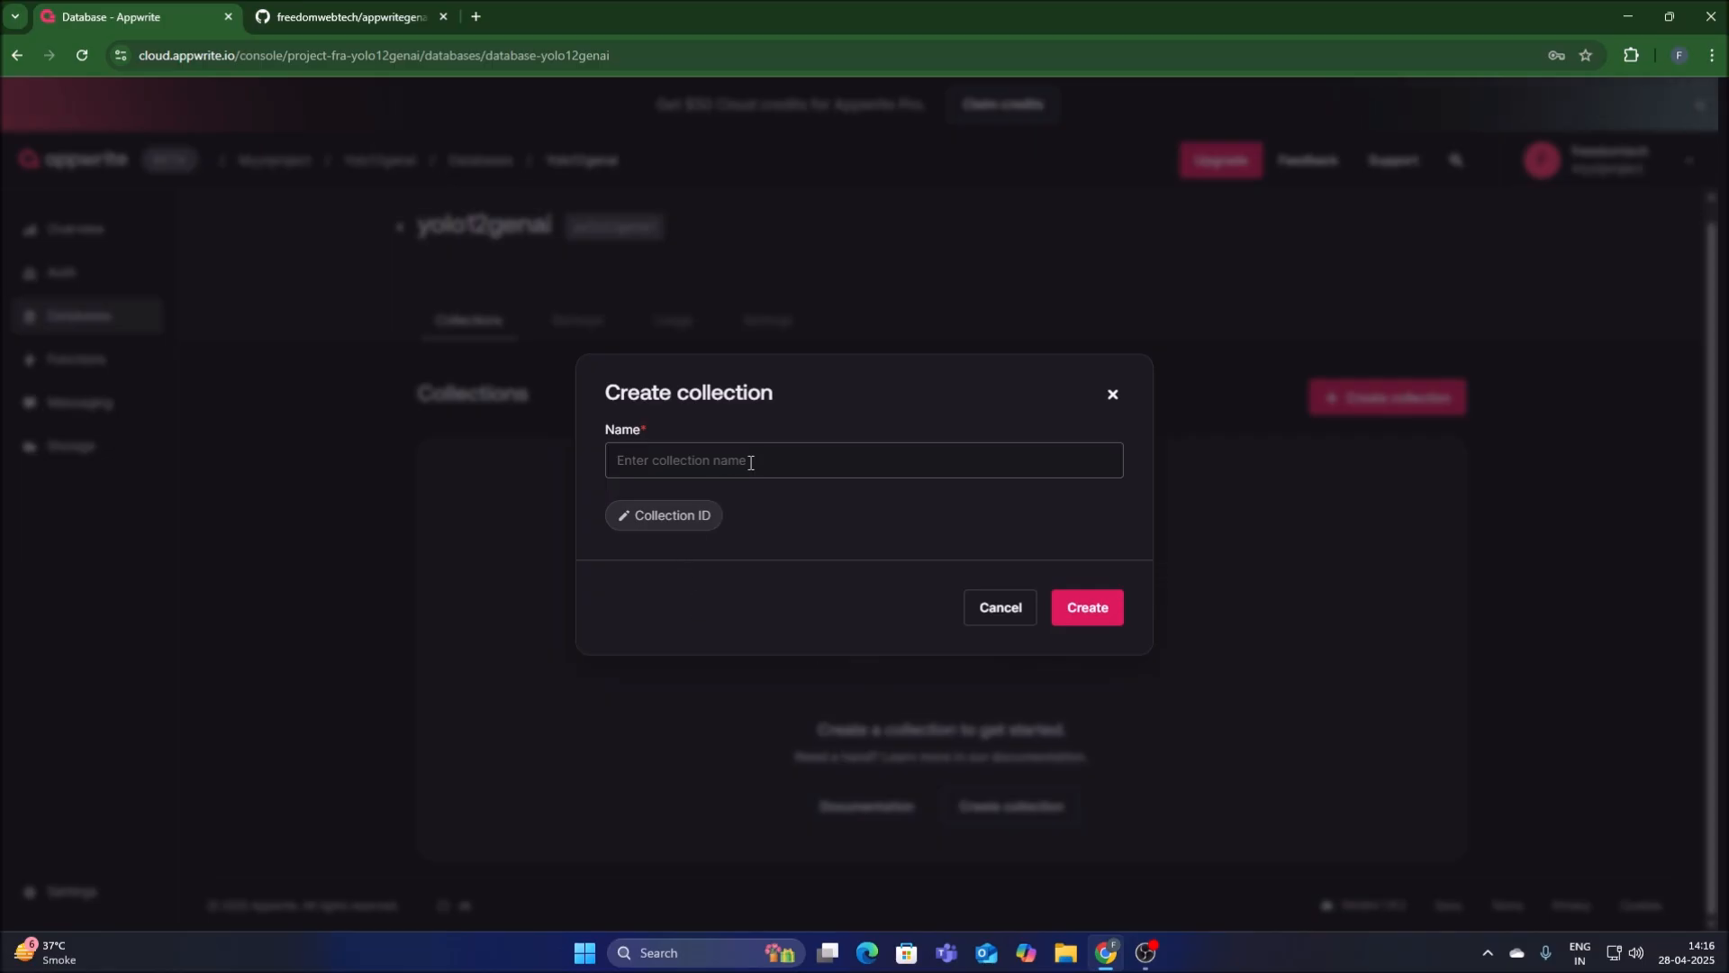
text(data)
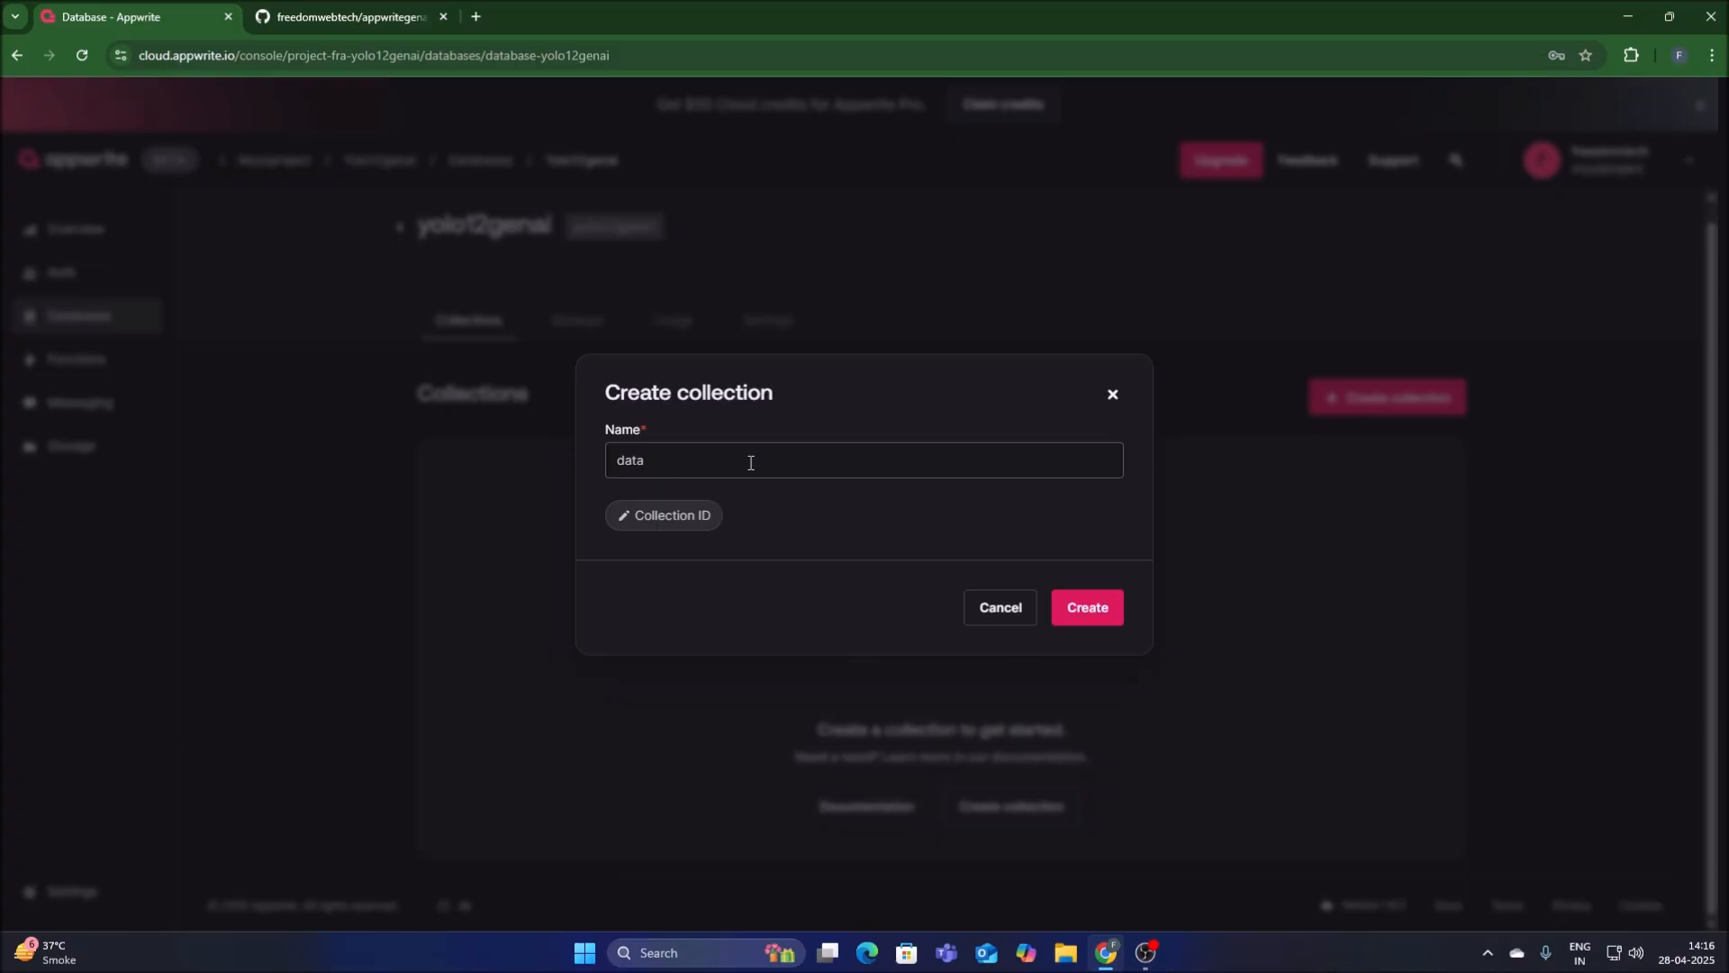
click(677, 522)
double_click(631, 379)
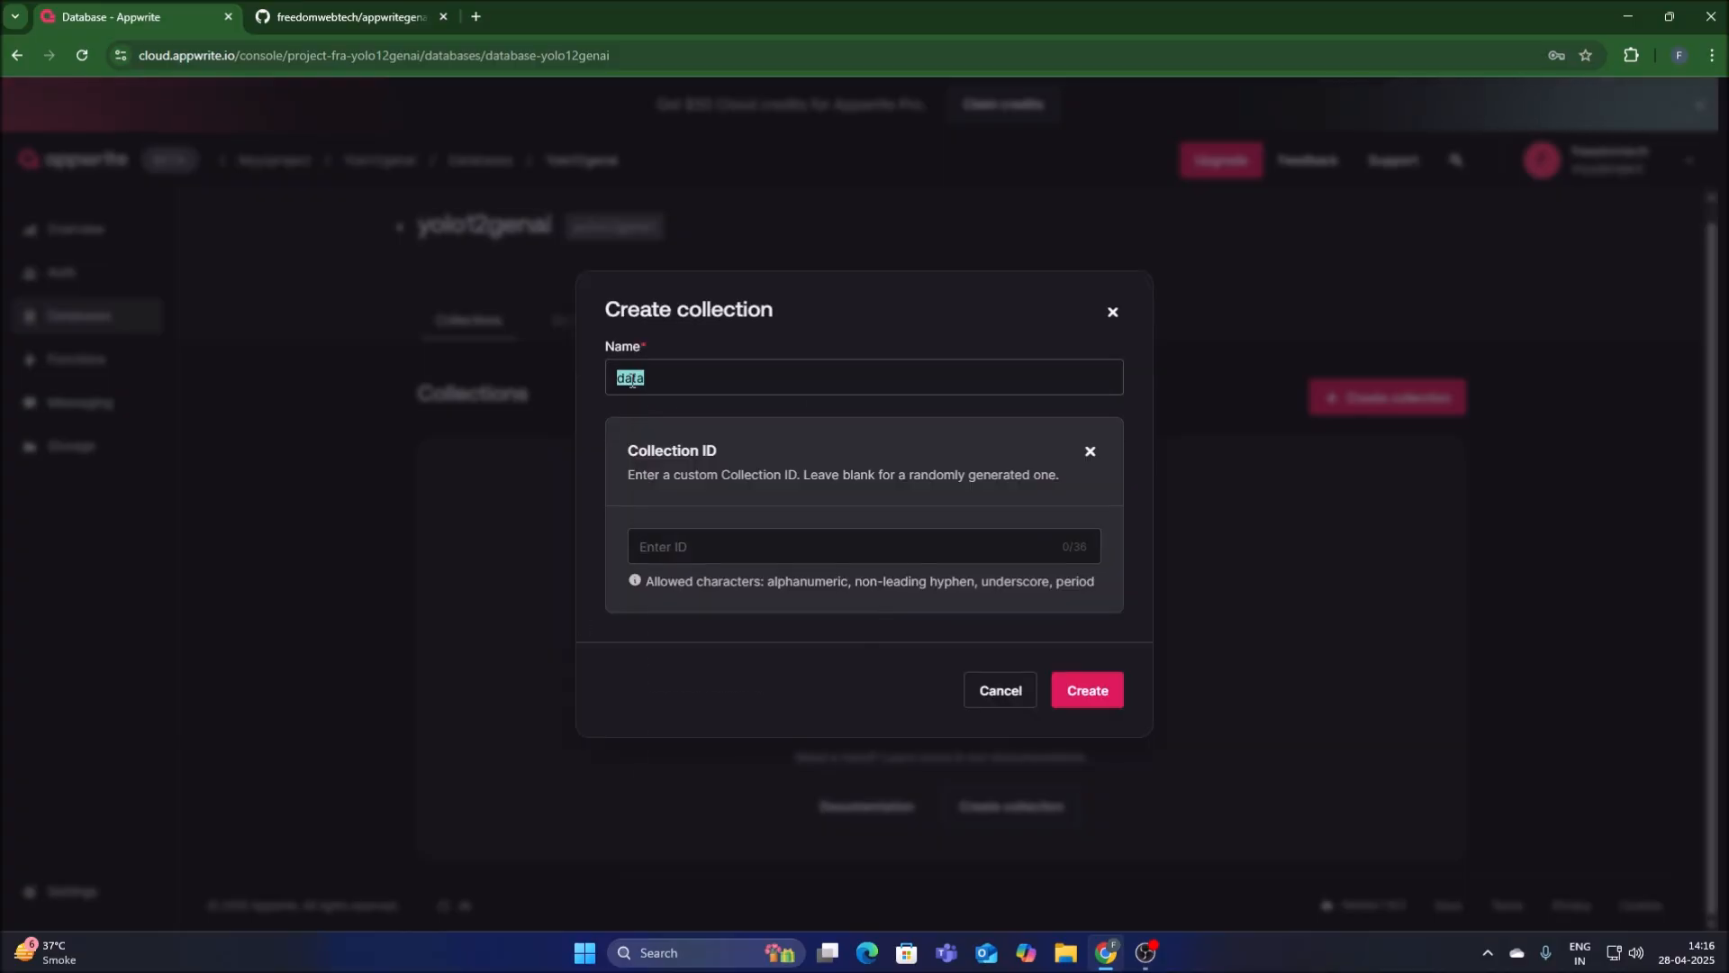
right_click(634, 382)
click(699, 464)
click(679, 553)
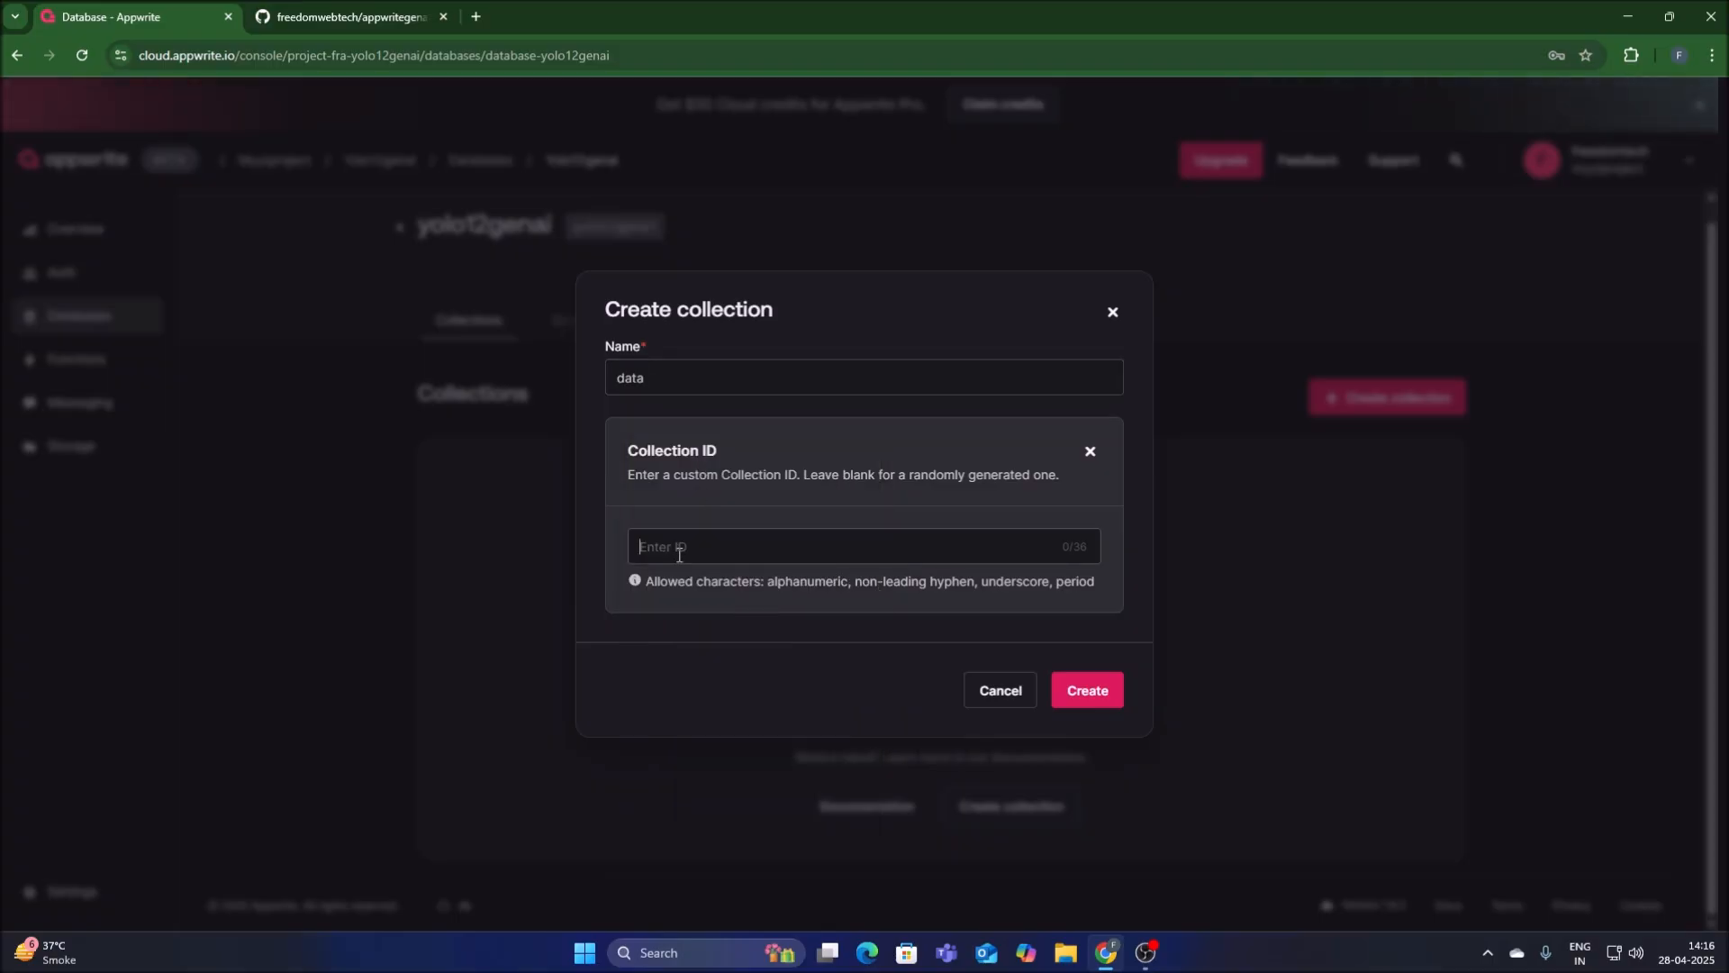
key(ctrl+v)
click(1068, 690)
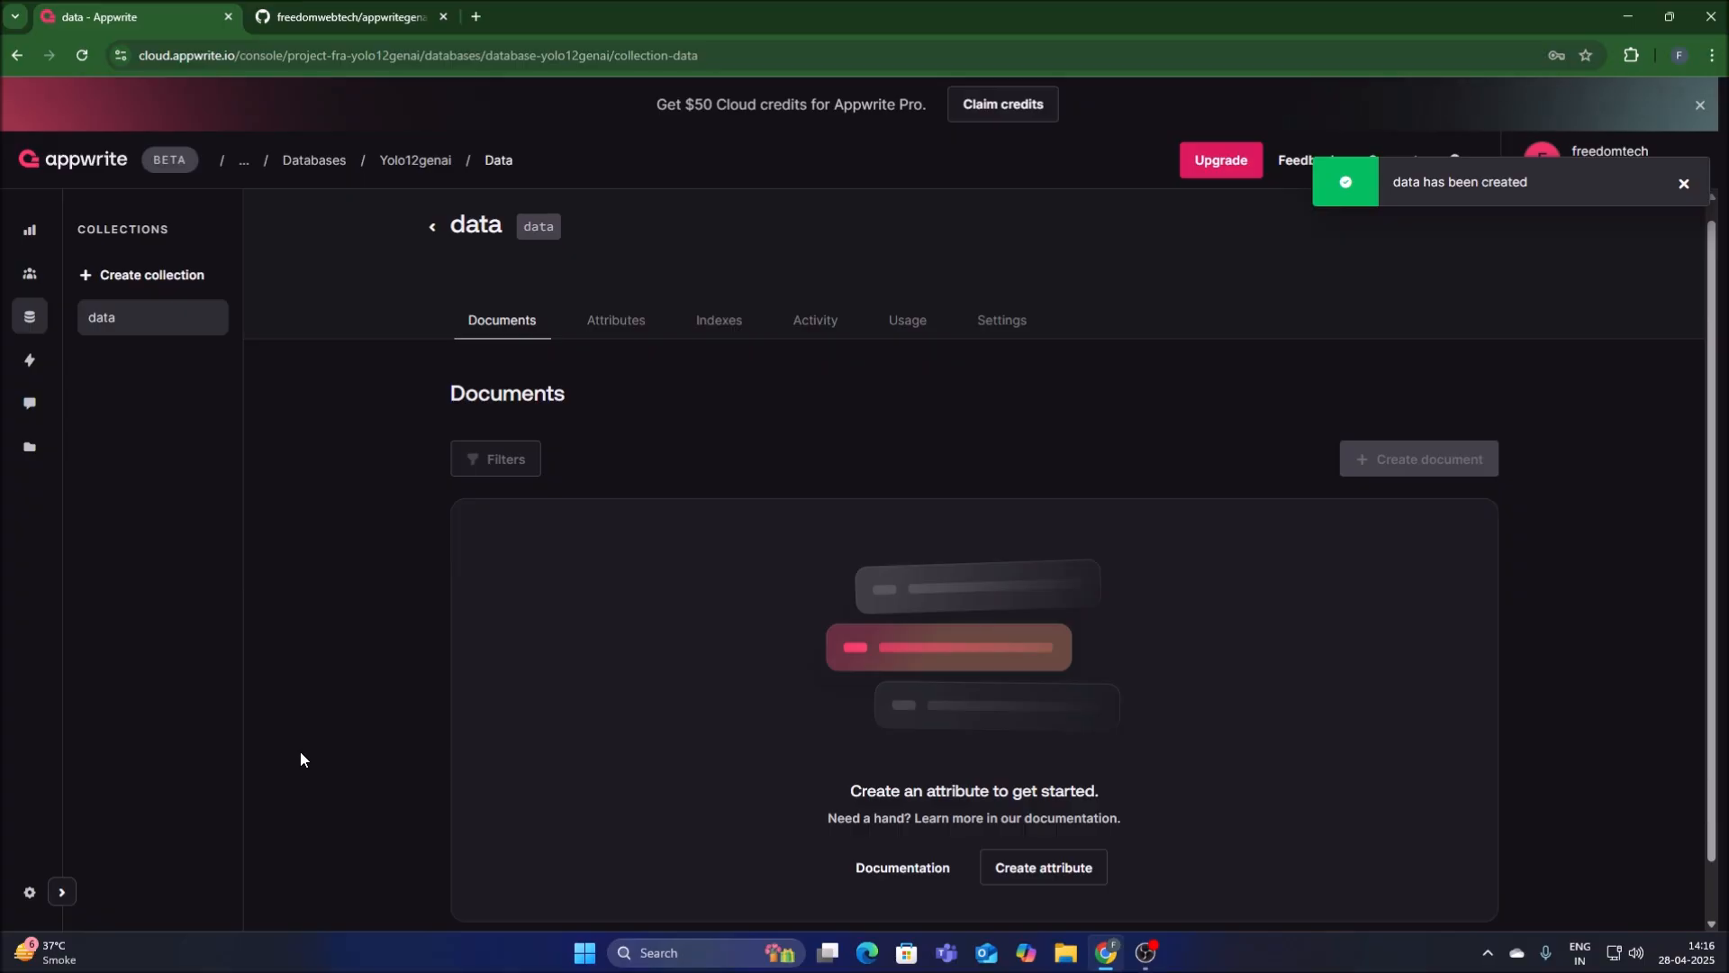
Examine the yolo12genai database's collection list and the data collection's documents and attributes.
click(36, 324)
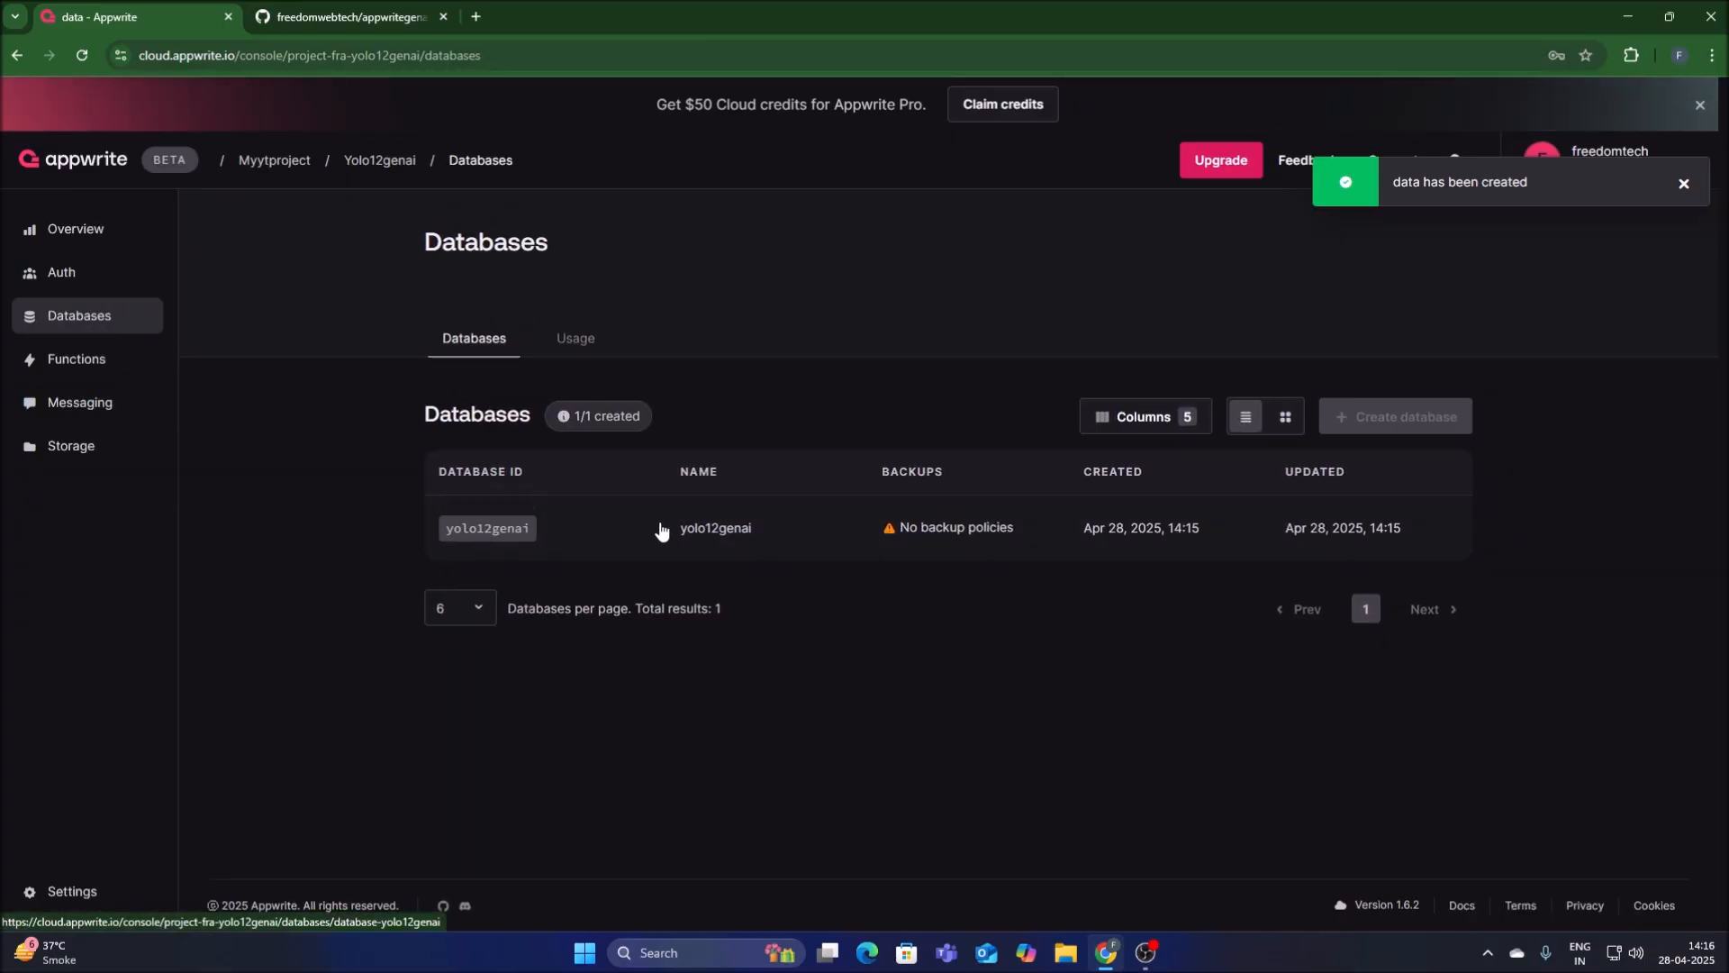
click(711, 538)
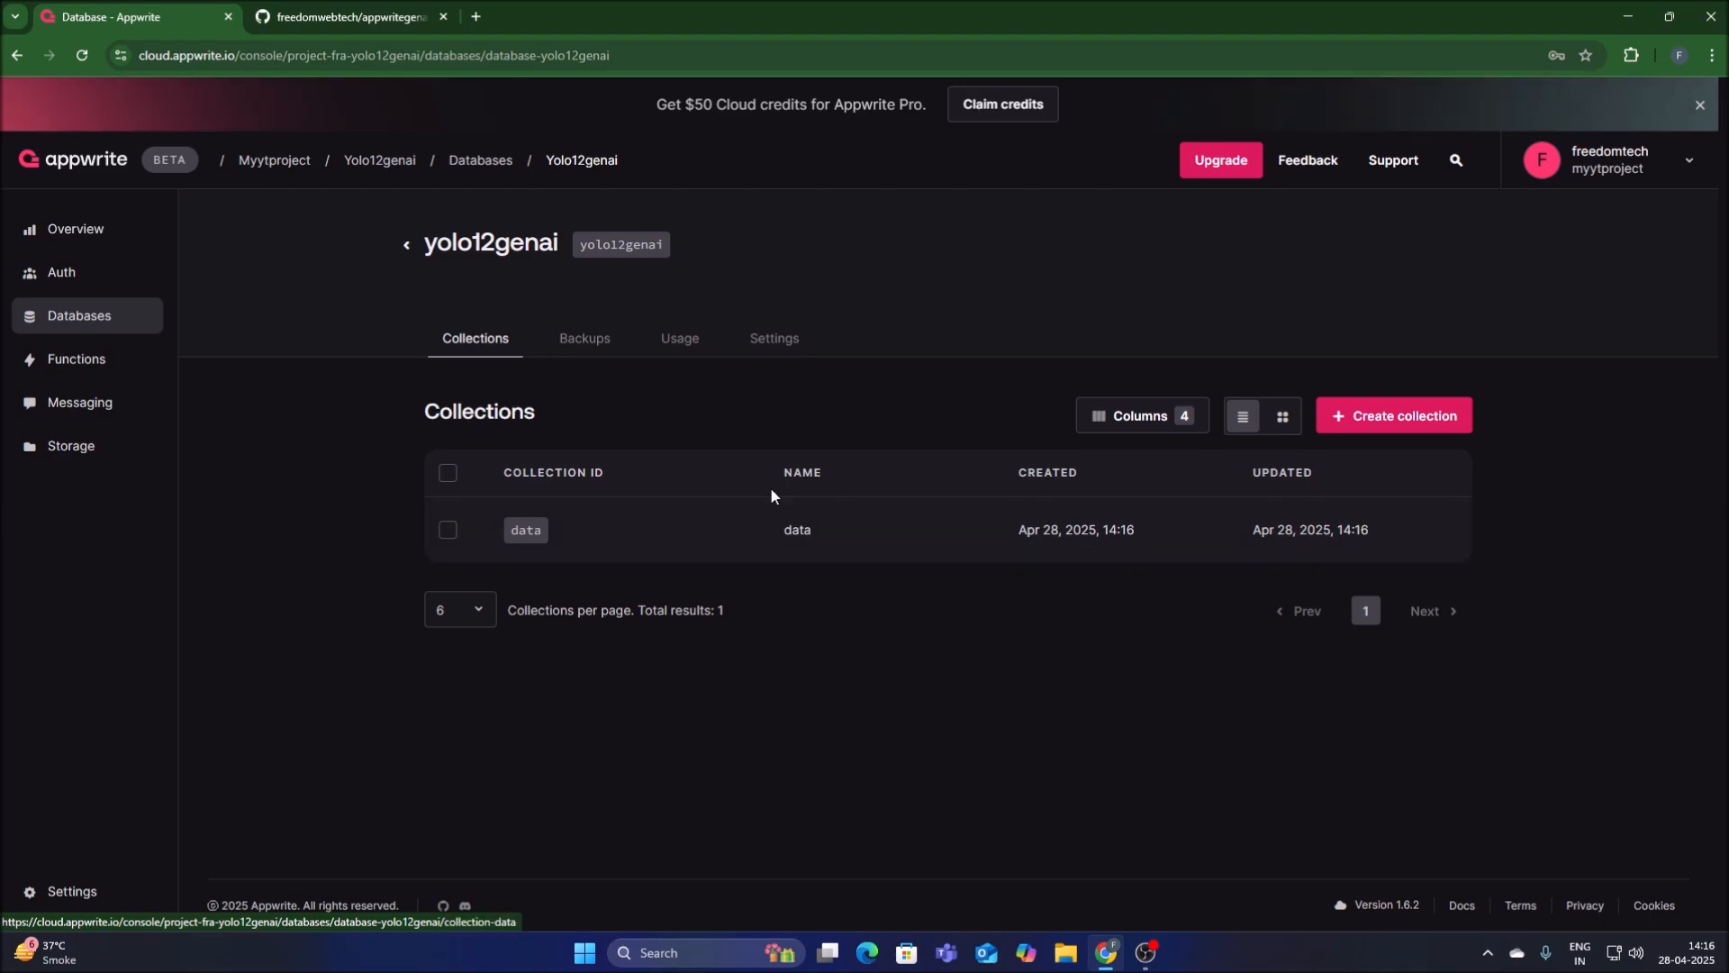
click(804, 544)
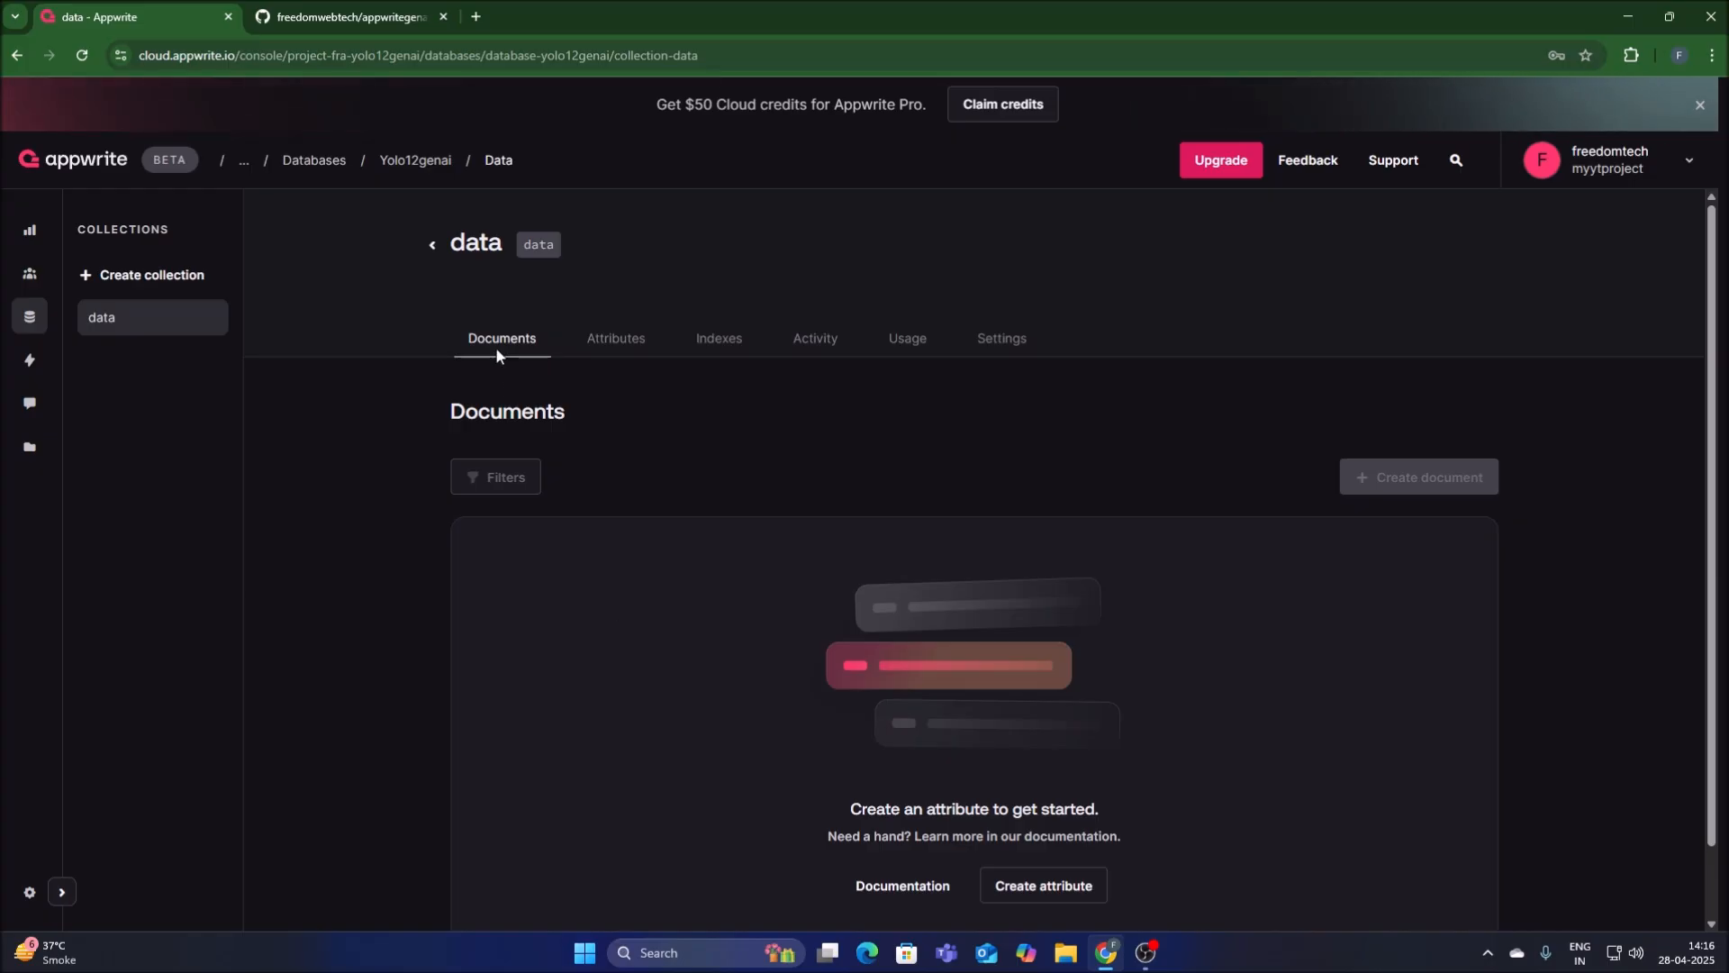
click(432, 244)
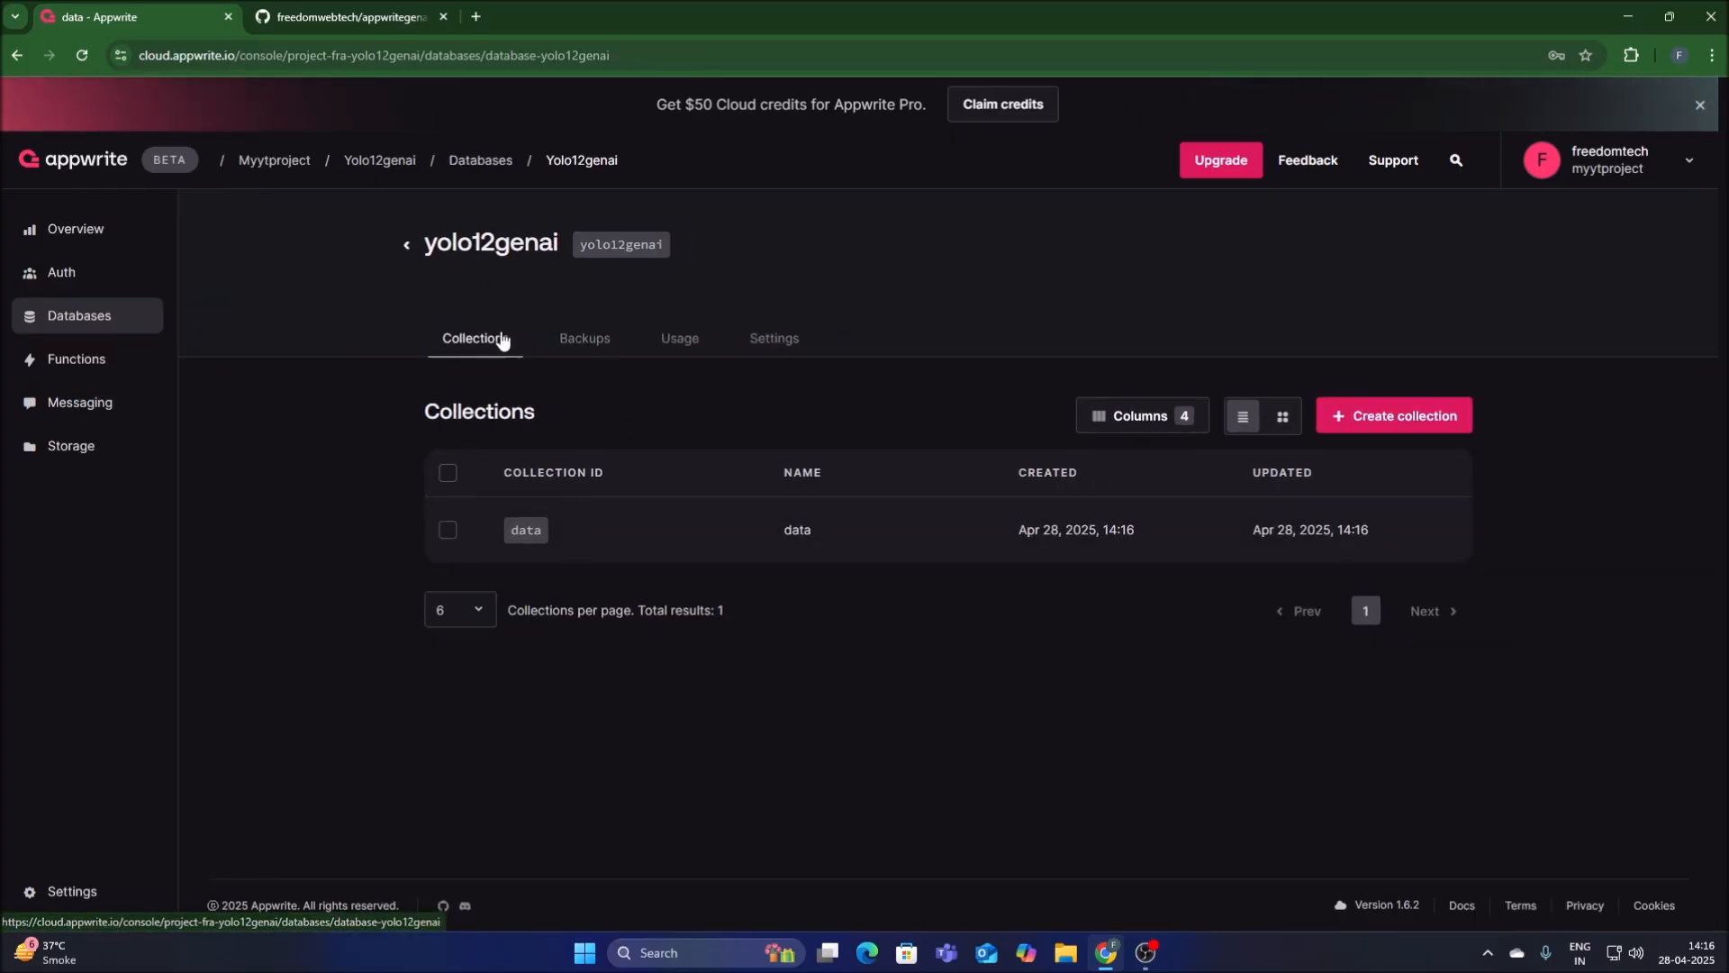
click(802, 540)
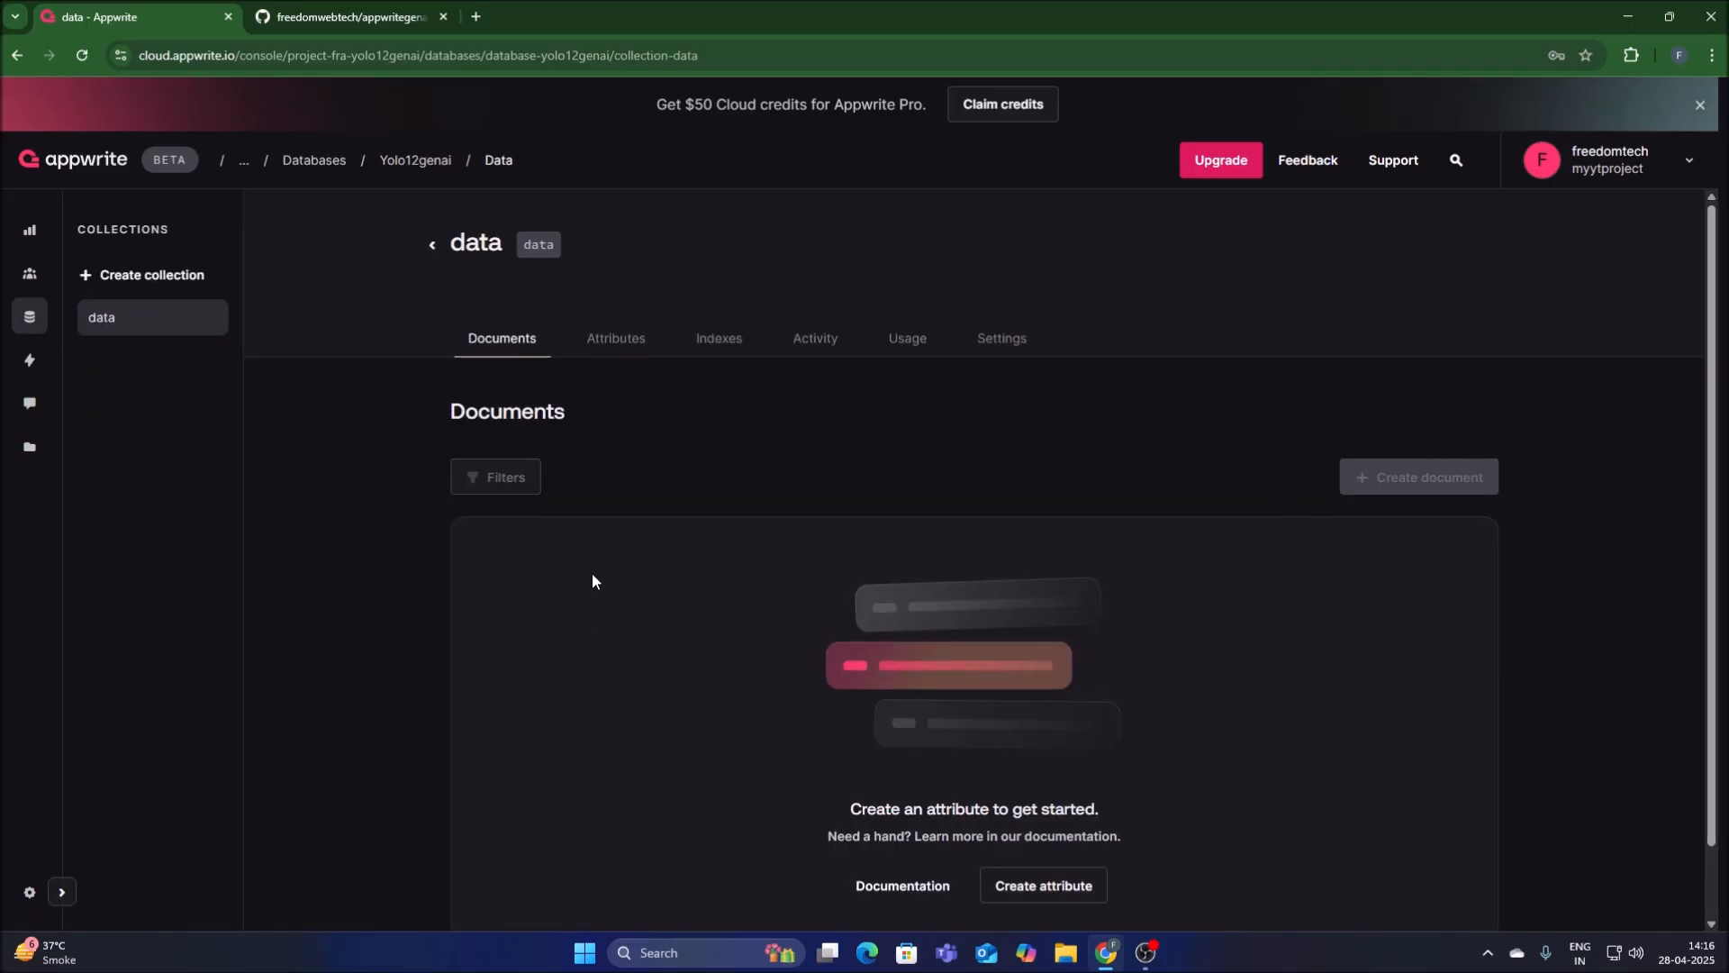
click(613, 342)
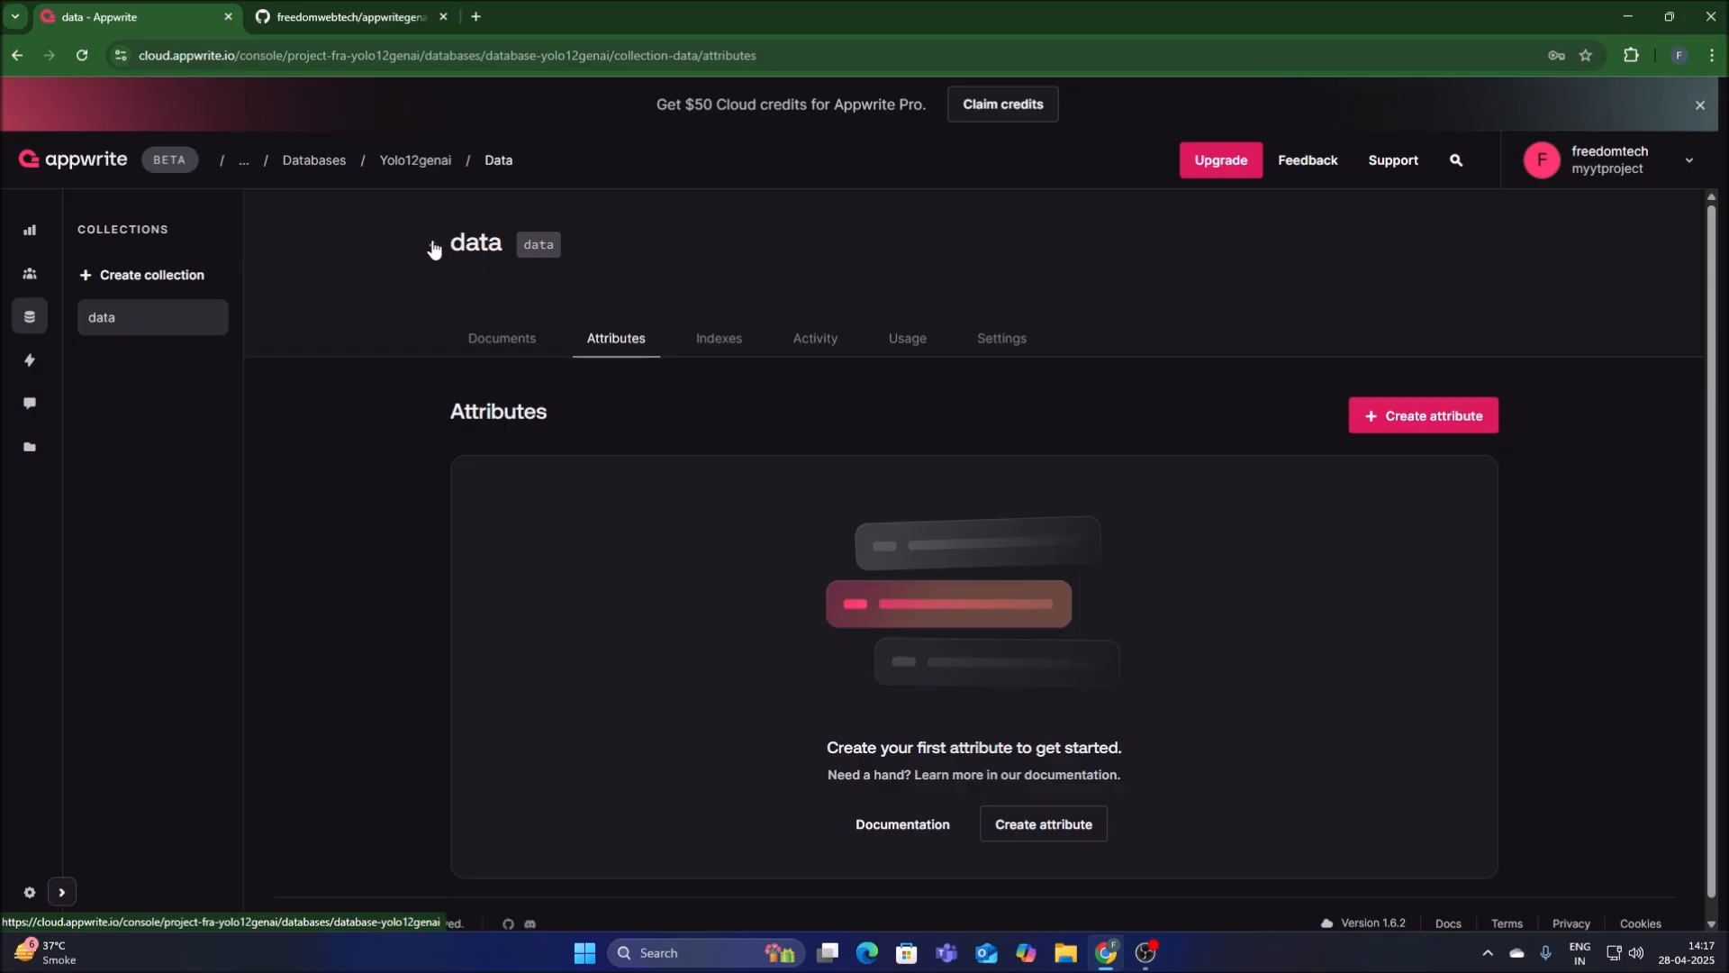
click(432, 245)
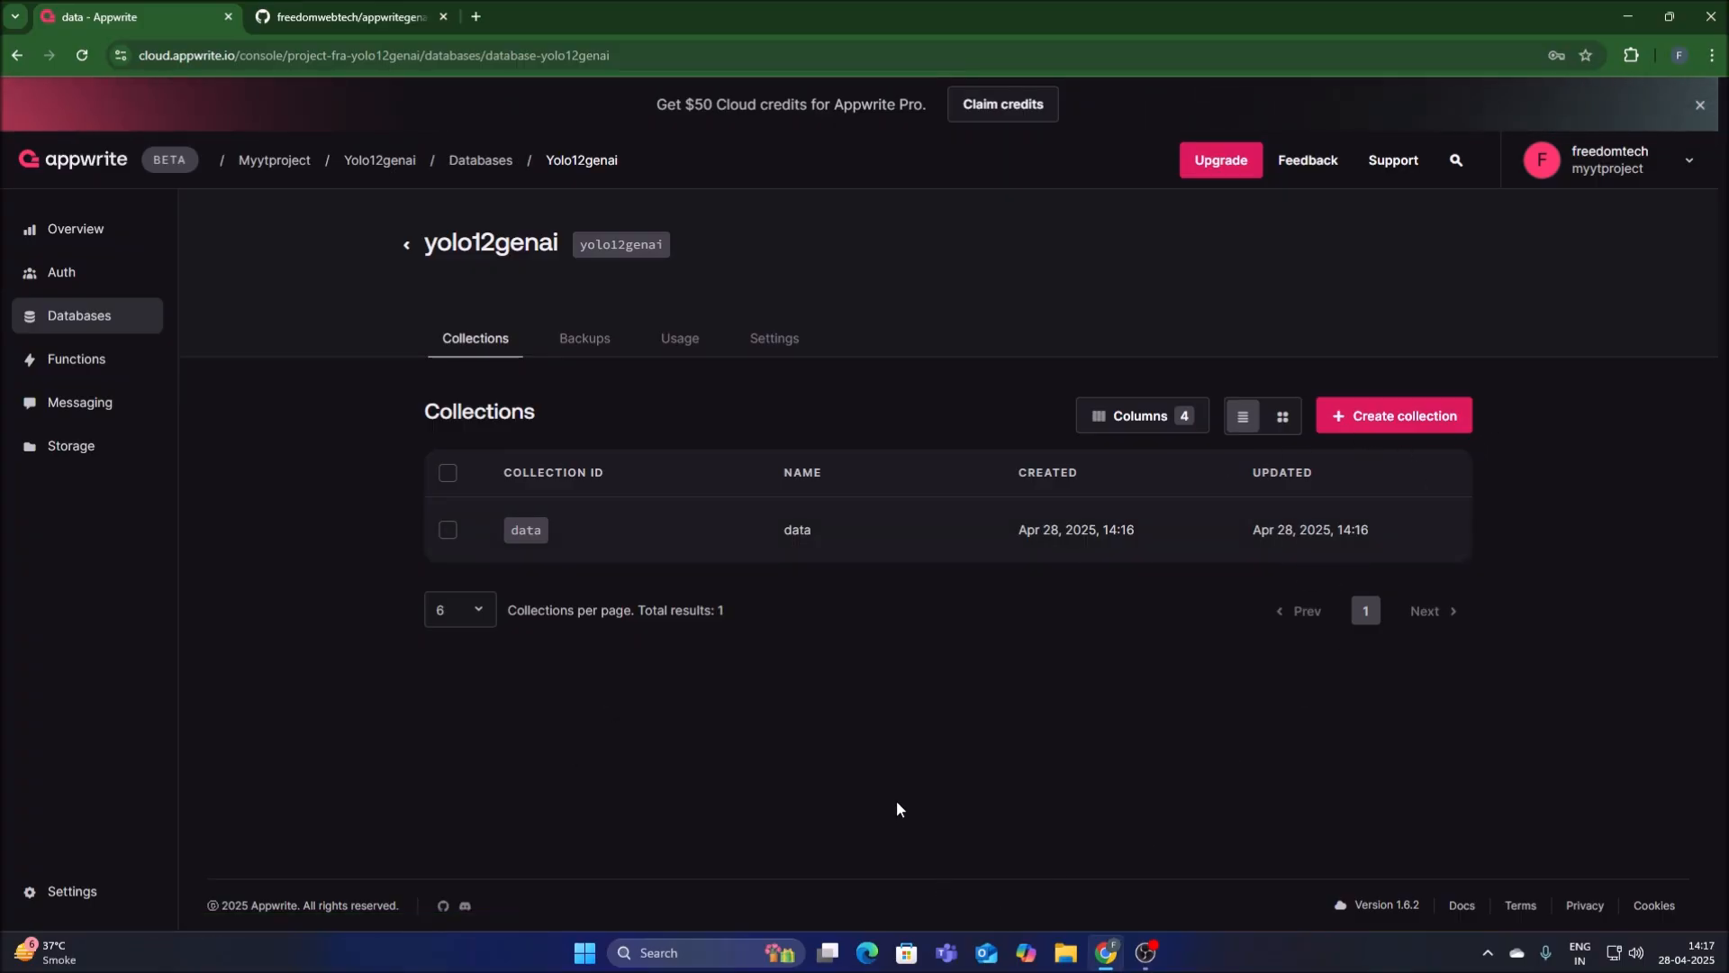
Switch to the GitHub repository appwritegenaiyolo12 and download its code as a ZIP archive.
click(281, 12)
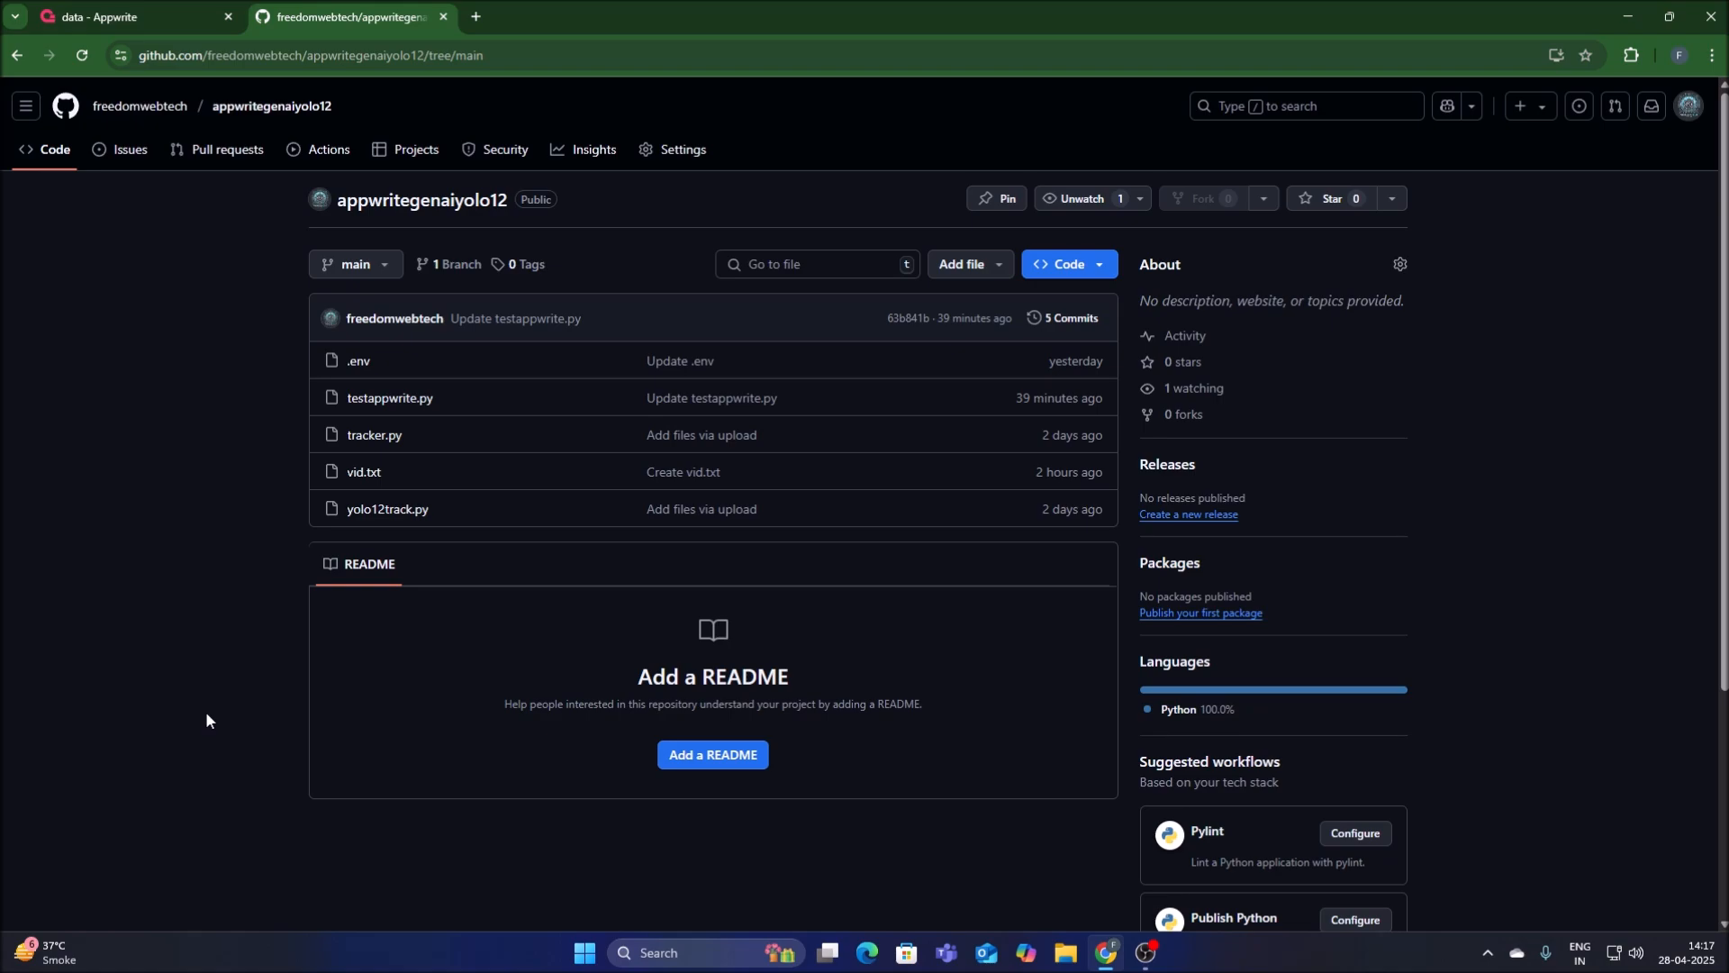
click(1069, 264)
click(846, 533)
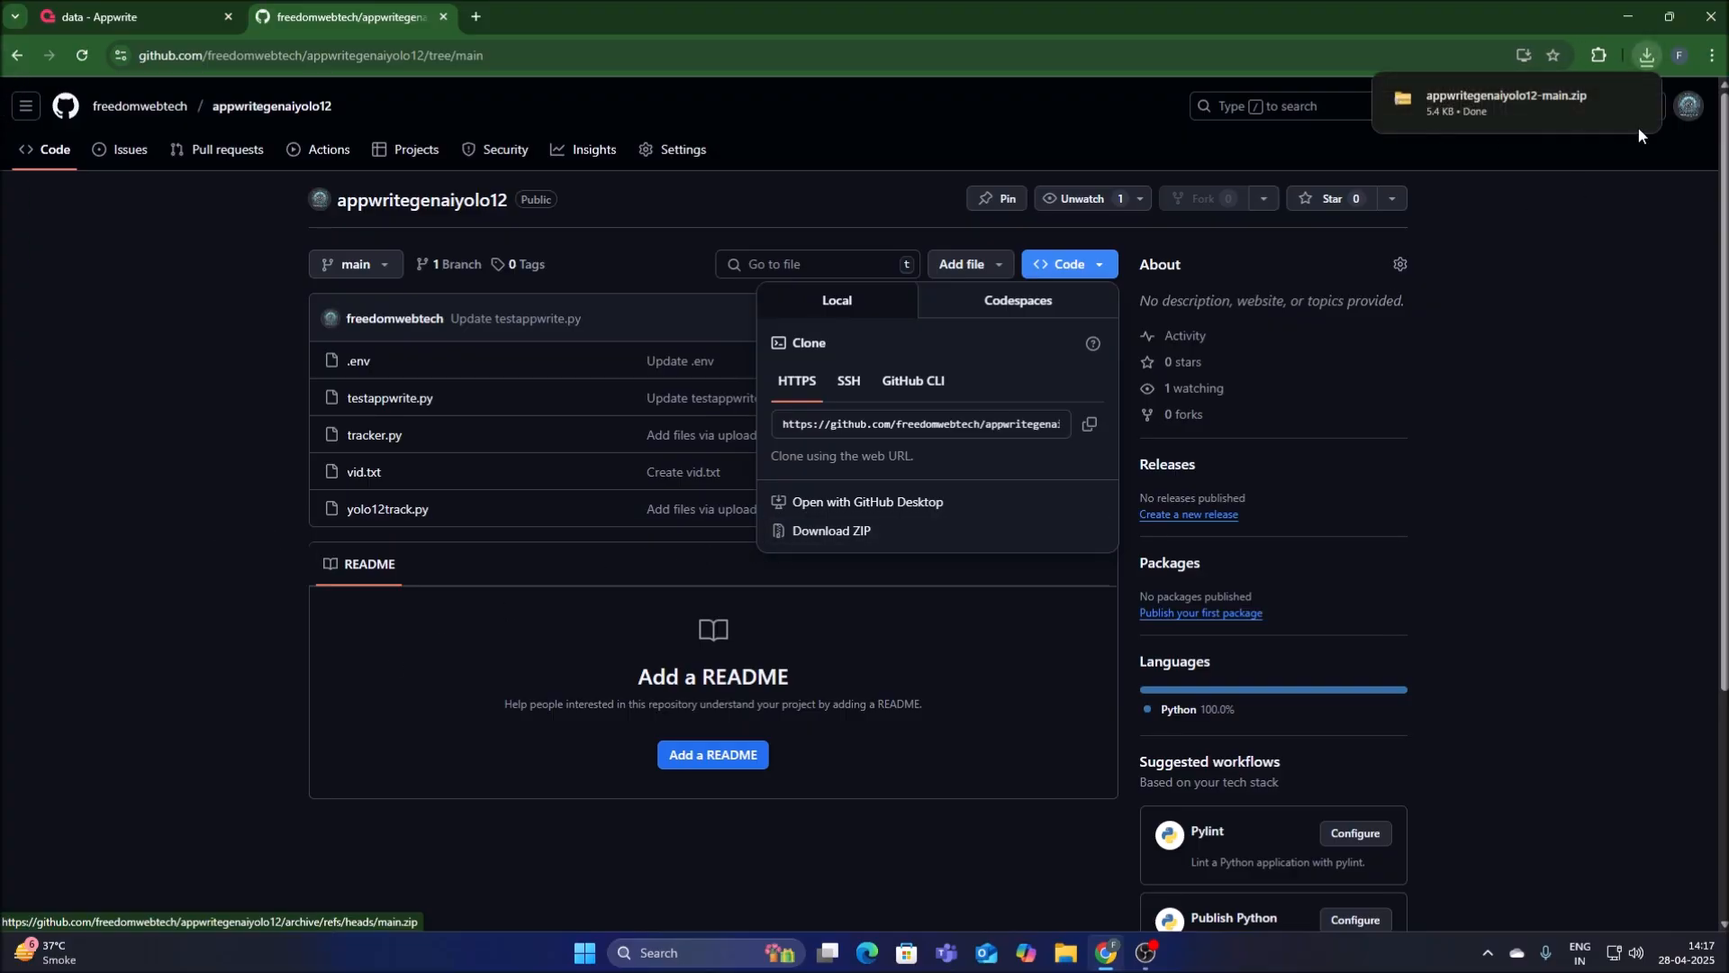
Extract the downloaded appwritegenaiyolo12-main.zip archive into the Downloads folder using File Explorer, closing the extracted folder's window.
click(1626, 16)
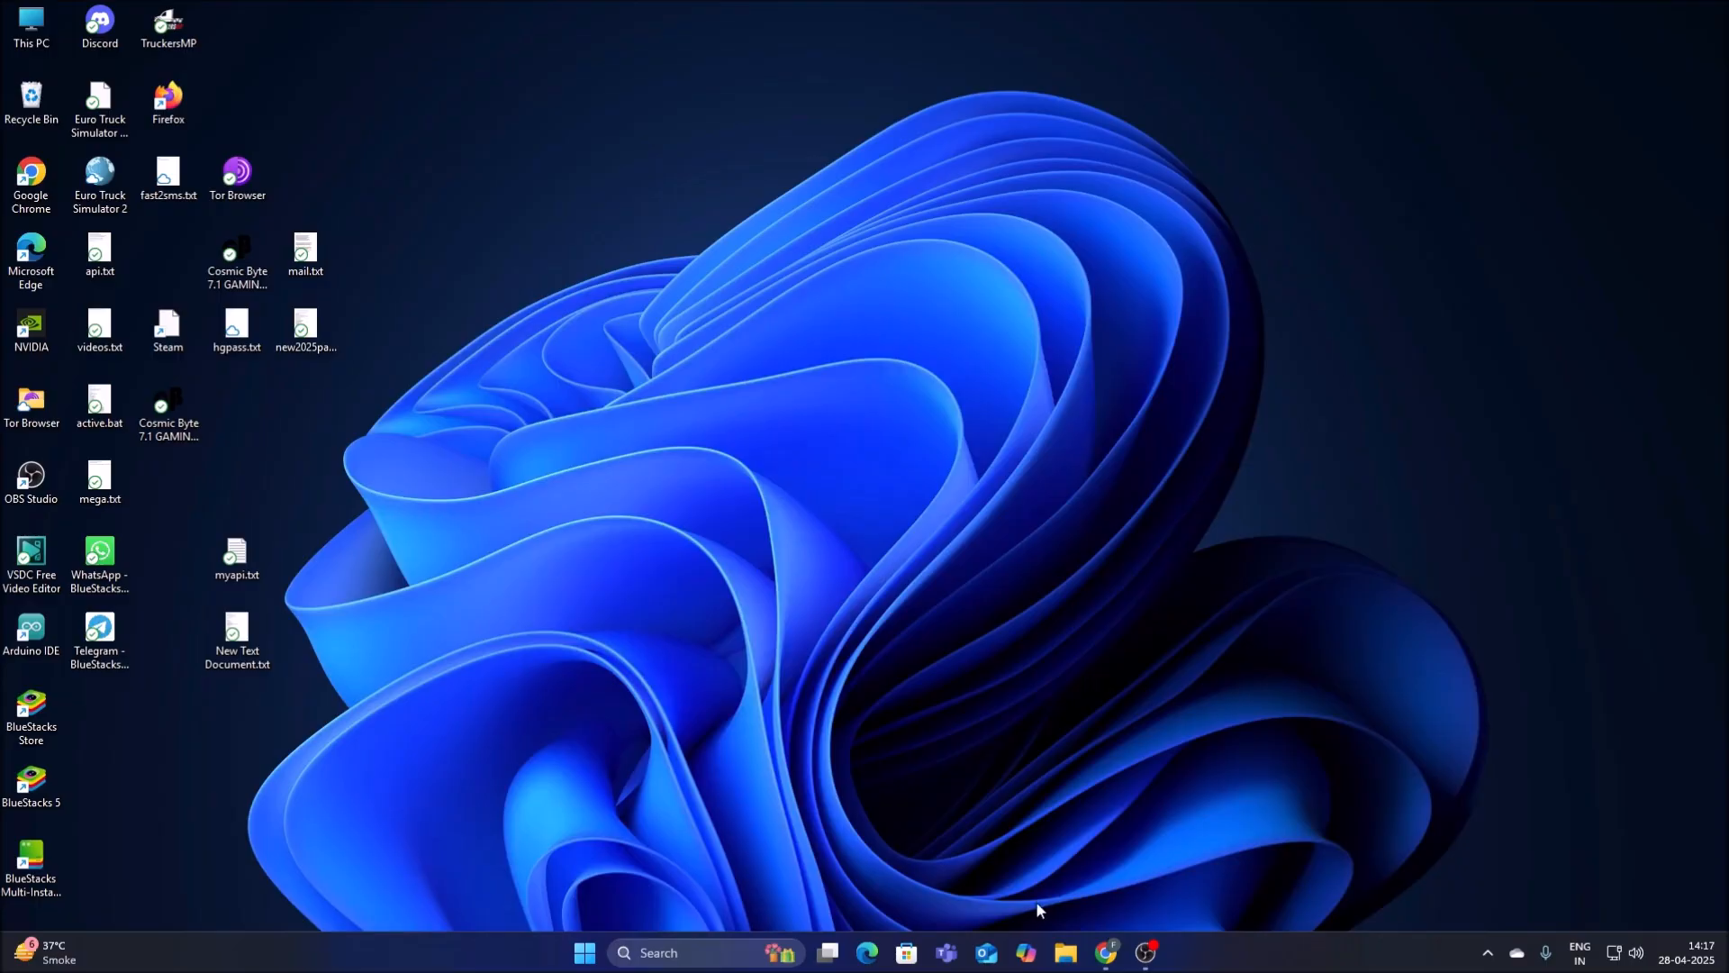
click(1065, 953)
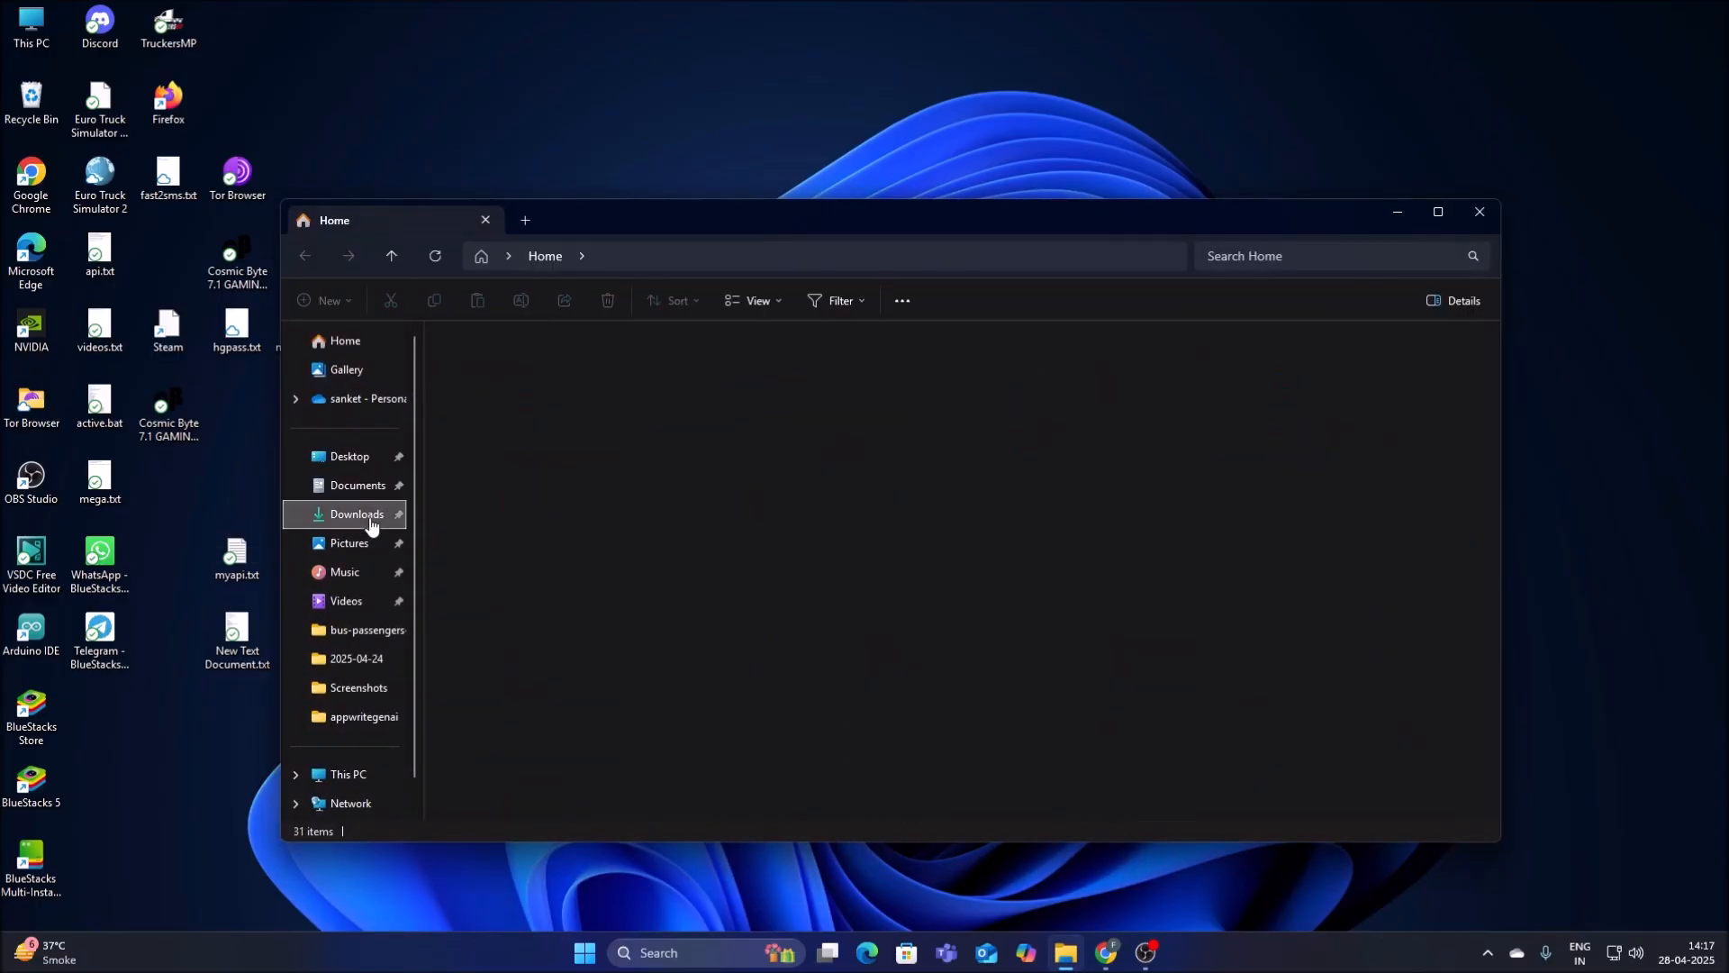
click(370, 524)
right_click(517, 382)
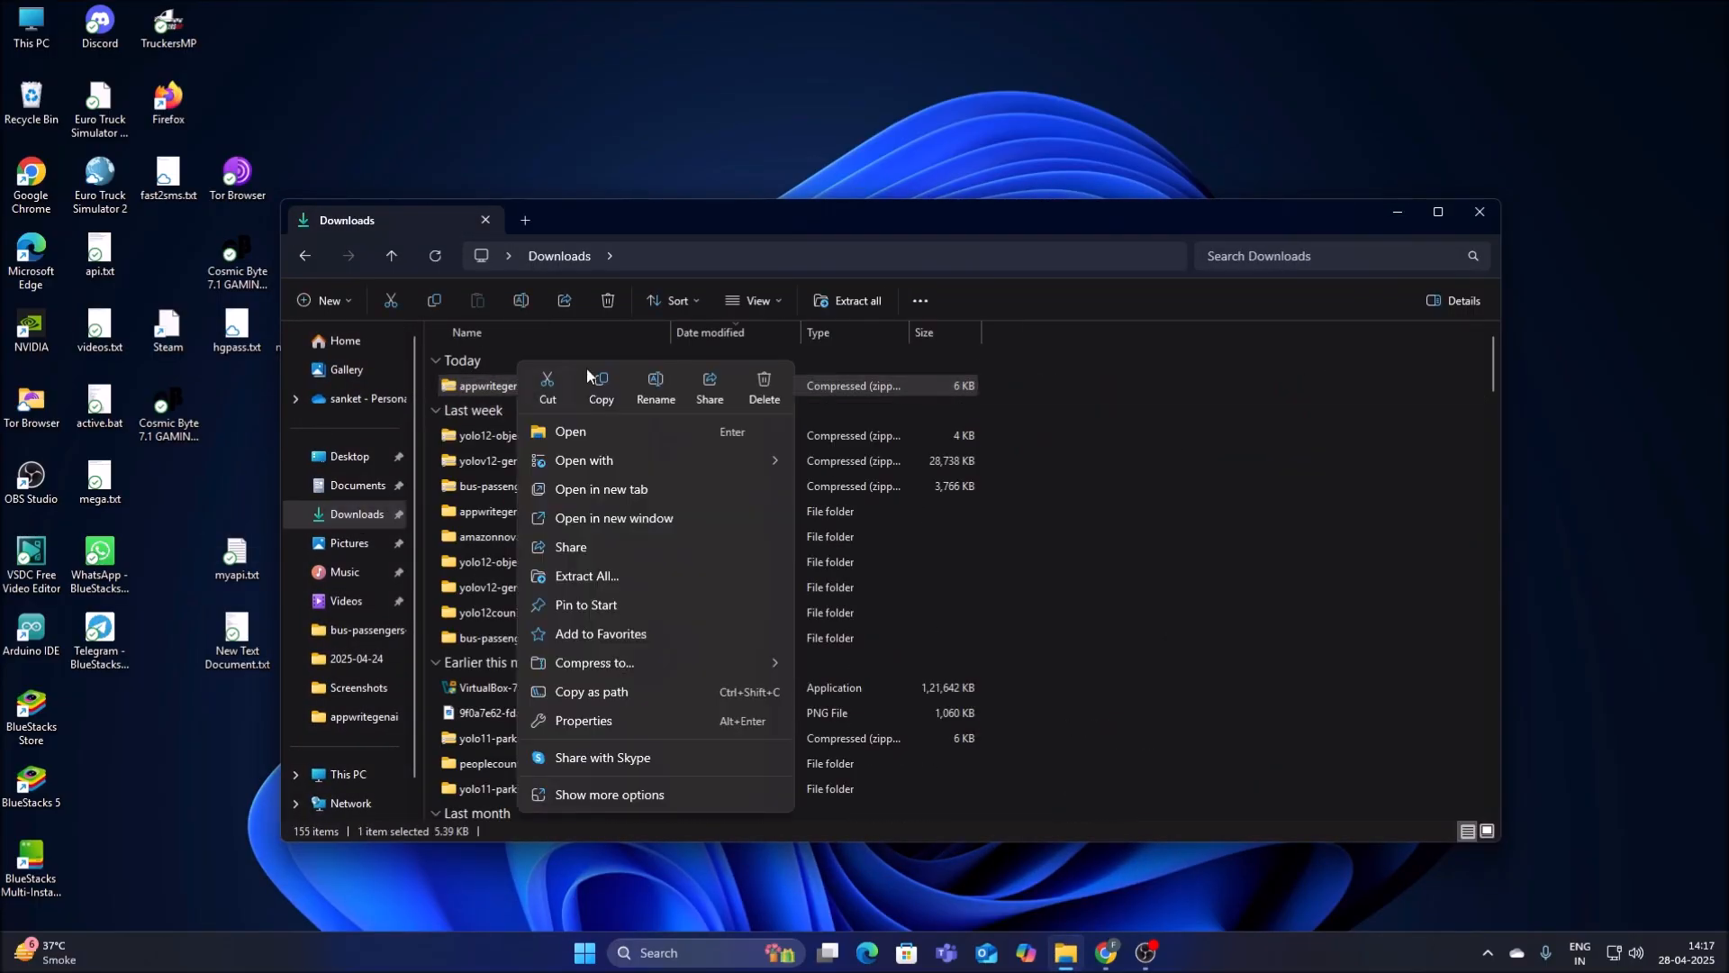
click(593, 574)
click(1027, 647)
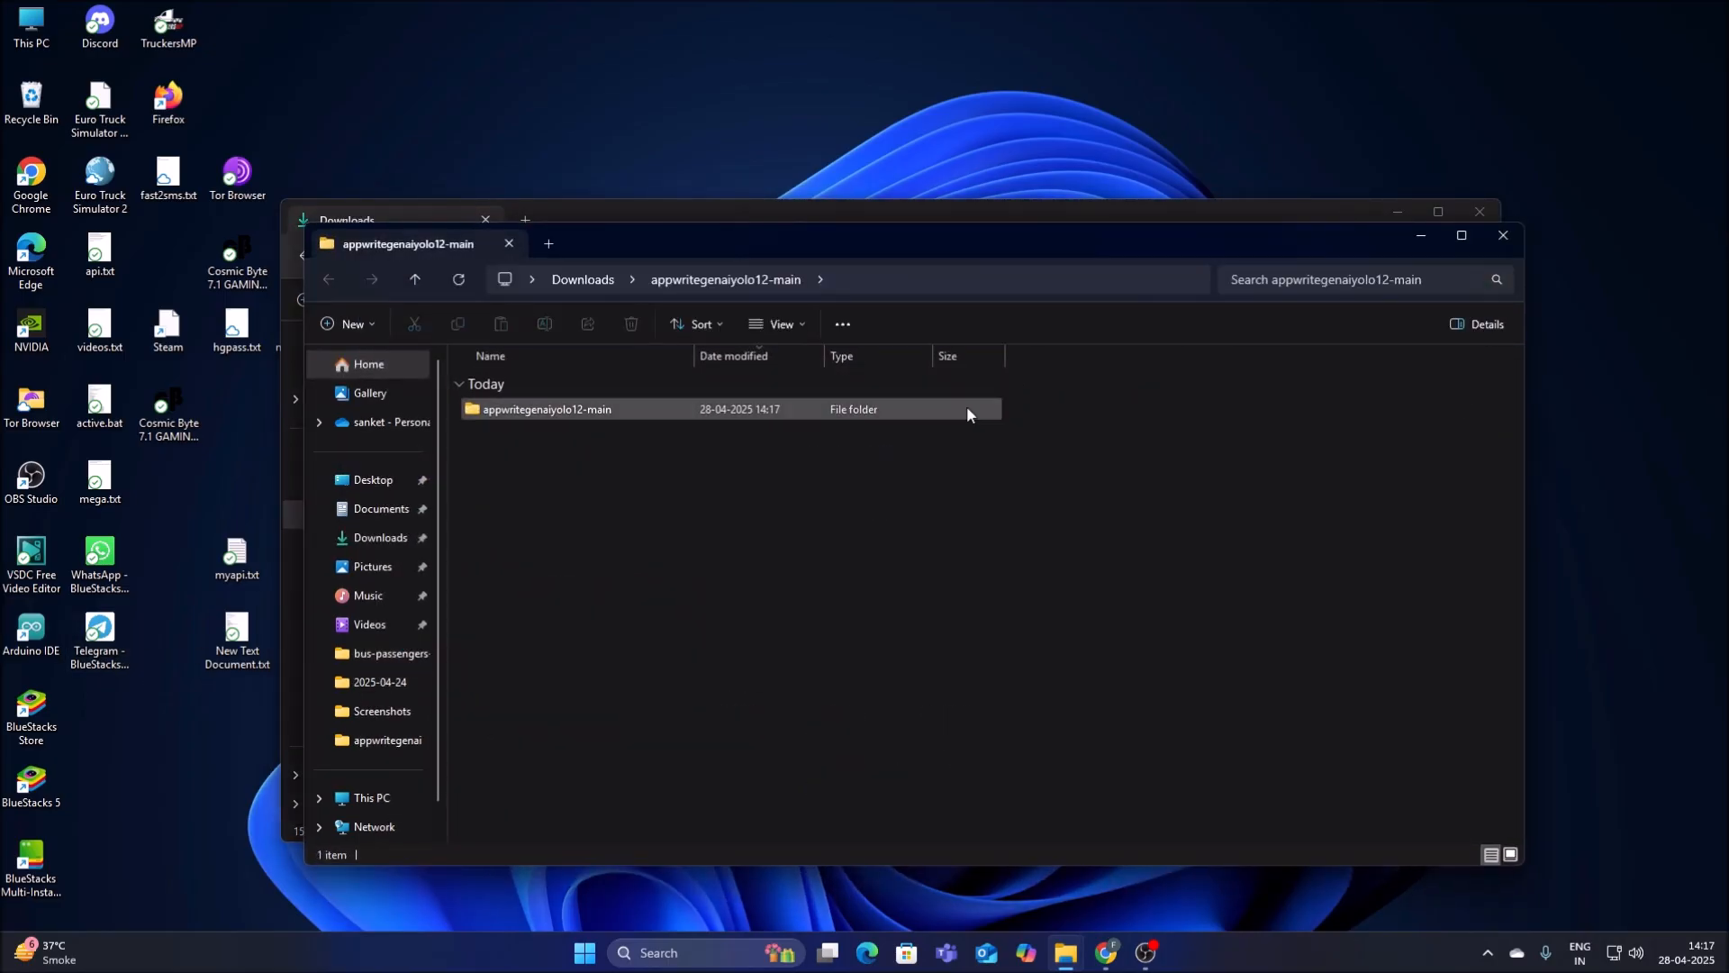
click(1503, 235)
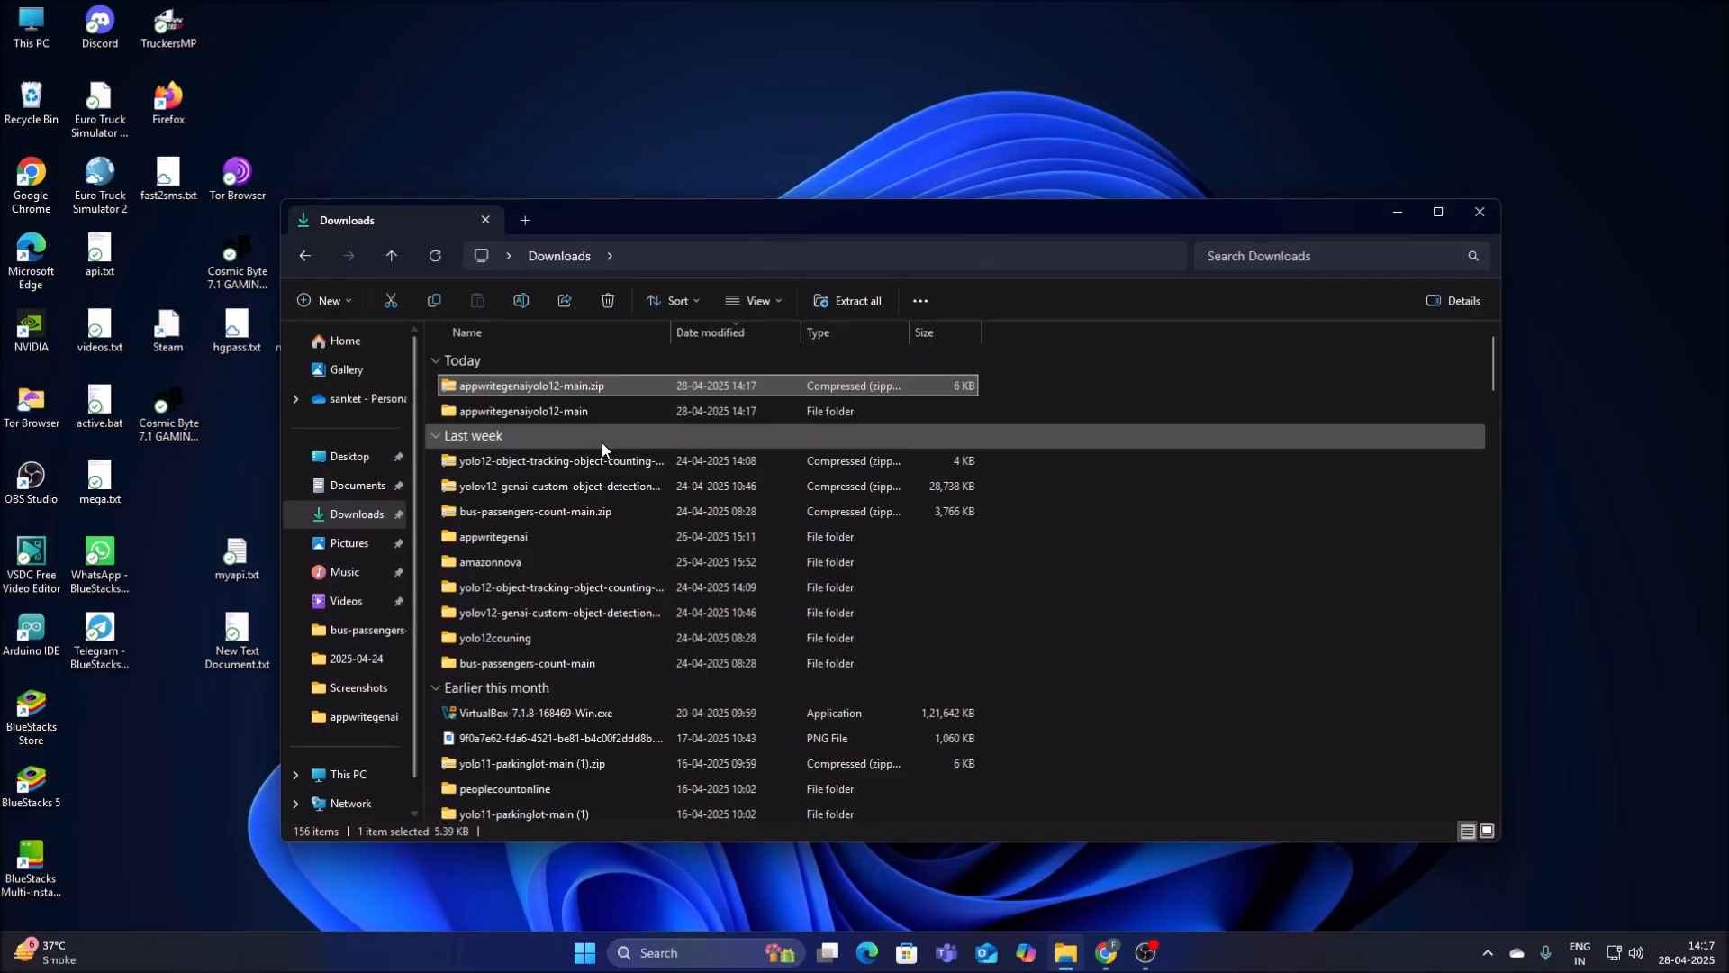
Open testappwrite.py from the inner appwritegenaiyolo12-main folder in Thonny.
double_click(576, 413)
double_click(578, 386)
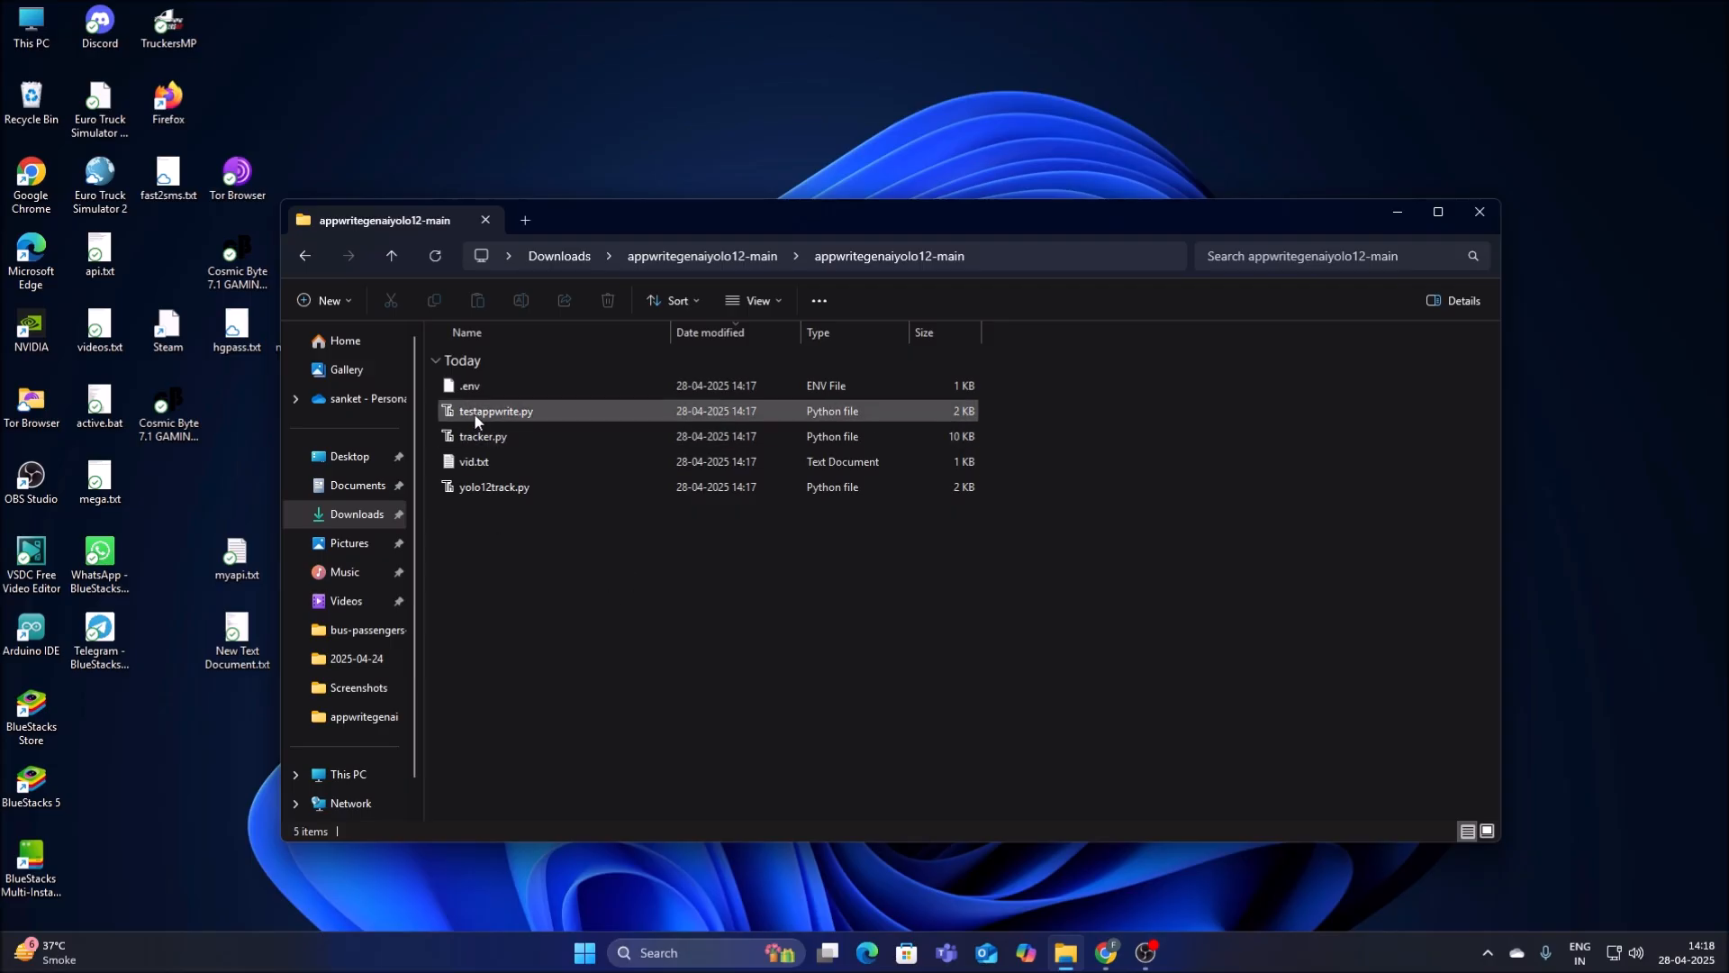
double_click(518, 412)
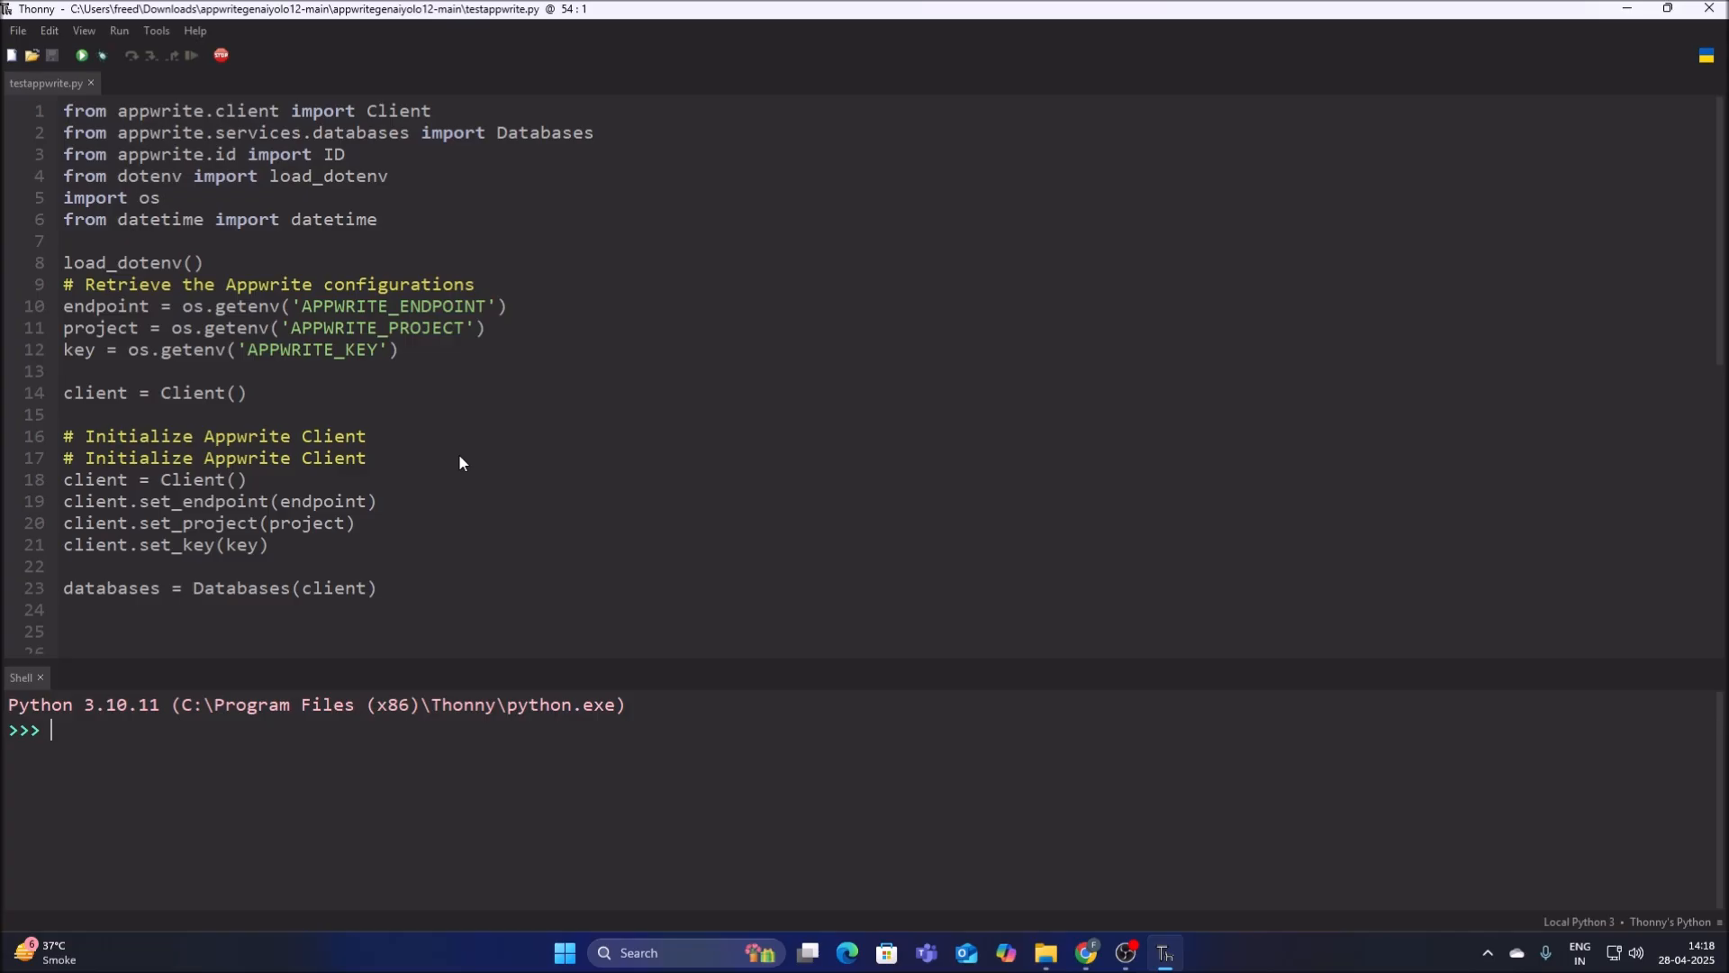
Open the project's .env file alongside testappwrite.py, showing all file types in the file chooser.
click(29, 54)
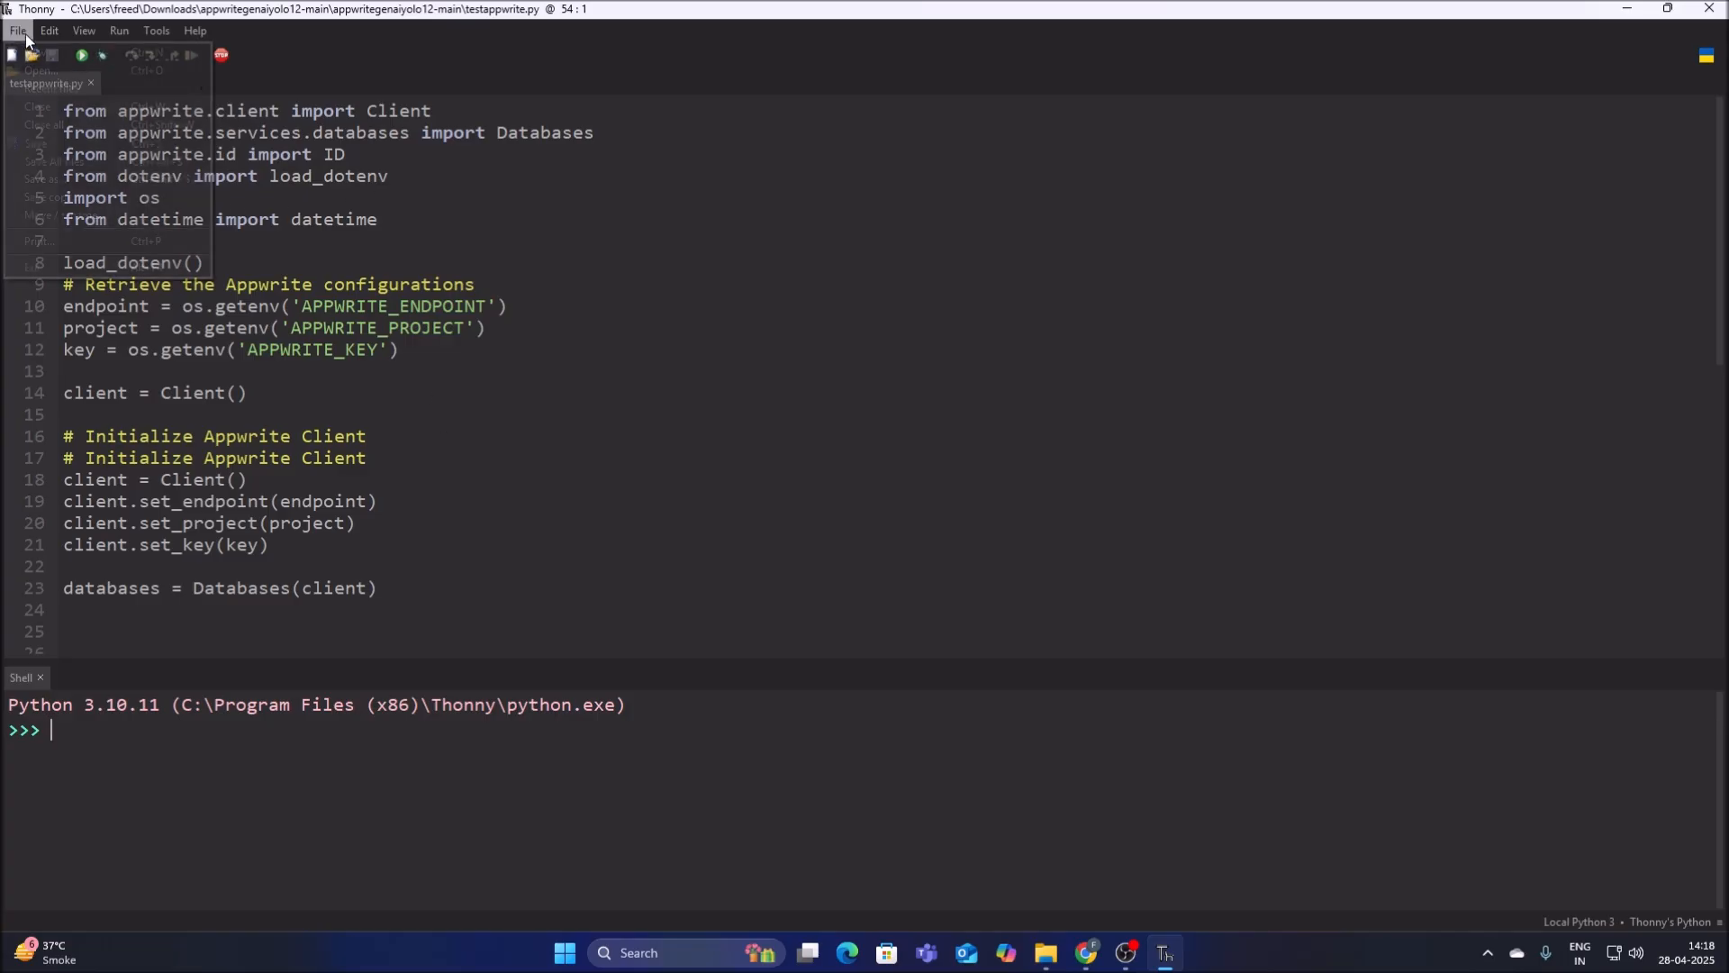
click(32, 67)
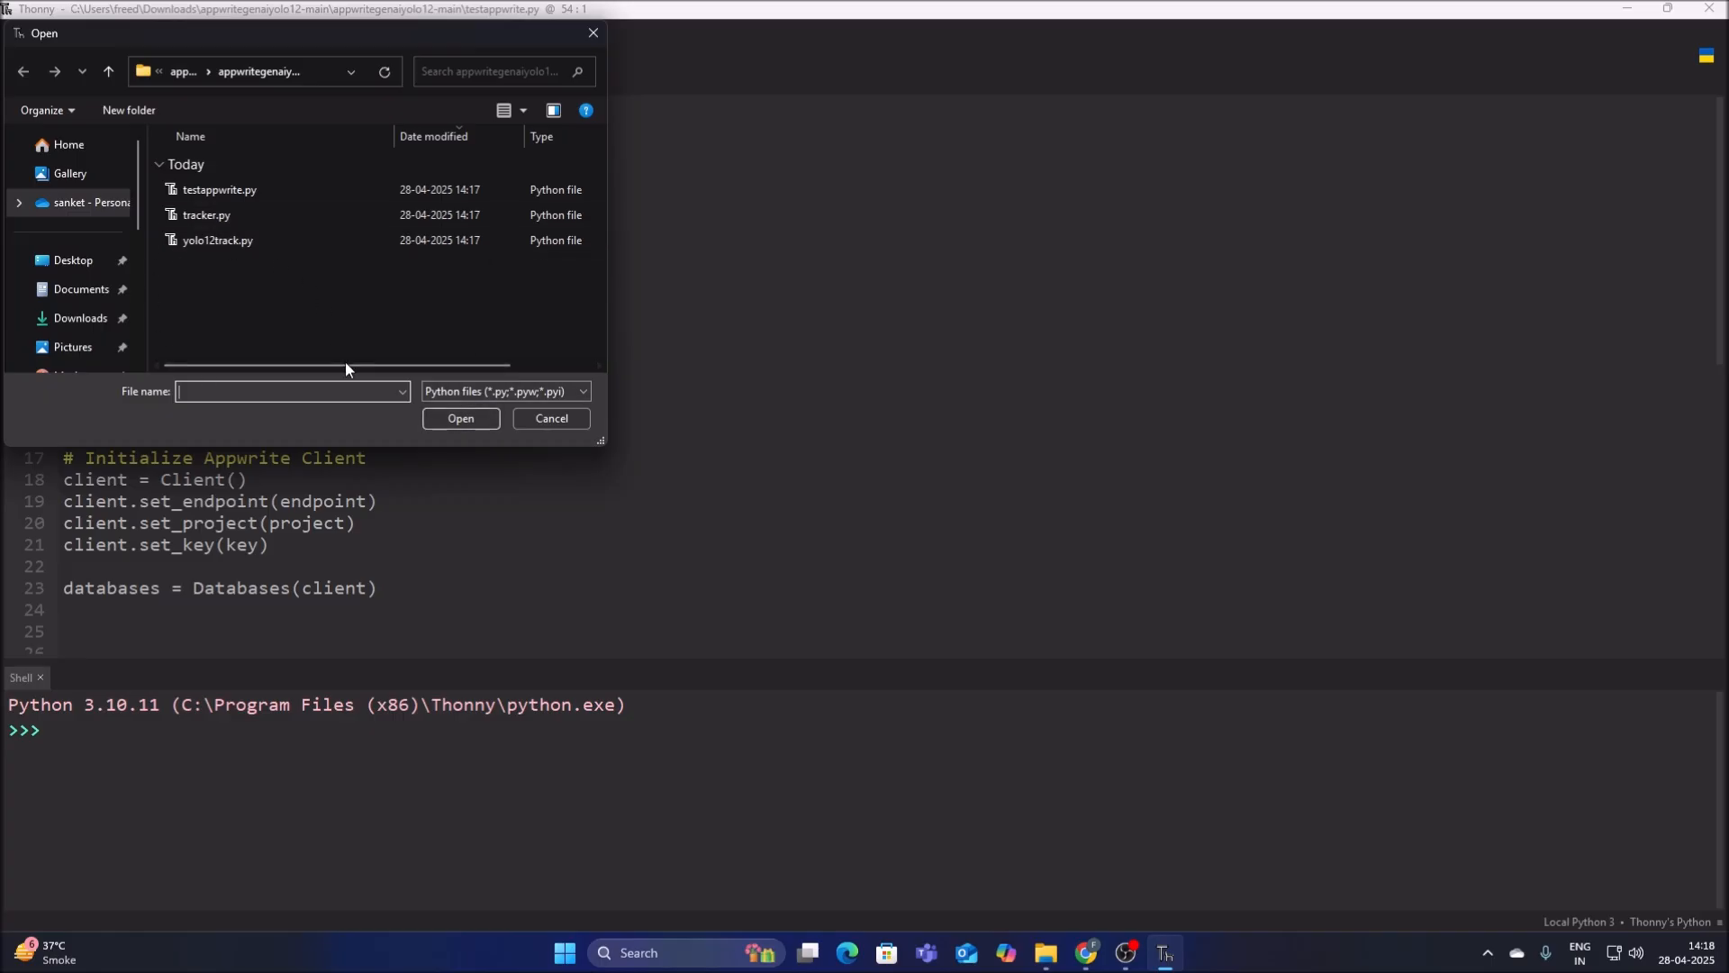
click(429, 391)
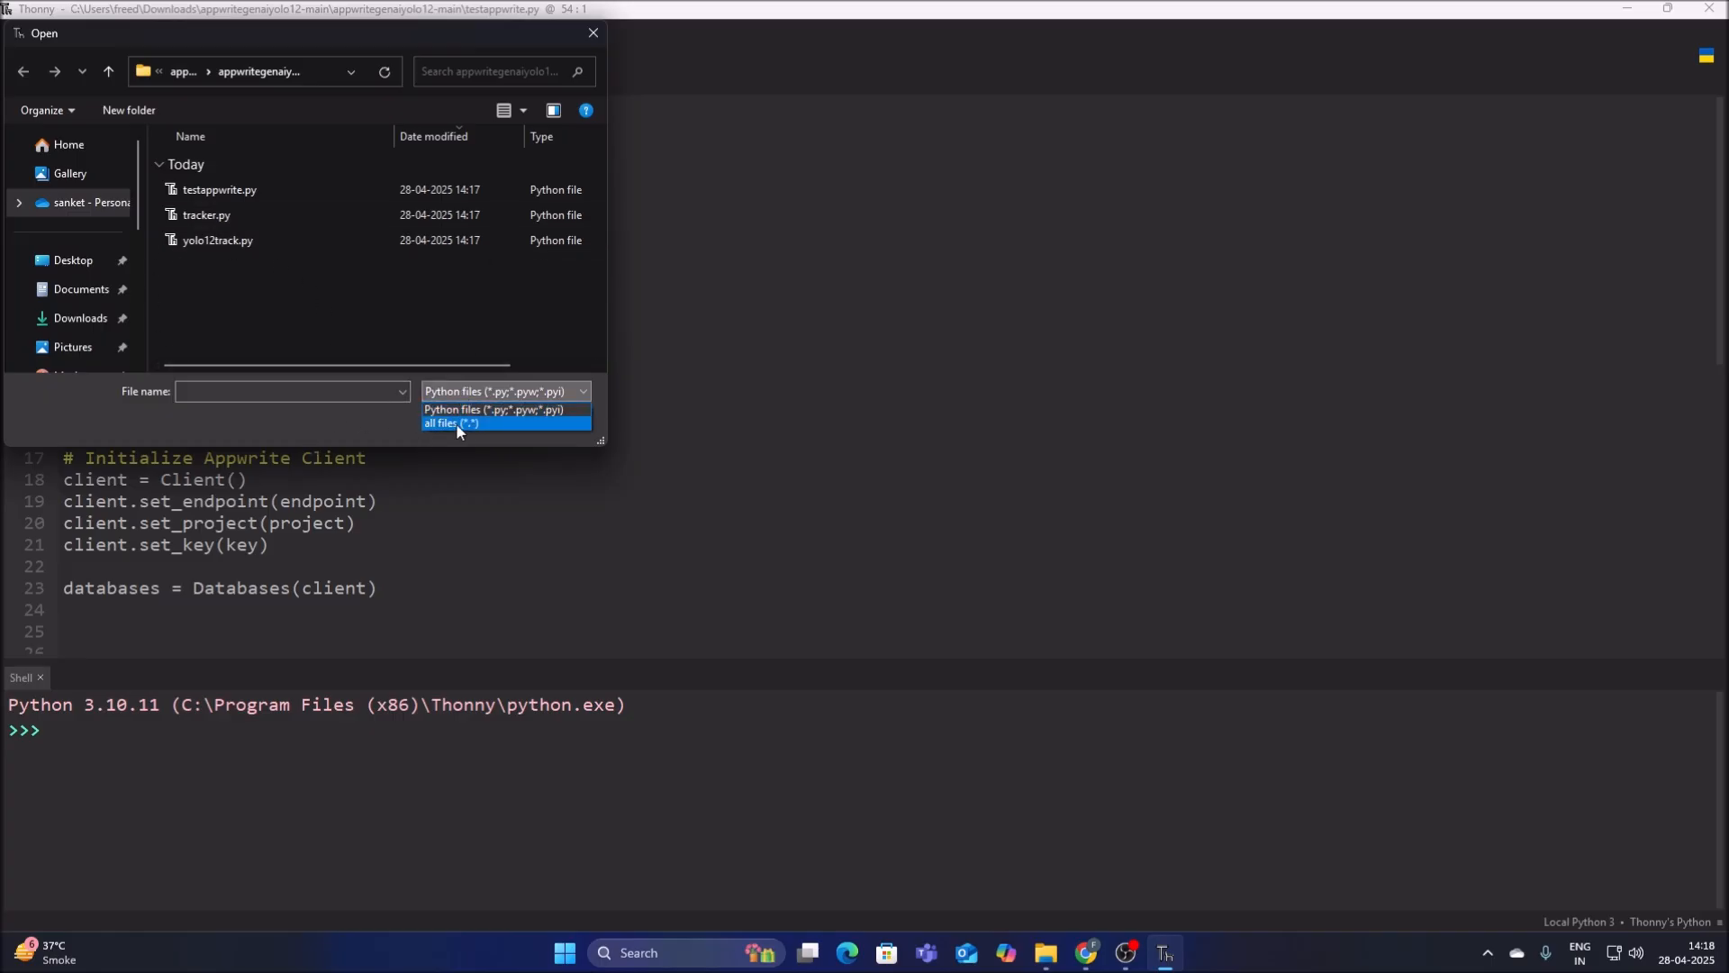
click(455, 424)
click(213, 196)
click(458, 418)
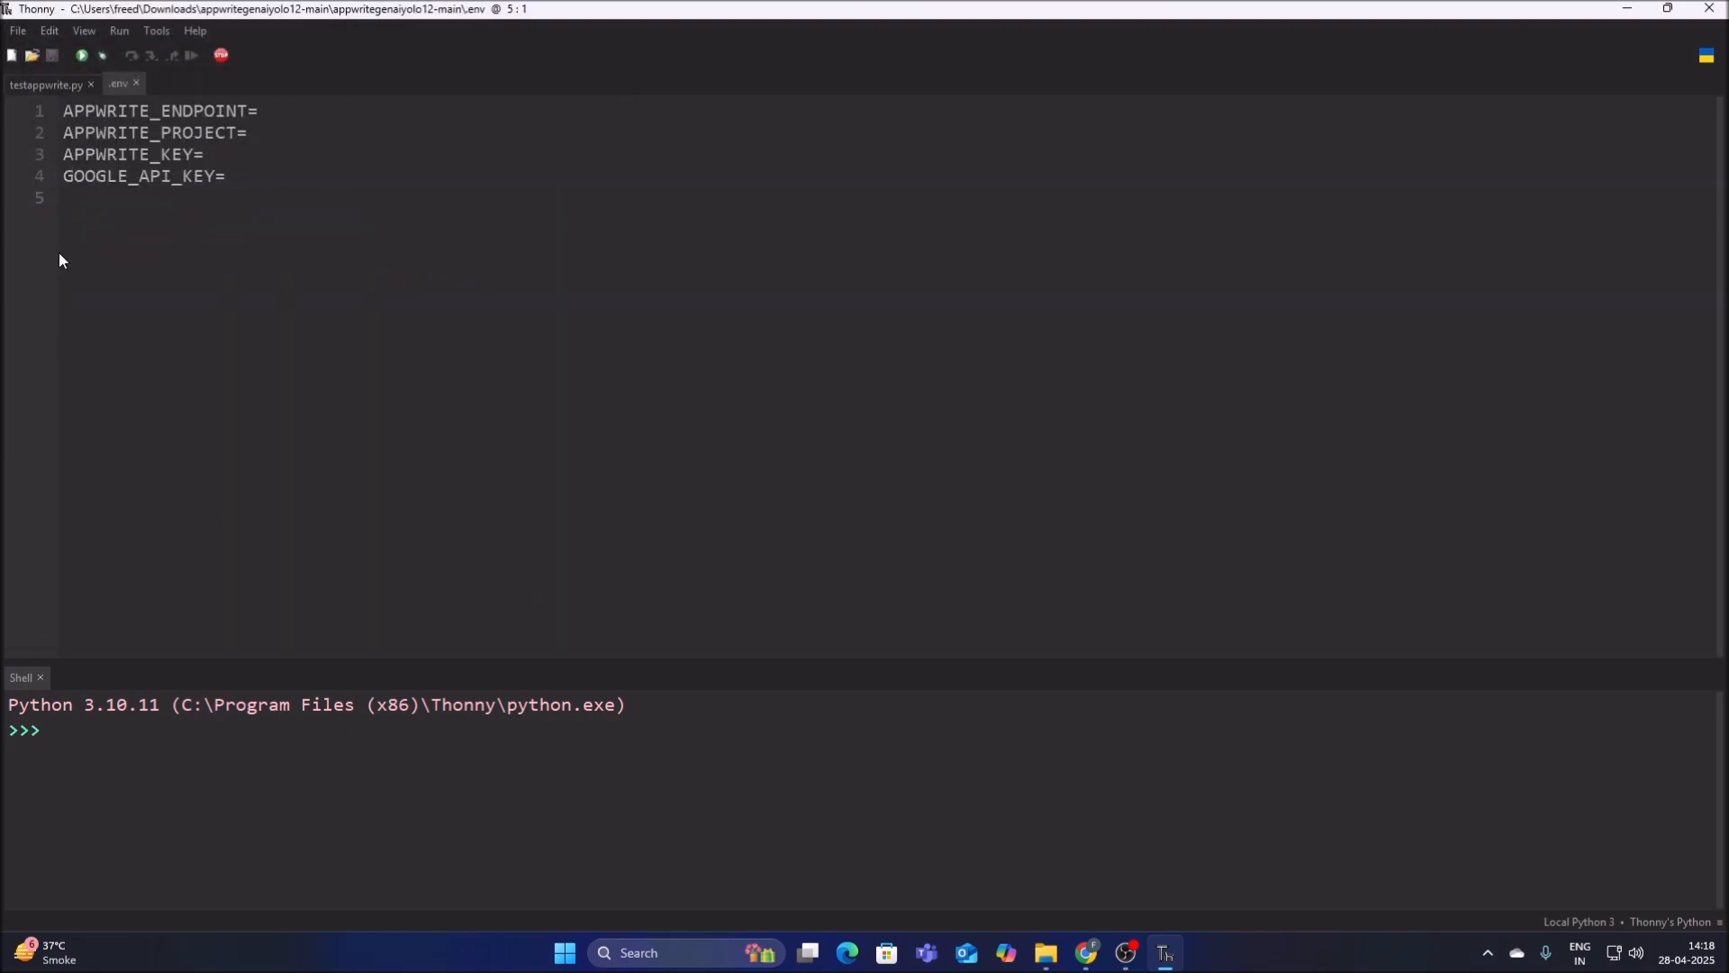
click(46, 89)
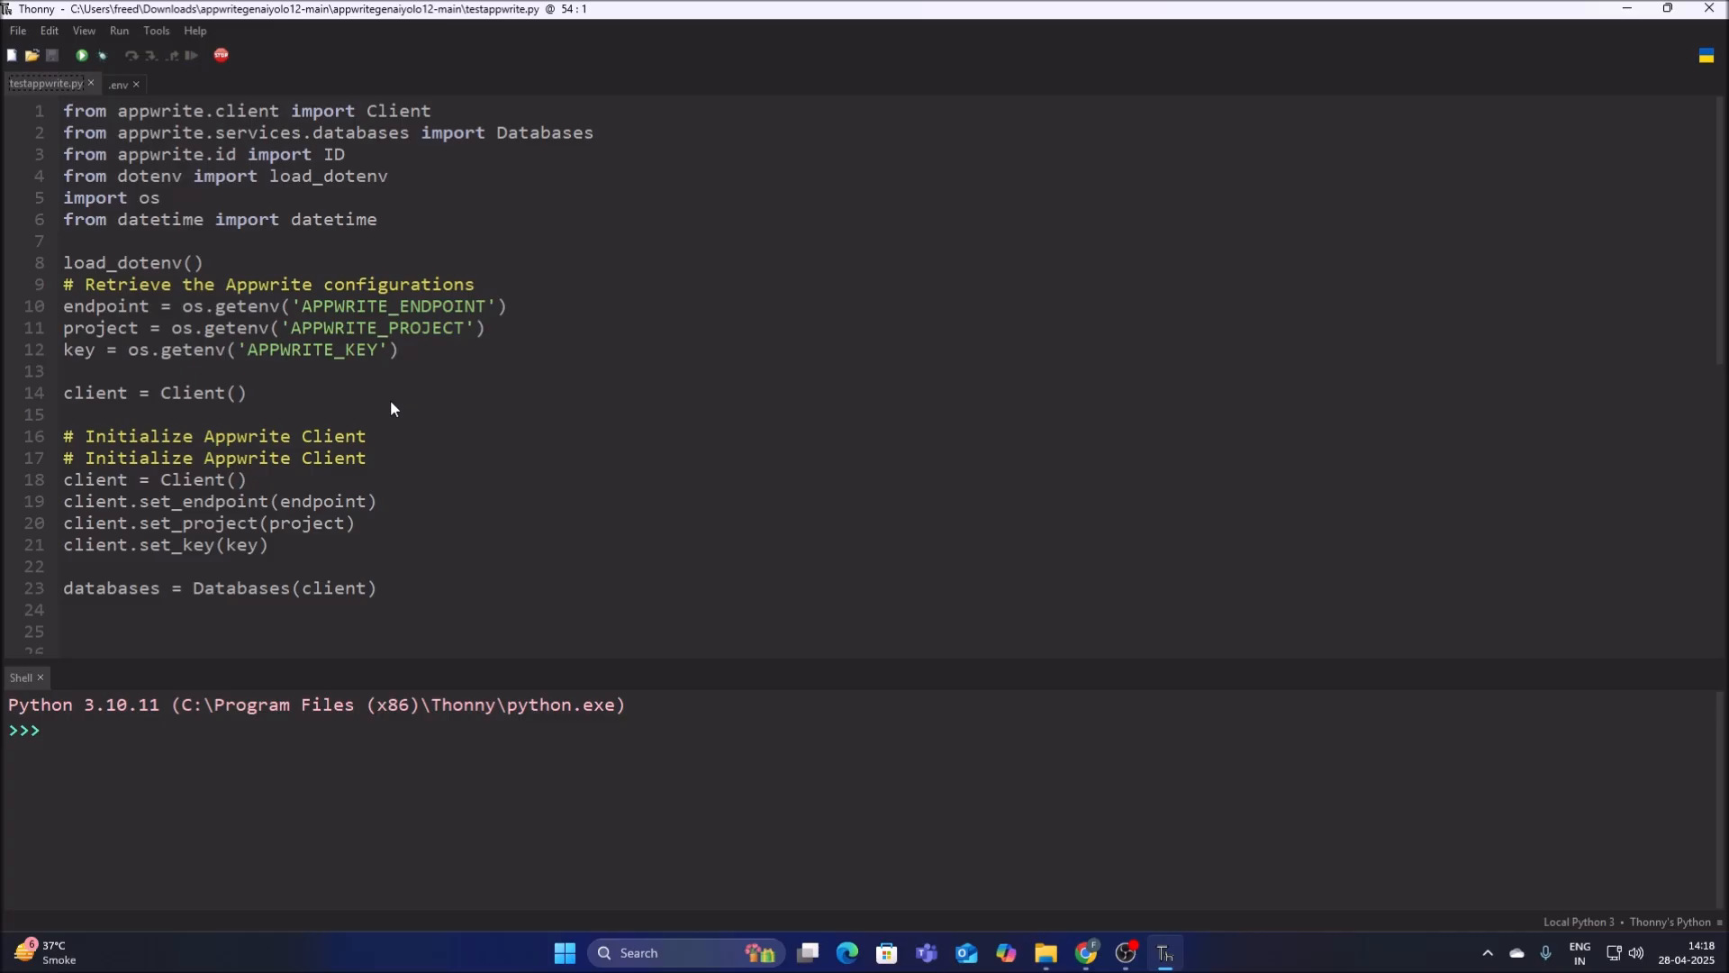
click(157, 31)
click(153, 42)
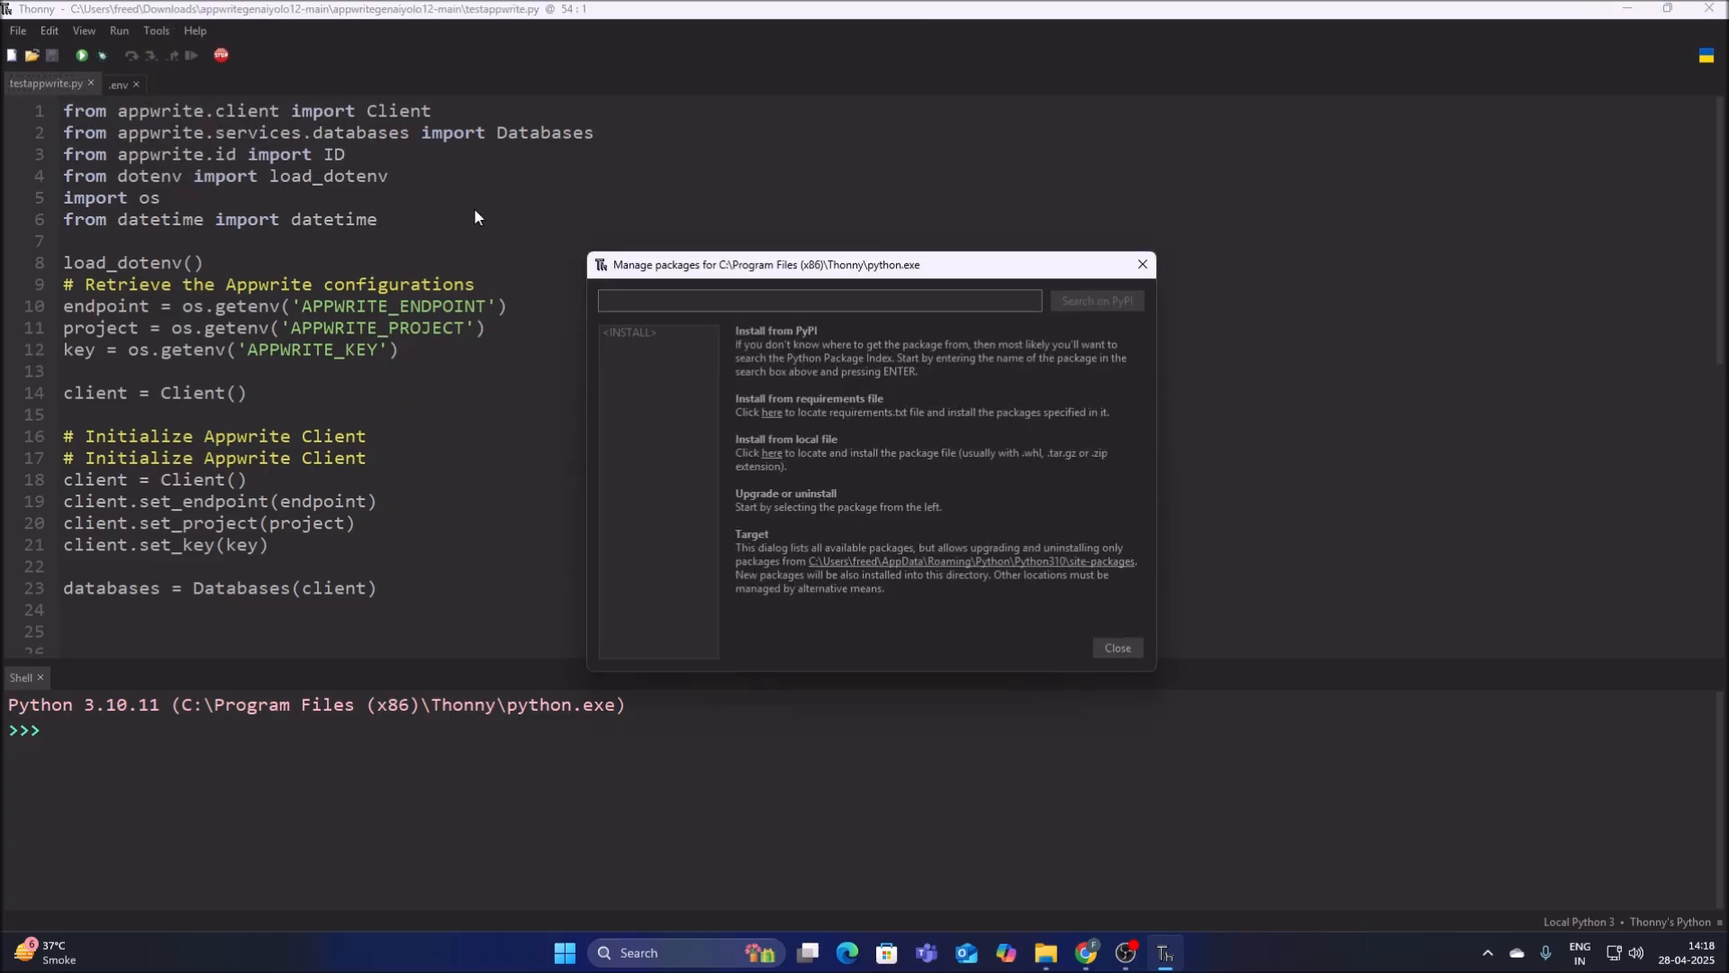
click(1129, 650)
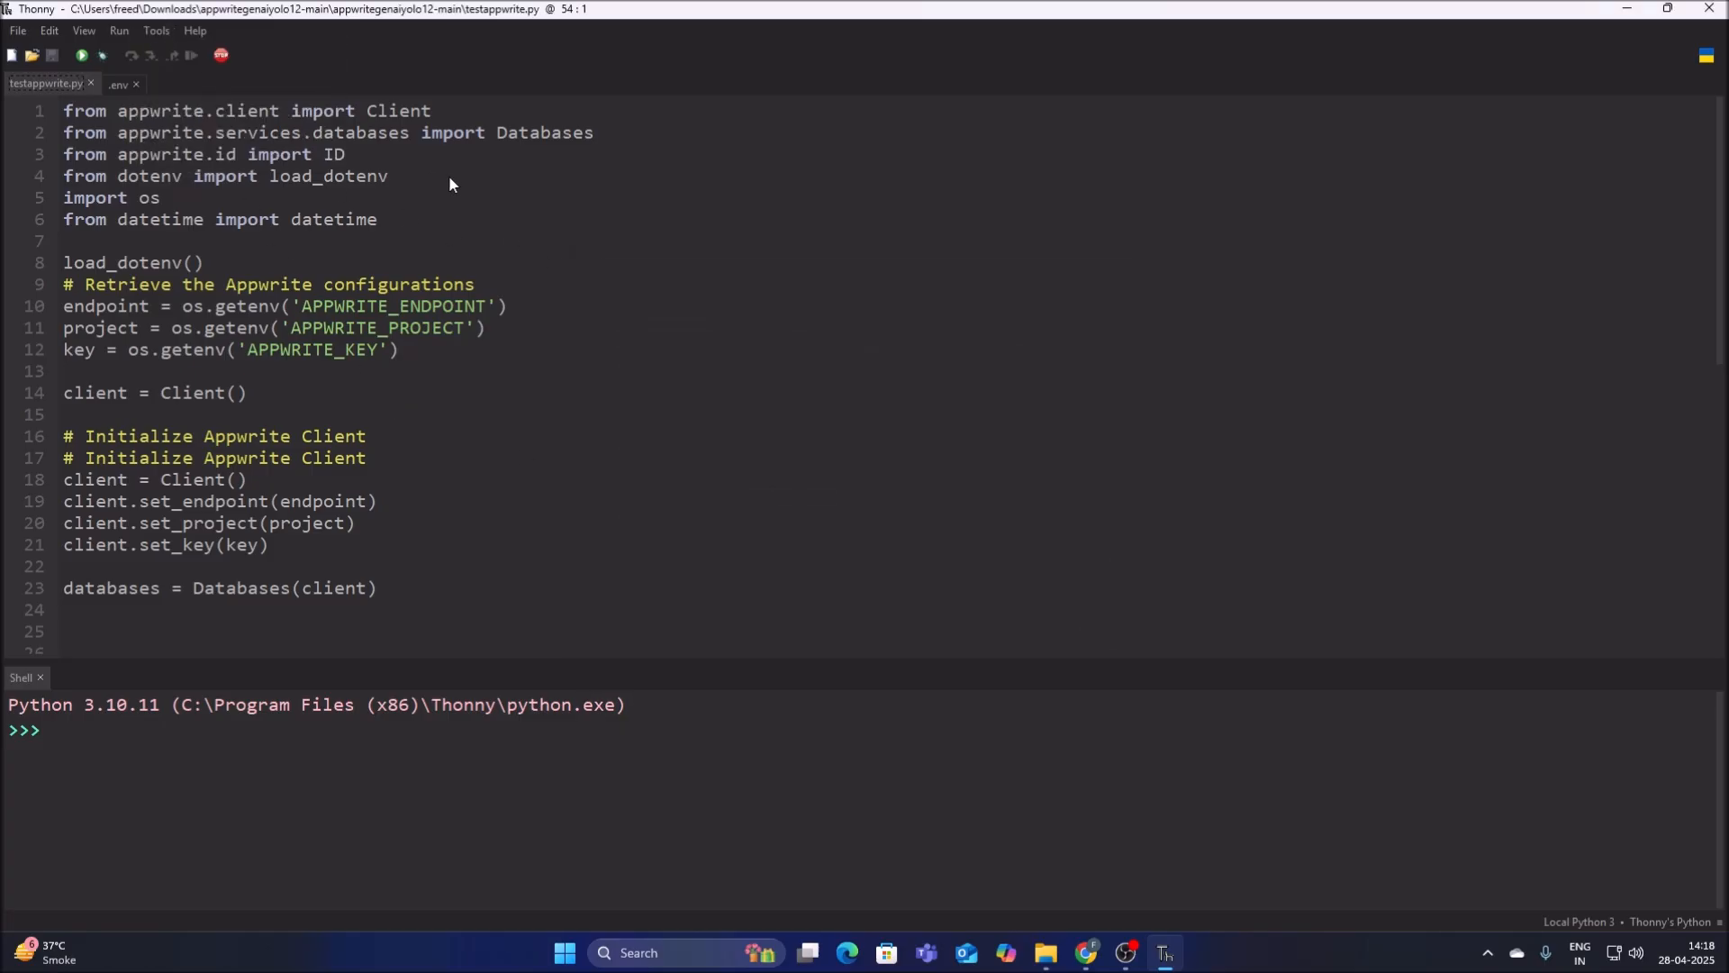
Search PyPI for the appwrite package in the package manager and view its details.
click(157, 30)
click(197, 54)
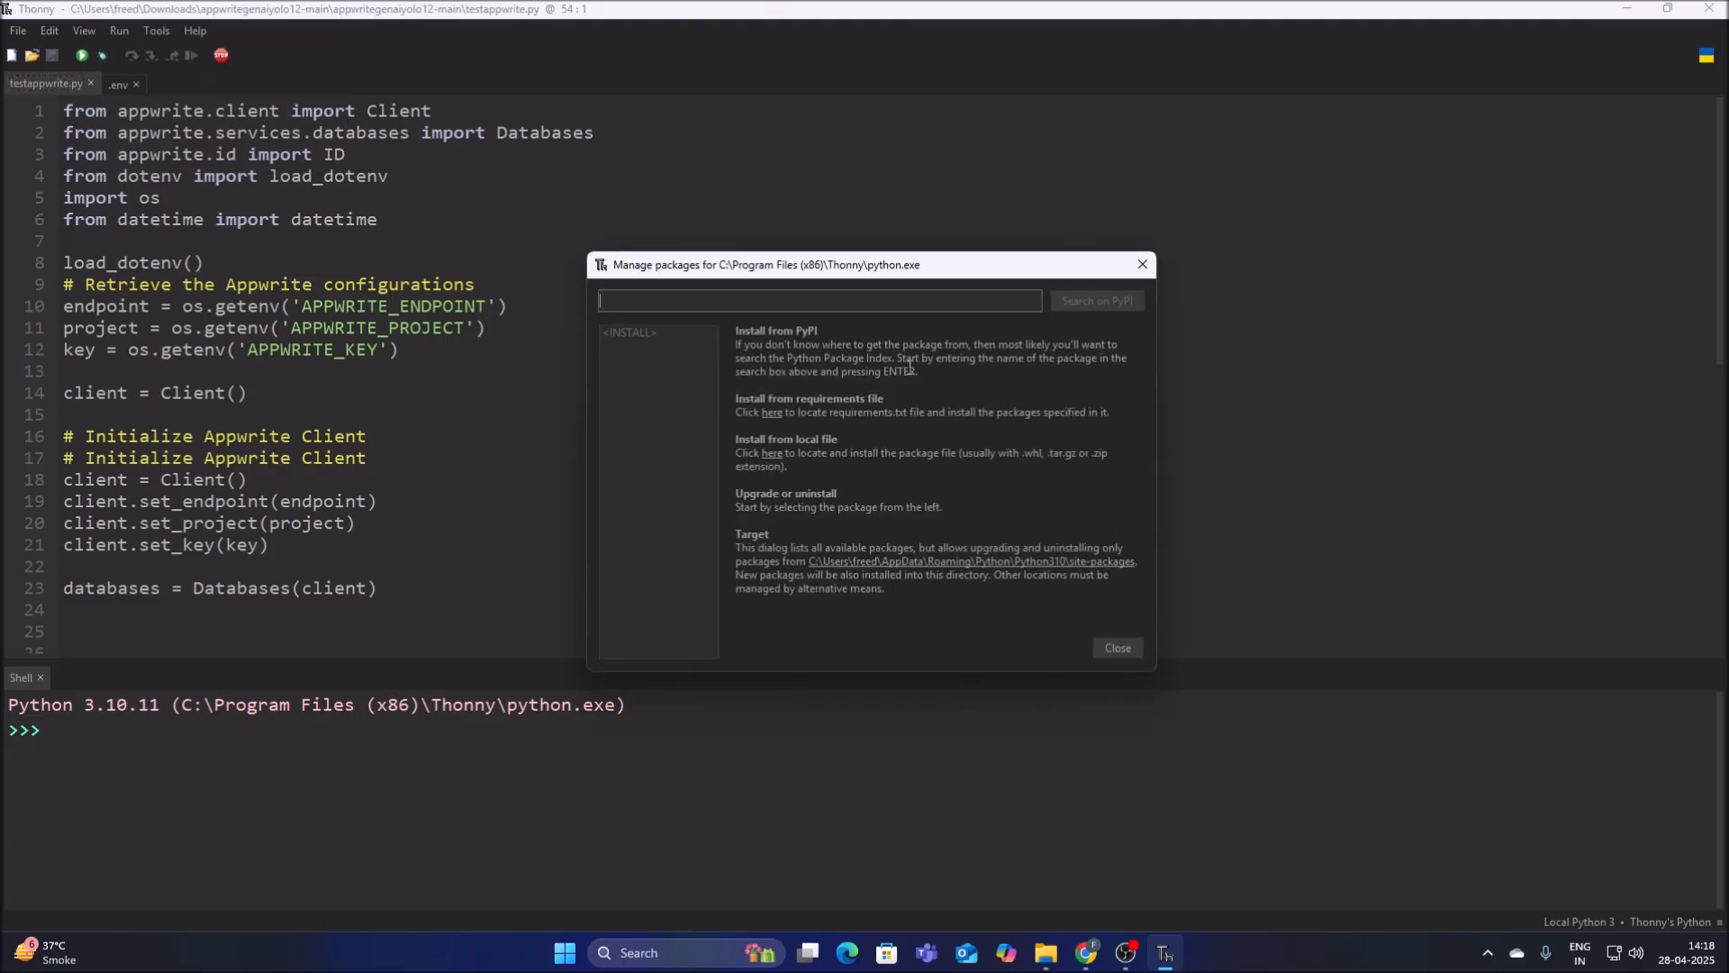
text(appwrite)
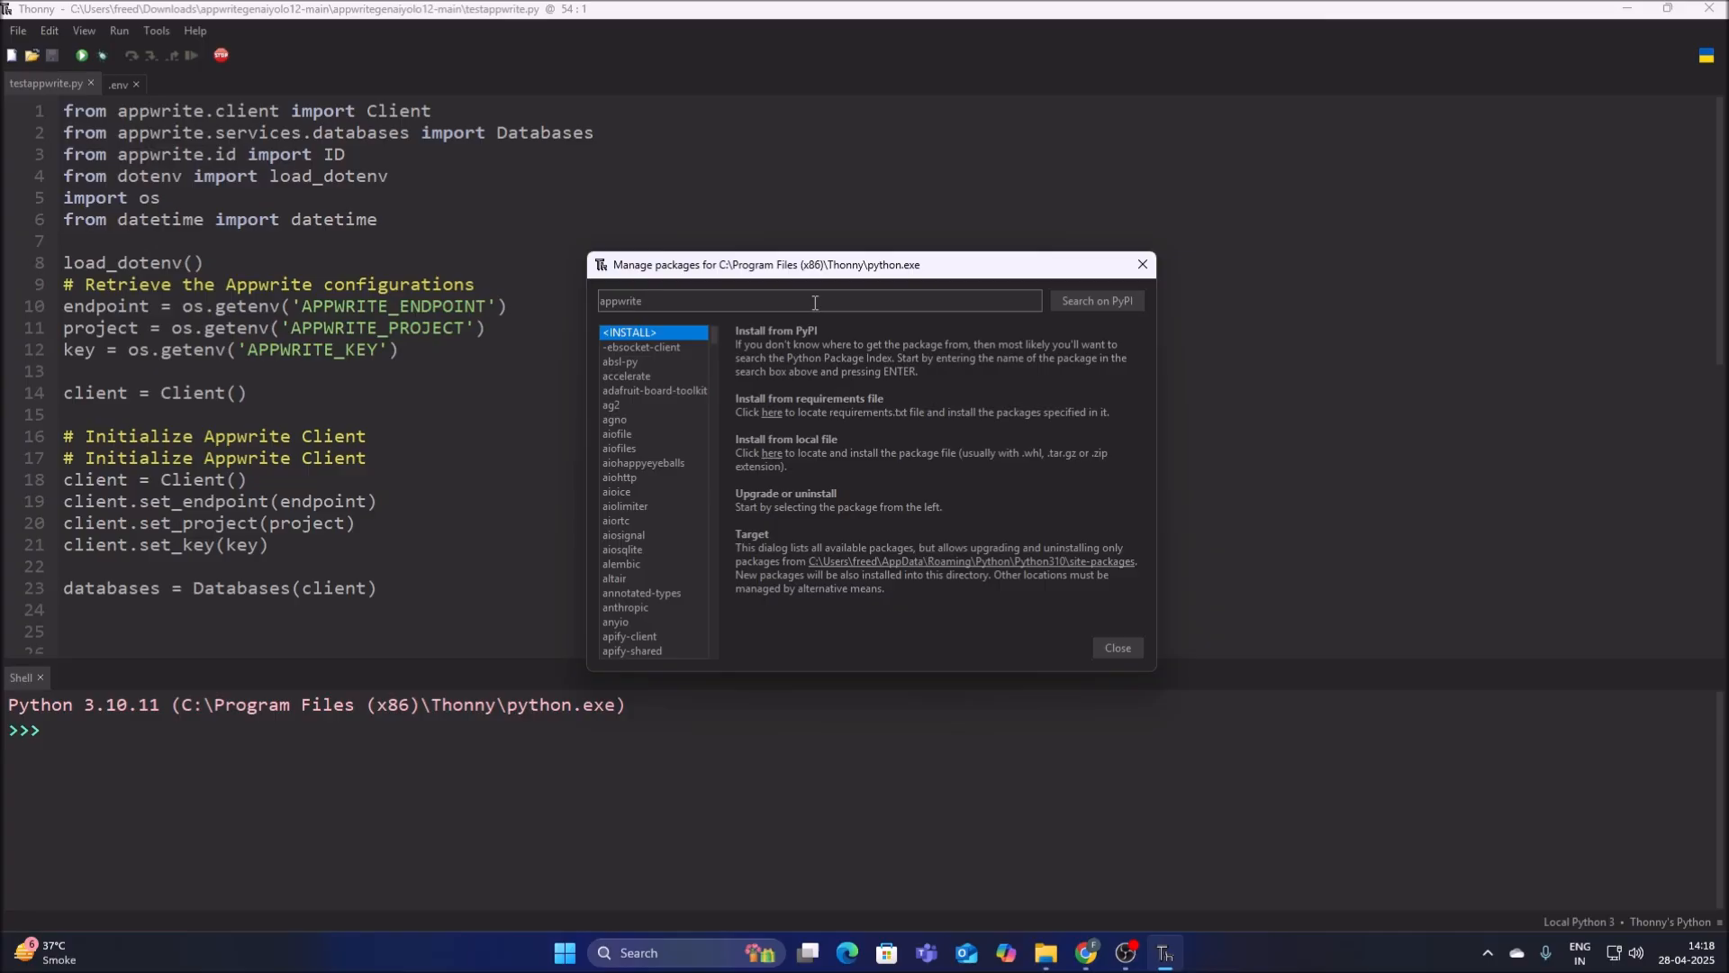
key(Return)
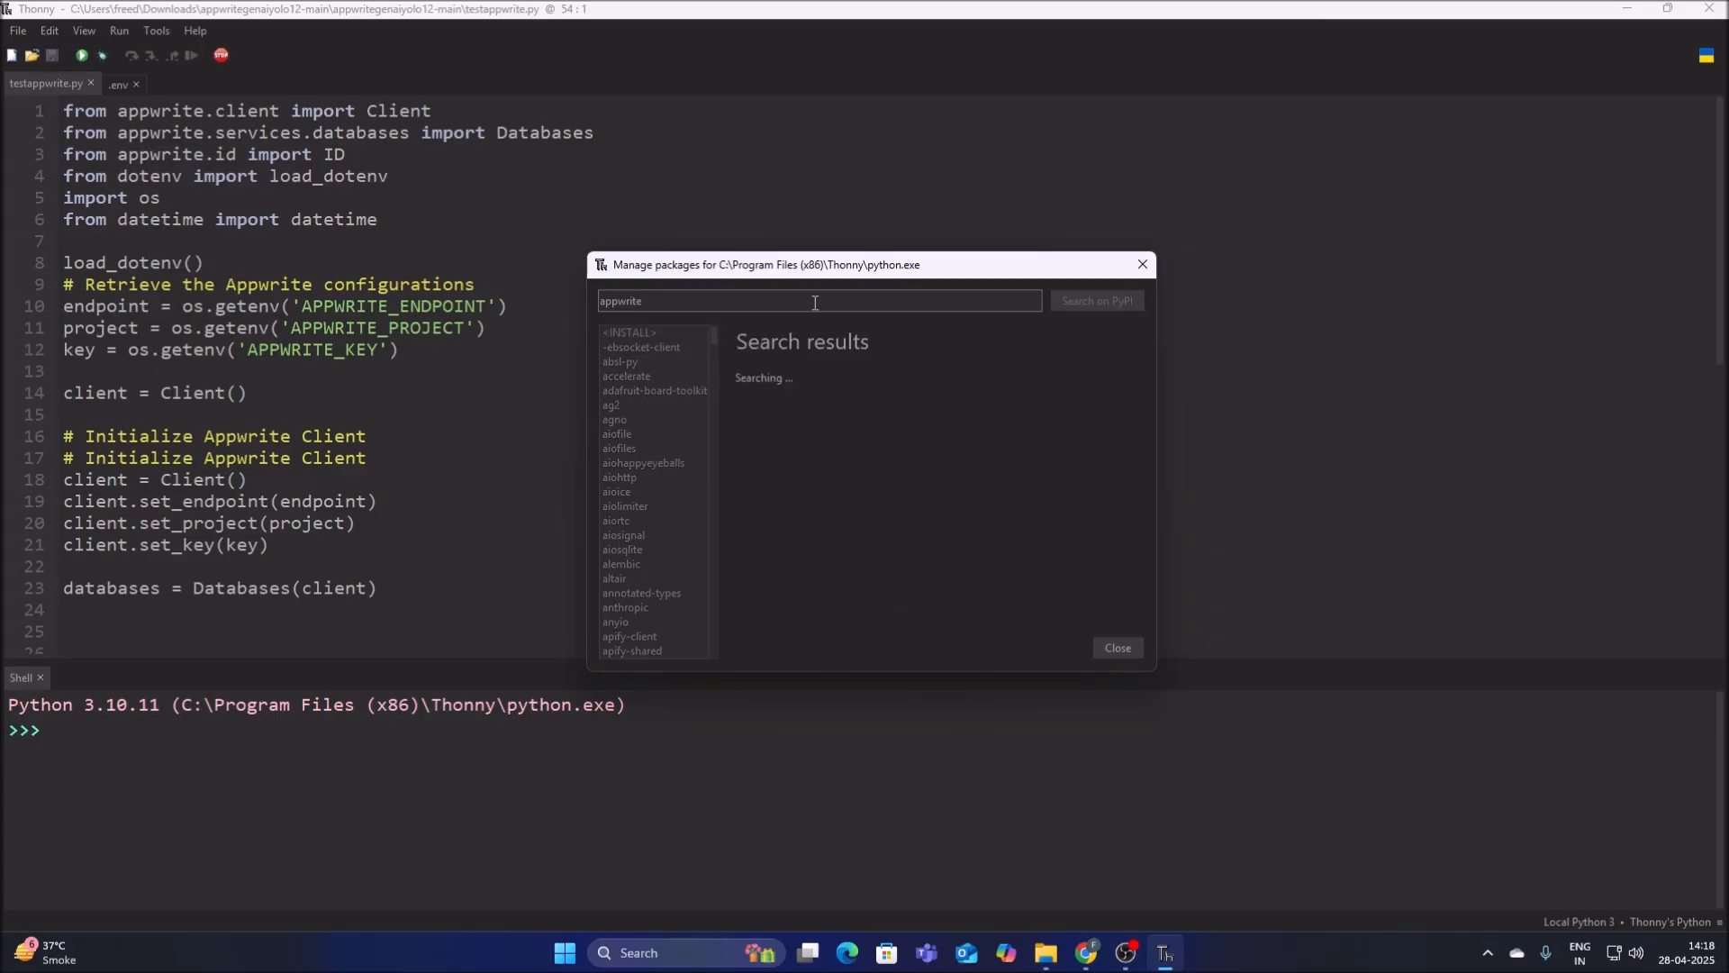
click(754, 379)
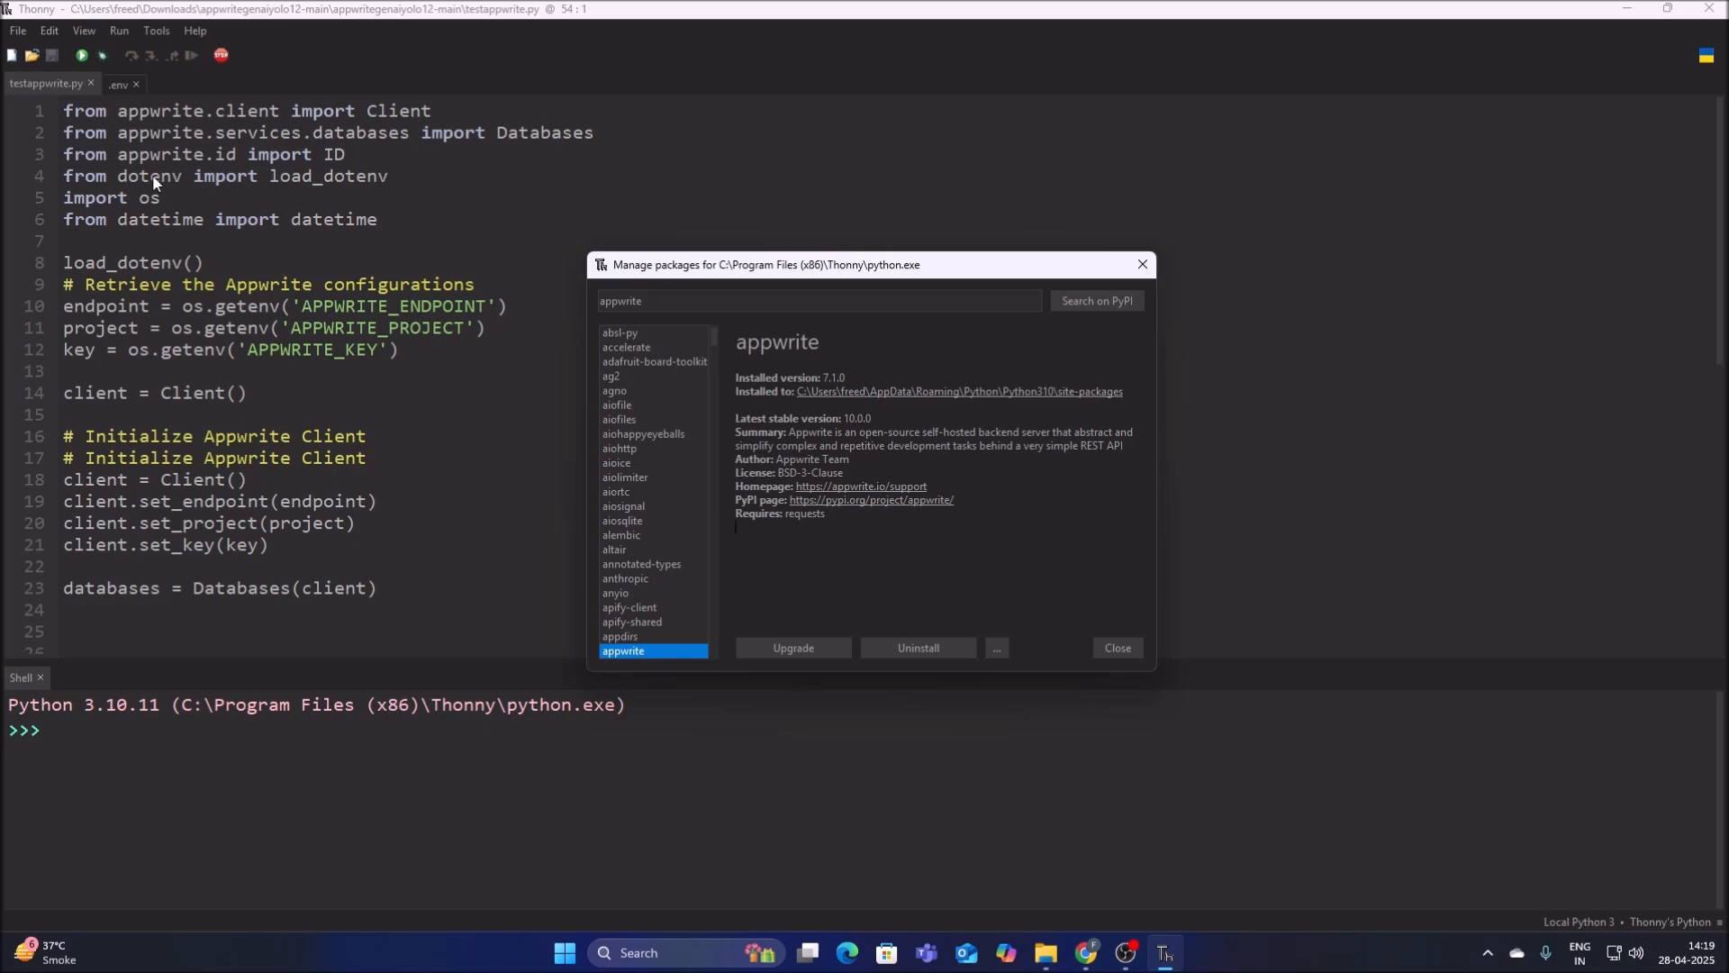
Search PyPI for dotenv, install the dotenv package and close the package manager.
click(711, 307)
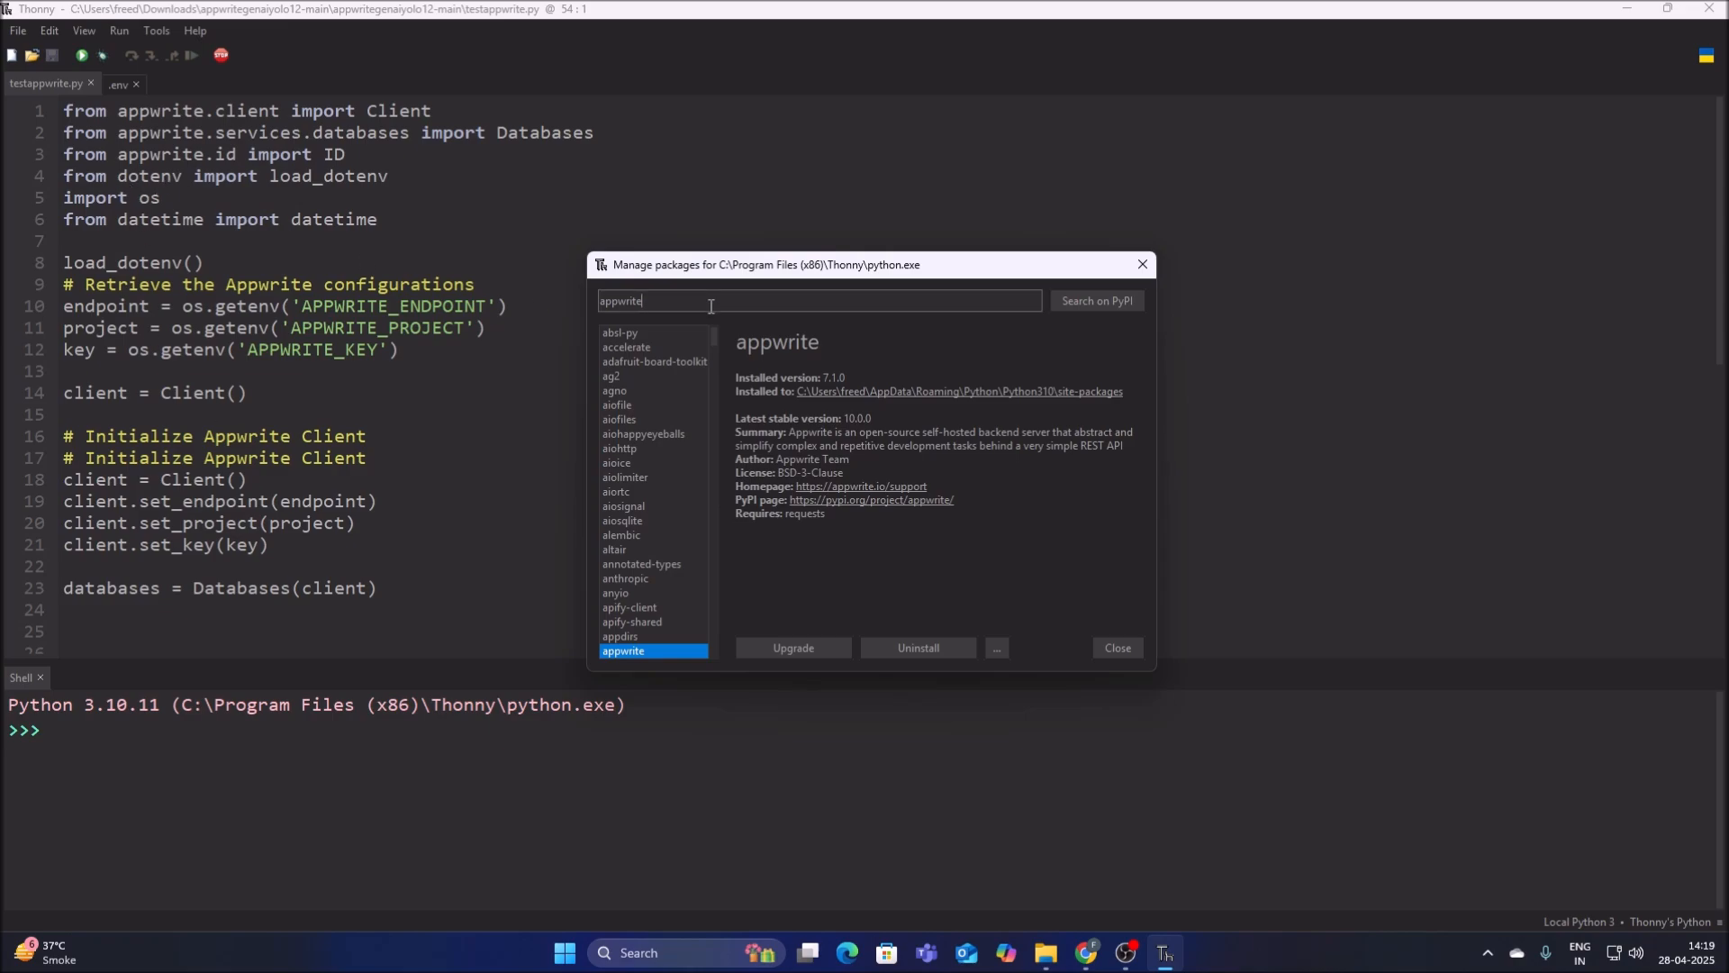
key(BackSpace)
key(BackSpace)
key(BackSpace)
key(BackSpace)
key(BackSpace)
text(dote)
key(Return)
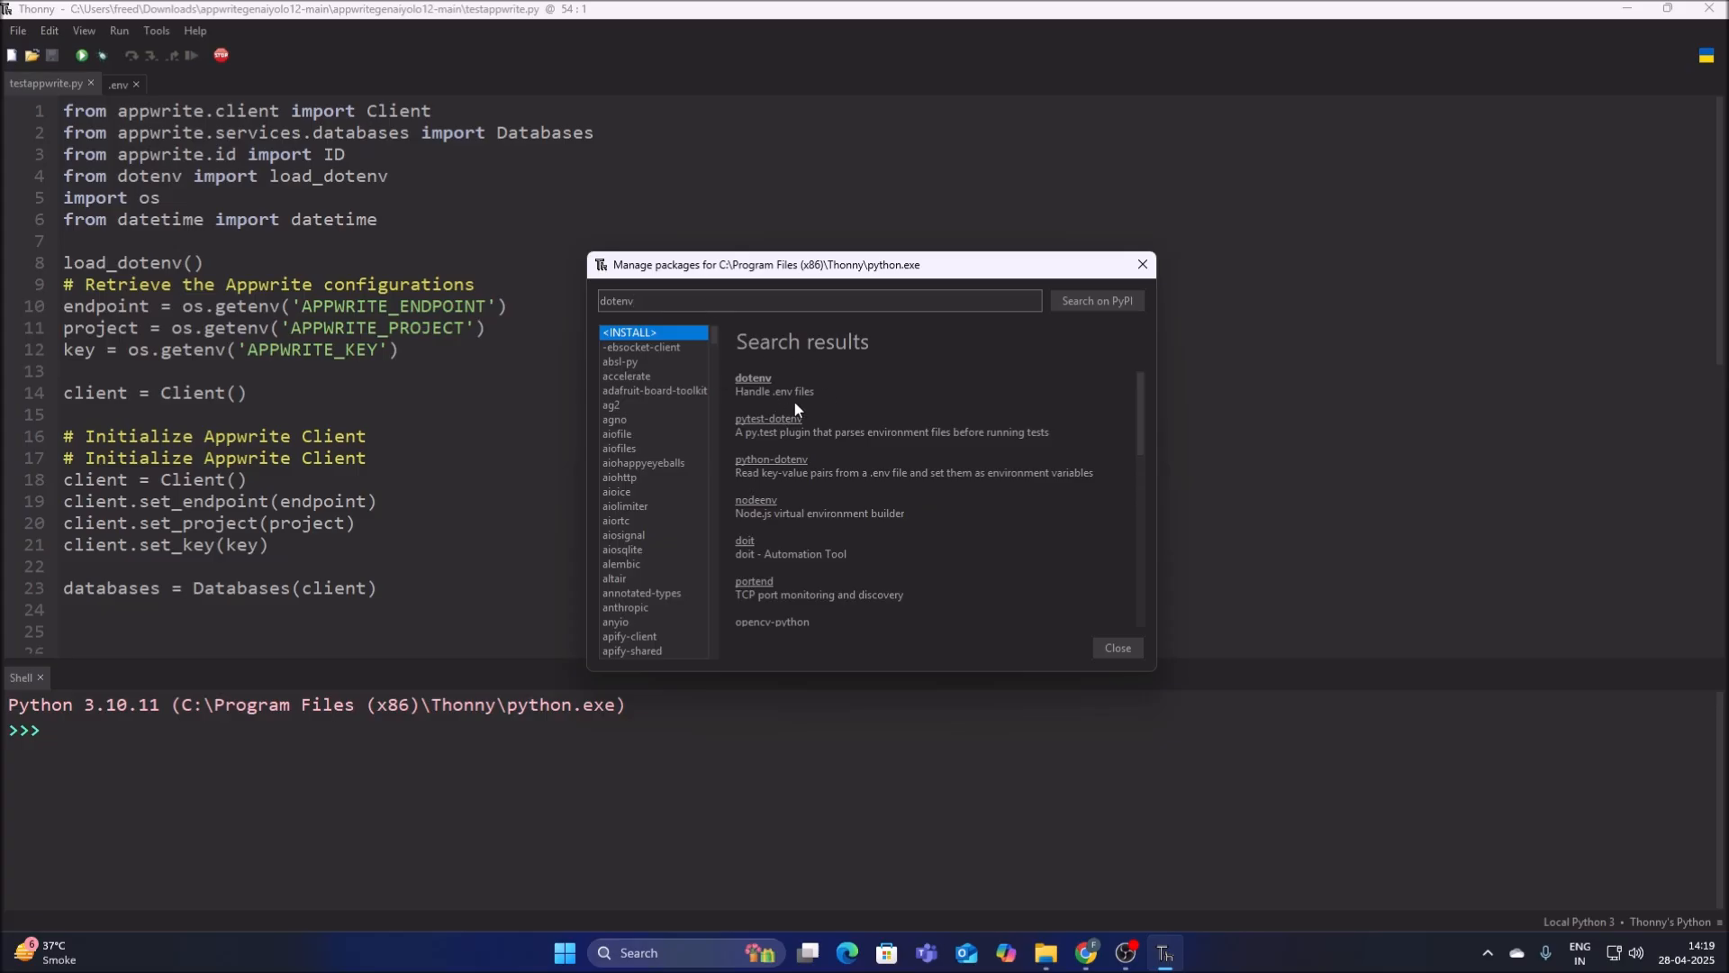
click(753, 378)
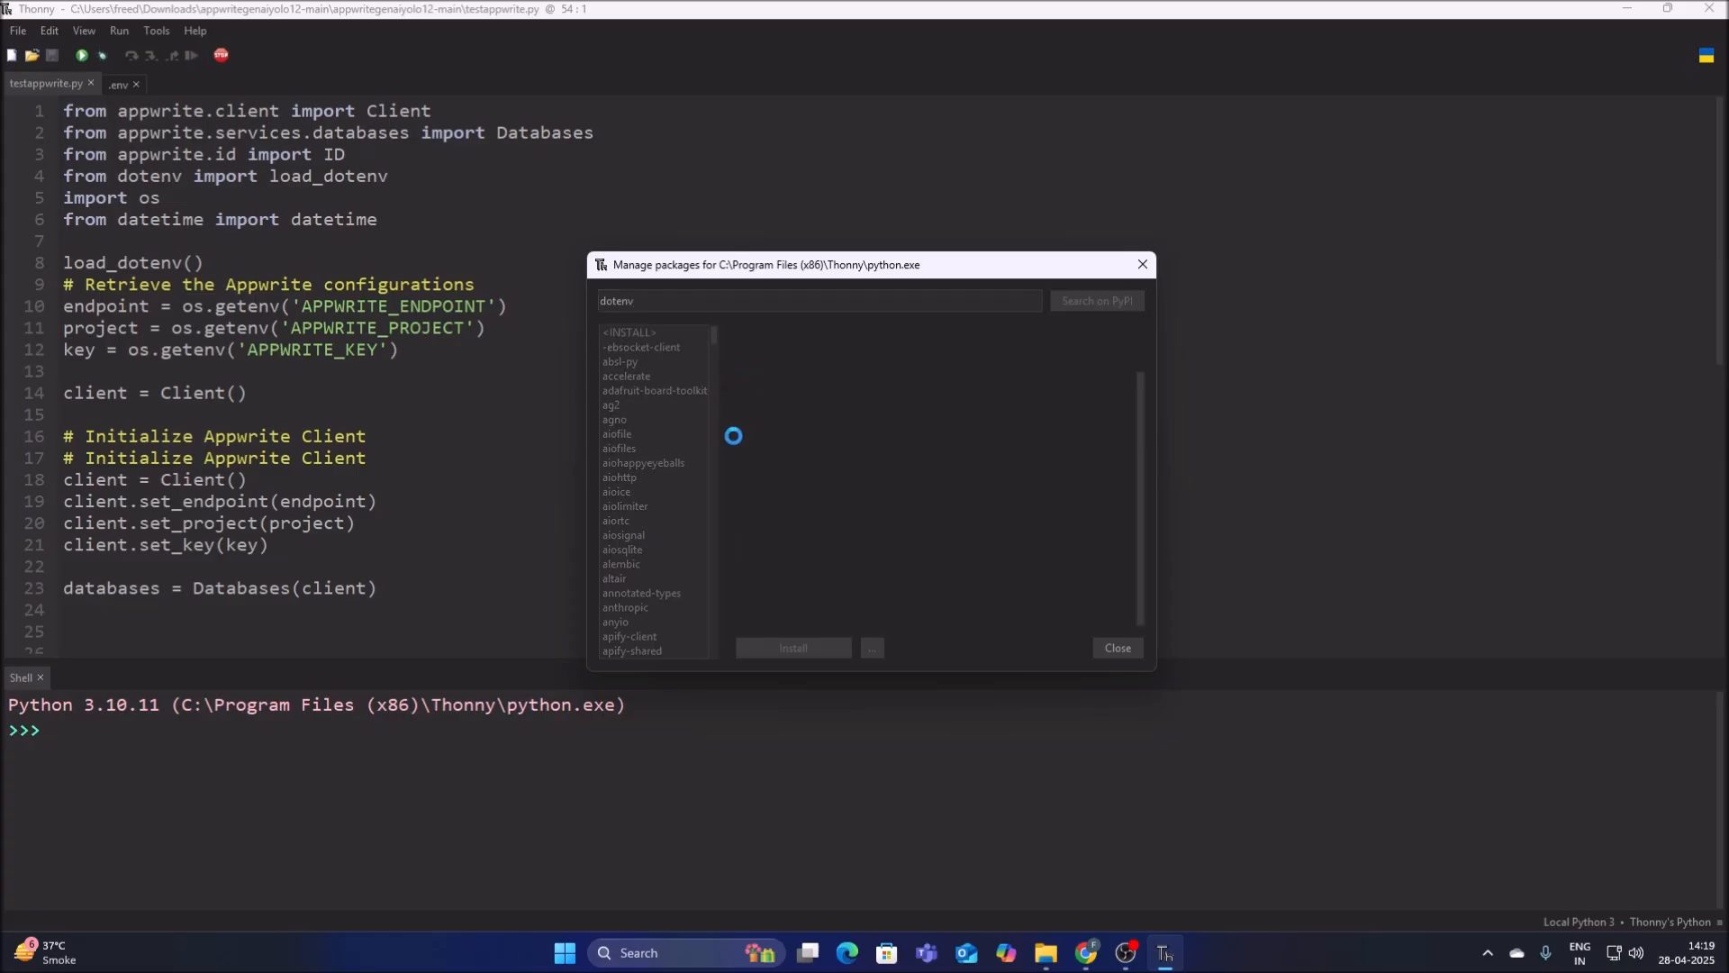
click(821, 650)
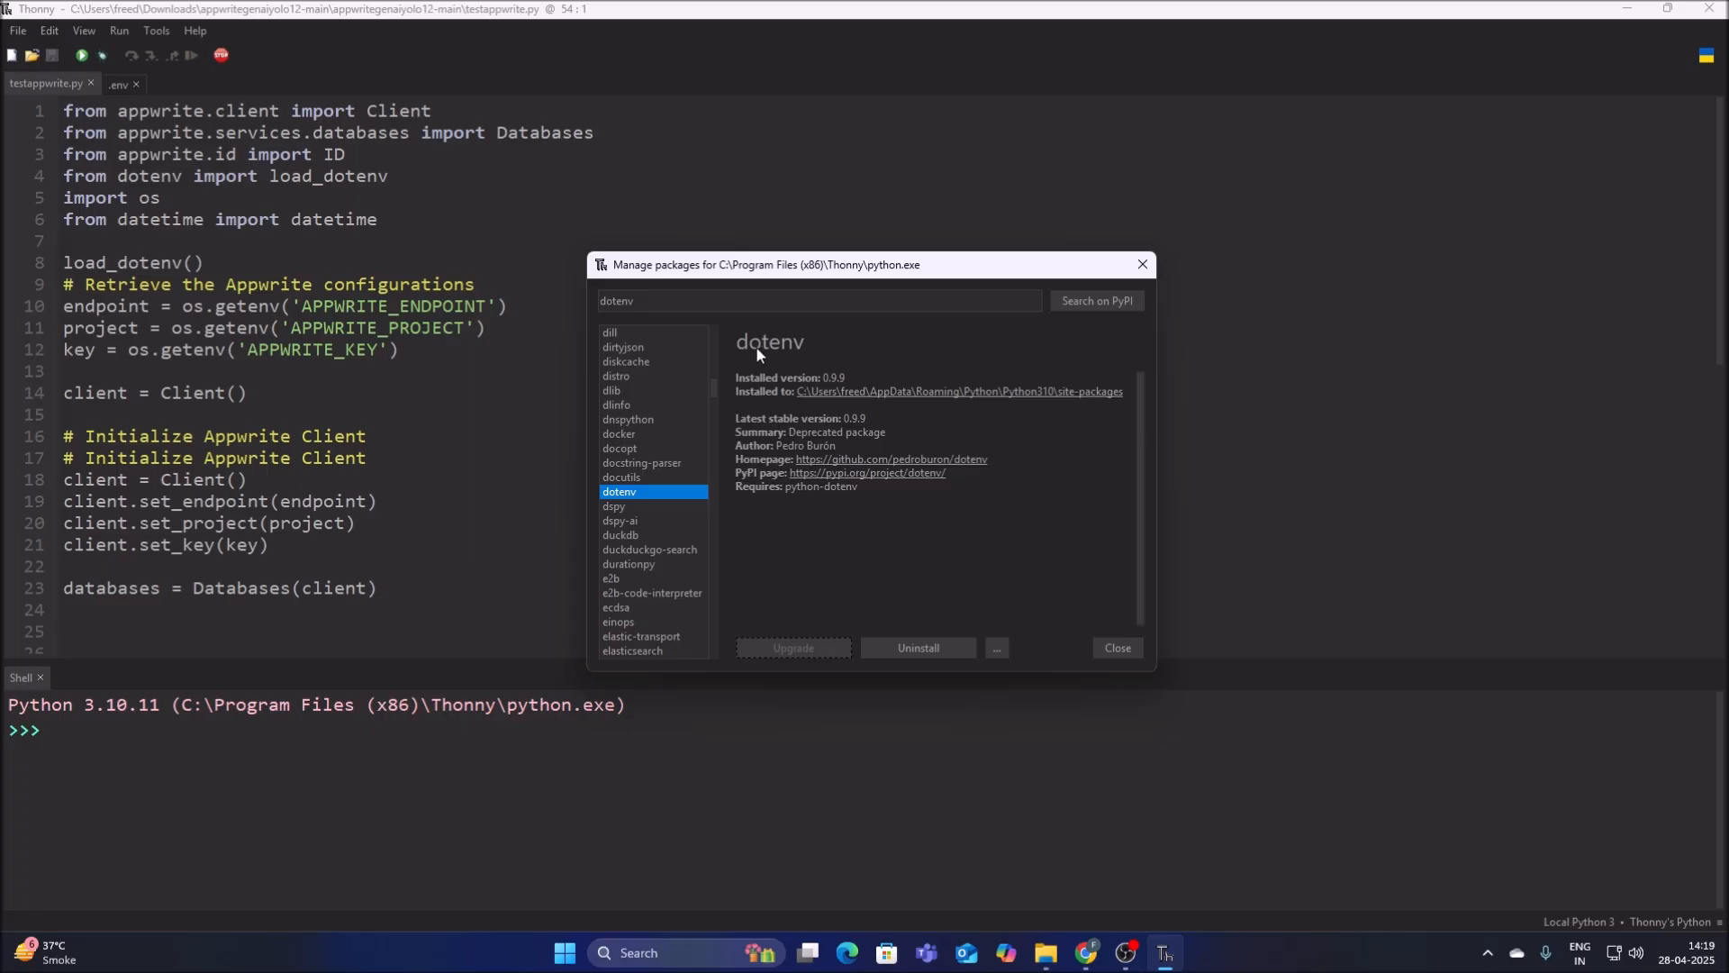
click(1117, 648)
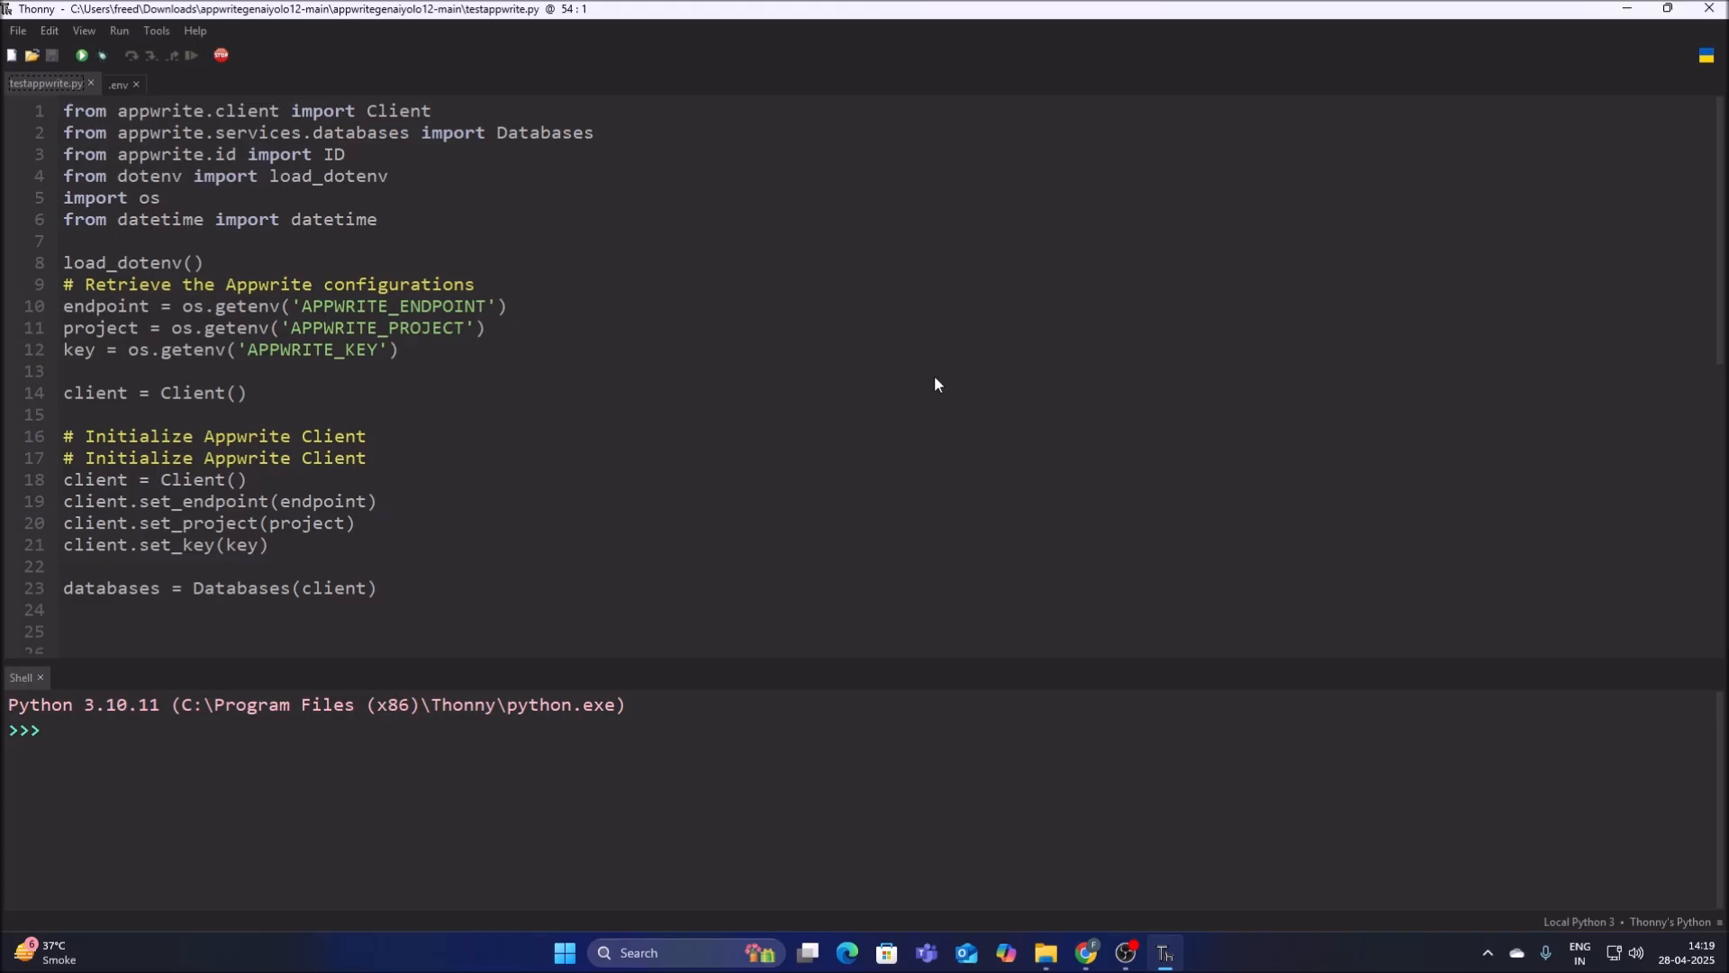
Examine the dotenv import and getenv calls in testappwrite.py against the endpoint, project and key variables in .env.
drag(127, 180, 171, 183)
click(564, 328)
click(117, 84)
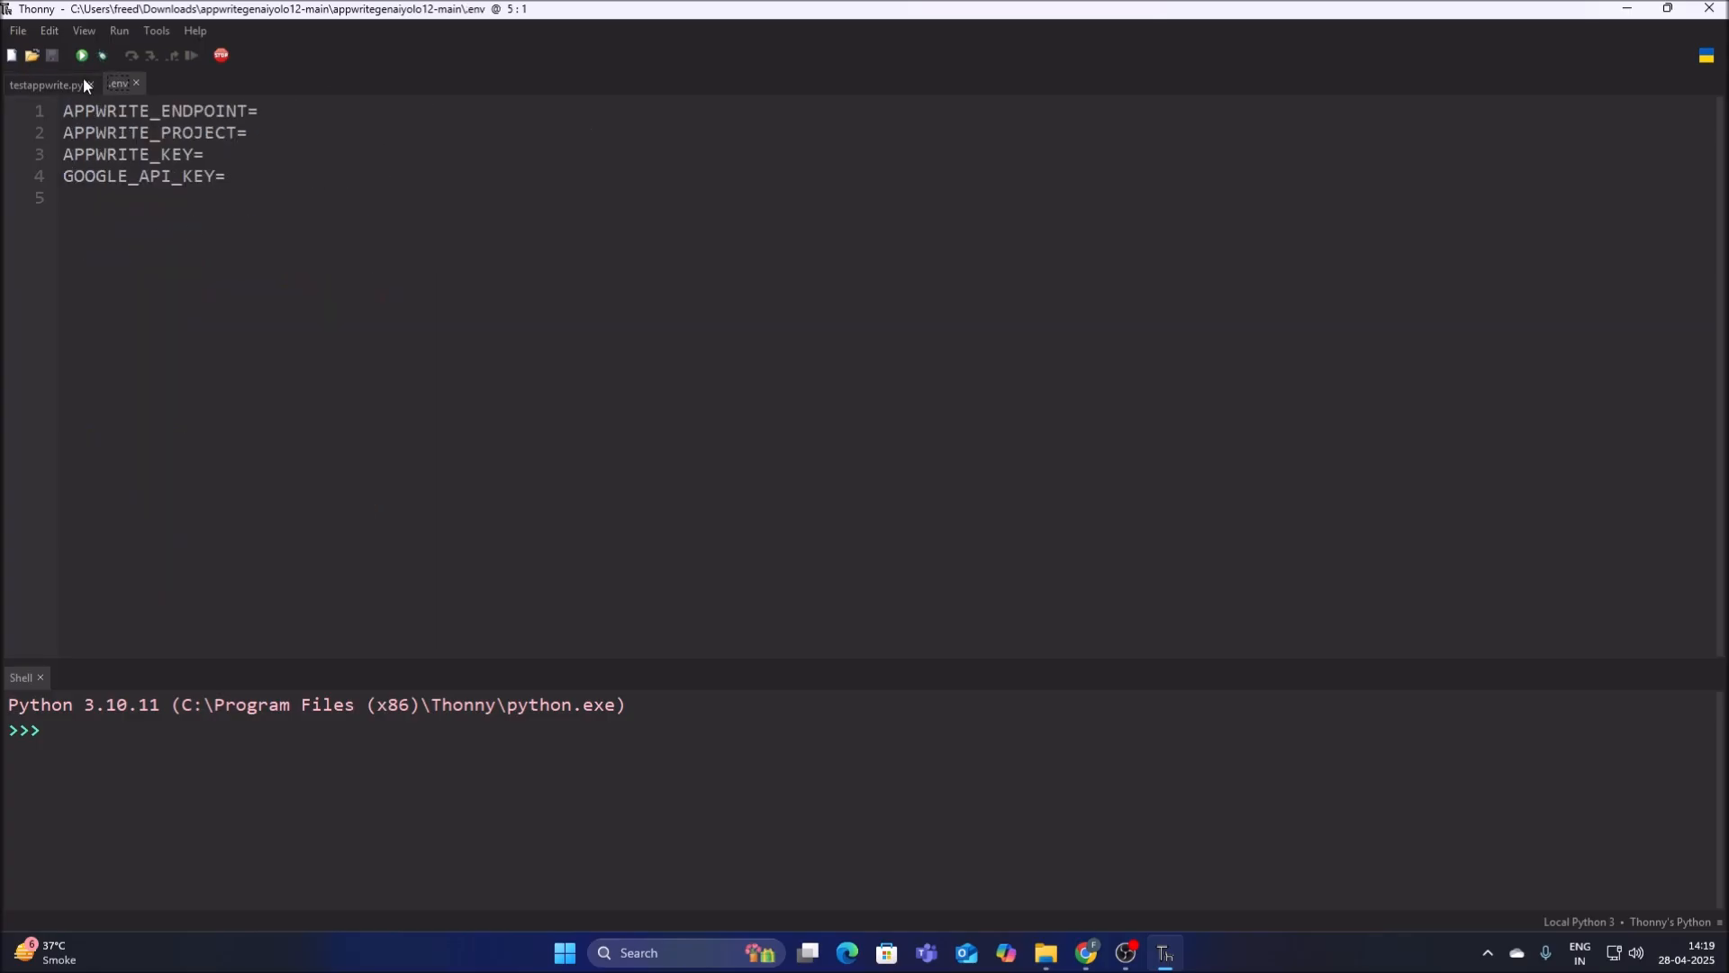
drag(132, 108, 227, 115)
drag(76, 132, 228, 133)
drag(75, 155, 207, 151)
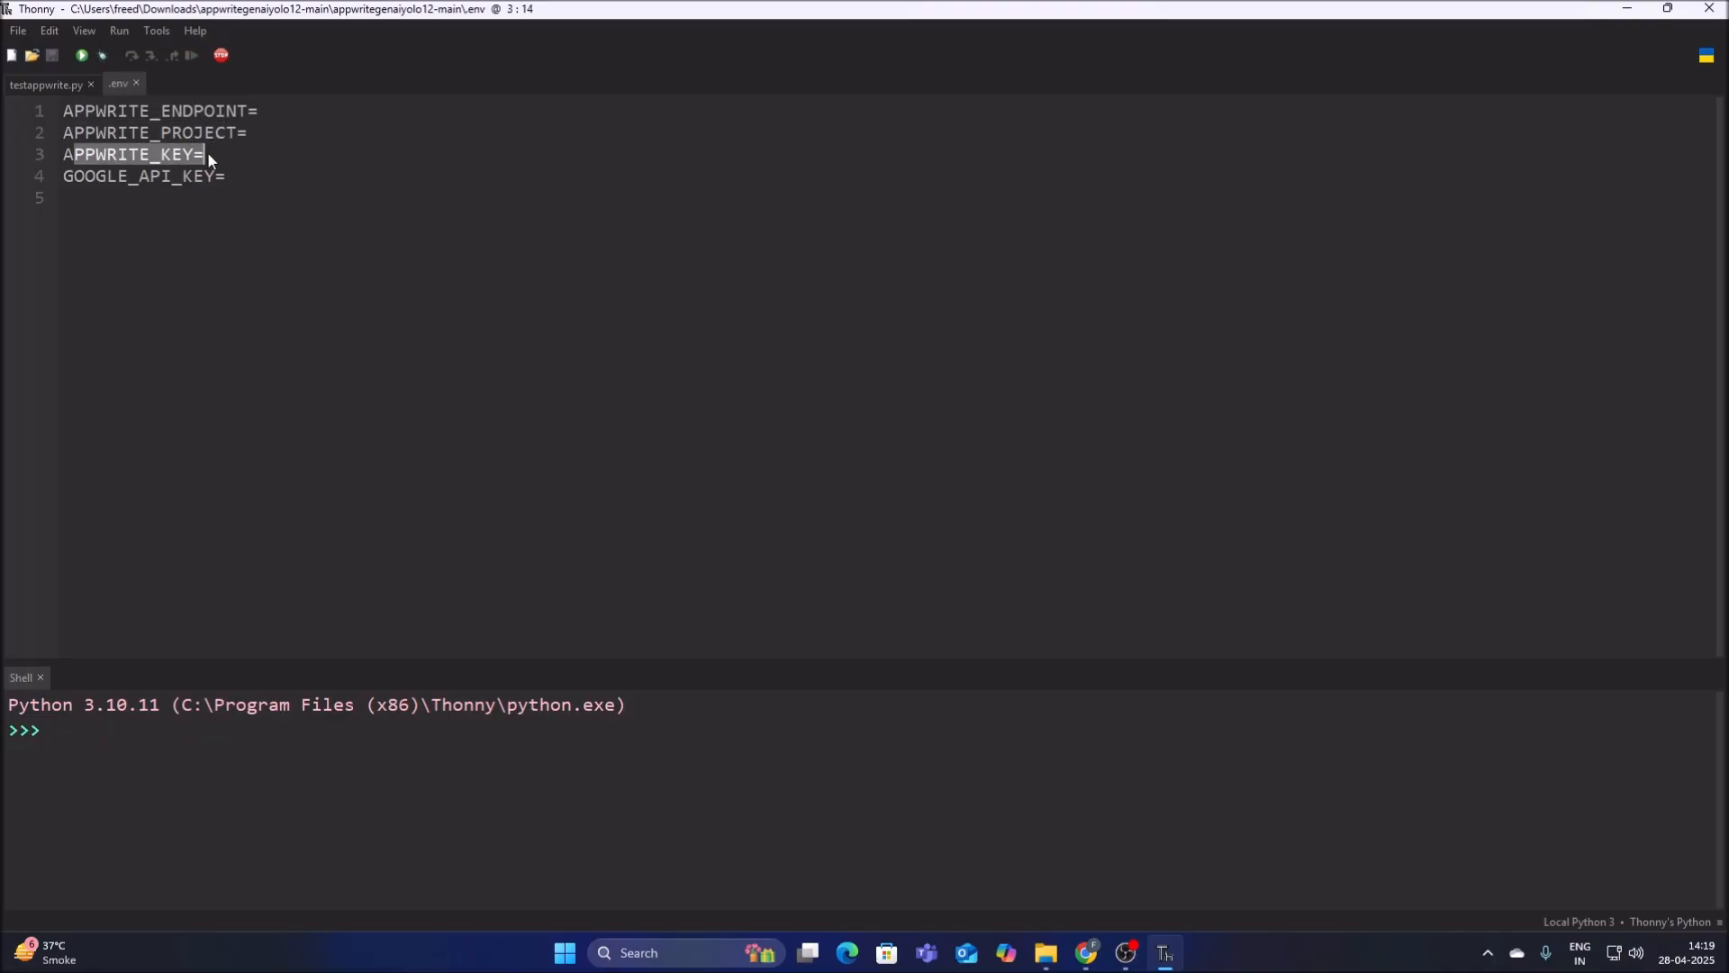
click(56, 176)
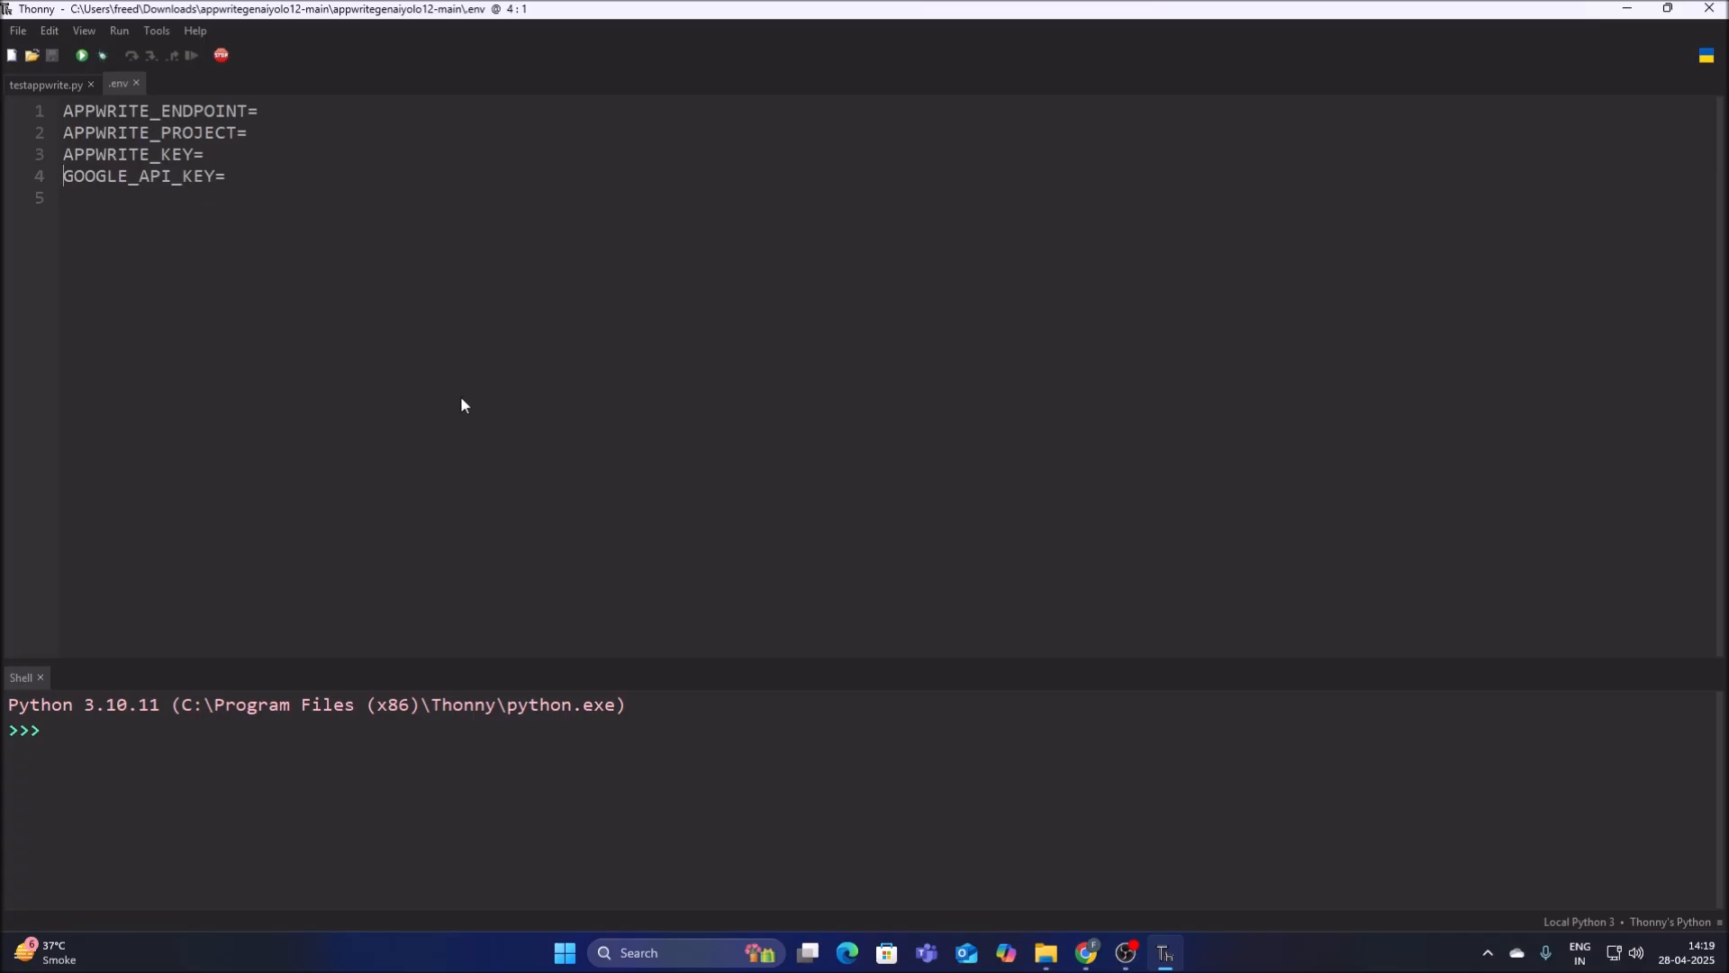
click(36, 89)
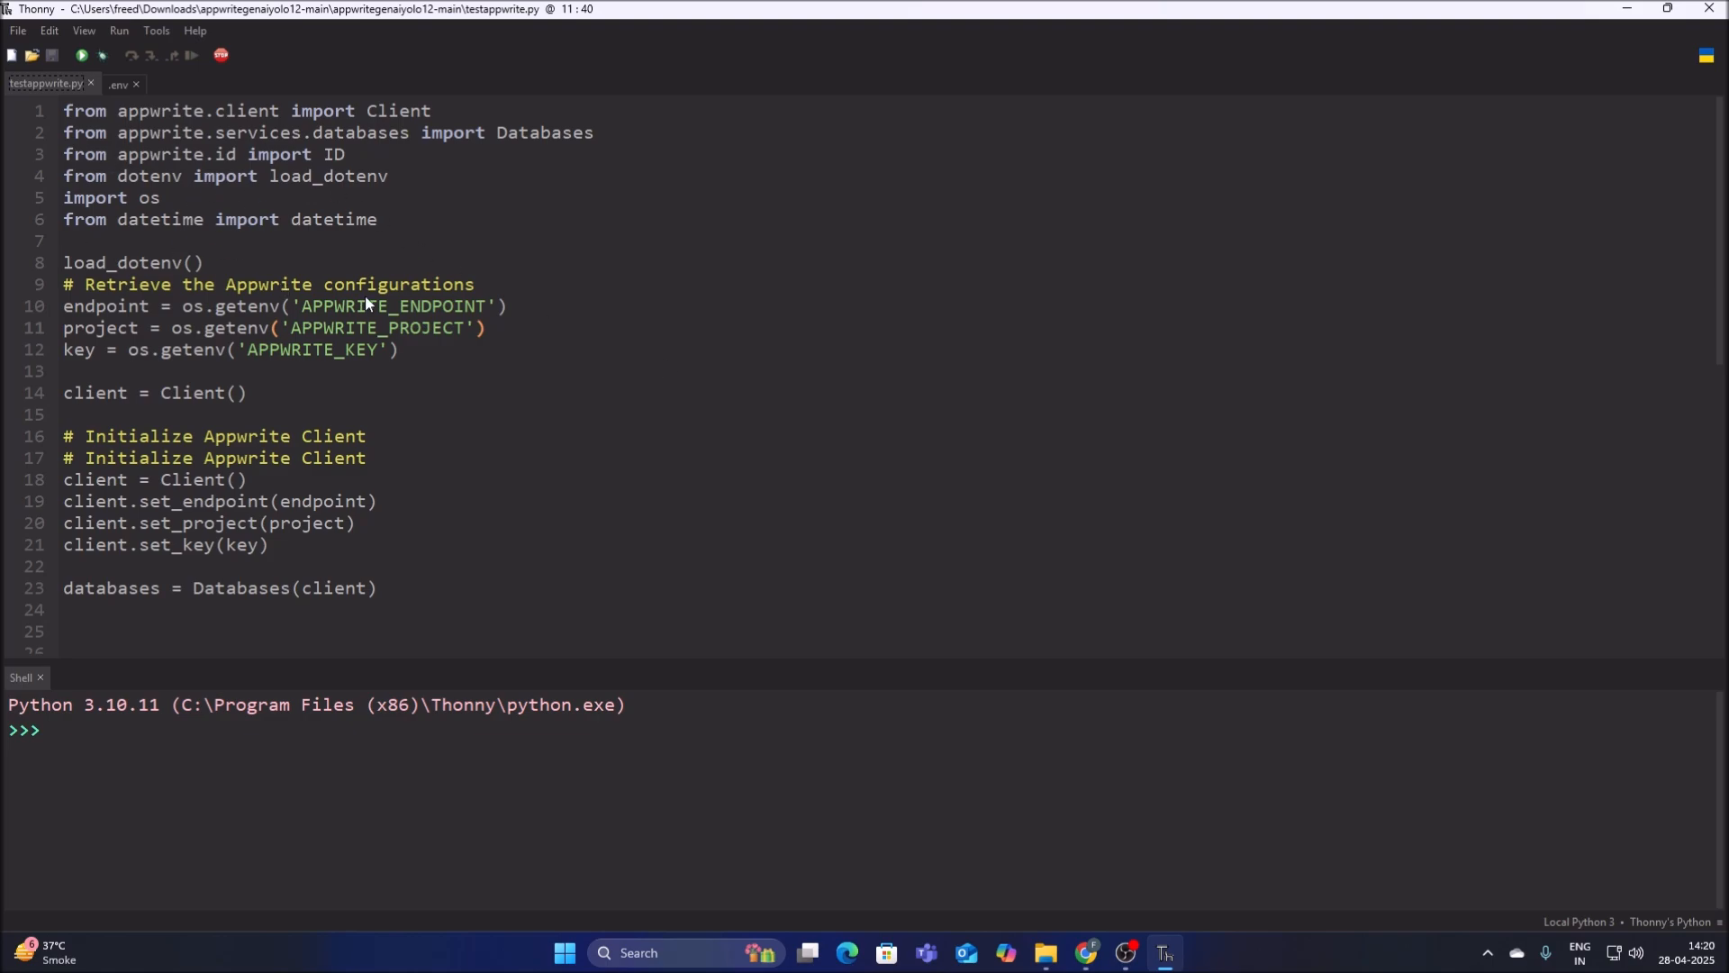
click(113, 87)
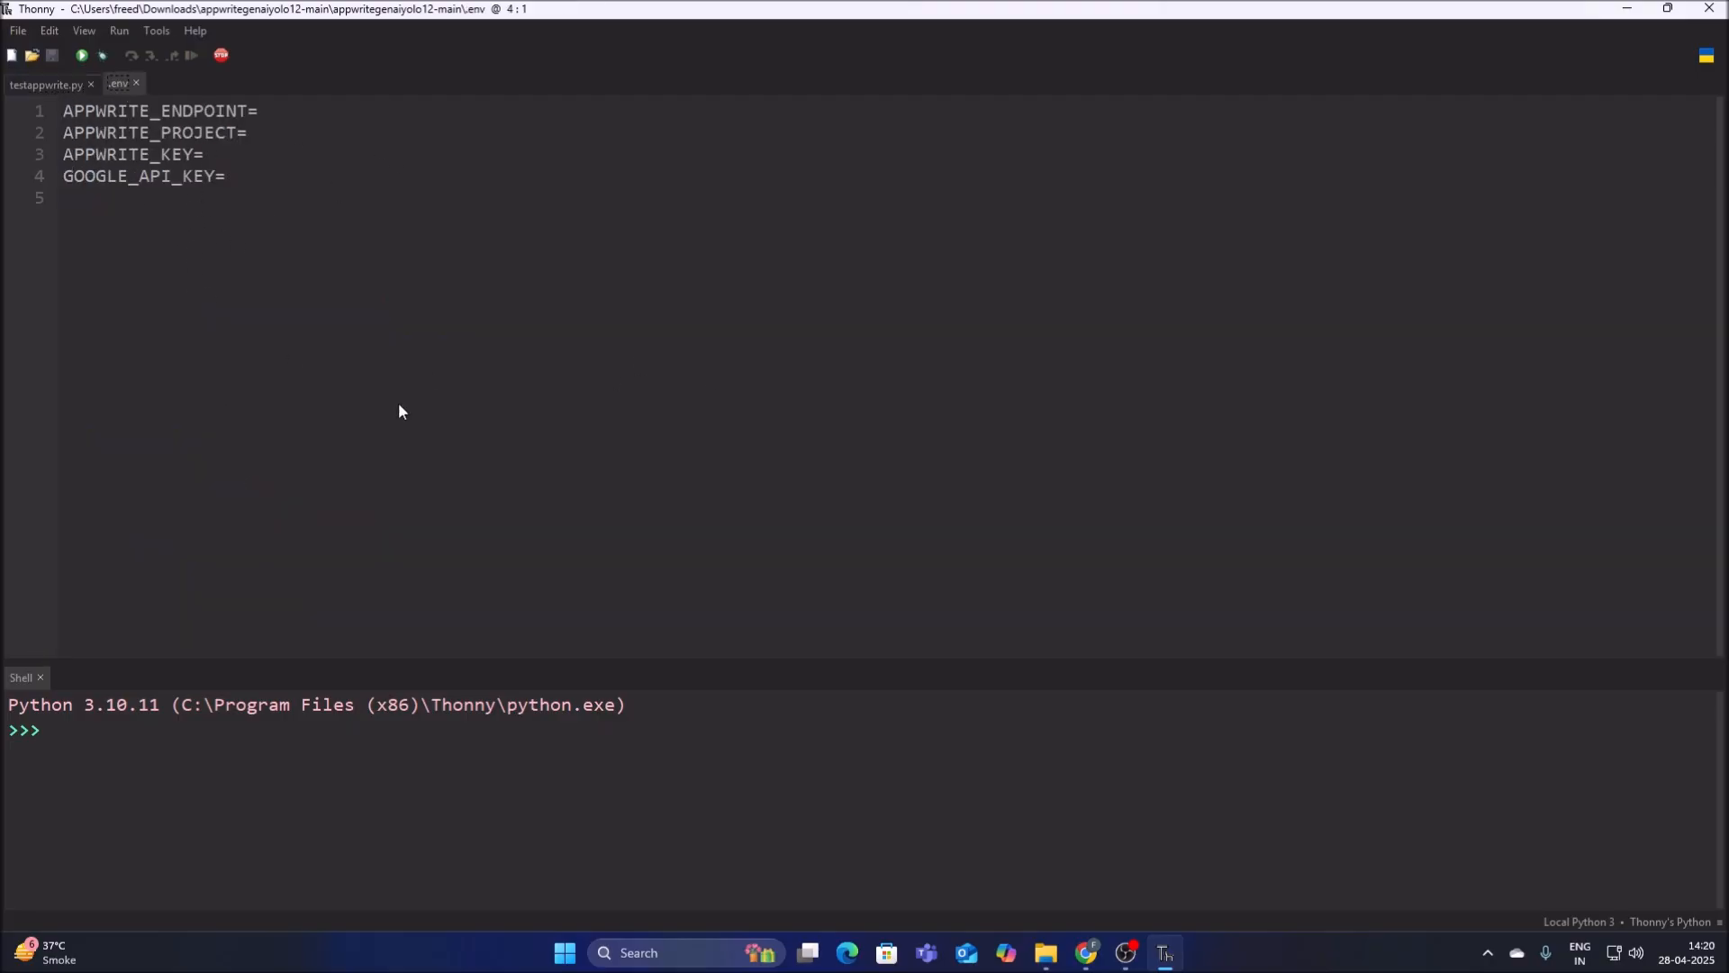
Copy the API endpoint from the Appwrite project settings in Chrome and paste it as APPWRITE_ENDPOINT in the .env file in Thonny.
click(1086, 953)
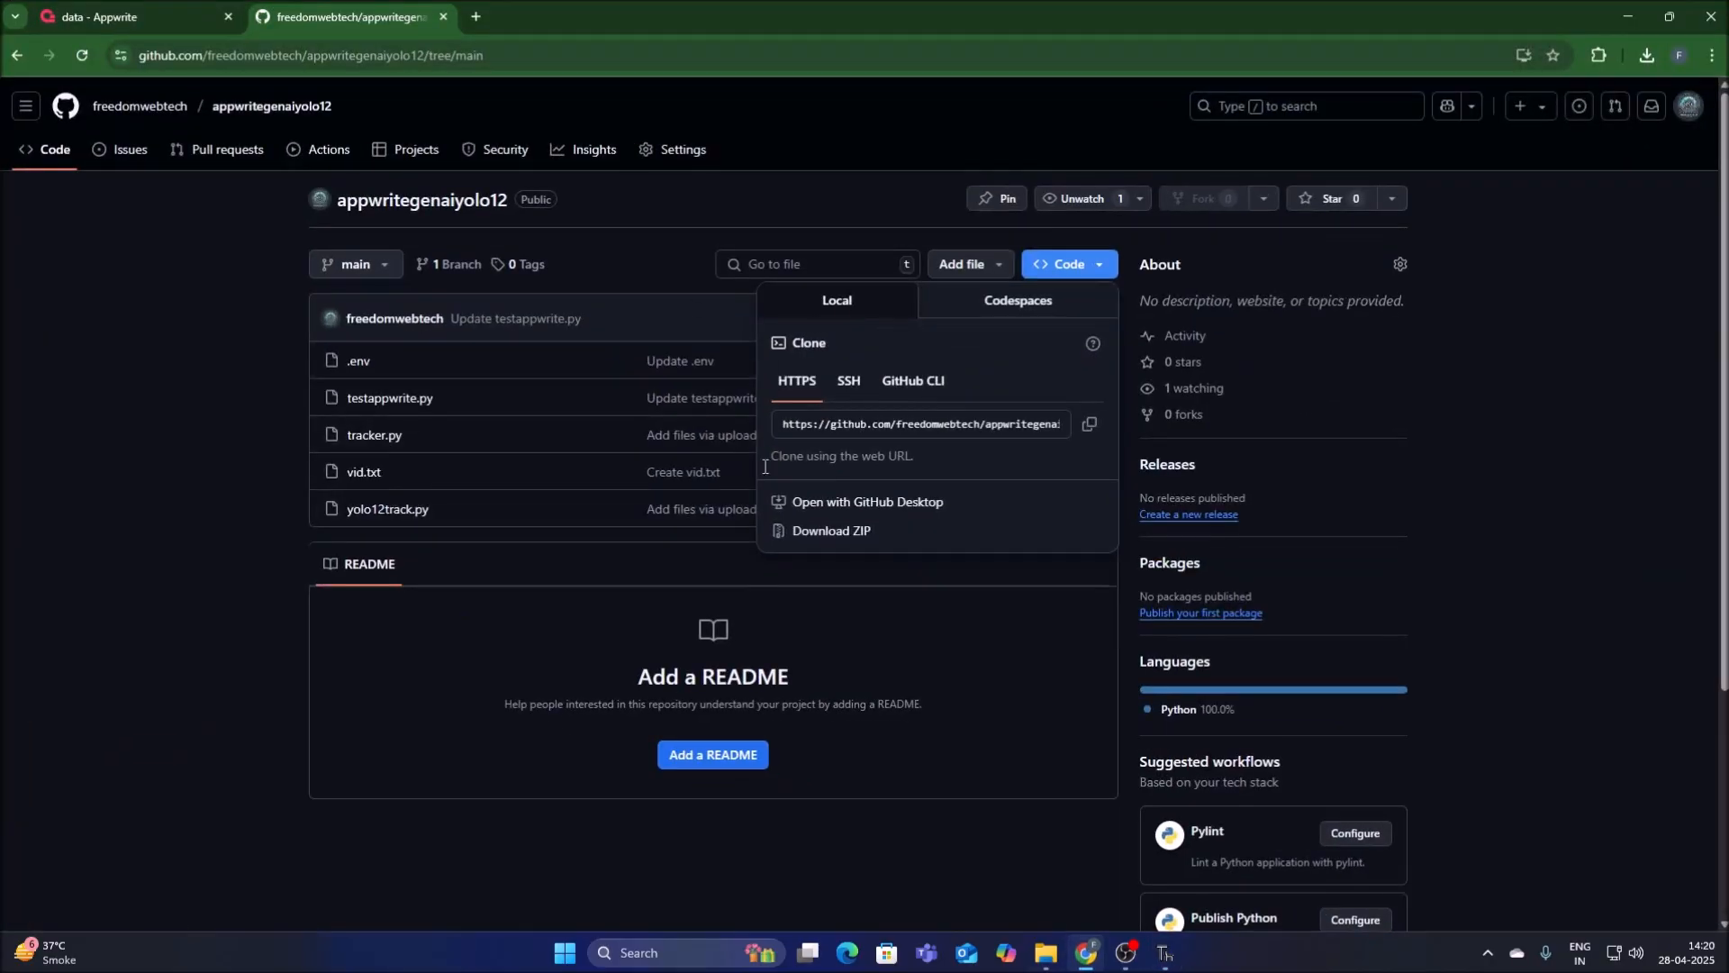
click(70, 20)
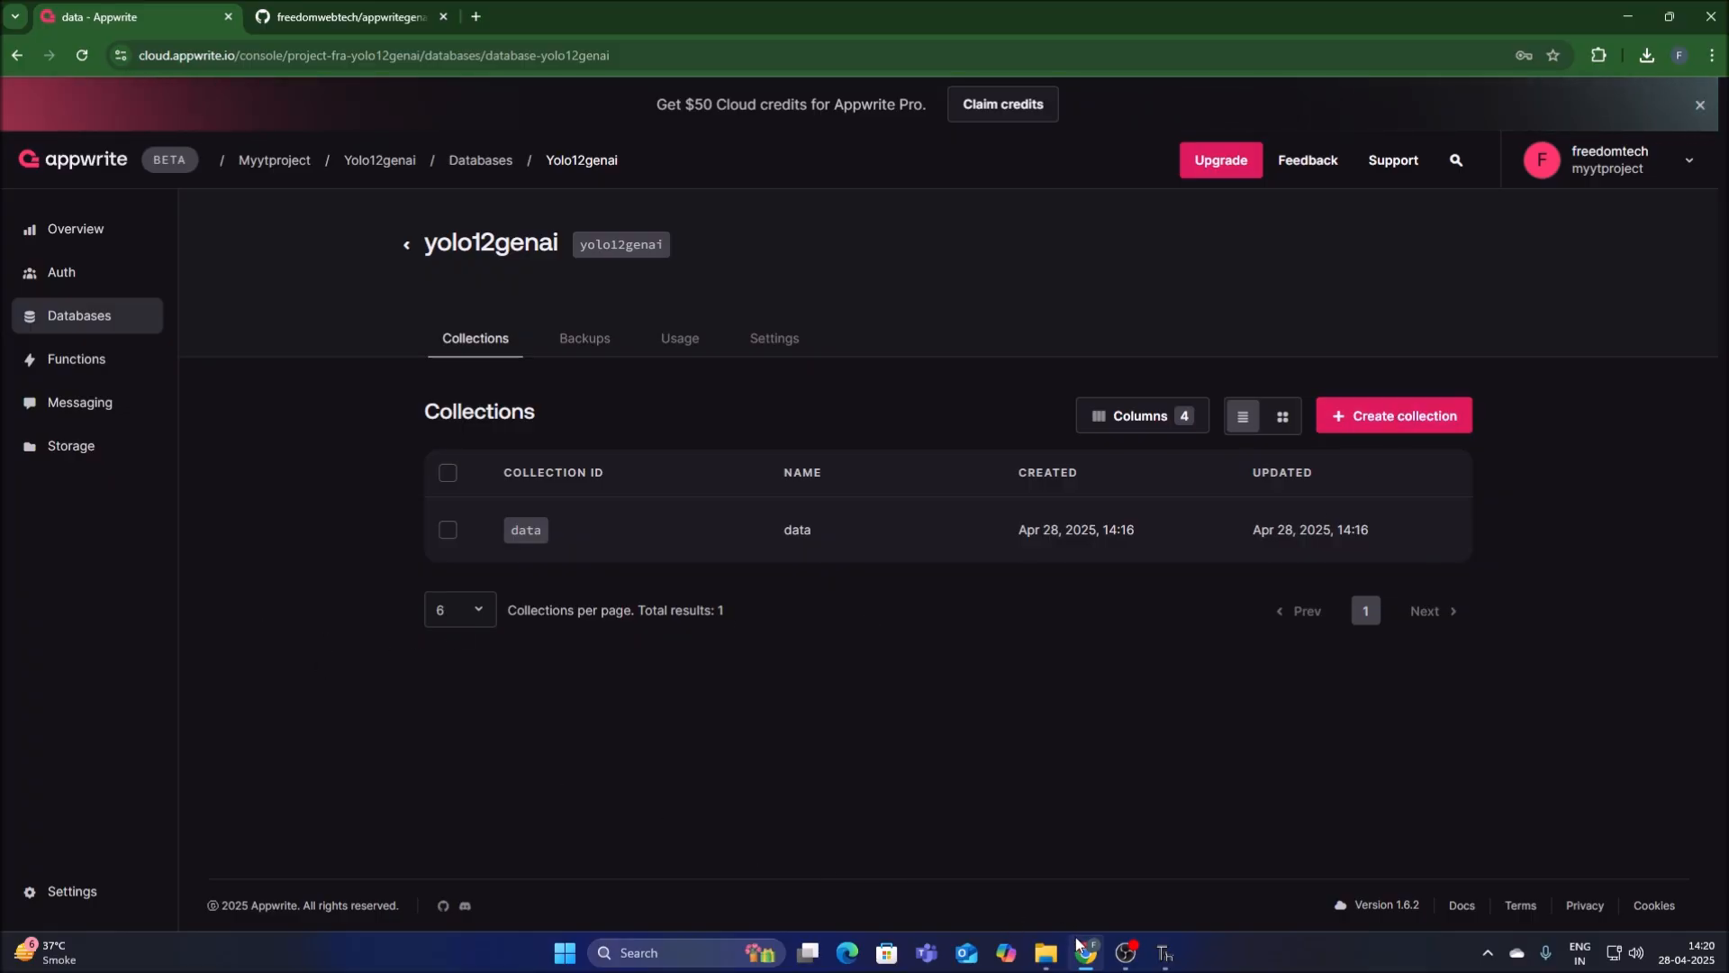
click(1176, 962)
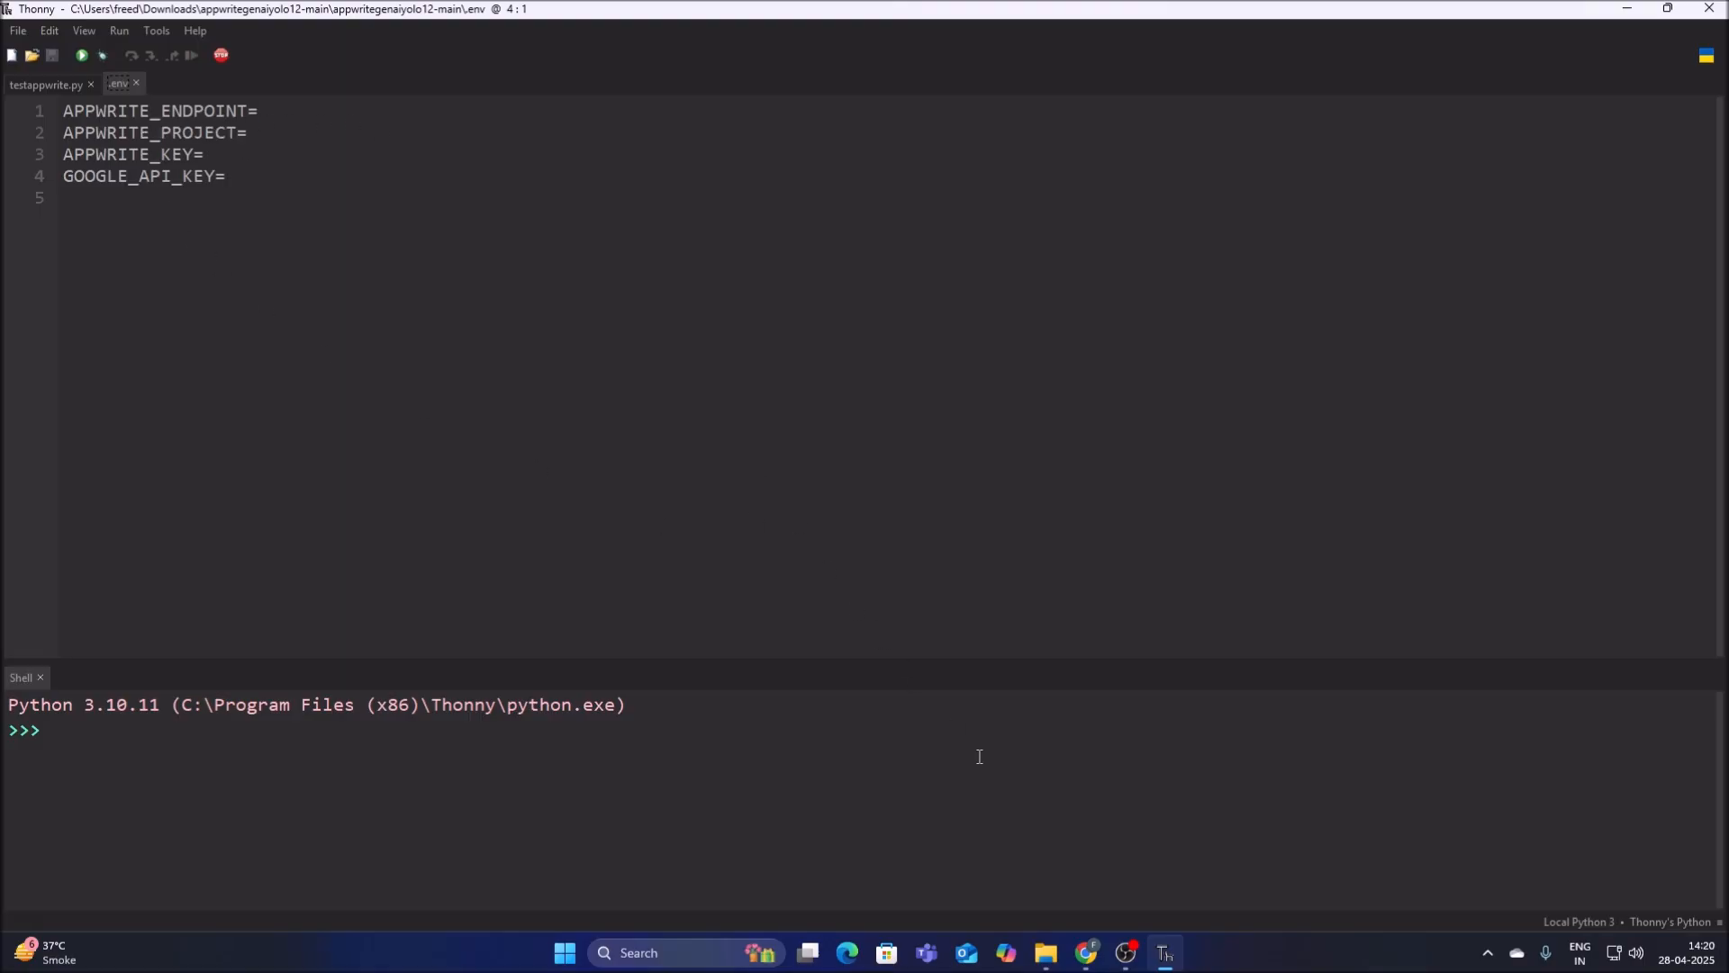
click(1086, 952)
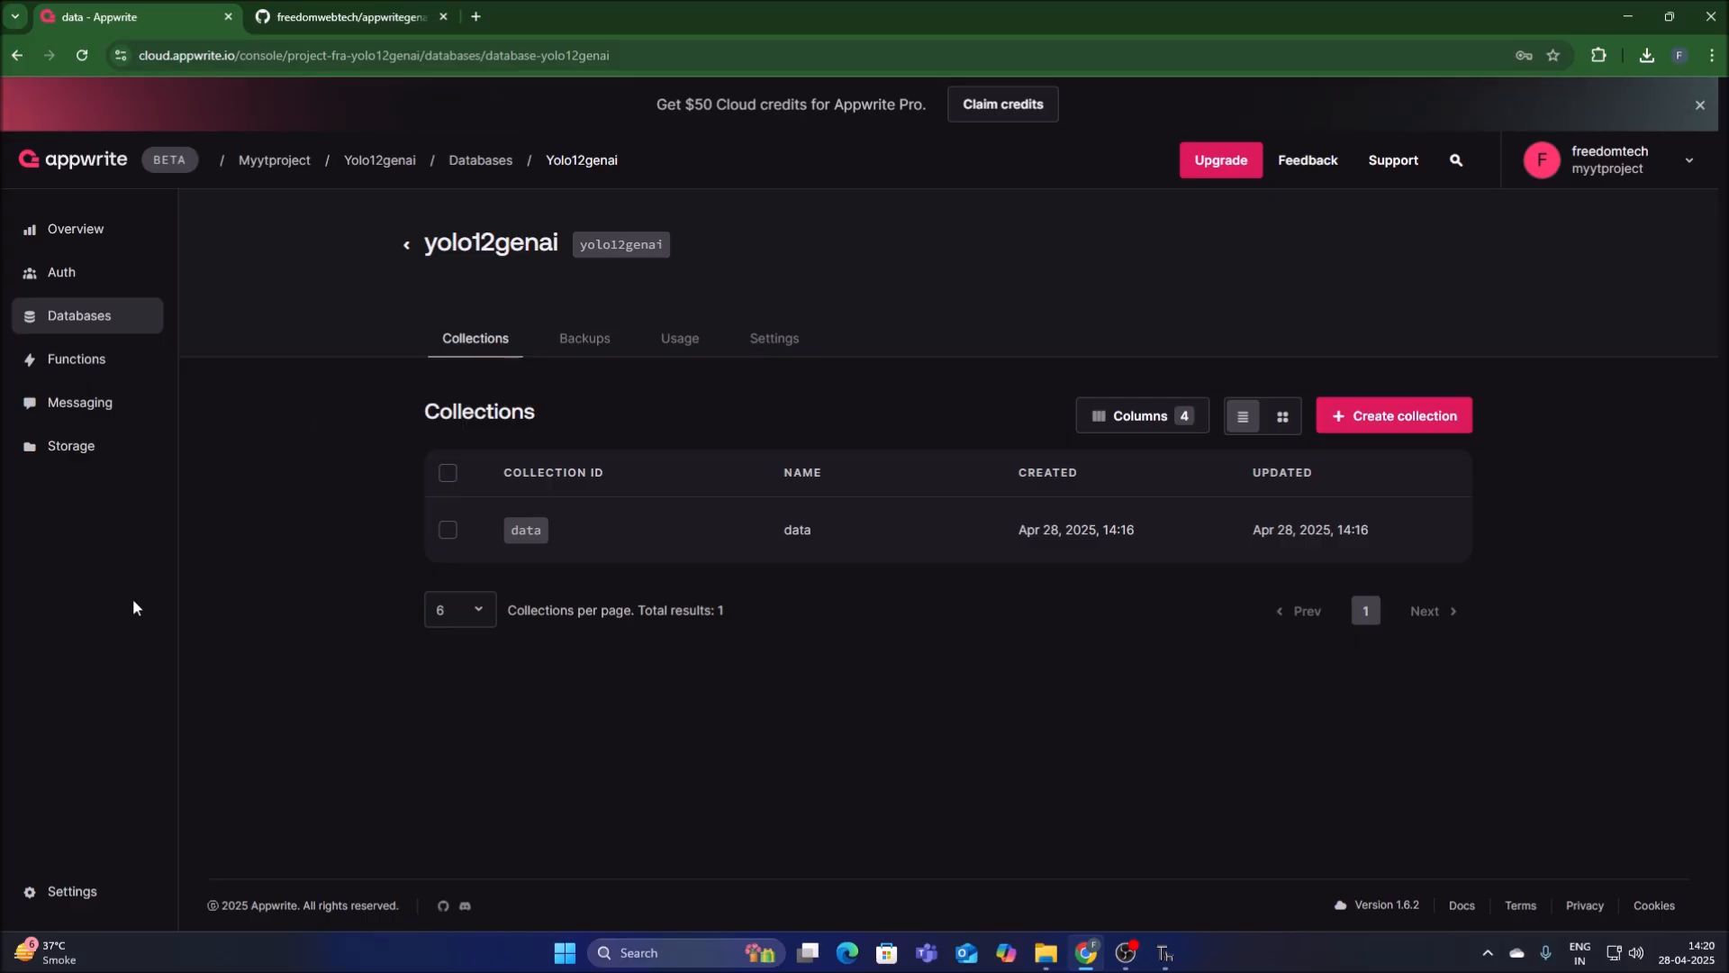
click(85, 892)
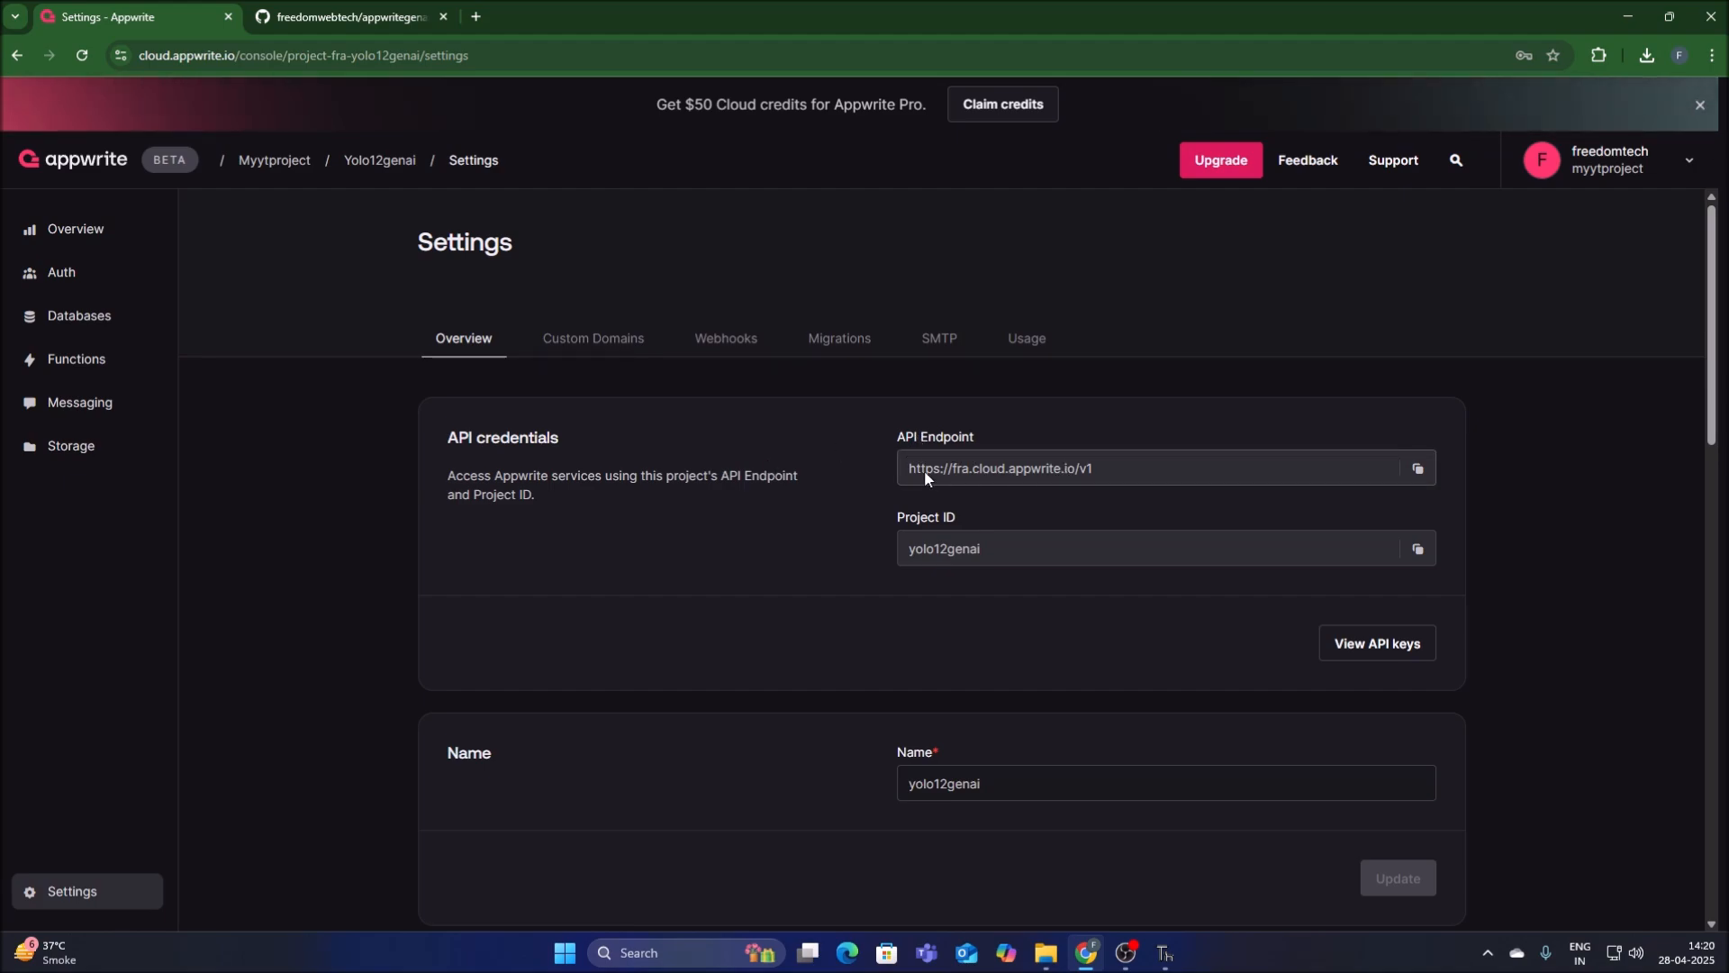
click(1418, 470)
click(1164, 955)
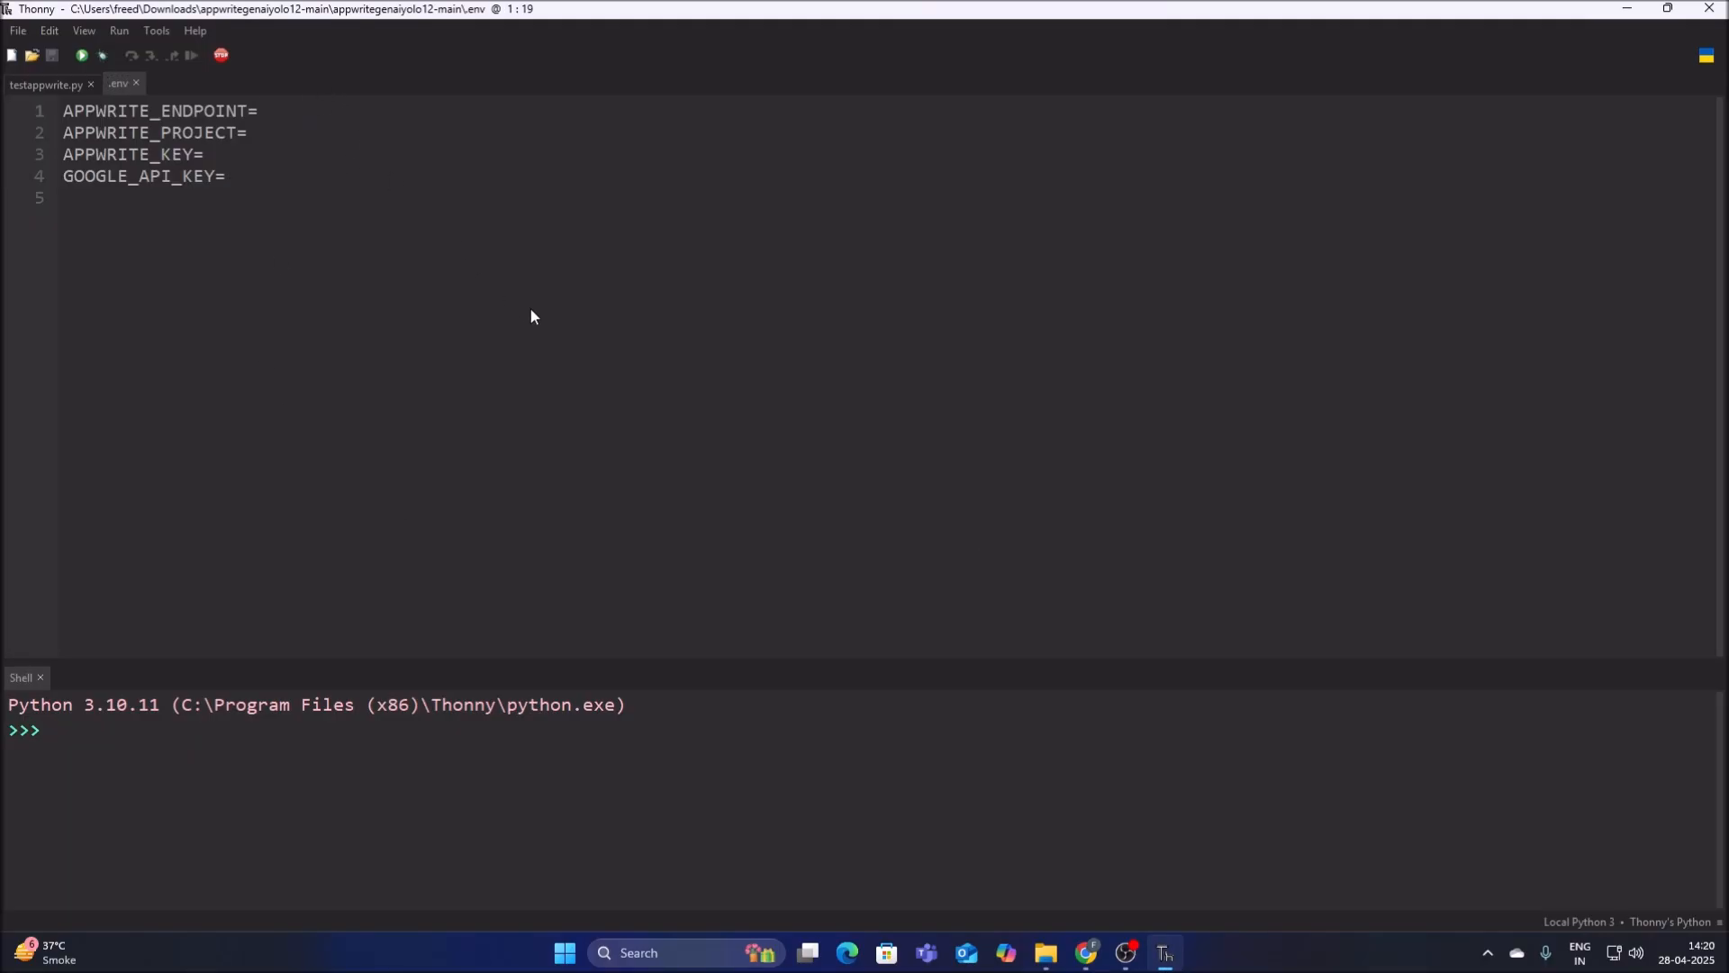
key(ctrl+v)
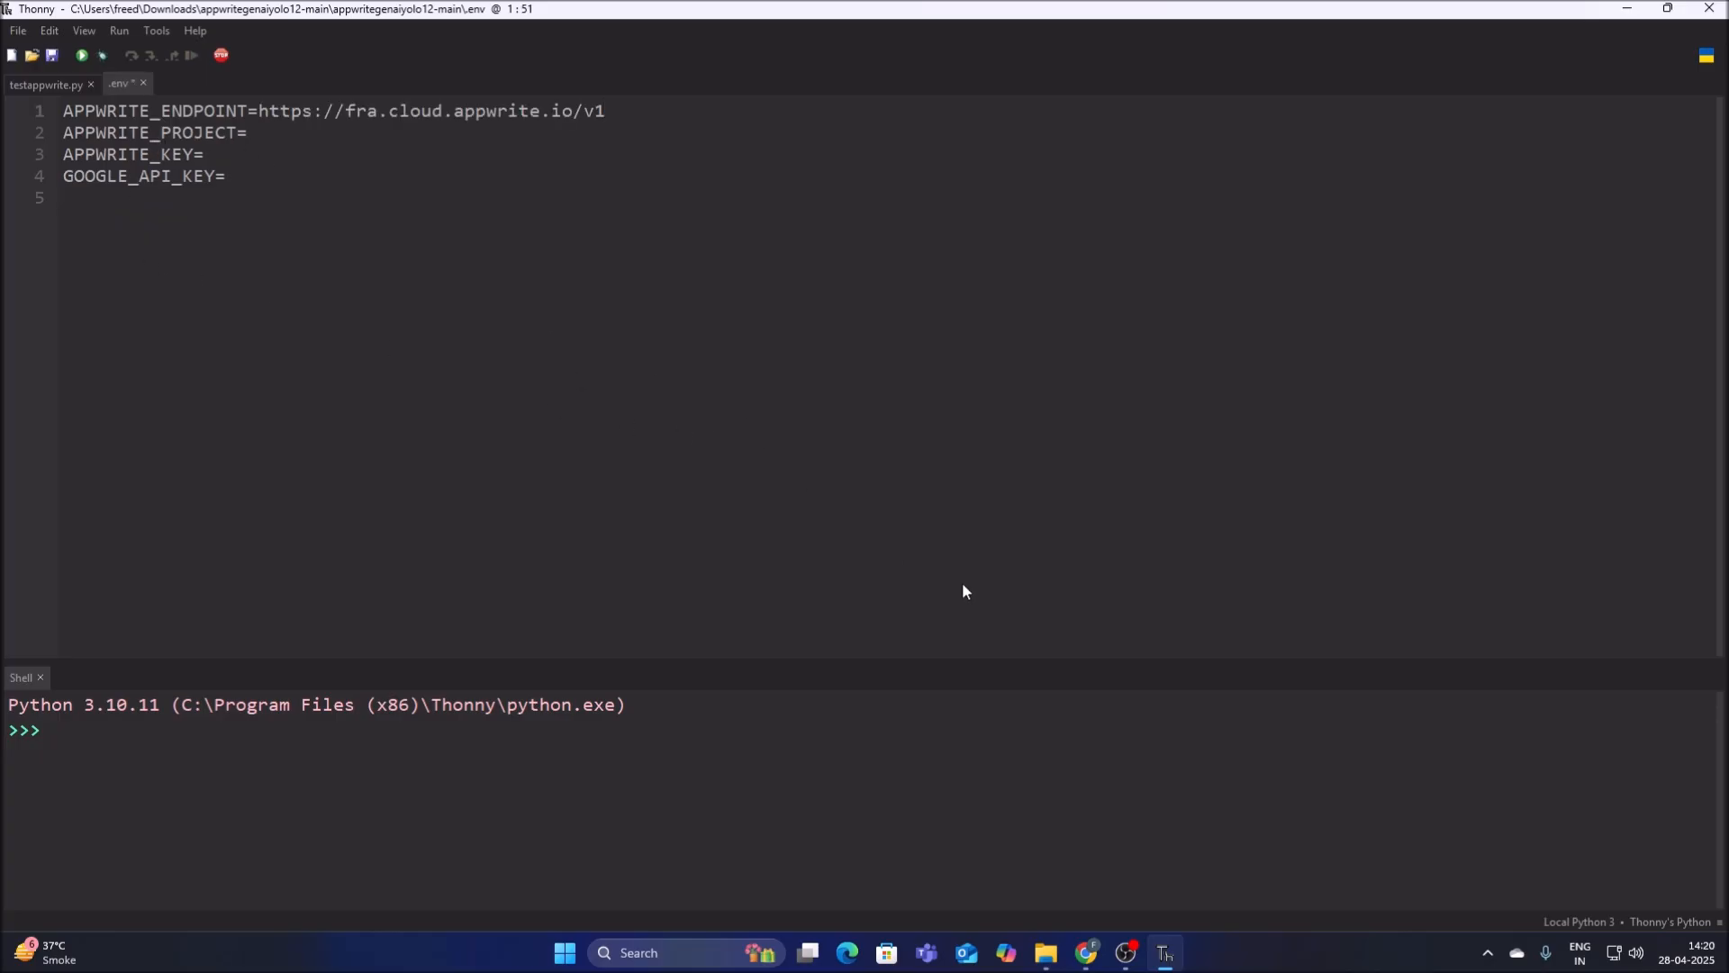
Copy the project ID from the Appwrite project settings in Chrome and paste it as APPWRITE_PROJECT in the .env file in Thonny.
click(1088, 952)
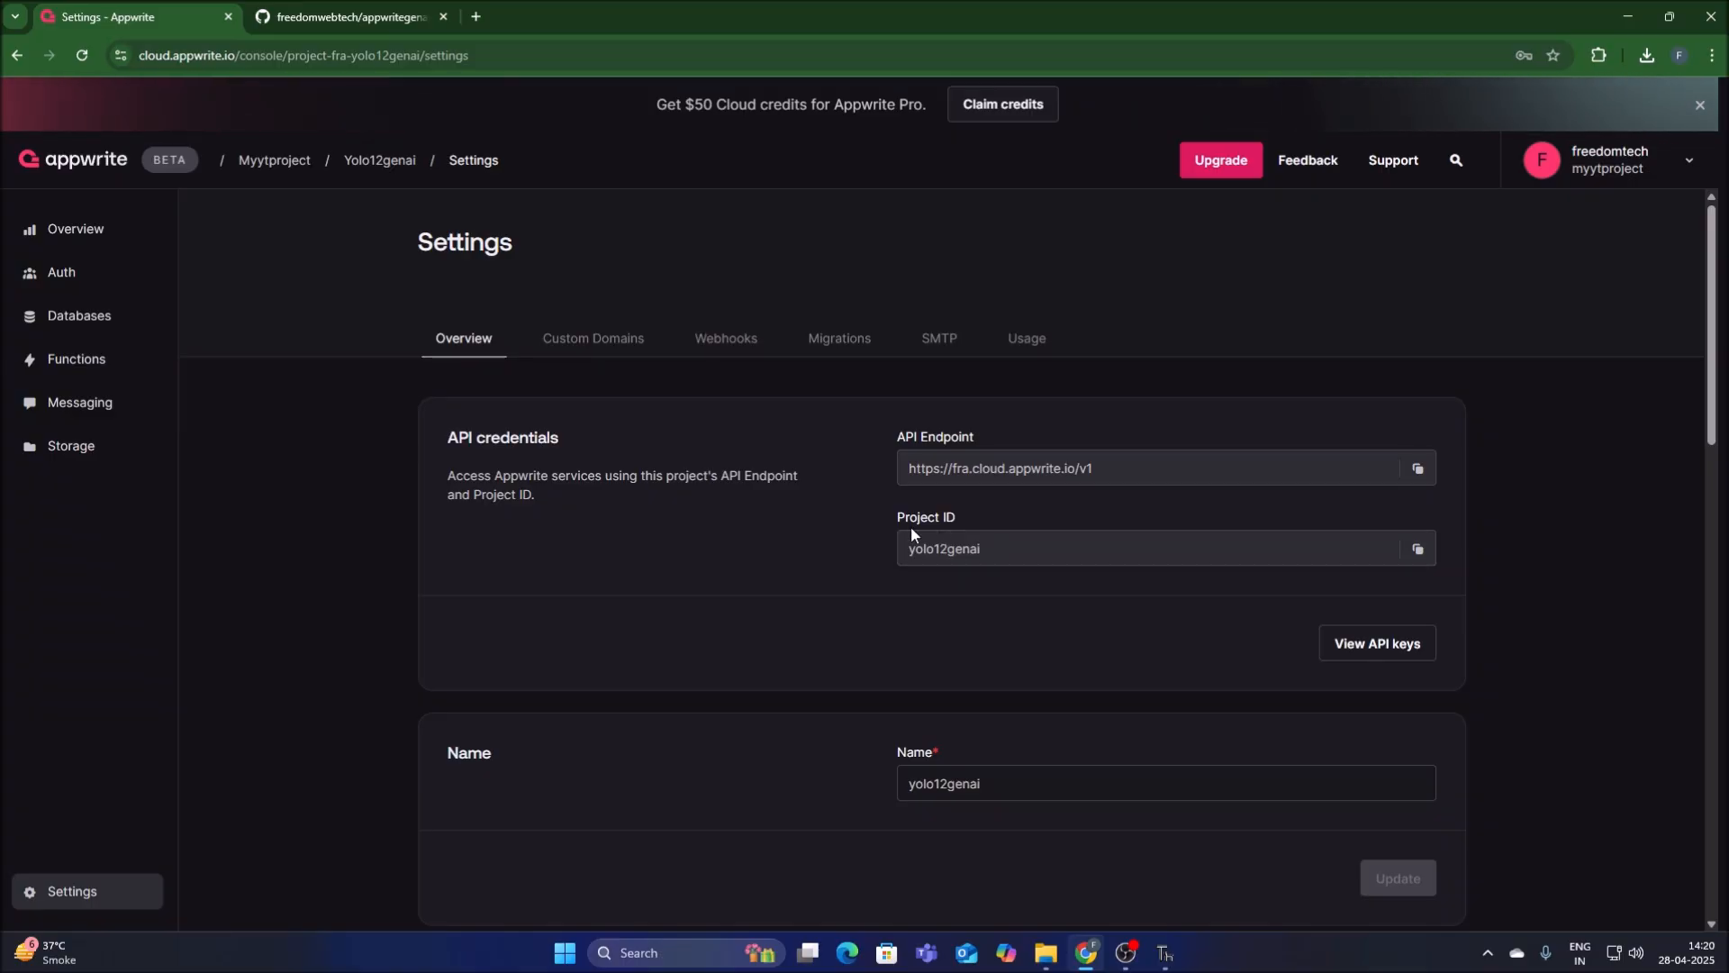
click(1419, 551)
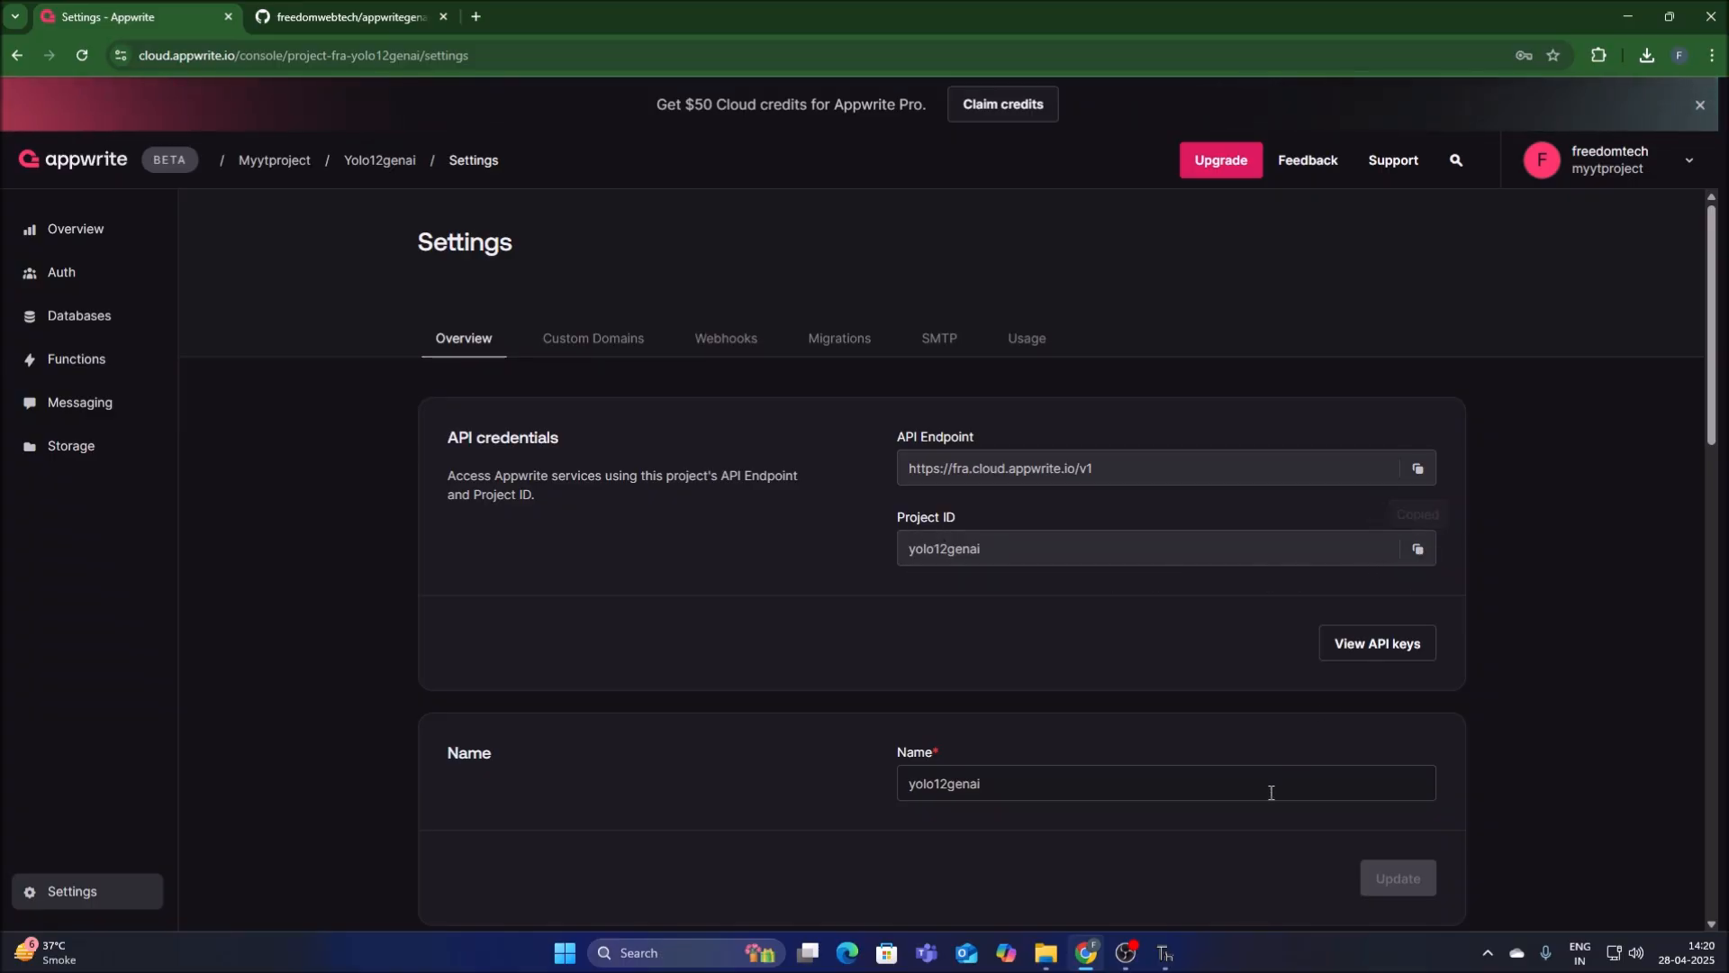
click(1166, 953)
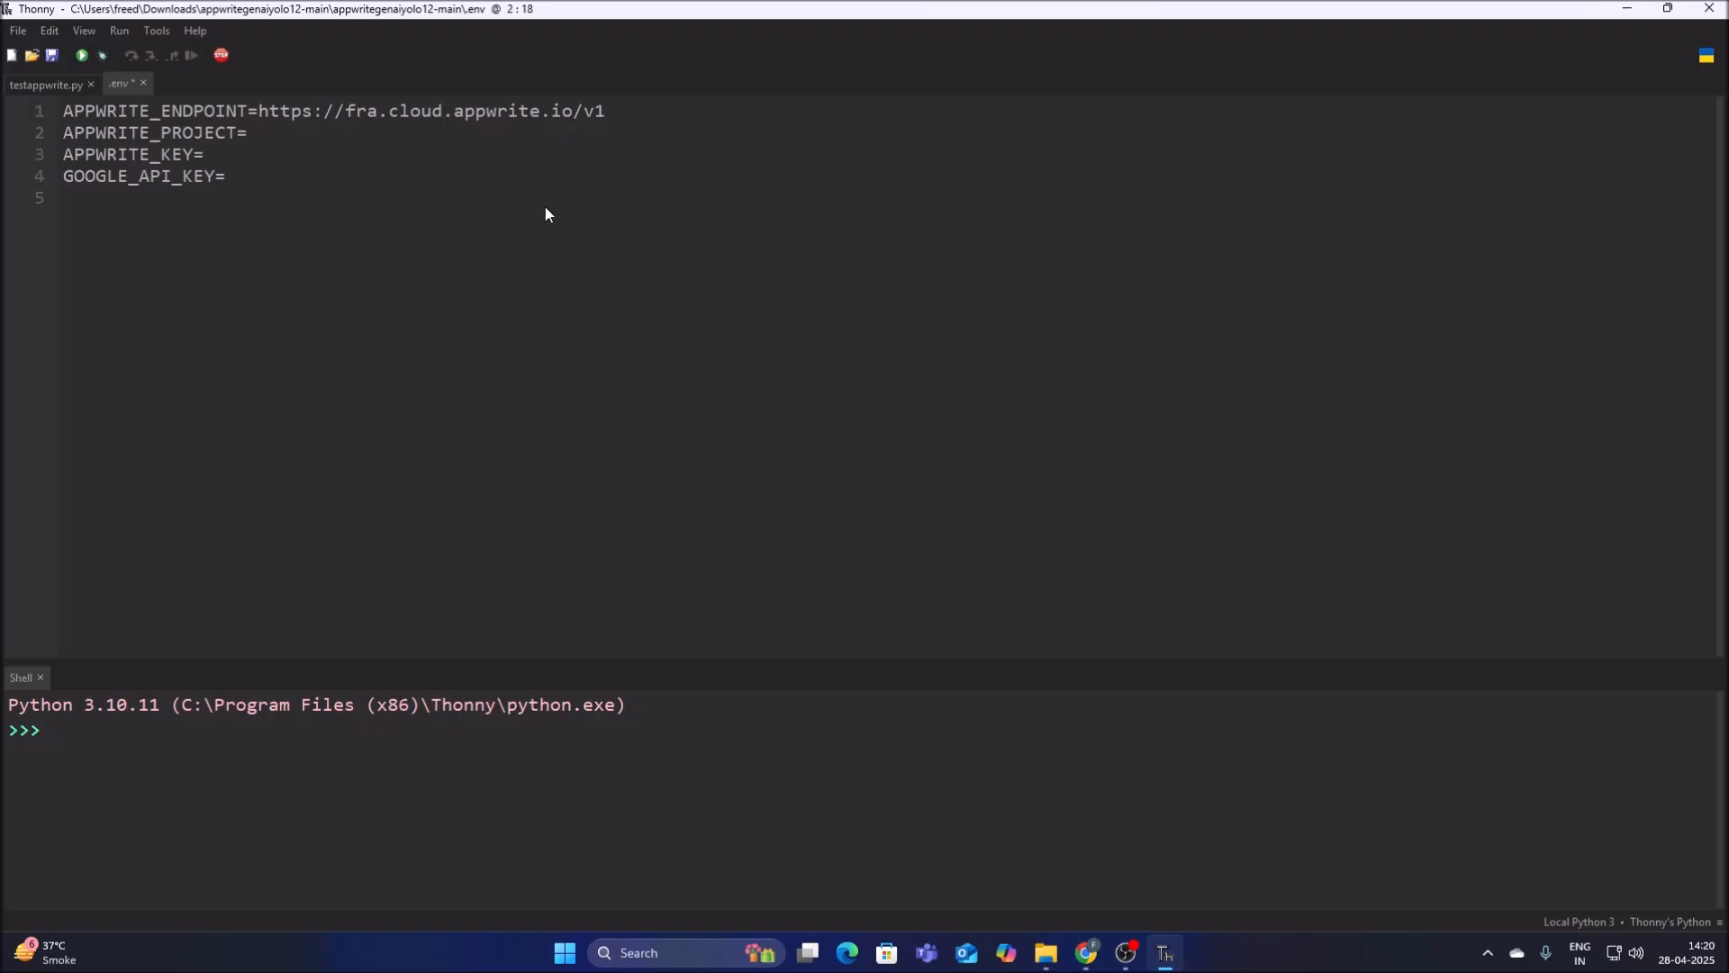
key(ctrl+v)
Open the mykey API key in the Appwrite console in Chrome, copy its API key secret and return to Thonny.
click(1086, 953)
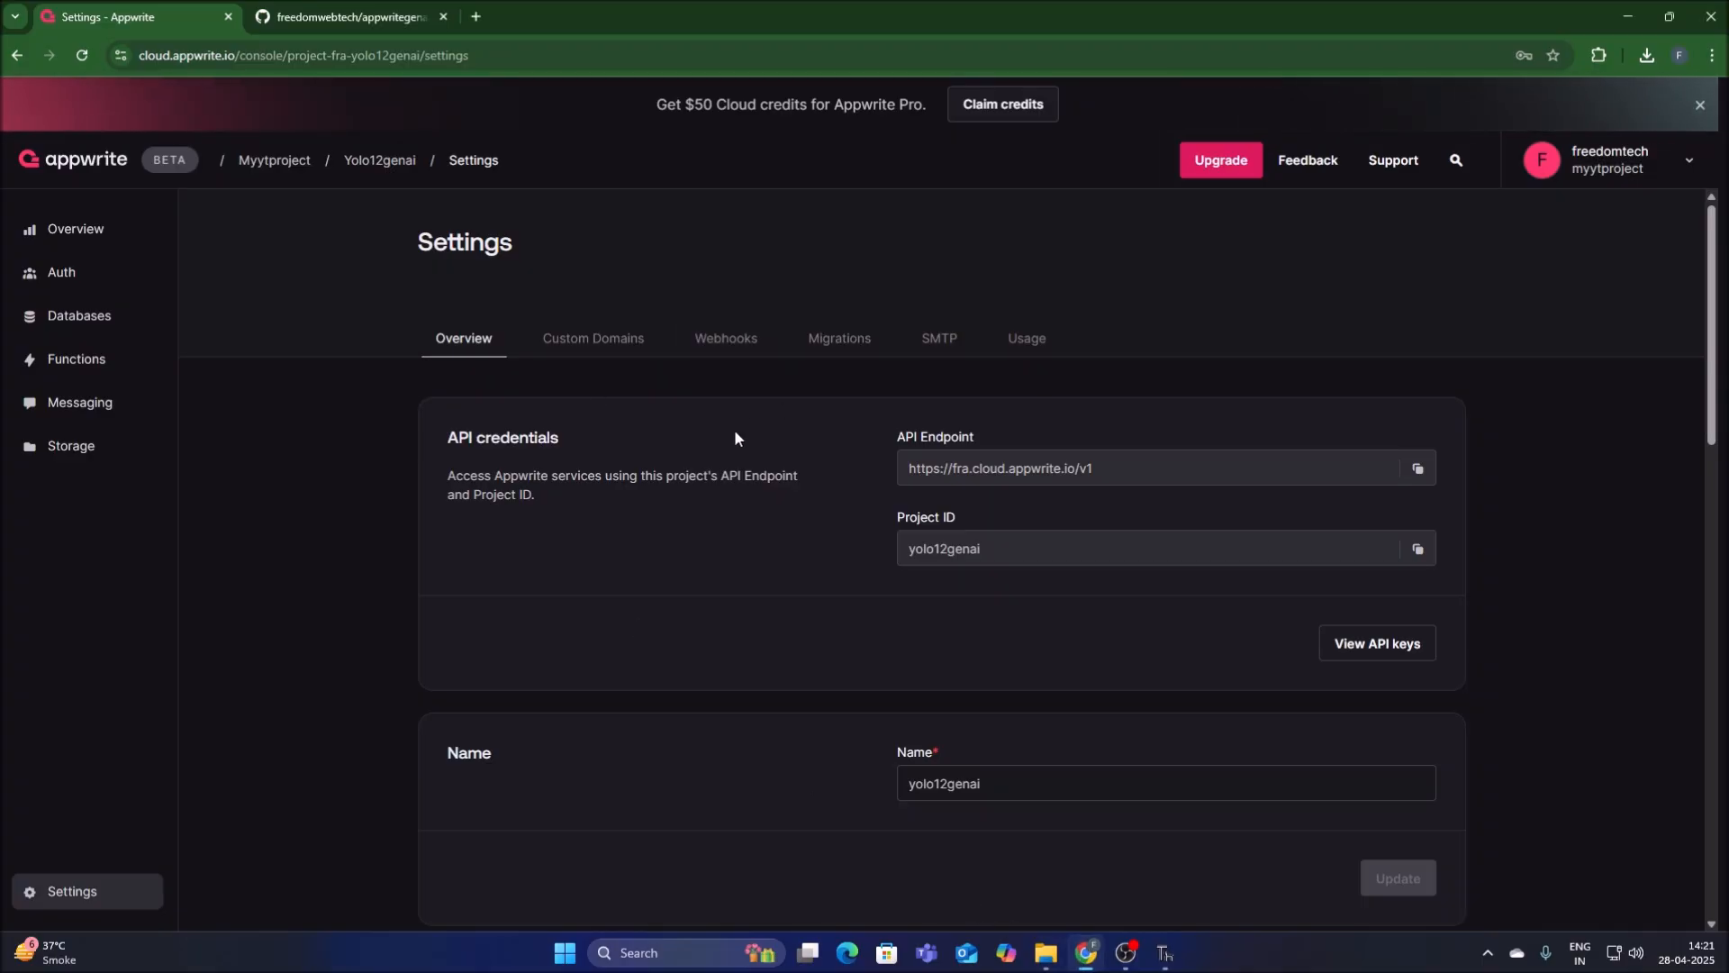
click(1403, 654)
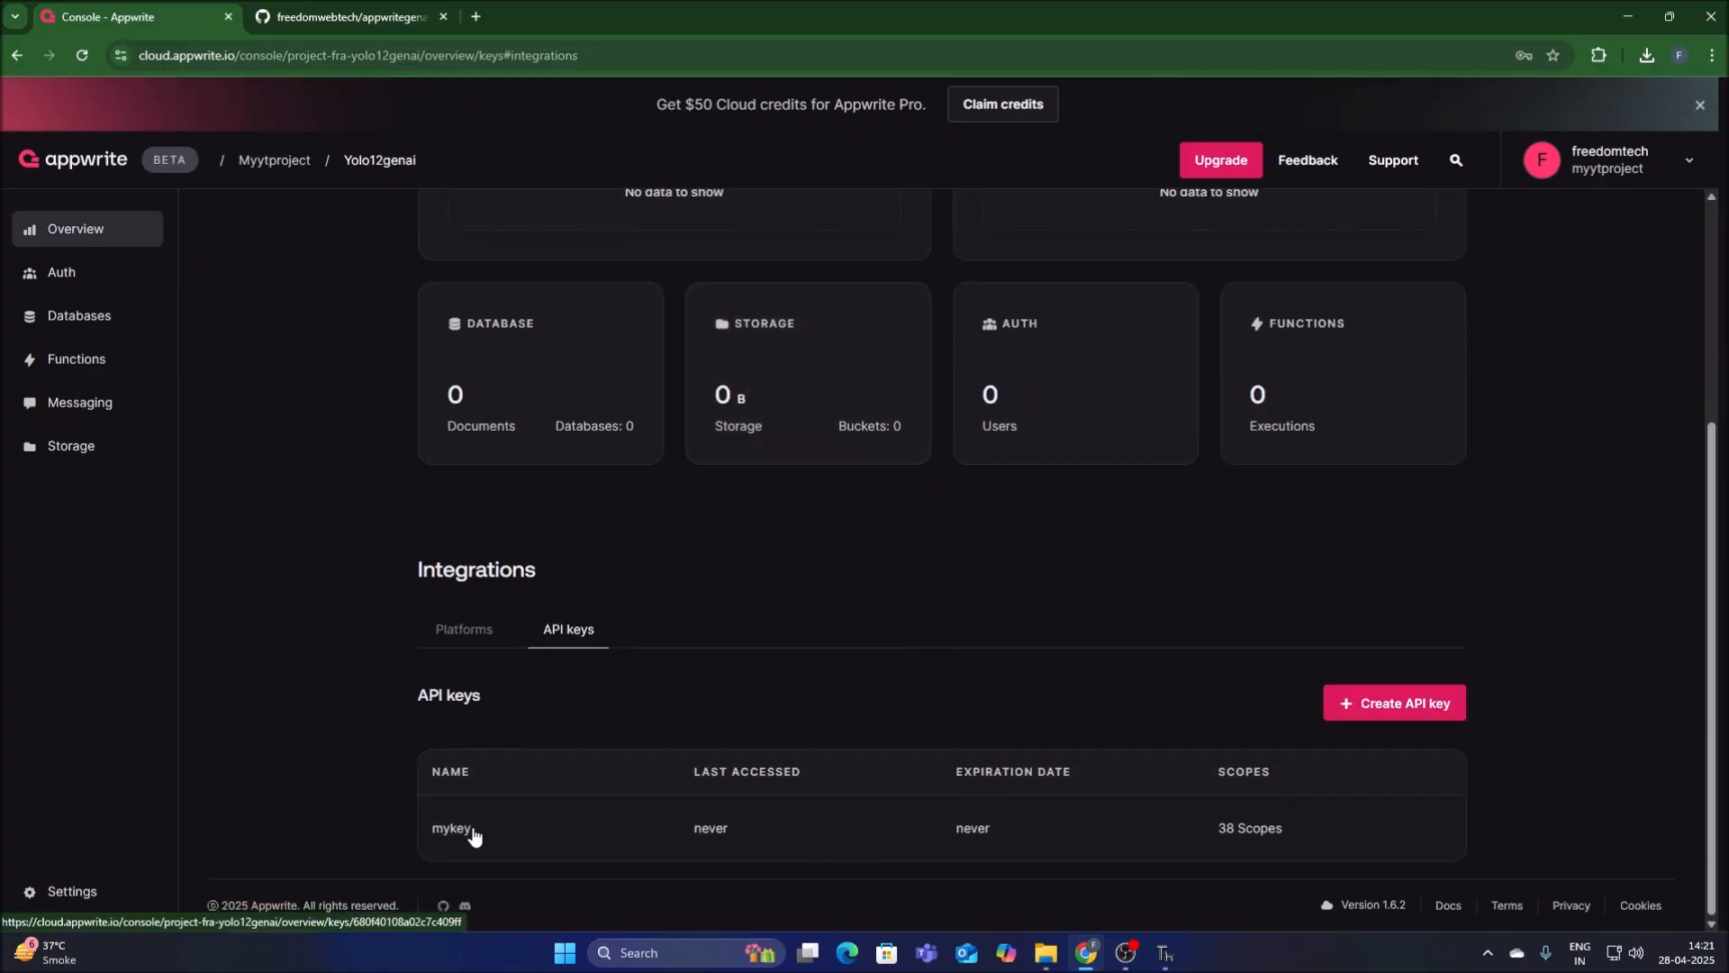
click(539, 826)
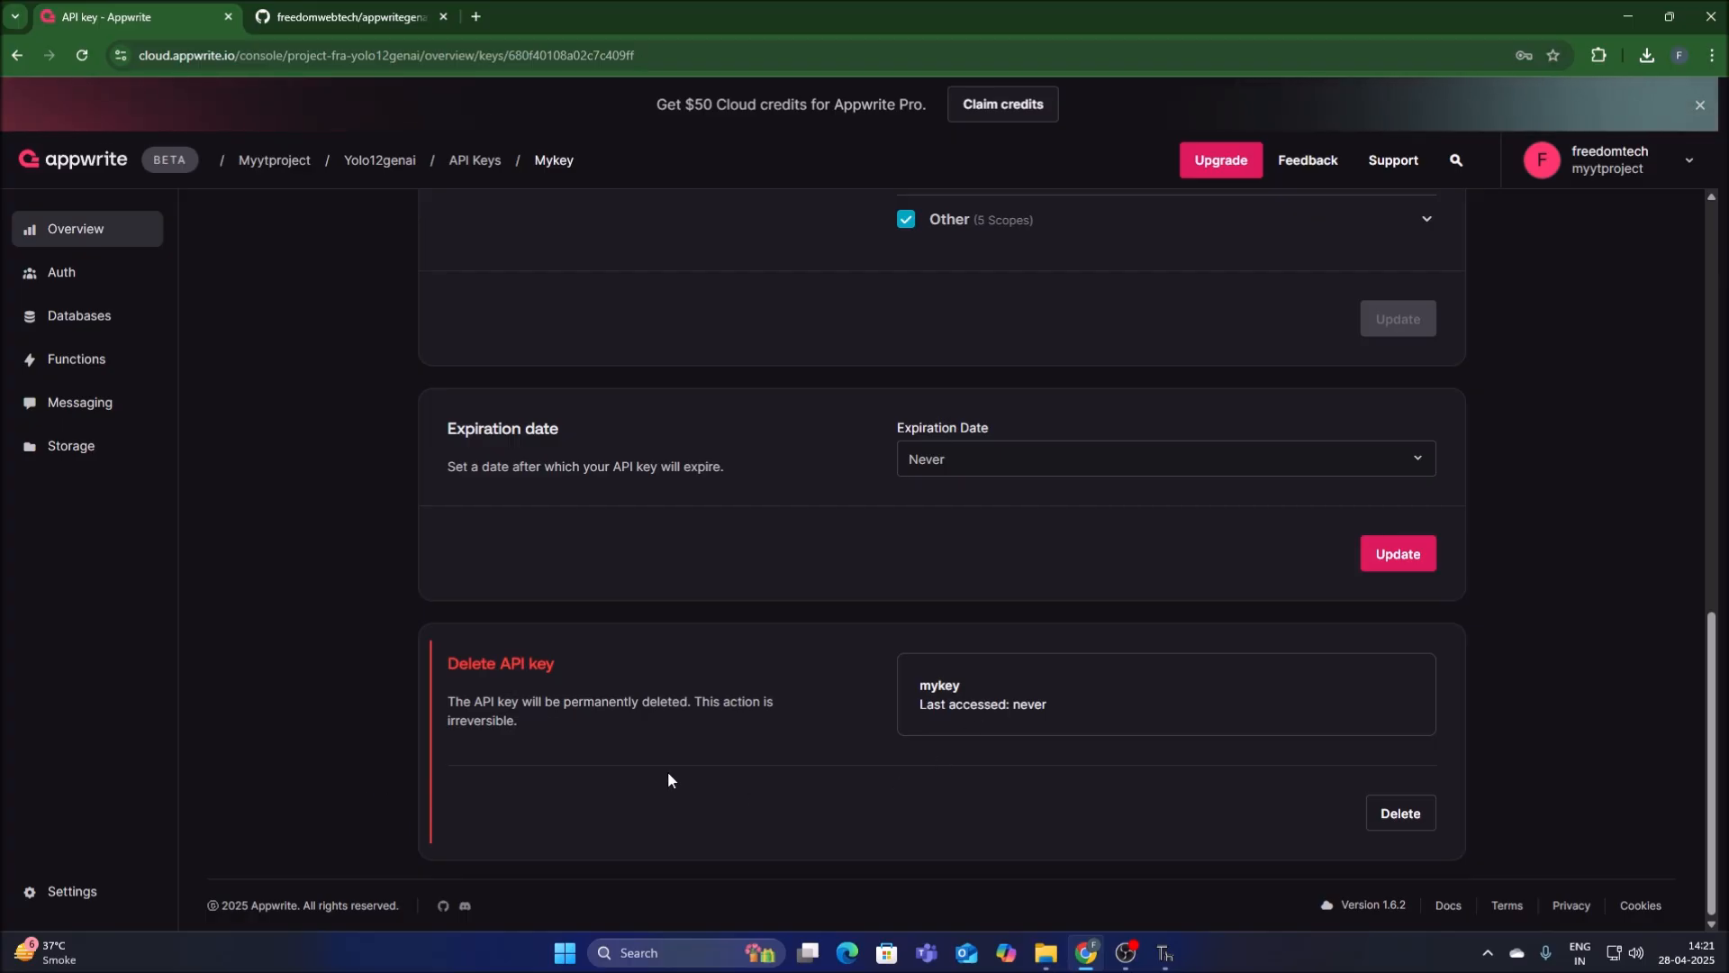
scroll(668, 771, up, 9)
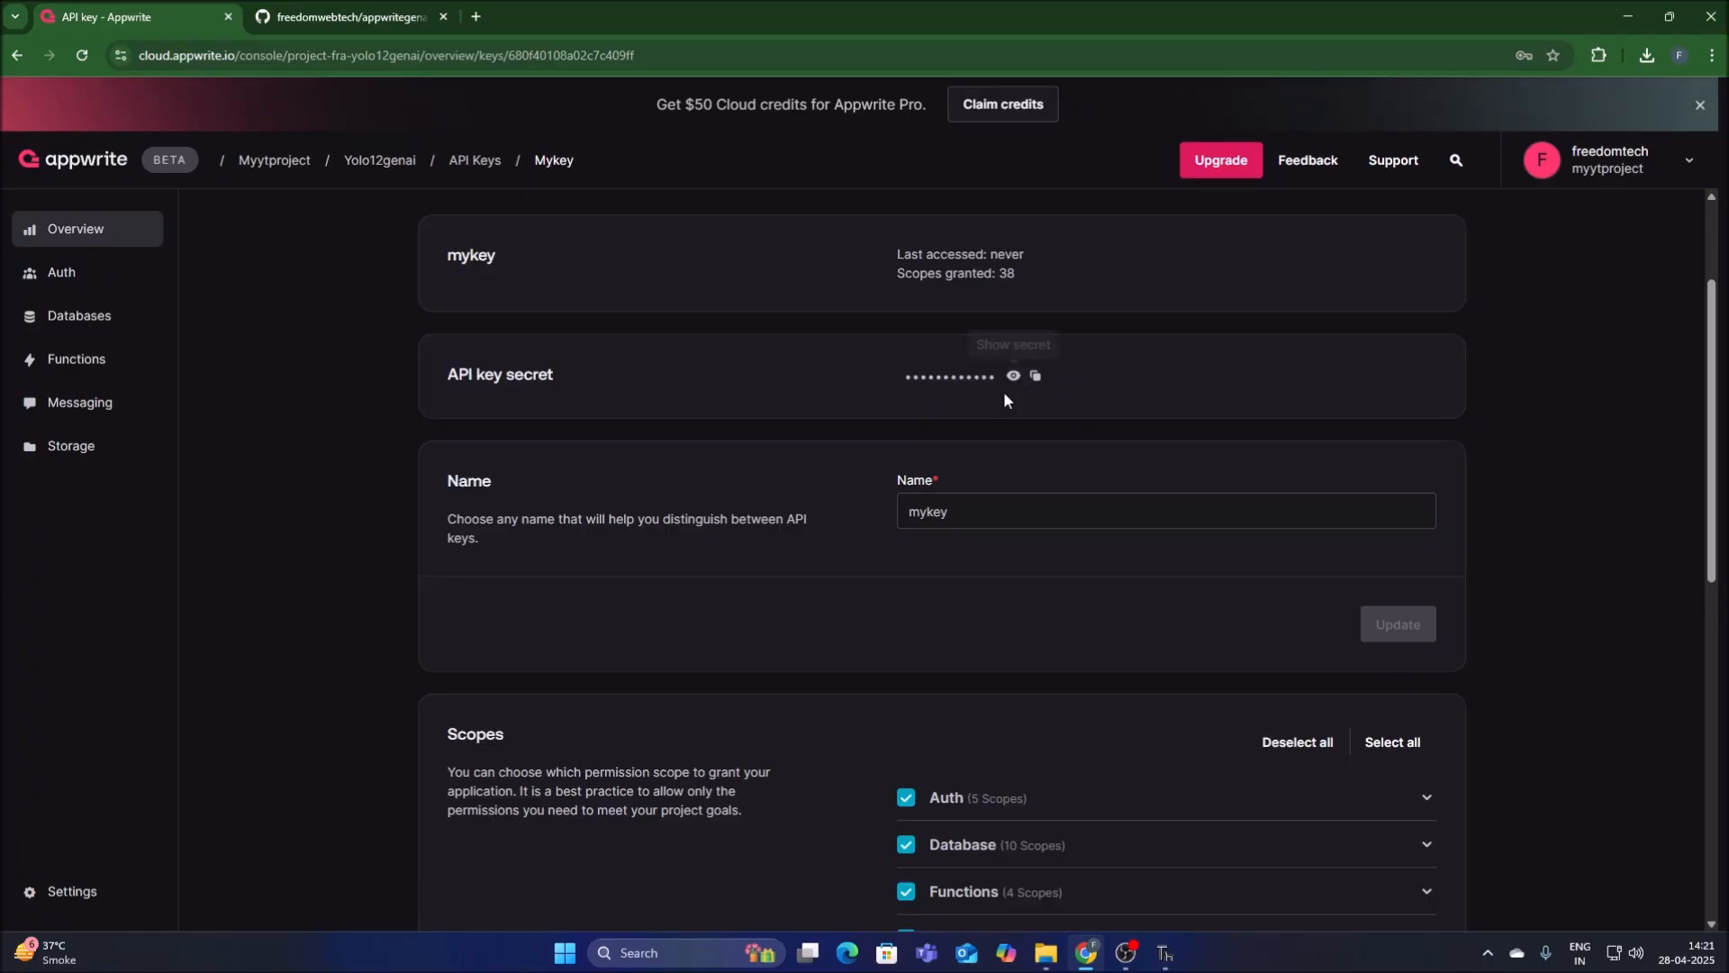
click(1038, 379)
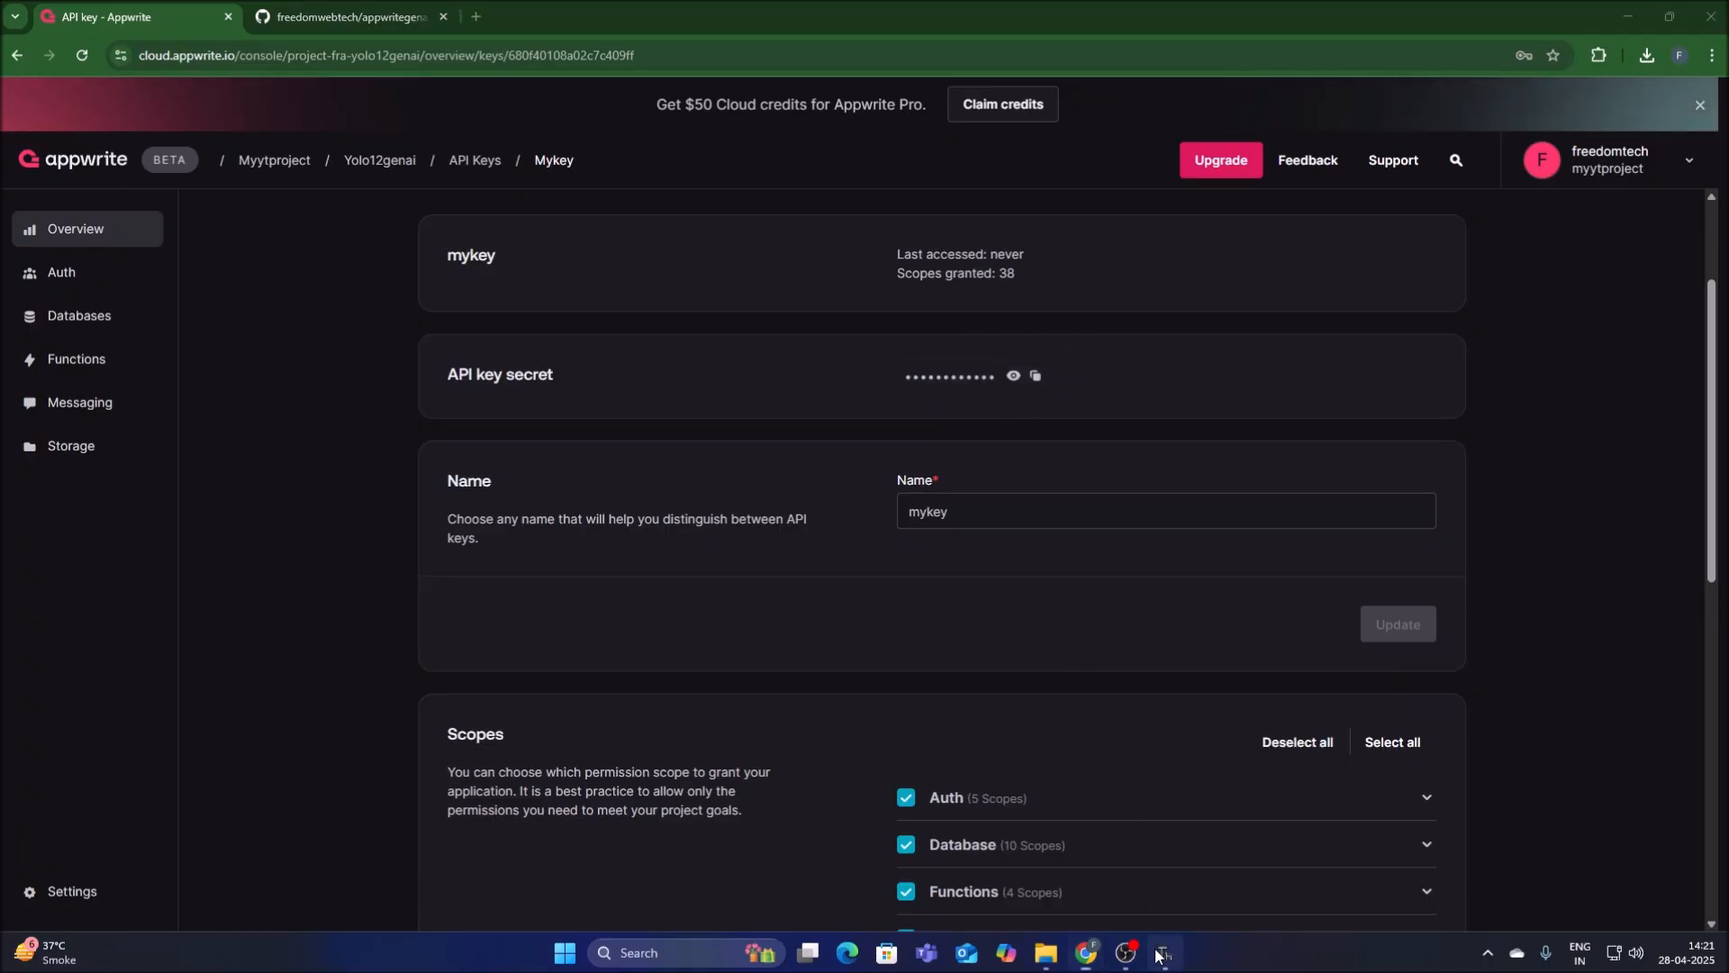
click(1166, 953)
key(ctrl+v)
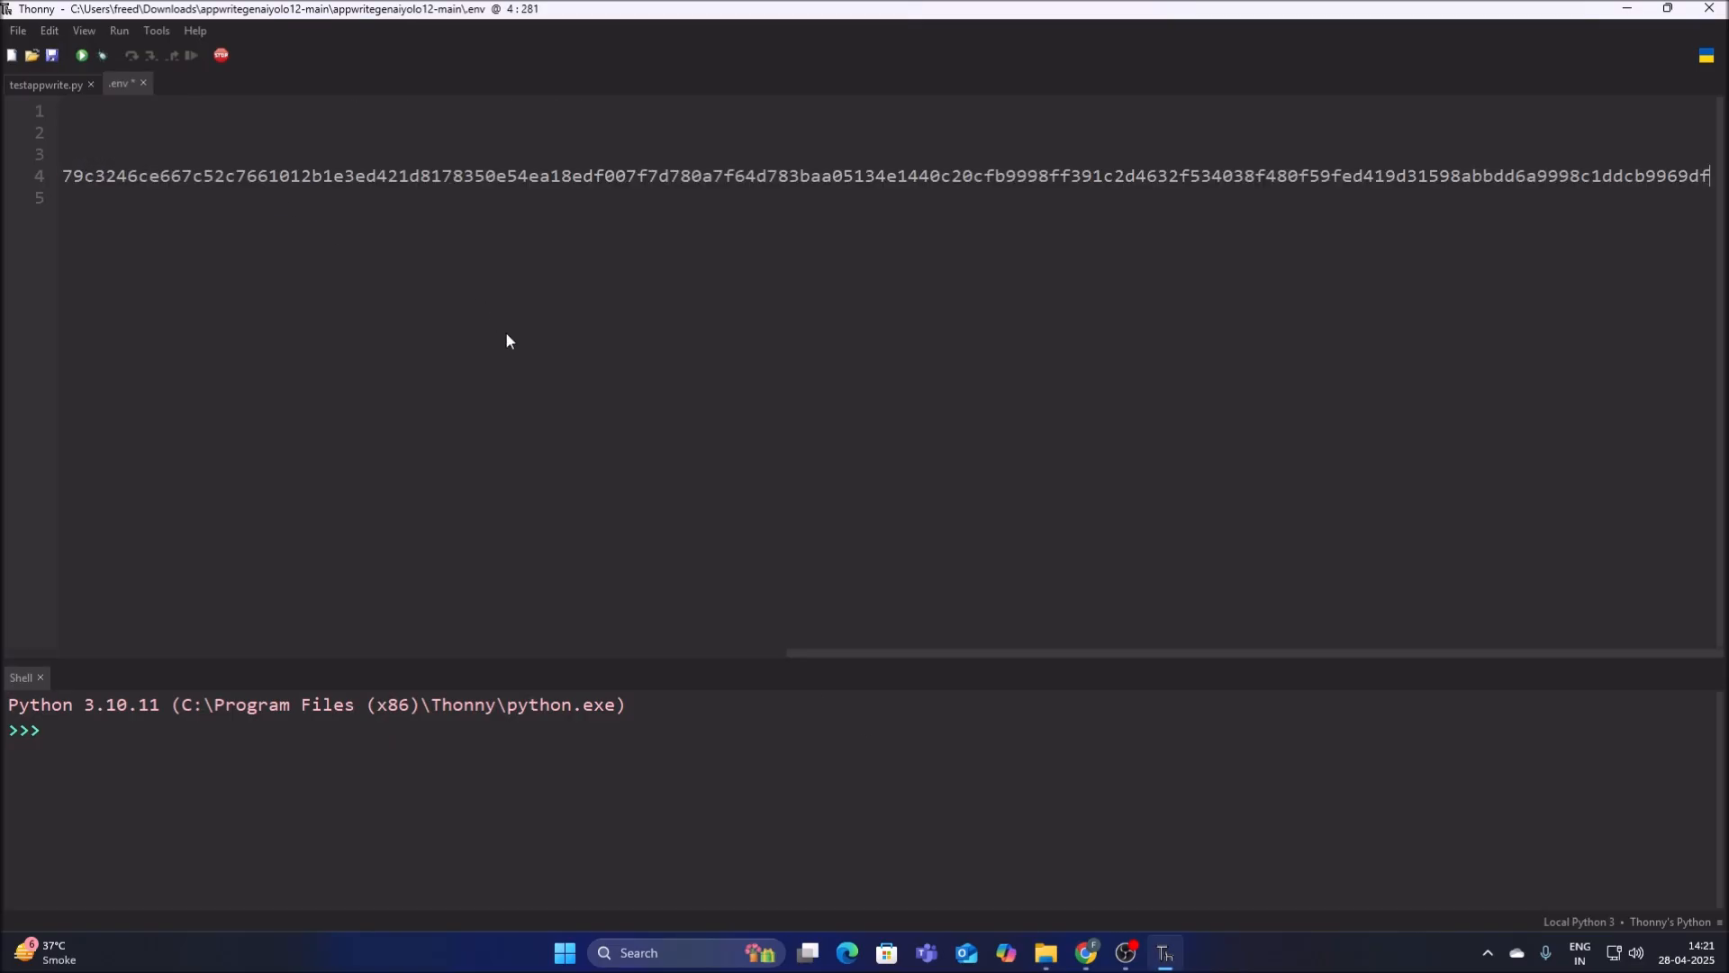
drag(950, 653, 168, 654)
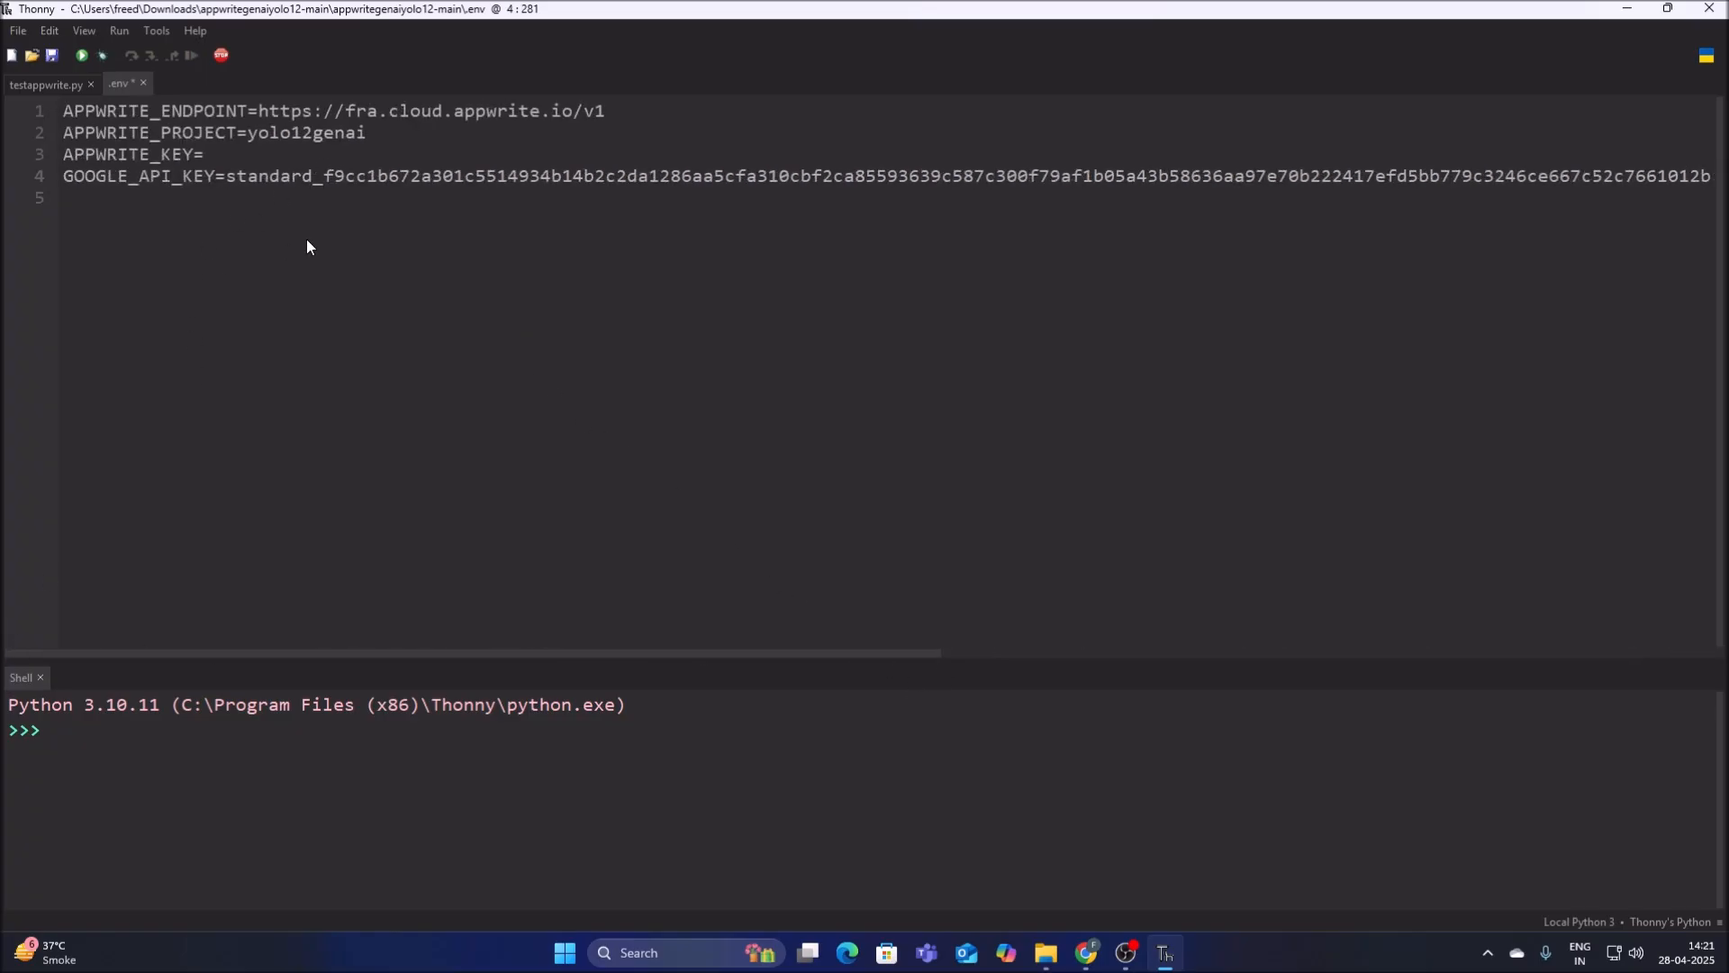
double_click(424, 180)
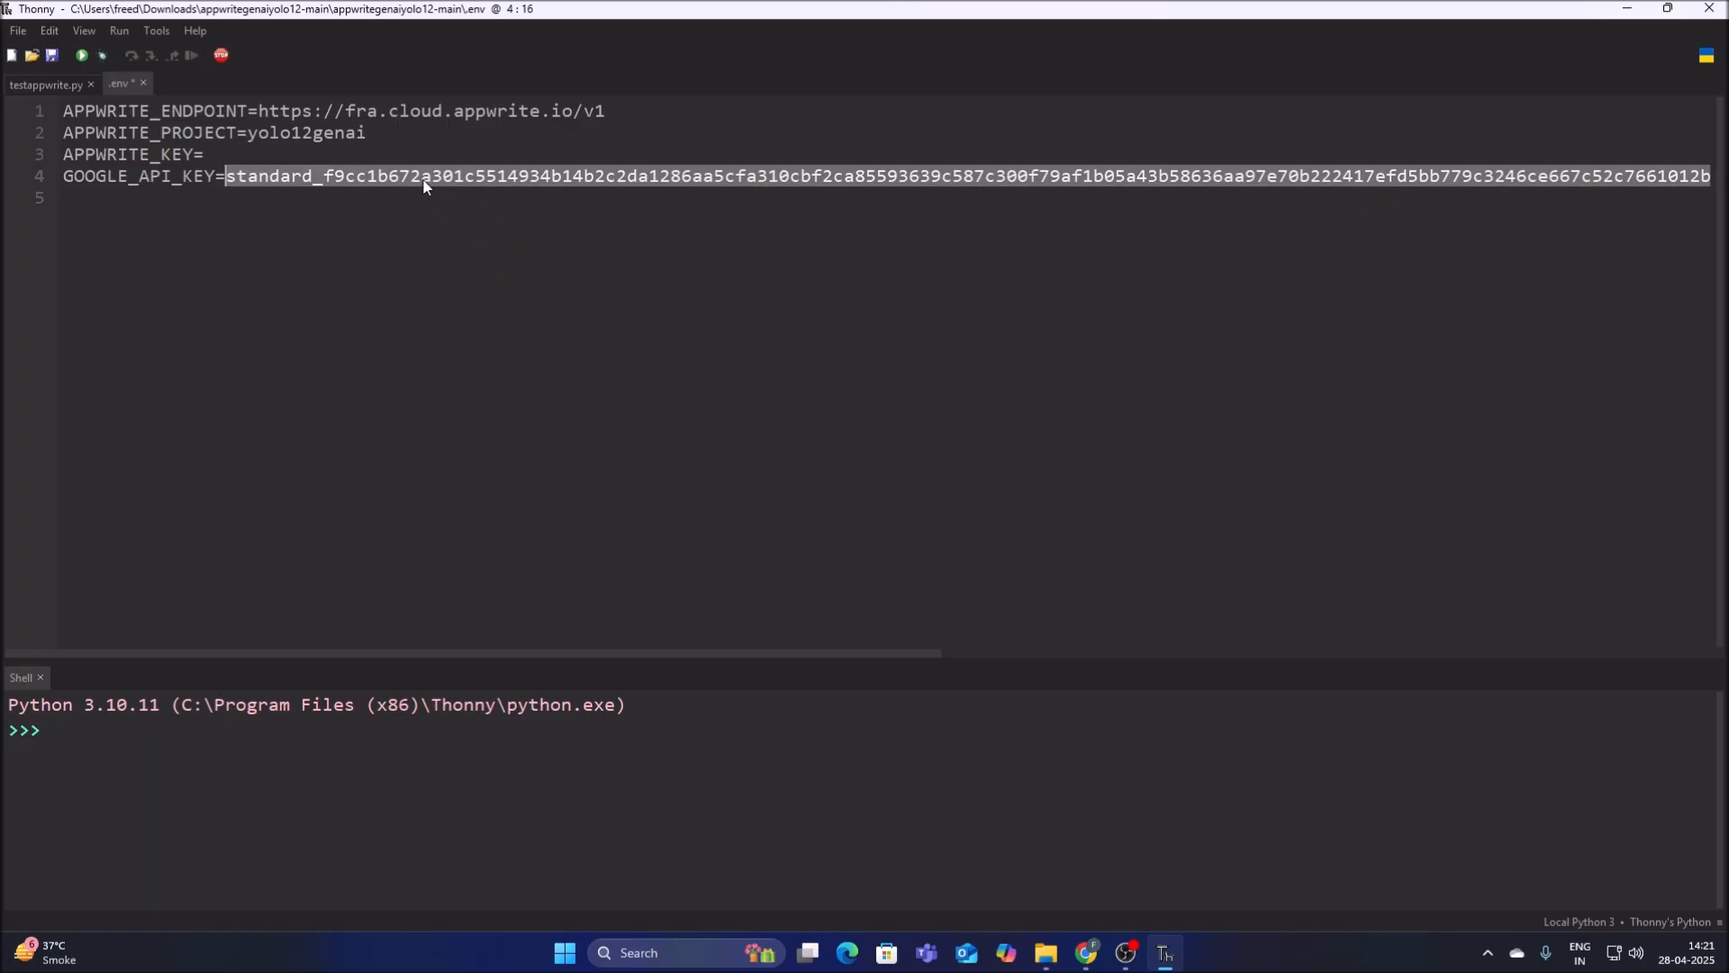
key(BackSpace)
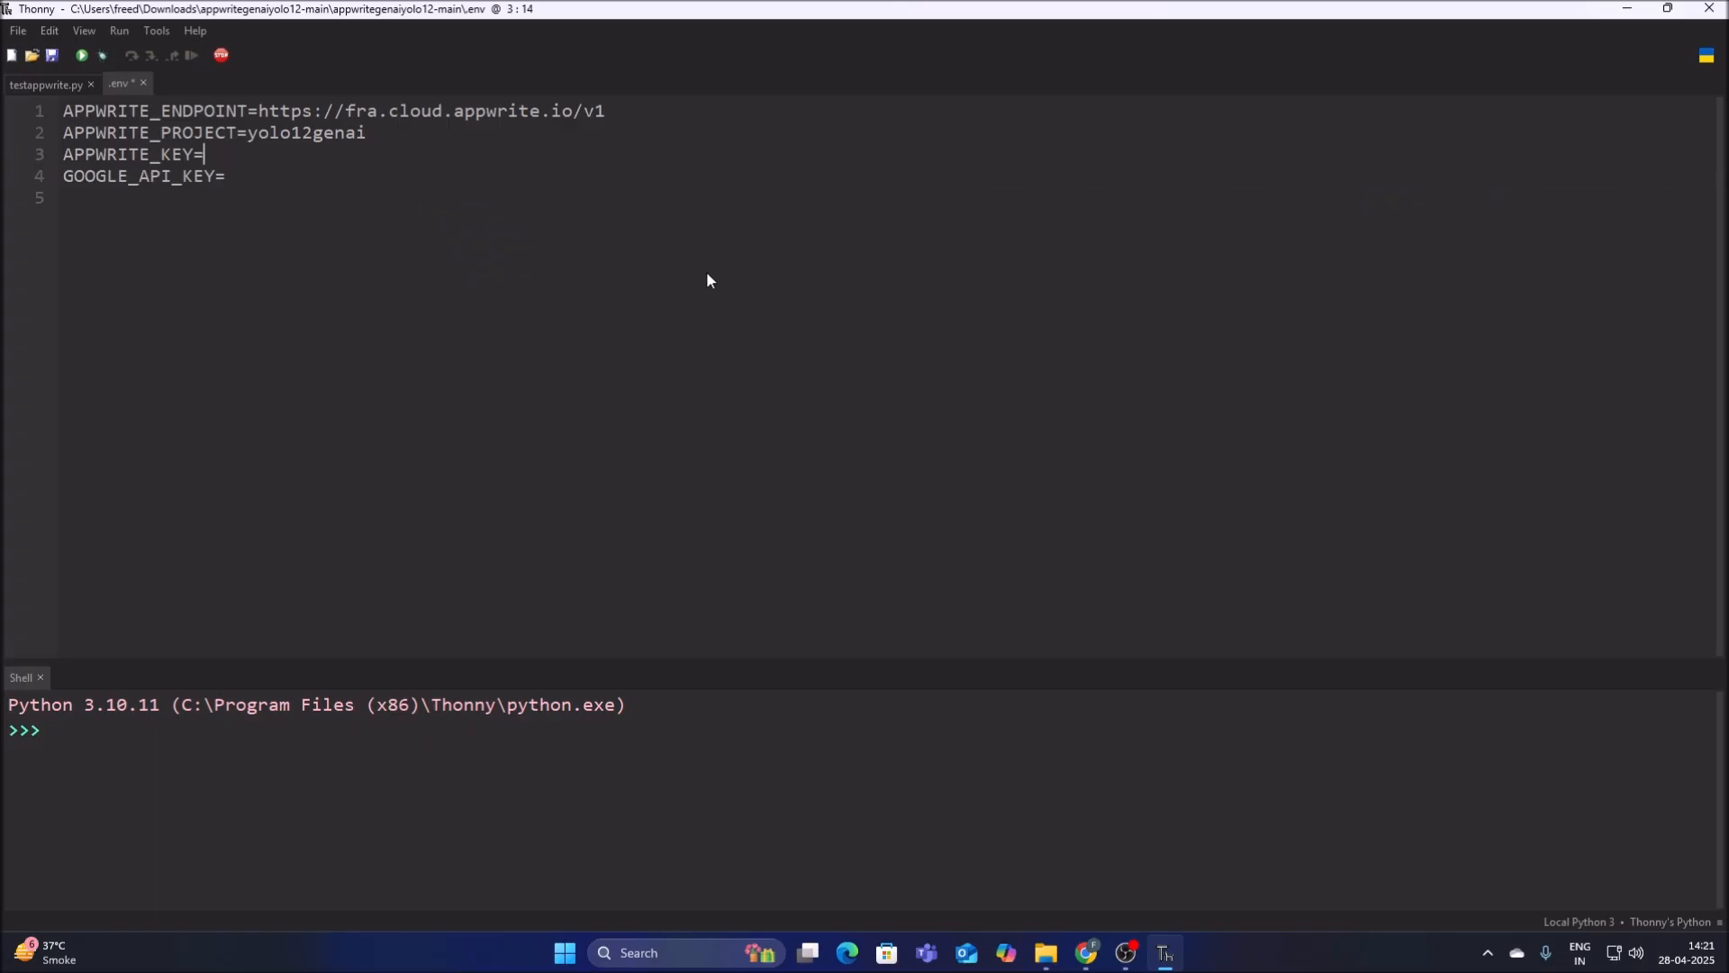
Paste the API key secret as APPWRITE_KEY in the .env file and save the file.
key(ctrl+v)
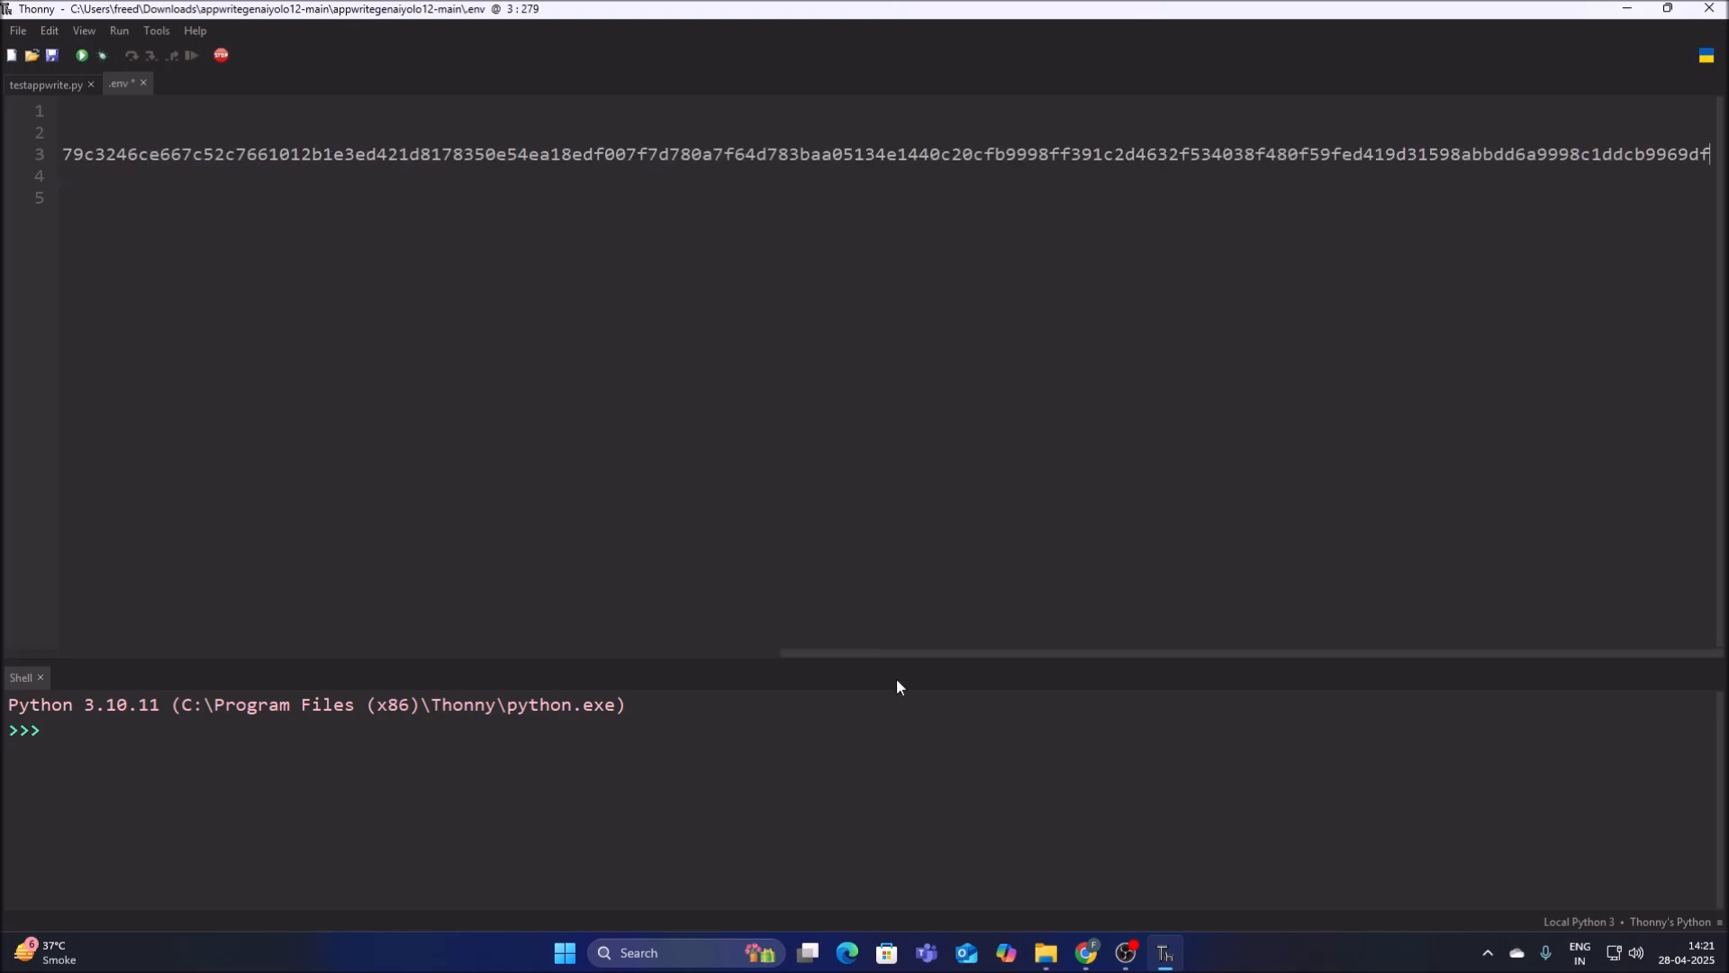
drag(912, 652, 2, 577)
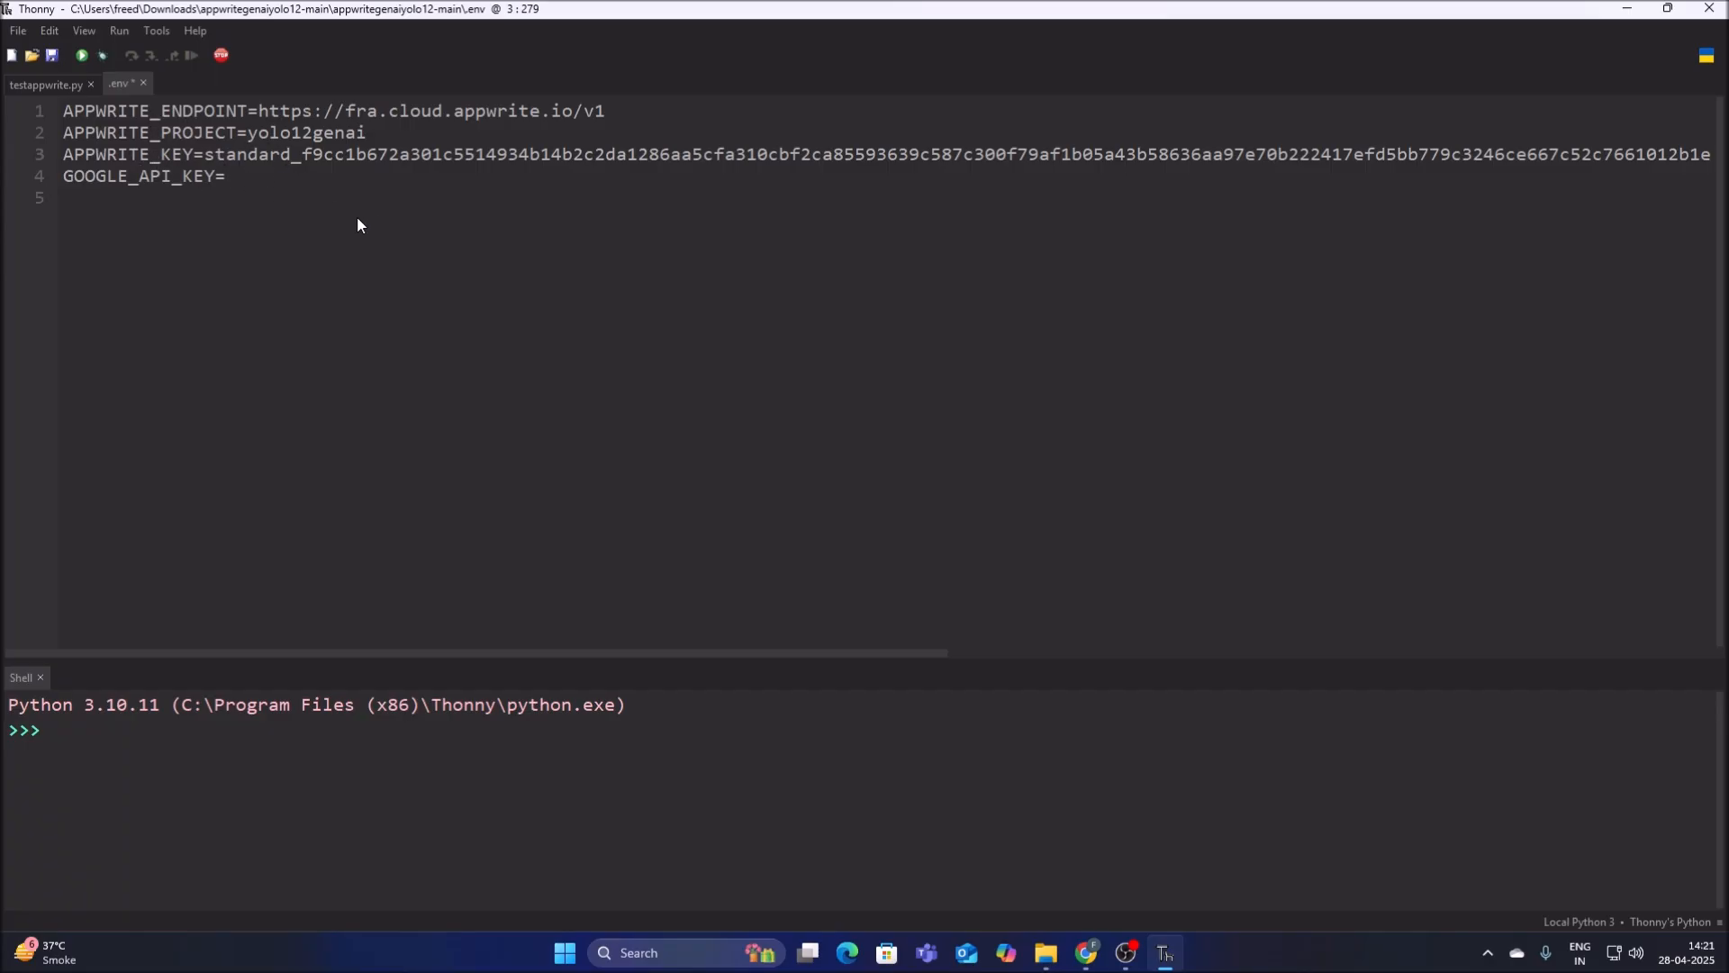
click(52, 55)
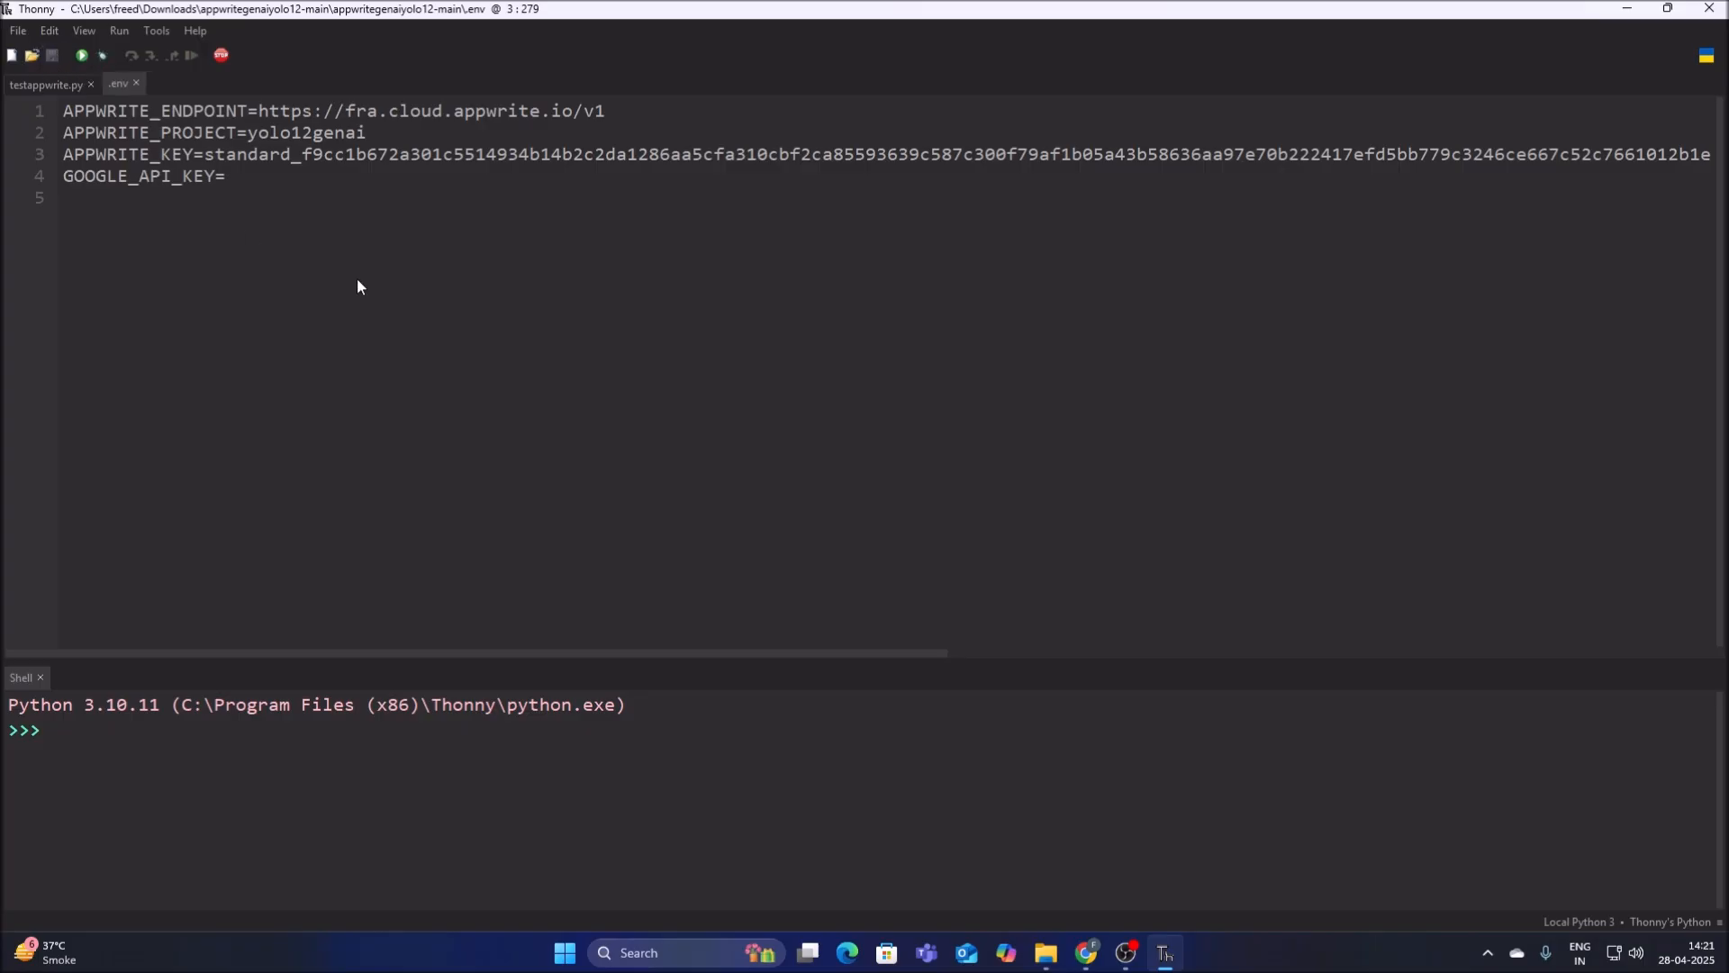
Review the document creation code in testappwrite.py, and open the attributes of the yolo12genai database's data collection in Chrome.
click(56, 88)
scroll(349, 412, down, 6)
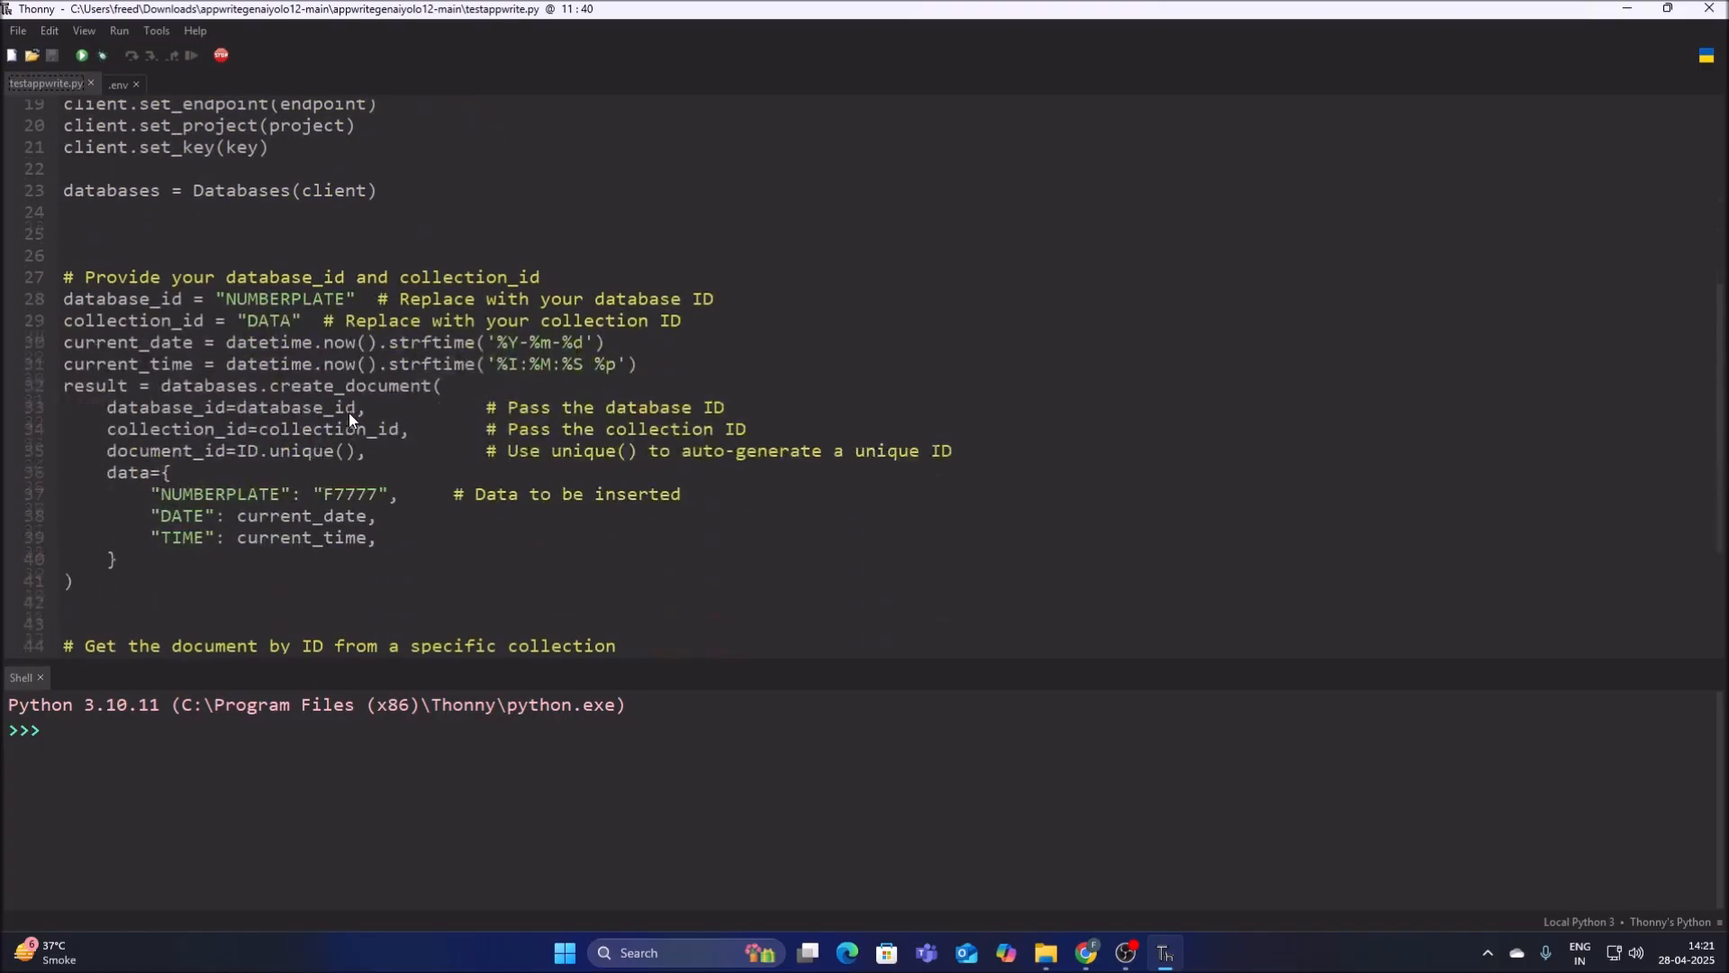
click(1087, 952)
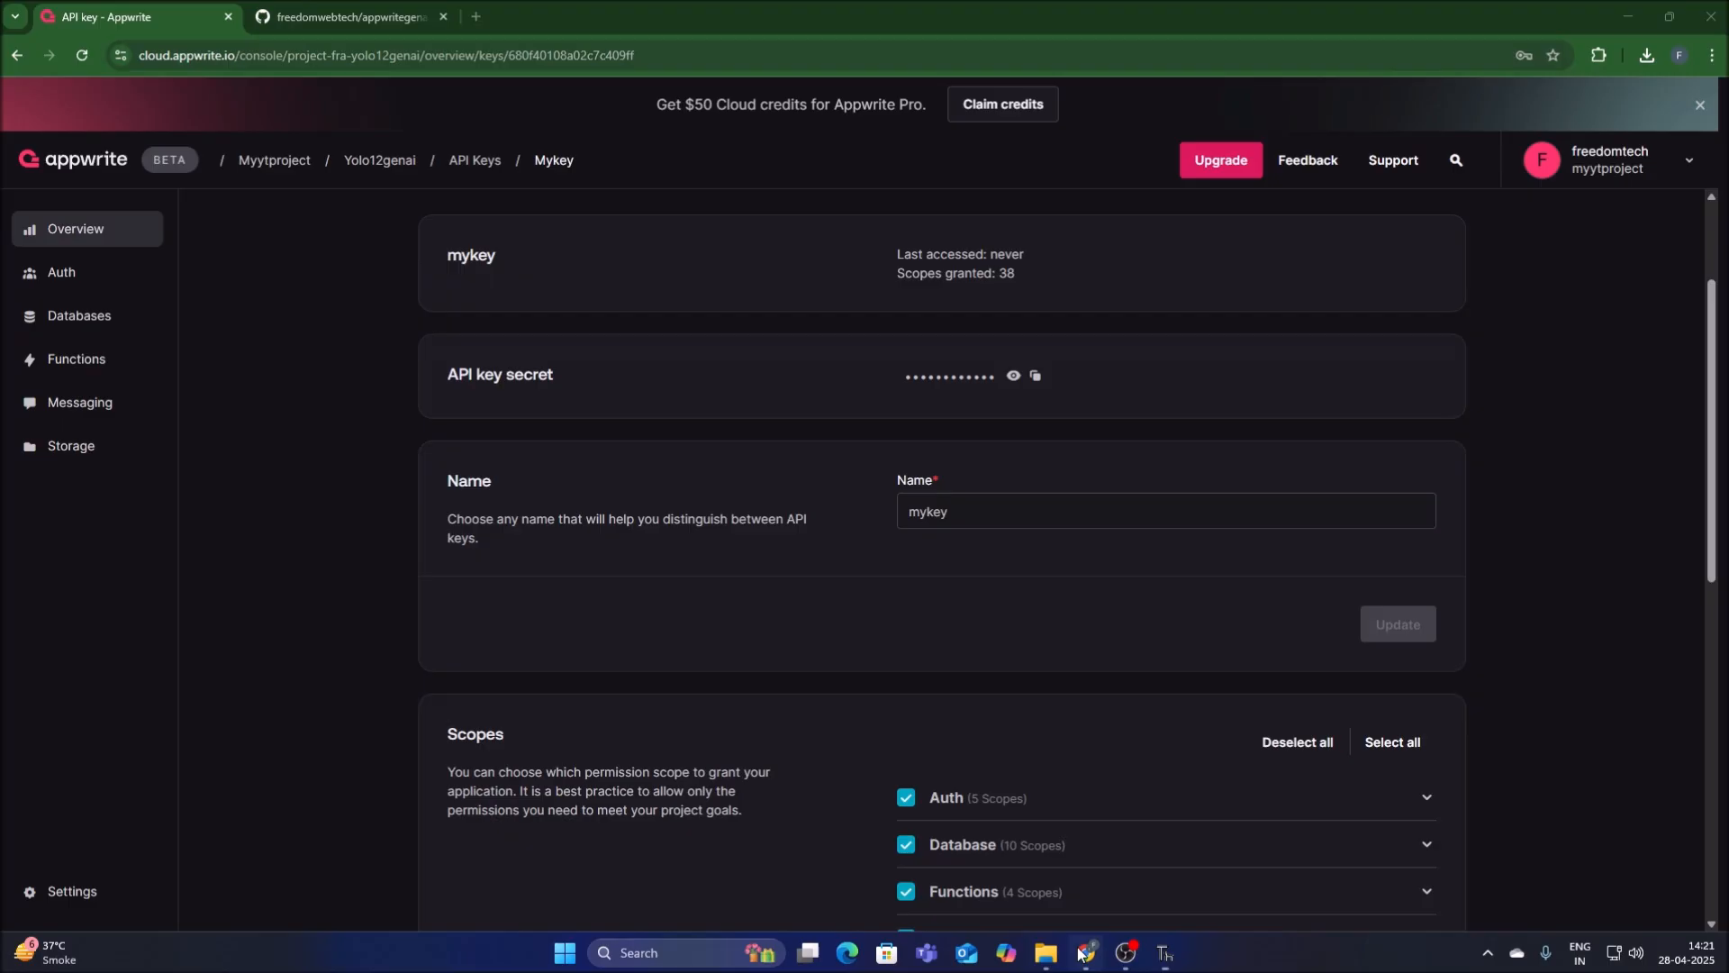
click(89, 319)
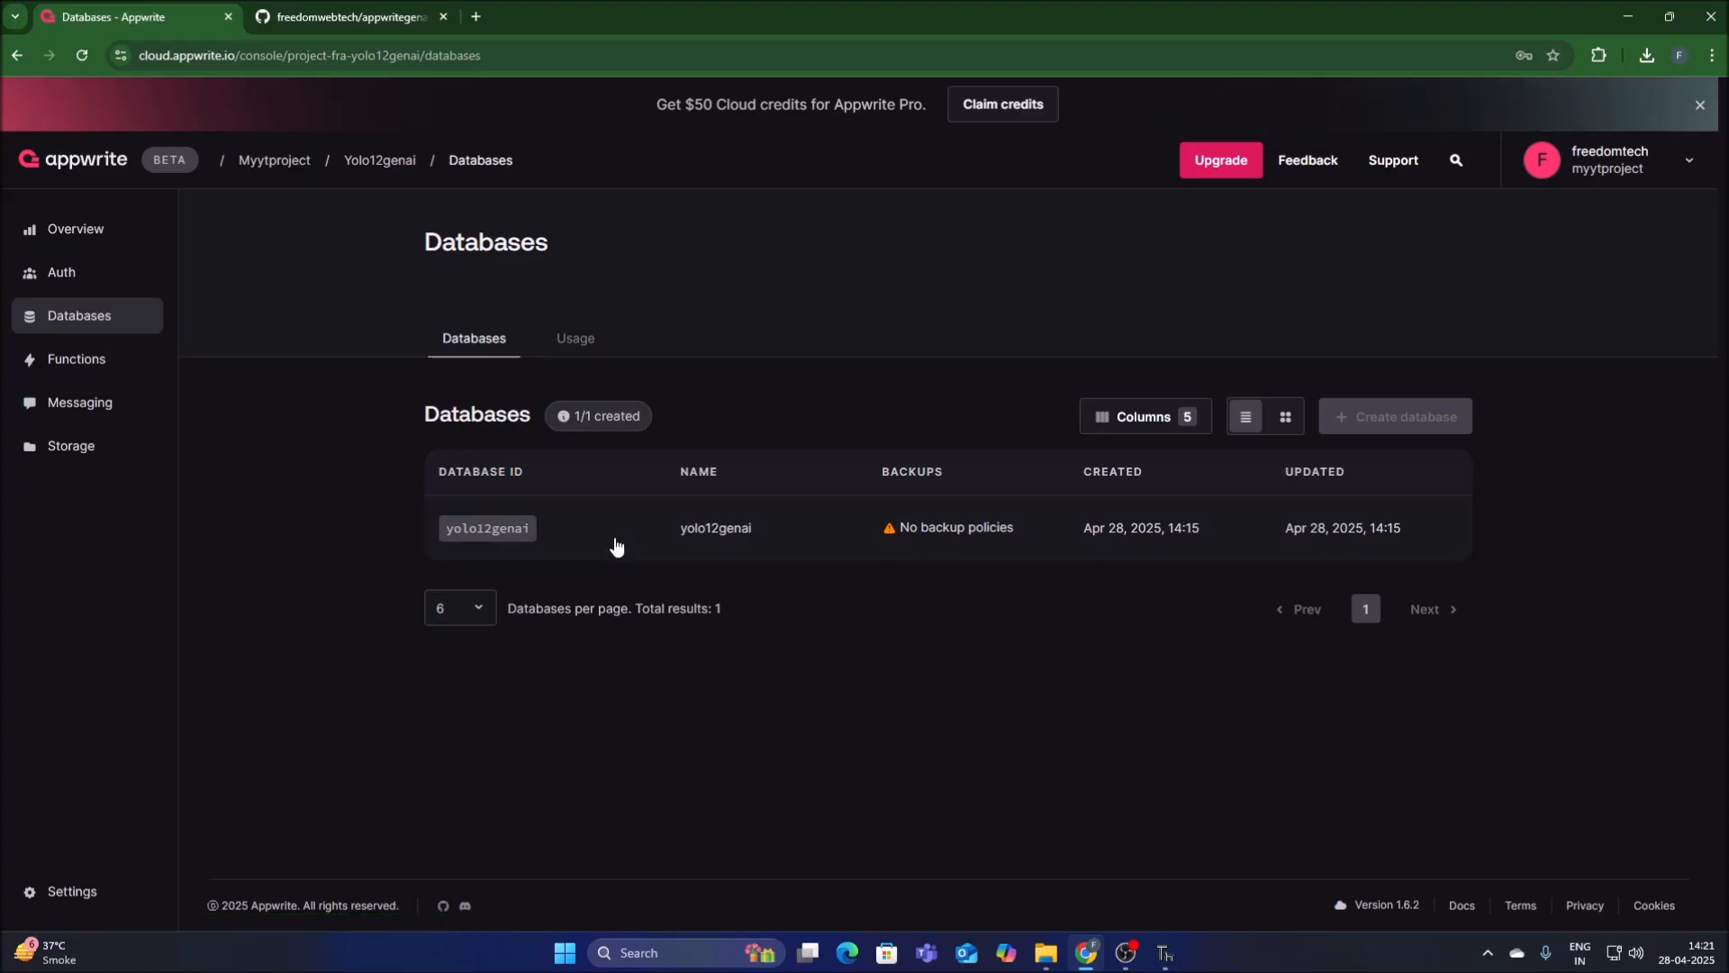
click(715, 533)
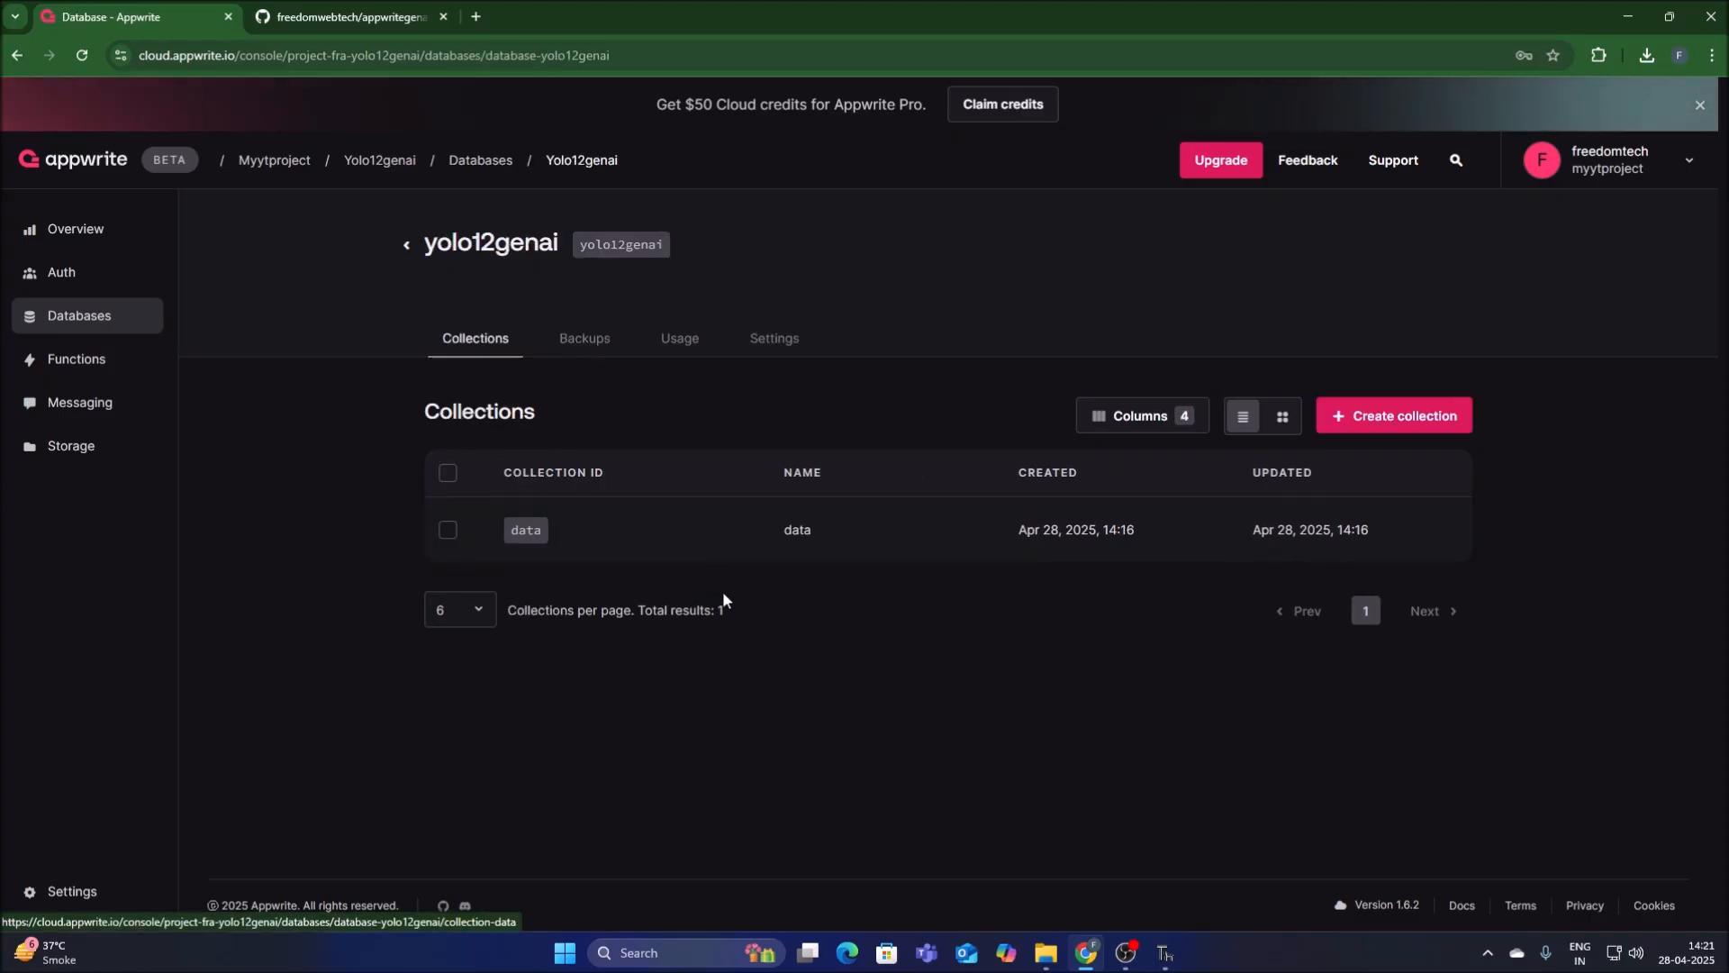
click(797, 536)
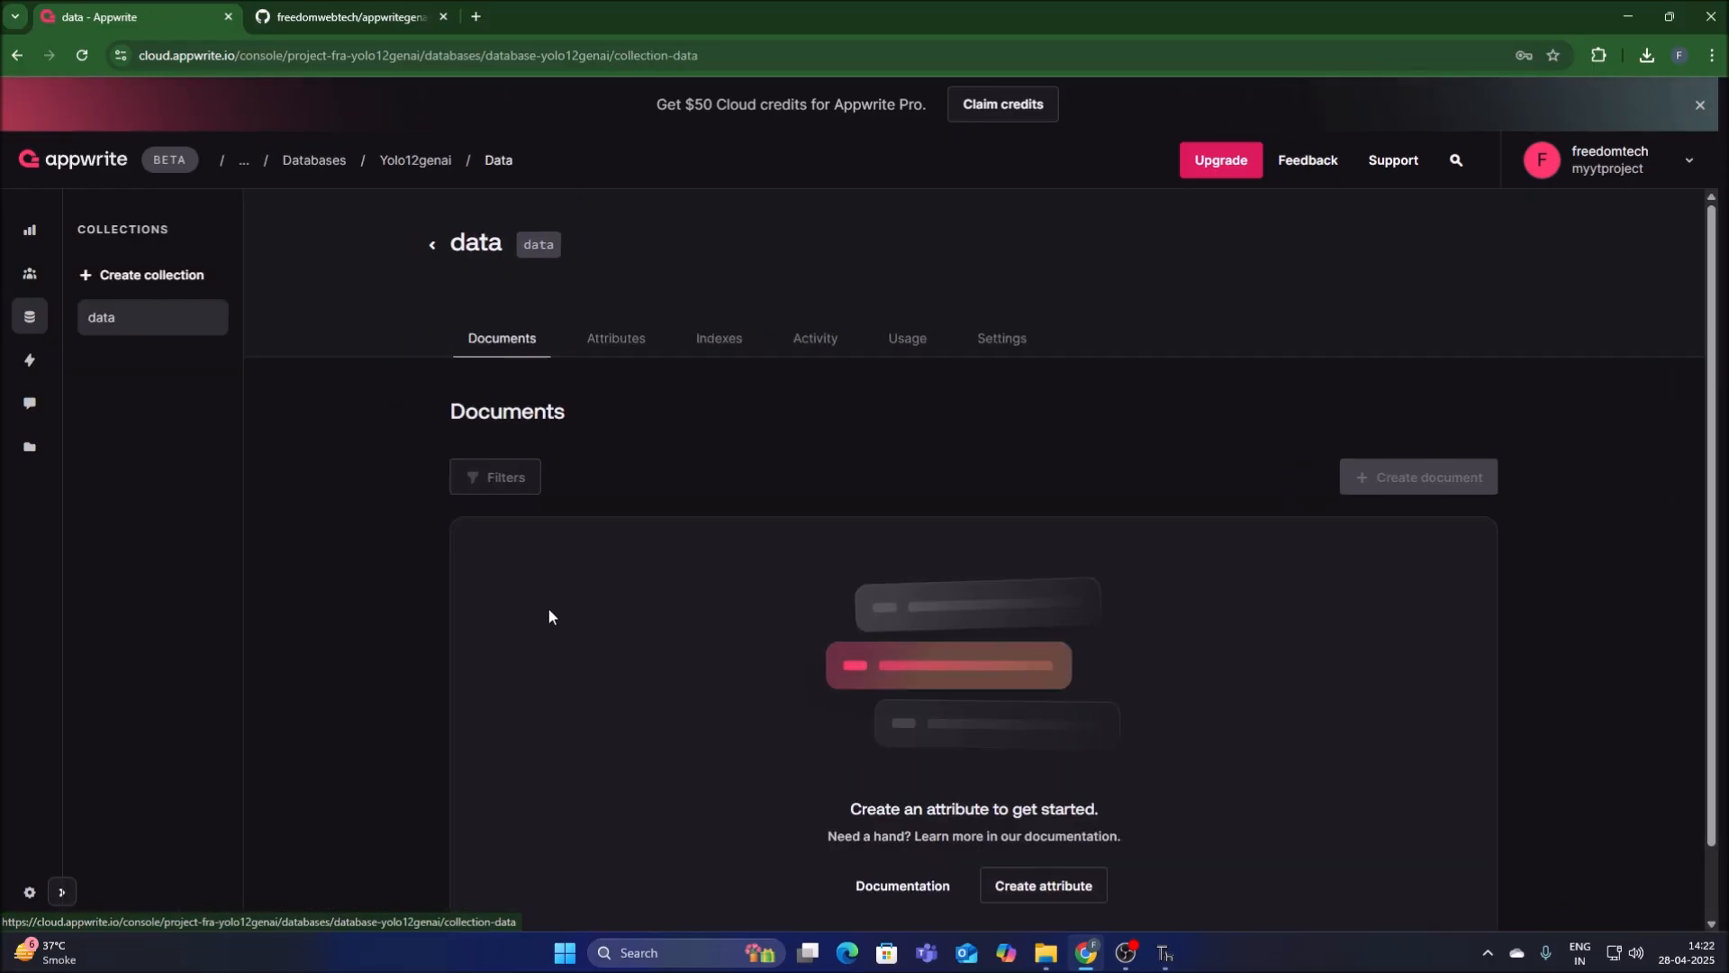
click(627, 349)
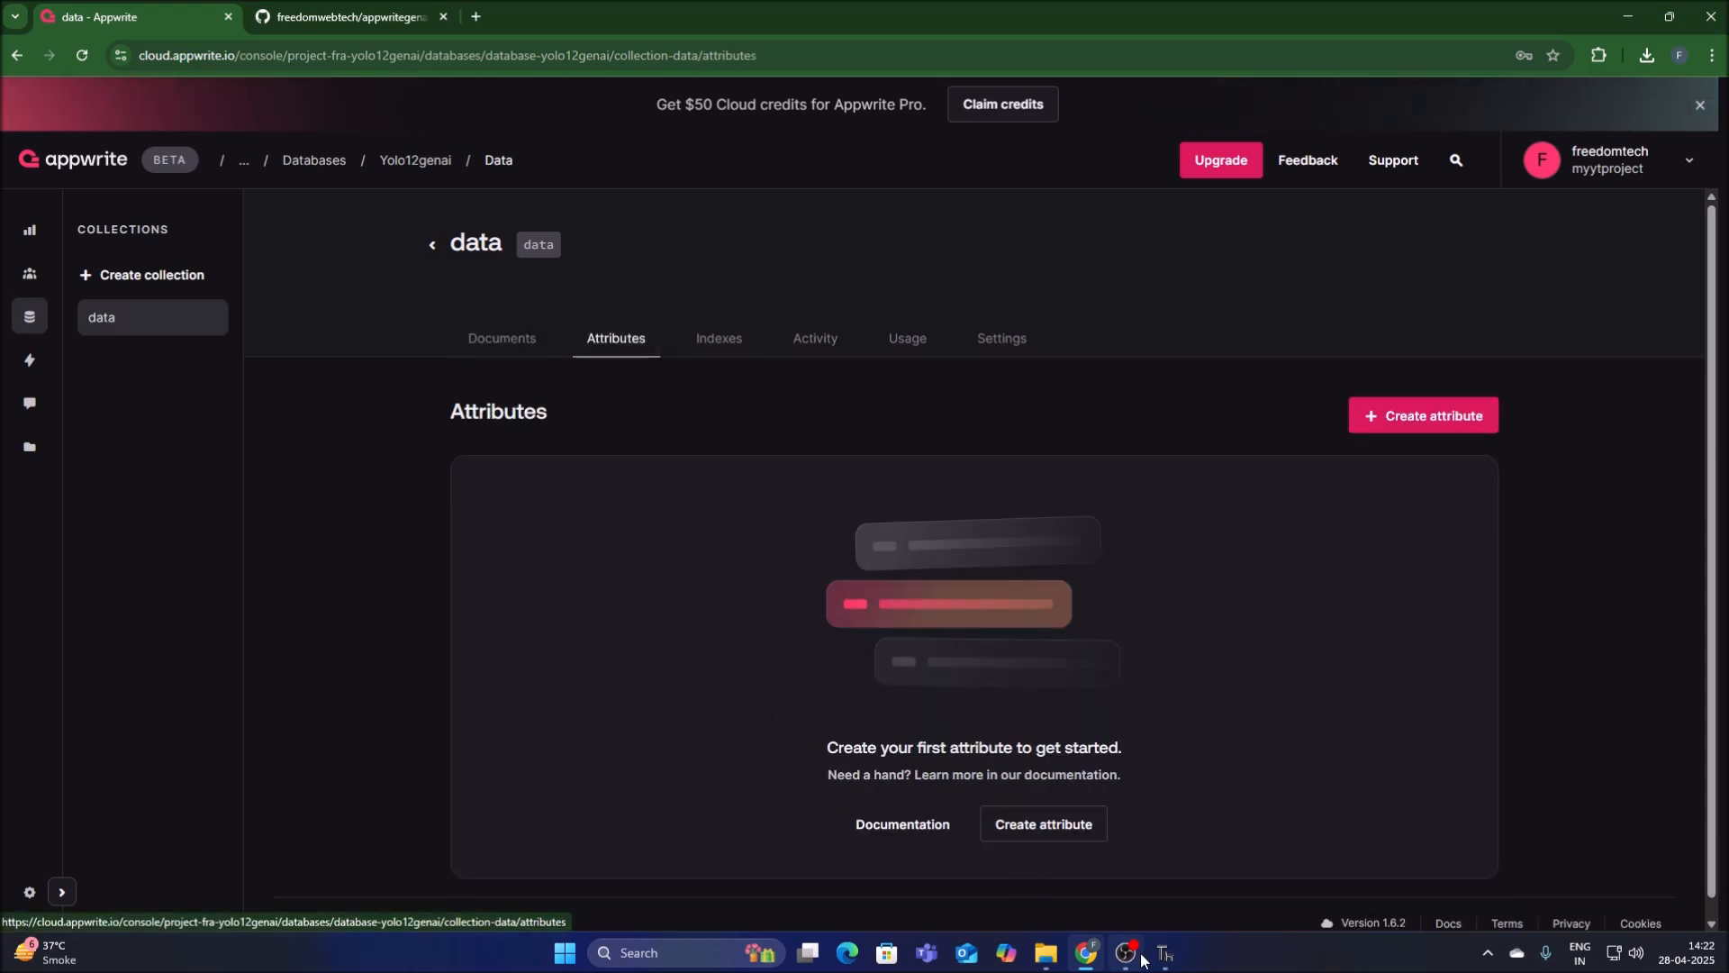
Examine the NUMBERPLATE, DATE and TIME fields and their values in the create_document call of testappwrite.py in Thonny.
click(1165, 953)
drag(159, 493, 281, 493)
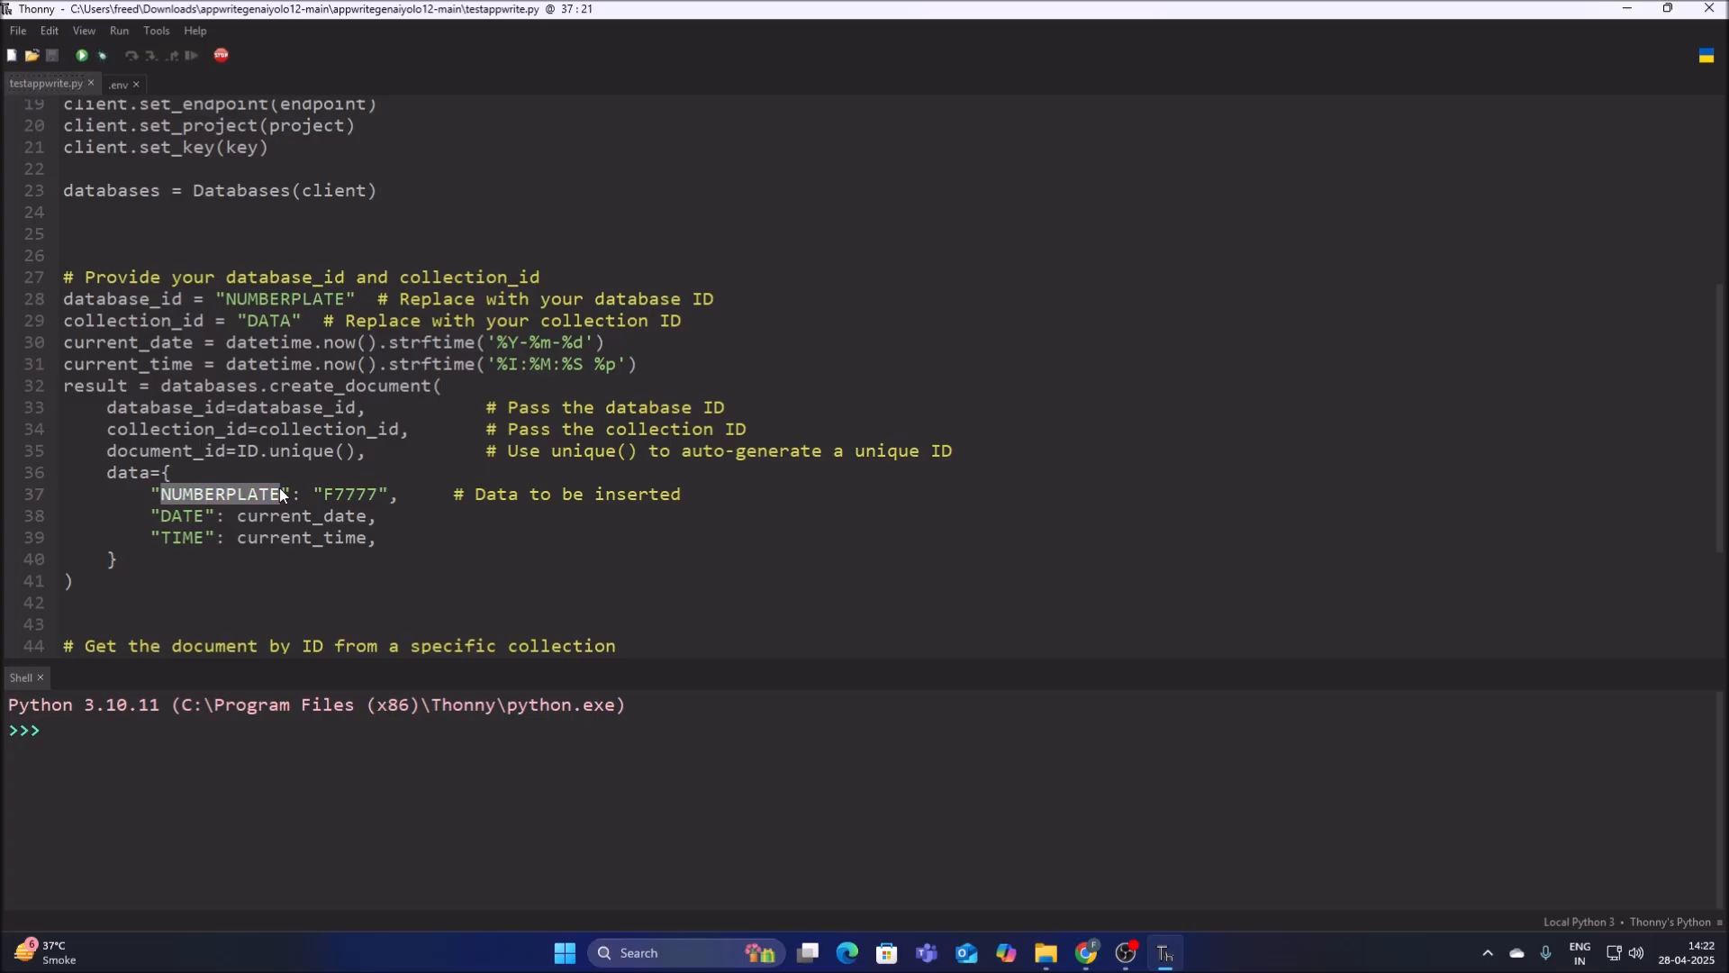
double_click(326, 494)
drag(171, 515, 276, 510)
drag(161, 538, 277, 536)
double_click(364, 541)
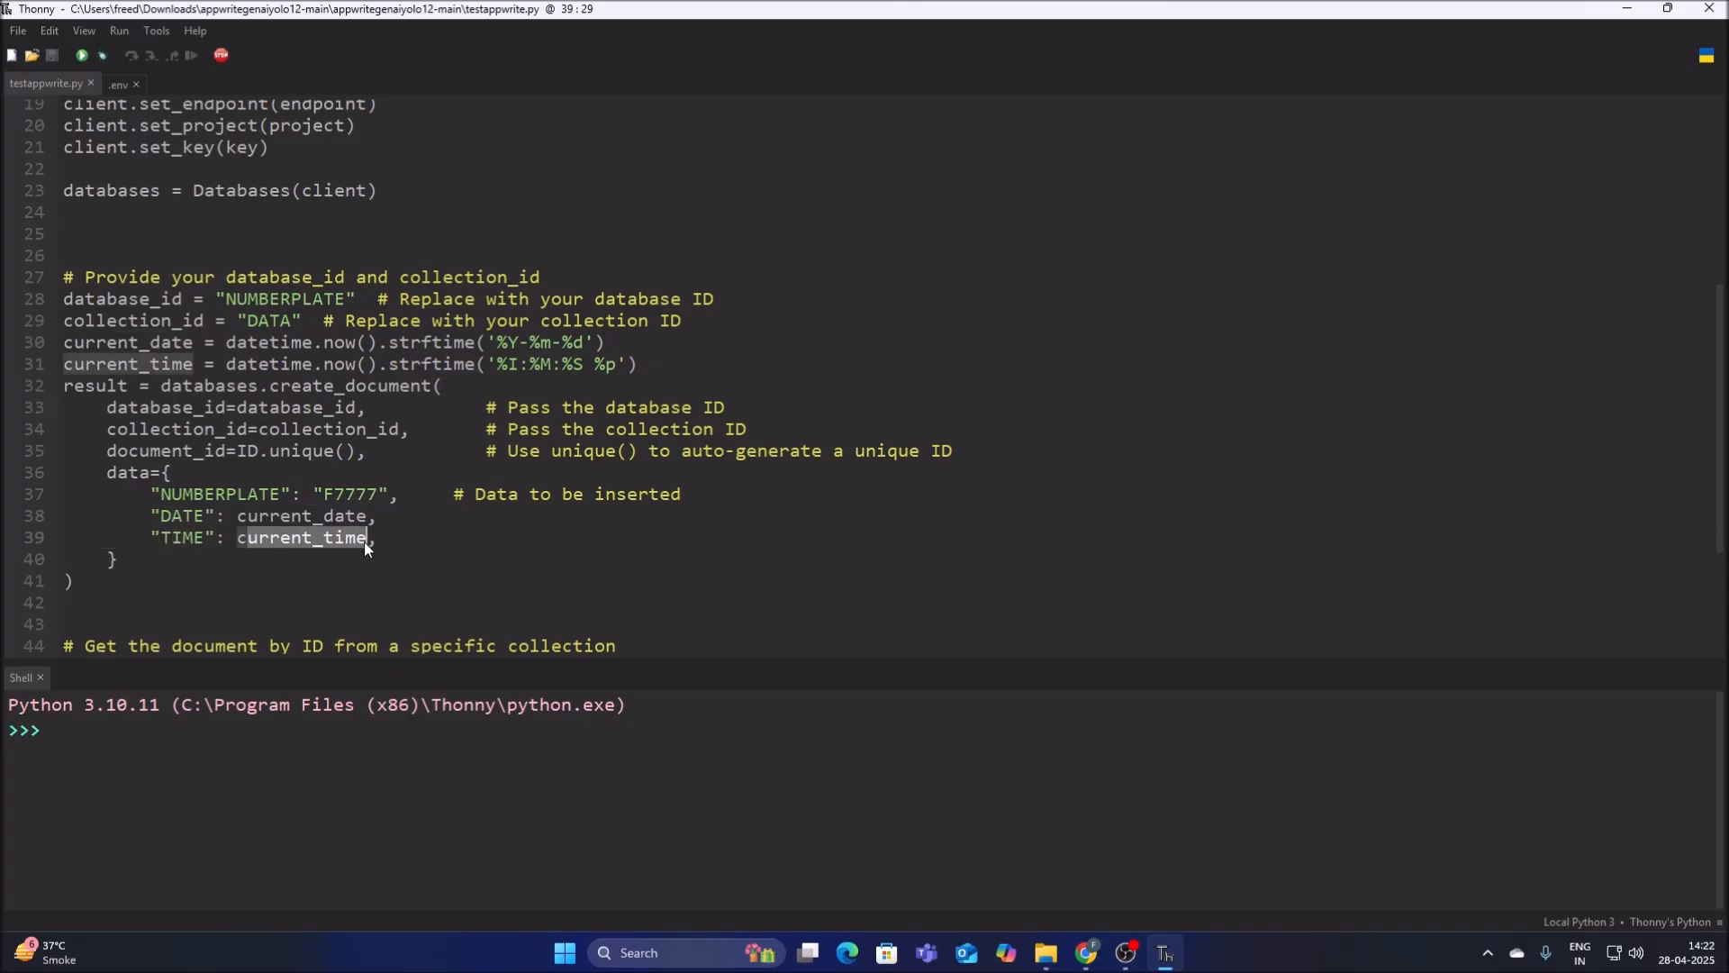
click(225, 620)
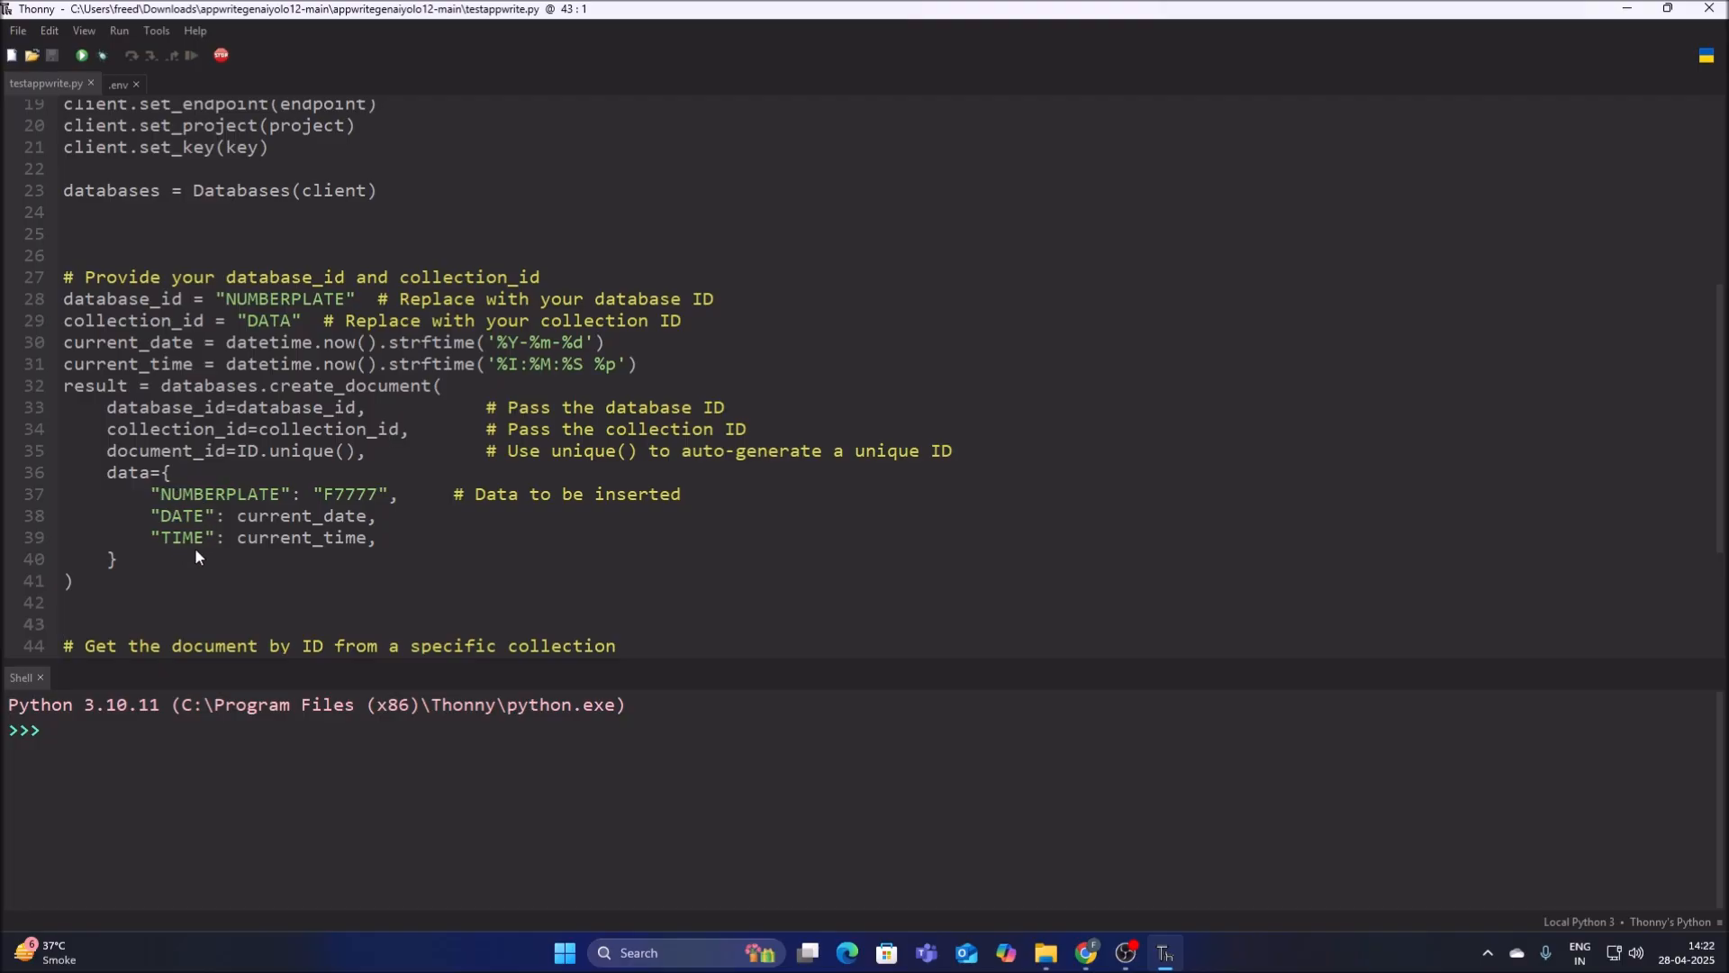
Copy NUMBERPLATE from testappwrite.py and create a String attribute with that key, size 100 and NULL default cleared in the data collection in Chrome.
drag(160, 496, 261, 493)
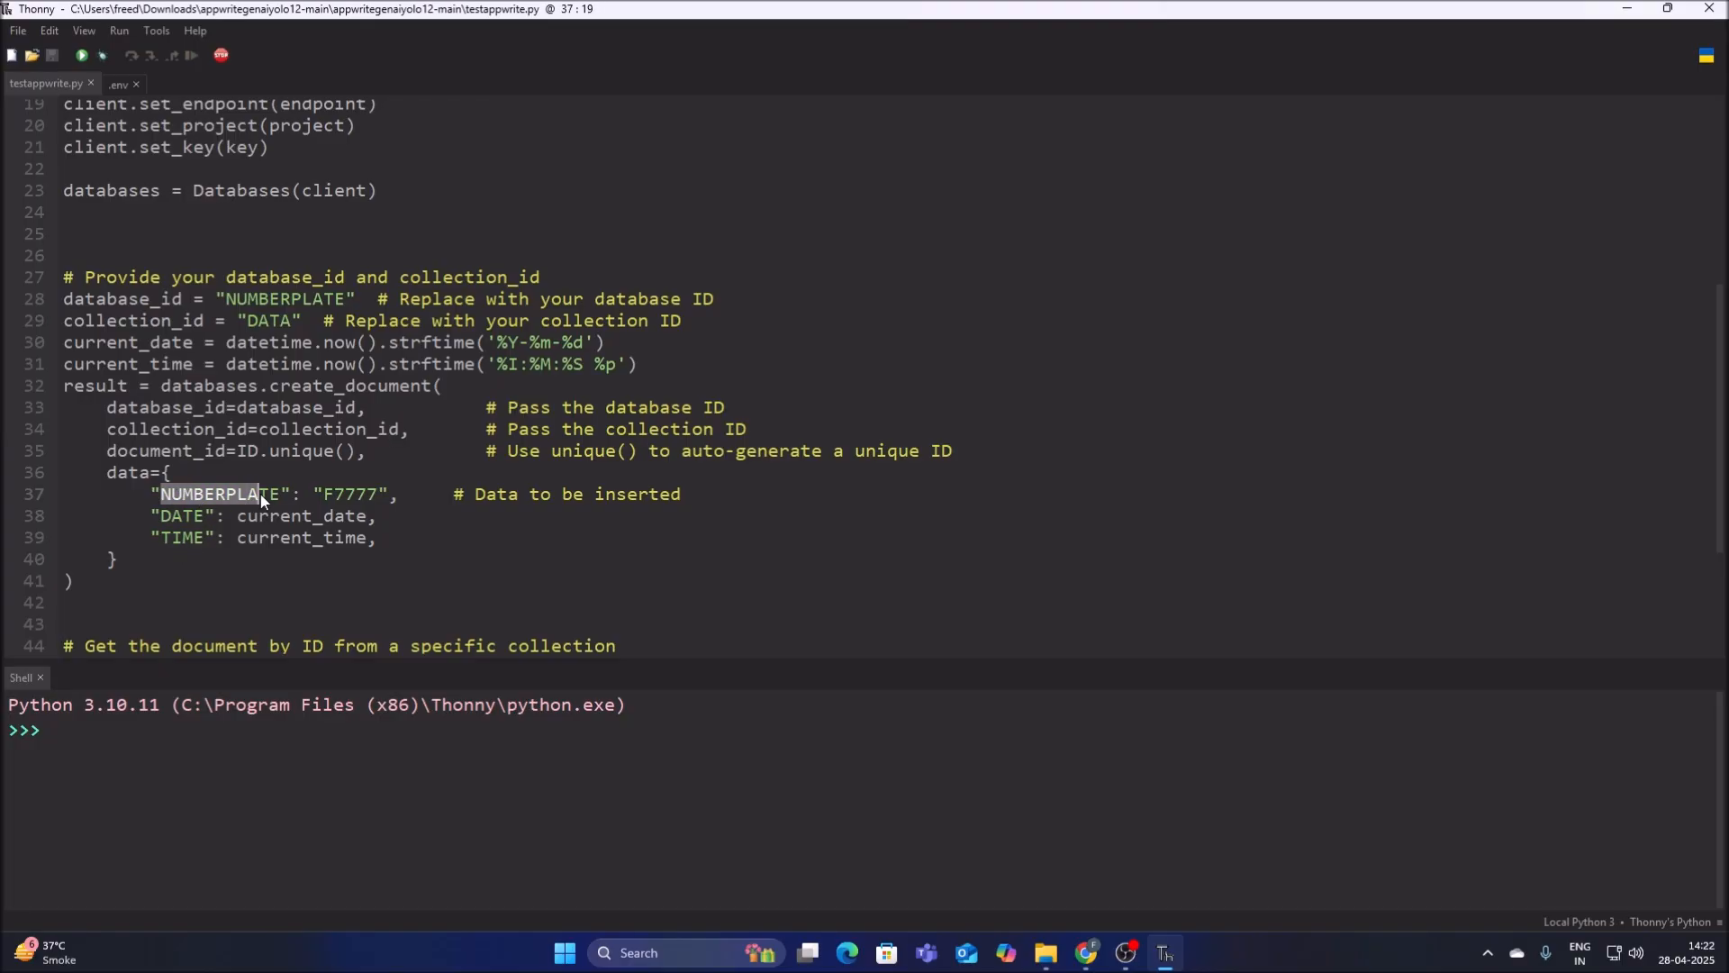
right_click(267, 490)
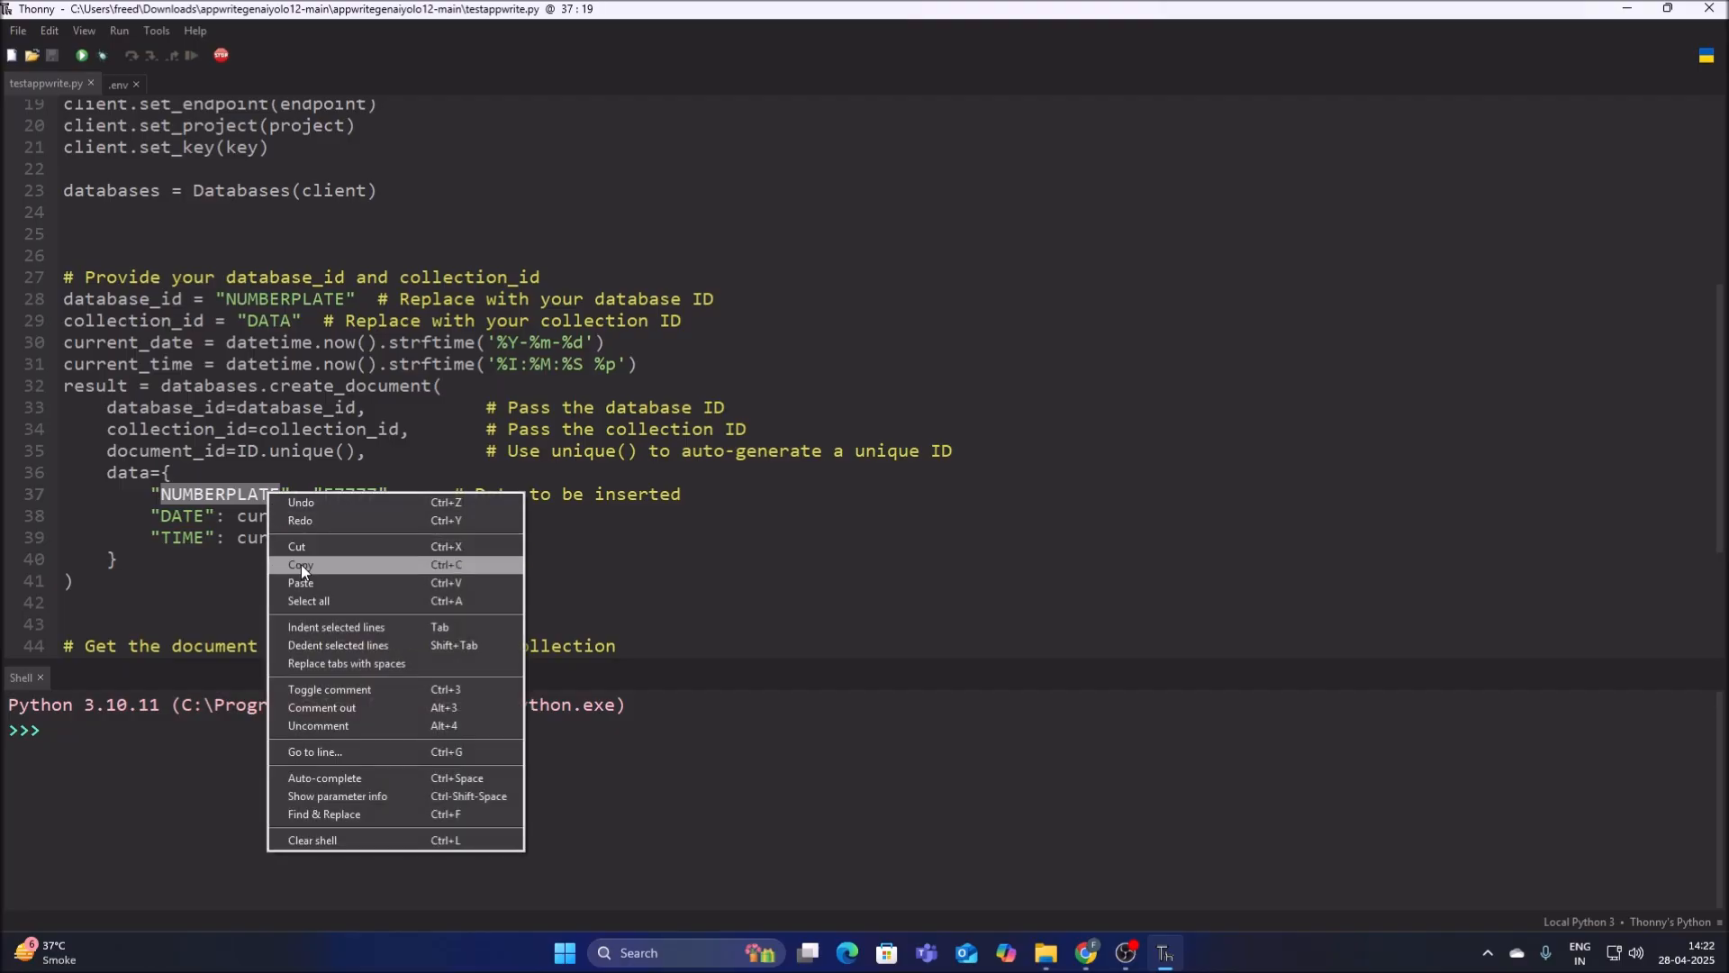
click(301, 564)
click(1086, 952)
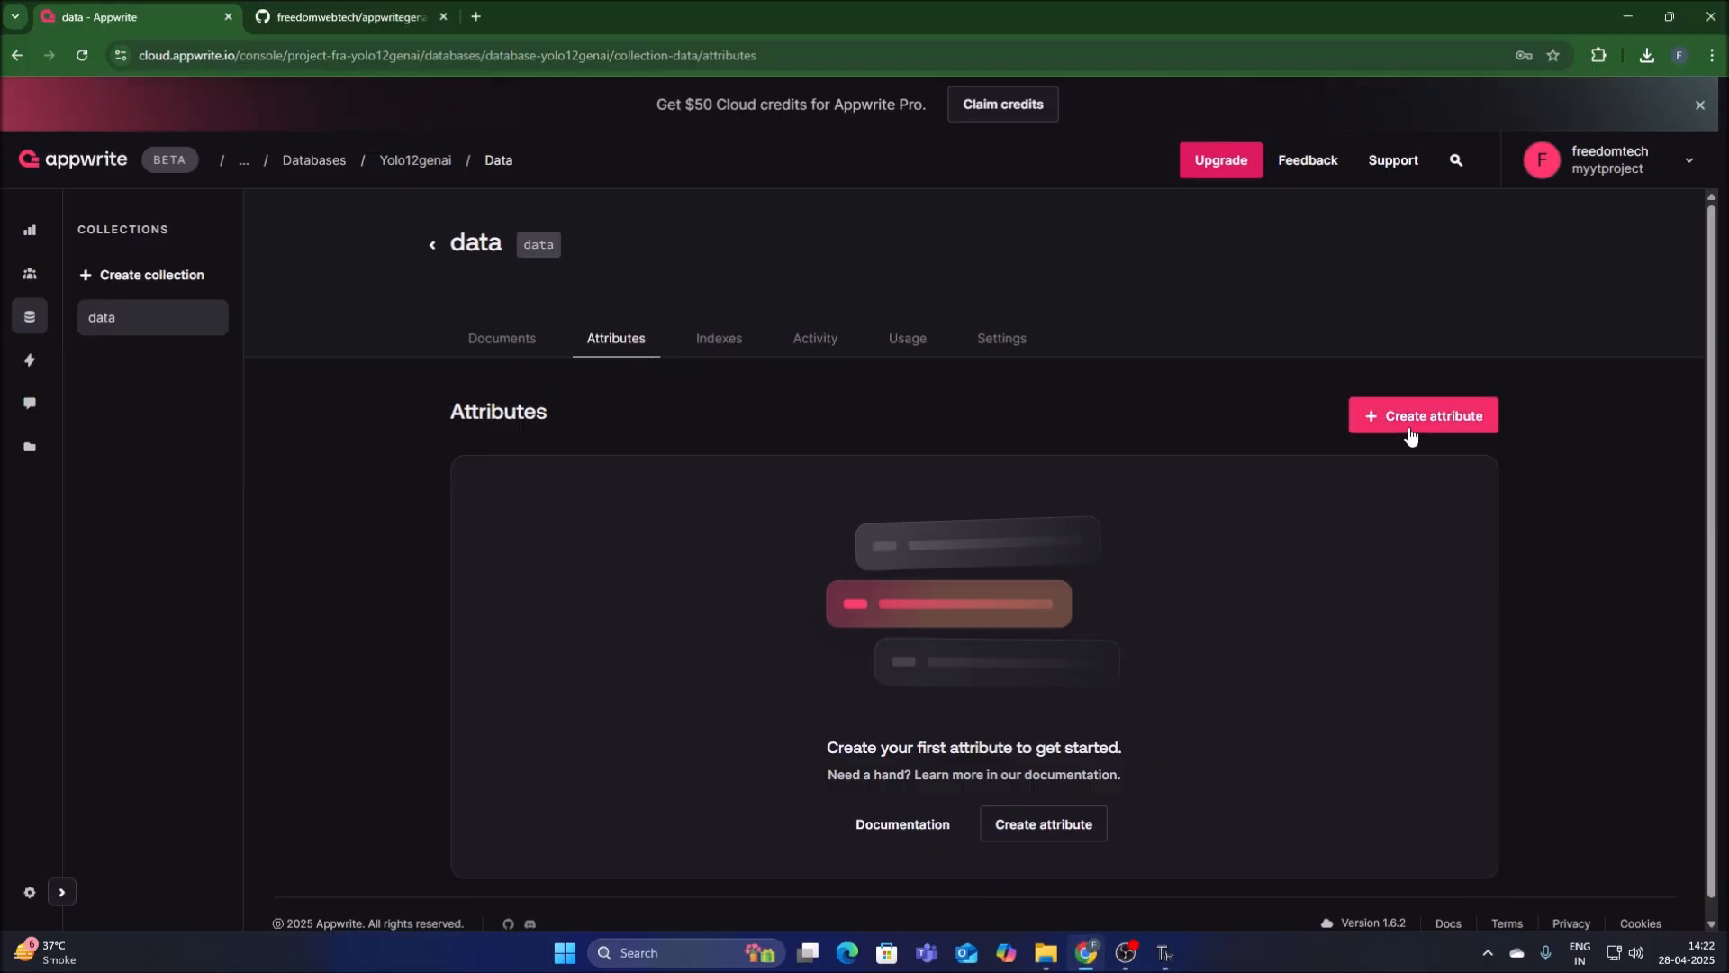
click(1415, 425)
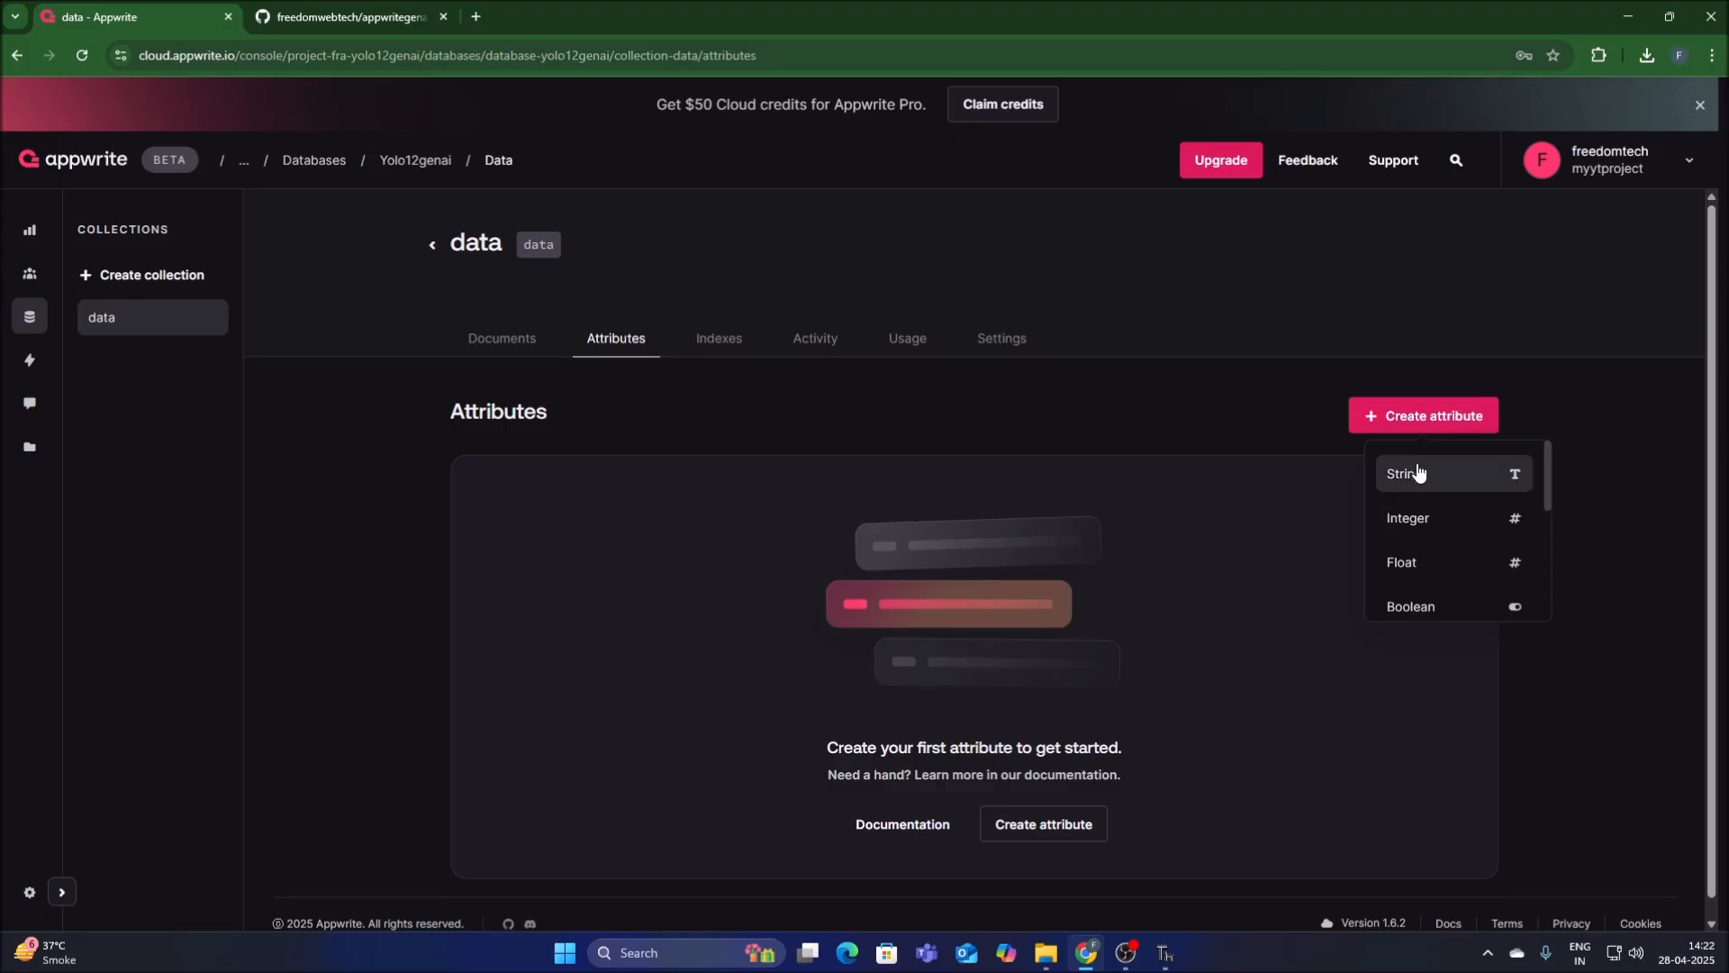
click(1417, 473)
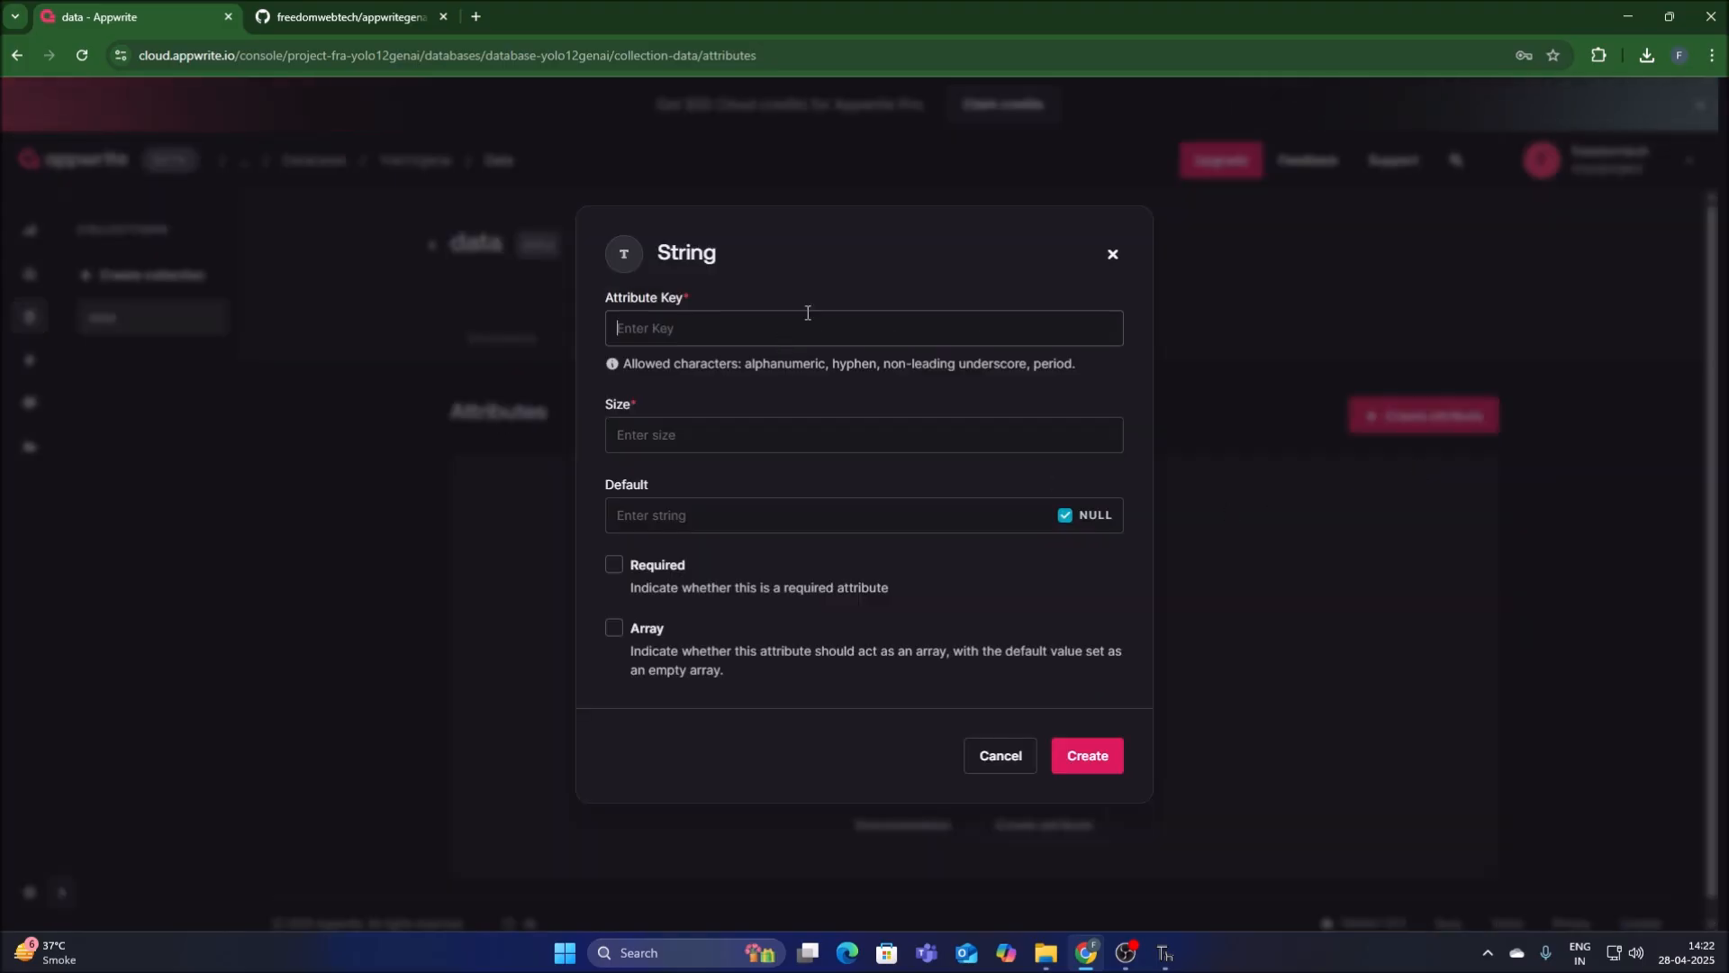
key(ctrl+v)
text(100)
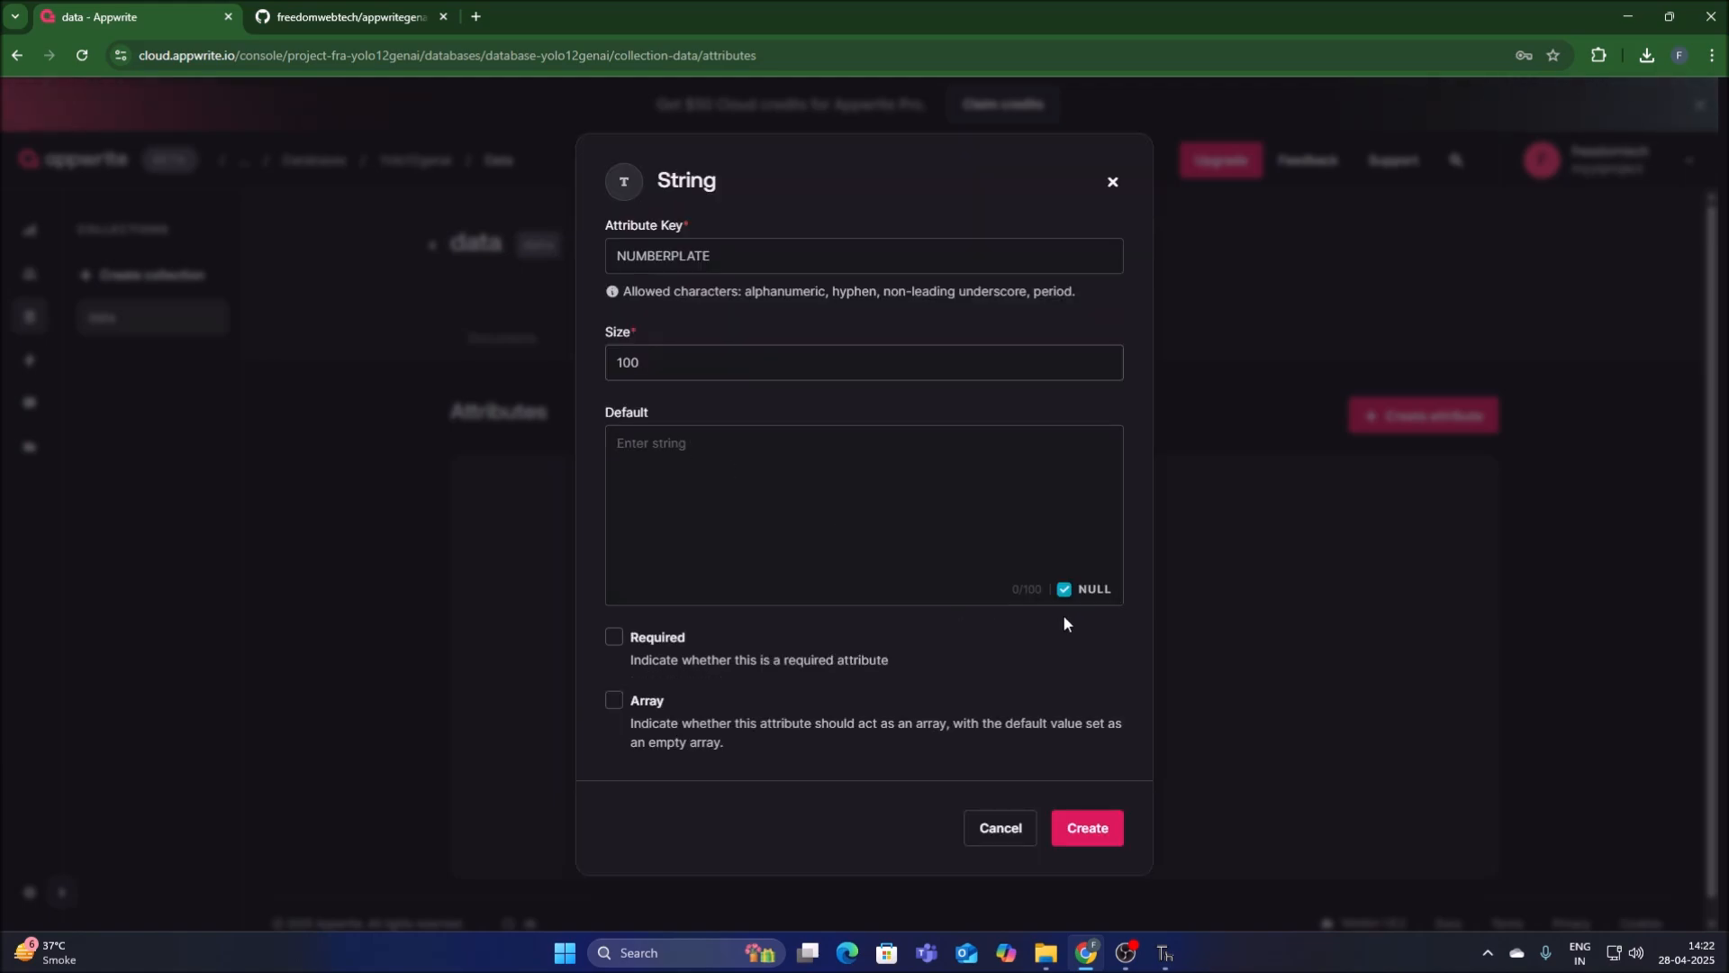
click(1063, 591)
click(1084, 833)
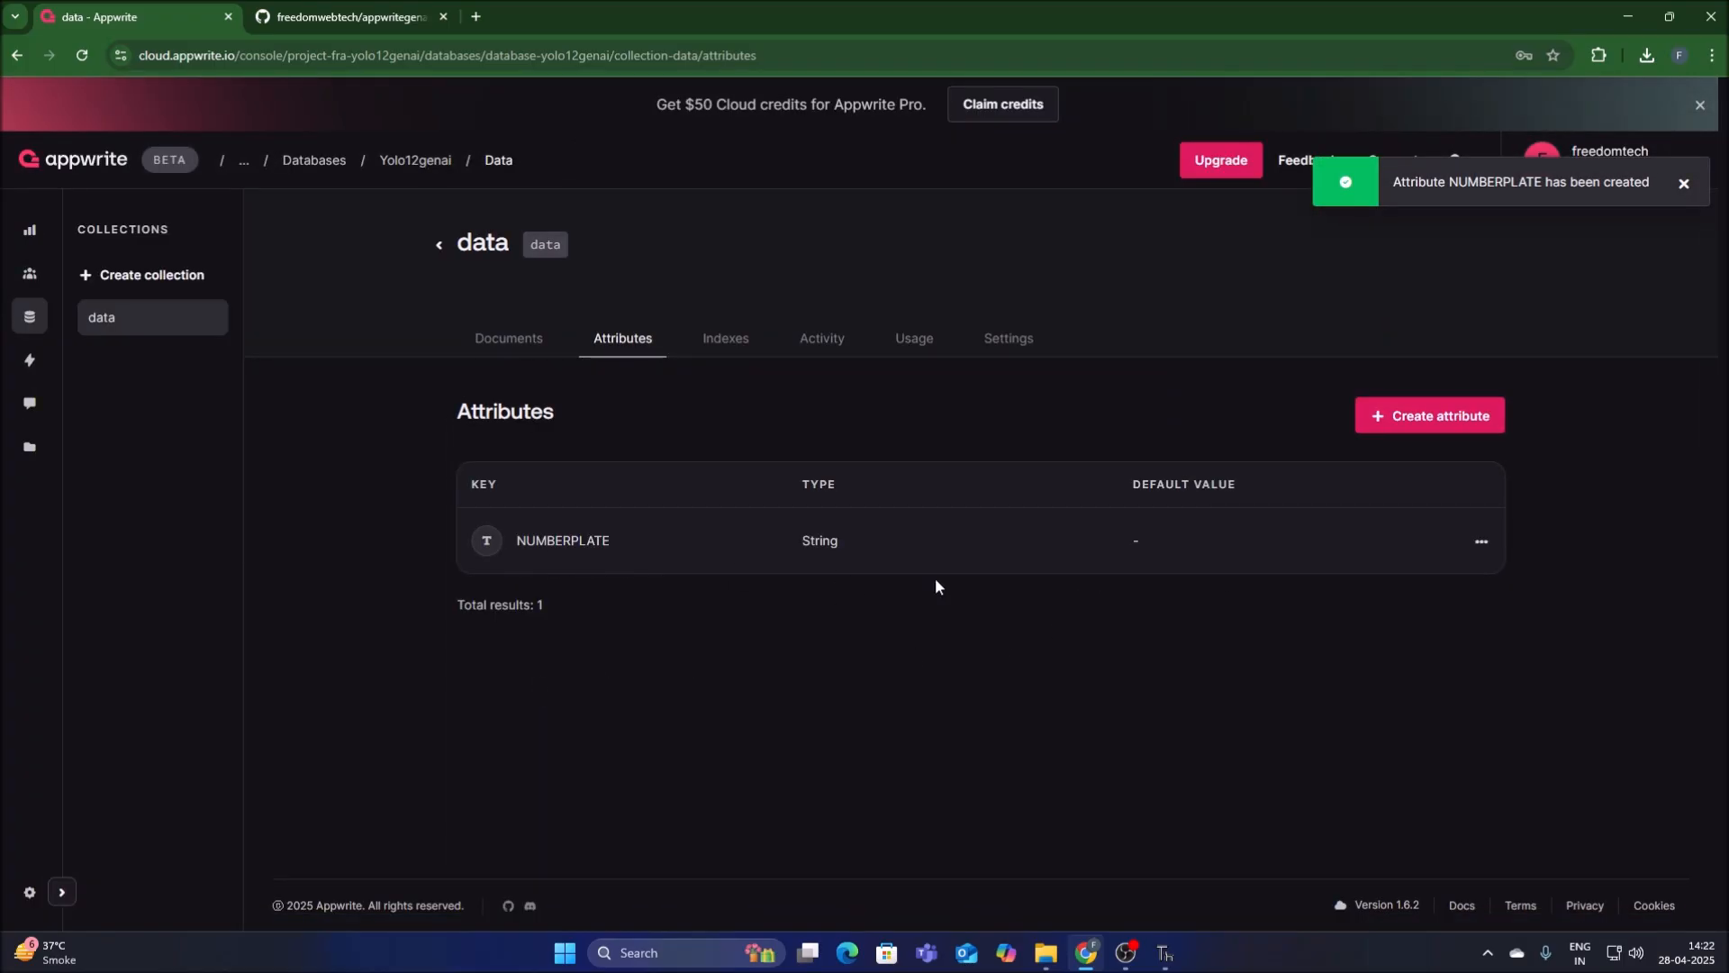
Copy DATE from testappwrite.py in Thonny and create a String attribute with that key, size 100 and NULL default cleared in Appwrite.
click(1396, 418)
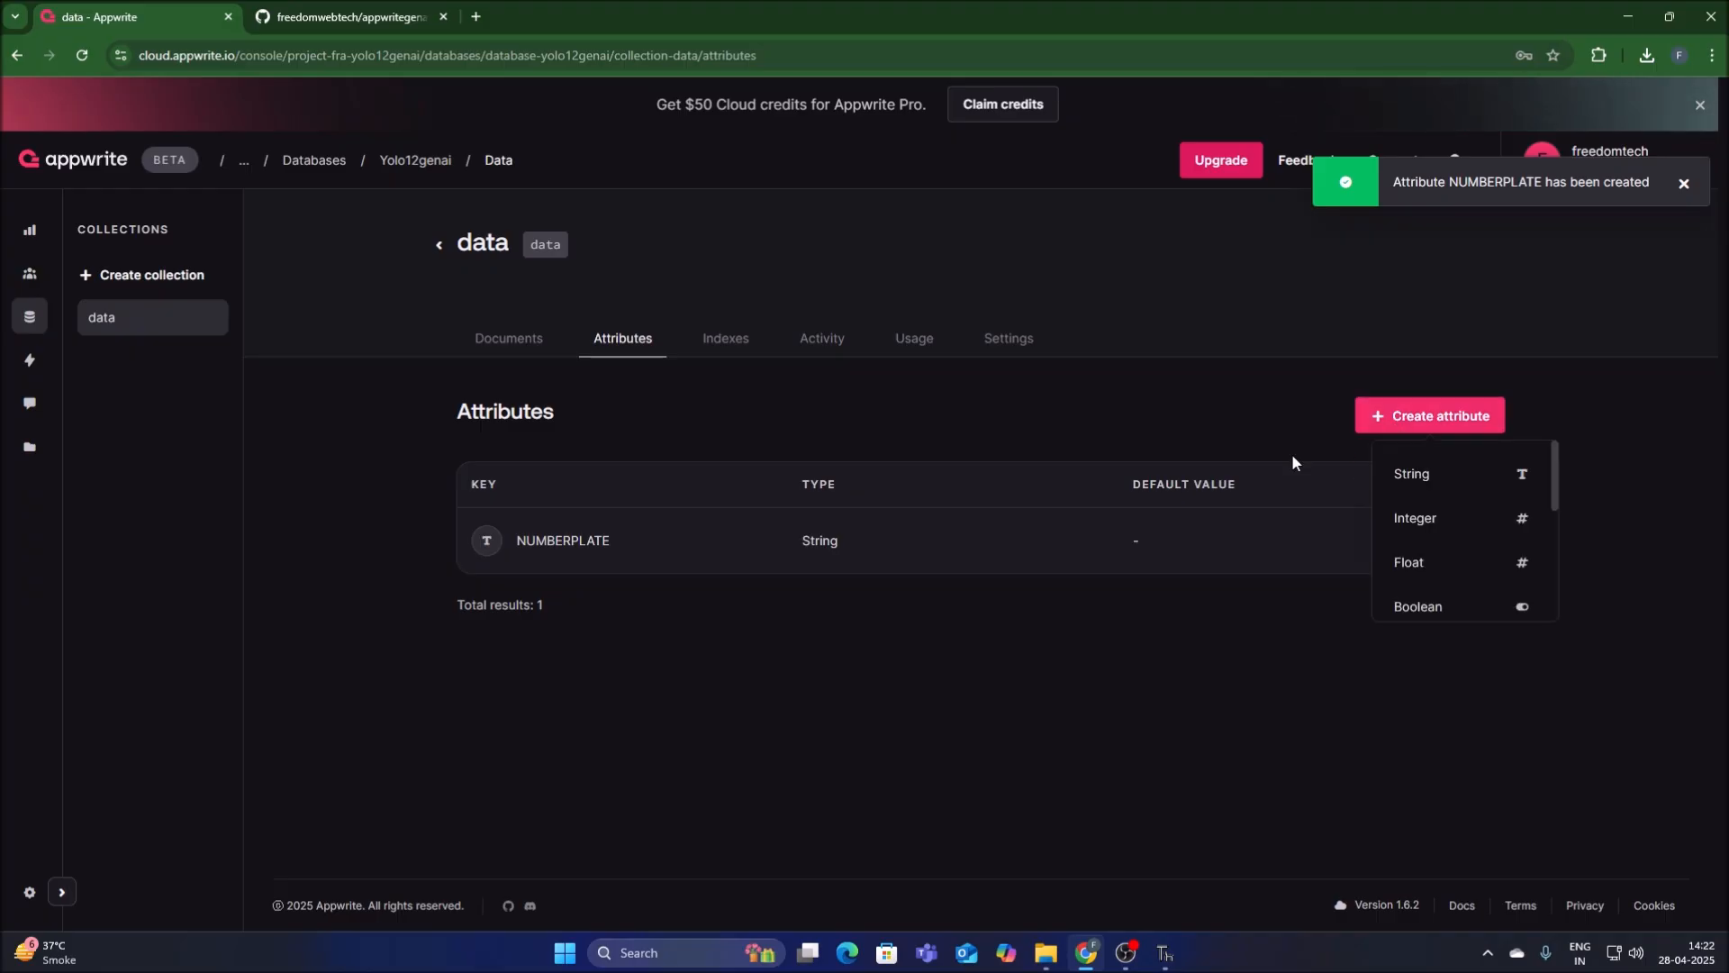
click(1435, 470)
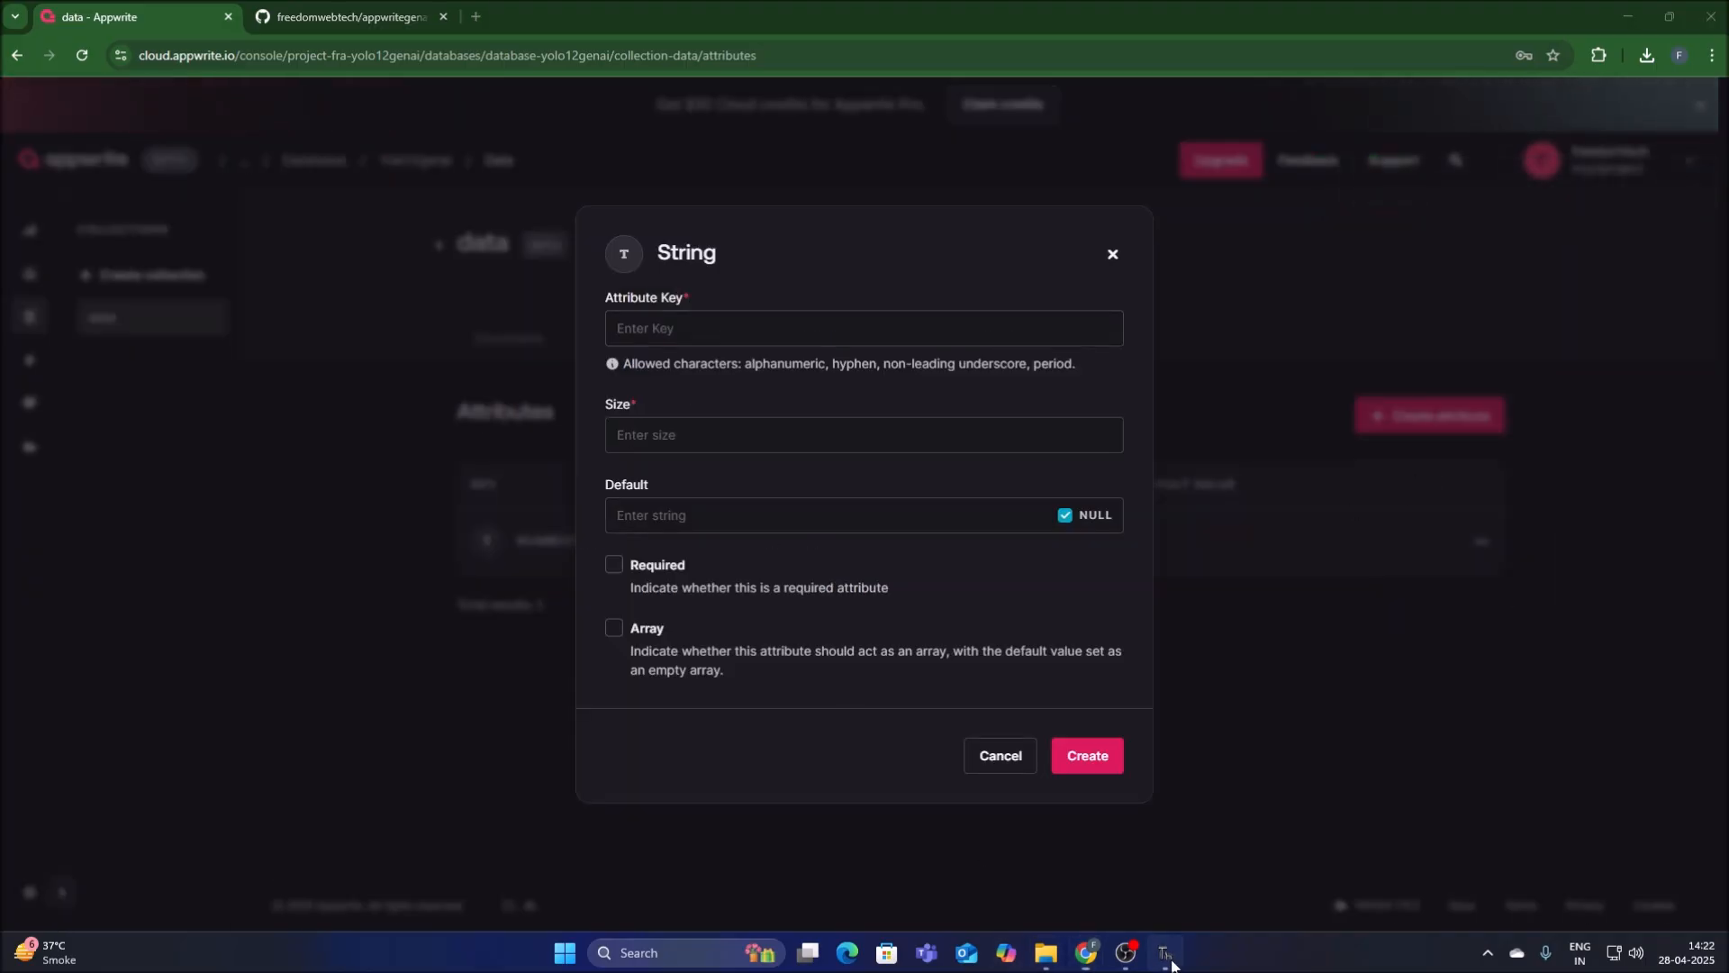
click(1167, 956)
drag(159, 516, 203, 517)
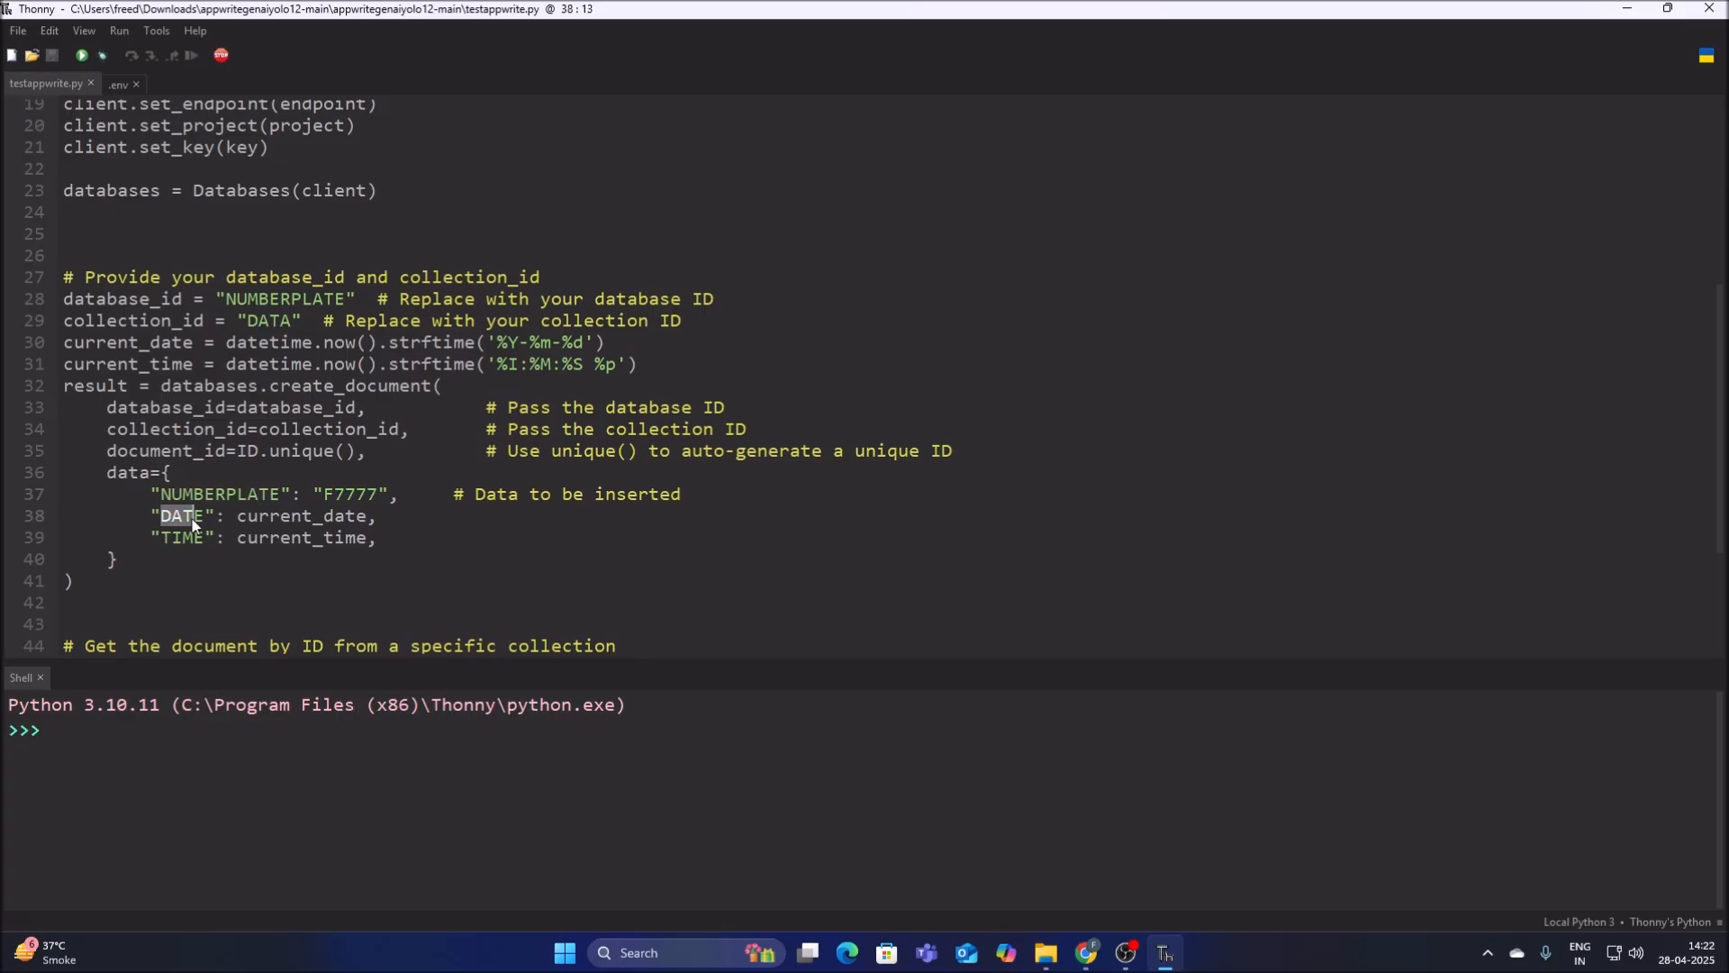
right_click(199, 520)
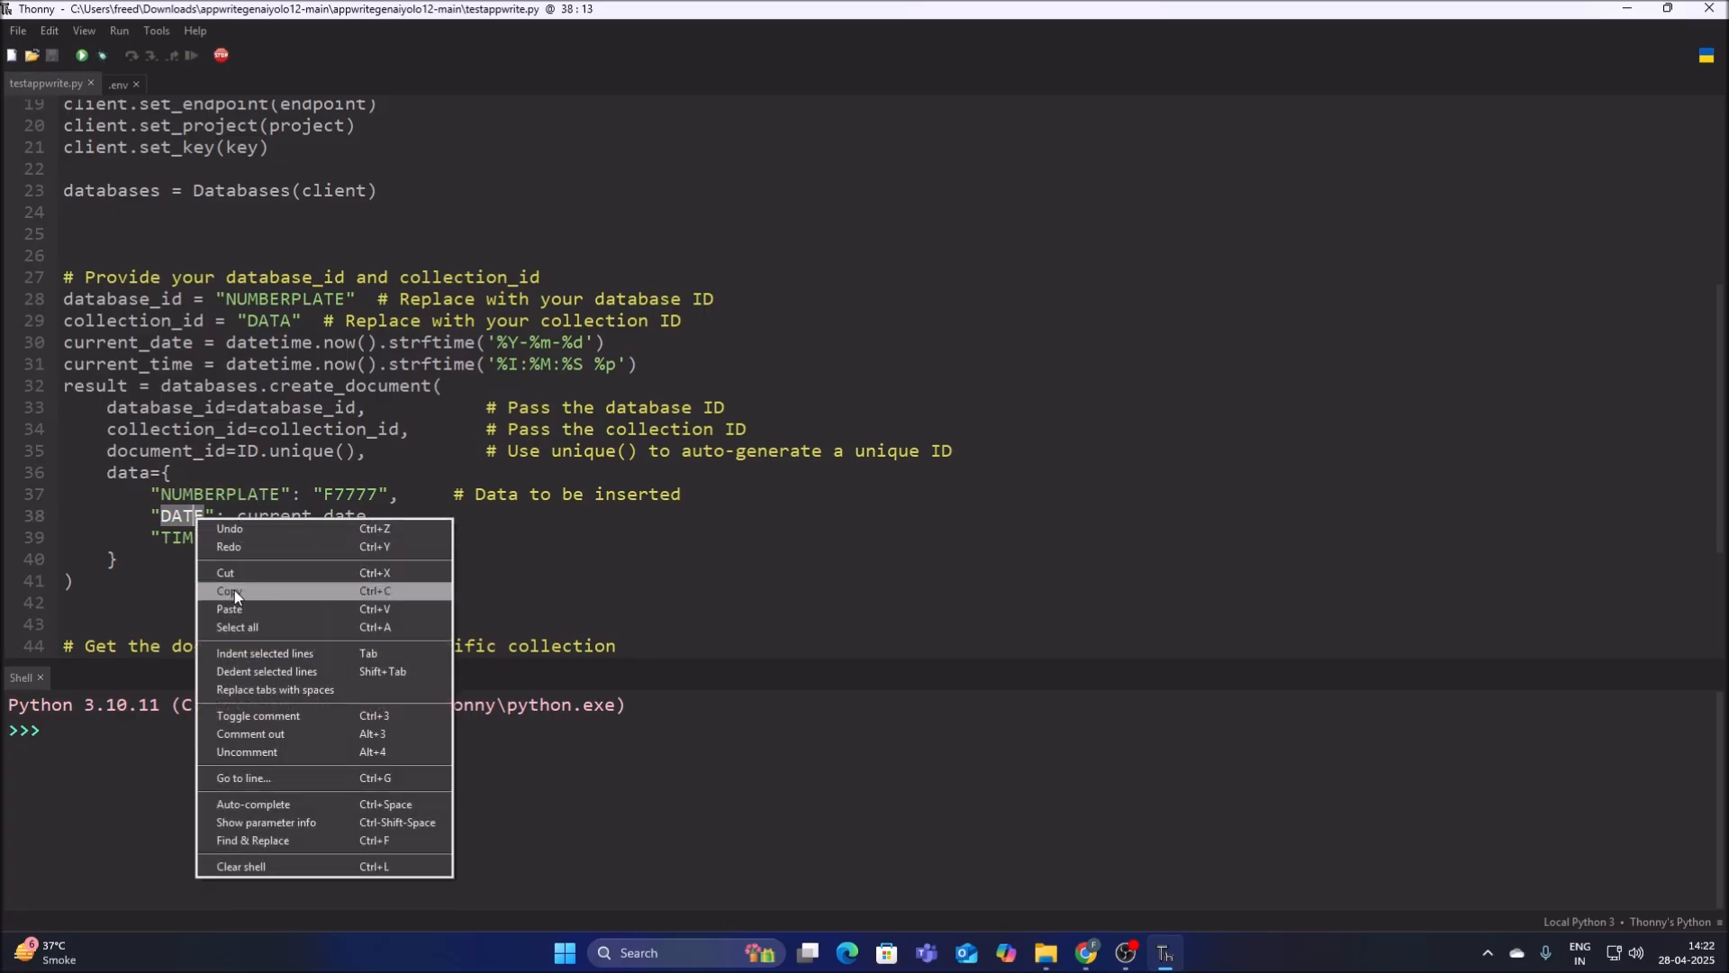
click(234, 591)
click(1088, 953)
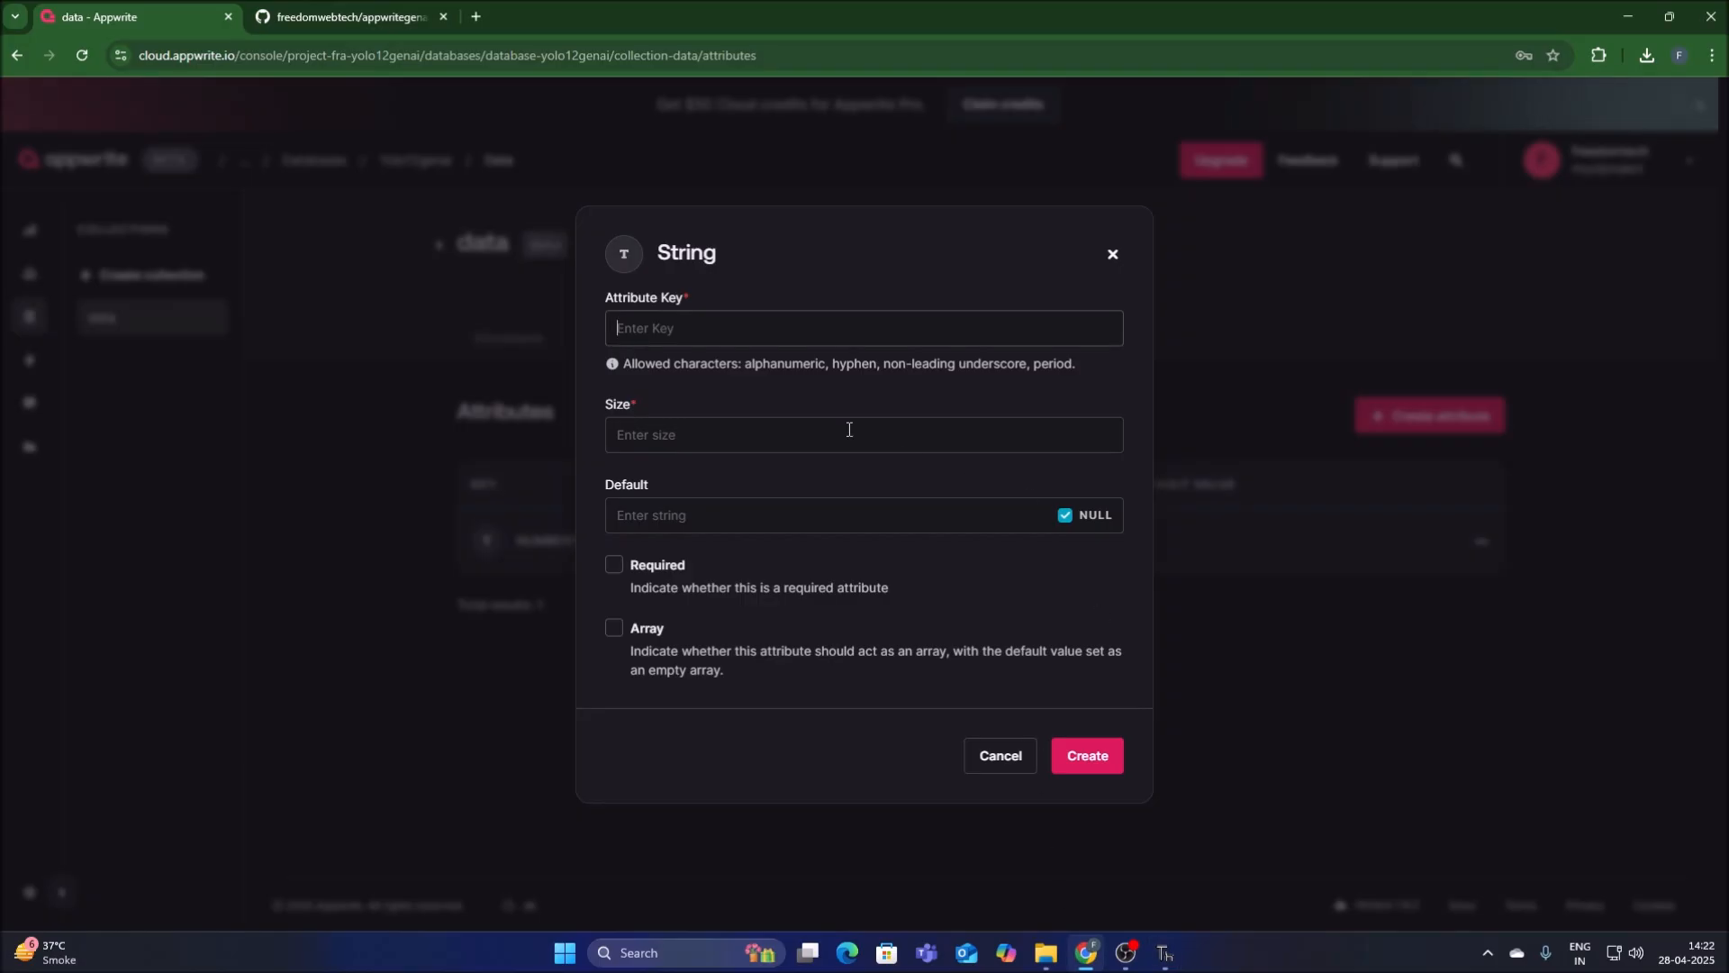
key(ctrl+v)
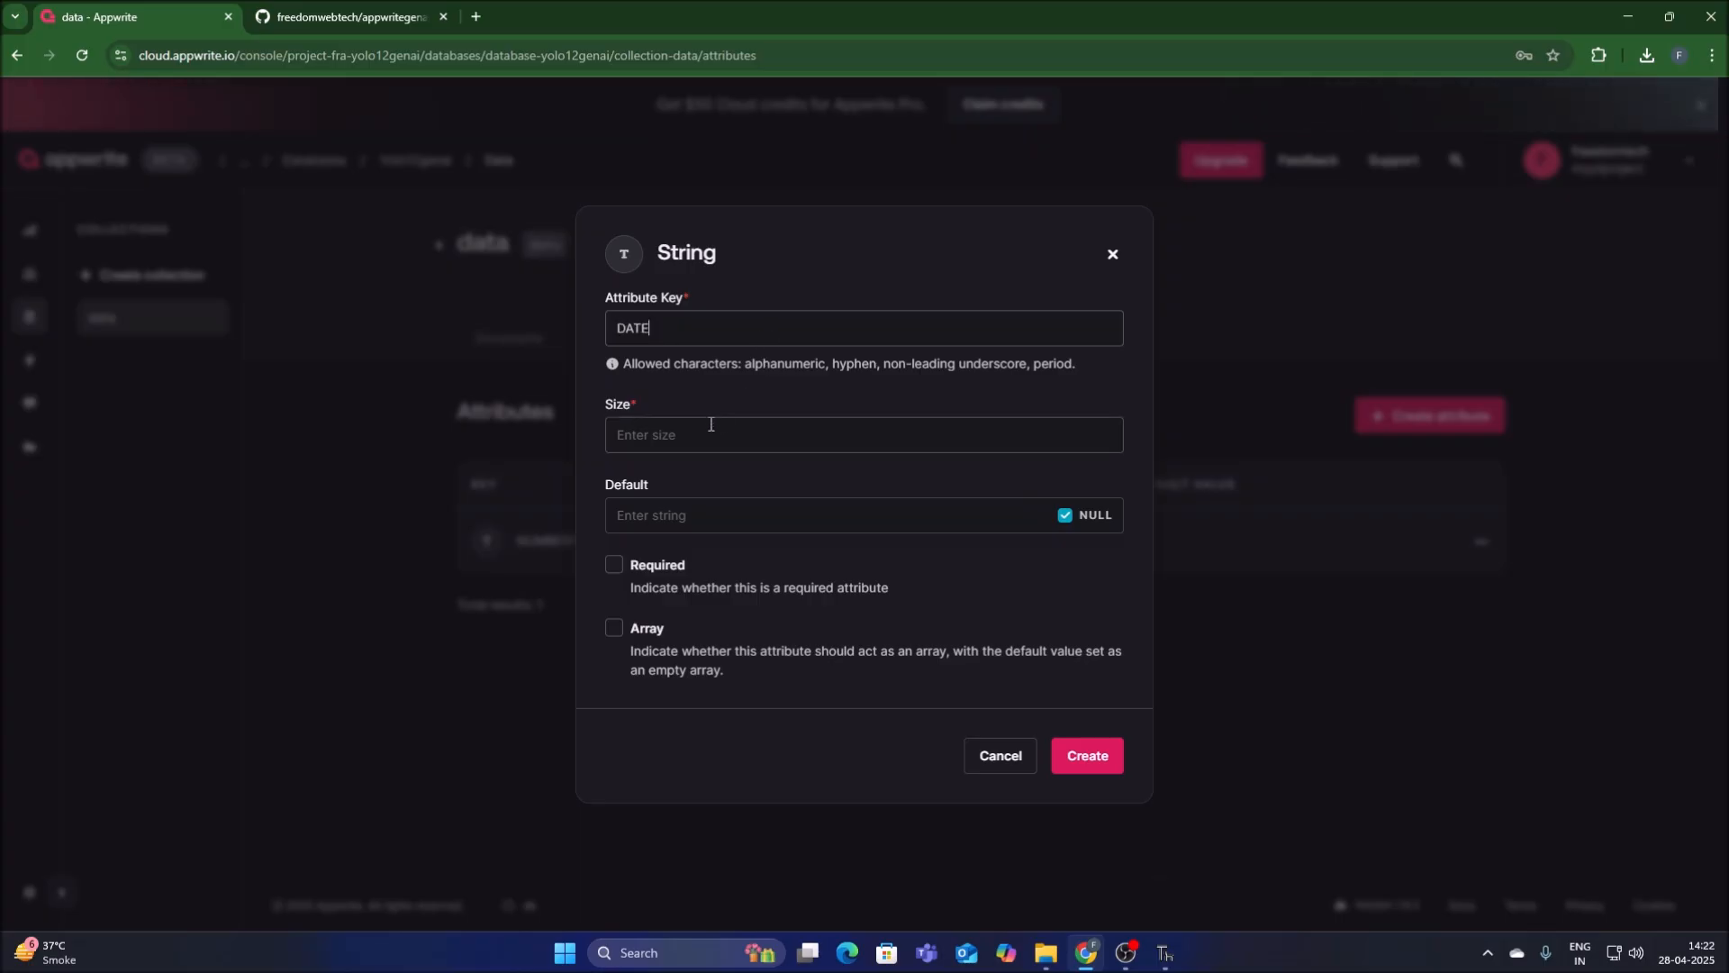
text(100)
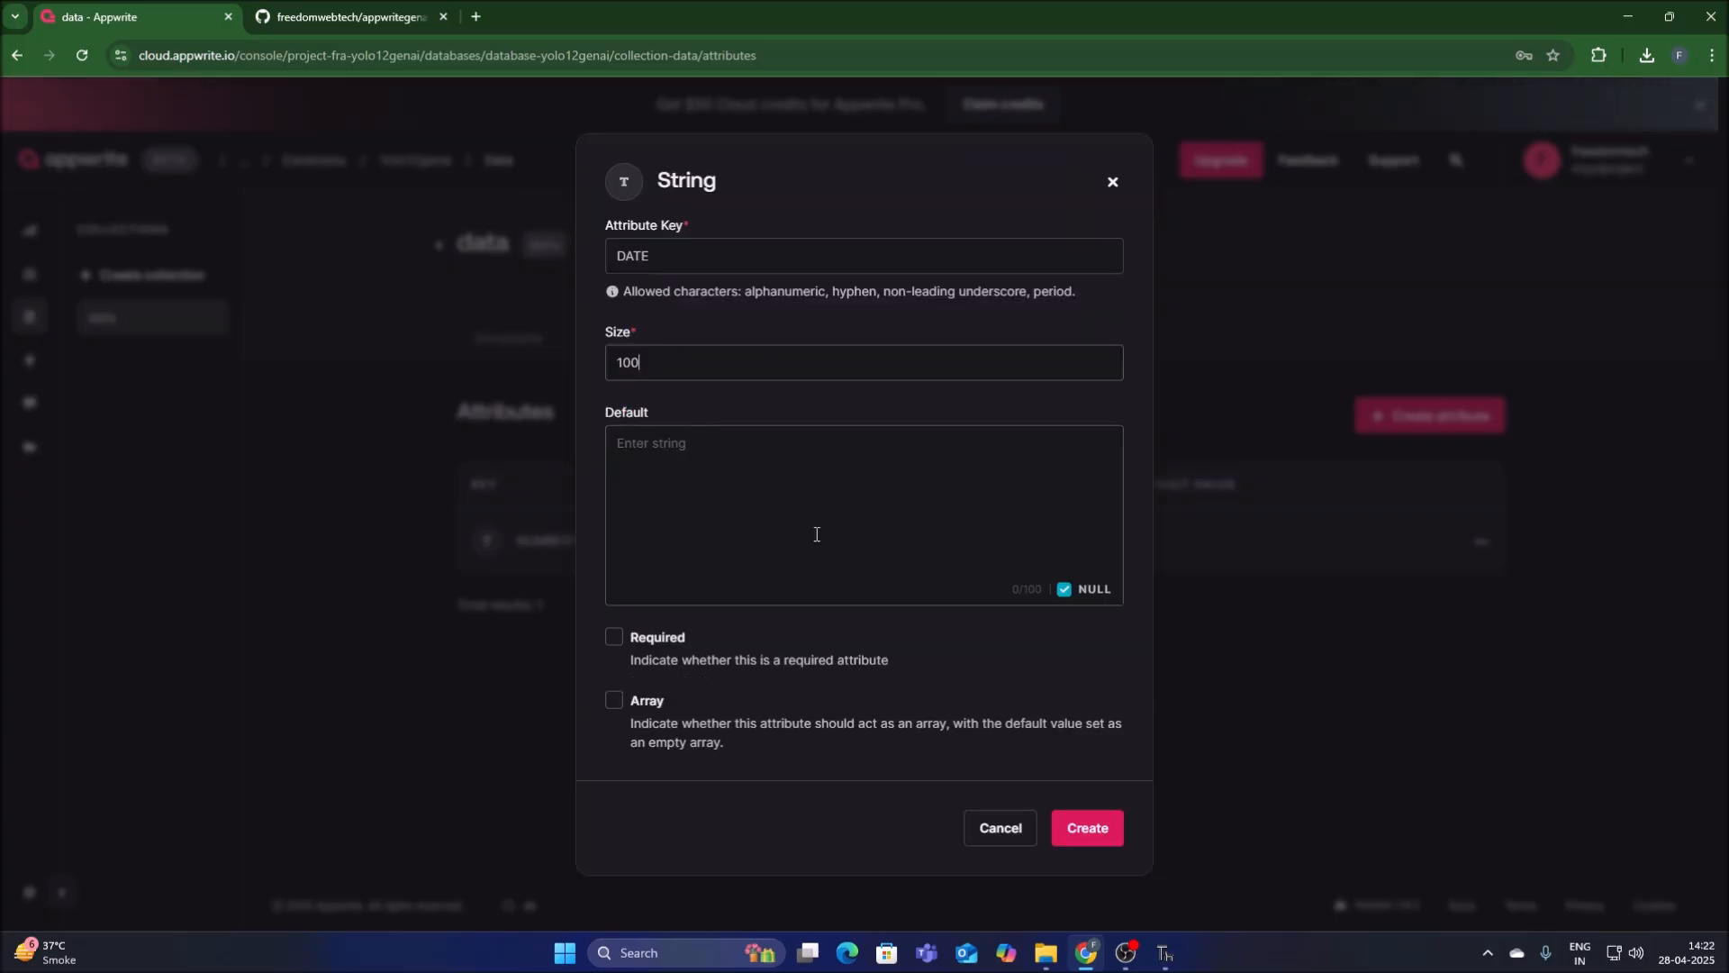
click(1065, 590)
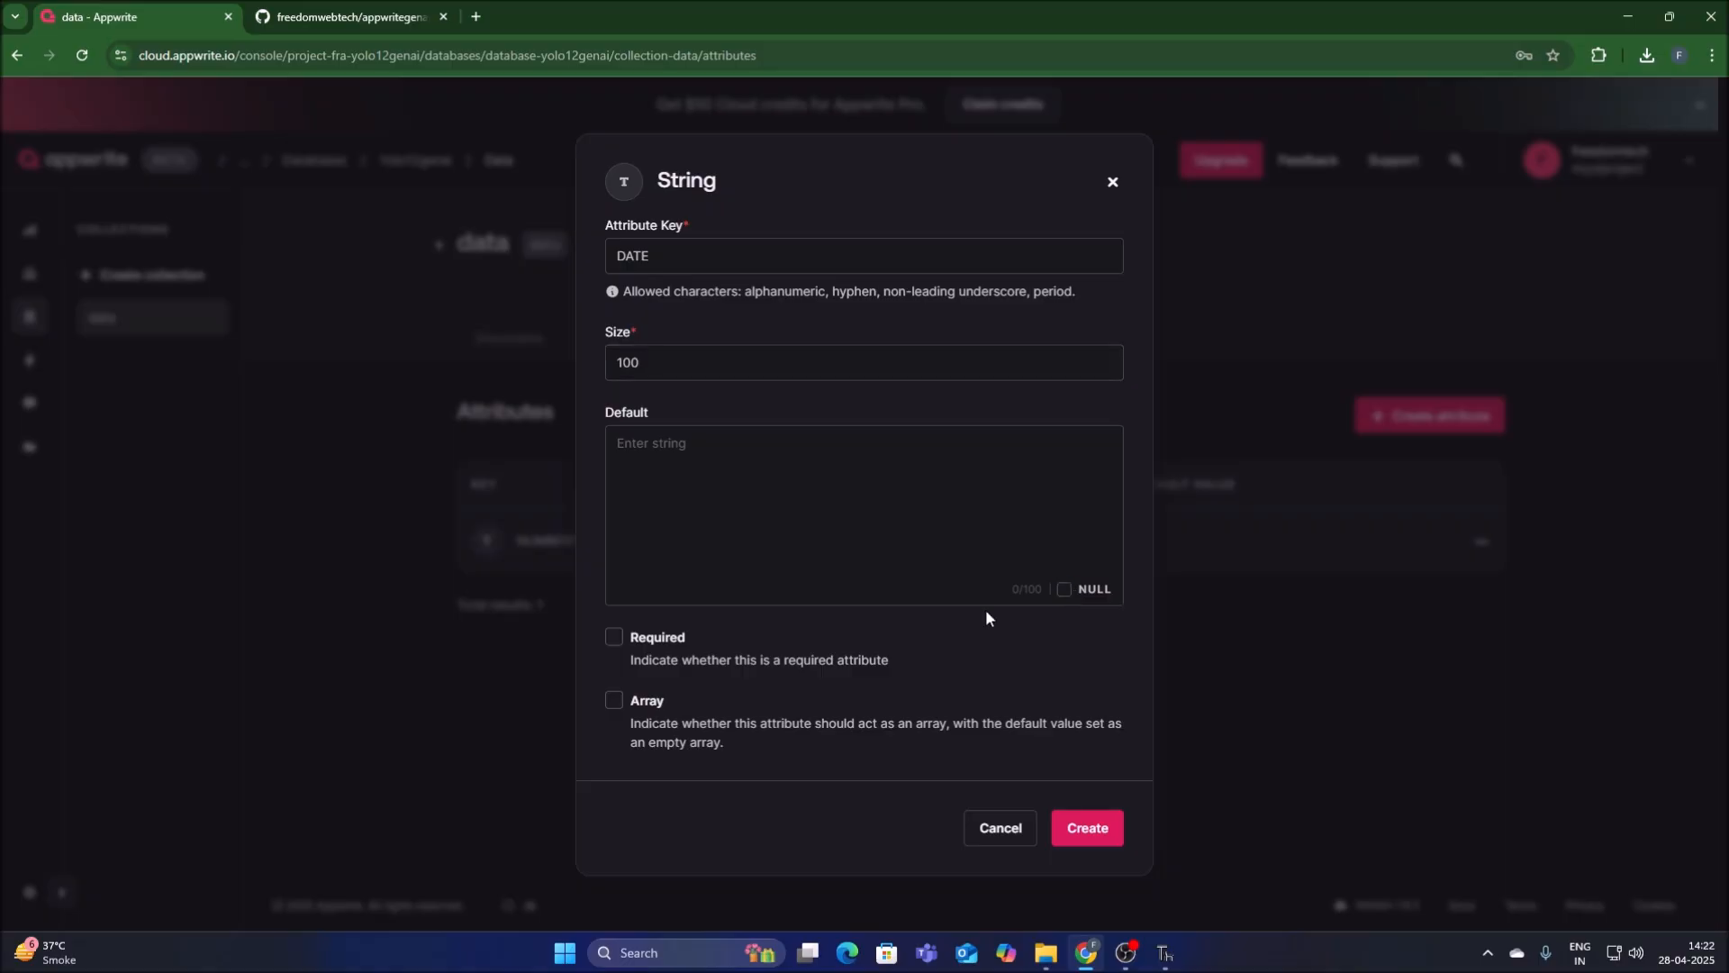
click(1068, 839)
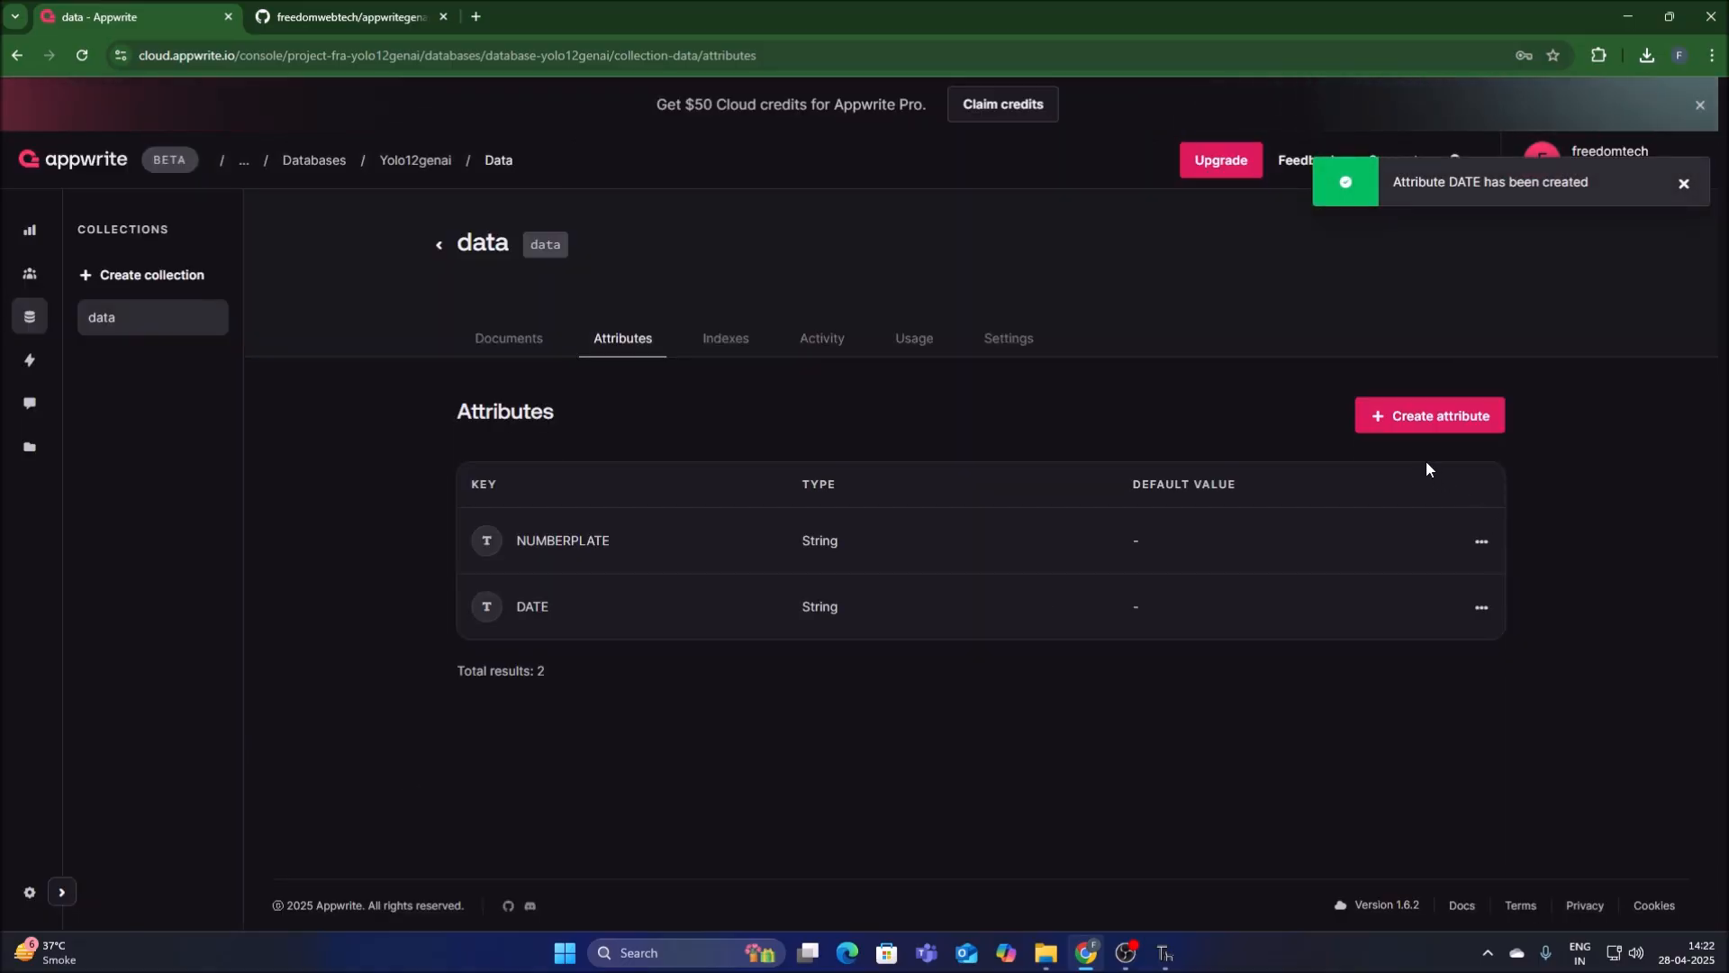
Copy TIME from testappwrite.py in Thonny and create a String attribute with that key, size 100 and NULL default cleared in Appwrite.
click(1388, 425)
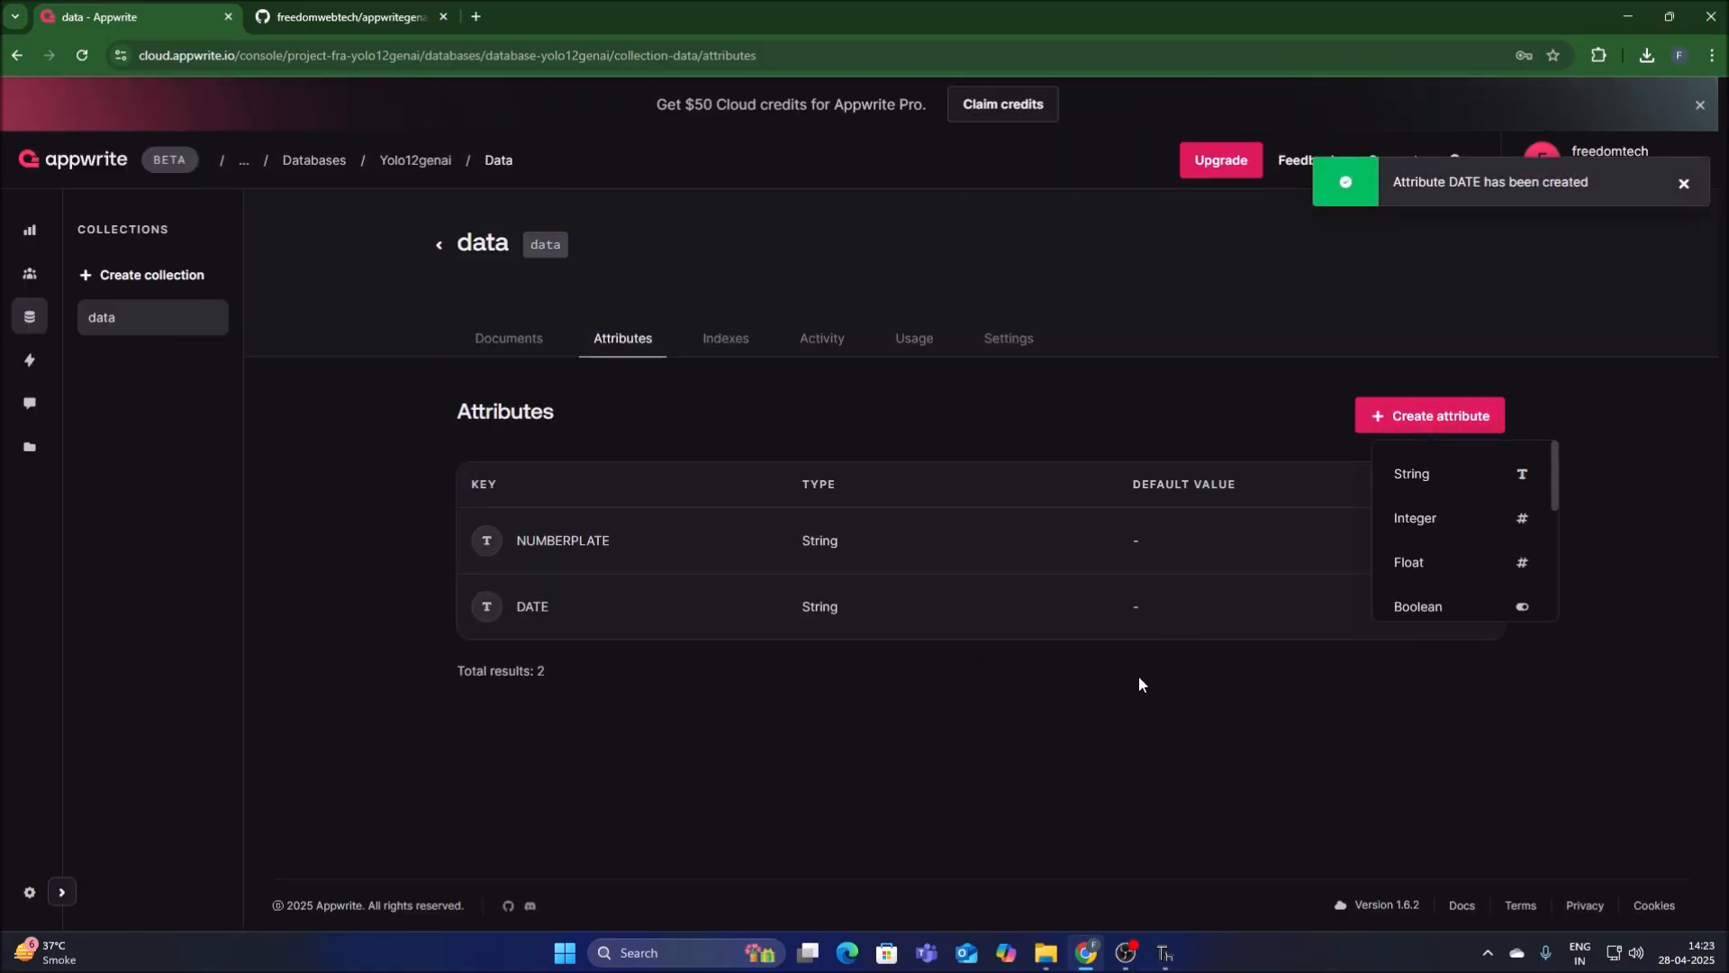
click(1410, 477)
click(1164, 953)
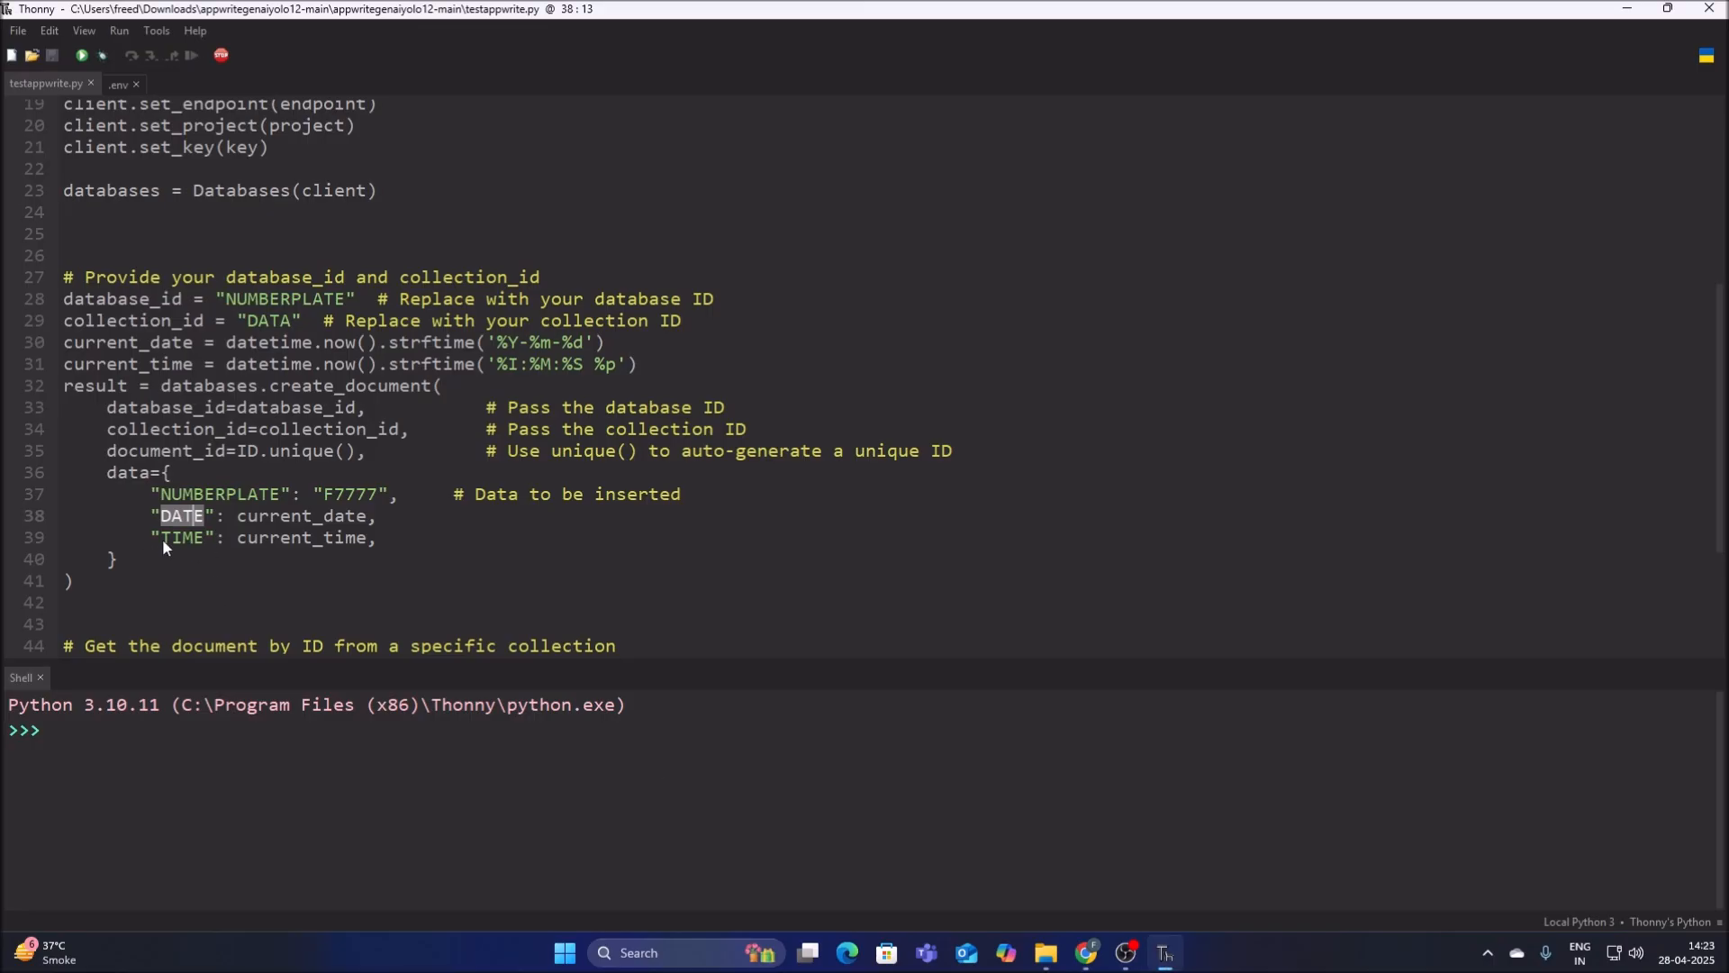
right_click(191, 530)
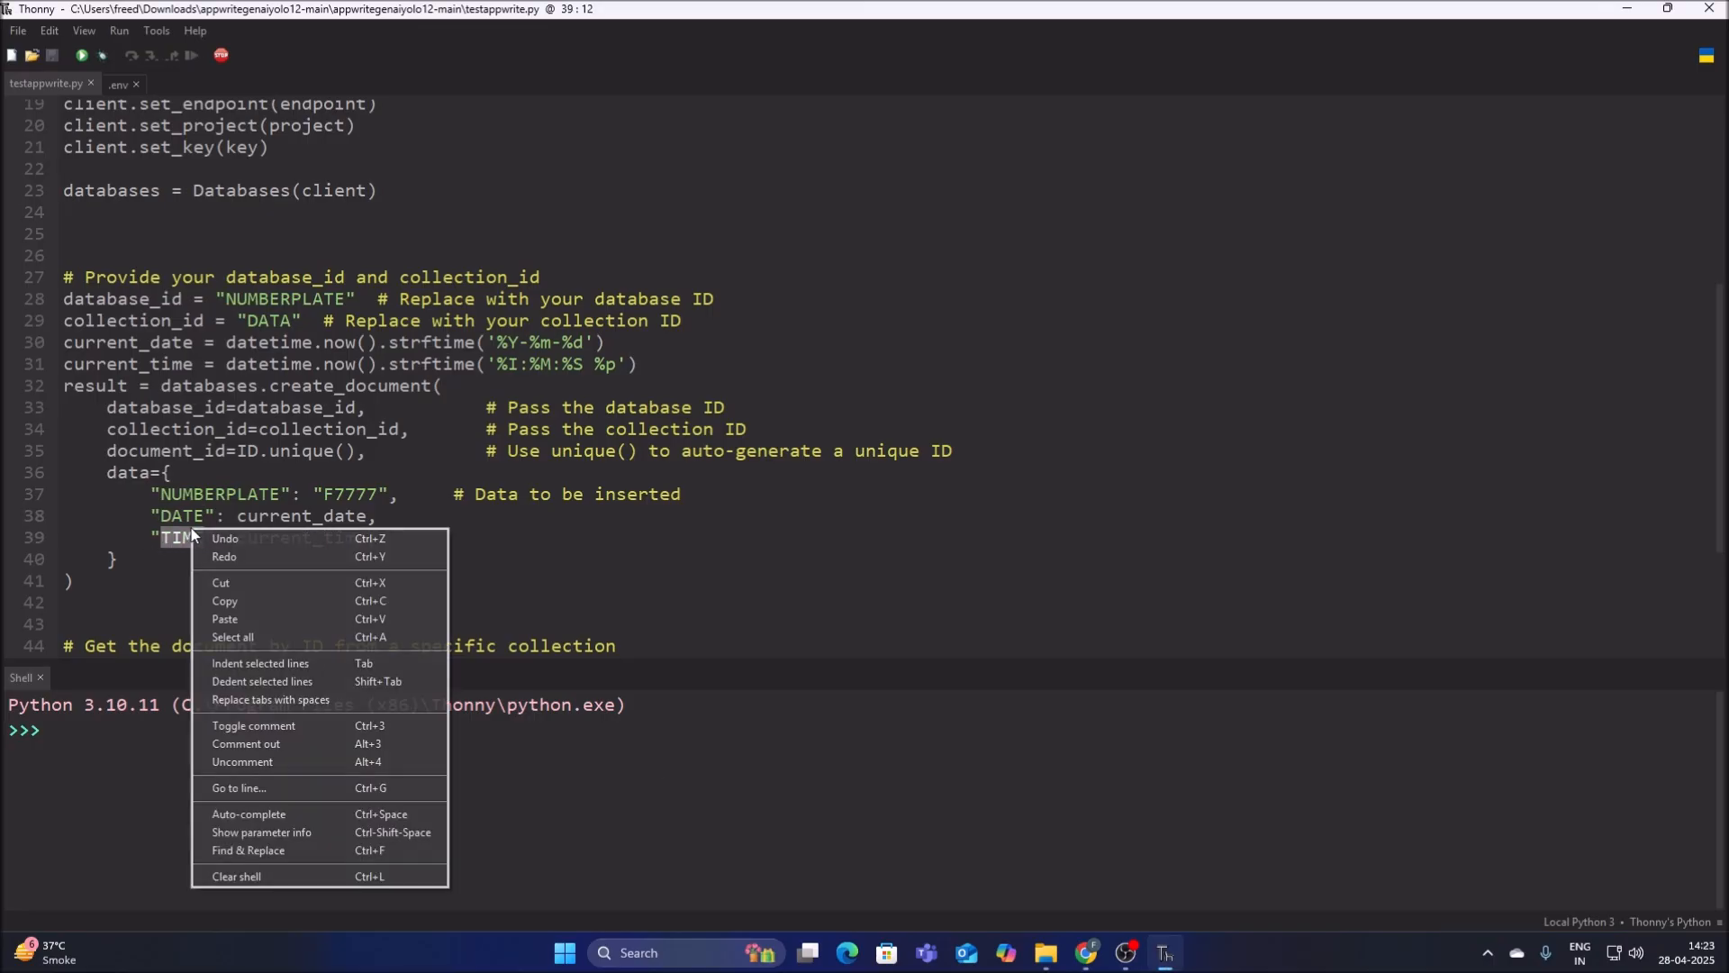
click(230, 597)
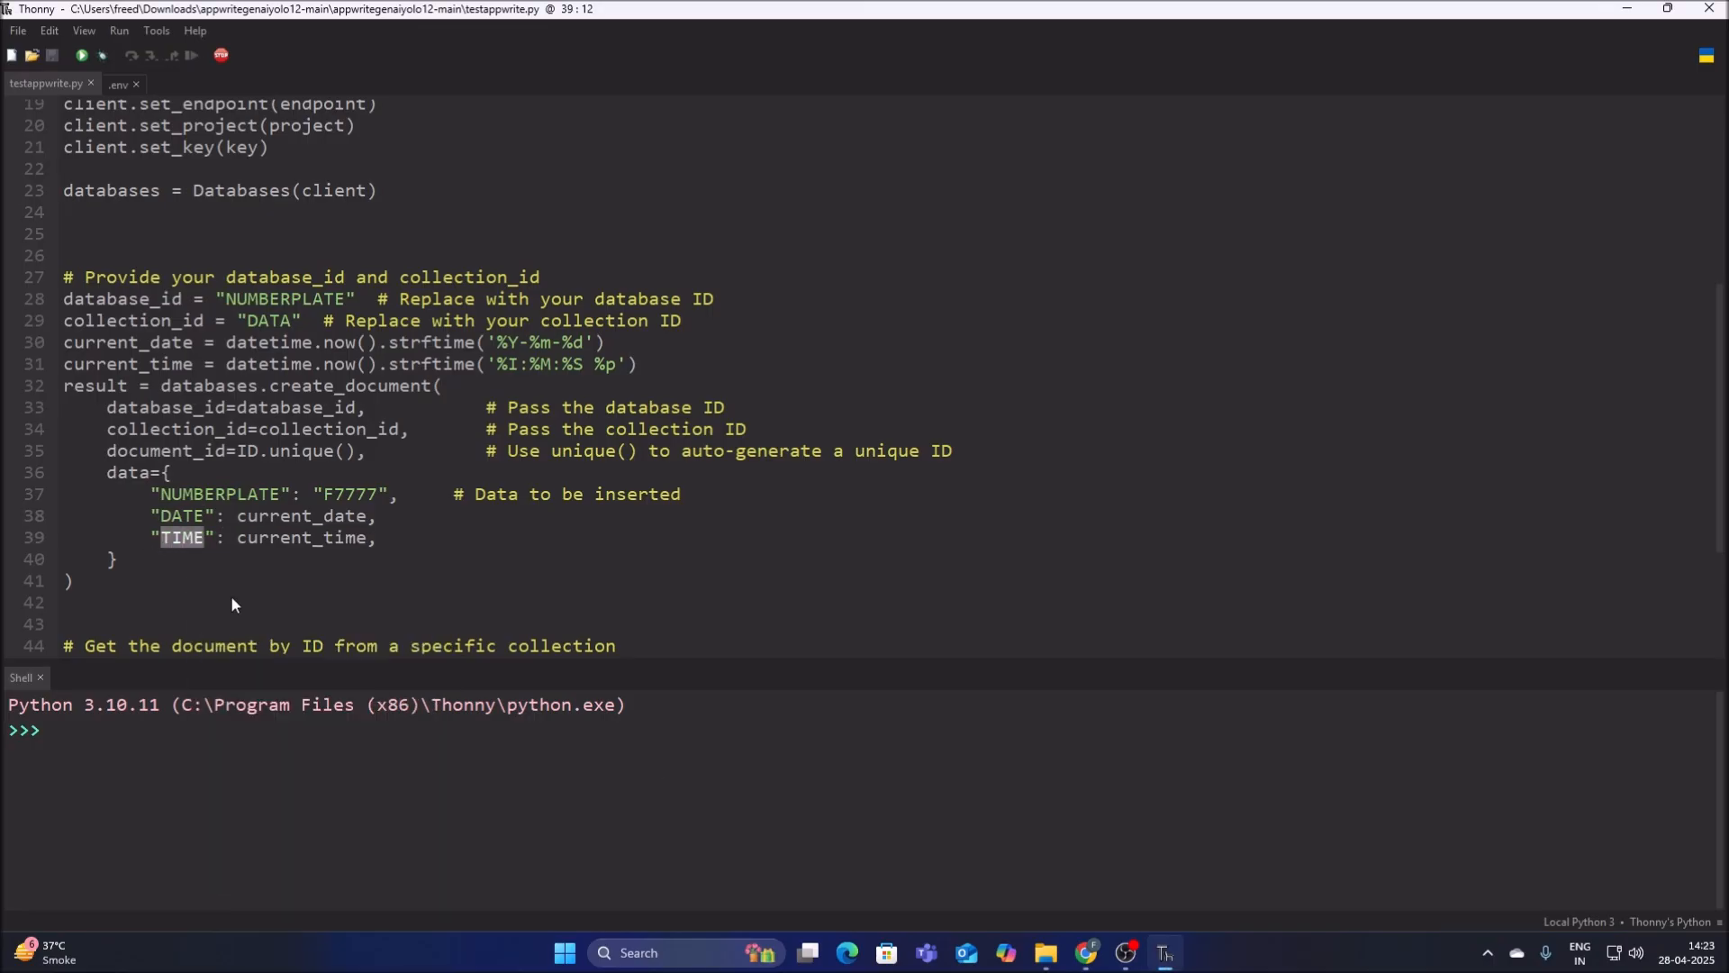
click(1086, 953)
click(726, 328)
key(ctrl+v)
text(100)
click(1063, 589)
click(1083, 824)
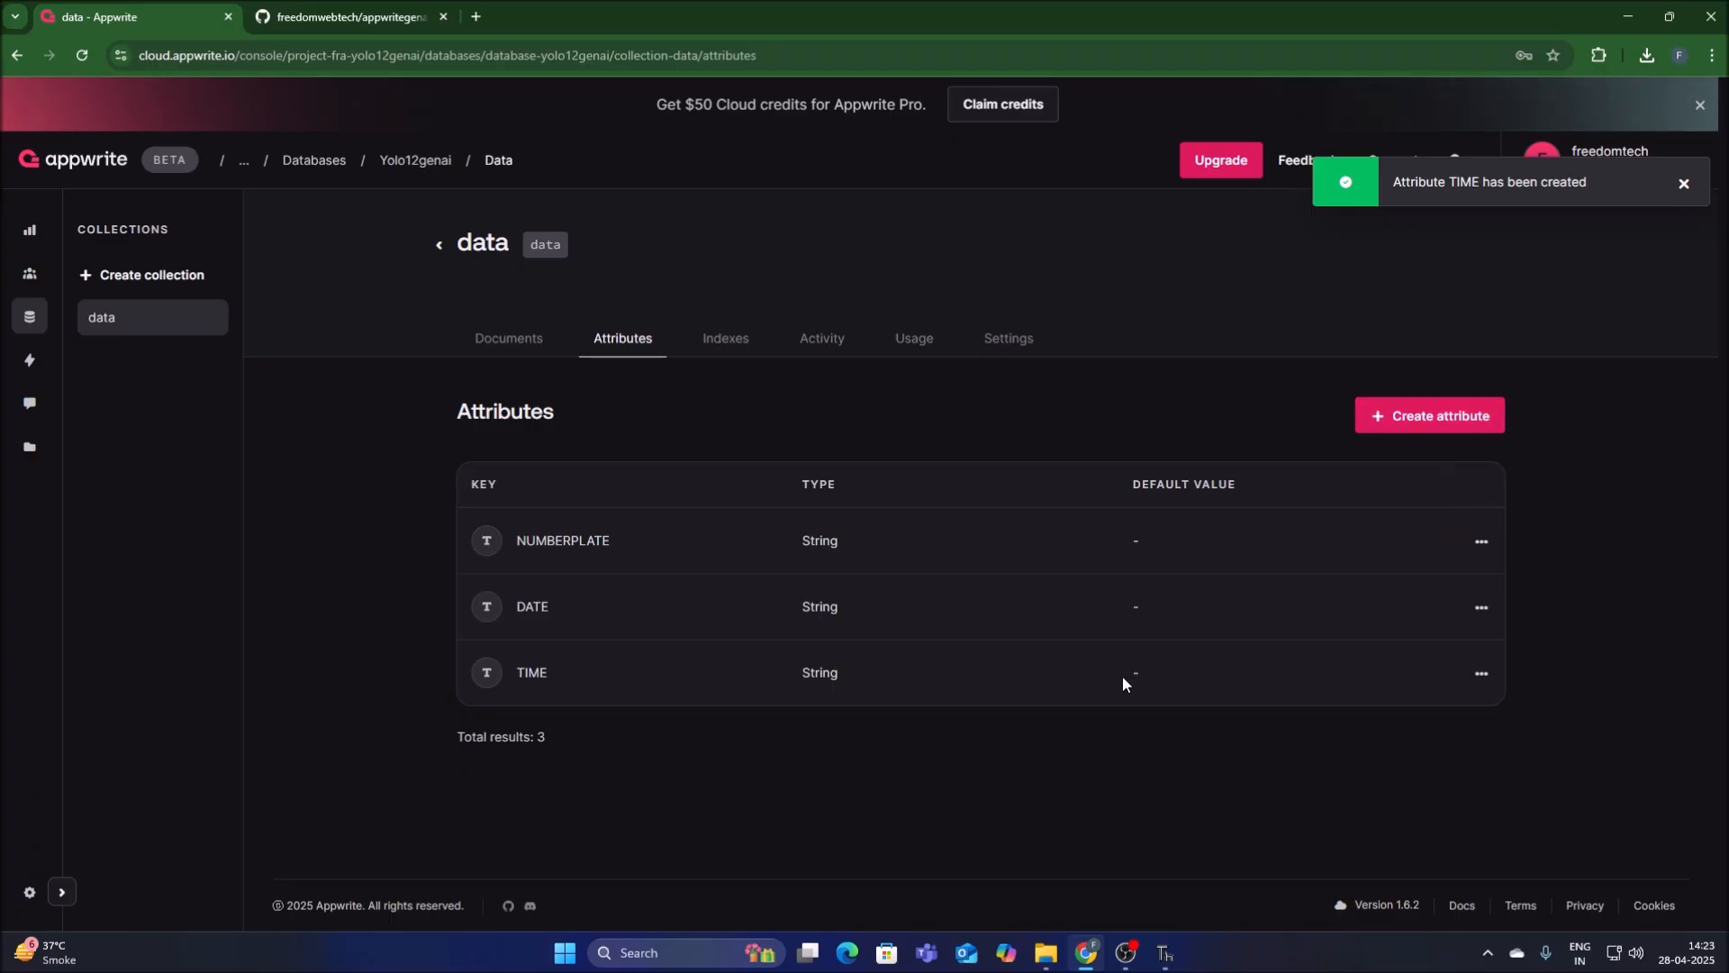
Check the database_id and collection_id lines of testappwrite.py in Thonny, and copy the yolo12genai database ID from Appwrite's database list in Chrome.
click(1164, 953)
drag(63, 304, 176, 300)
click(113, 326)
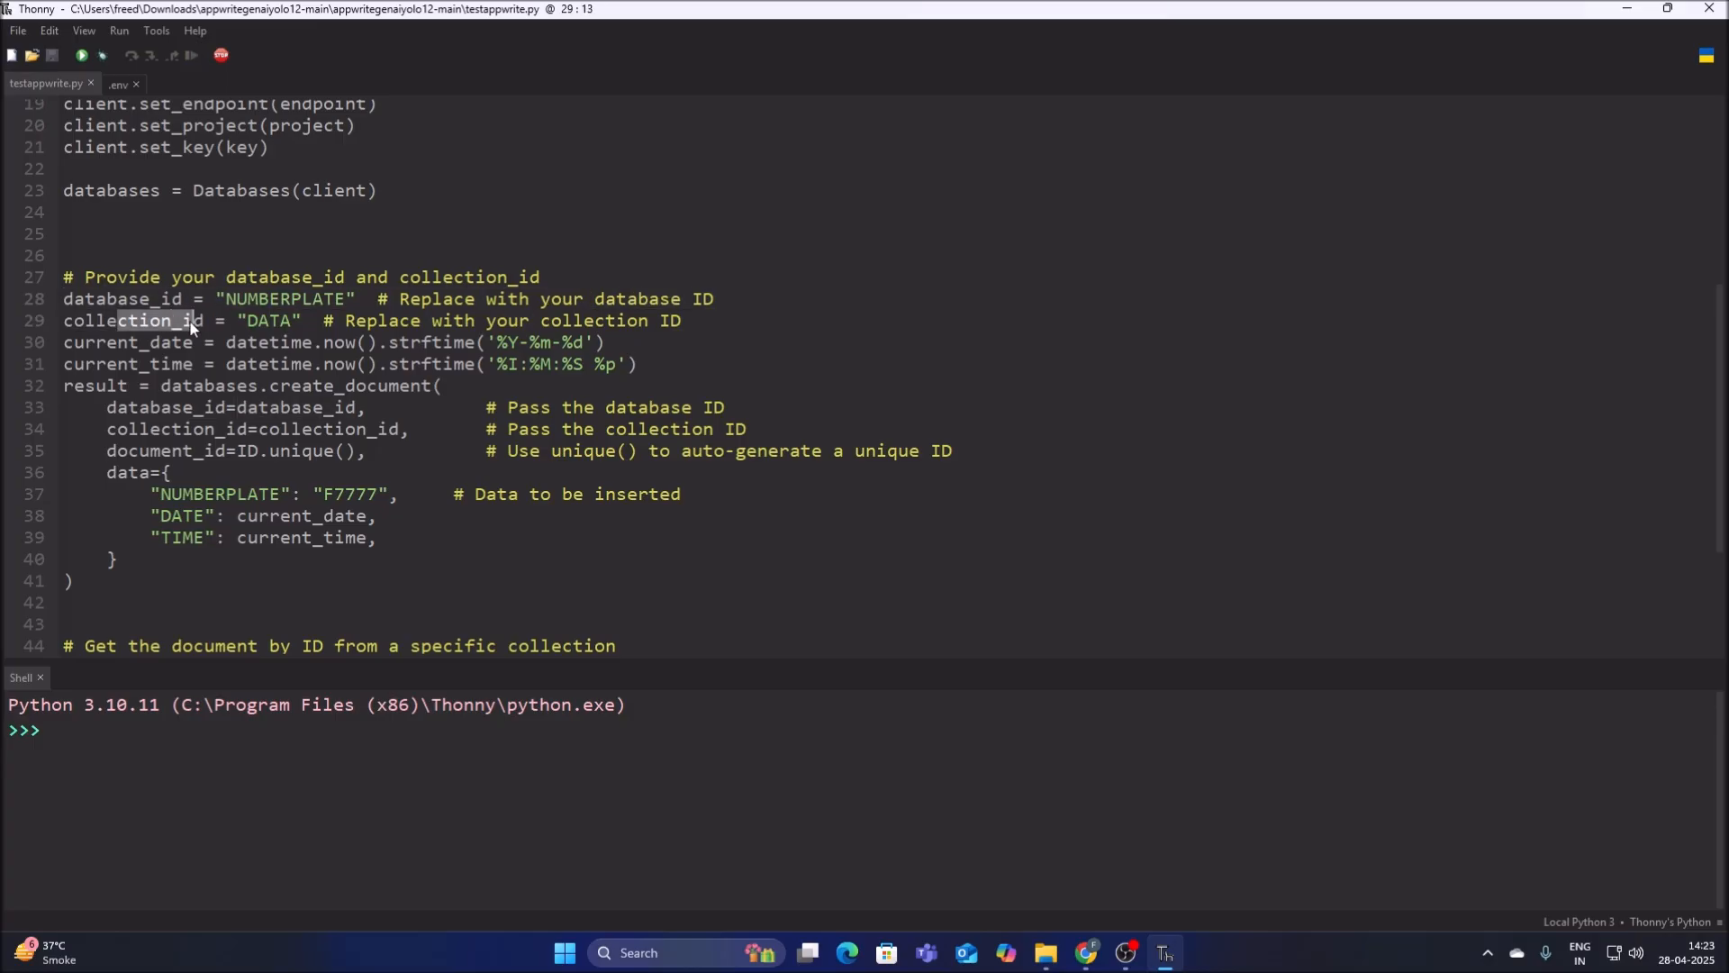
click(1086, 952)
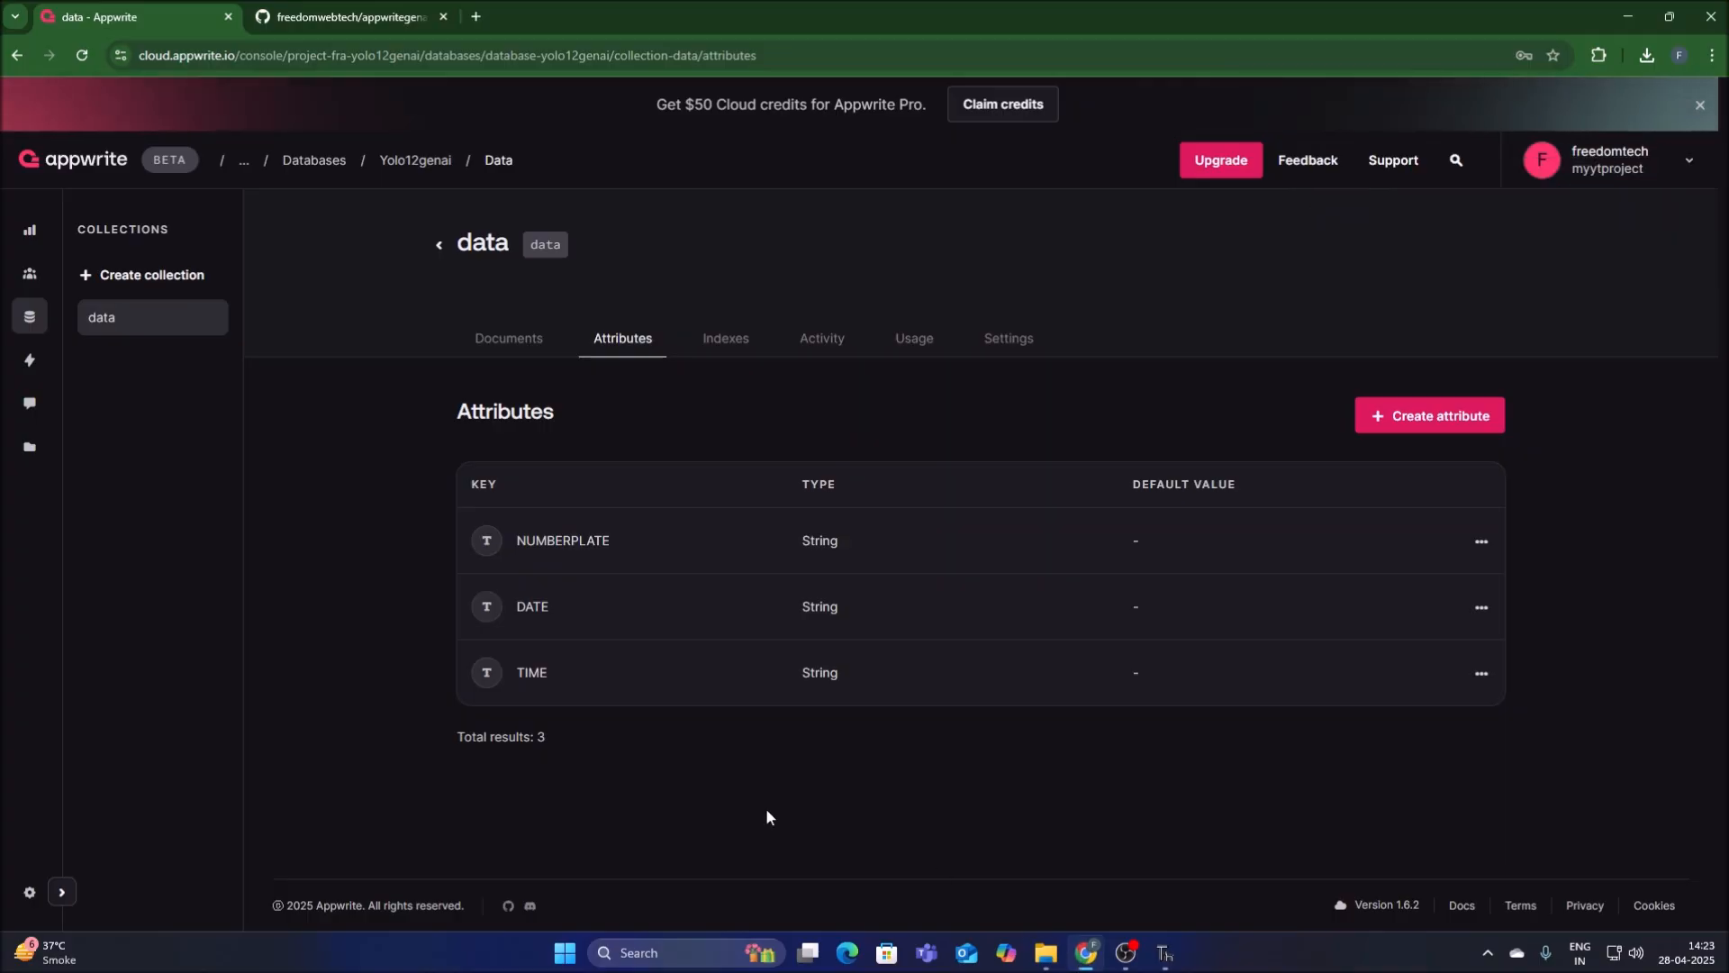
click(17, 330)
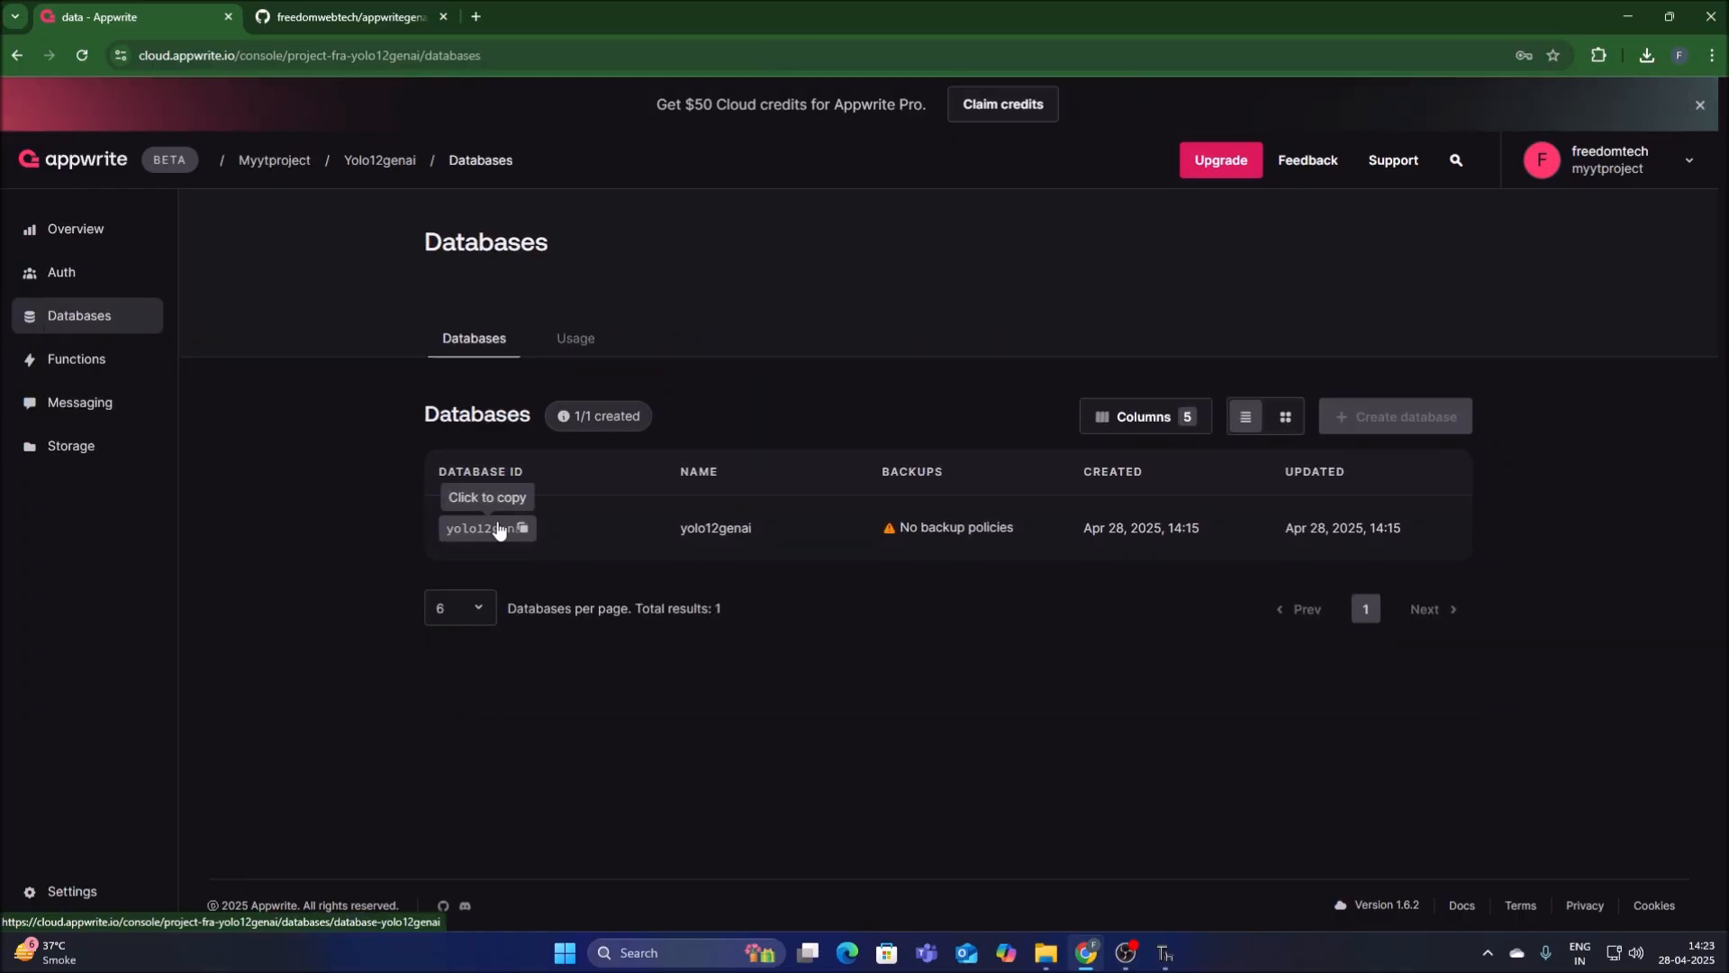
drag(451, 479, 531, 474)
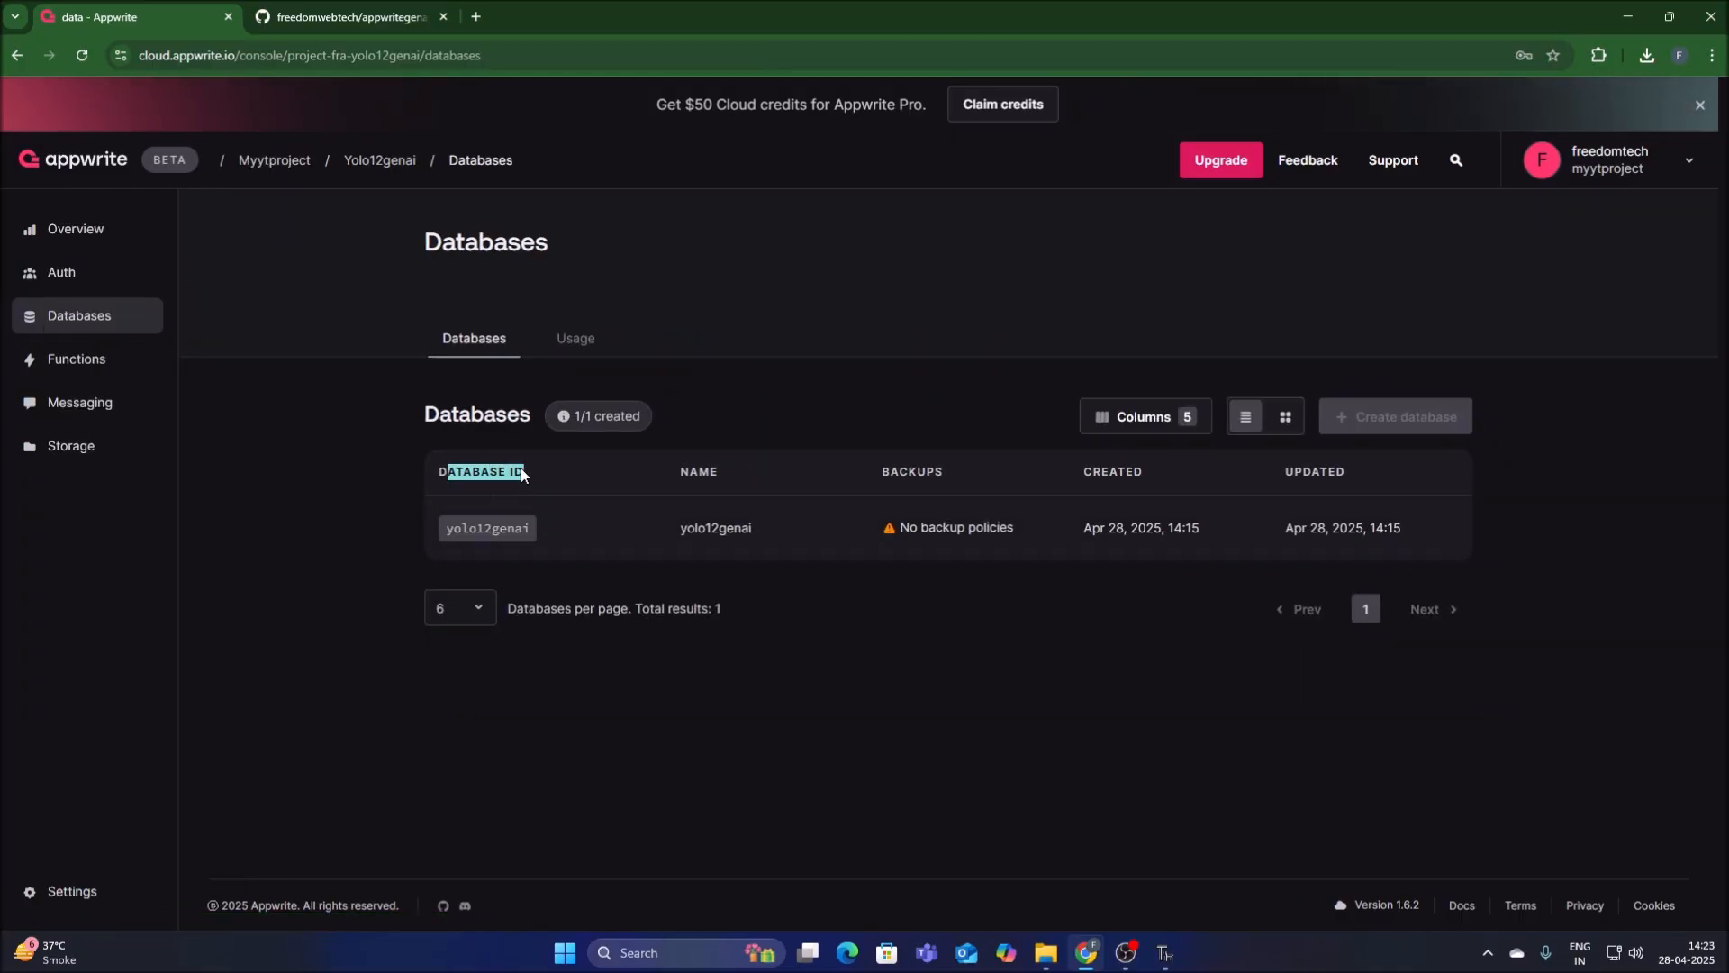
click(524, 533)
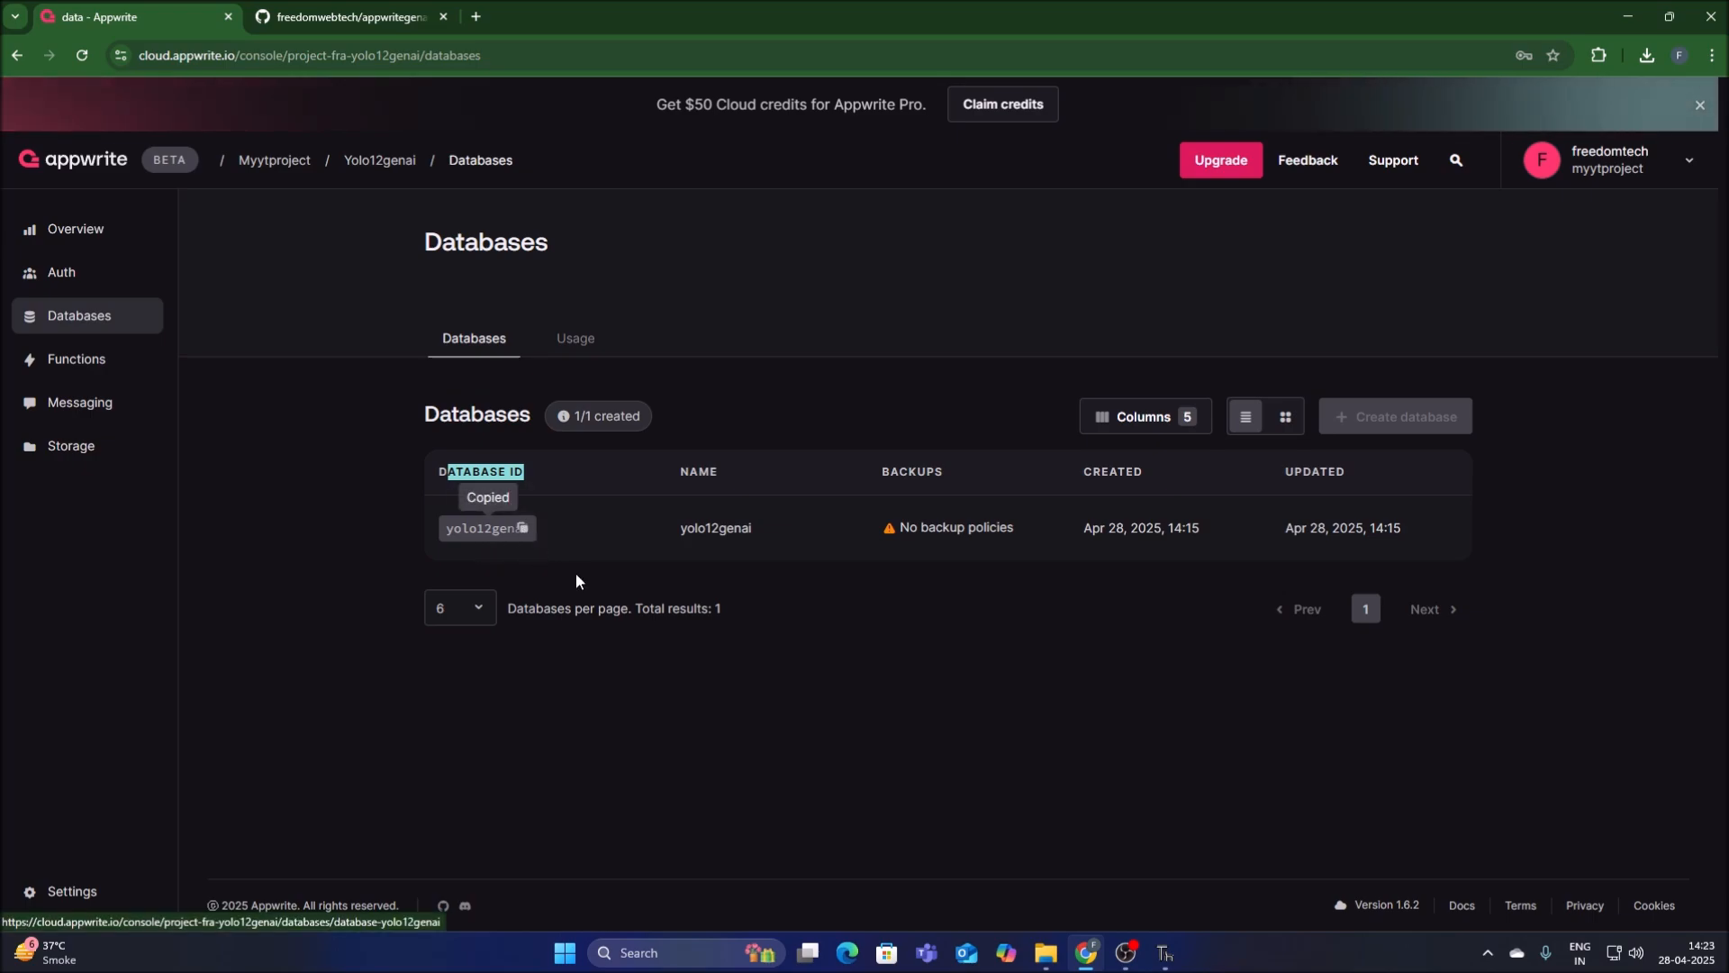
Replace the database_id value in testappwrite.py with the copied ID yolo12genai in Thonny.
click(1165, 953)
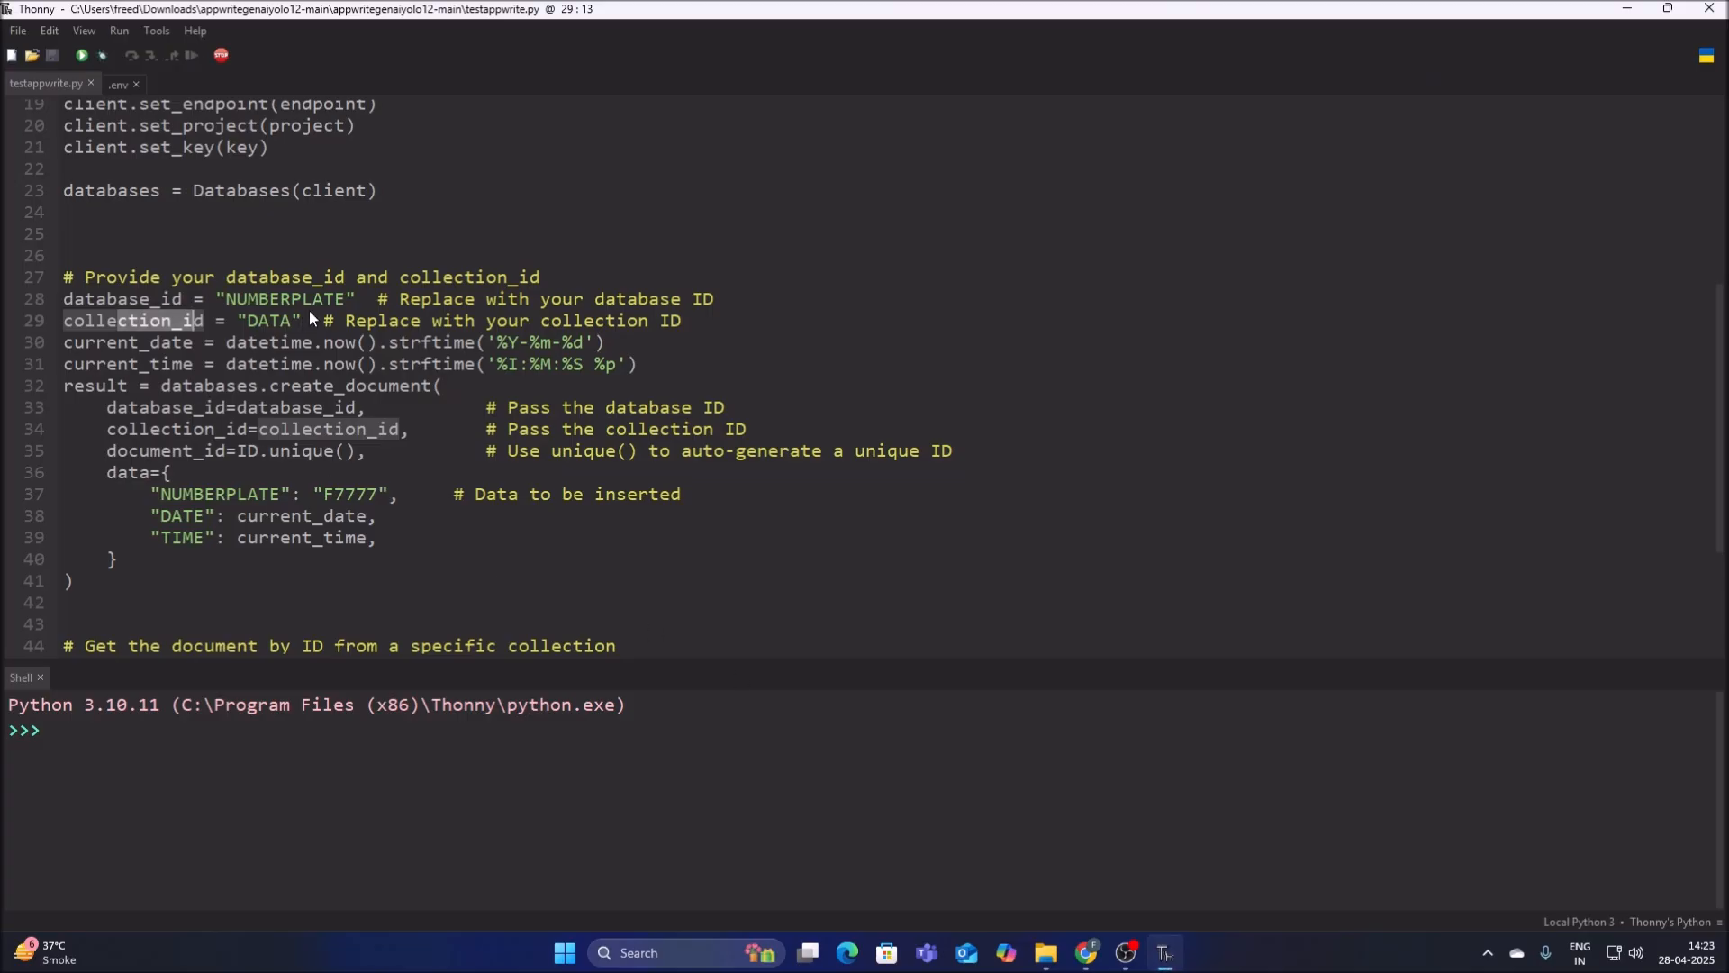
click(342, 300)
key(BackSpace)
key(BackSpace)
key(BackSpace)
key(BackSpace)
key(BackSpace)
key(BackSpace)
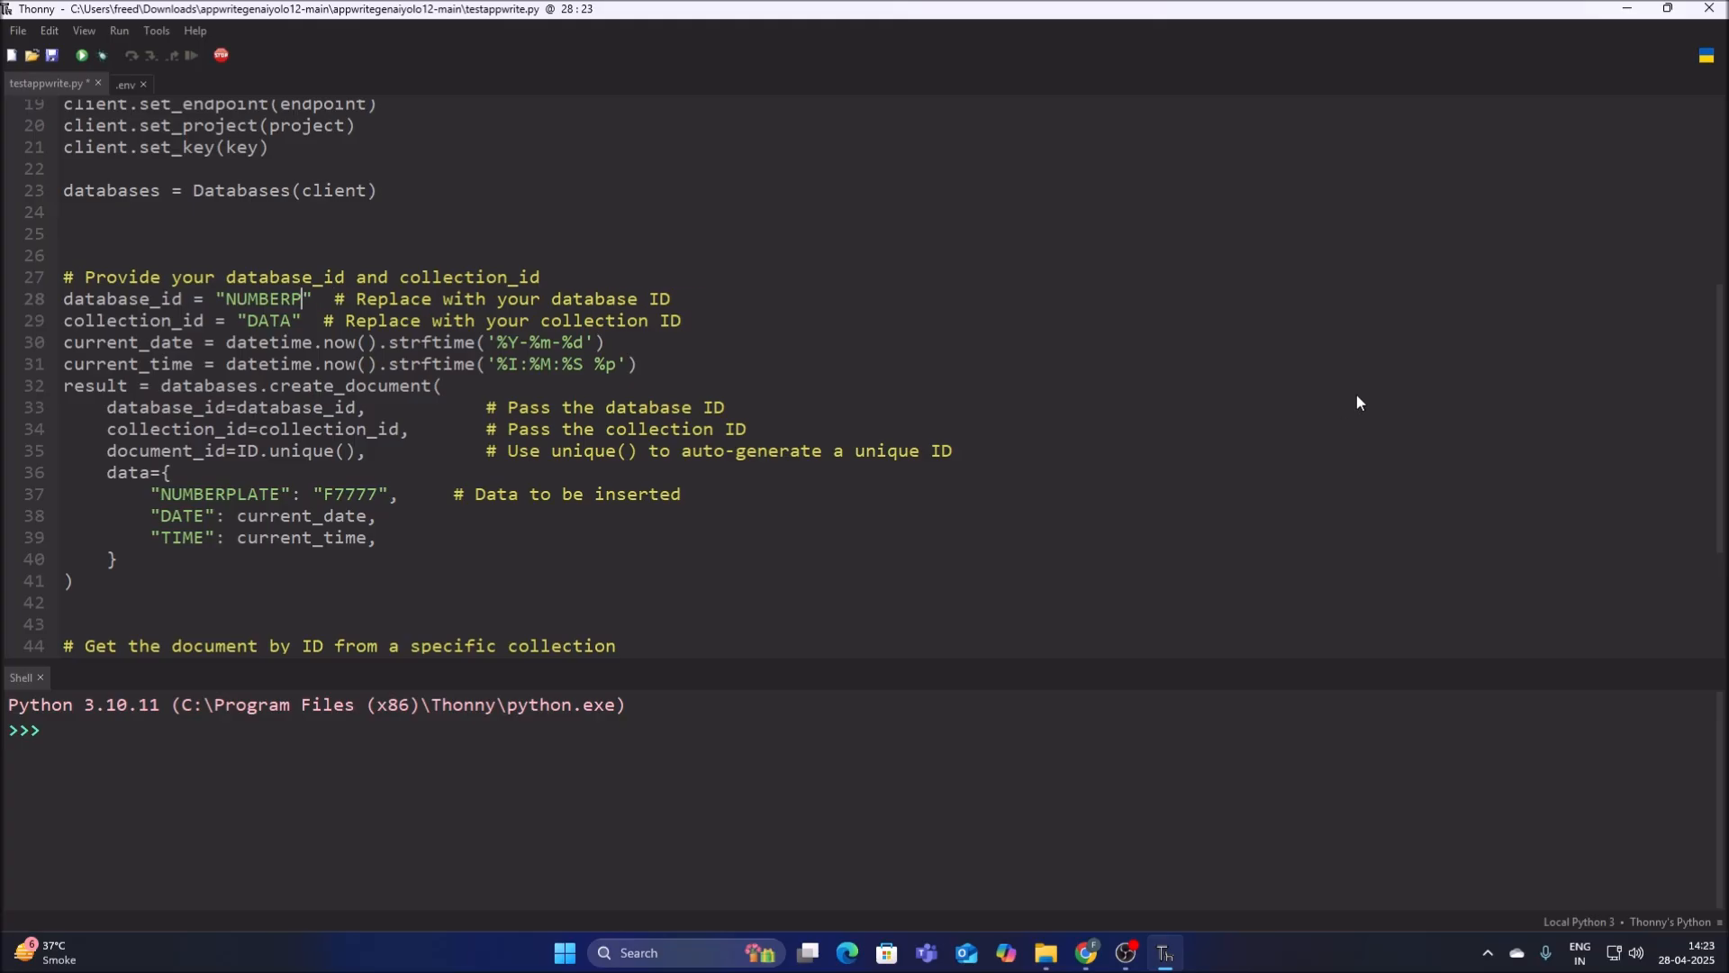
key(BackSpace)
key(BackSpace)
key(BackSpace)
key(BackSpace)
key(BackSpace)
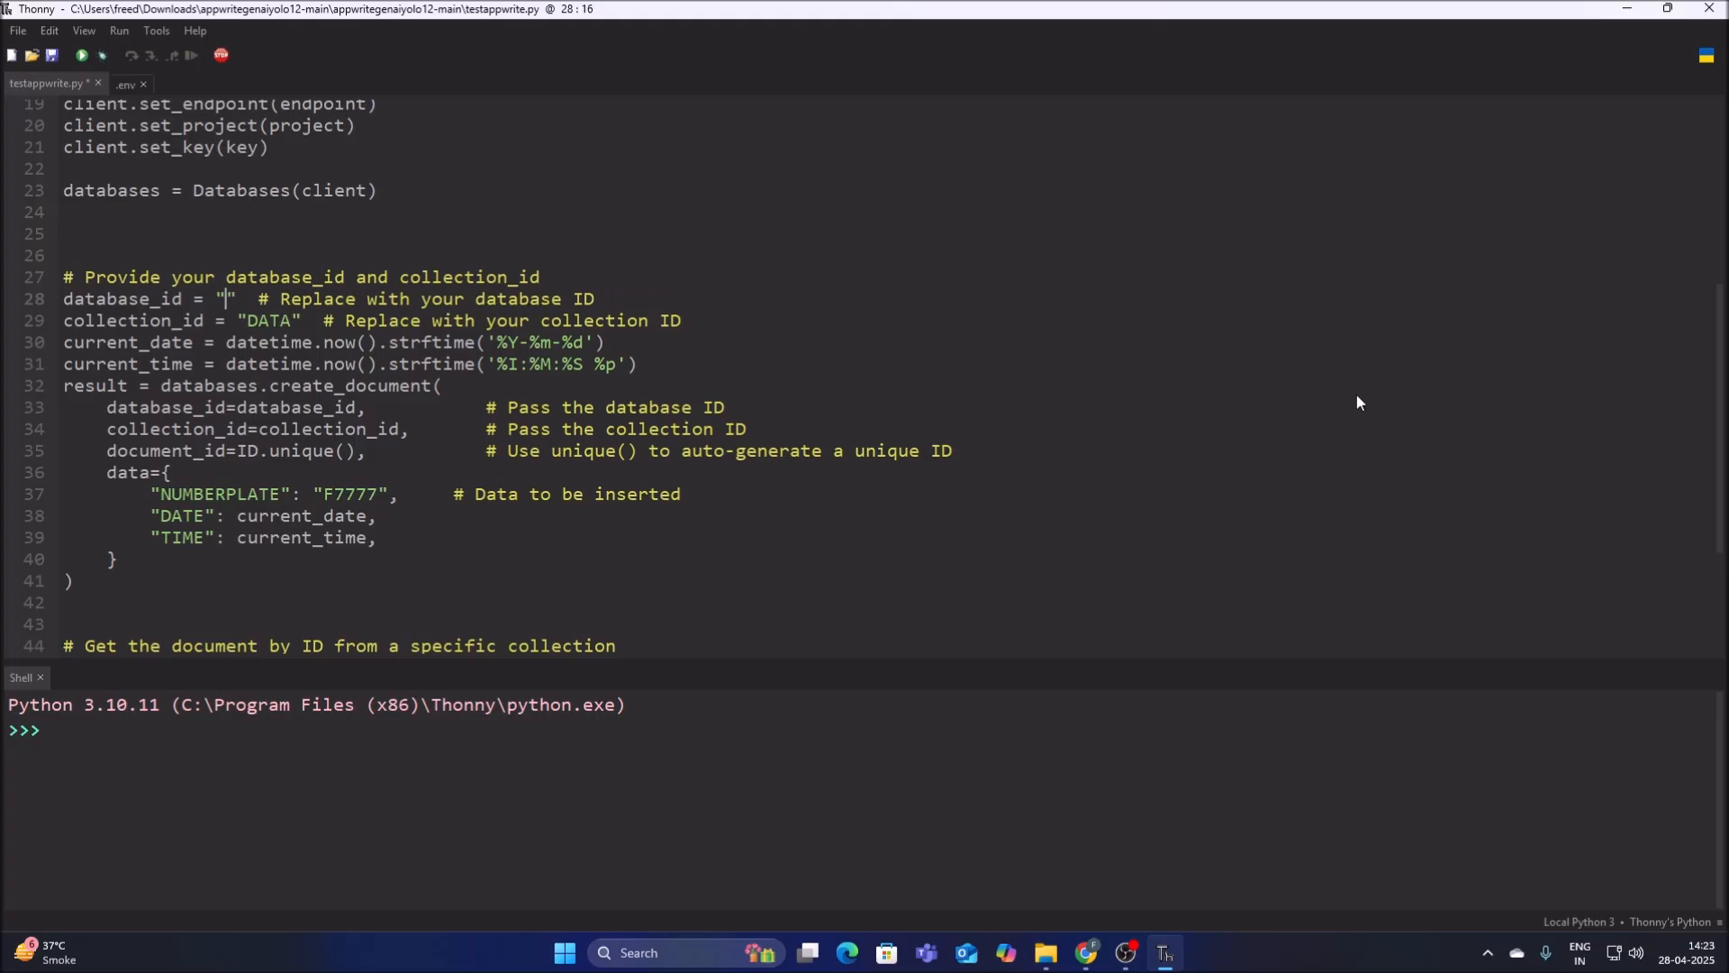
key(ctrl+v)
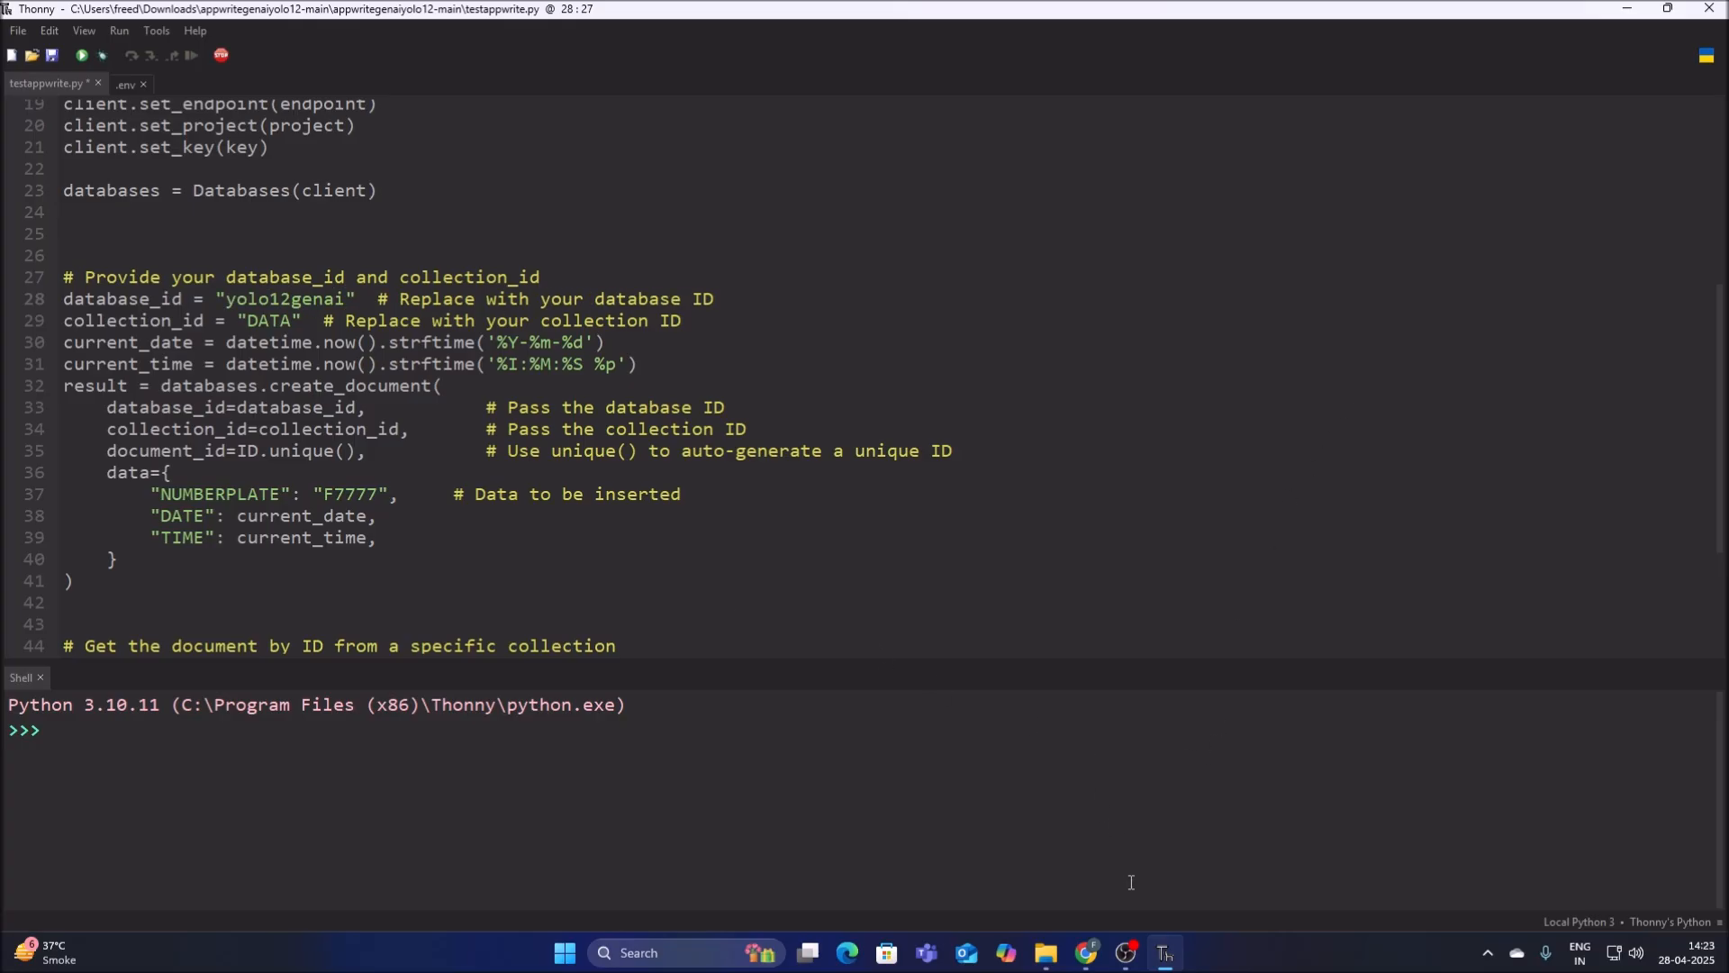
Copy the collection ID from the yolo12genai database in Chrome, and save testappwrite.py in Thonny with collection_id set to "data".
click(1086, 953)
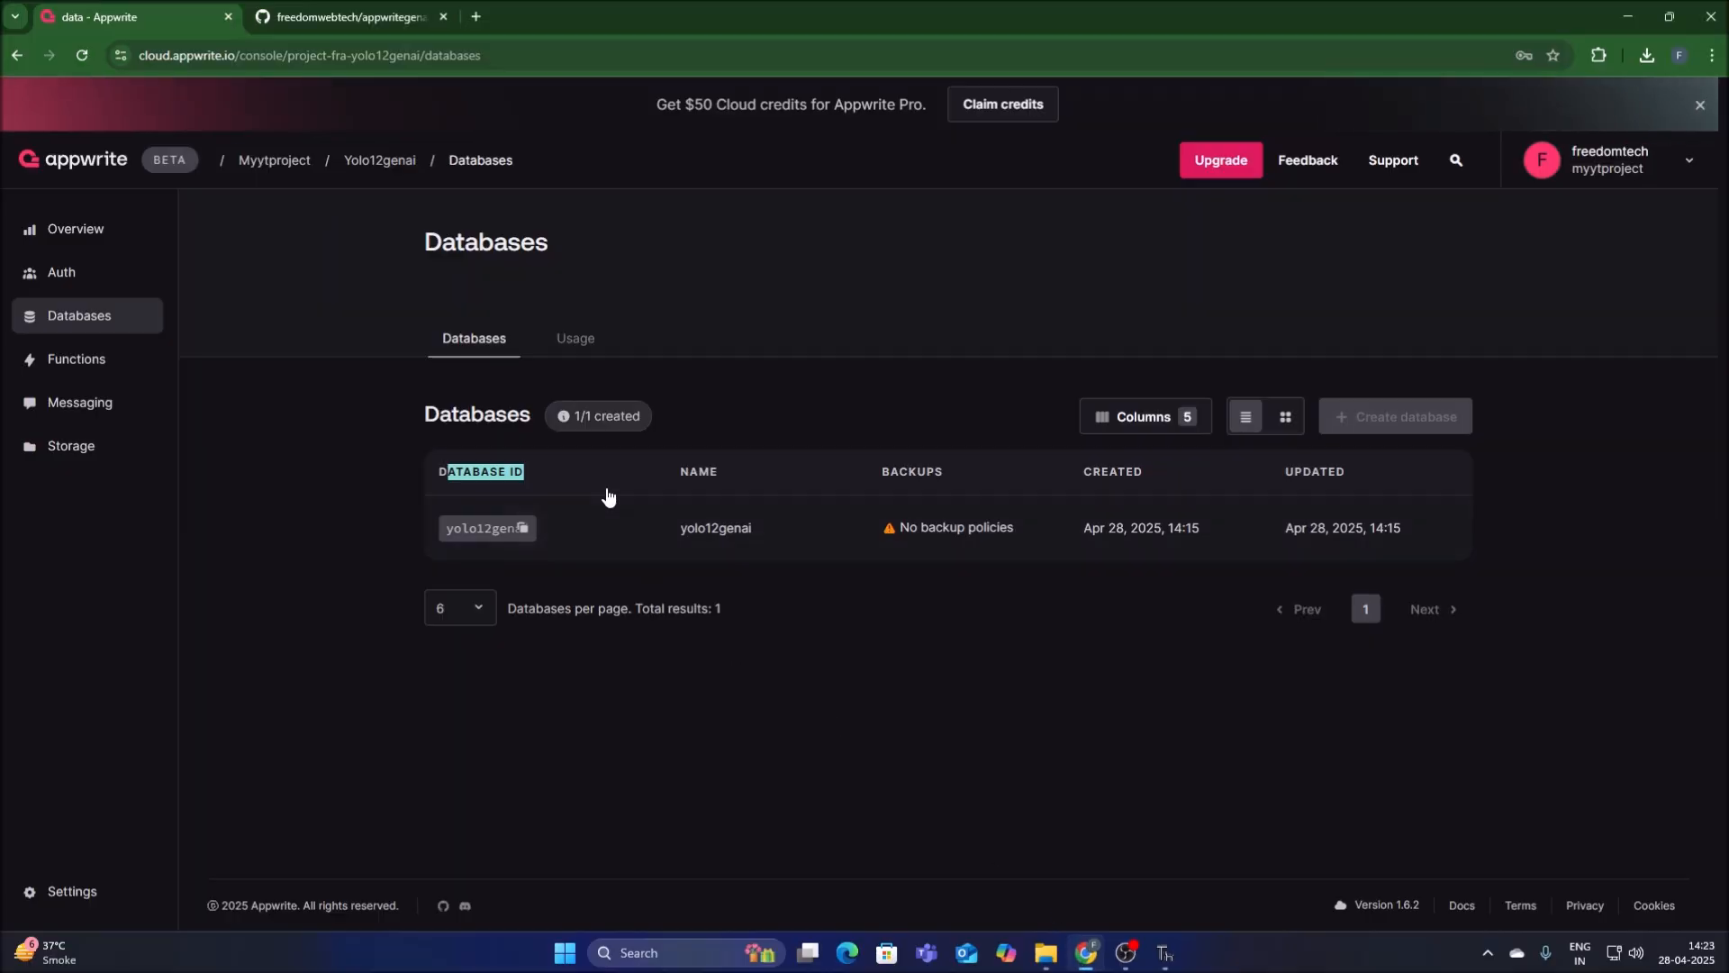
click(714, 543)
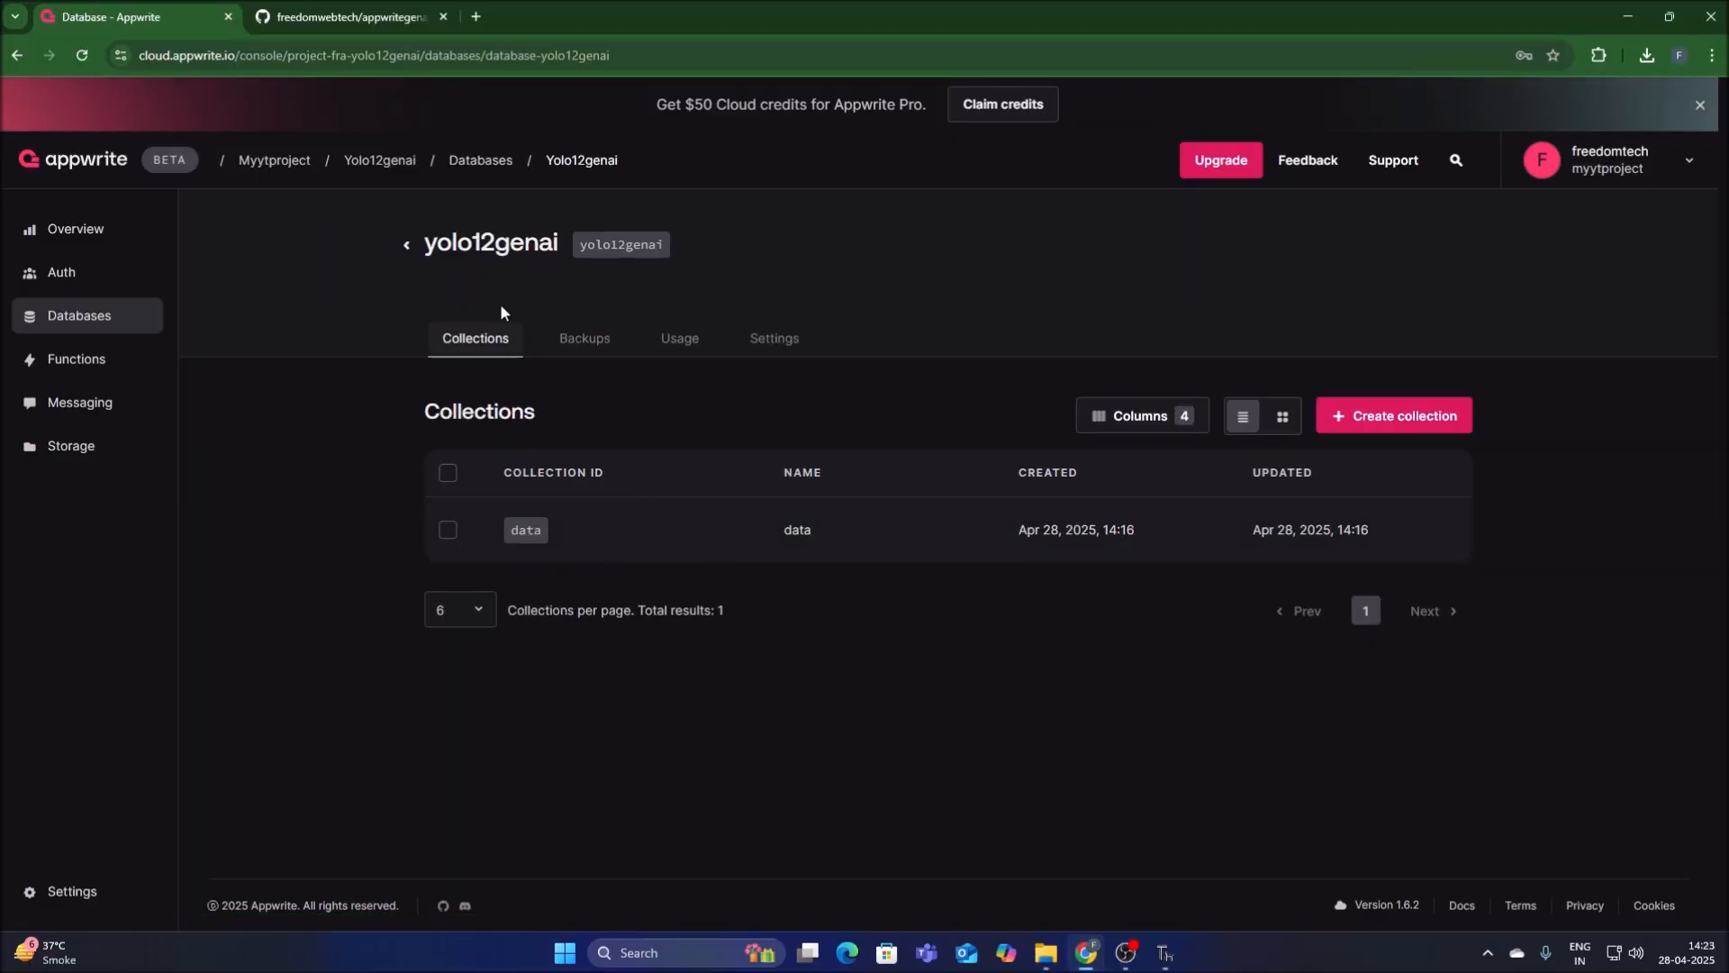
click(536, 534)
click(1156, 960)
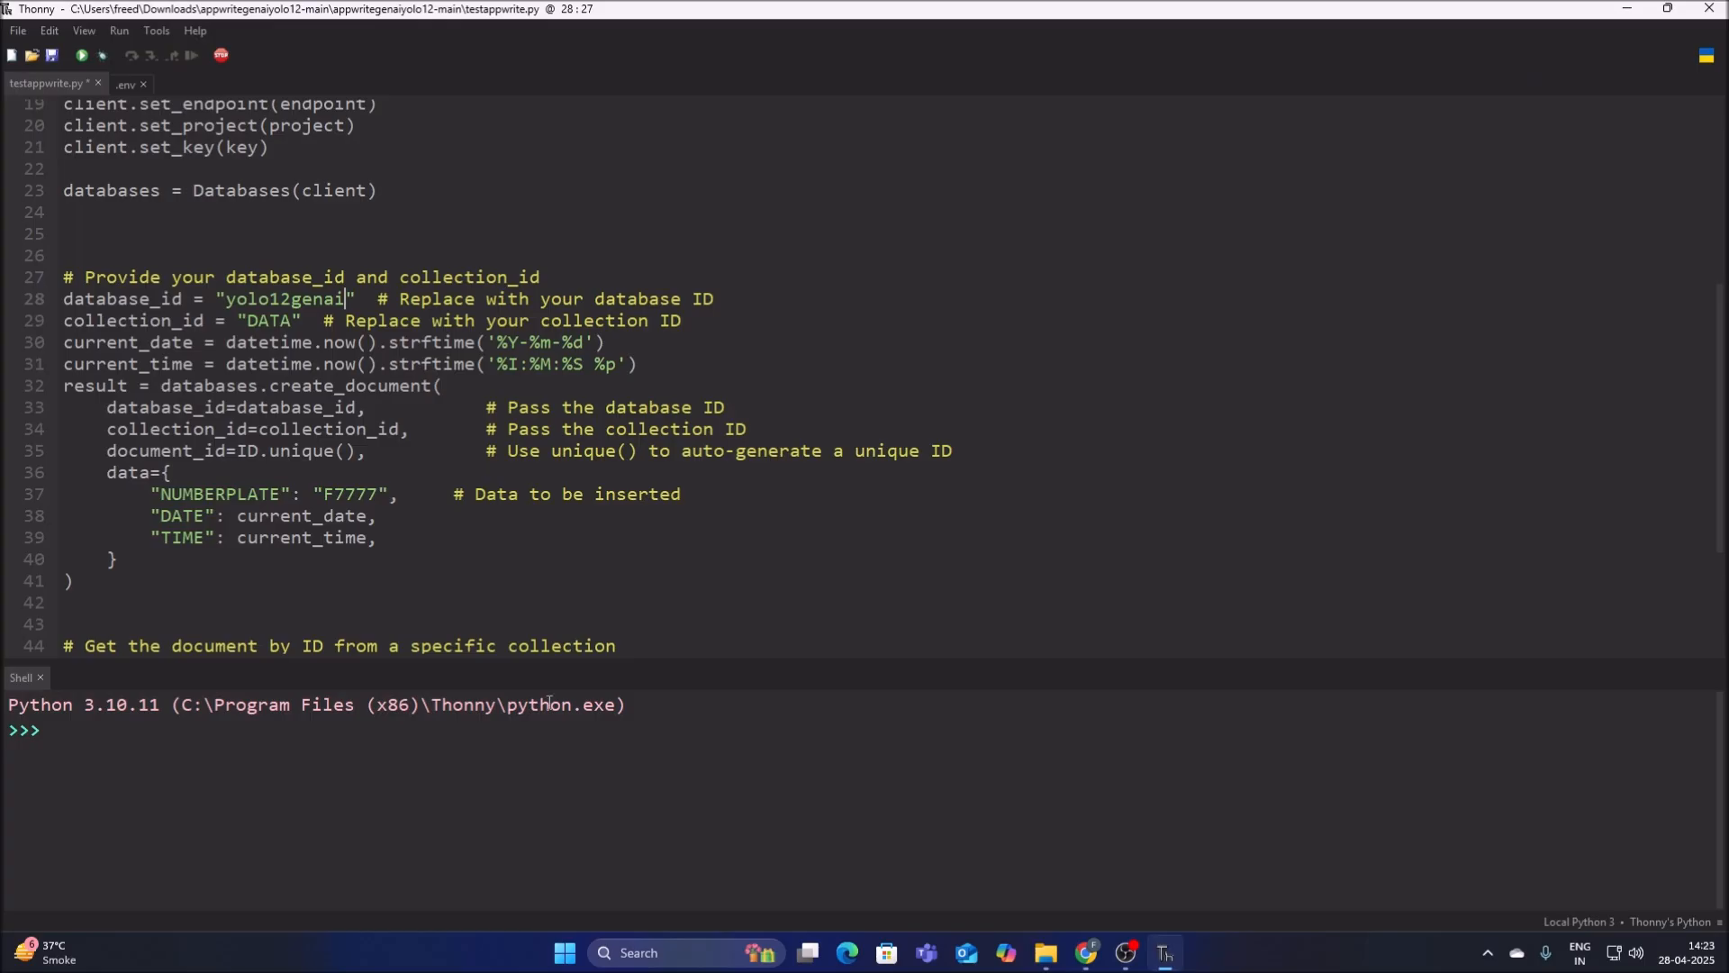
click(294, 321)
key(BackSpace)
key(BackSpace)
key(BackSpace)
key(BackSpace)
text(data)
click(51, 60)
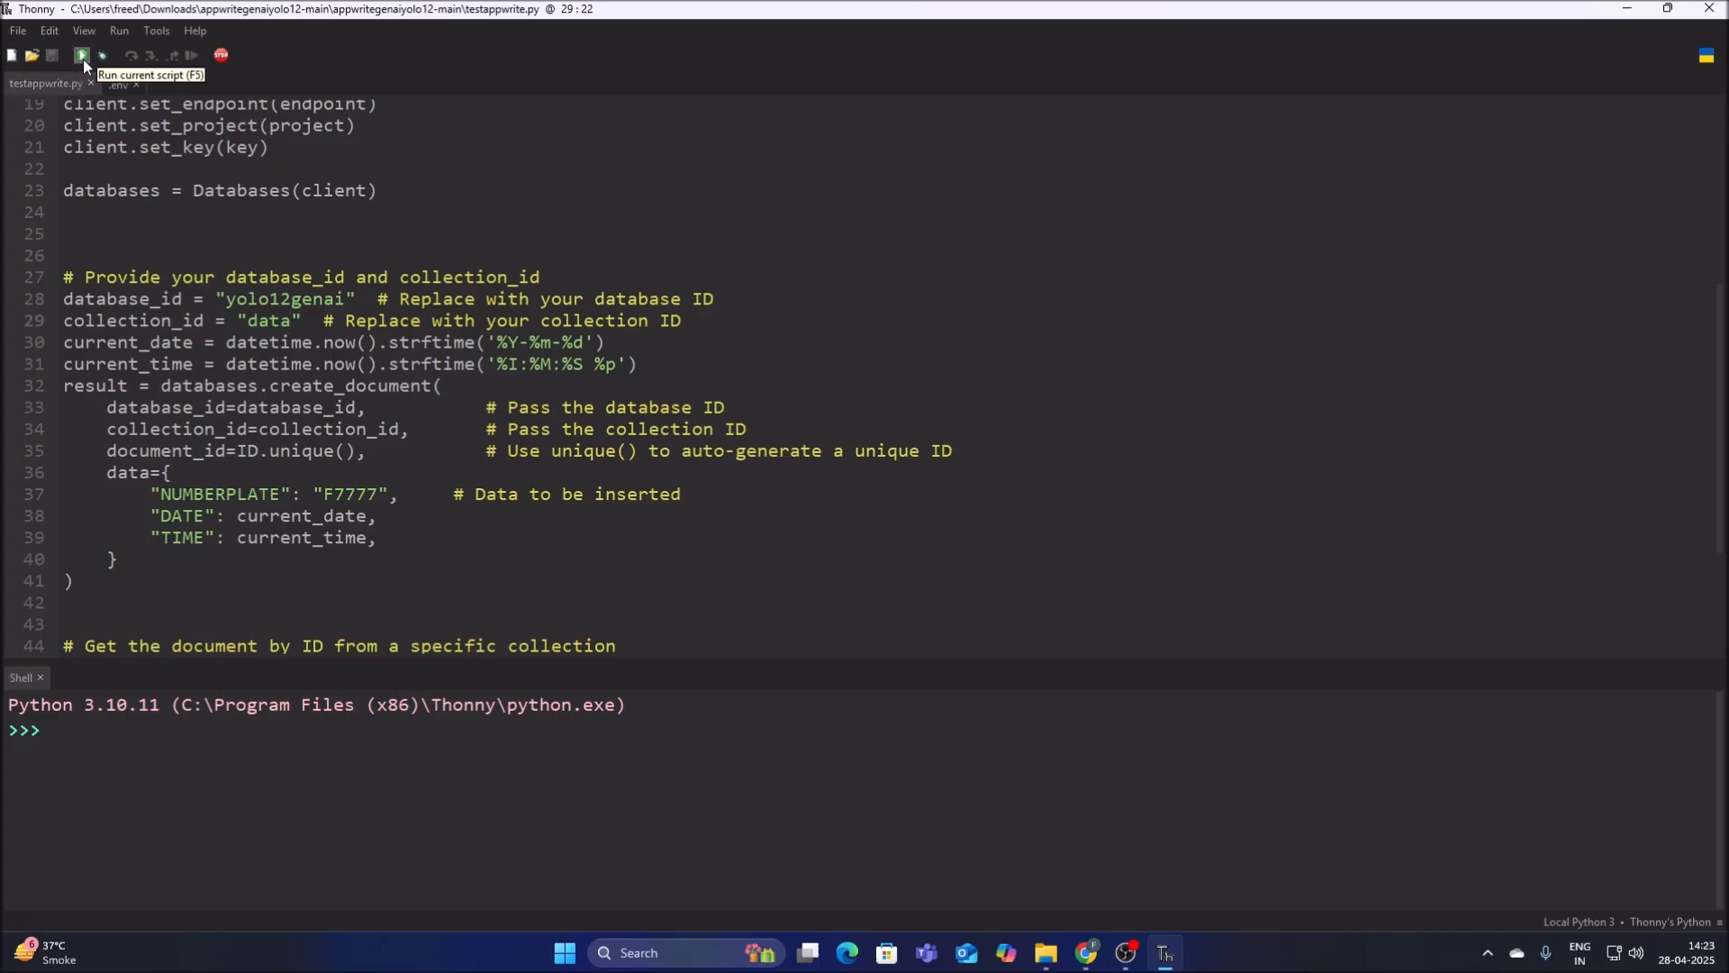
Run testappwrite.py, and open and reload the data collection's documents in Chrome.
click(82, 57)
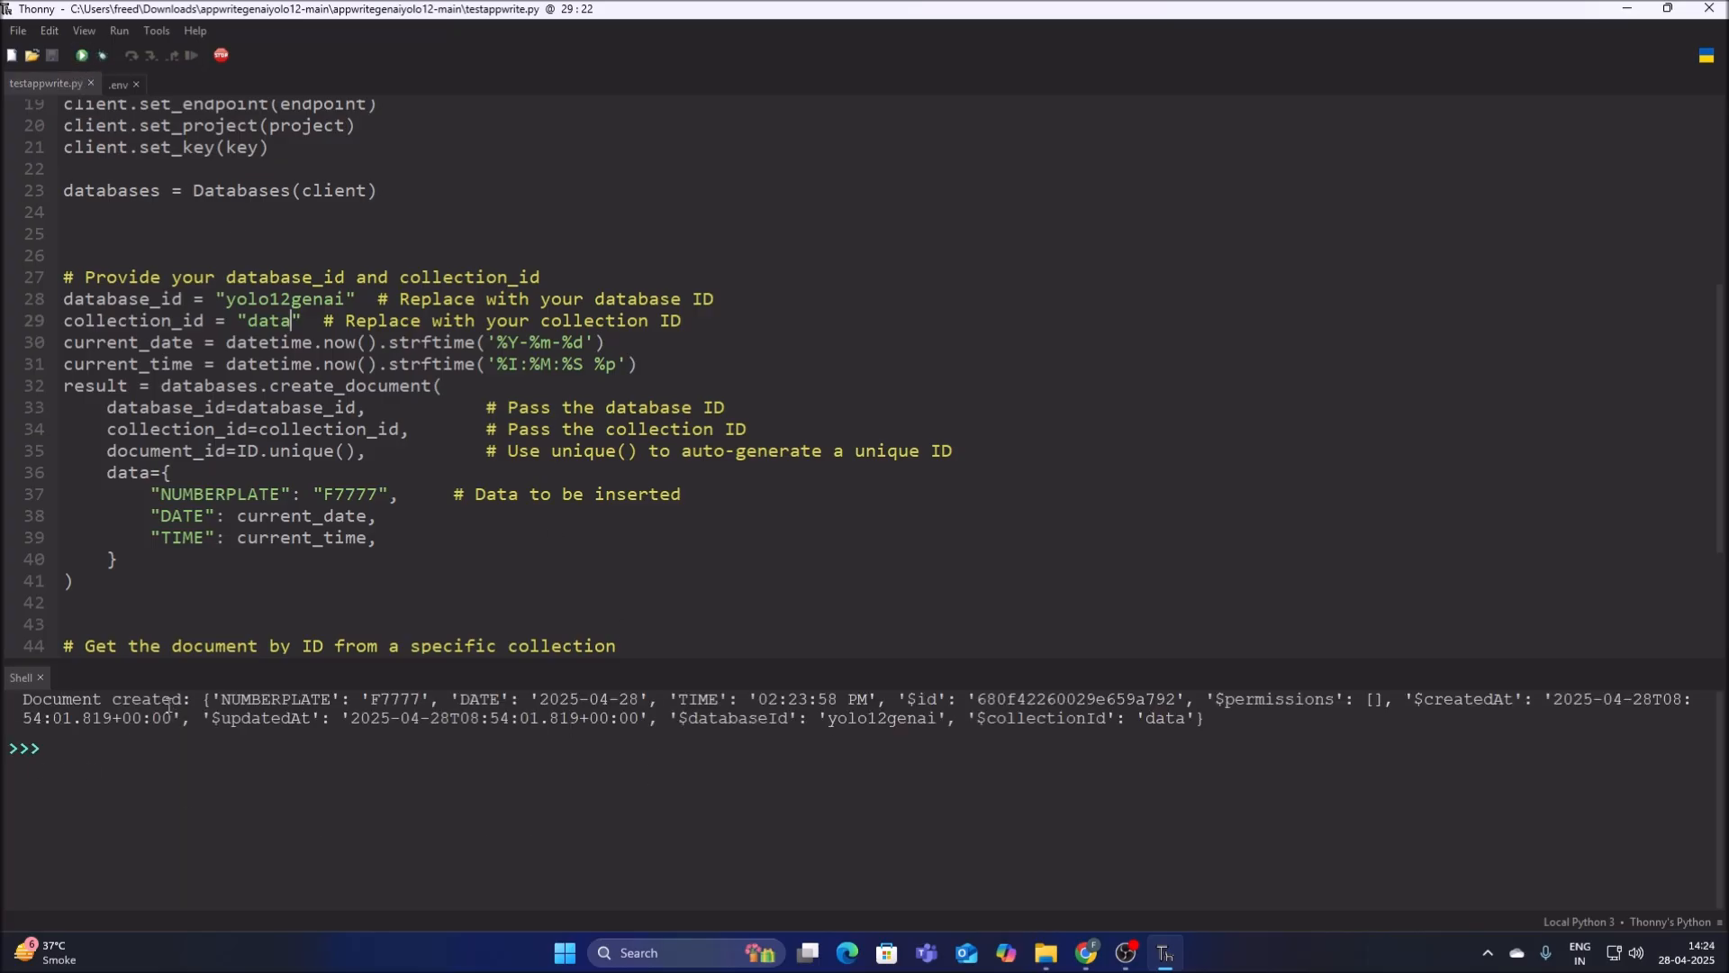
click(1086, 953)
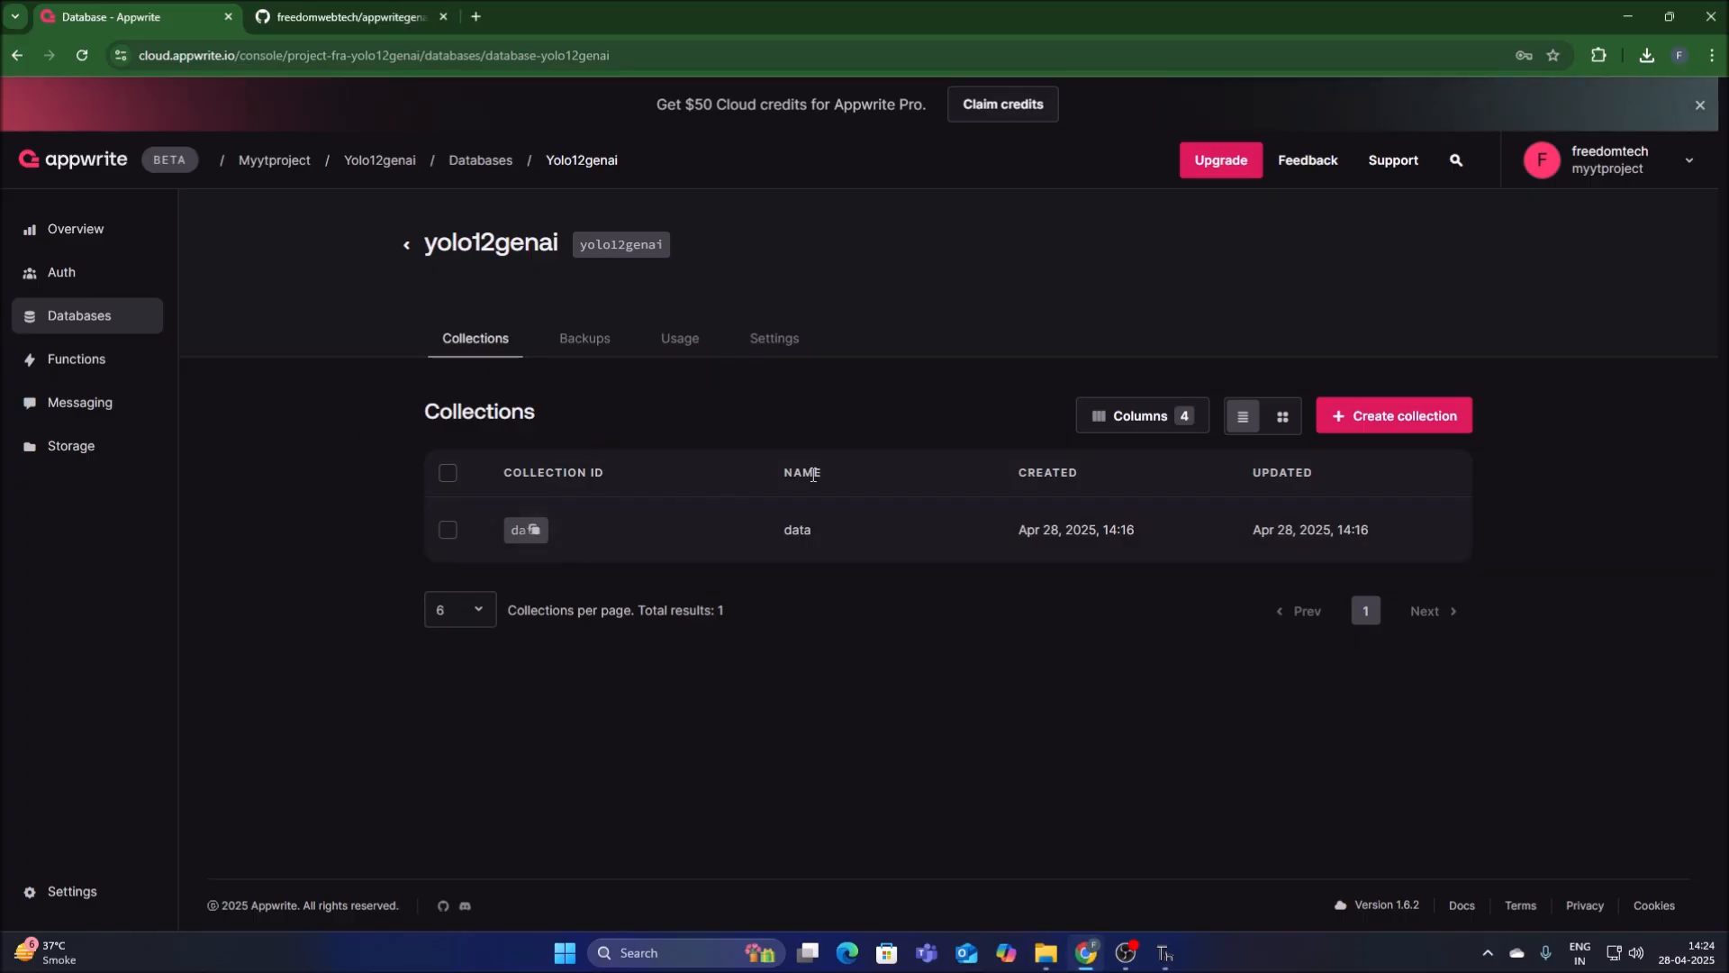
click(802, 538)
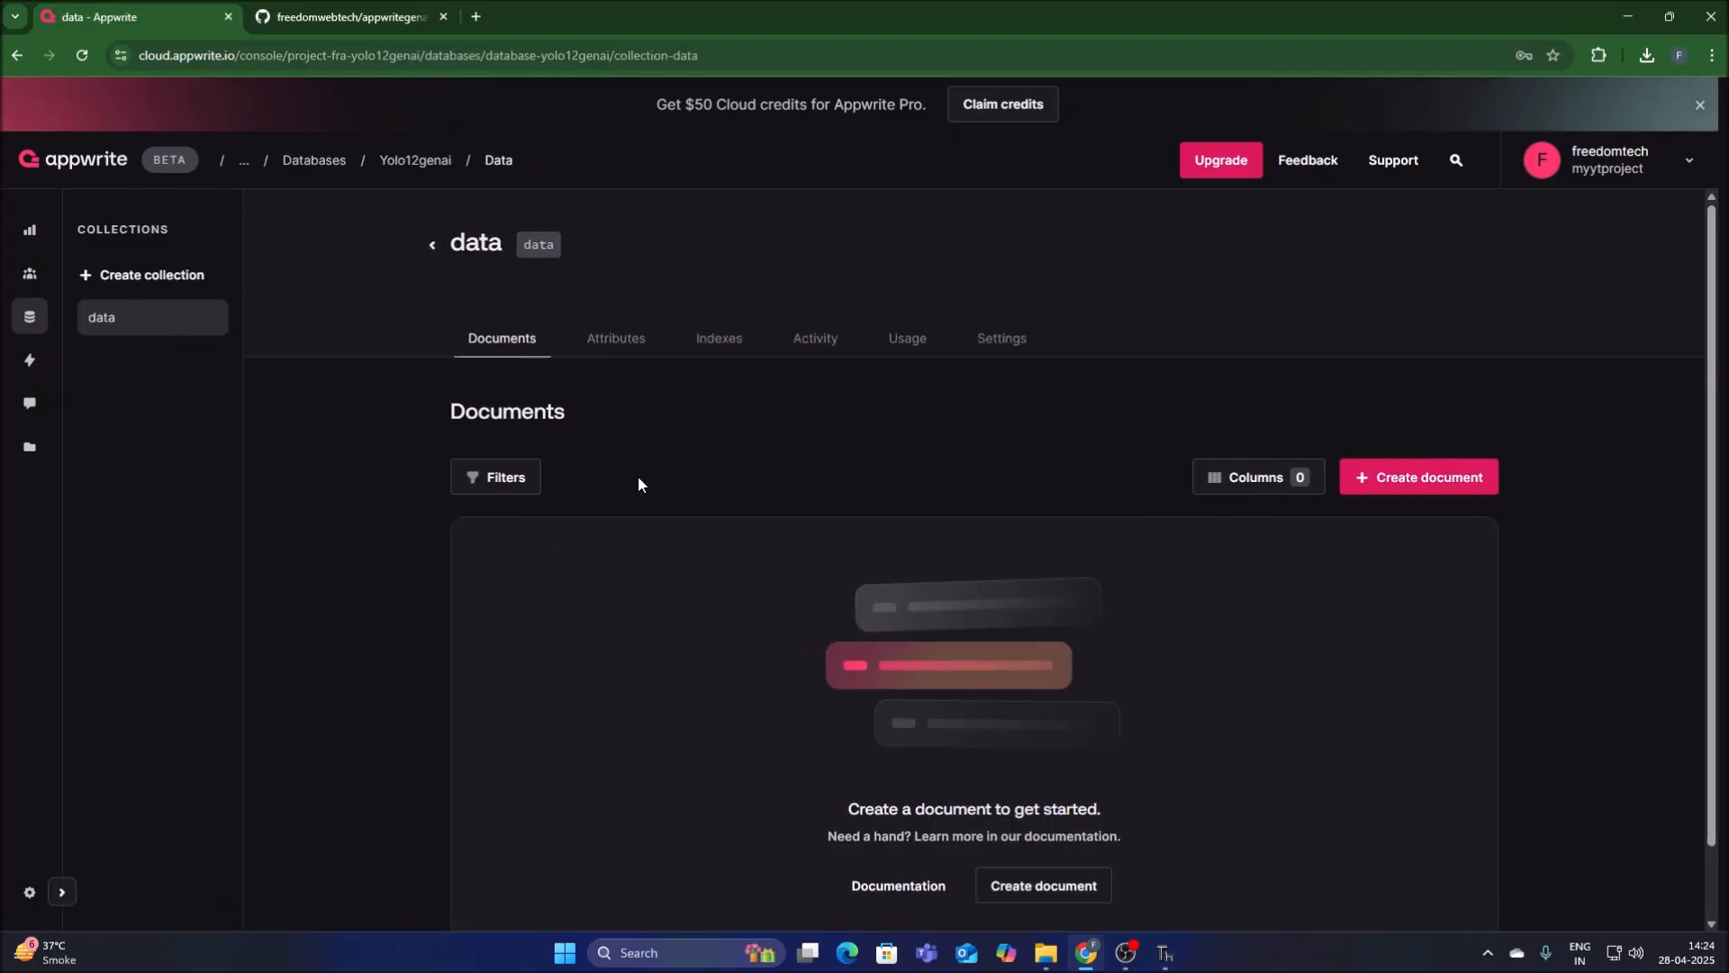
click(77, 60)
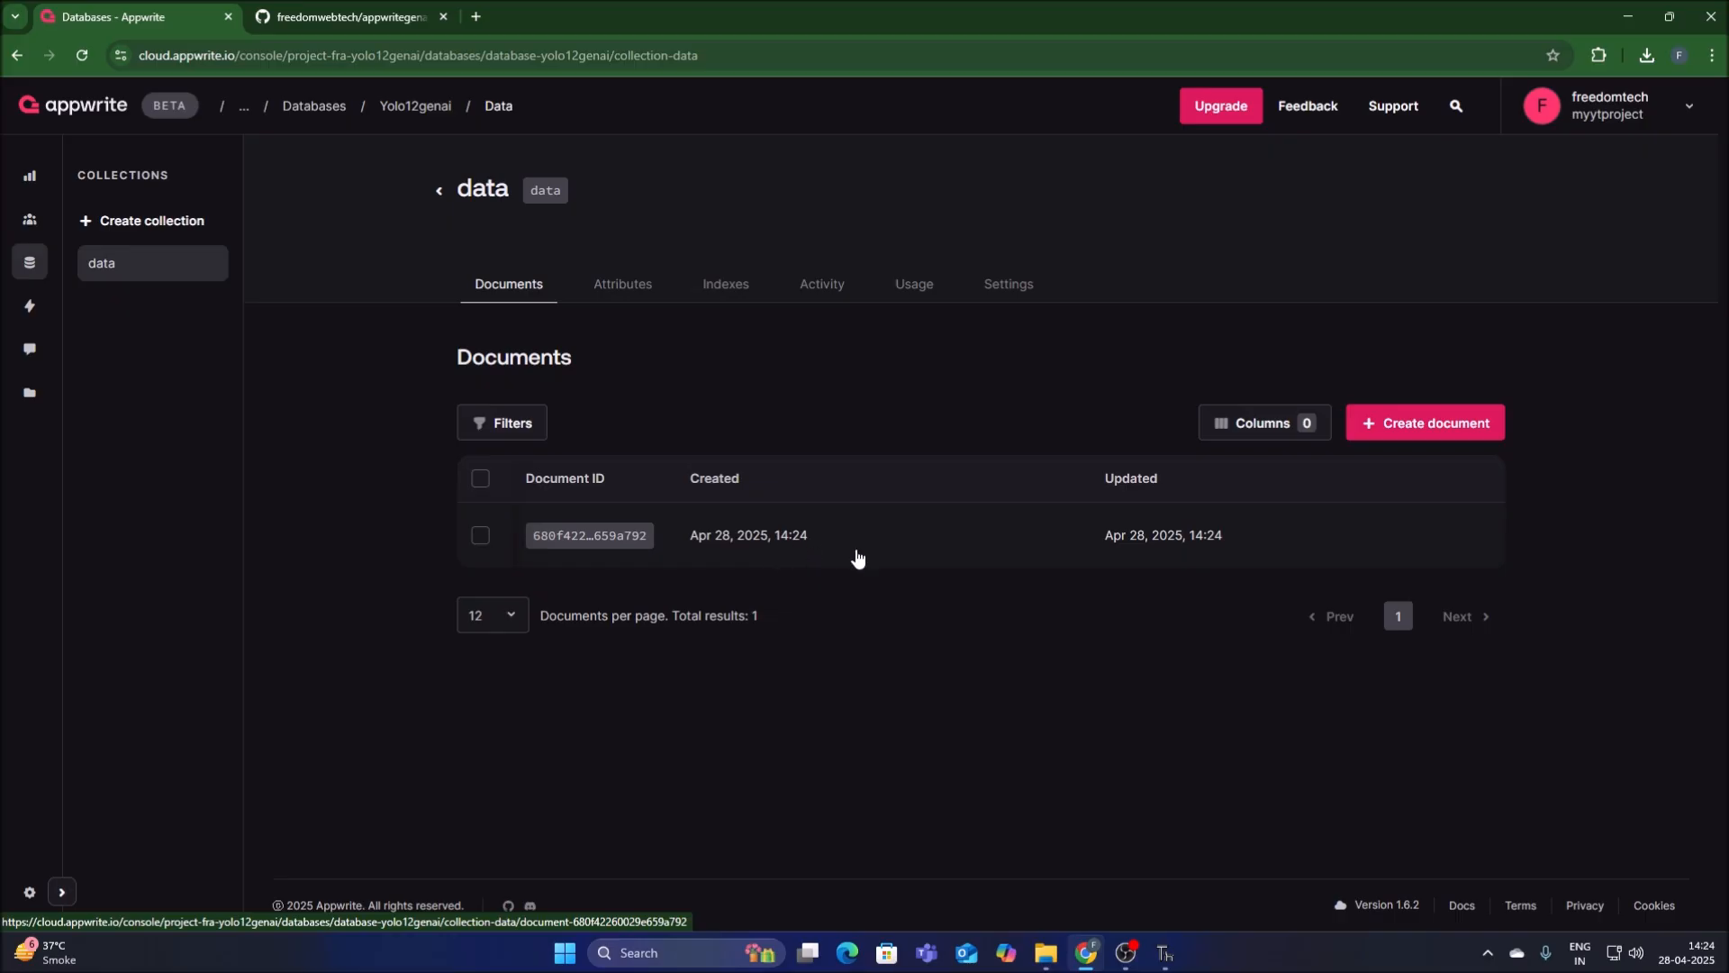
Show the NUMBERPLATE, DATE and TIME columns in the data collection's document list.
click(1260, 434)
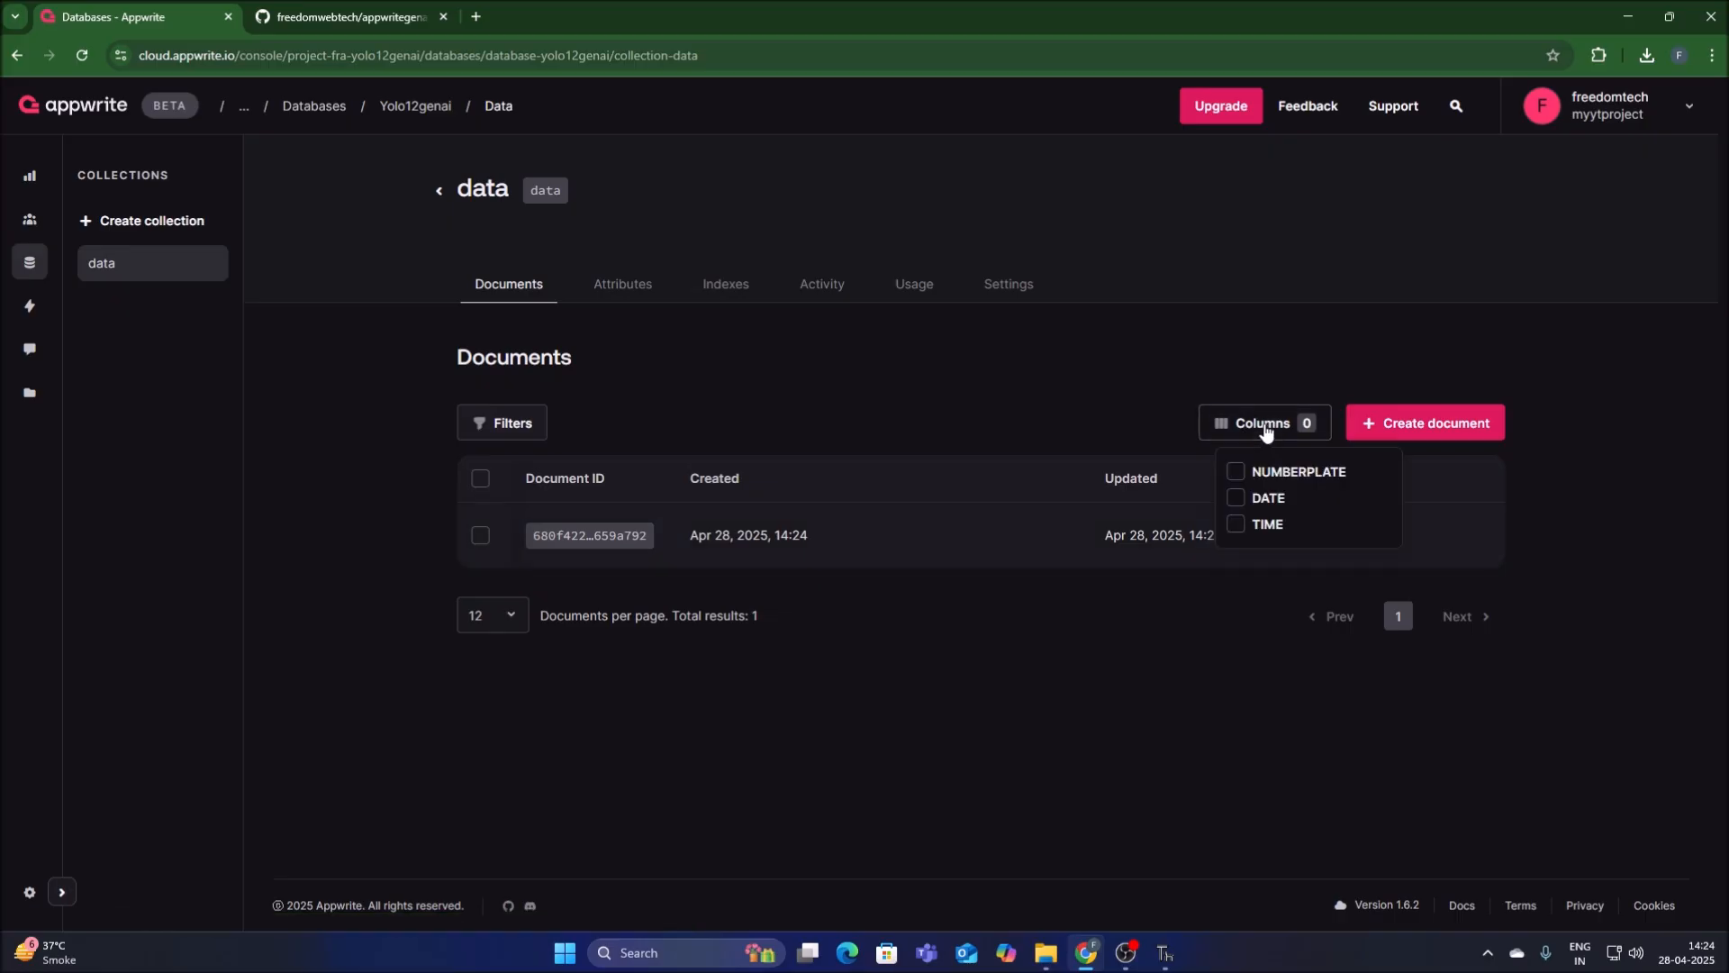
click(1236, 471)
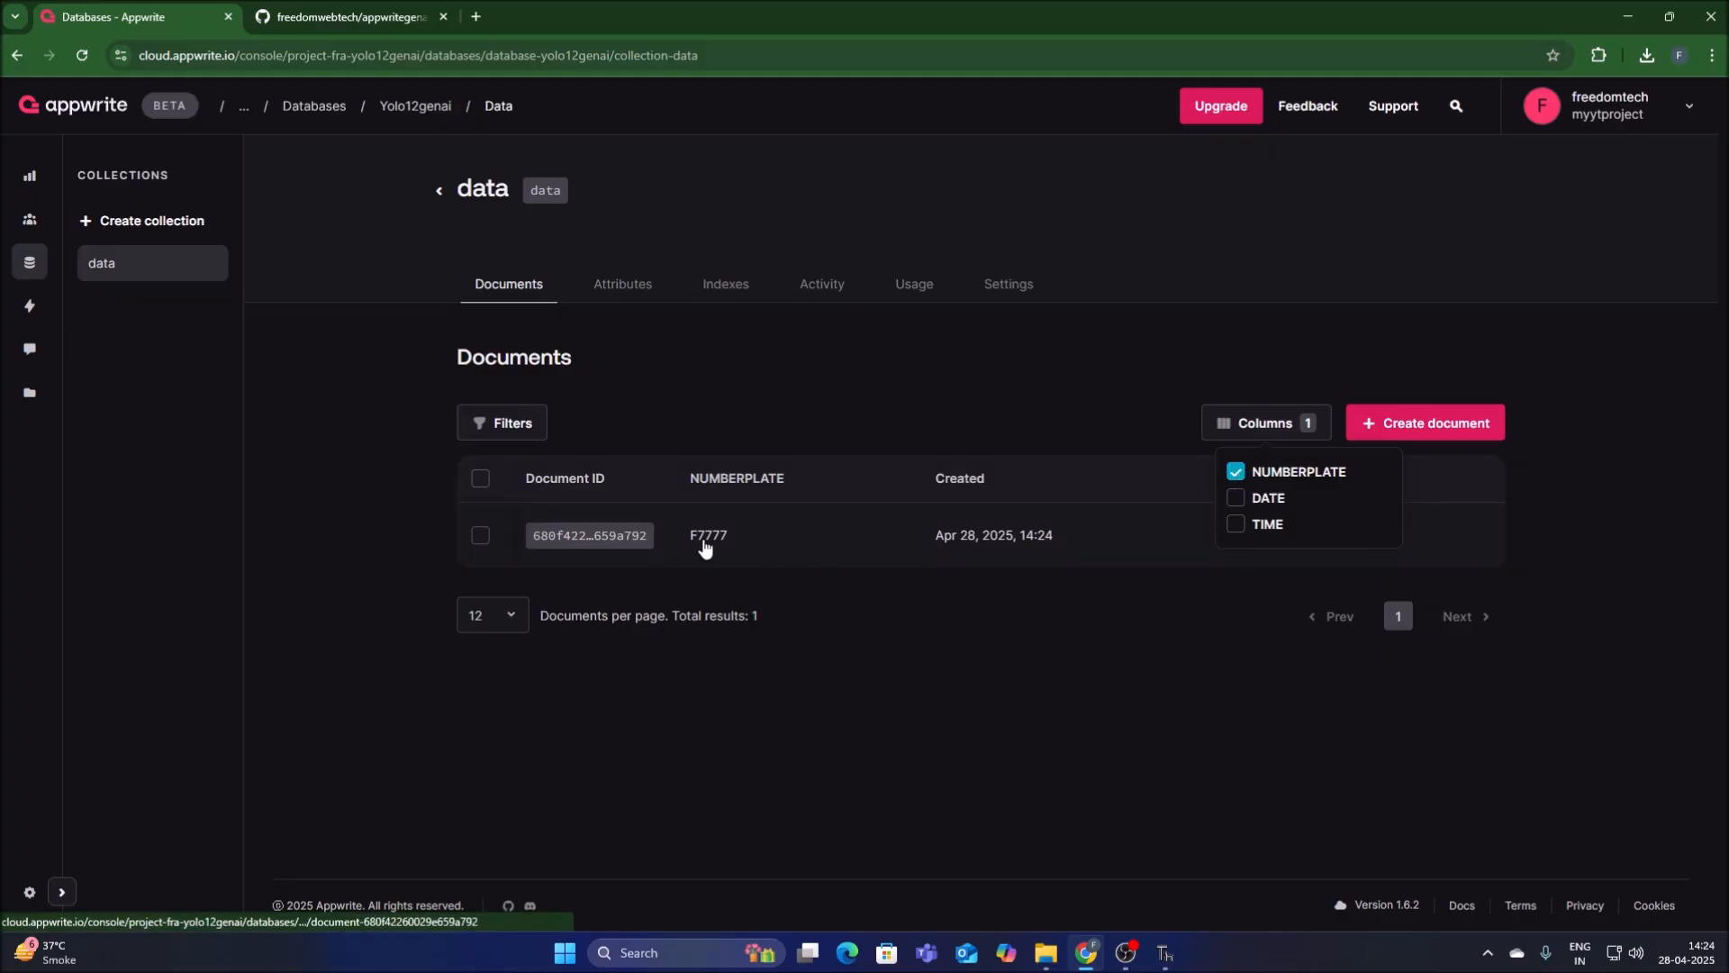
click(1237, 502)
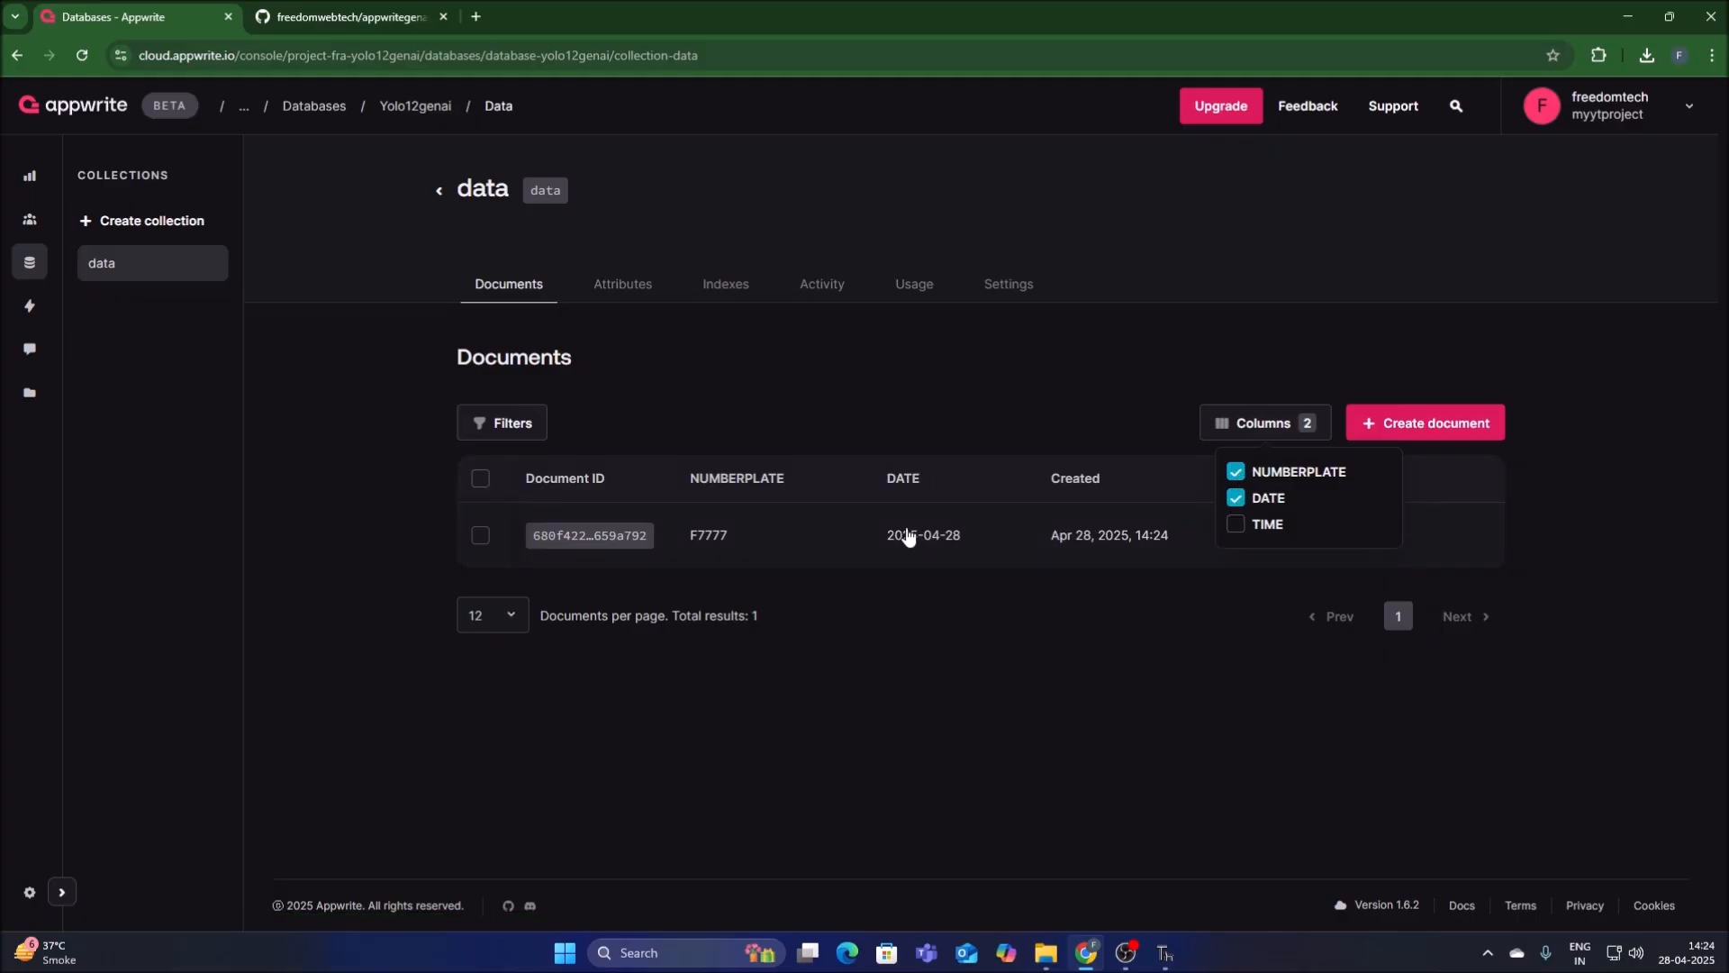
click(1237, 525)
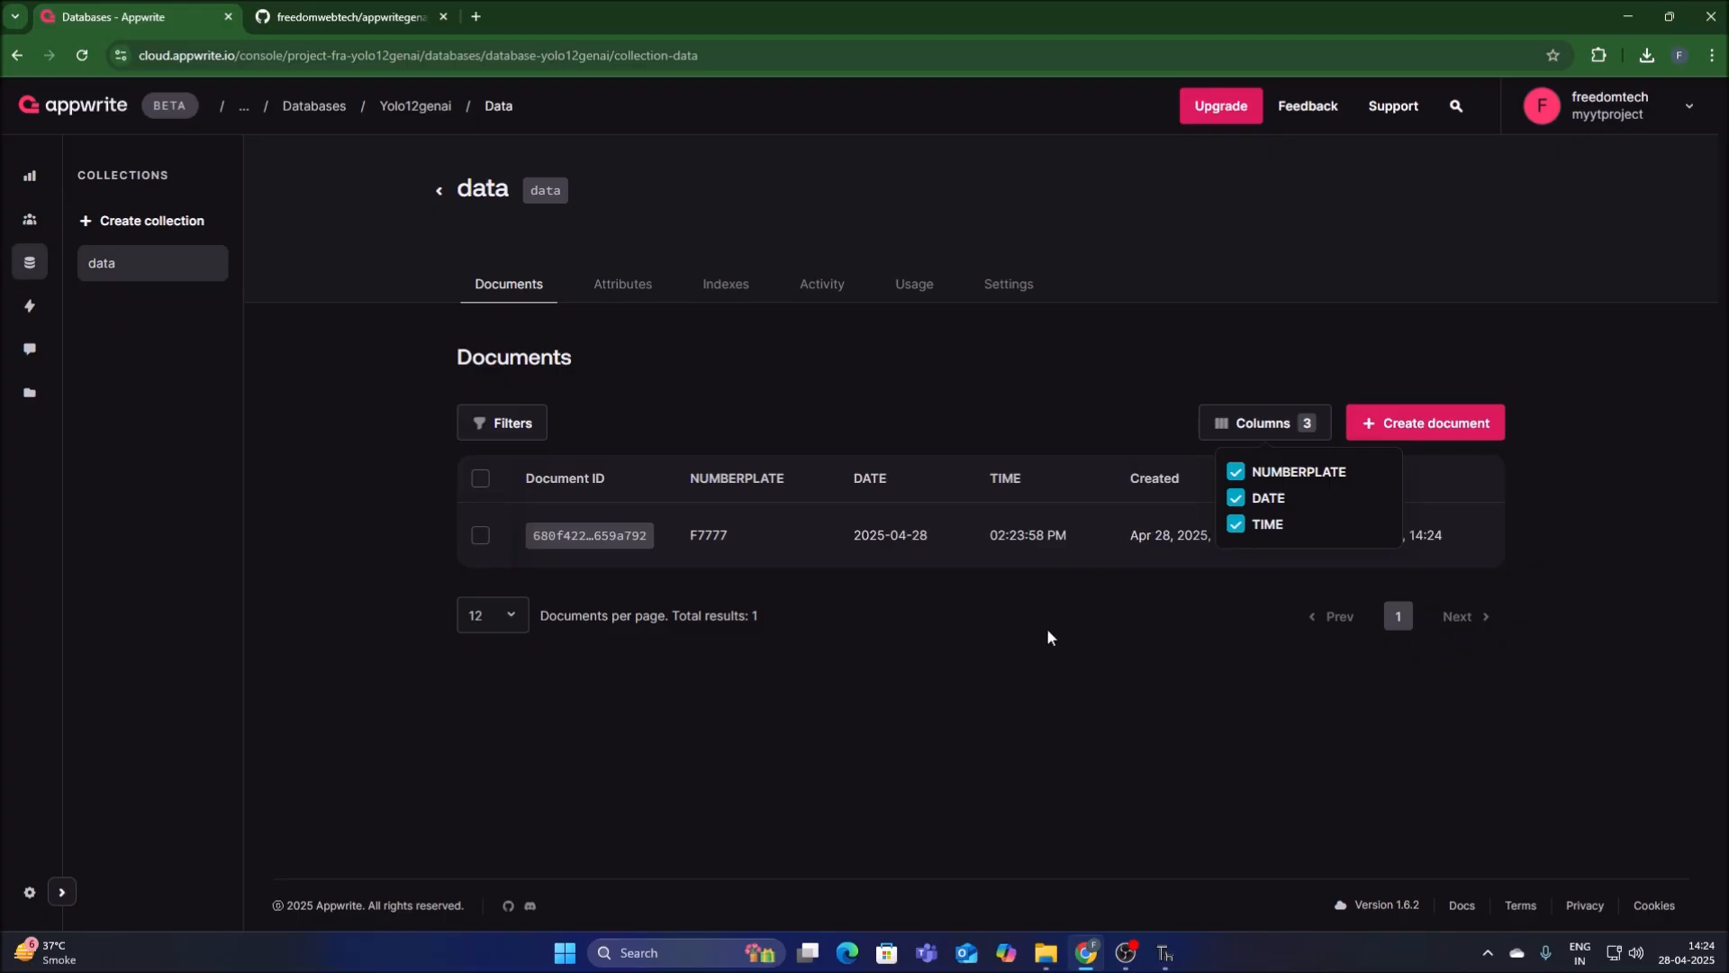
Compare the document stored in the data collection in Chrome with the values inserted by testappwrite.py in Thonny.
click(1222, 625)
click(1173, 955)
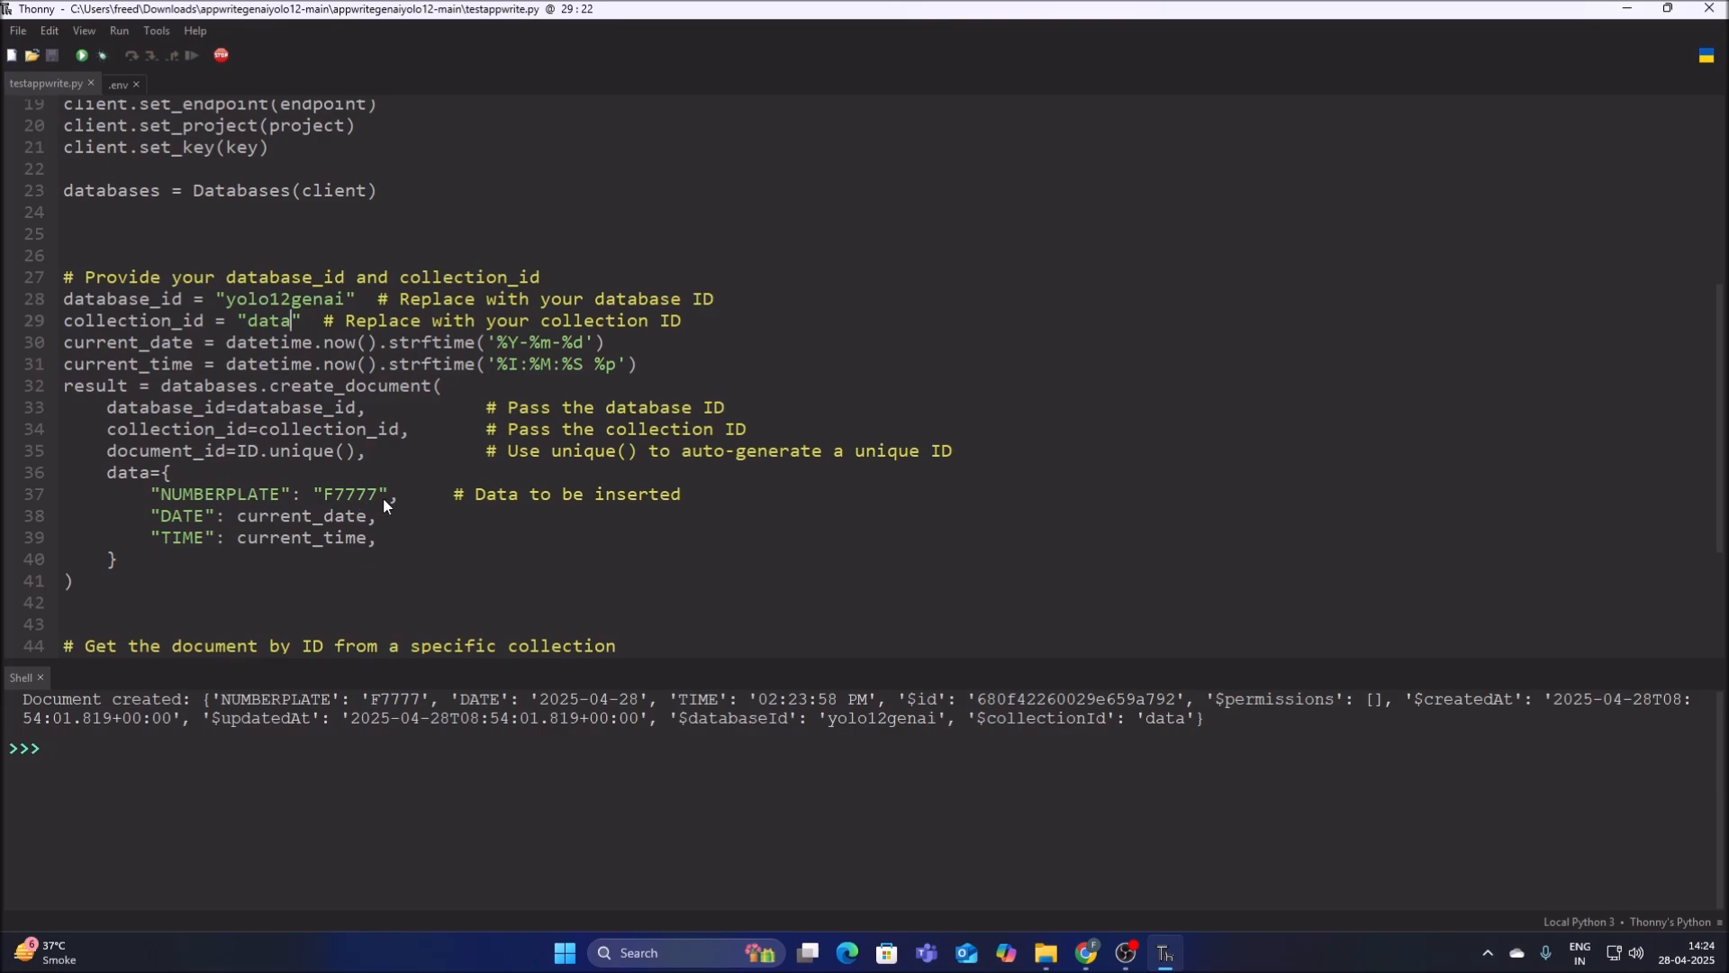
click(1087, 953)
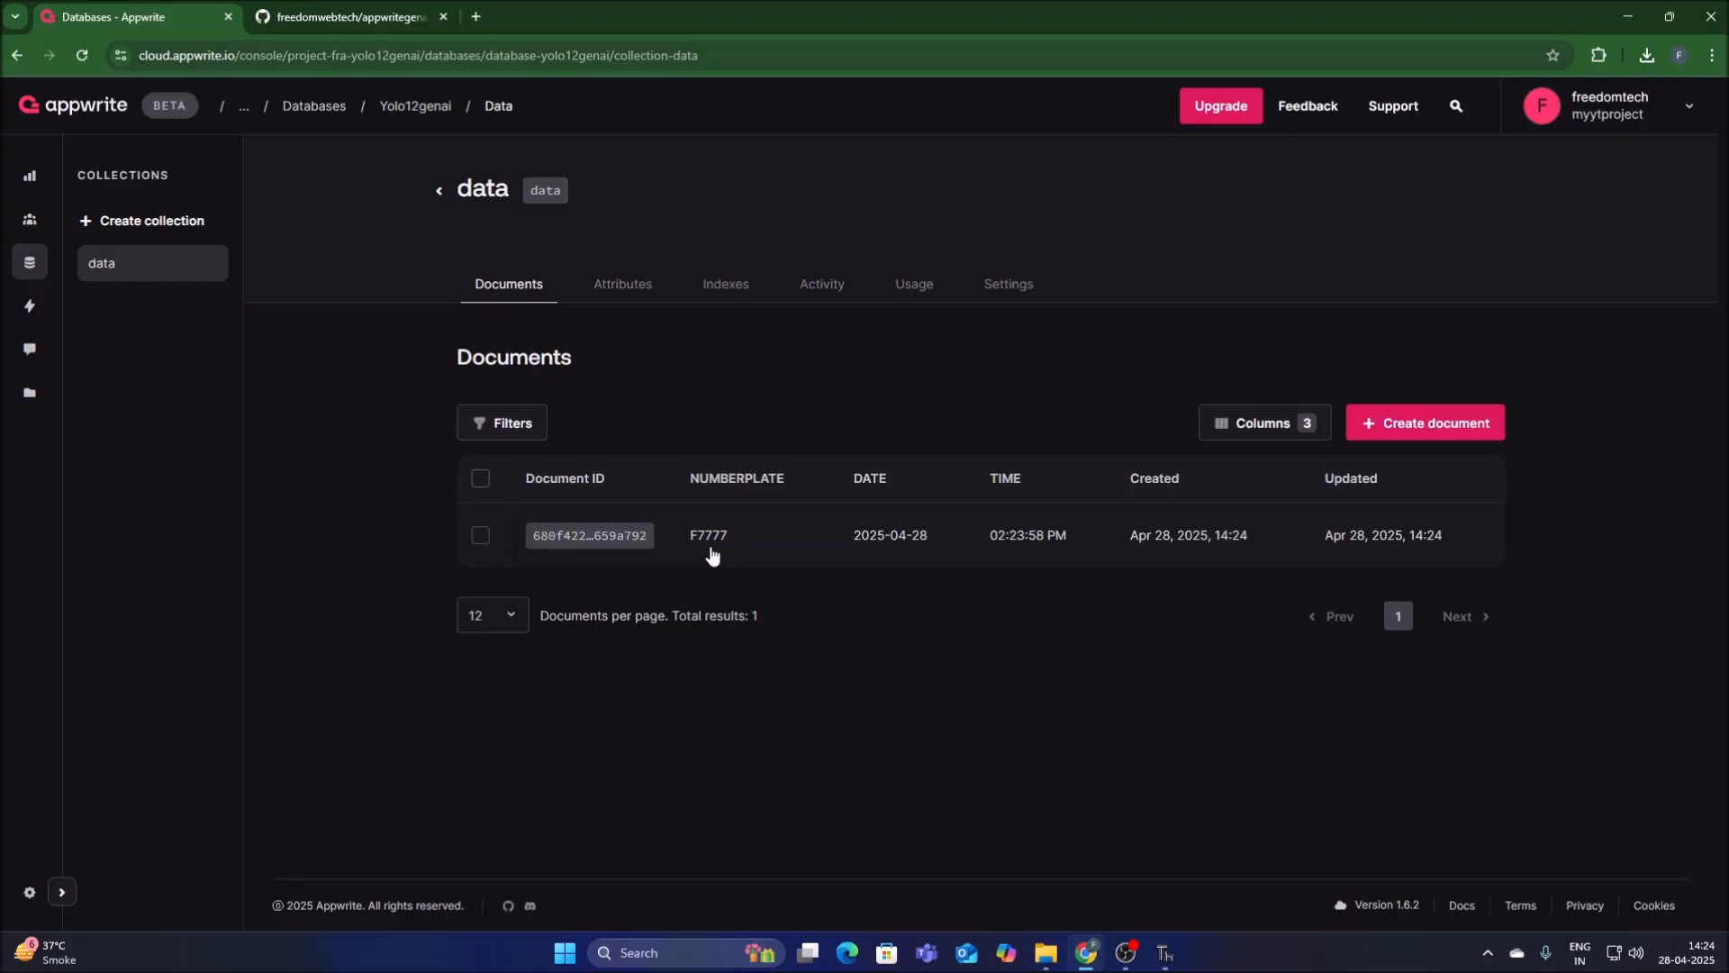
key(alt+Tab)
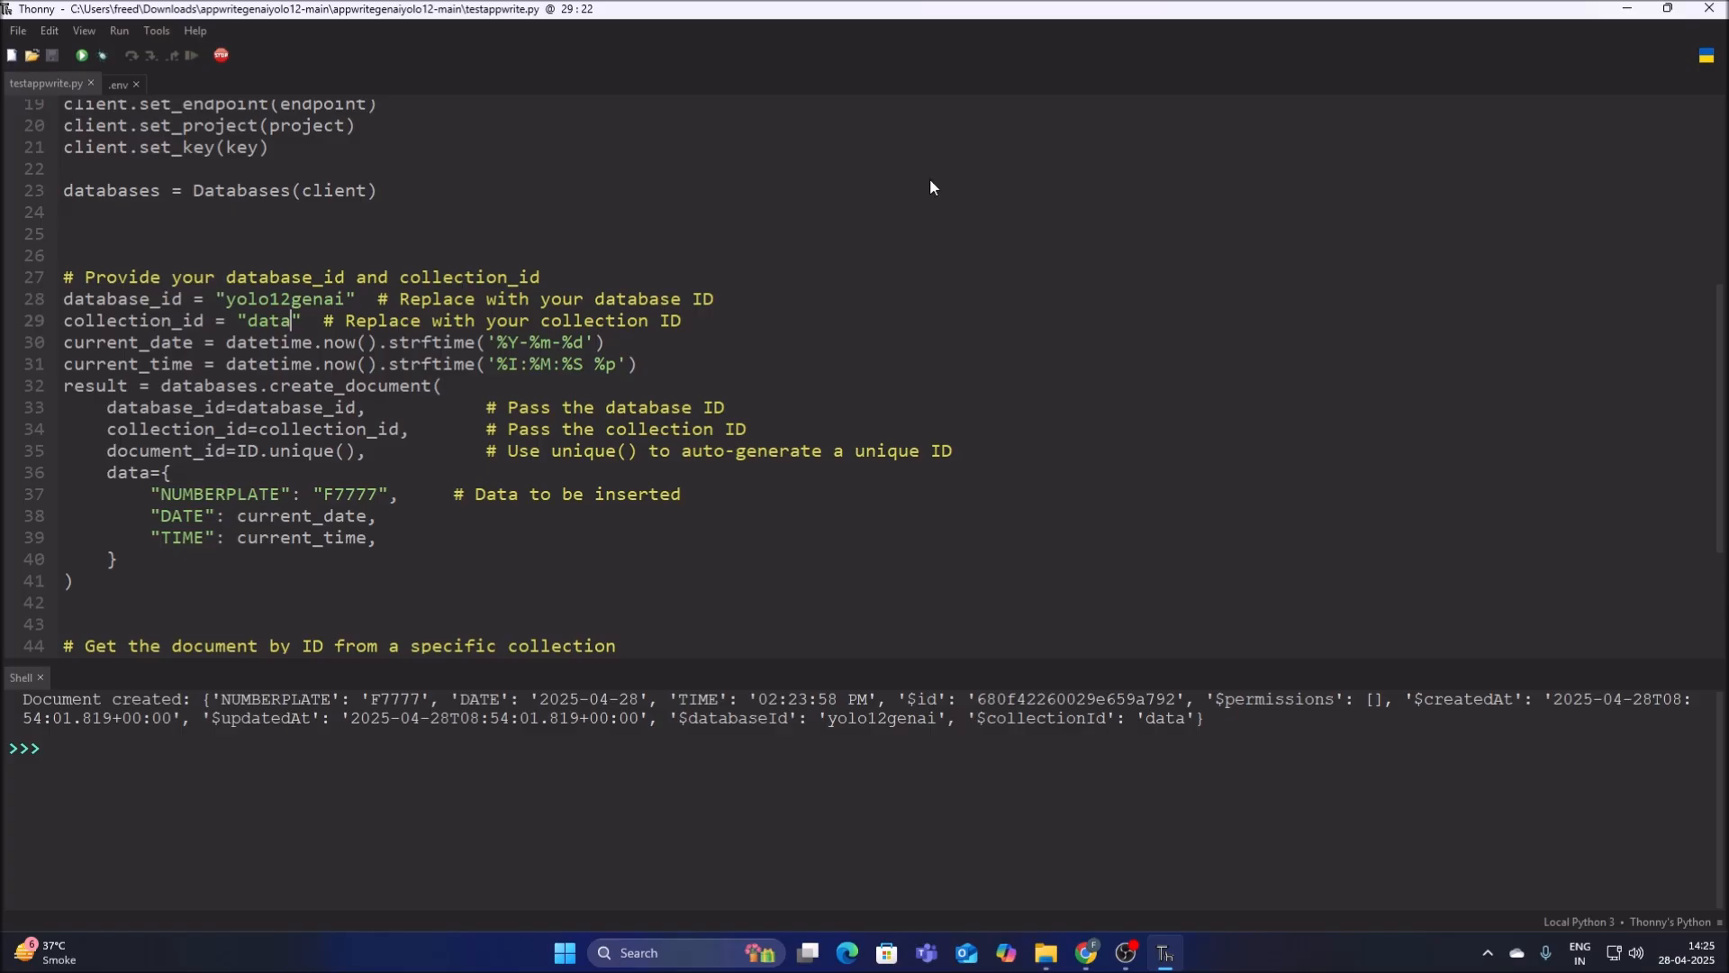
Close testappwrite.py in Thonny, and delete the myyt project's API key in Google AI Studio in Chrome.
click(90, 82)
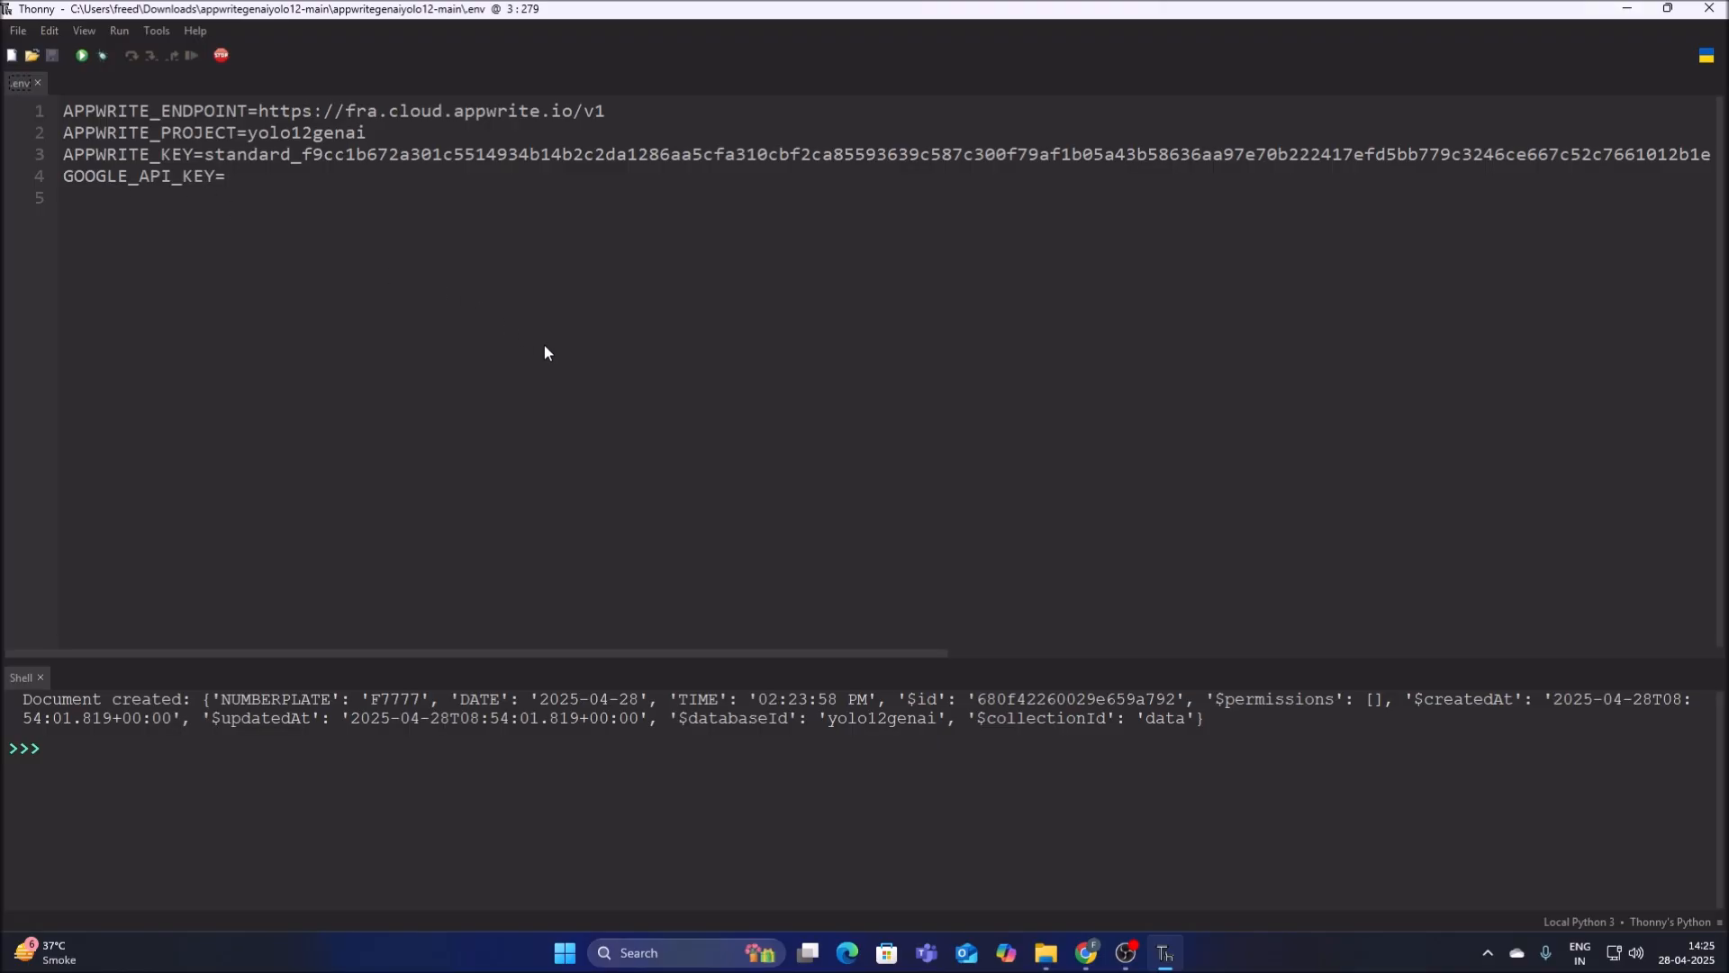
key(alt+Tab)
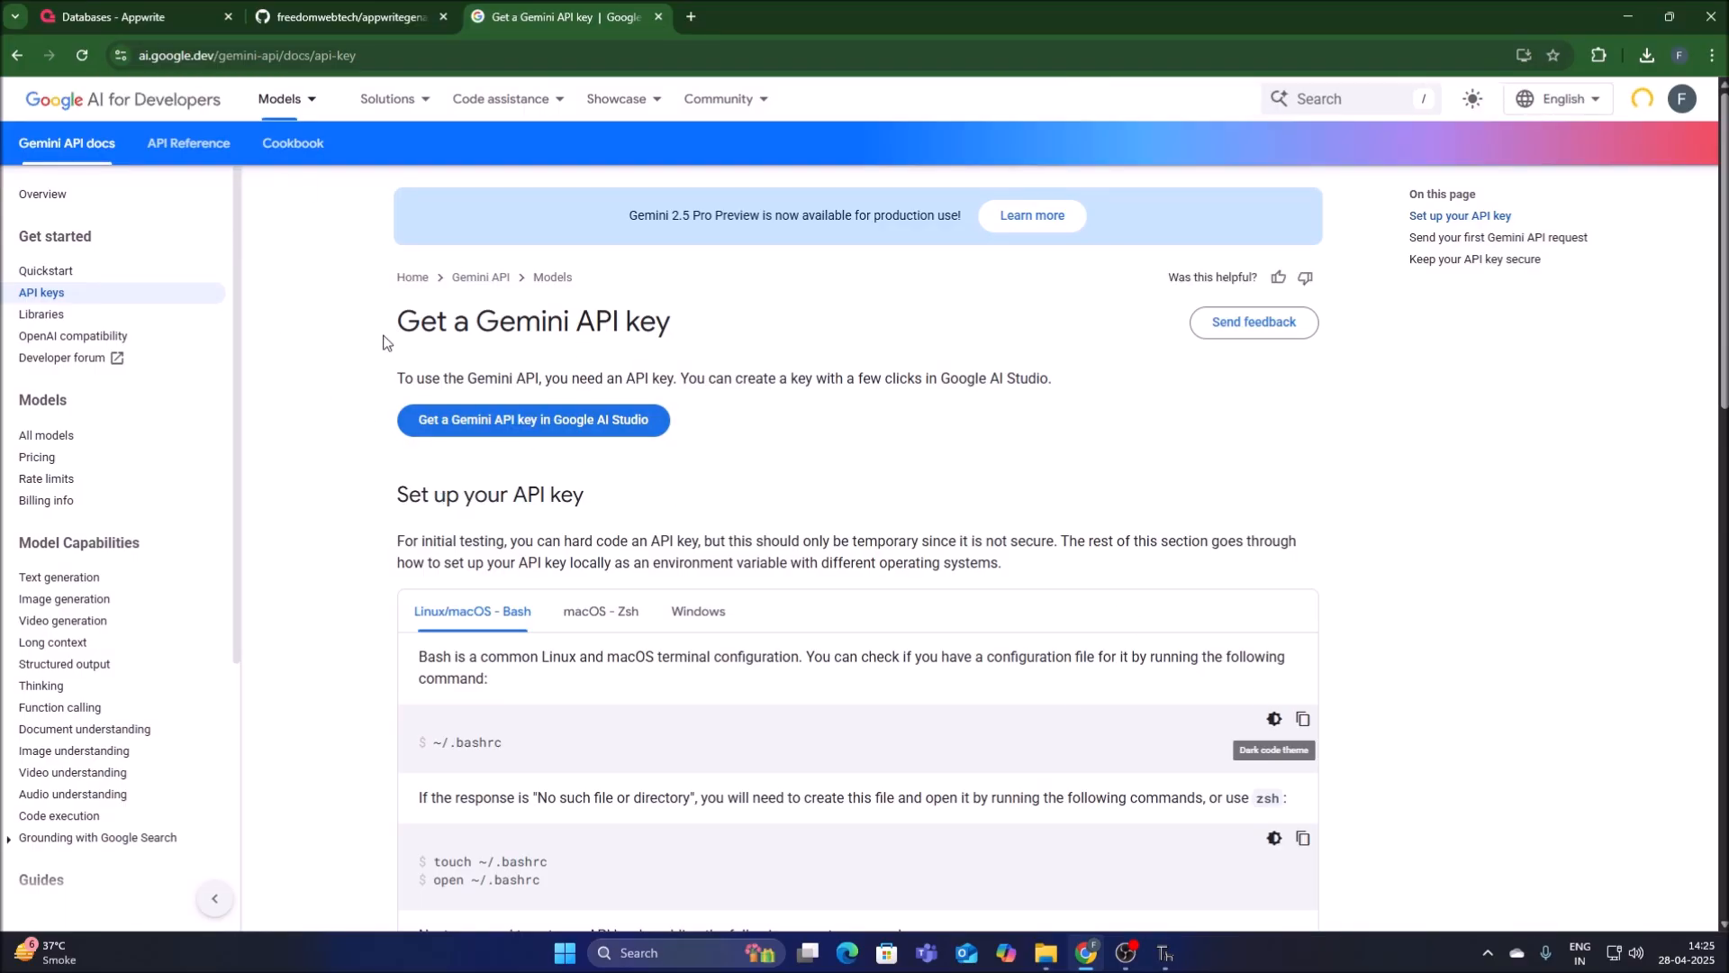
click(480, 423)
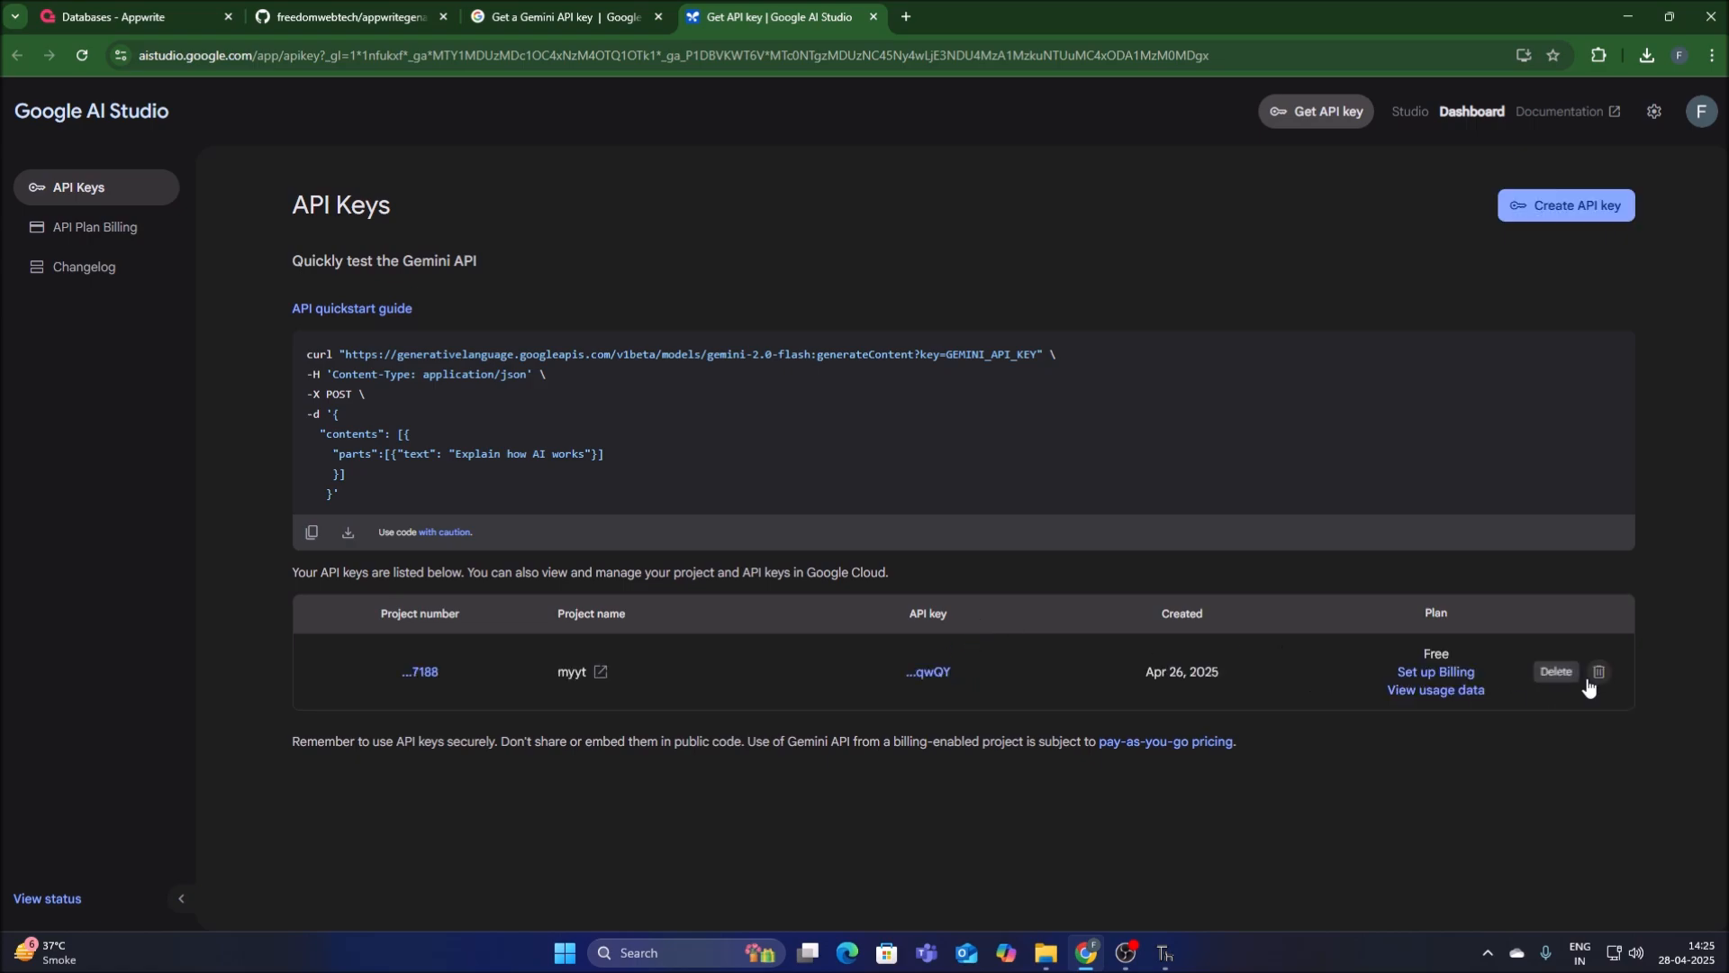
click(1599, 671)
click(1023, 539)
Create a new Gemini API key for the Google Cloud project My Project 95447 and copy it.
click(1510, 214)
click(804, 519)
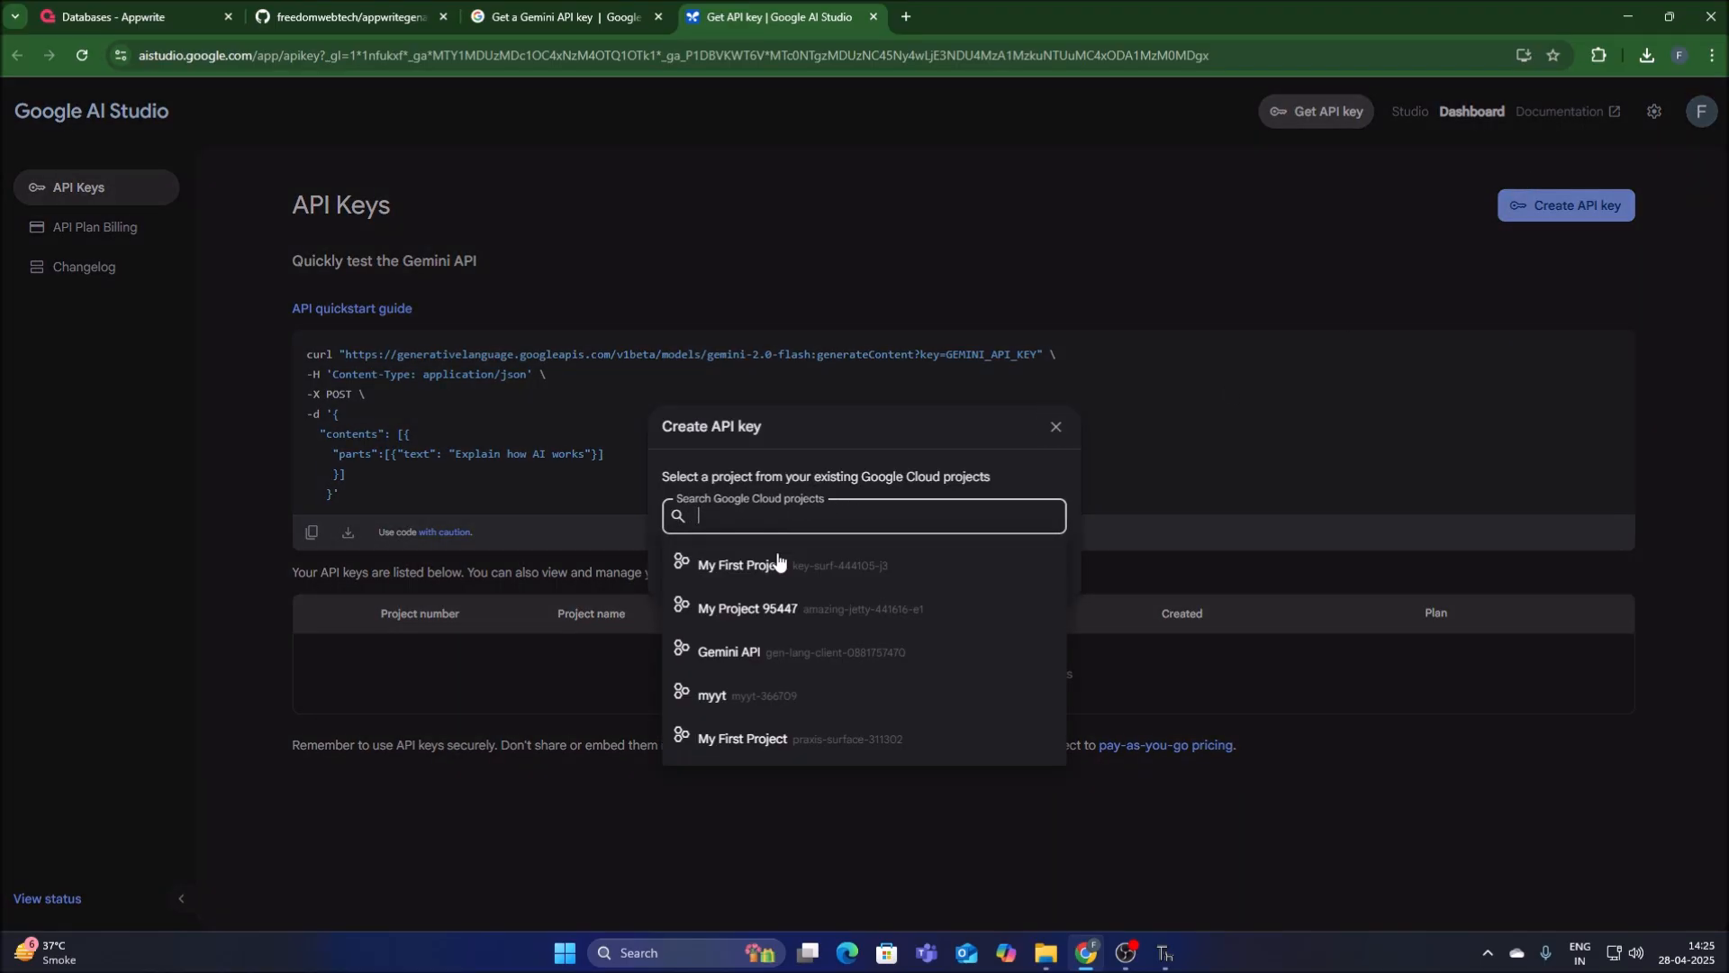
click(755, 604)
click(718, 575)
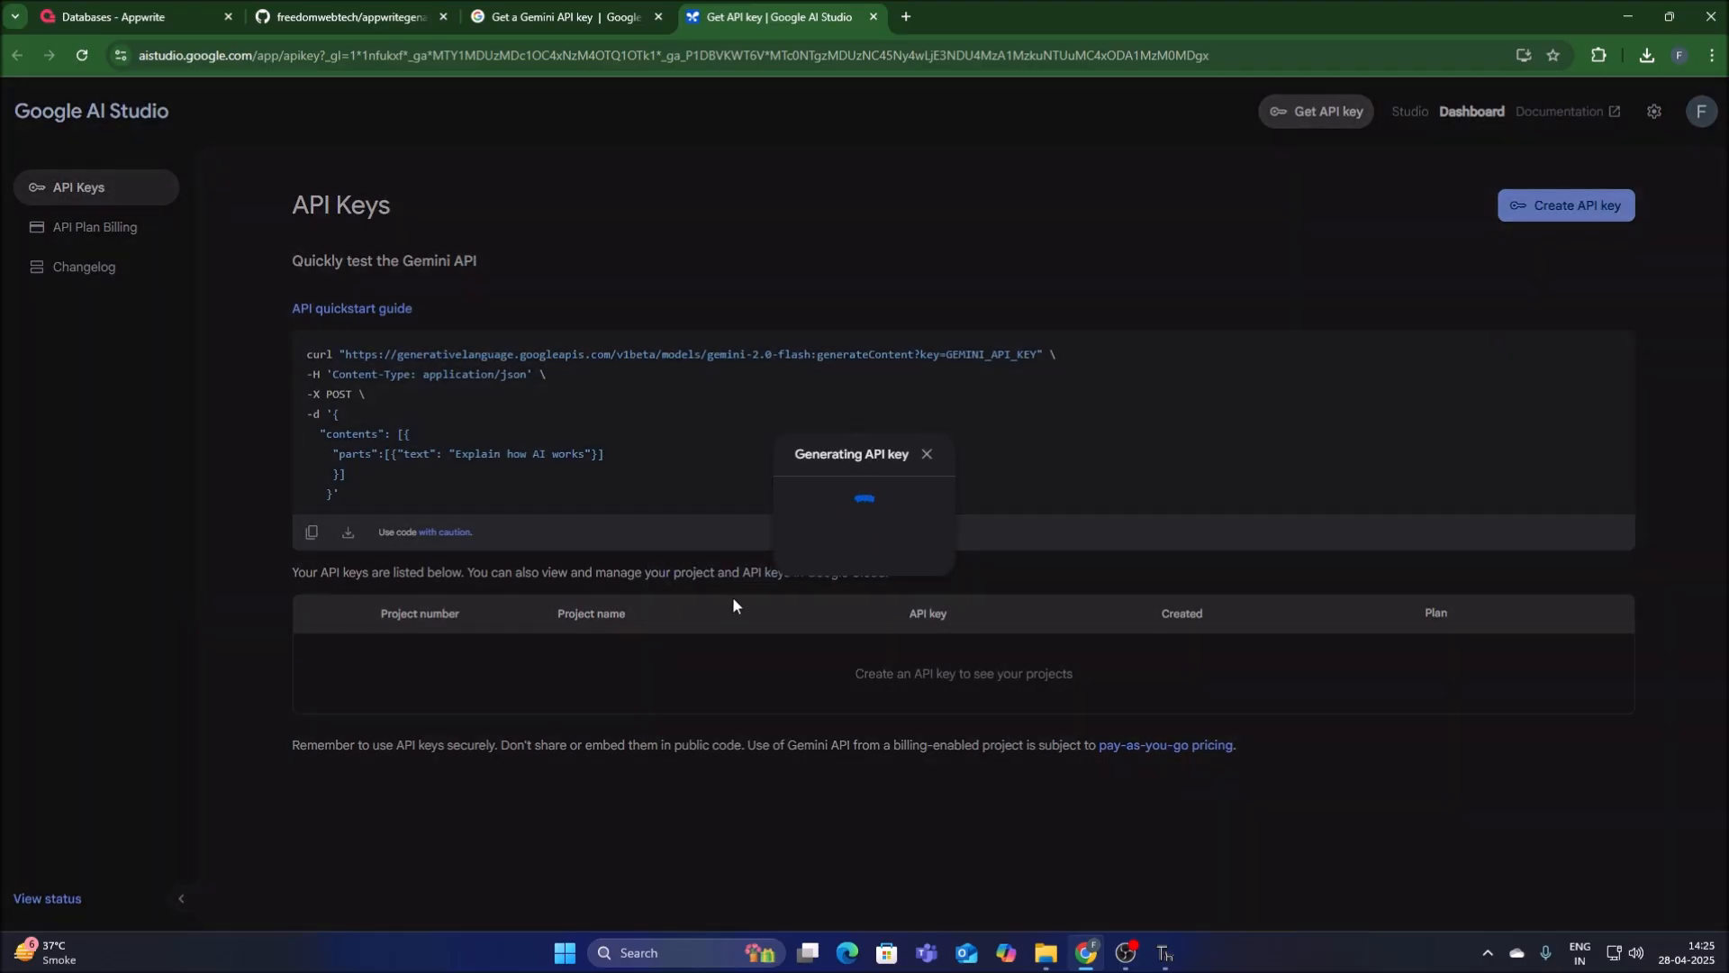
click(900, 555)
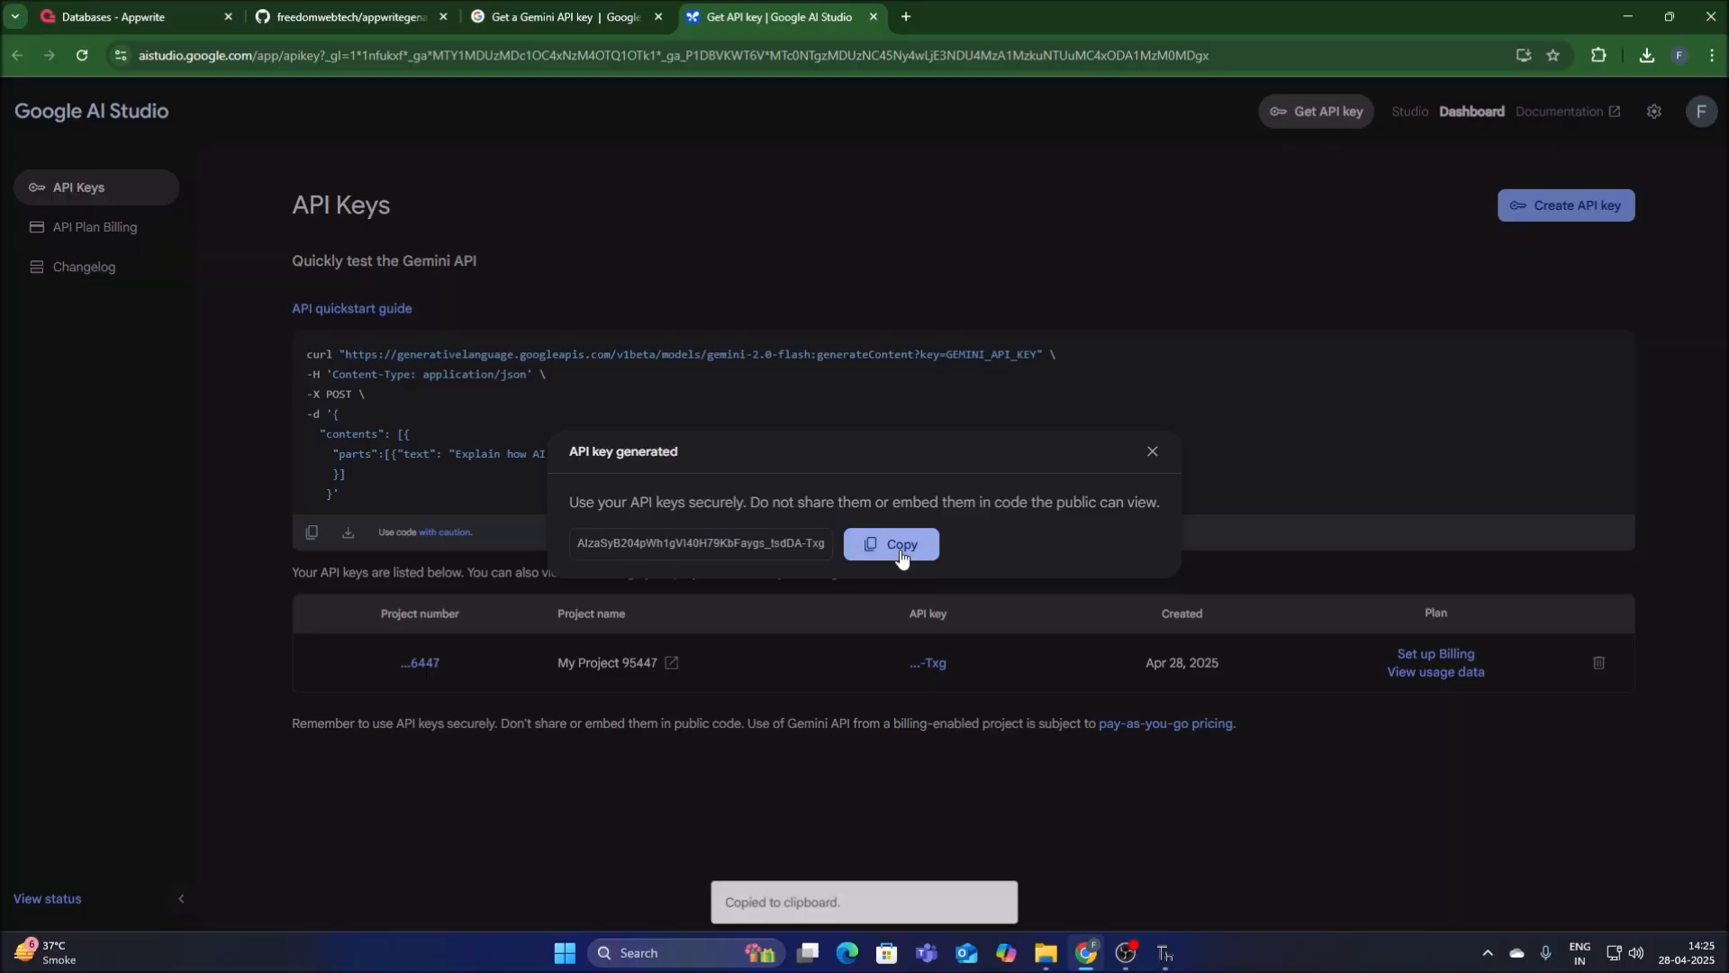
Paste the copied API key as the GOOGLE_API_KEY value in the .env file in Thonny and save the file.
click(1164, 955)
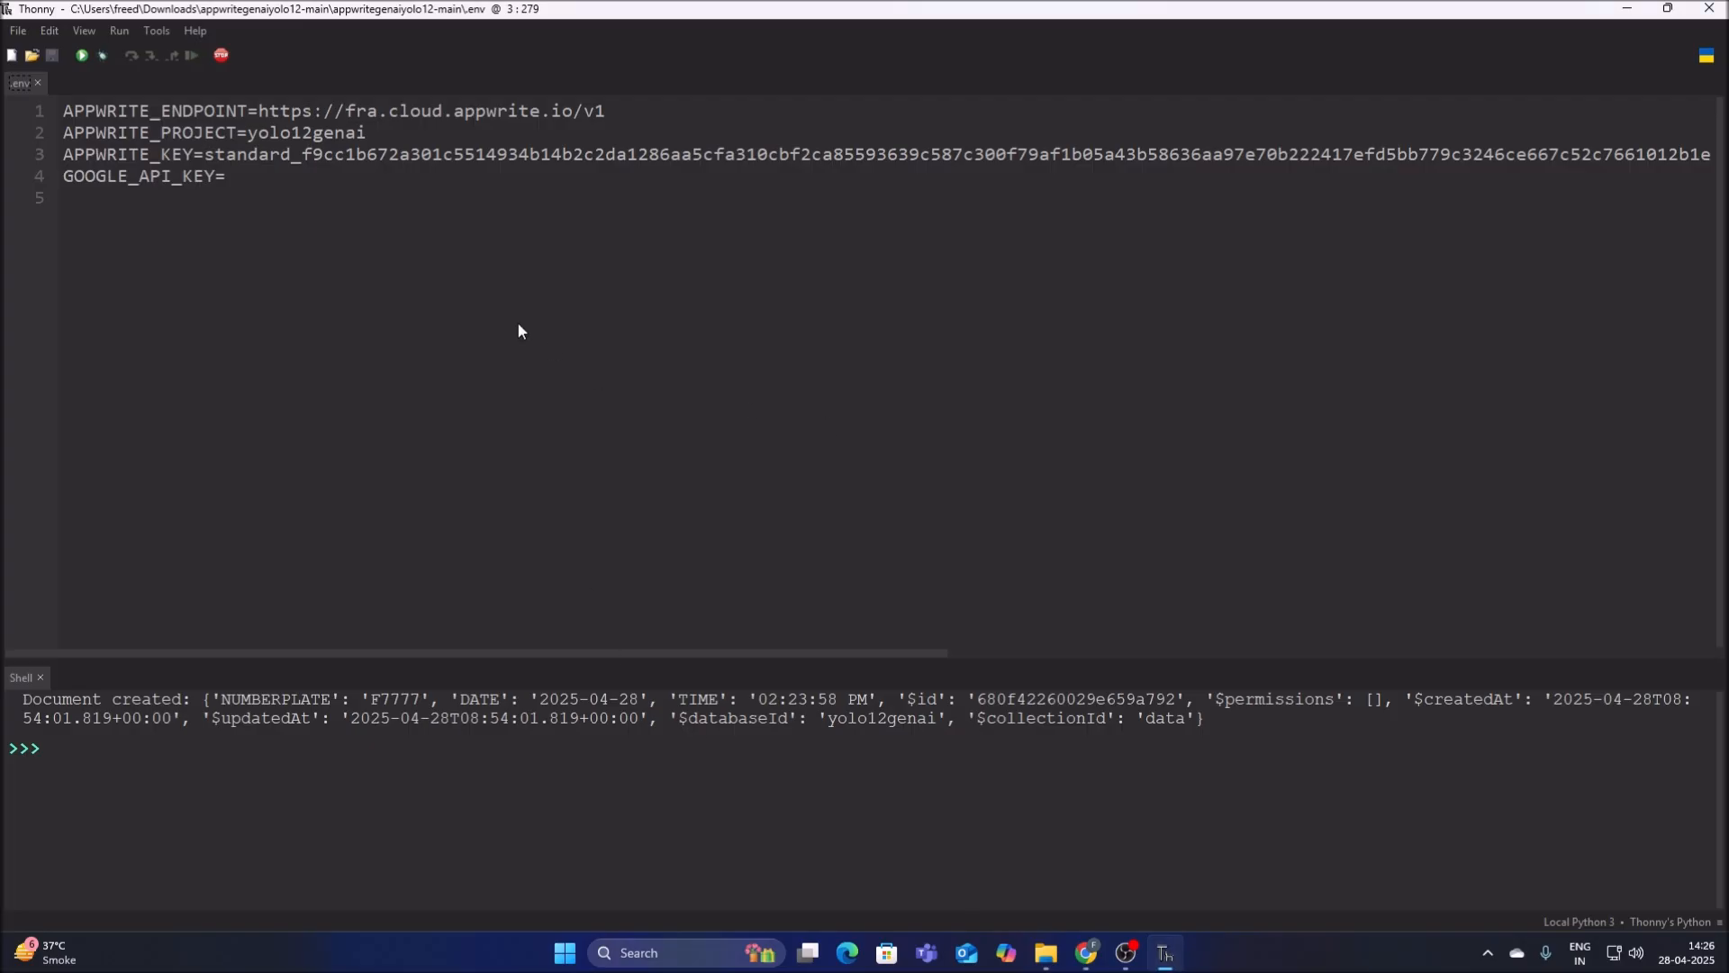
click(238, 180)
key(ctrl+v)
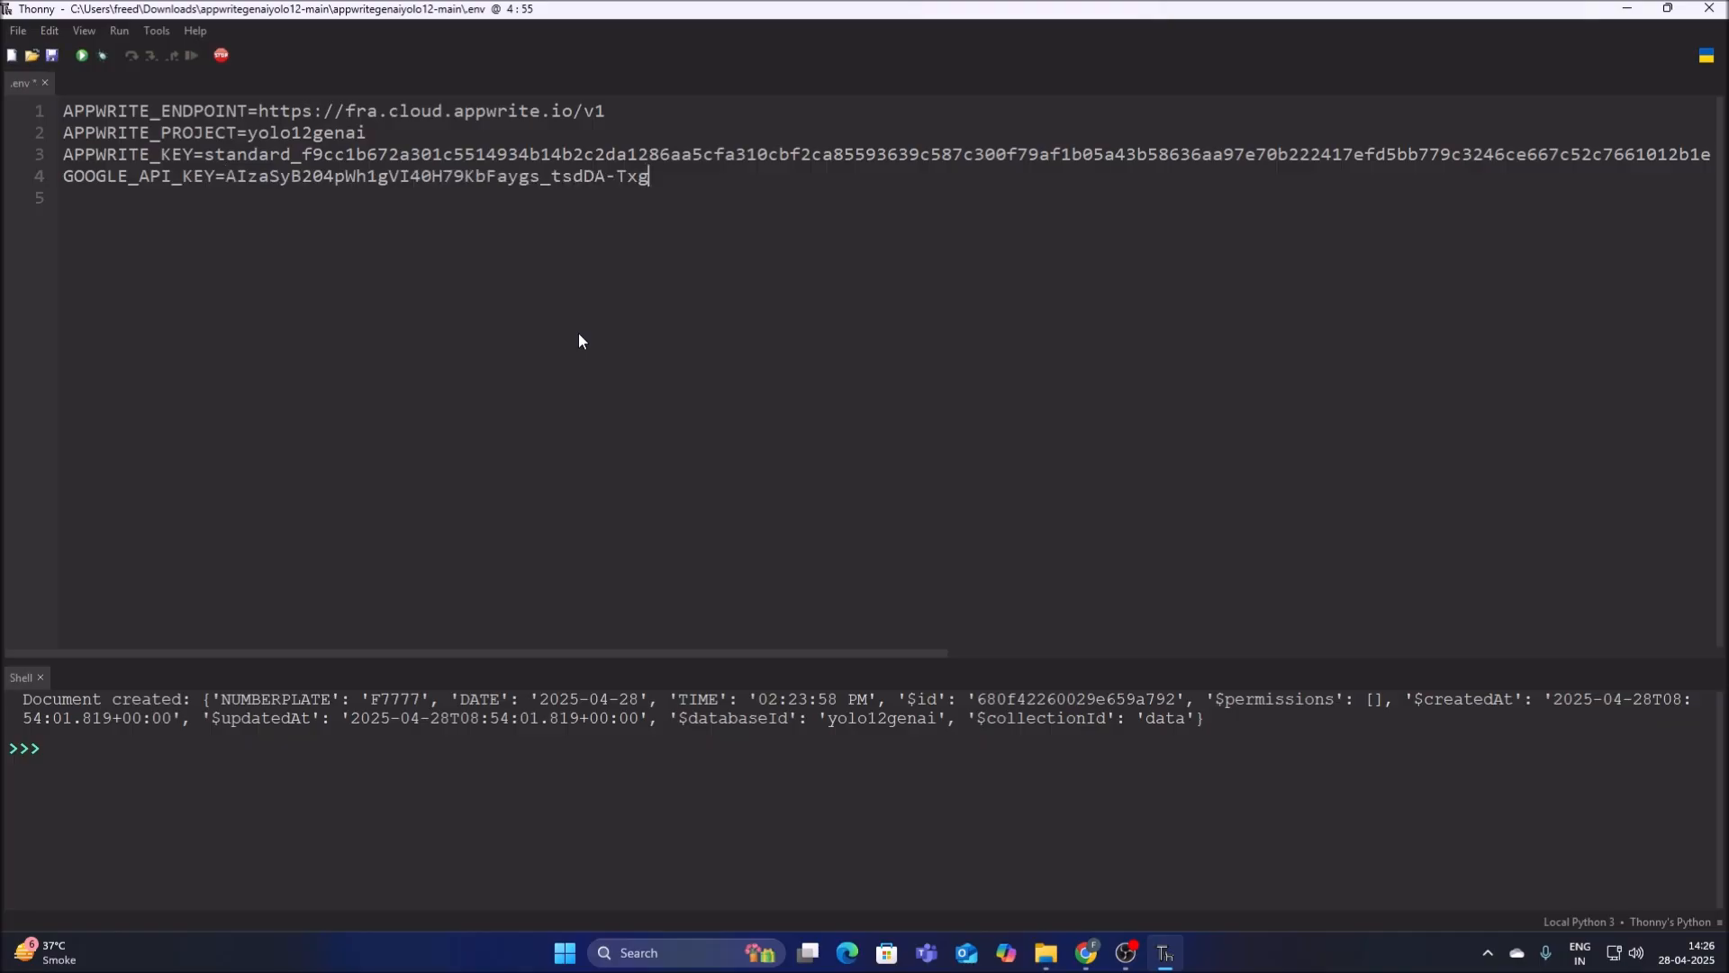
click(52, 55)
Open tracker.py from the project folder.
click(21, 33)
click(31, 72)
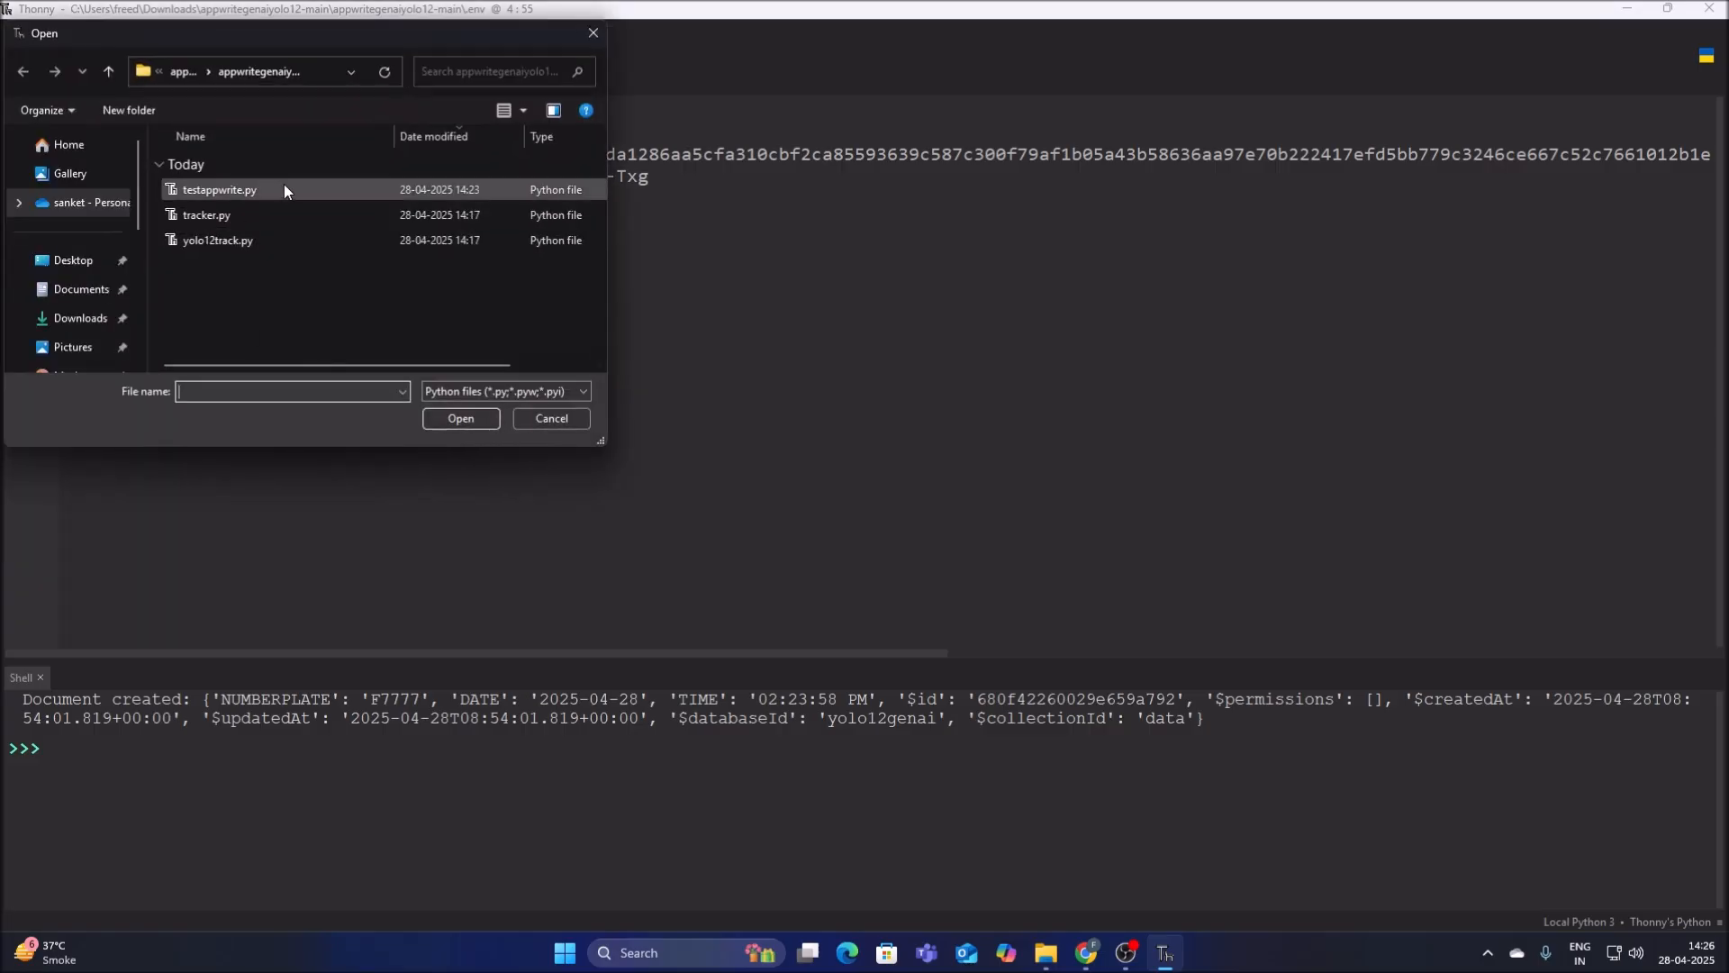
click(216, 220)
click(460, 418)
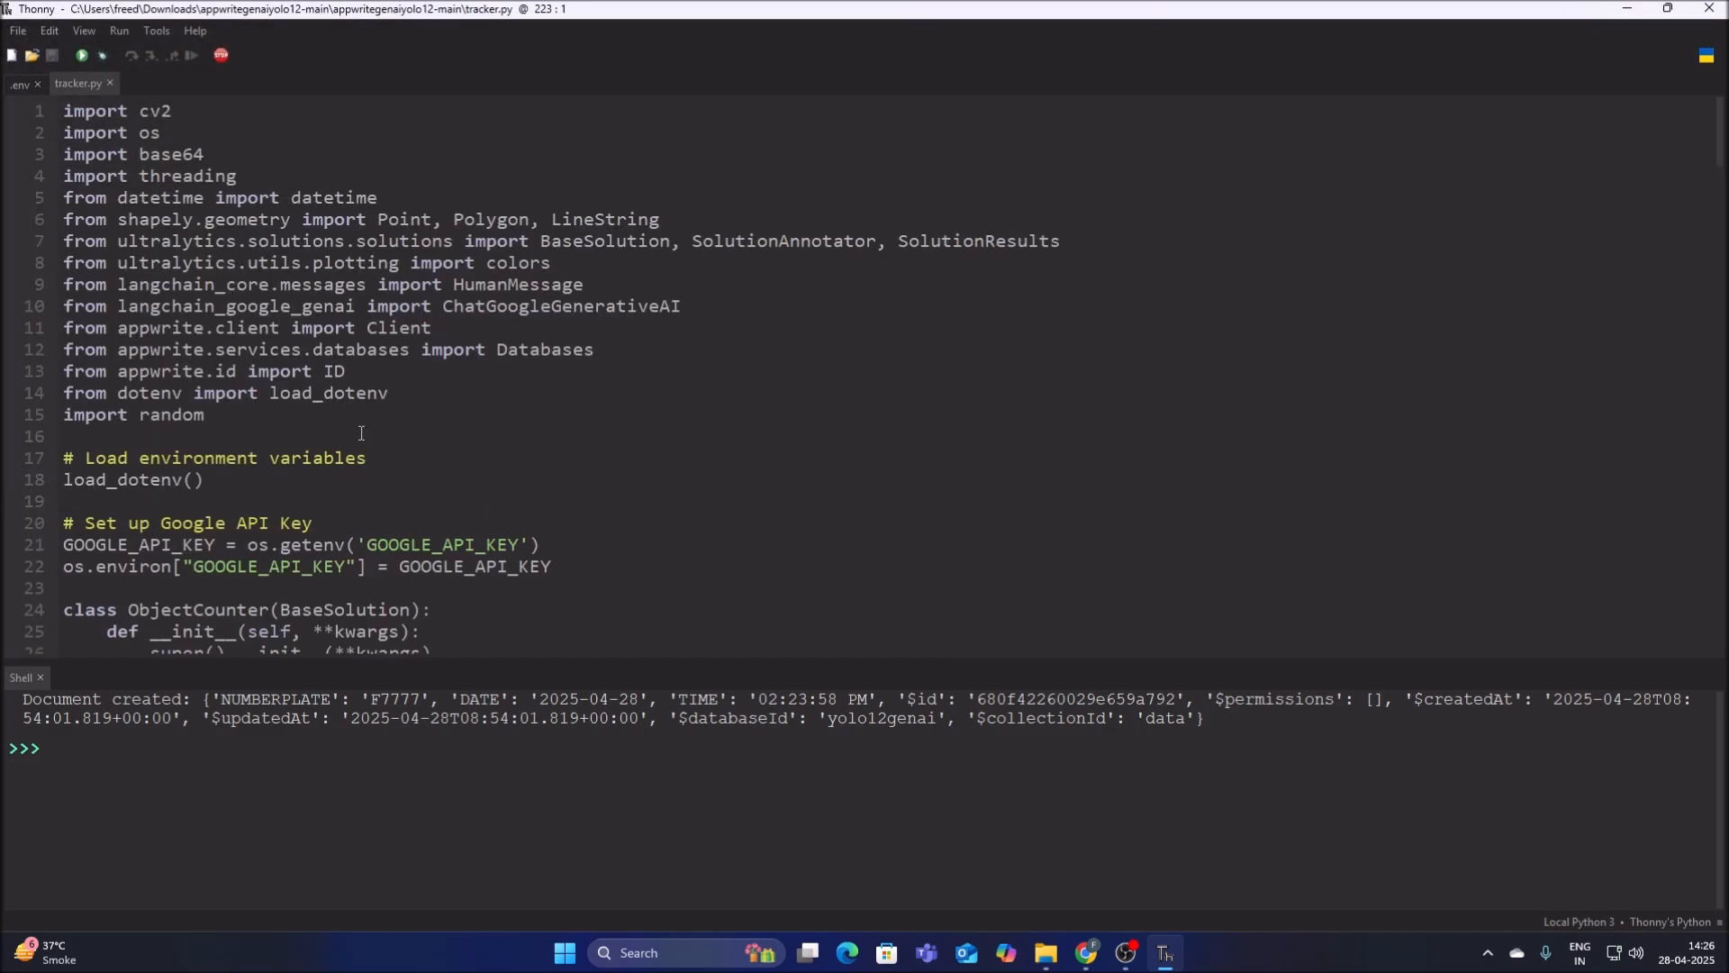
Examine the ObjectCounter class in tracker.py, including its Gemini model, Appwrite client setup, and database and collection ID lines.
scroll(353, 466, down, 4)
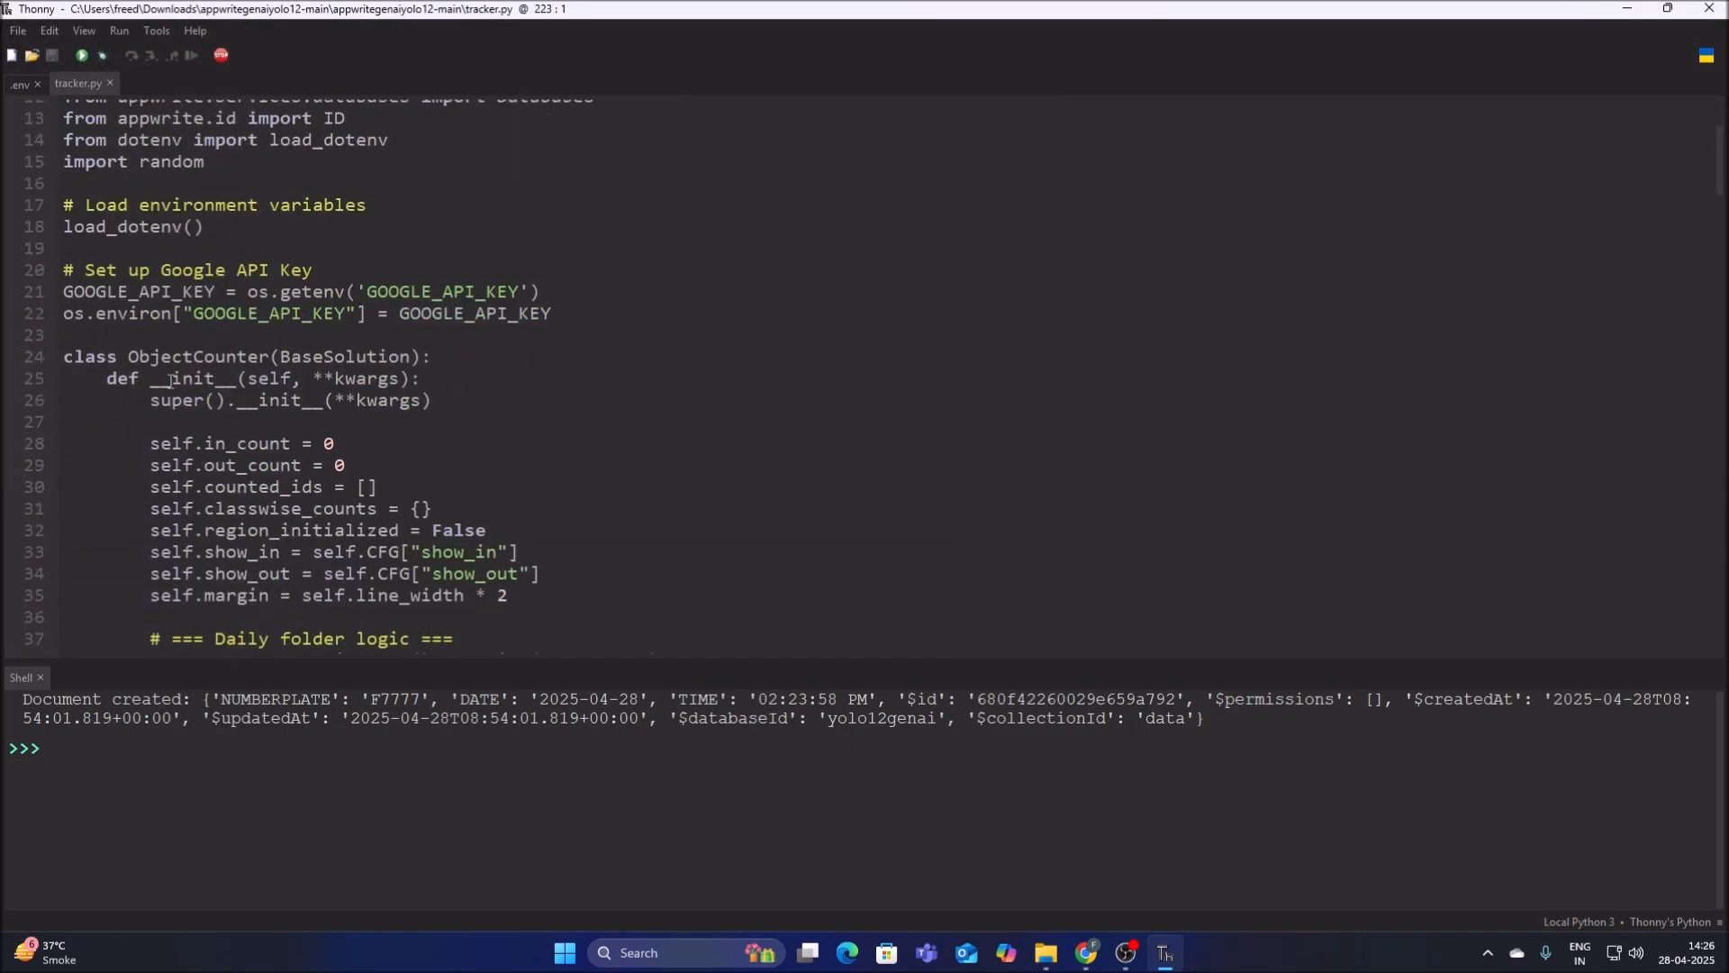
drag(137, 360, 260, 363)
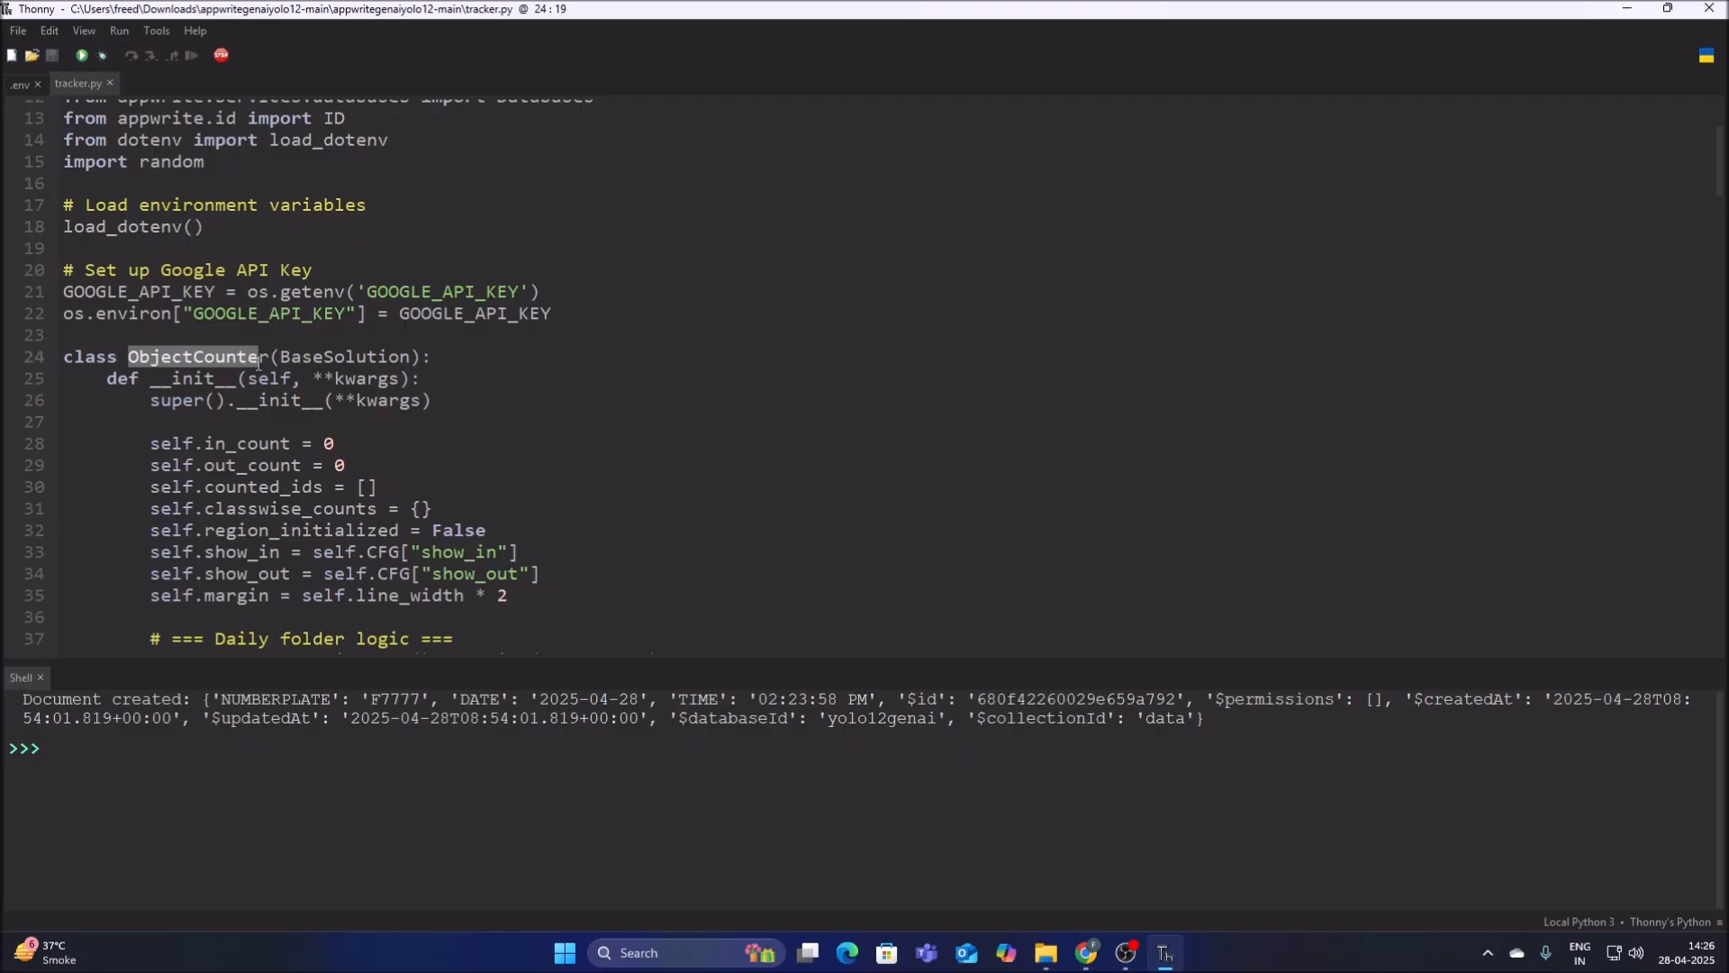
scroll(509, 452, down, 5)
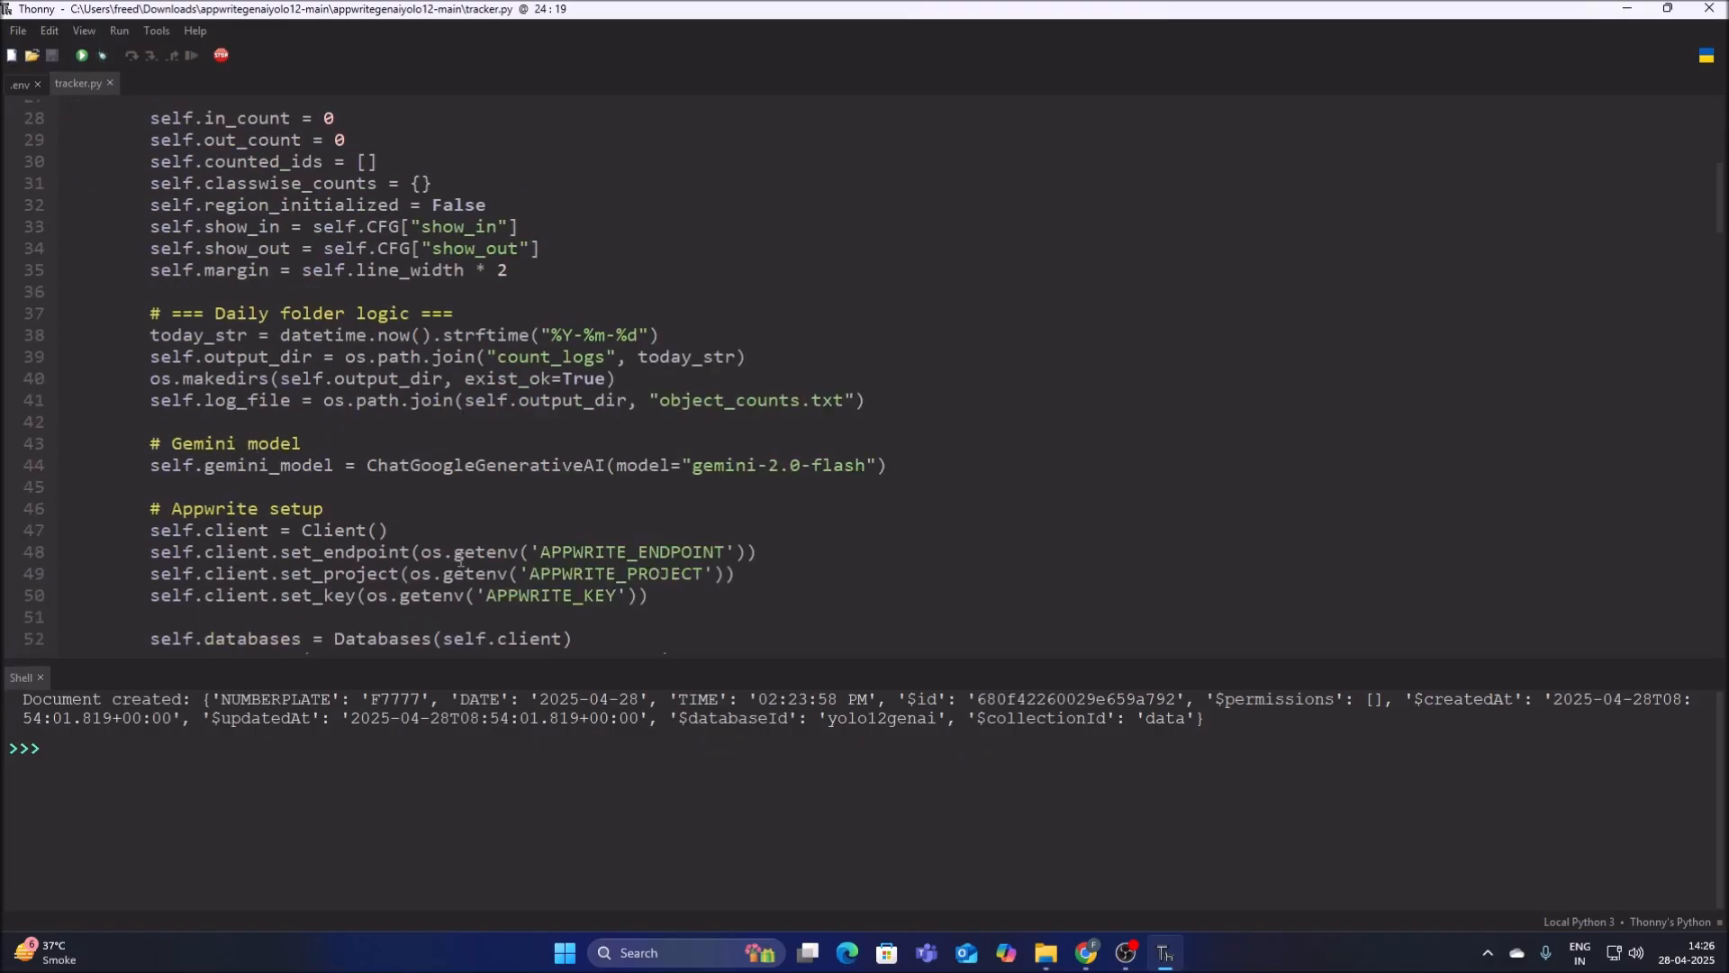
scroll(808, 406, down, 5)
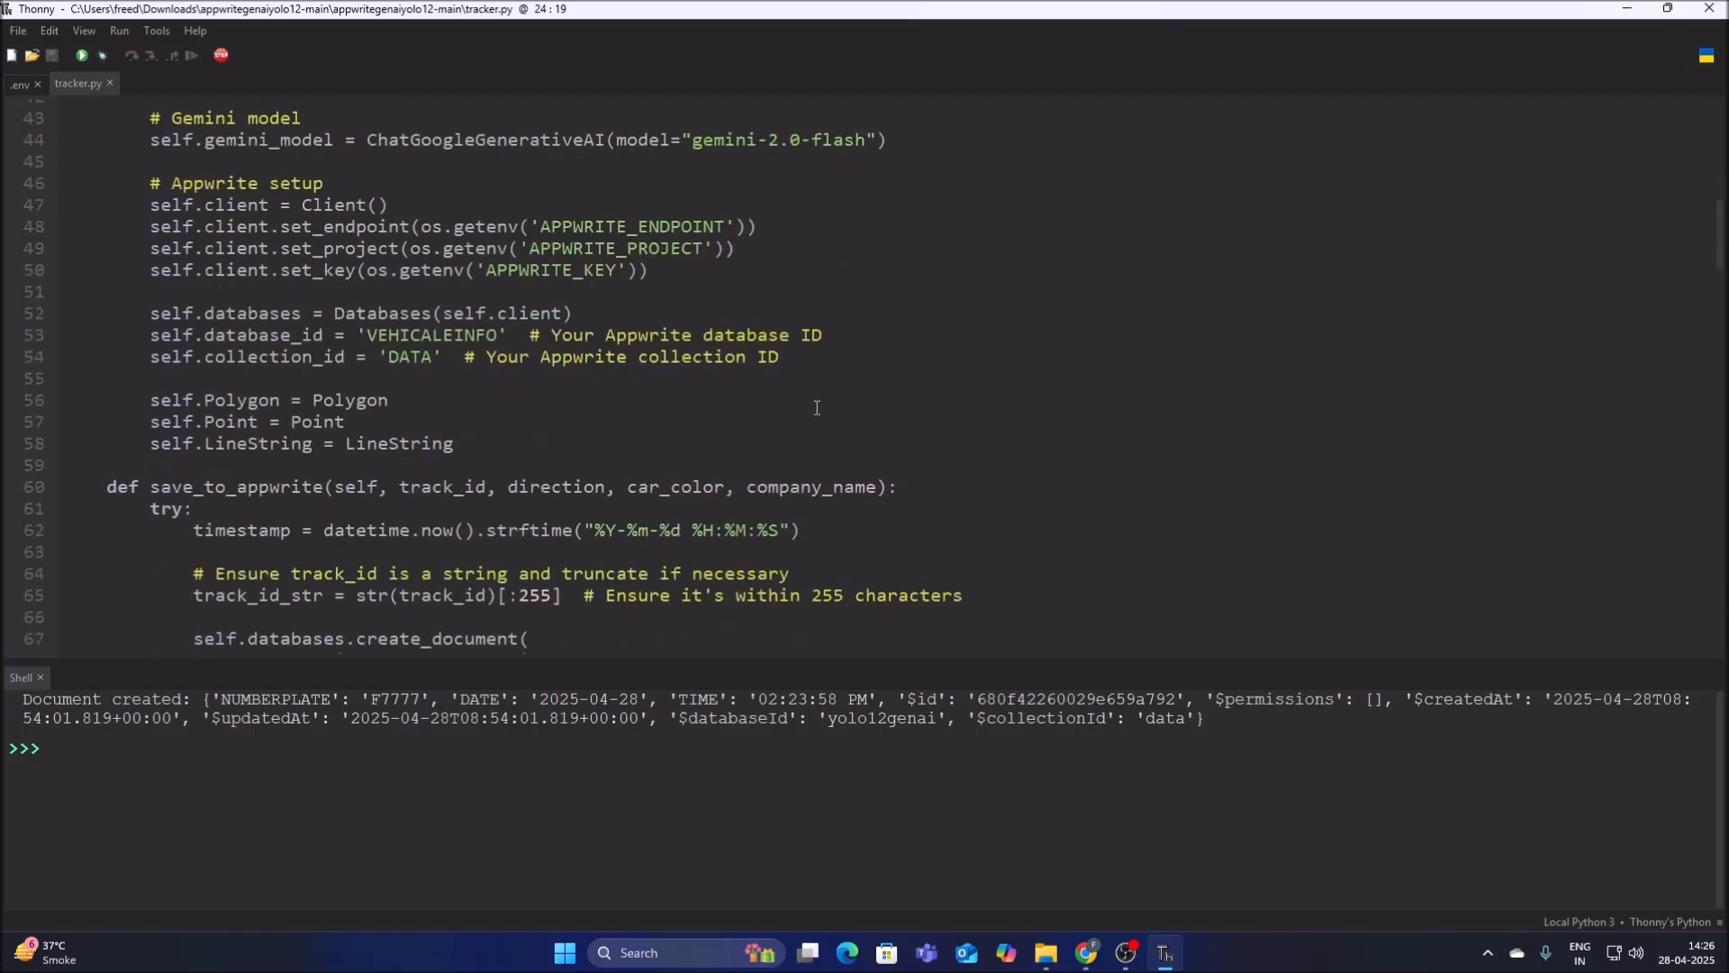
scroll(450, 238, up, 2)
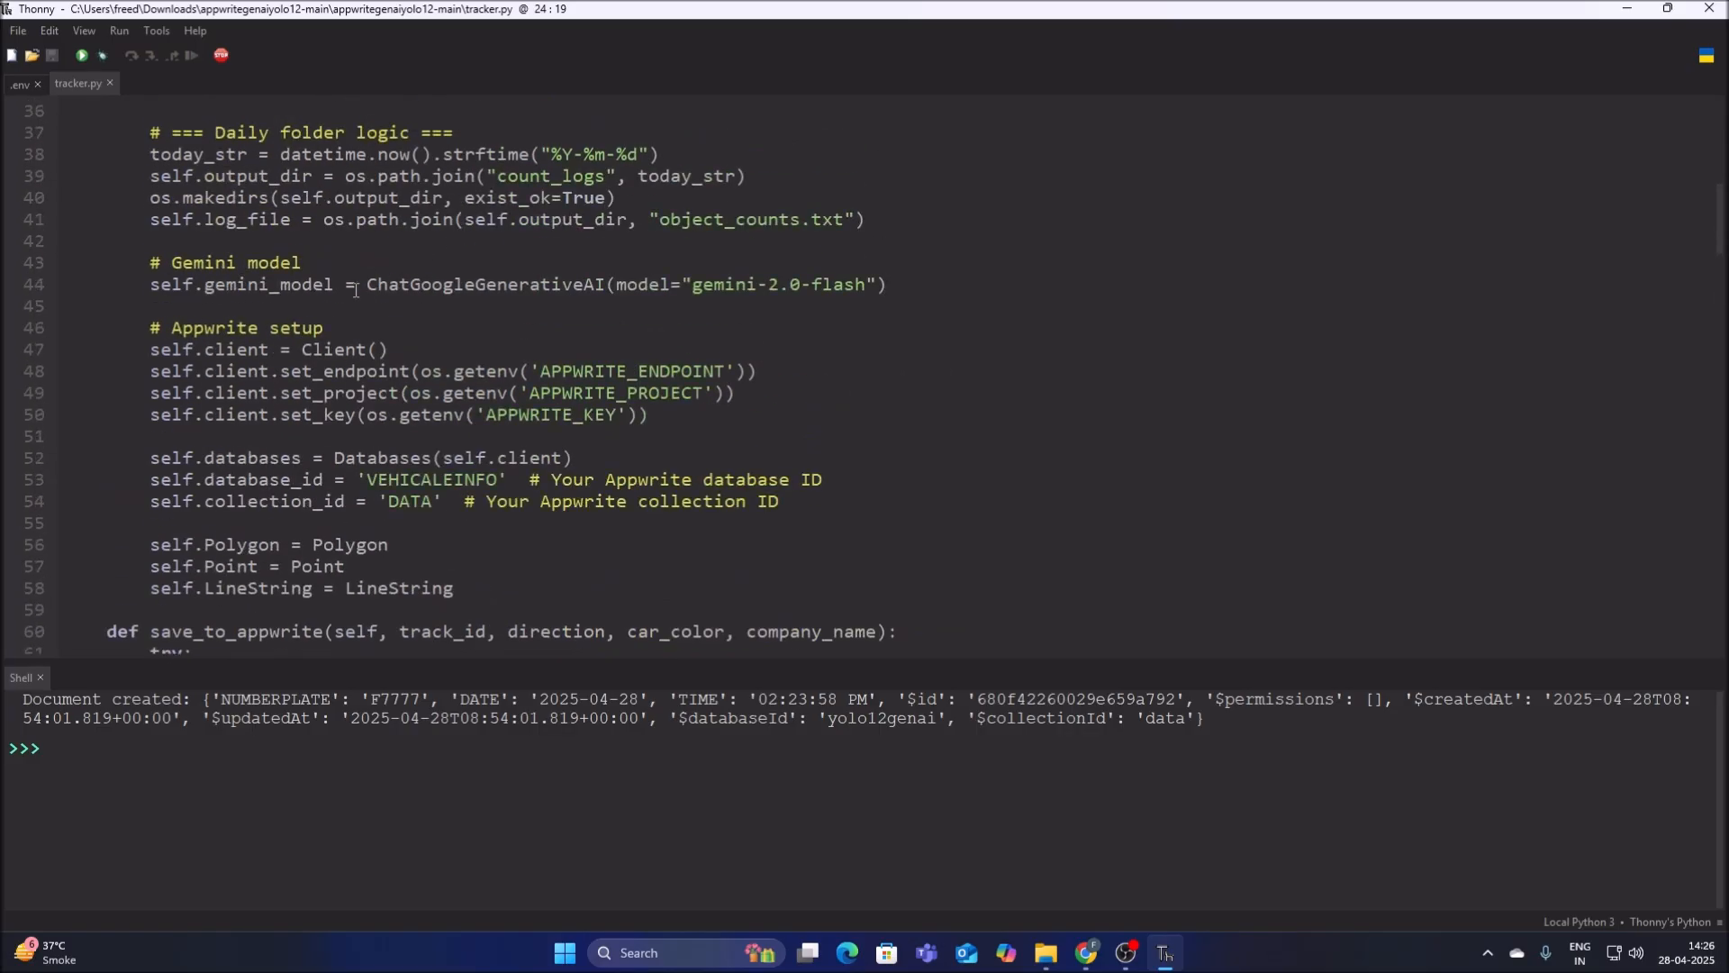
drag(367, 284, 454, 590)
click(519, 355)
drag(531, 371, 730, 393)
drag(183, 483, 421, 484)
click(563, 487)
drag(565, 487, 347, 568)
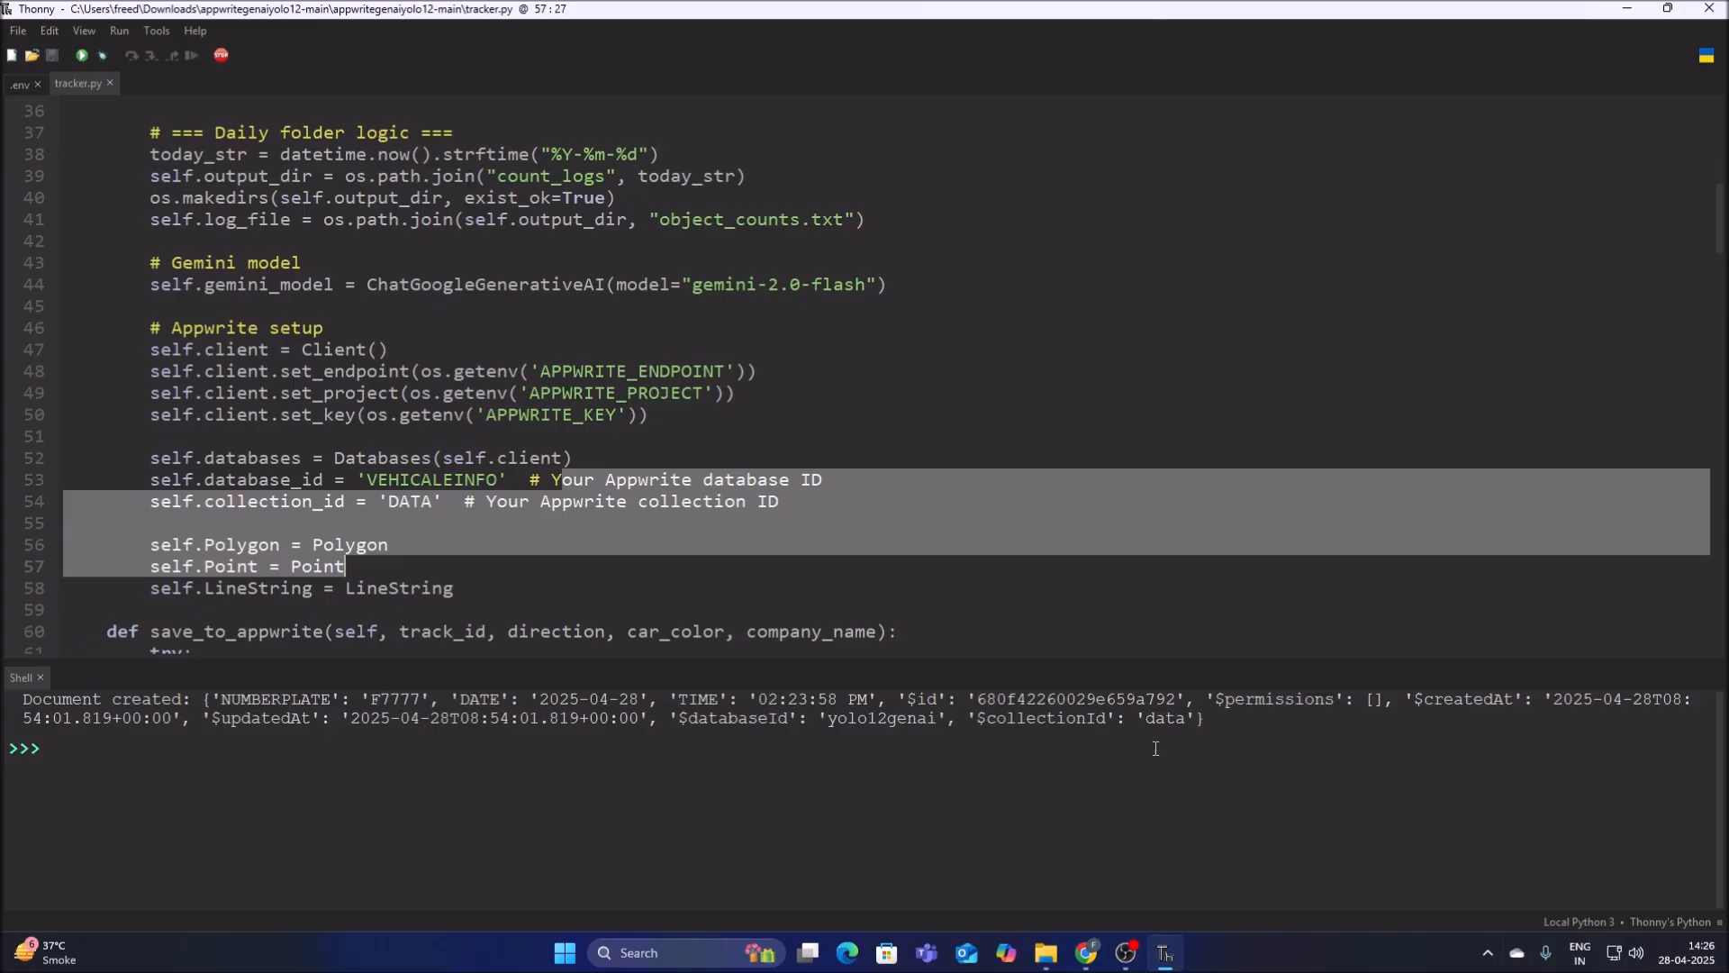
Close the Google AI Studio and Gemini API key pages in Chrome, and copy the yolo12genai database ID from Appwrite.
click(1084, 955)
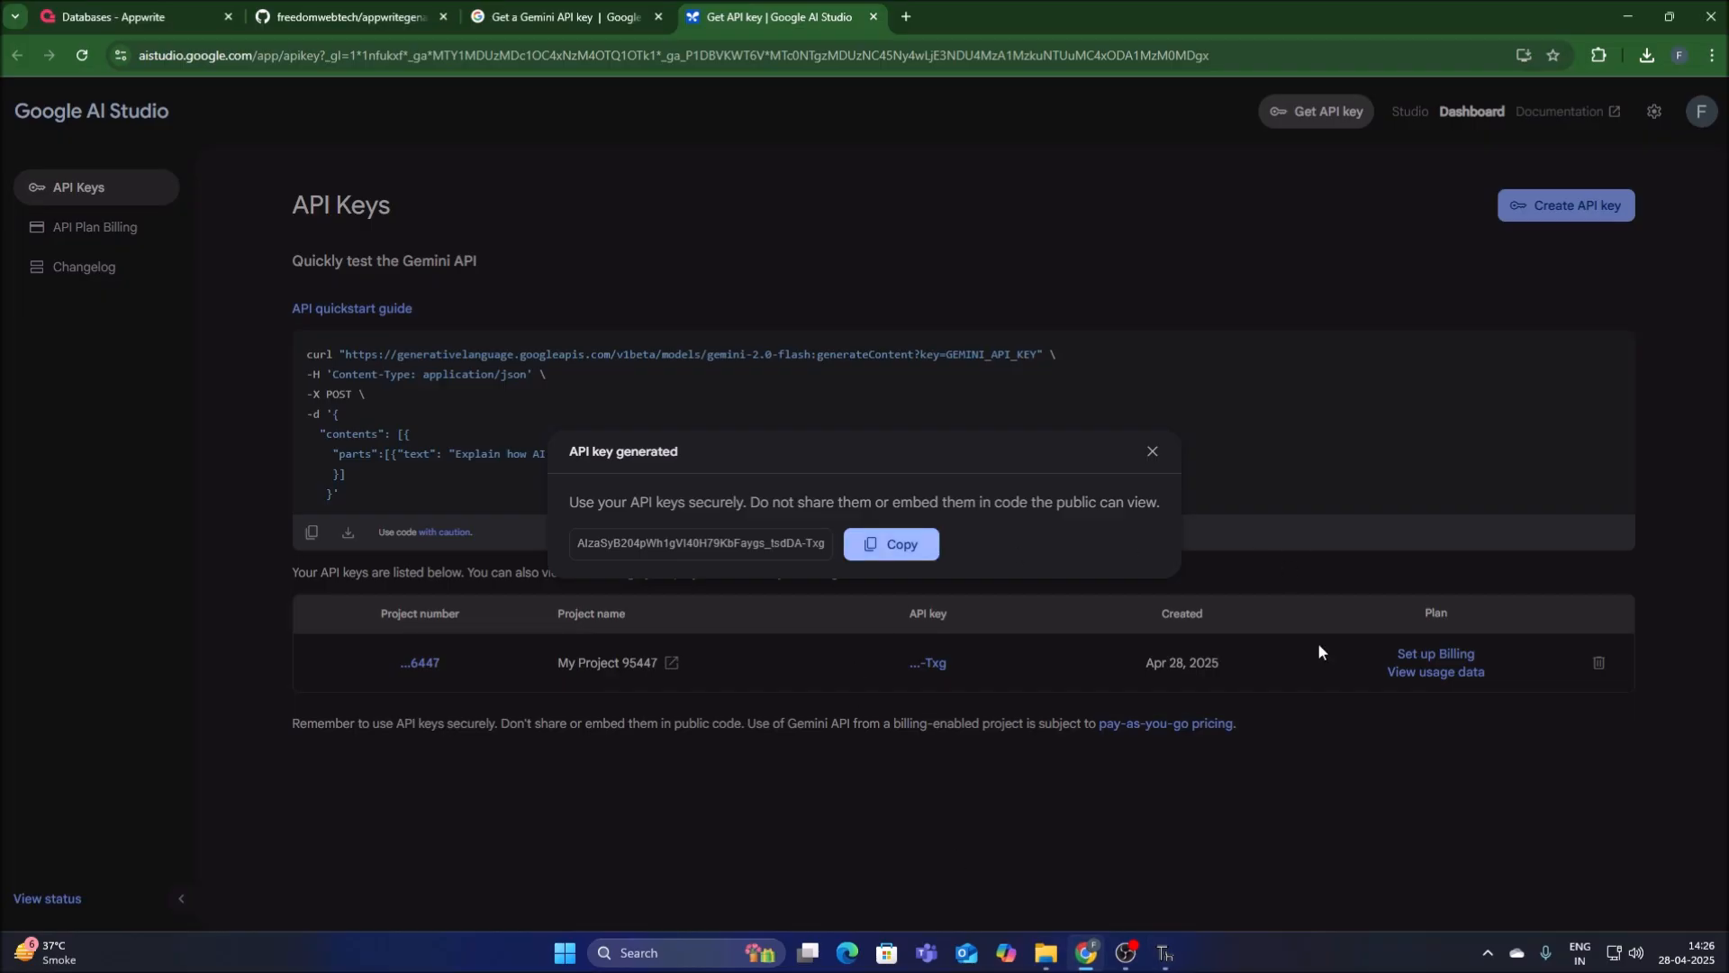
click(1152, 451)
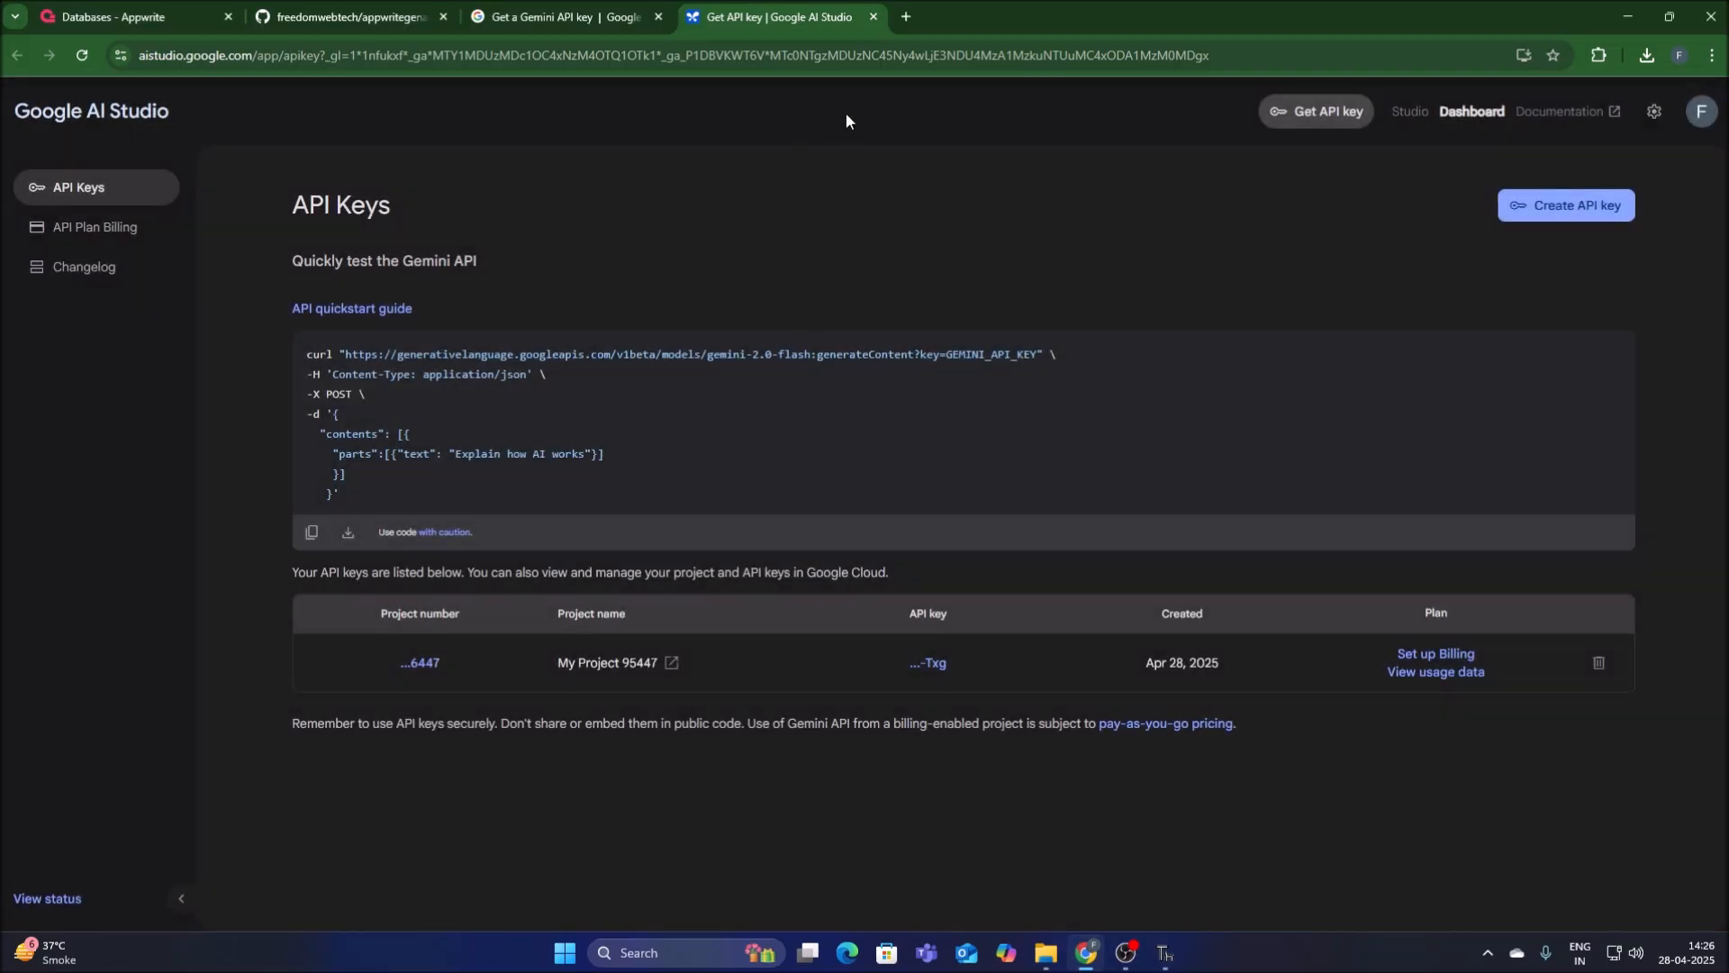
click(874, 17)
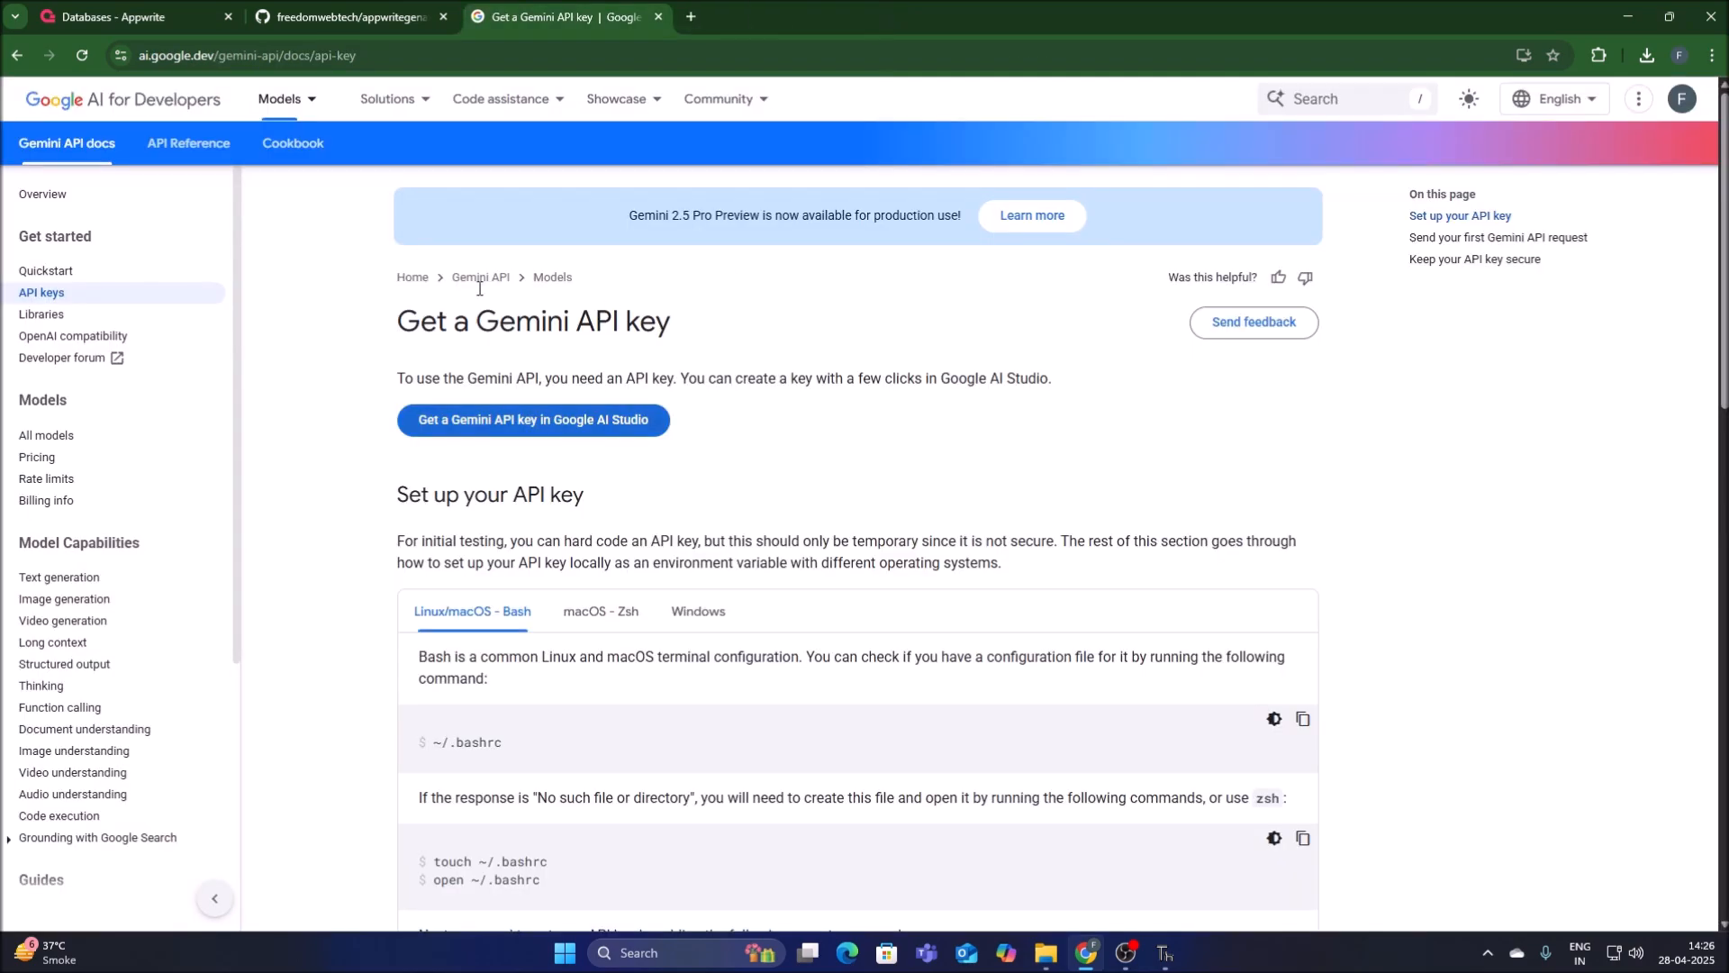
click(659, 17)
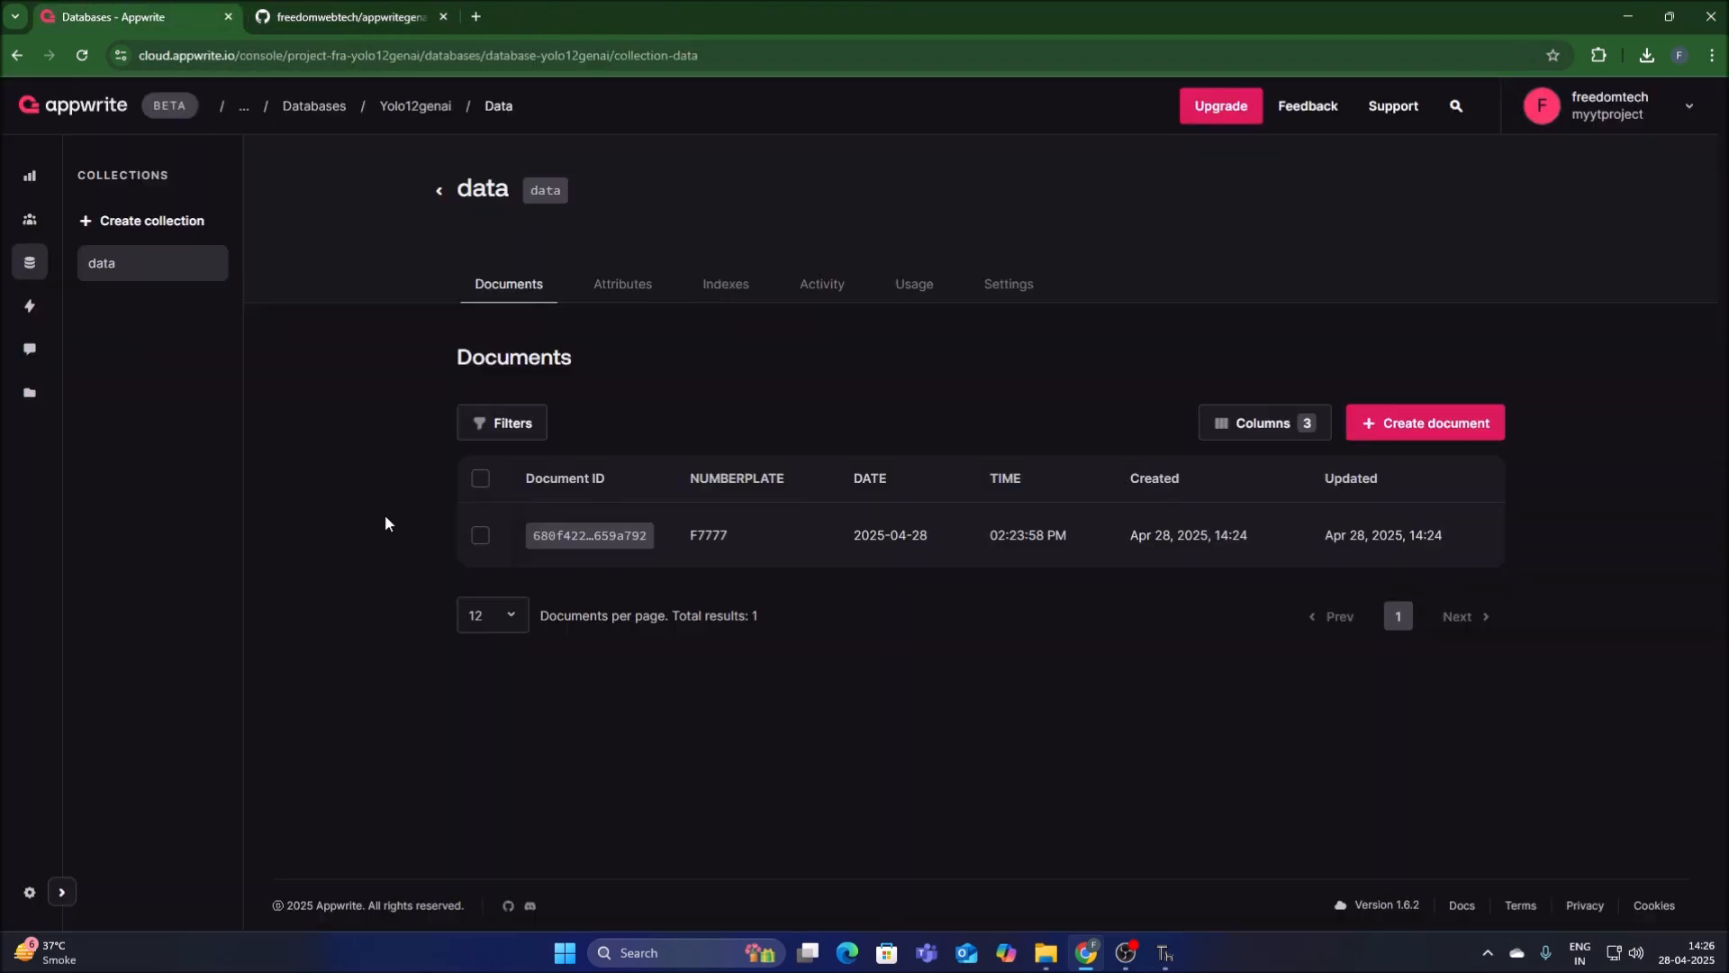
click(36, 266)
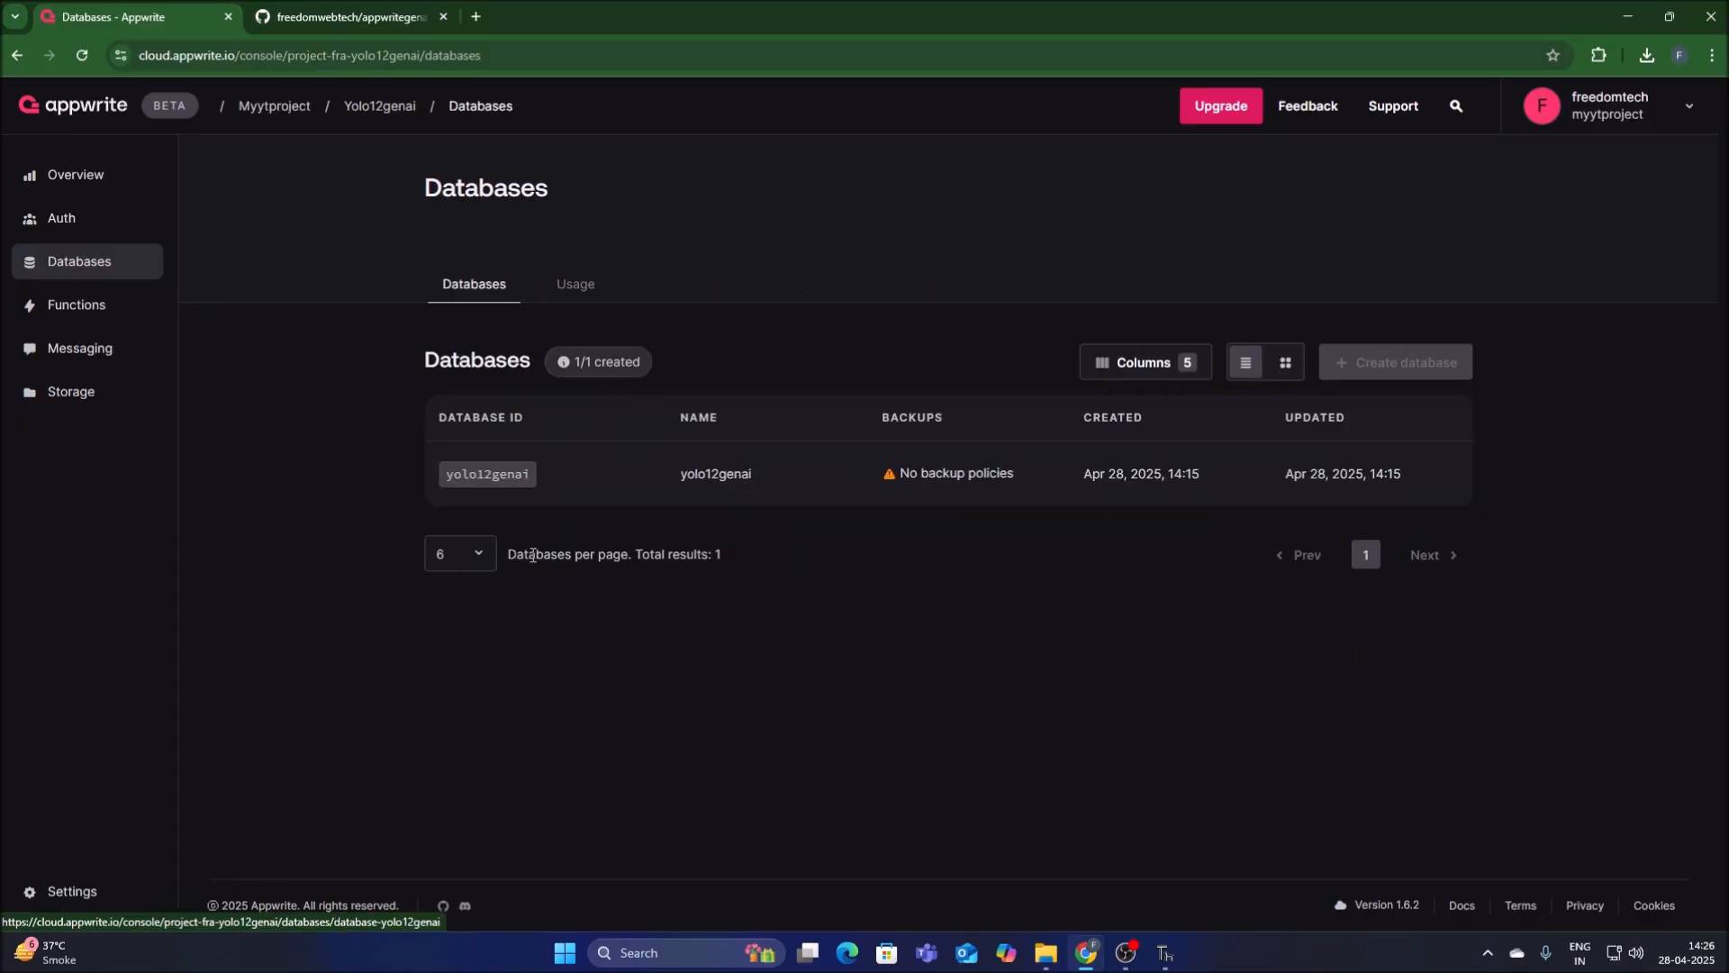
click(521, 481)
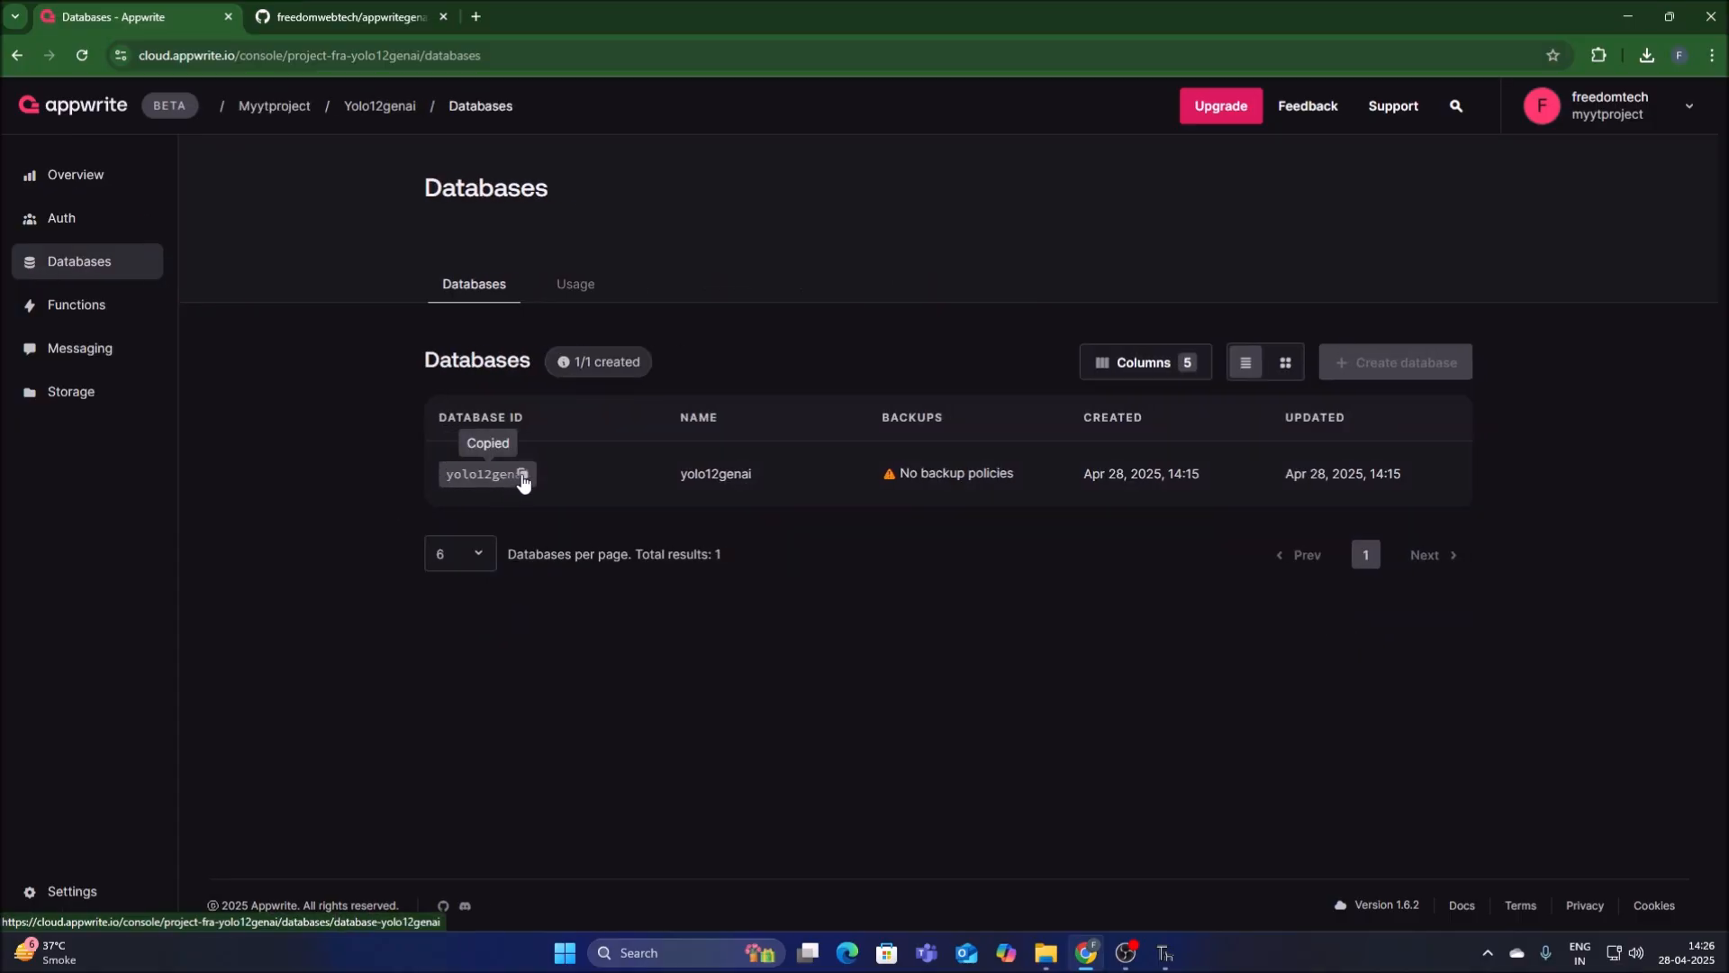
Replace the self.database_id value in tracker.py with the copied ID yolo12genai in Thonny.
click(1165, 952)
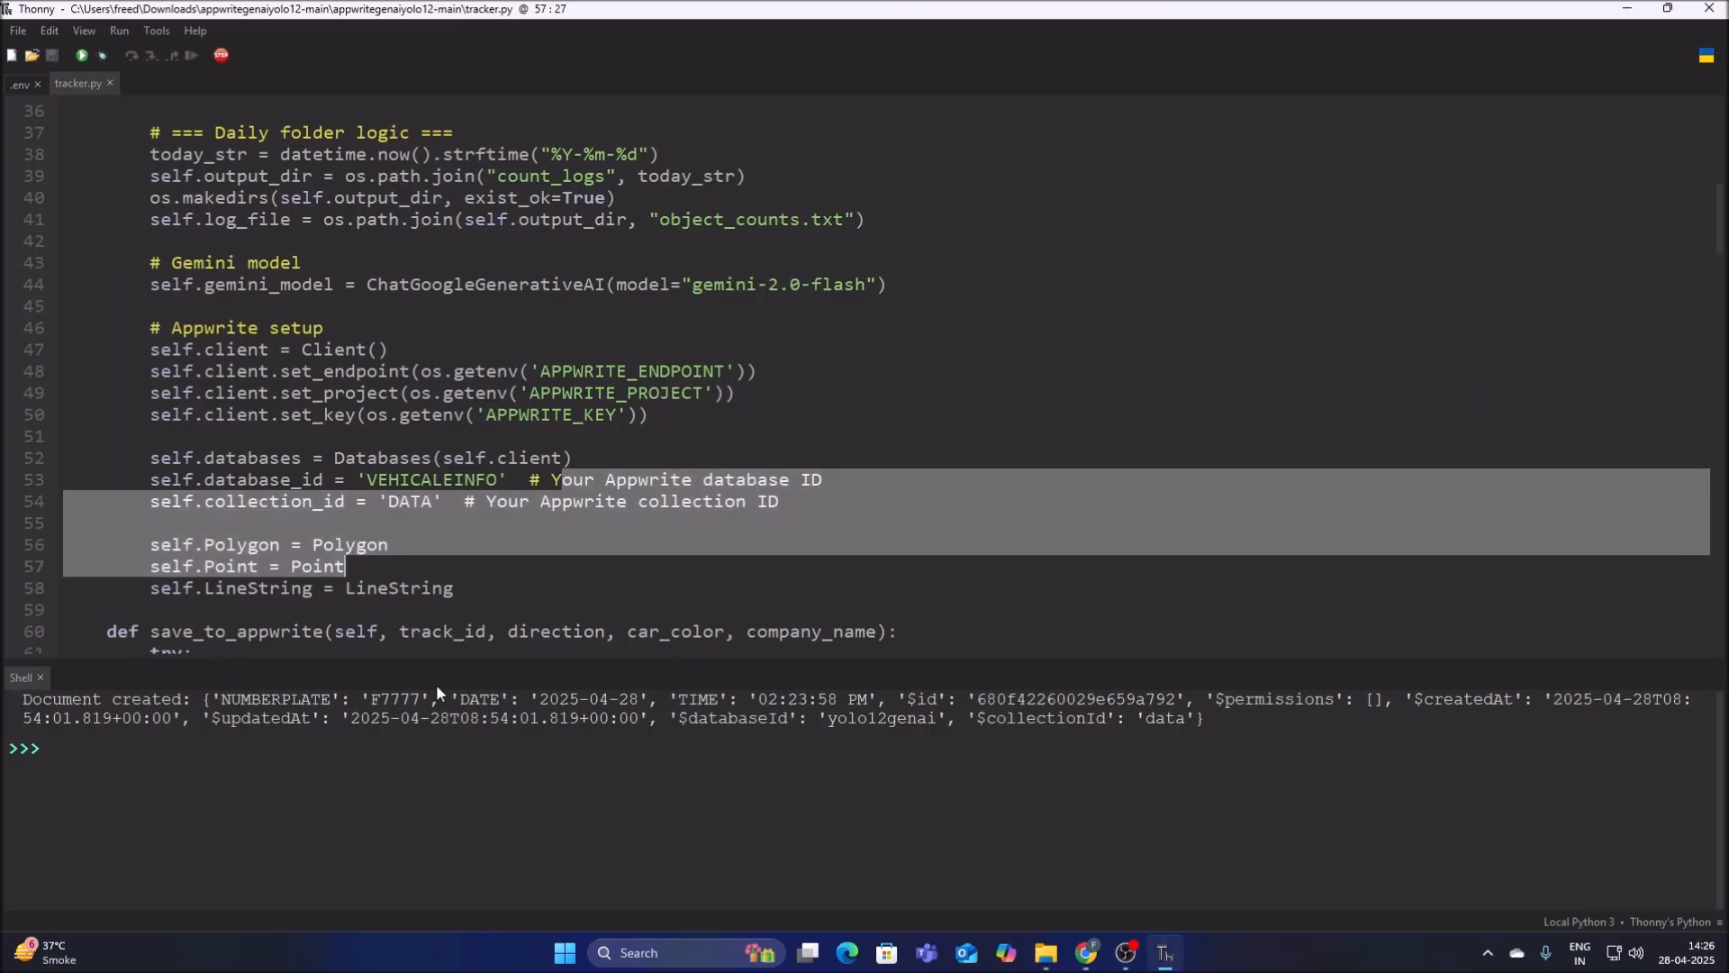
click(507, 482)
key(BackSpace)
key(BackSpace)
key(BackSpace)
key(BackSpace)
key(BackSpace)
key(BackSpace)
key(BackSpace)
key(BackSpace)
key(BackSpace)
key(BackSpace)
key(BackSpace)
key(BackSpace)
key(ctrl+v)
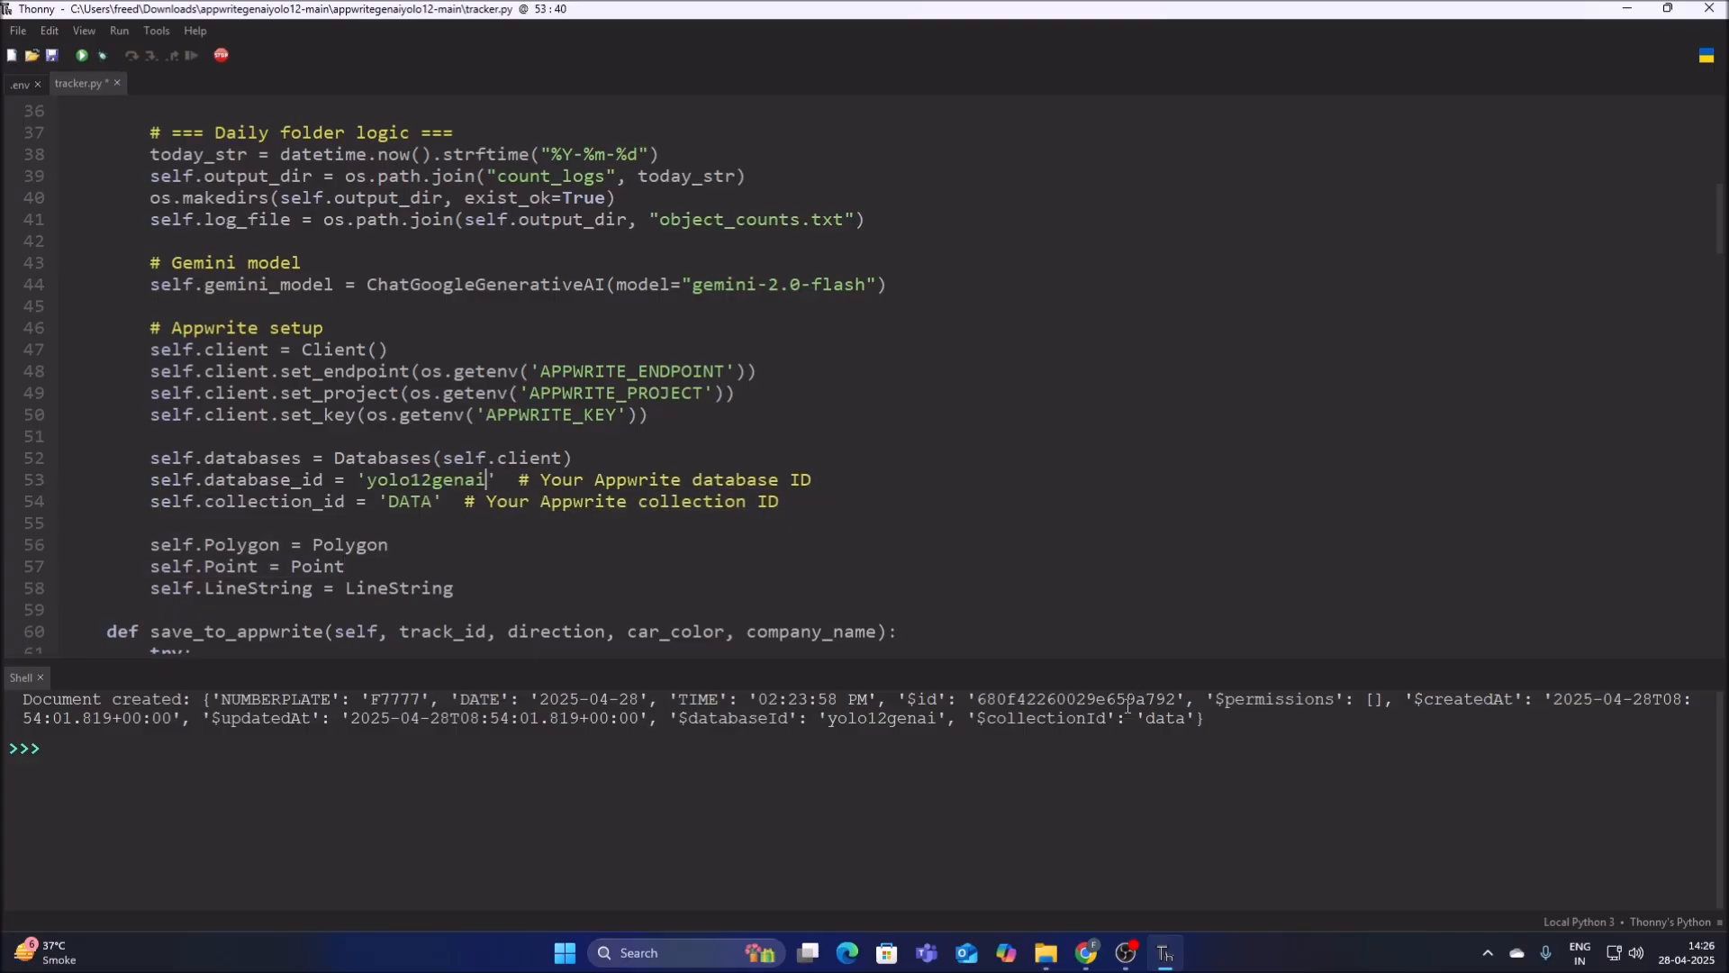
Copy the ID of the data collection from the yolo12genai database in Chrome.
click(1086, 952)
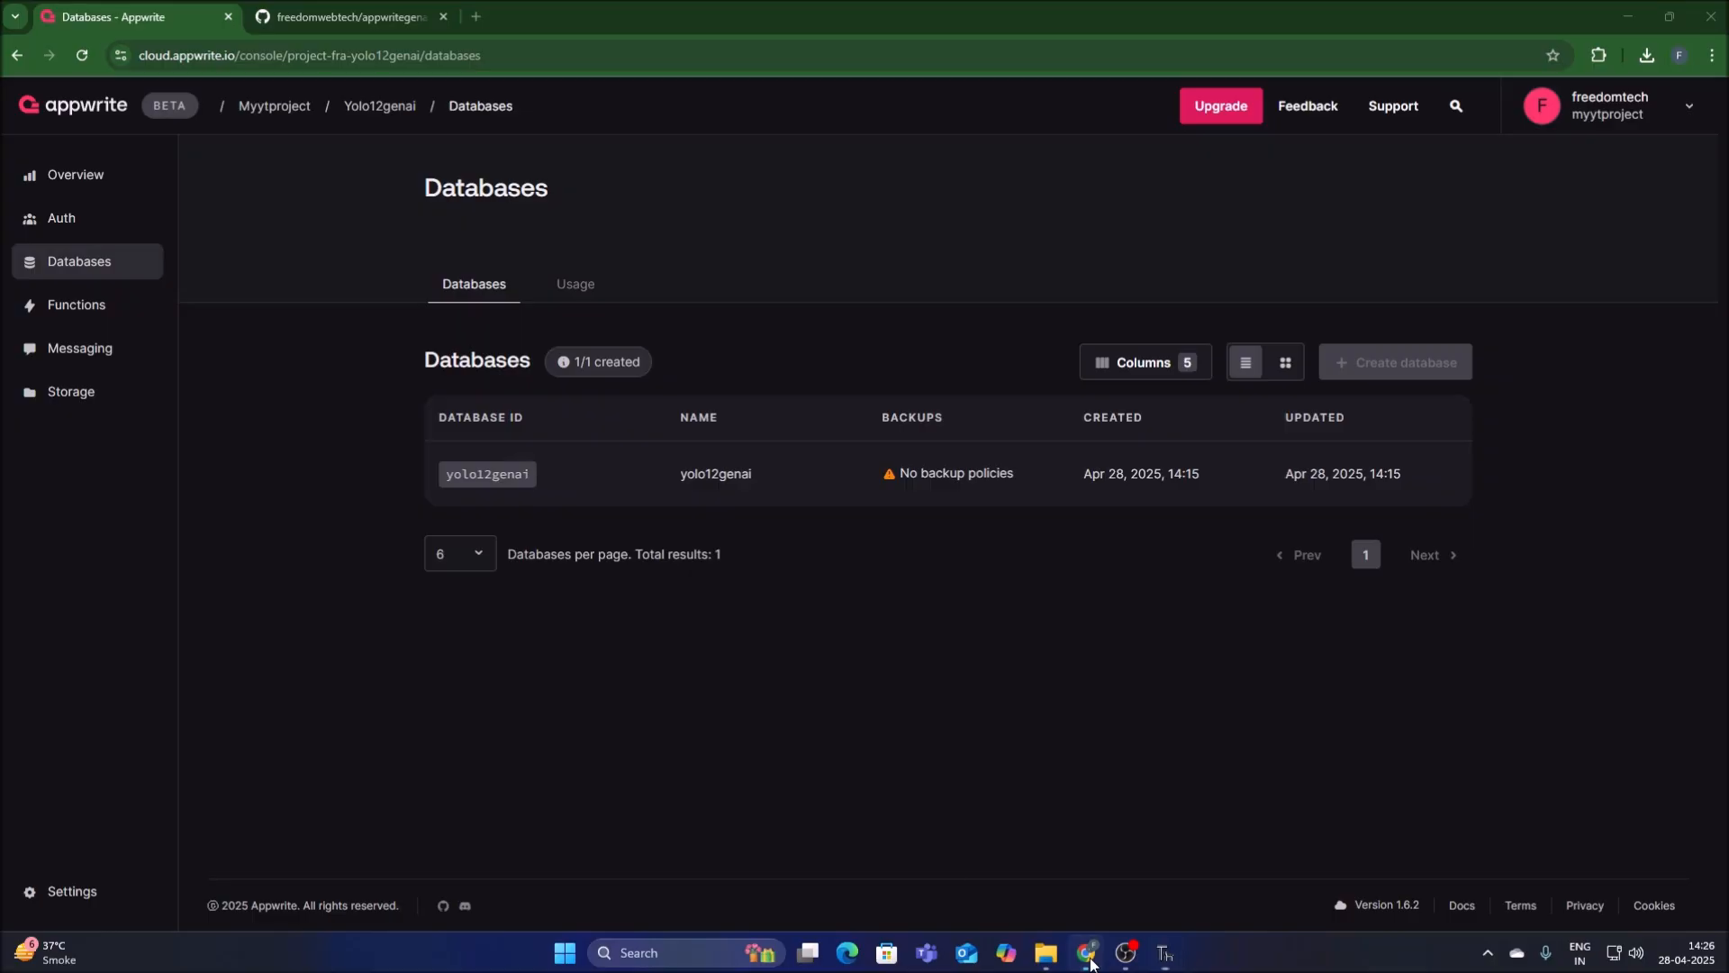
click(715, 474)
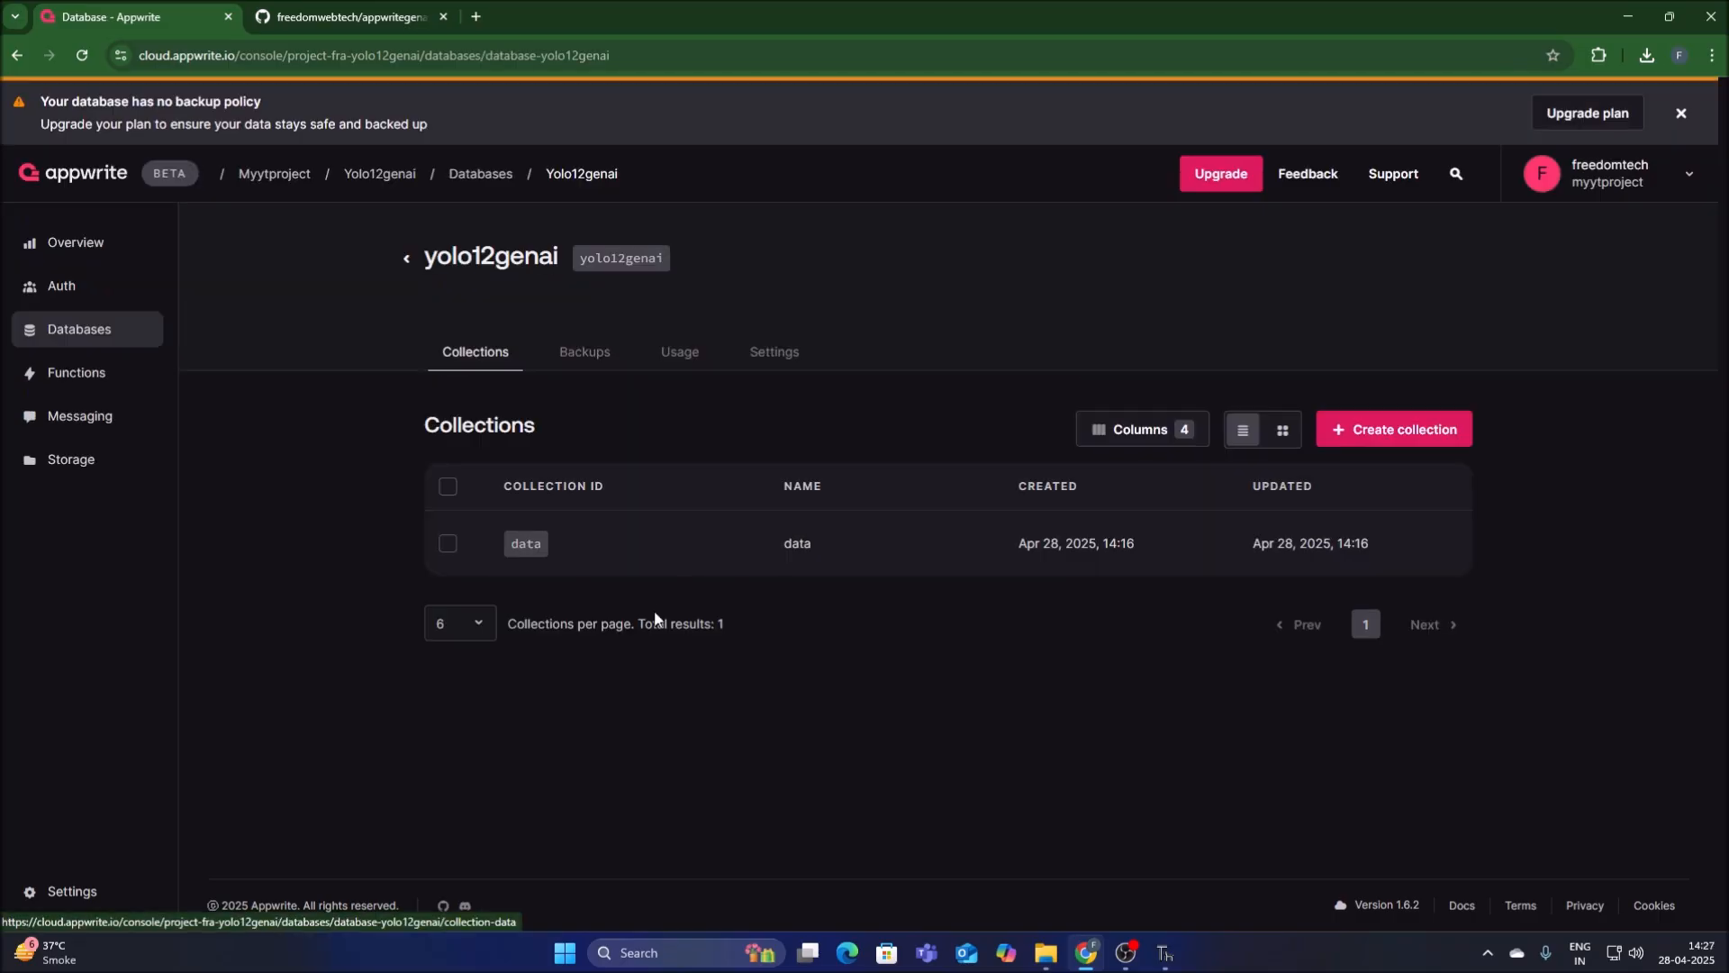
click(532, 544)
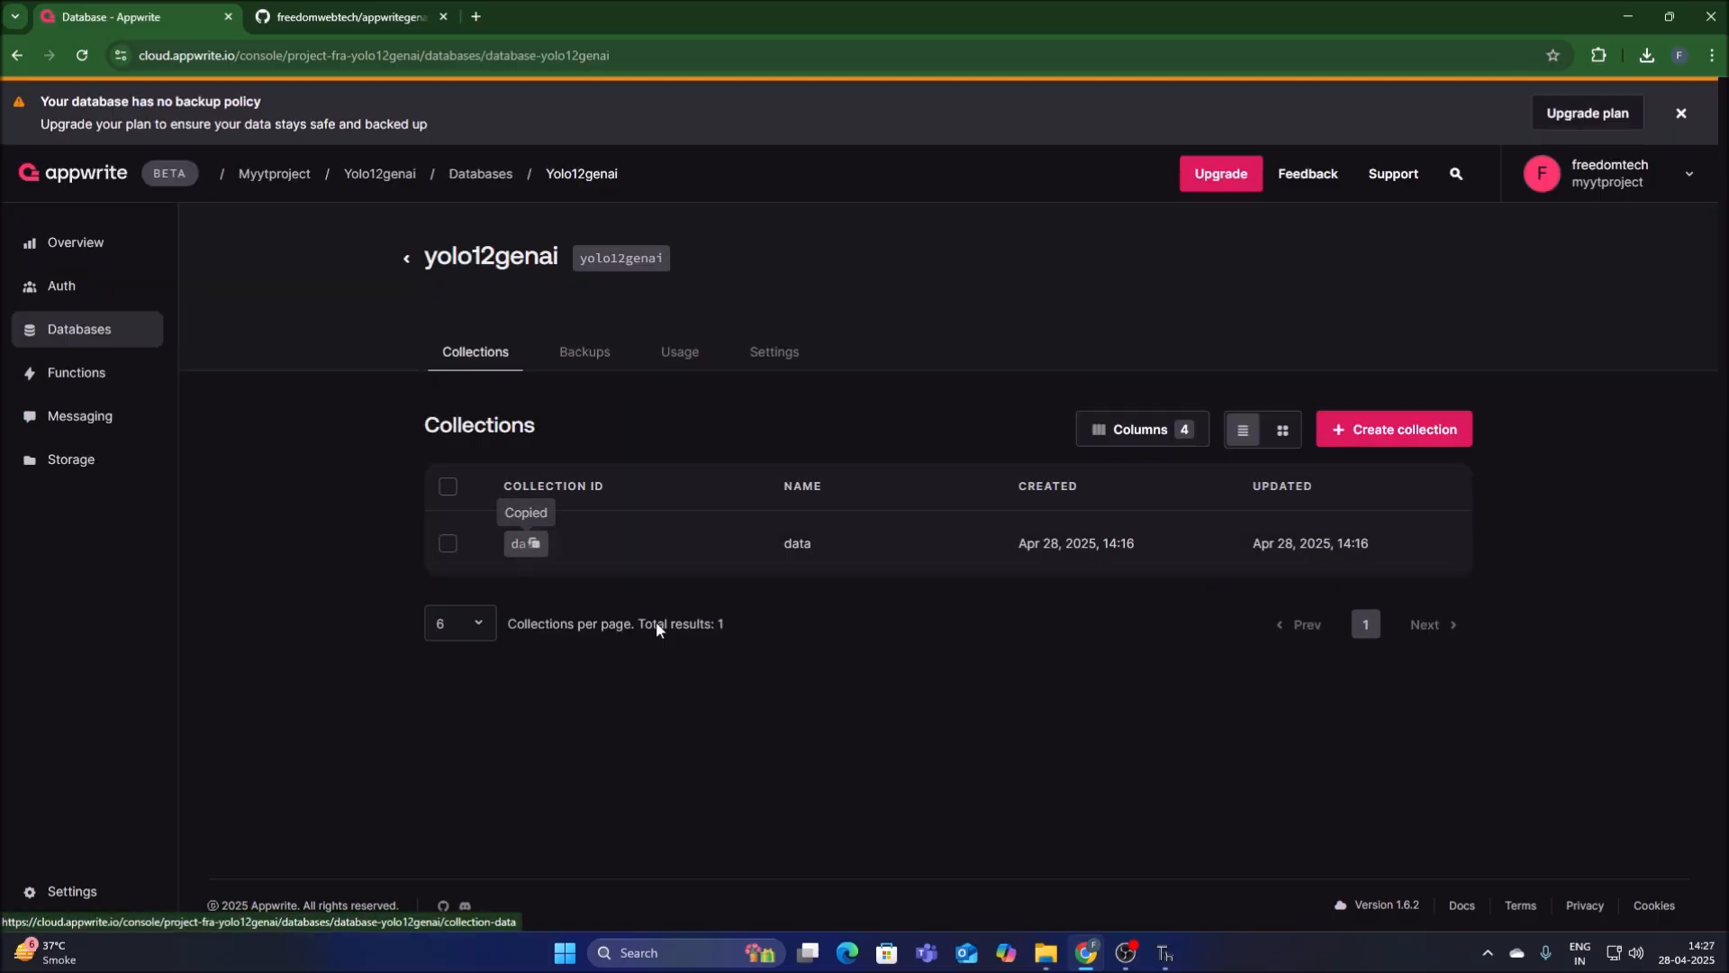
Replace the self.collection_id value in tracker.py with the copied ID data in Thonny and save the file.
click(1167, 951)
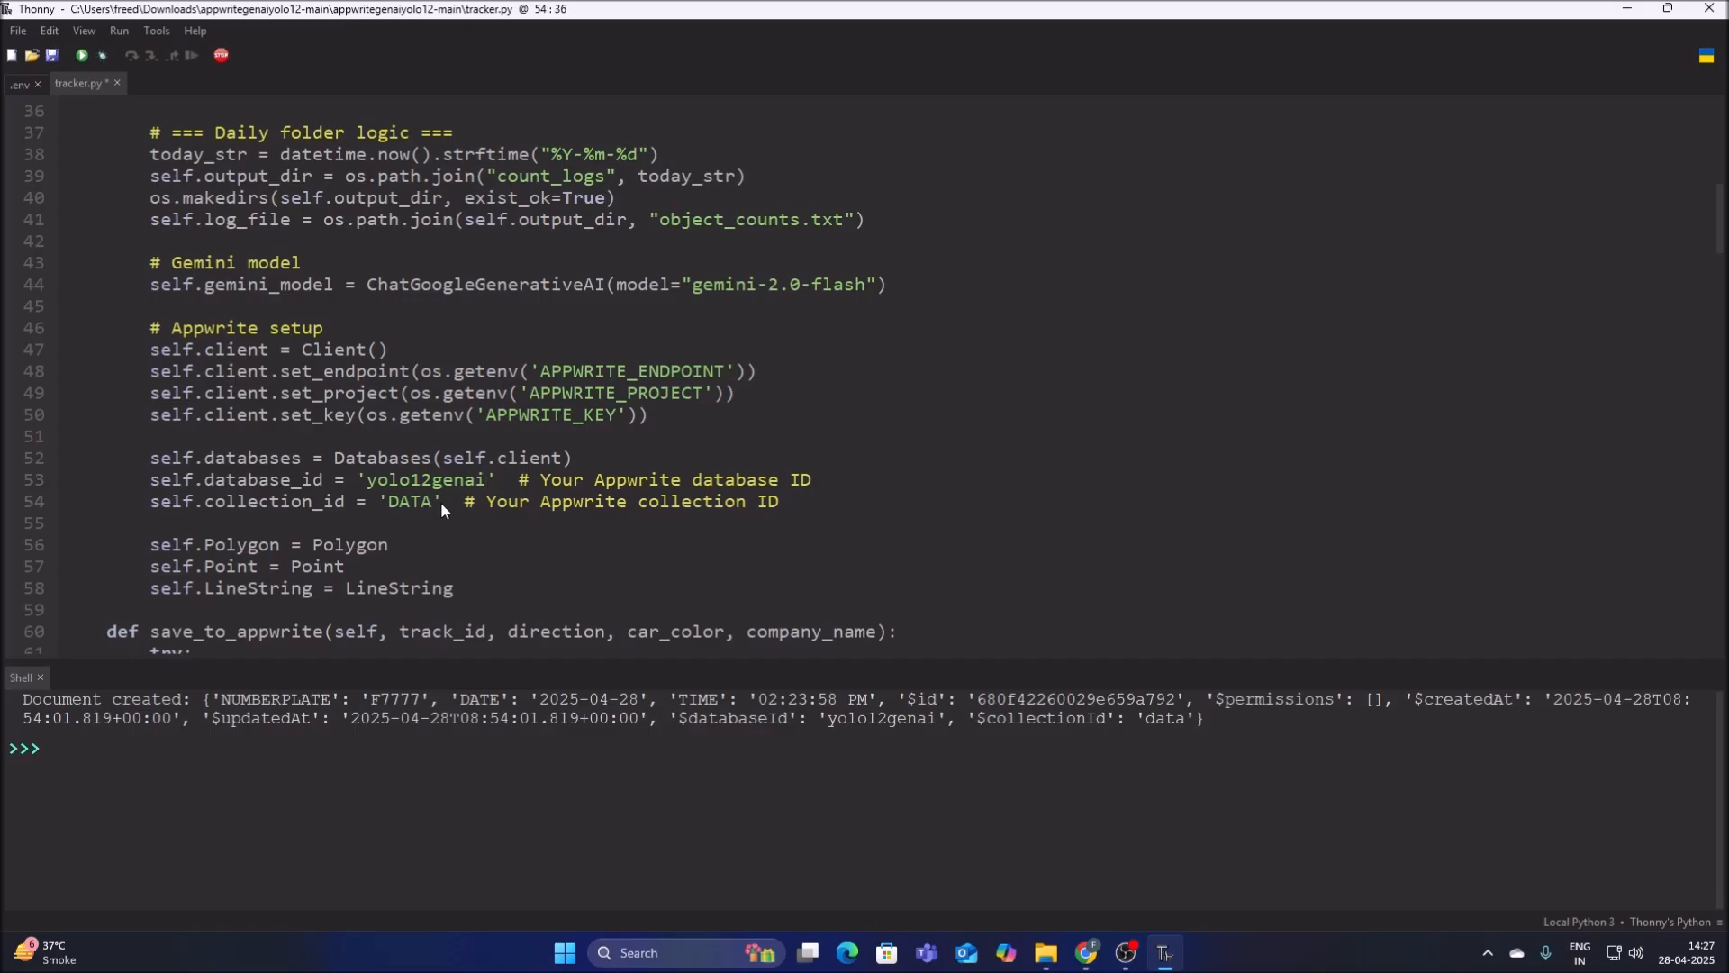
key(Left)
key(BackSpace)
key(BackSpace)
key(BackSpace)
key(BackSpace)
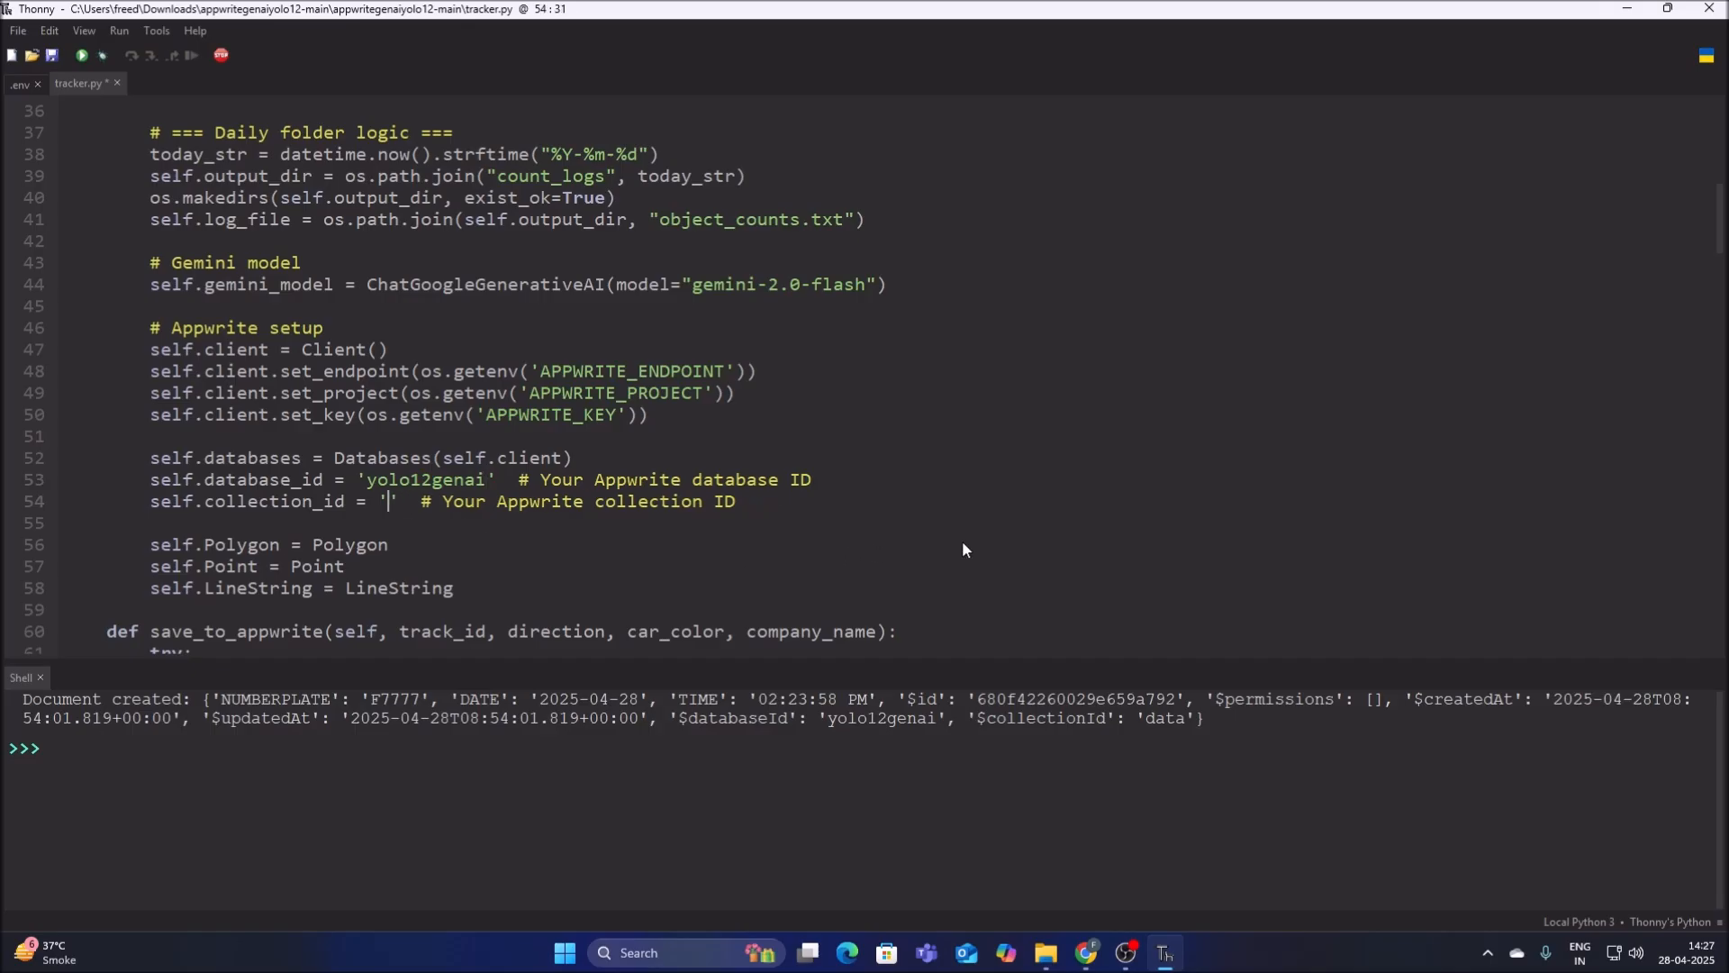
key(ctrl+v)
click(51, 56)
Find the data fields written by save_to_appwrite in tracker.py, and open the data collection's attributes in Chrome.
scroll(451, 271, down, 5)
scroll(452, 284, down, 3)
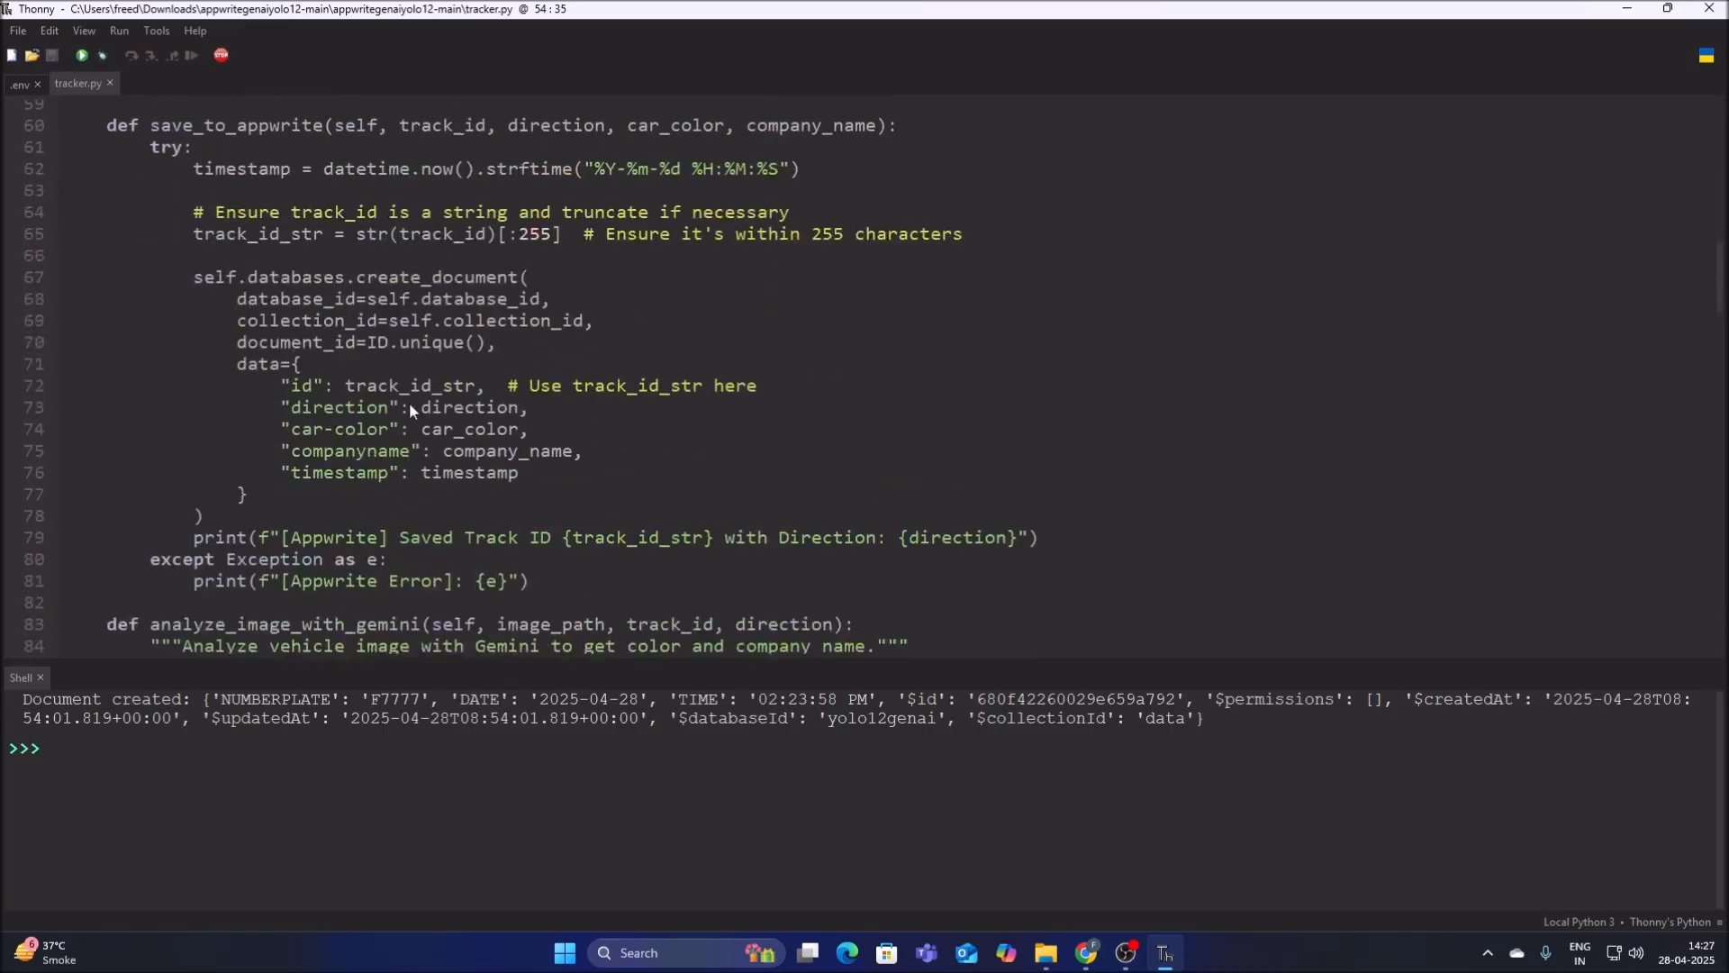
drag(286, 387, 346, 497)
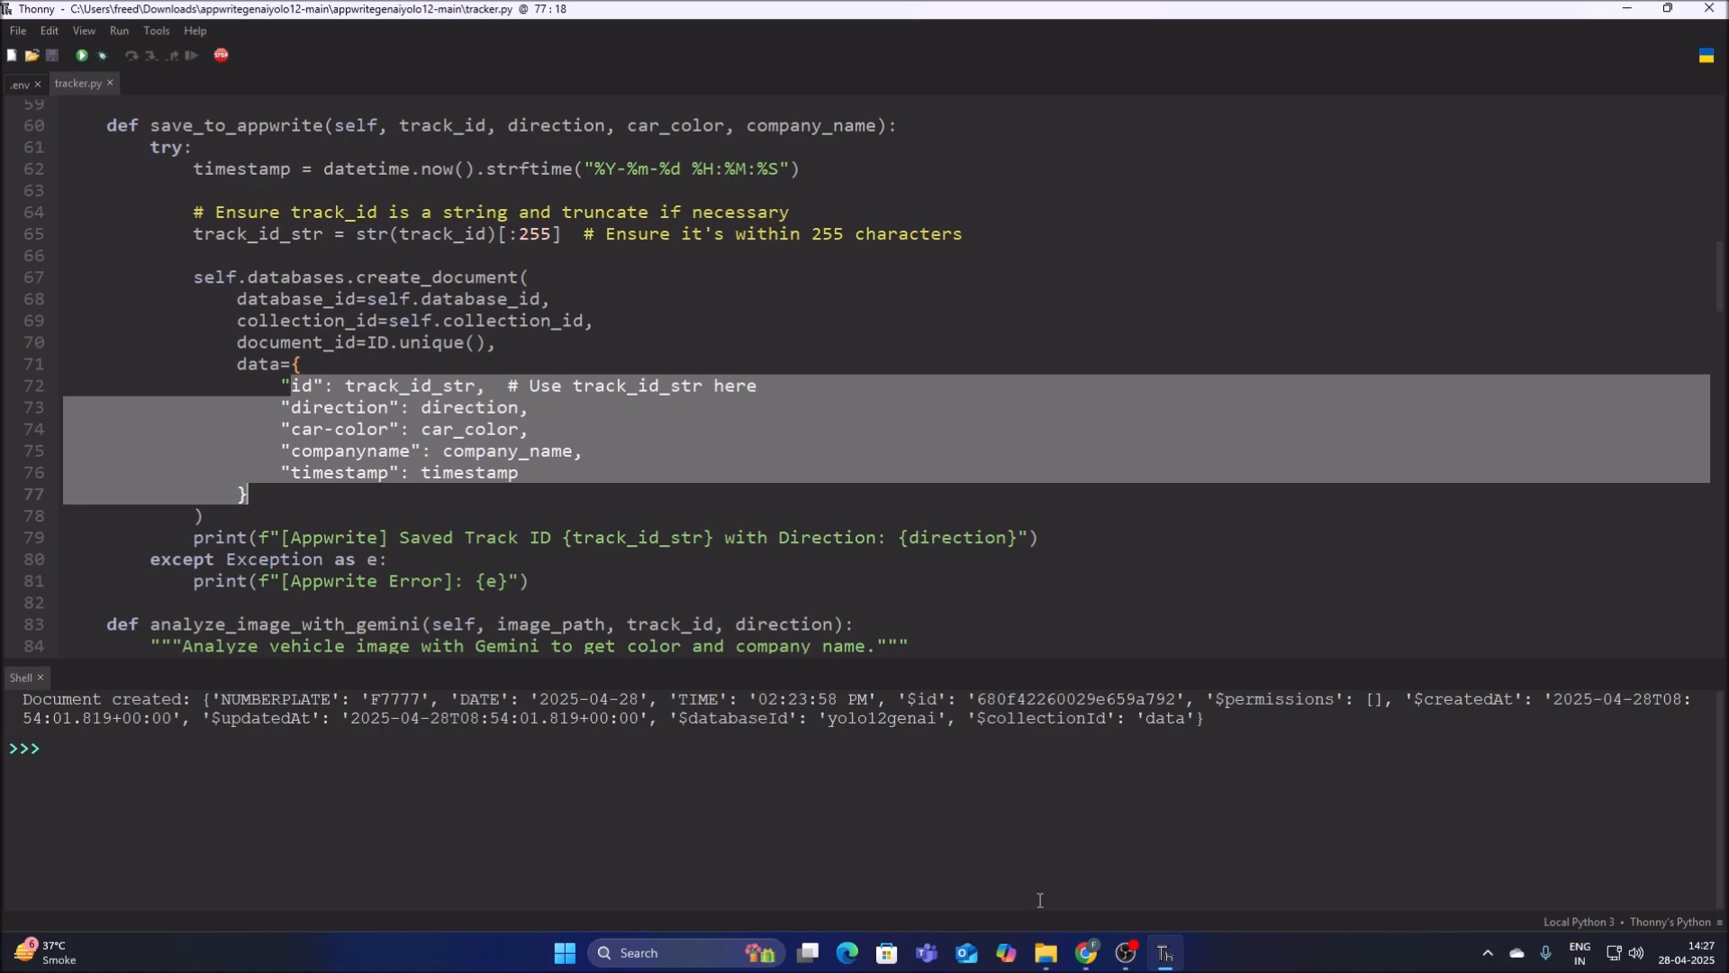
click(1086, 953)
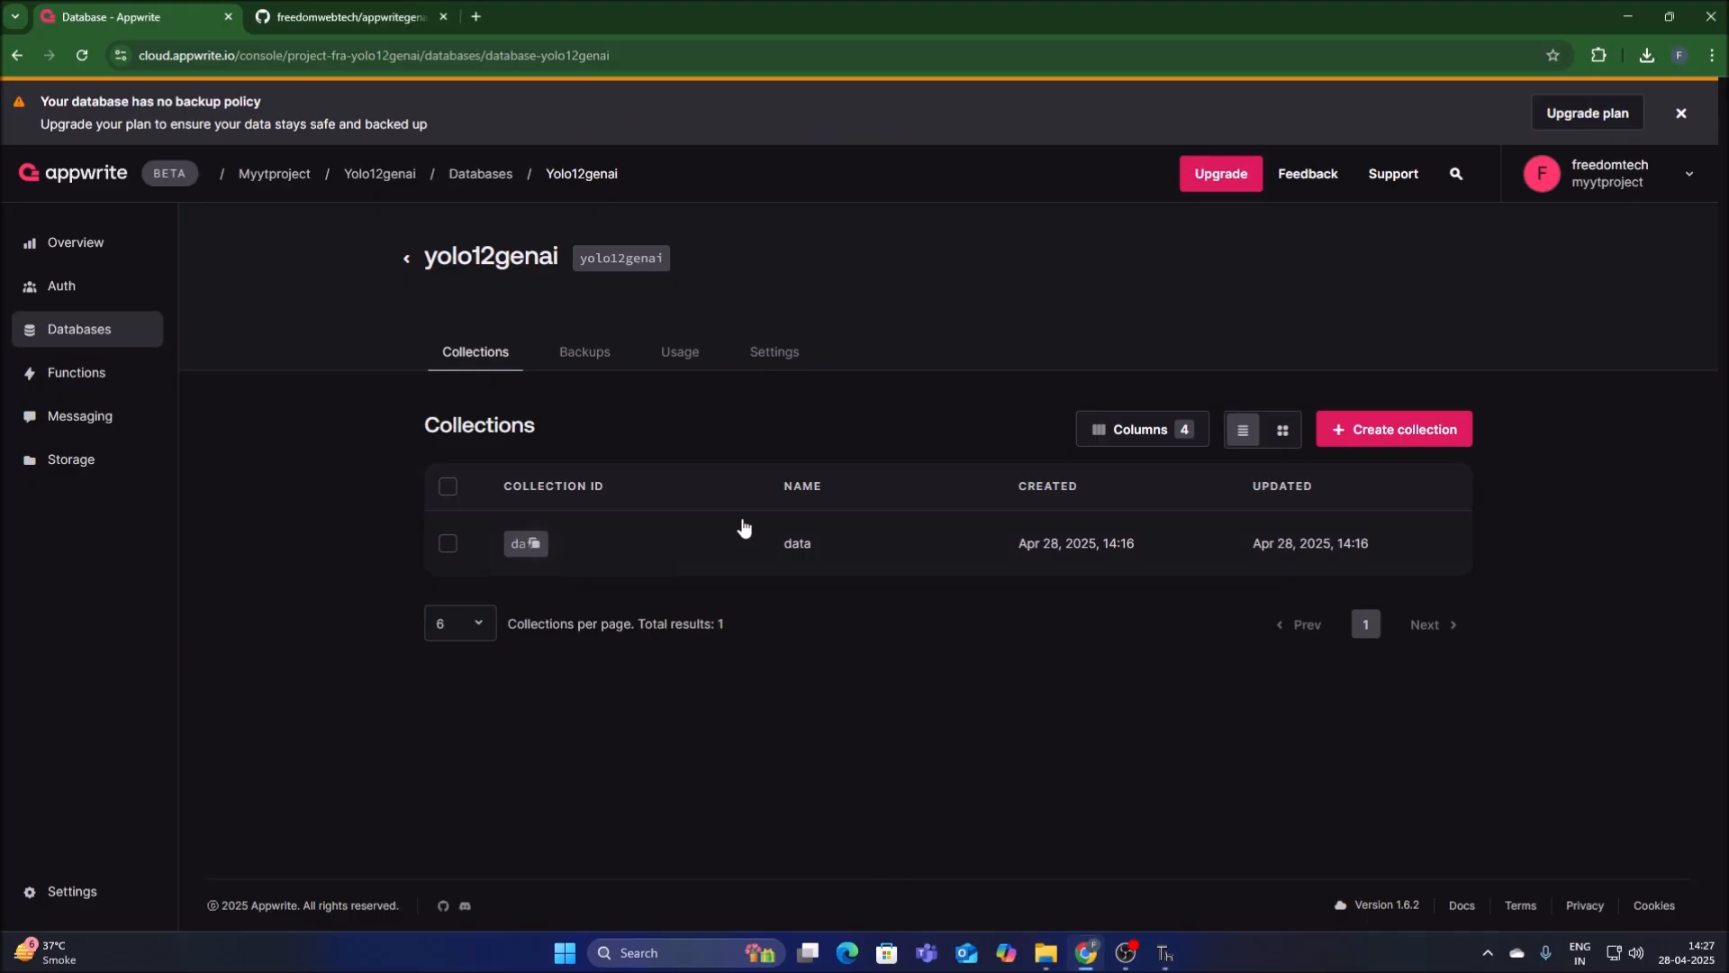
click(796, 544)
click(622, 285)
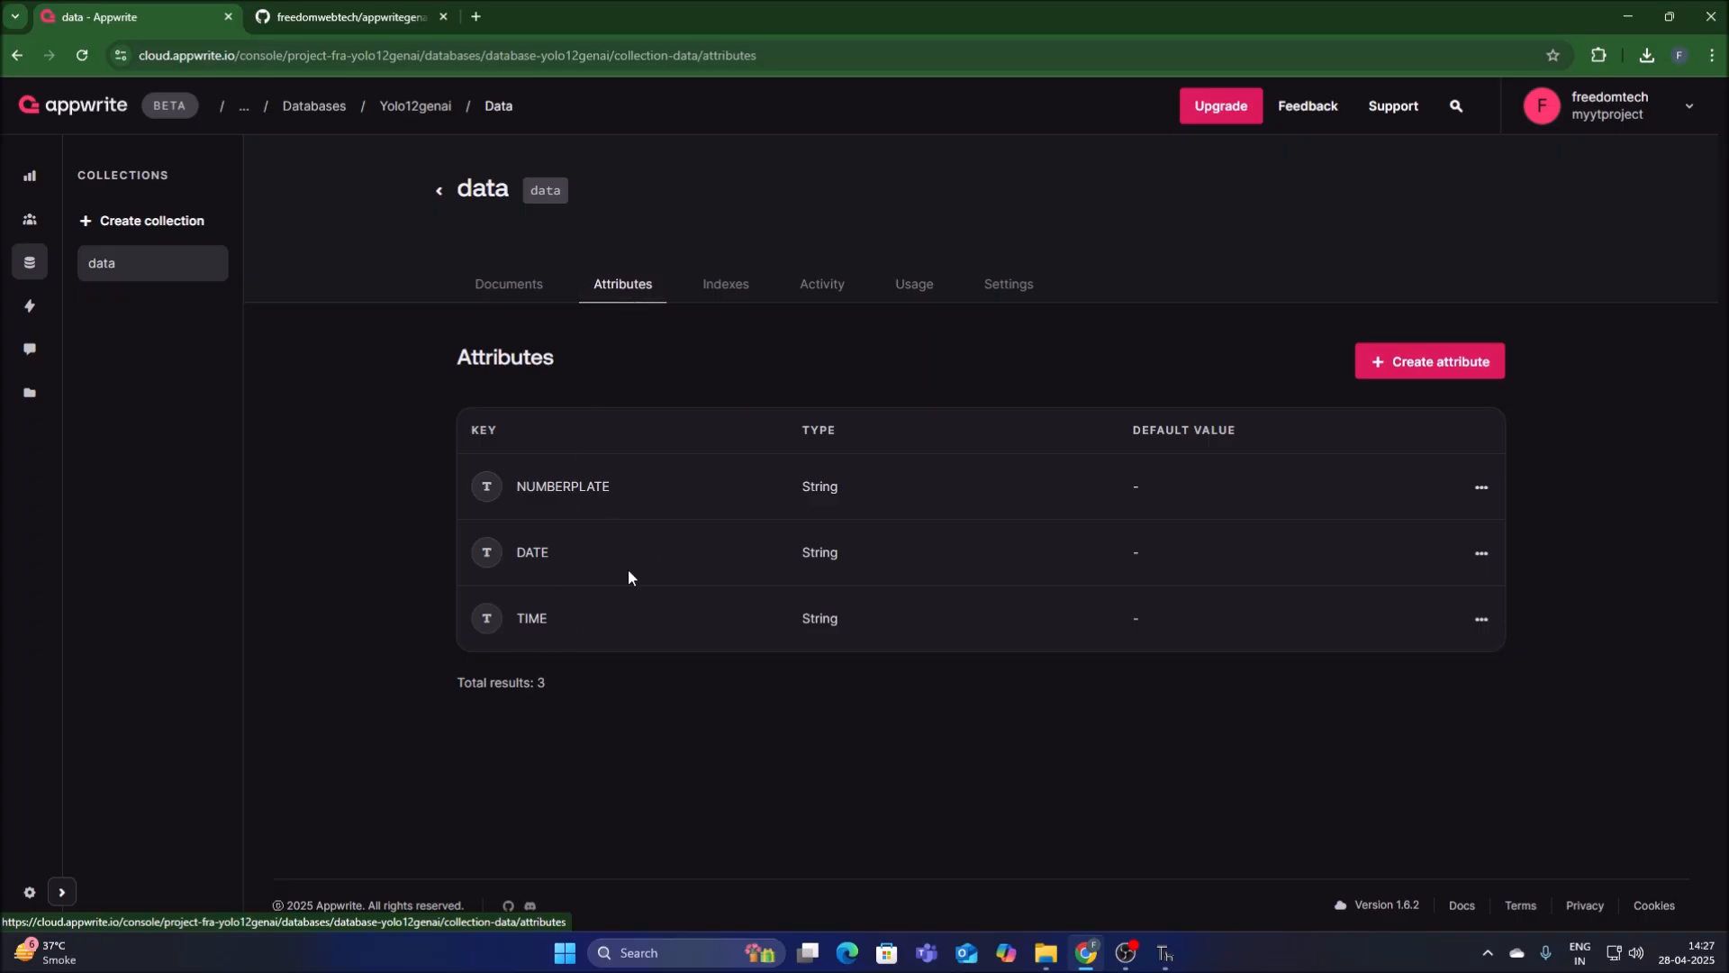
Delete the NUMBERPLATE, DATE and TIME attributes from the data collection.
click(1481, 487)
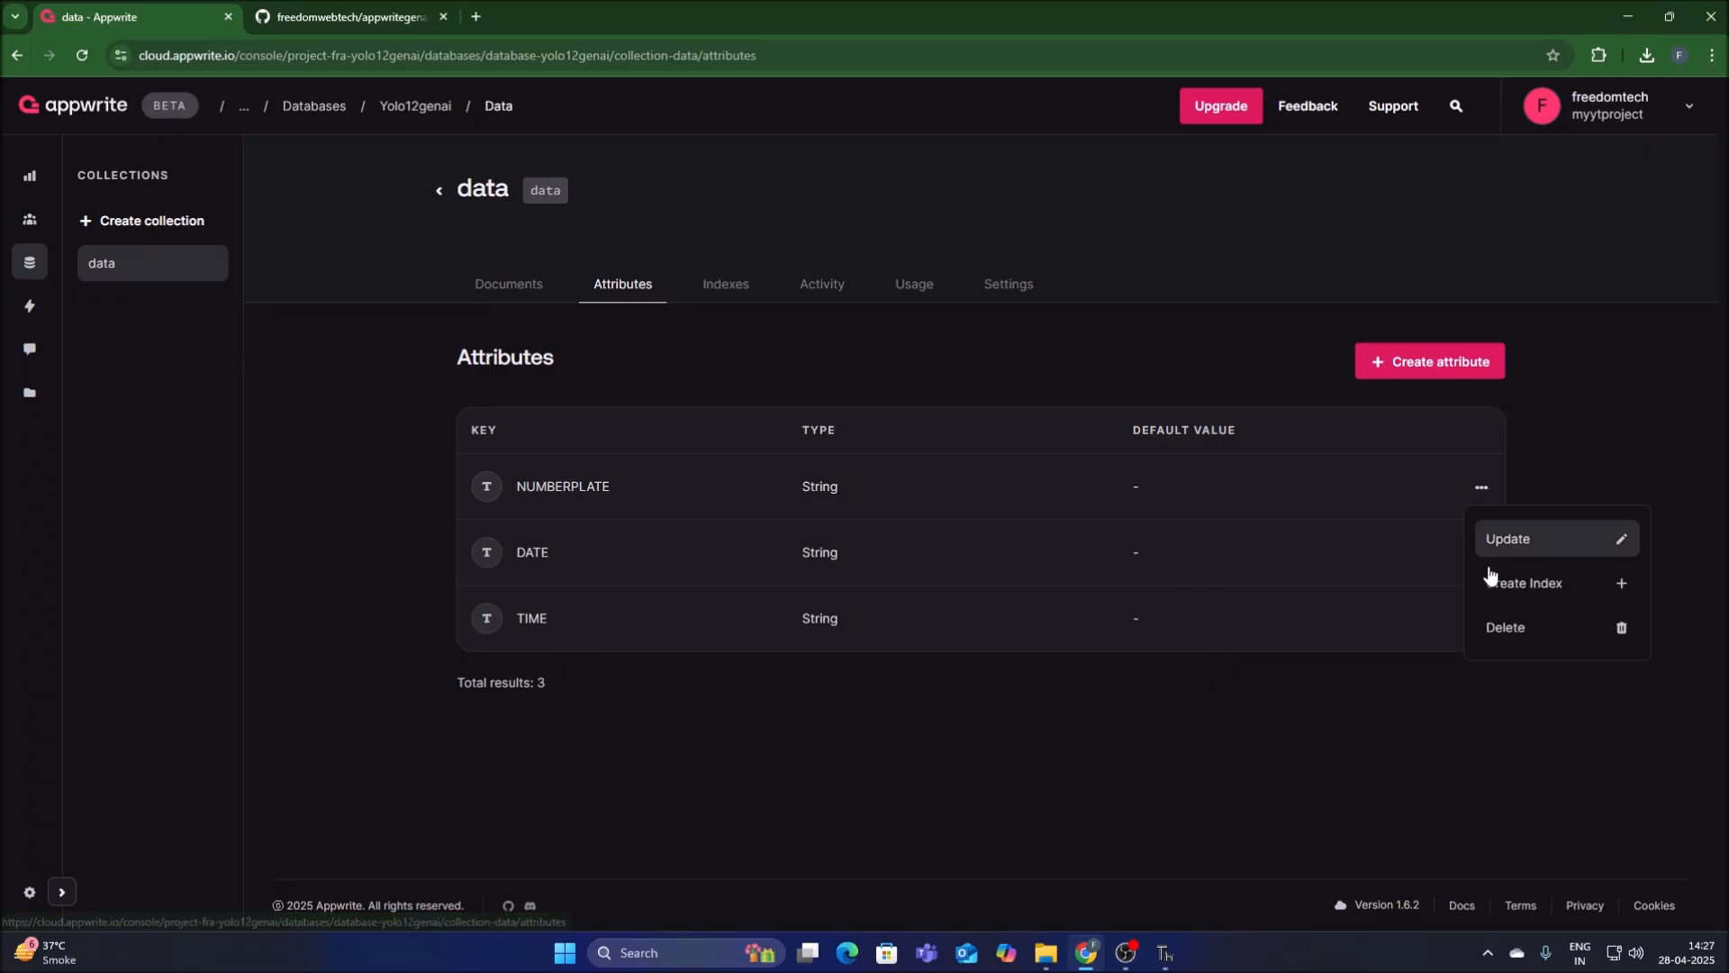
click(1490, 626)
click(1003, 585)
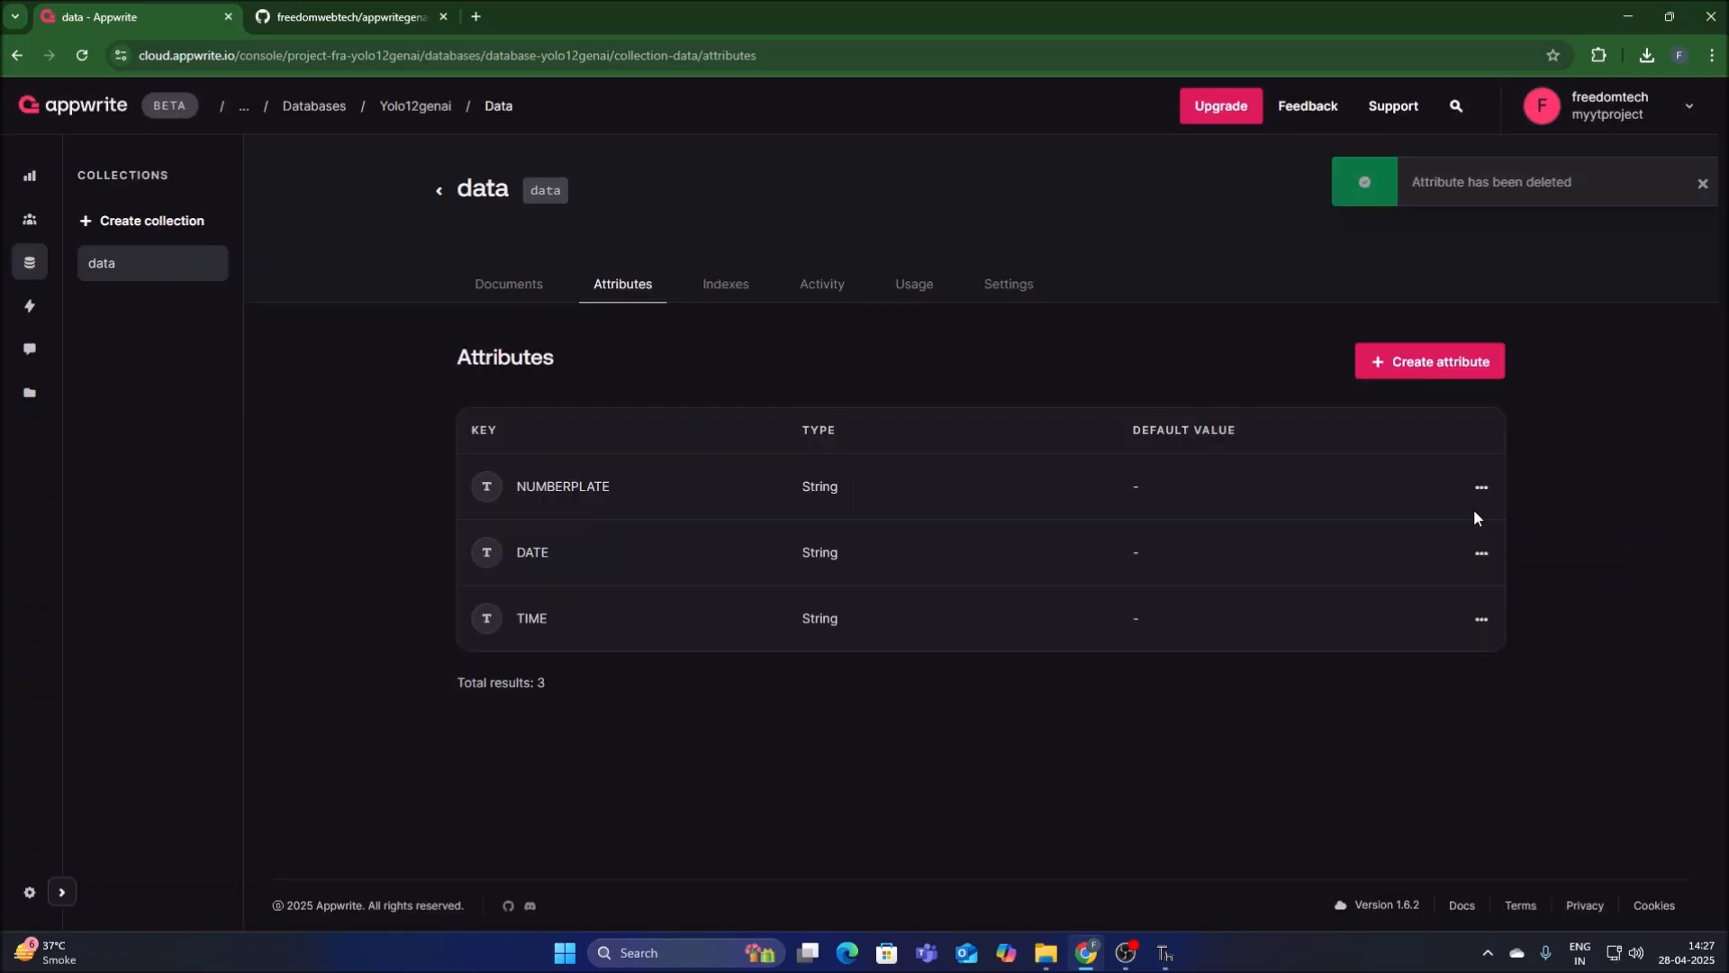
click(1482, 487)
click(1495, 628)
click(959, 581)
click(1482, 487)
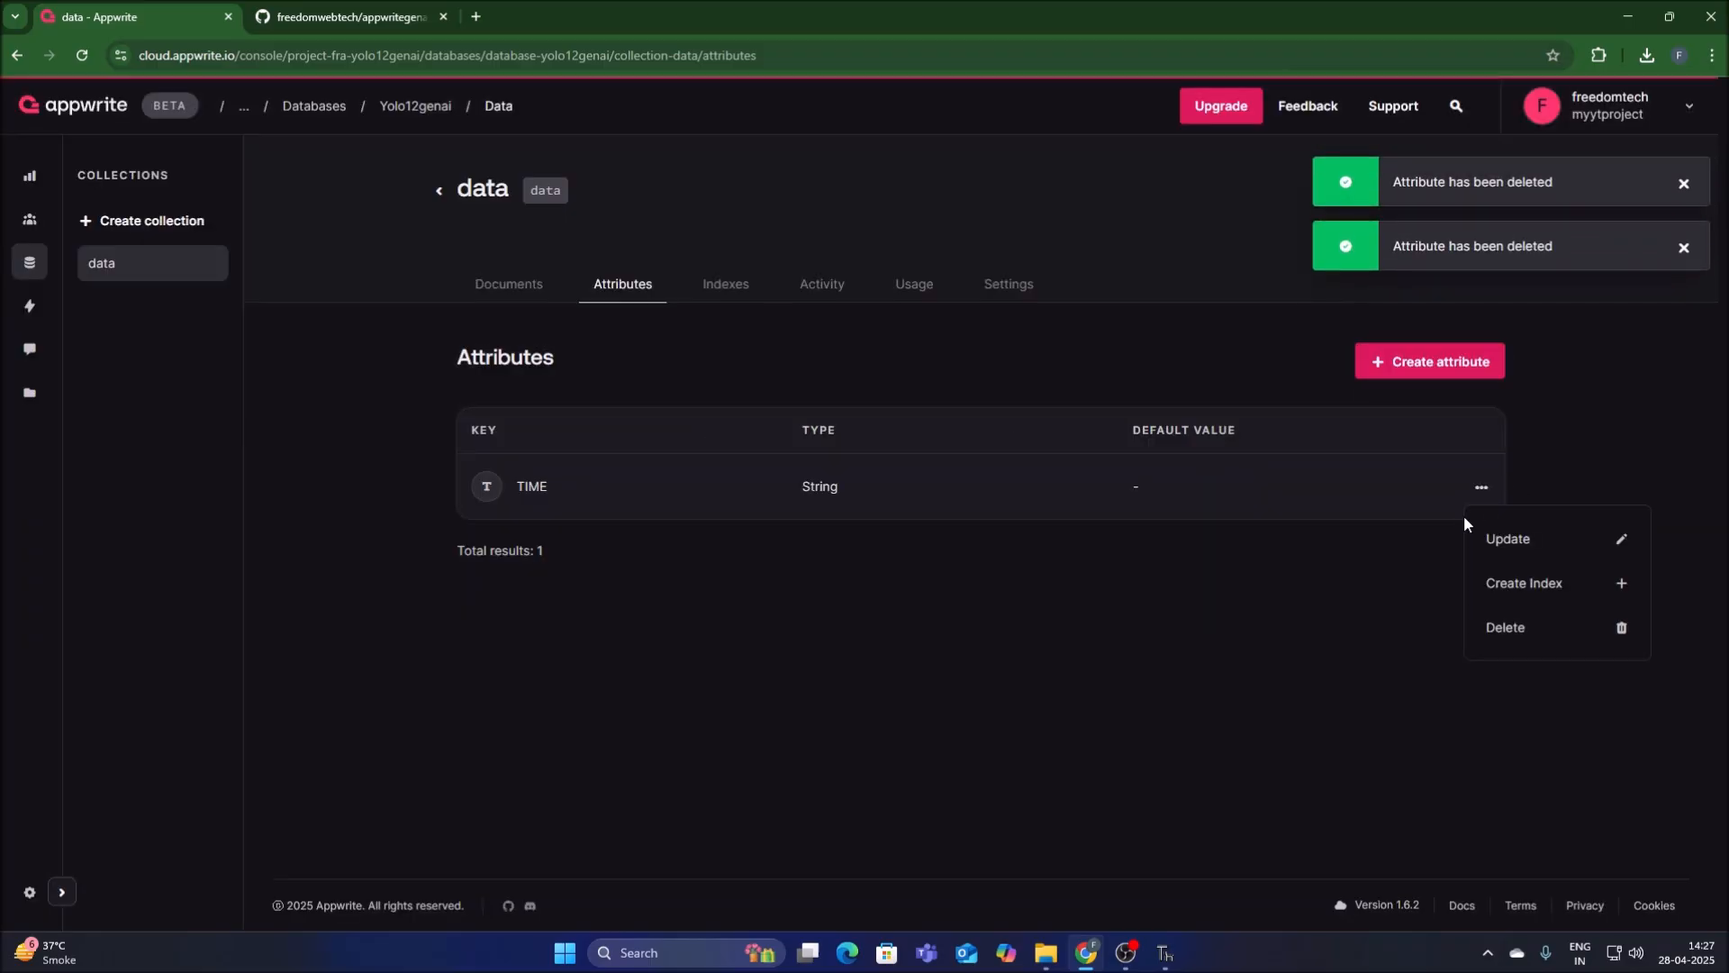
click(1495, 631)
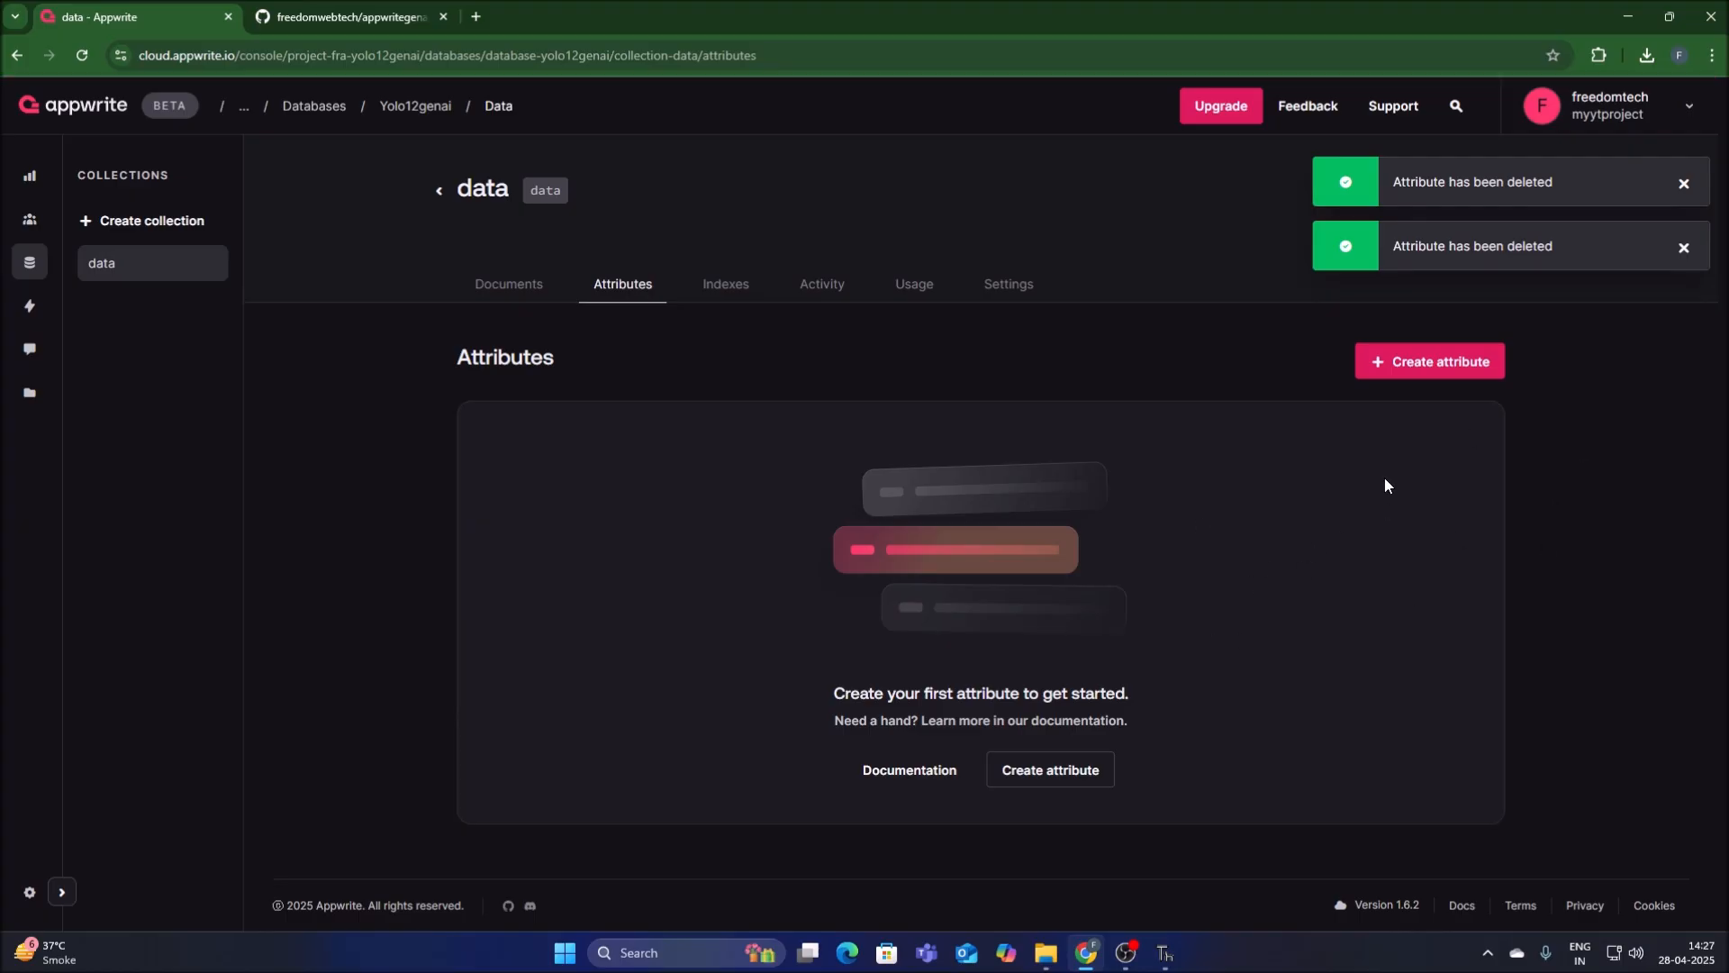
Start a new string attribute in the data collection and copy the id key from tracker.py in Thonny.
click(1416, 365)
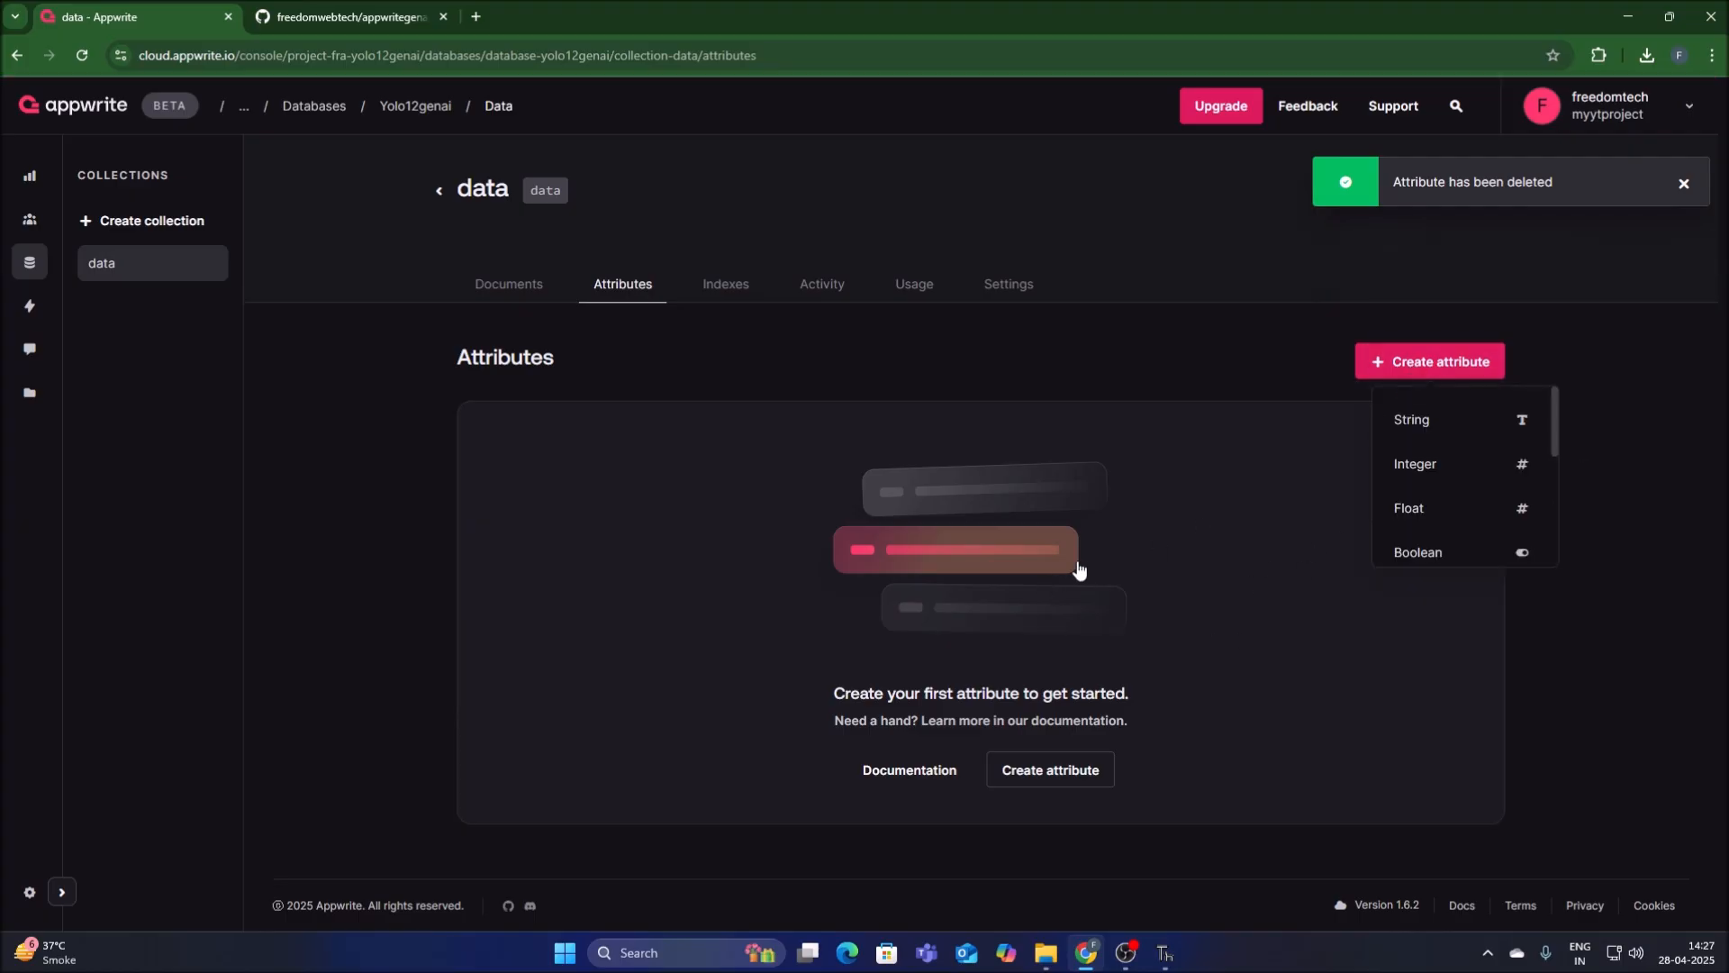
click(1403, 419)
click(1165, 953)
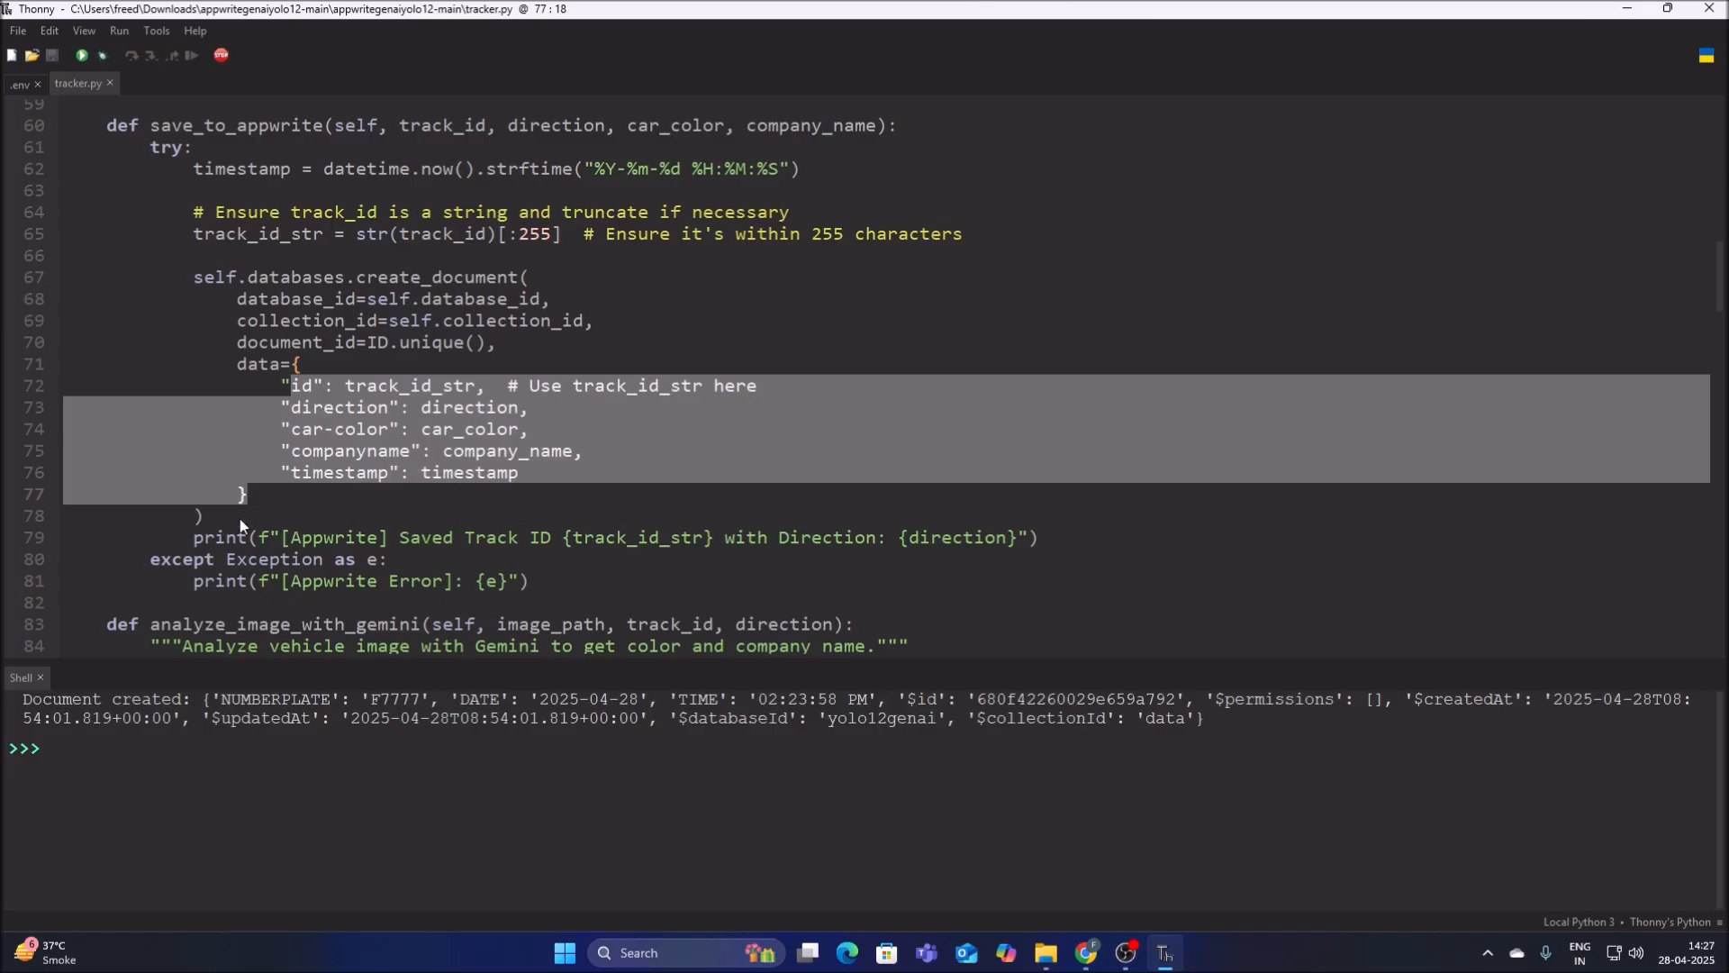
click(204, 428)
drag(306, 387, 310, 387)
right_click(298, 388)
click(343, 463)
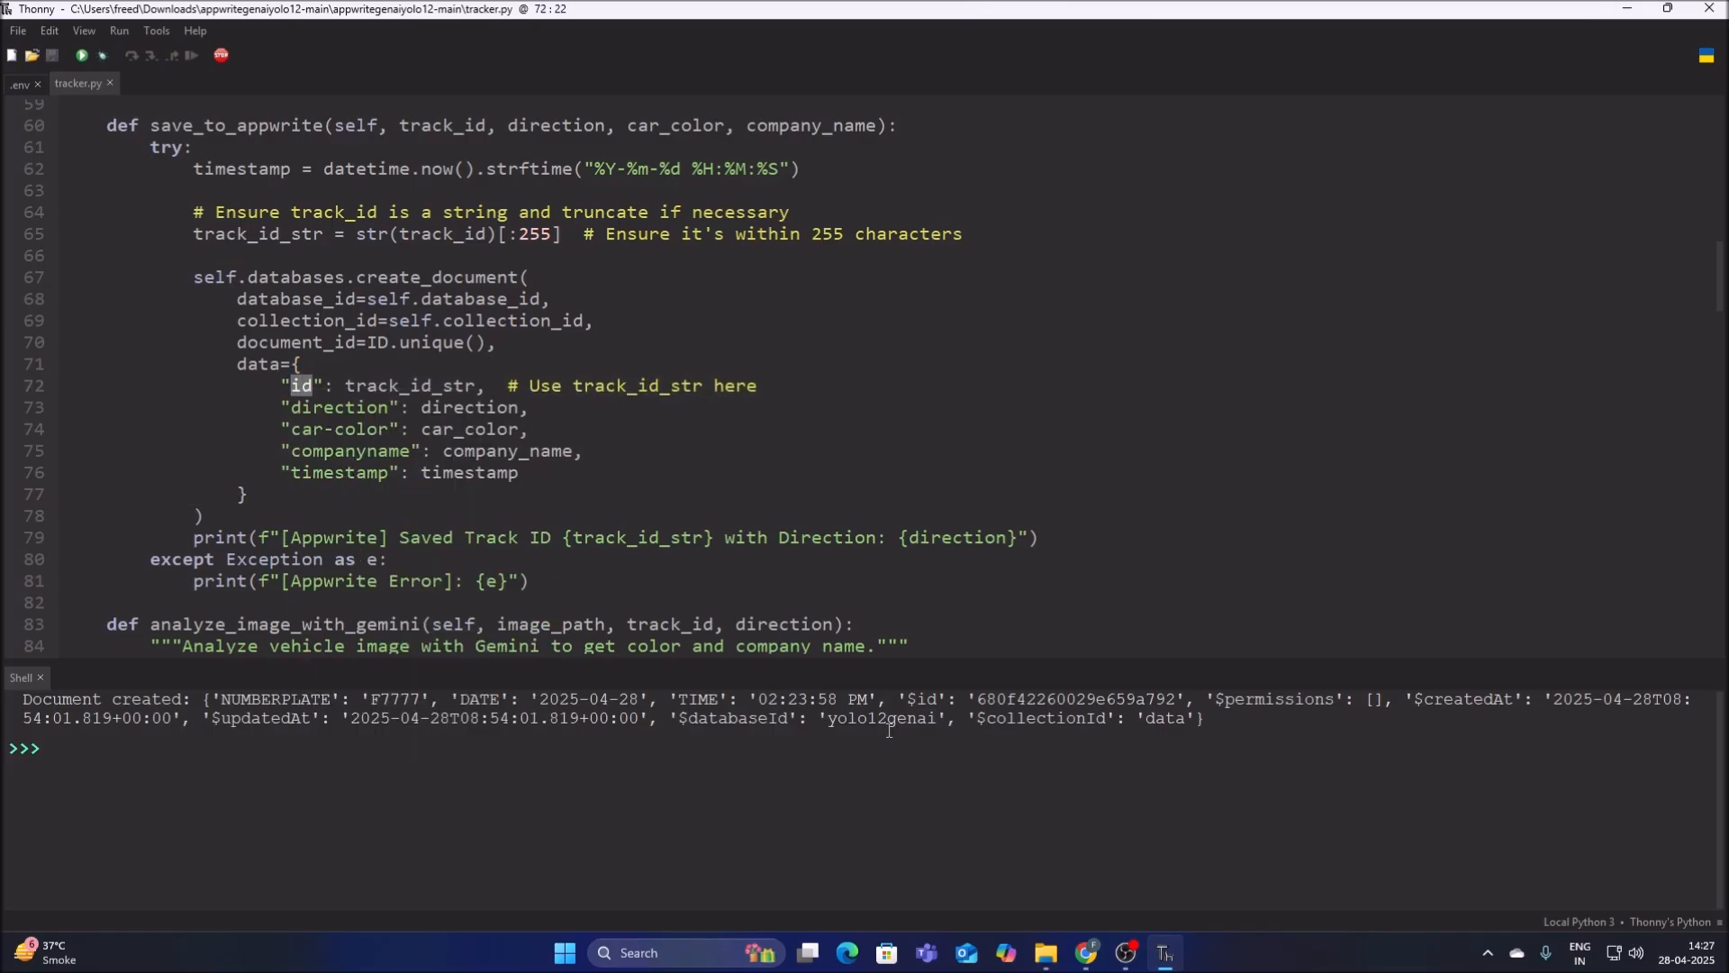
Create the string attribute in Chrome with the copied key id, size 100 and the NULL default turned off.
click(1085, 946)
click(718, 325)
key(ctrl+v)
click(685, 435)
text(100)
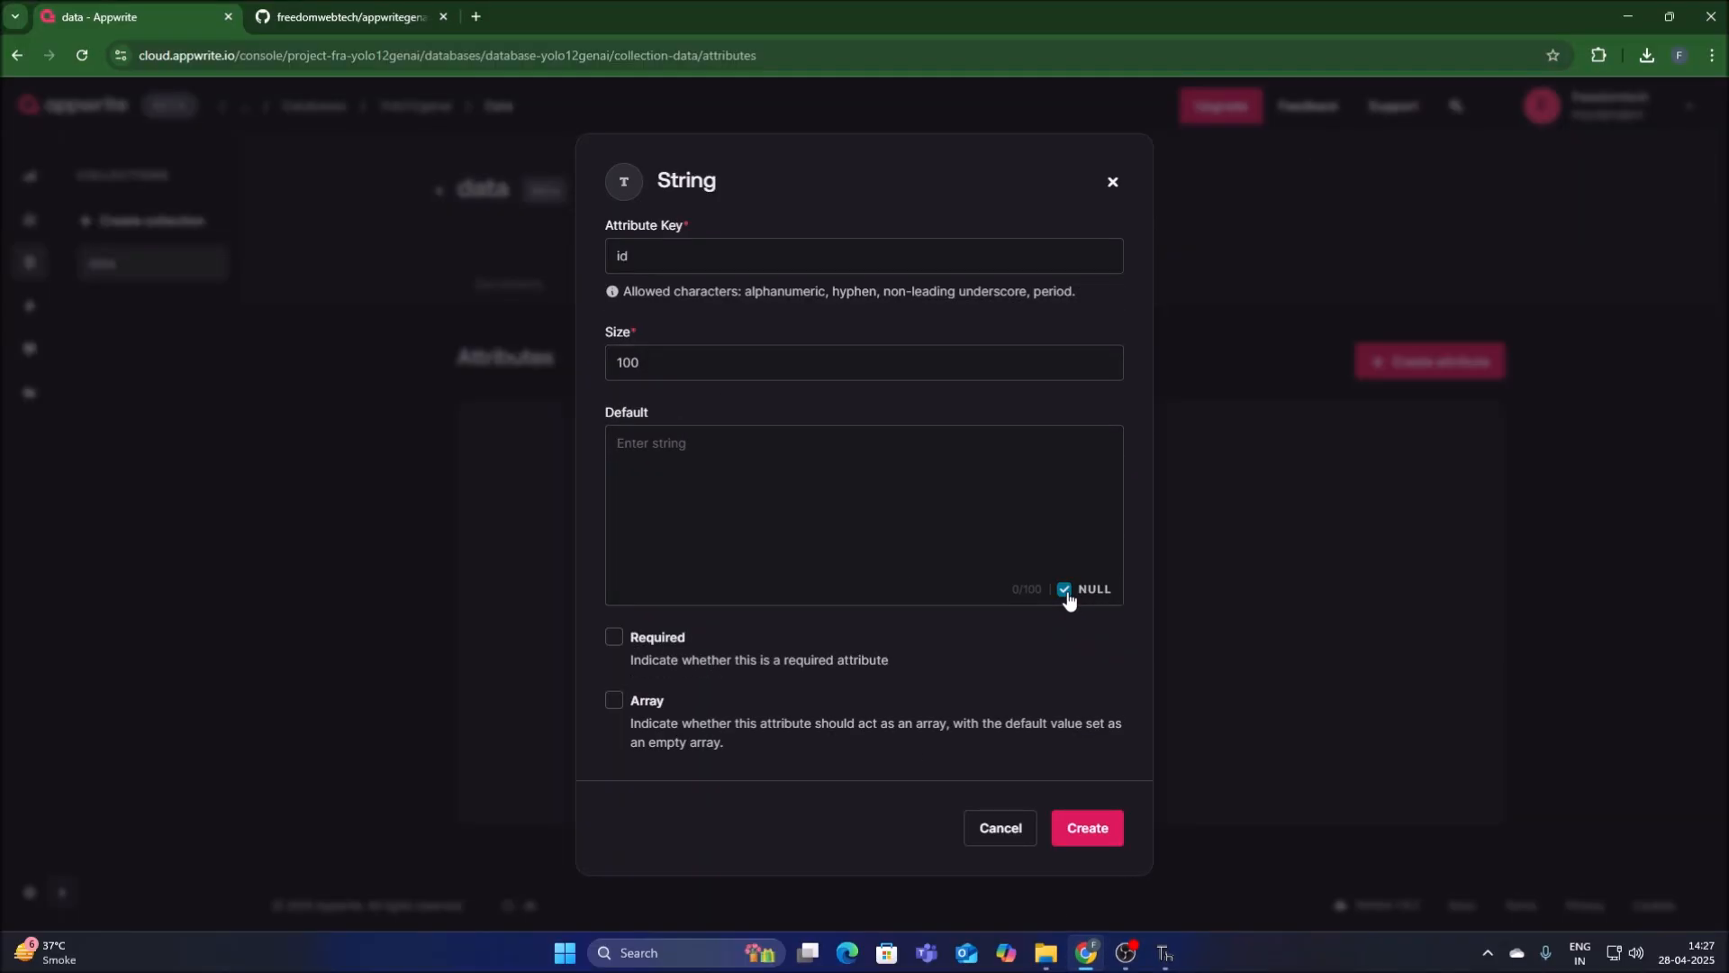
click(1065, 590)
click(1098, 842)
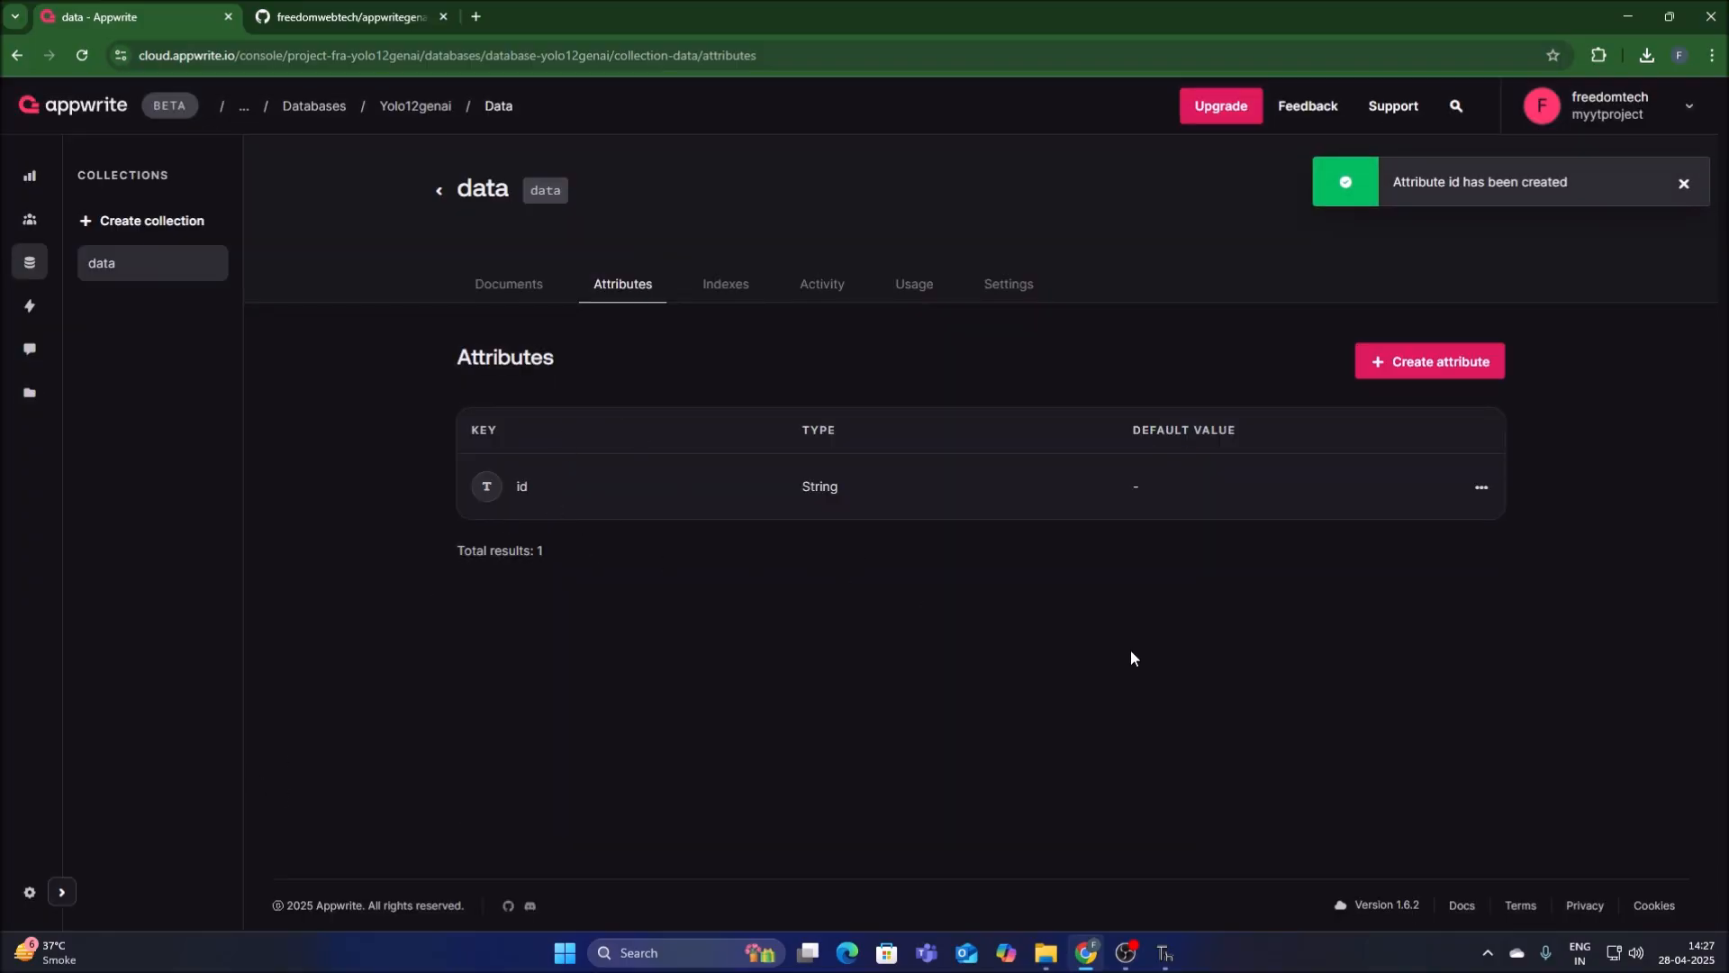
Start another string attribute for the collection and copy the direction key from tracker.py in Thonny.
click(1373, 369)
click(1429, 433)
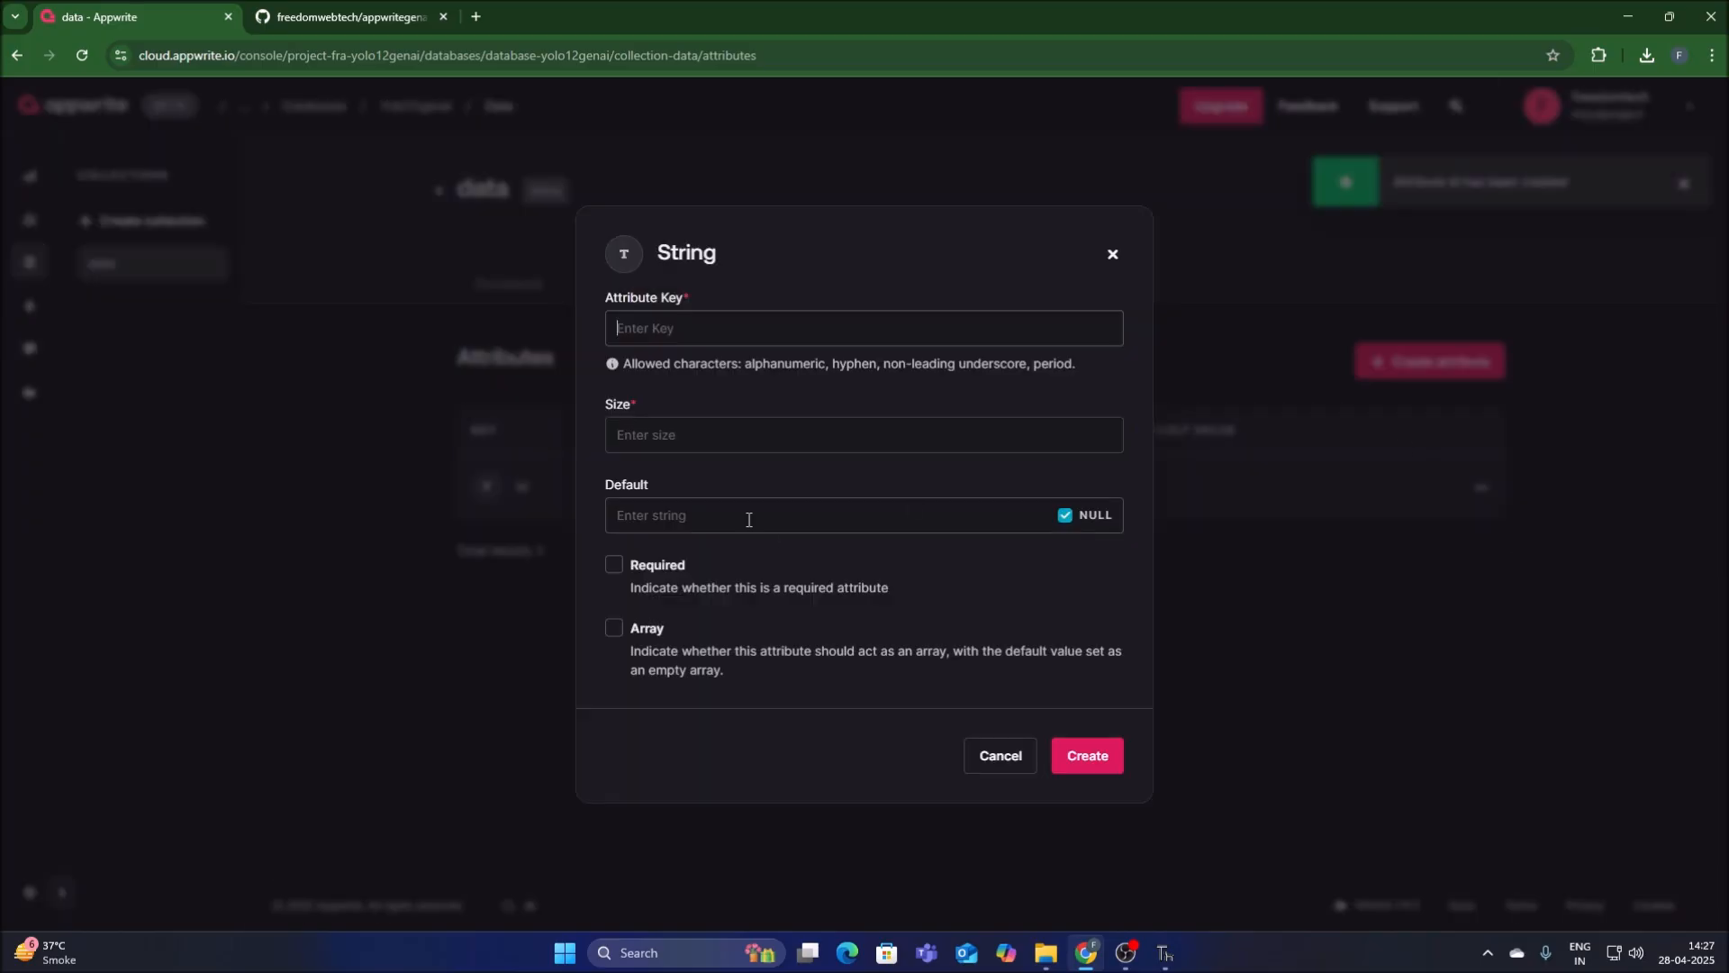
click(1142, 935)
drag(290, 407, 377, 410)
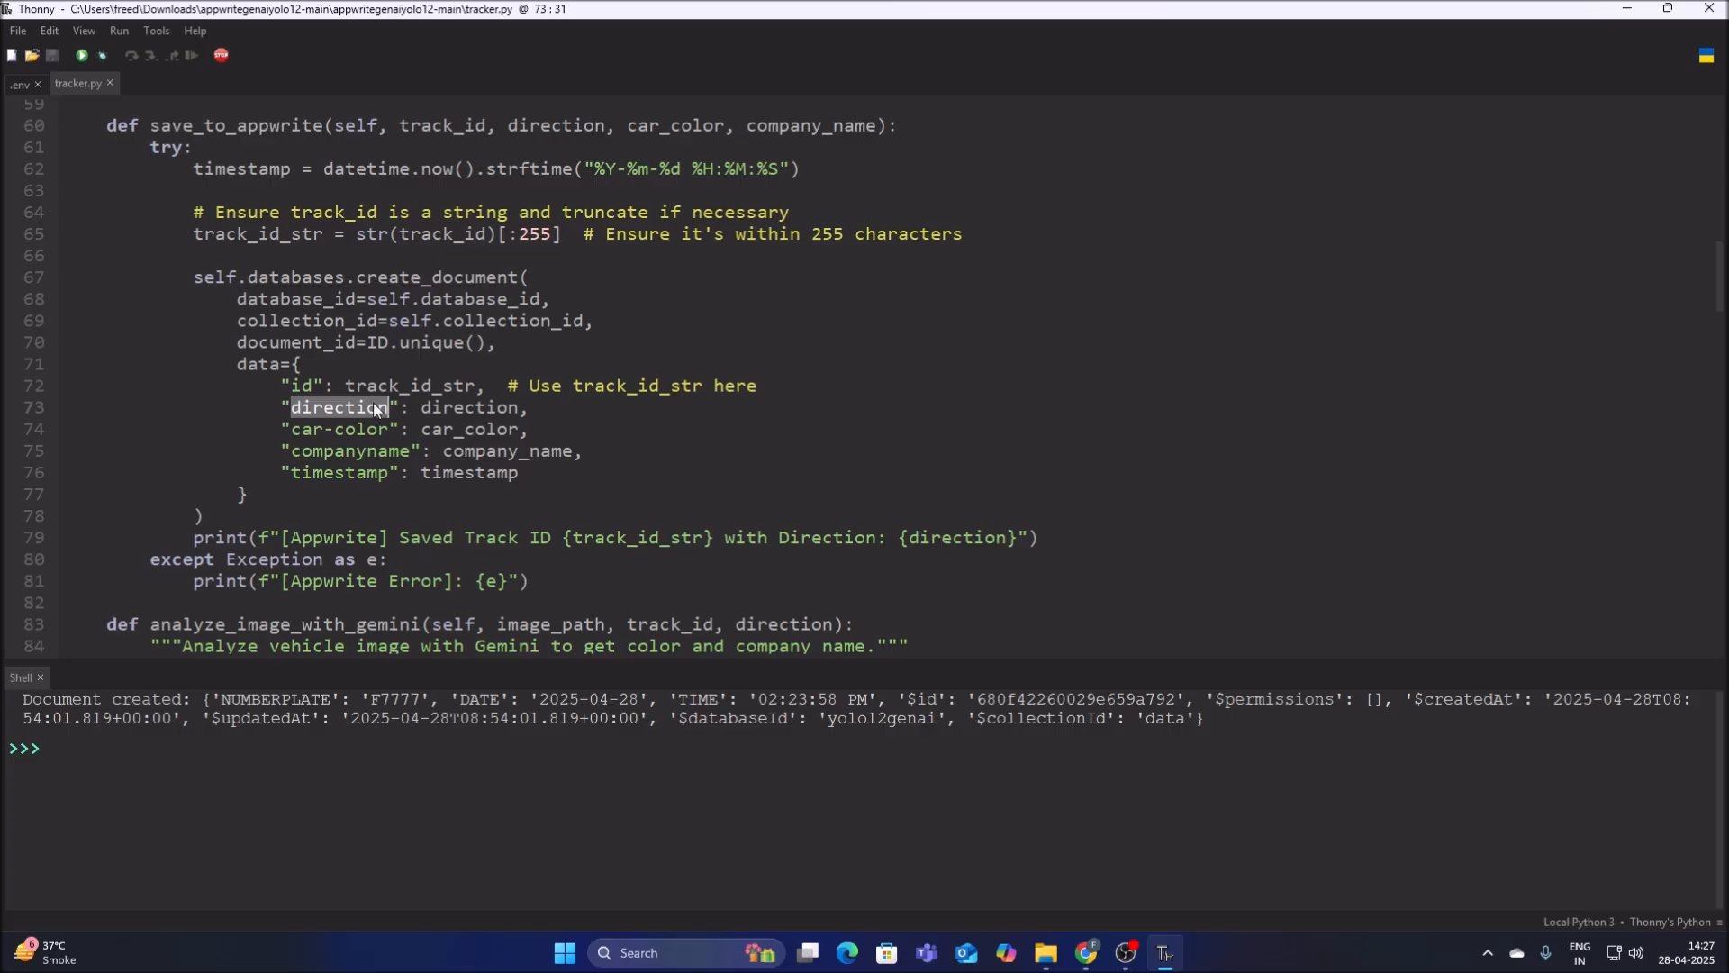
right_click(377, 410)
click(415, 475)
Create the direction string attribute in Chrome with size 100 and the NULL default turned off.
click(1071, 930)
key(ctrl+v)
text(100)
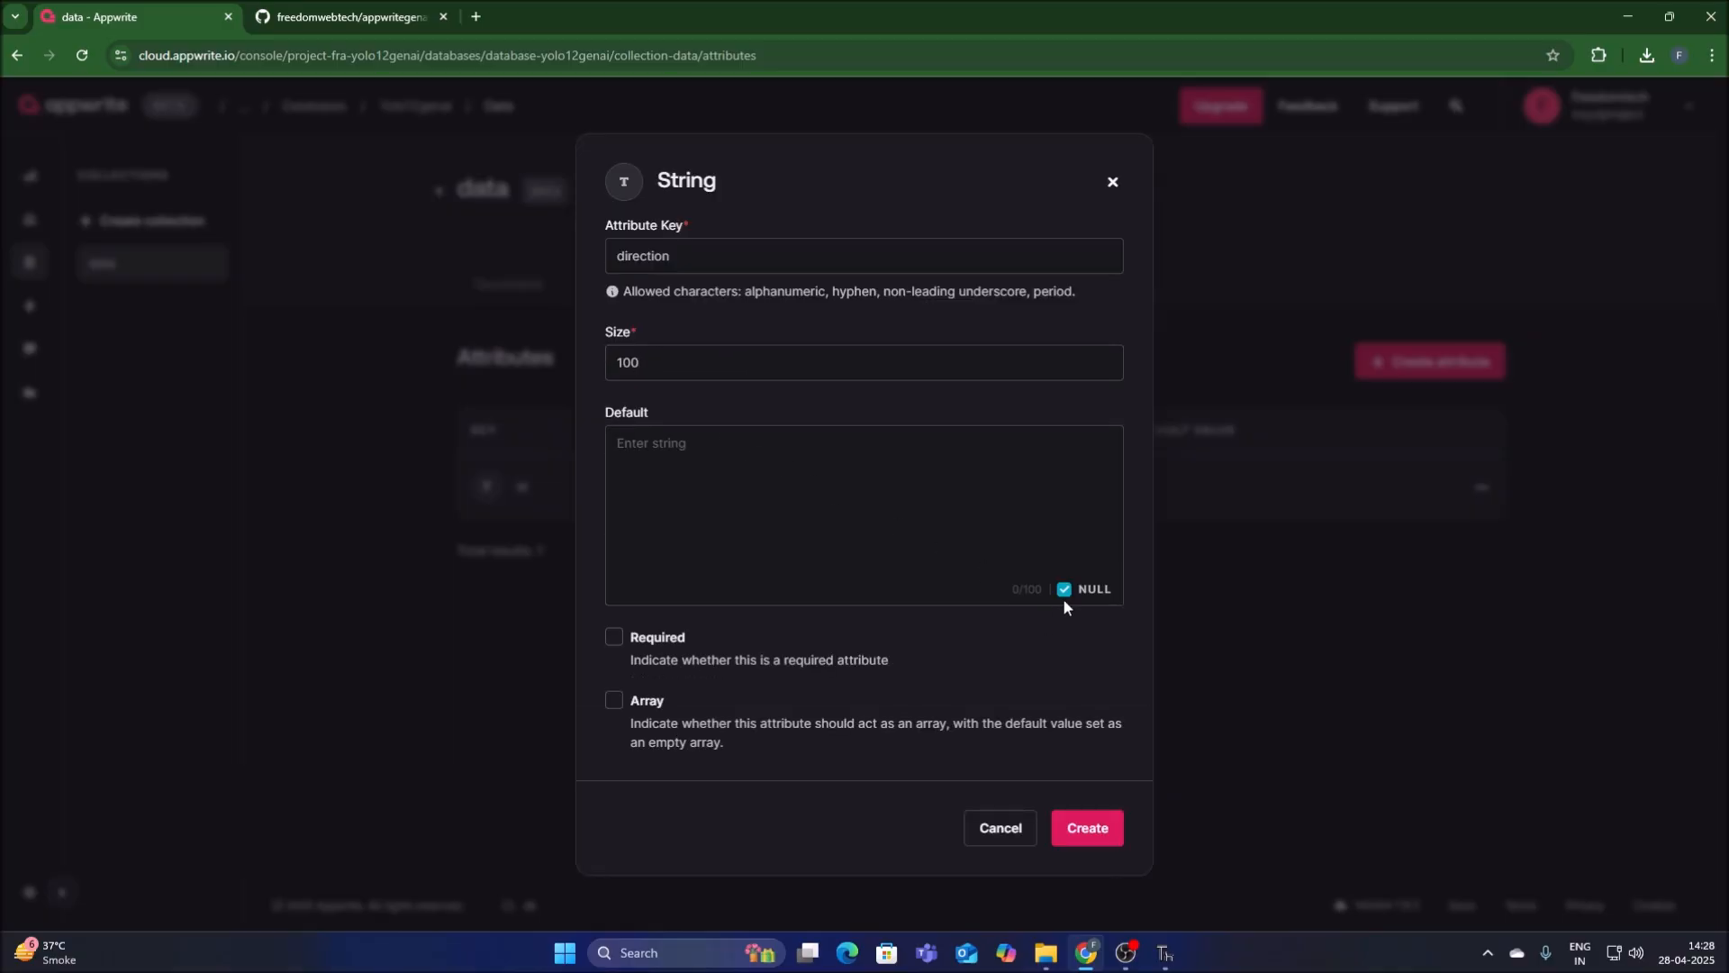
click(1067, 592)
click(1084, 829)
Copy the car-color key from the data dictionary of tracker.py in Thonny.
click(1166, 954)
drag(290, 436, 389, 432)
right_click(389, 432)
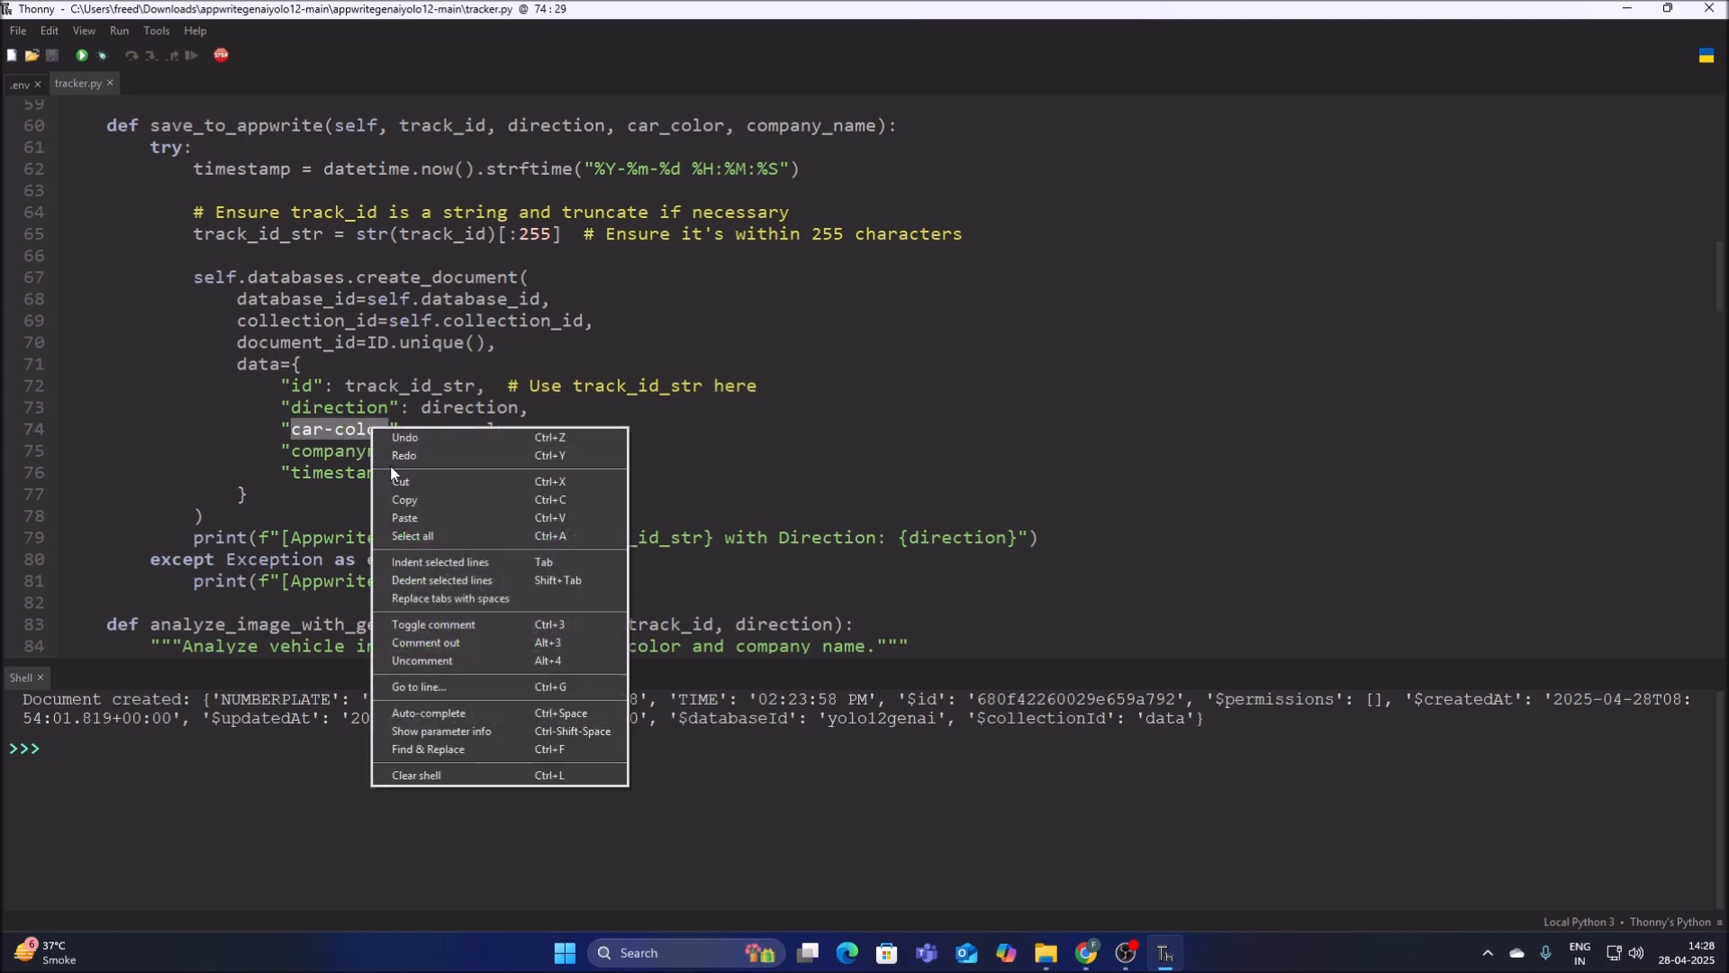
click(401, 500)
Create a string attribute in Chrome with the copied key car-color, size 100 and the NULL default turned off.
click(1086, 953)
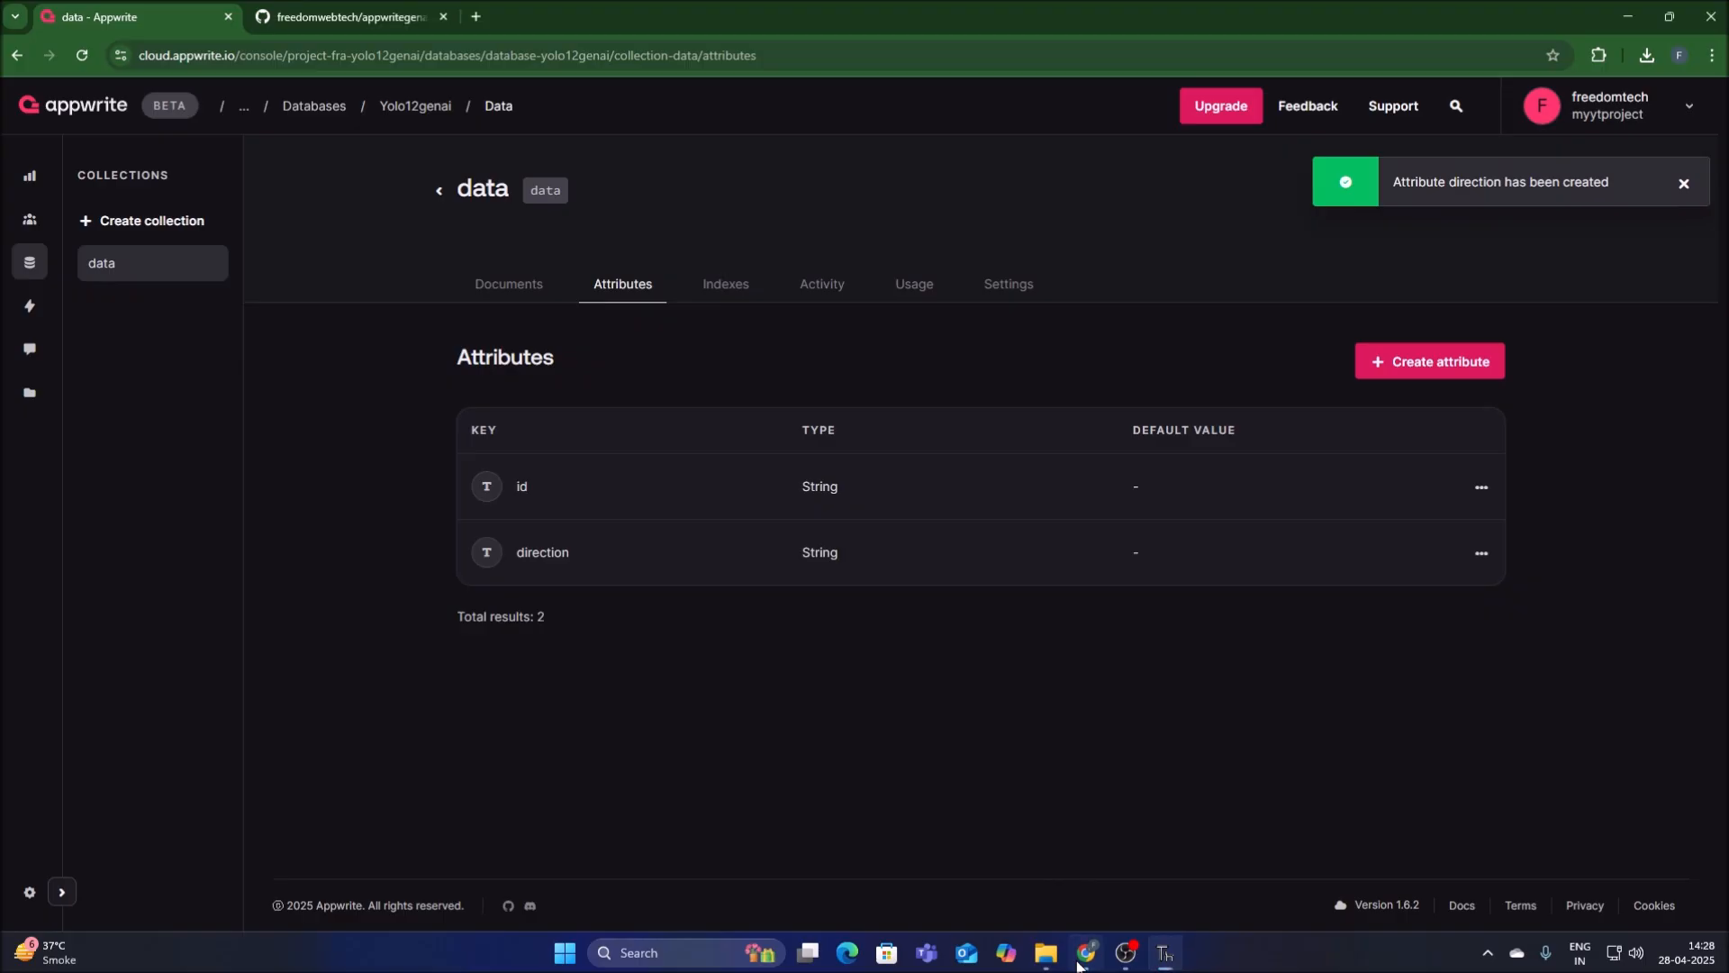
click(1468, 378)
click(1441, 419)
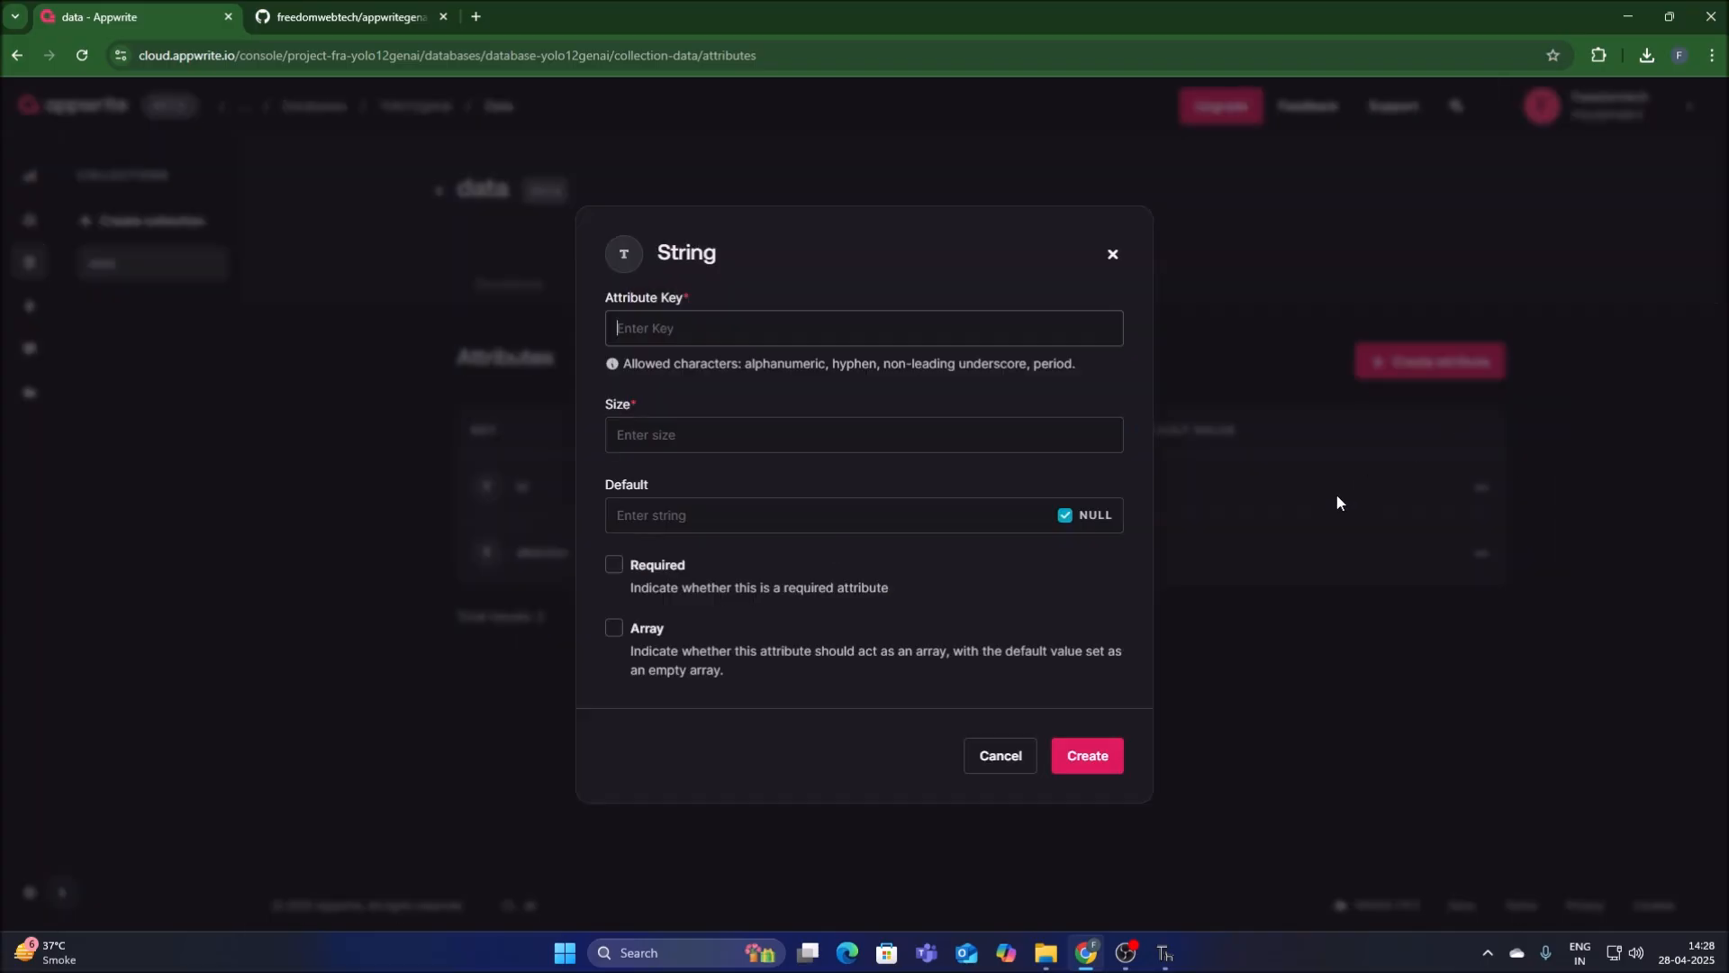
key(ctrl+v)
click(750, 440)
text(100)
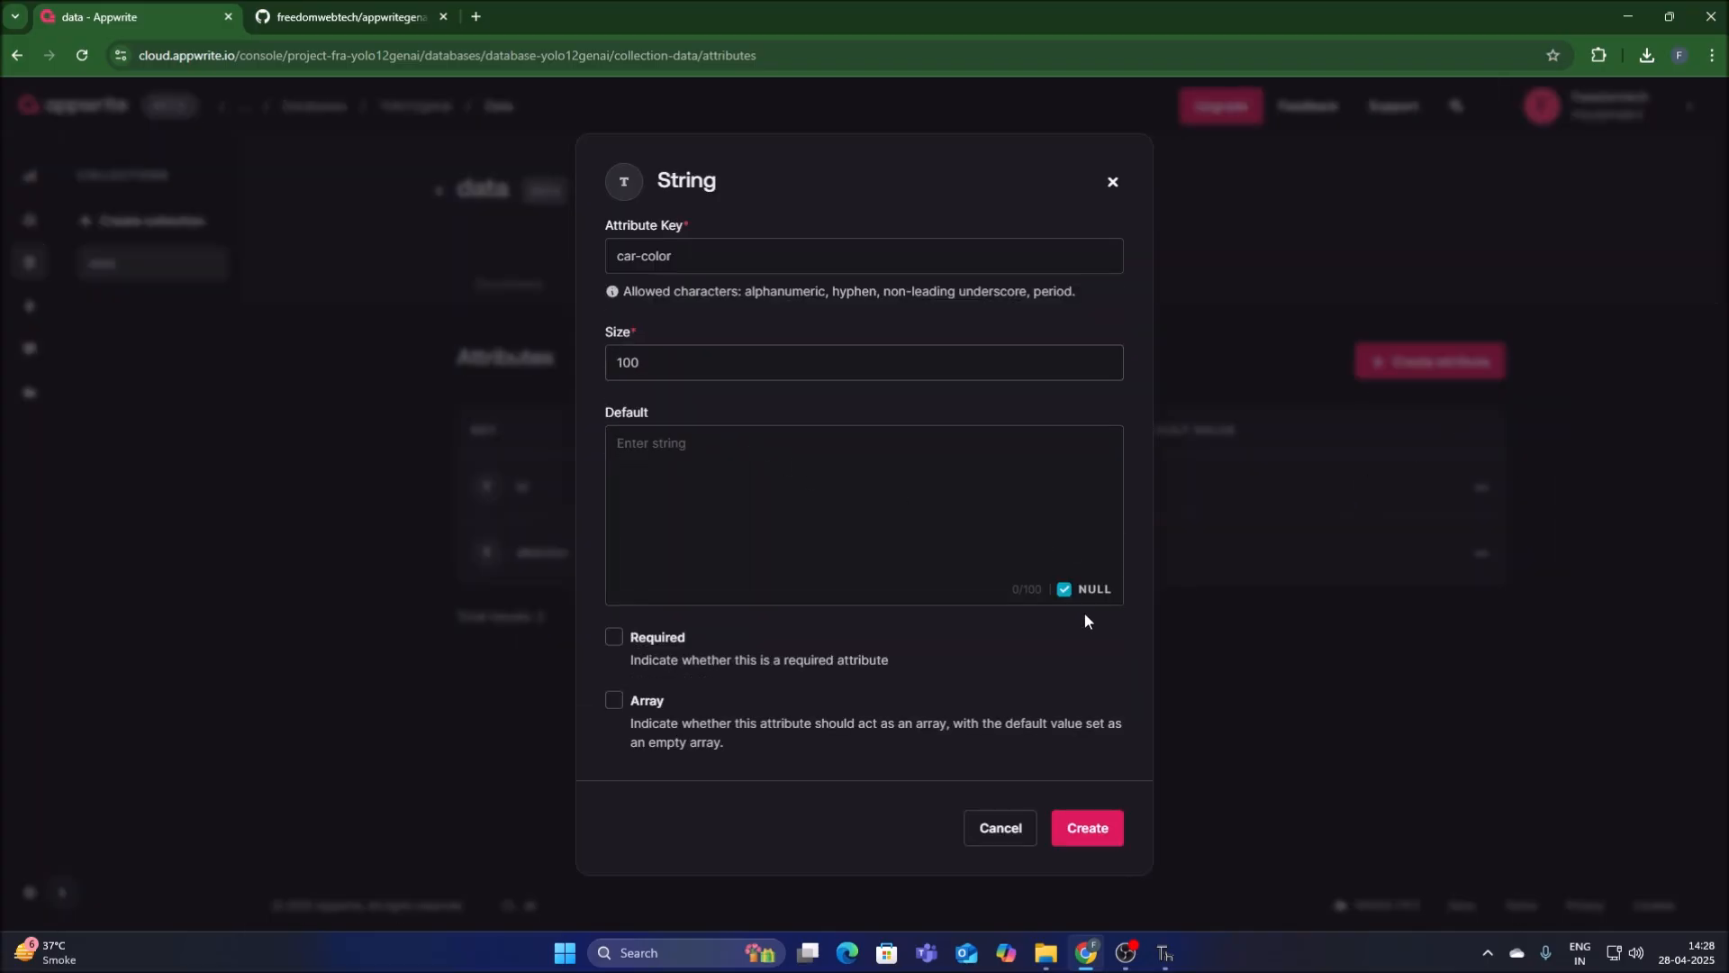
click(1065, 590)
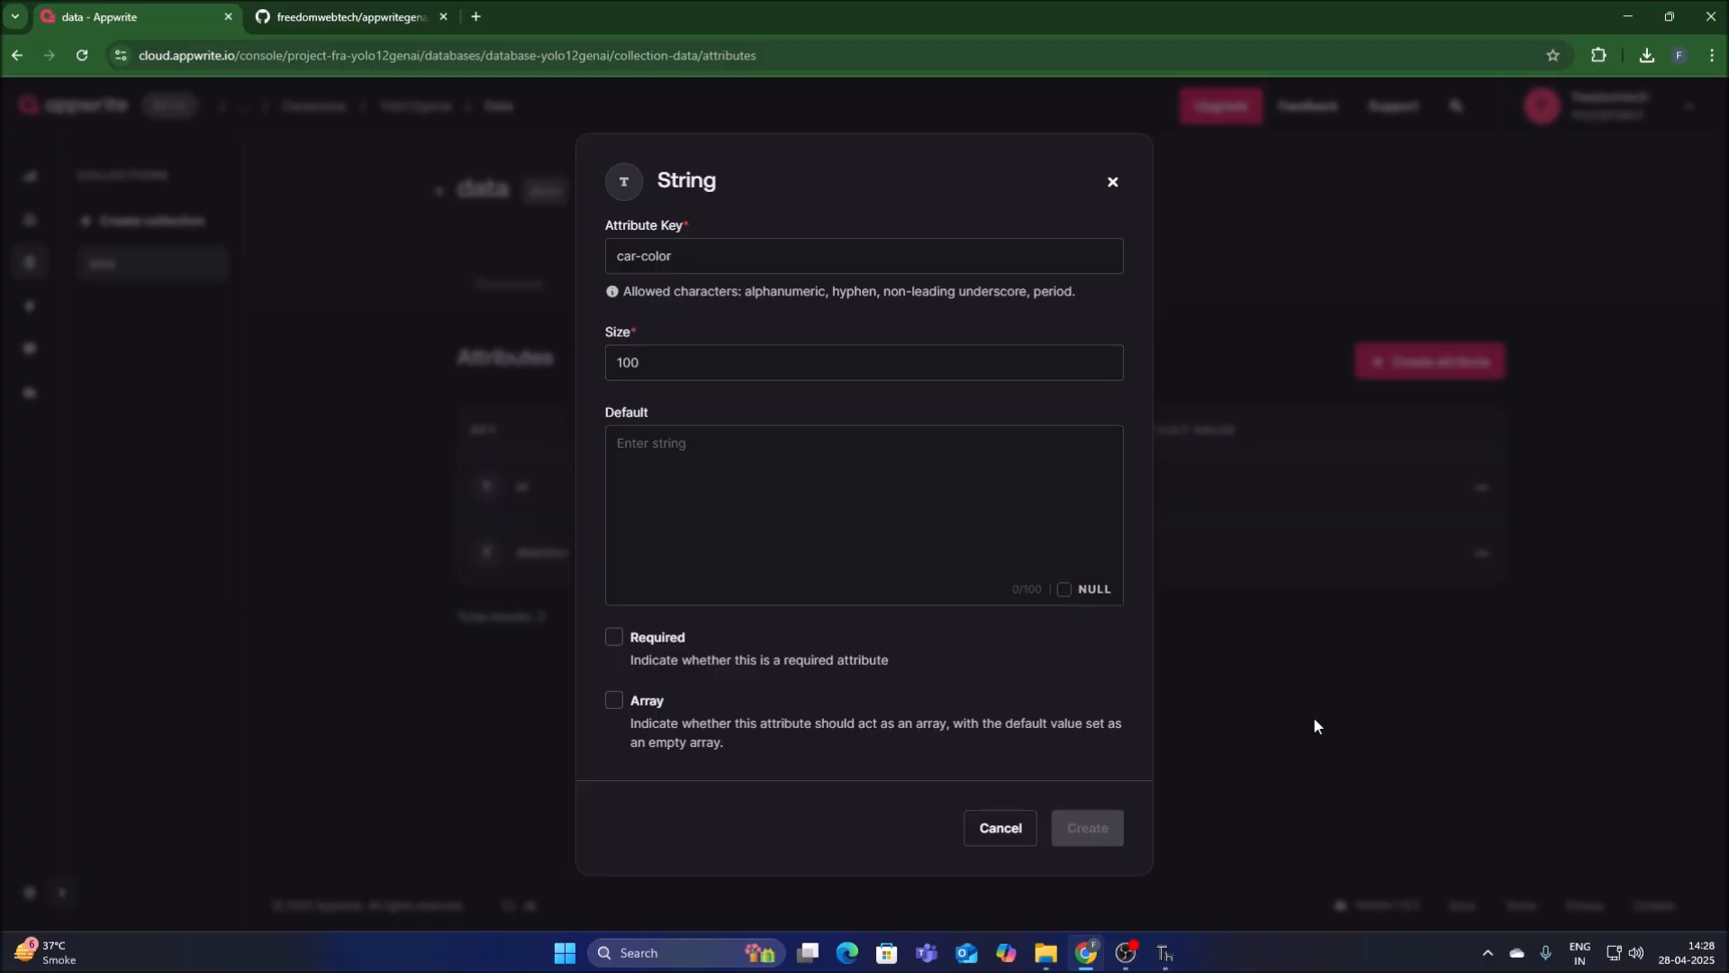
Copy the companyname key from the data dictionary of tracker.py in Thonny.
click(1164, 953)
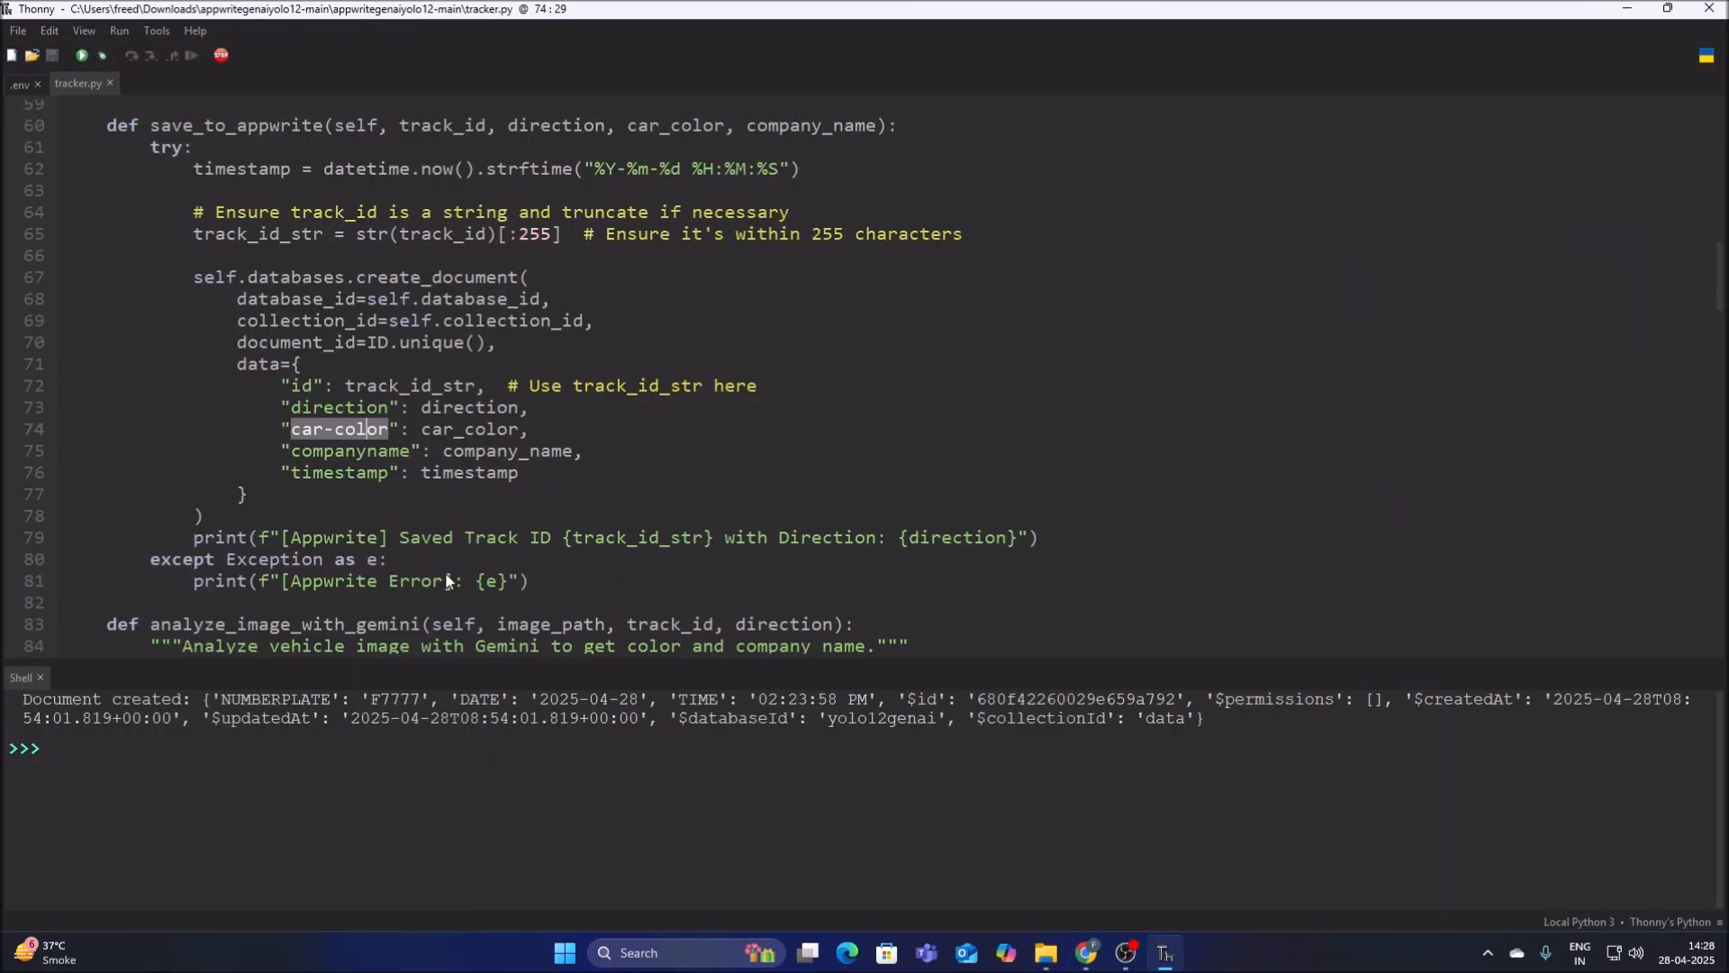
drag(294, 456, 407, 458)
right_click(407, 458)
click(423, 514)
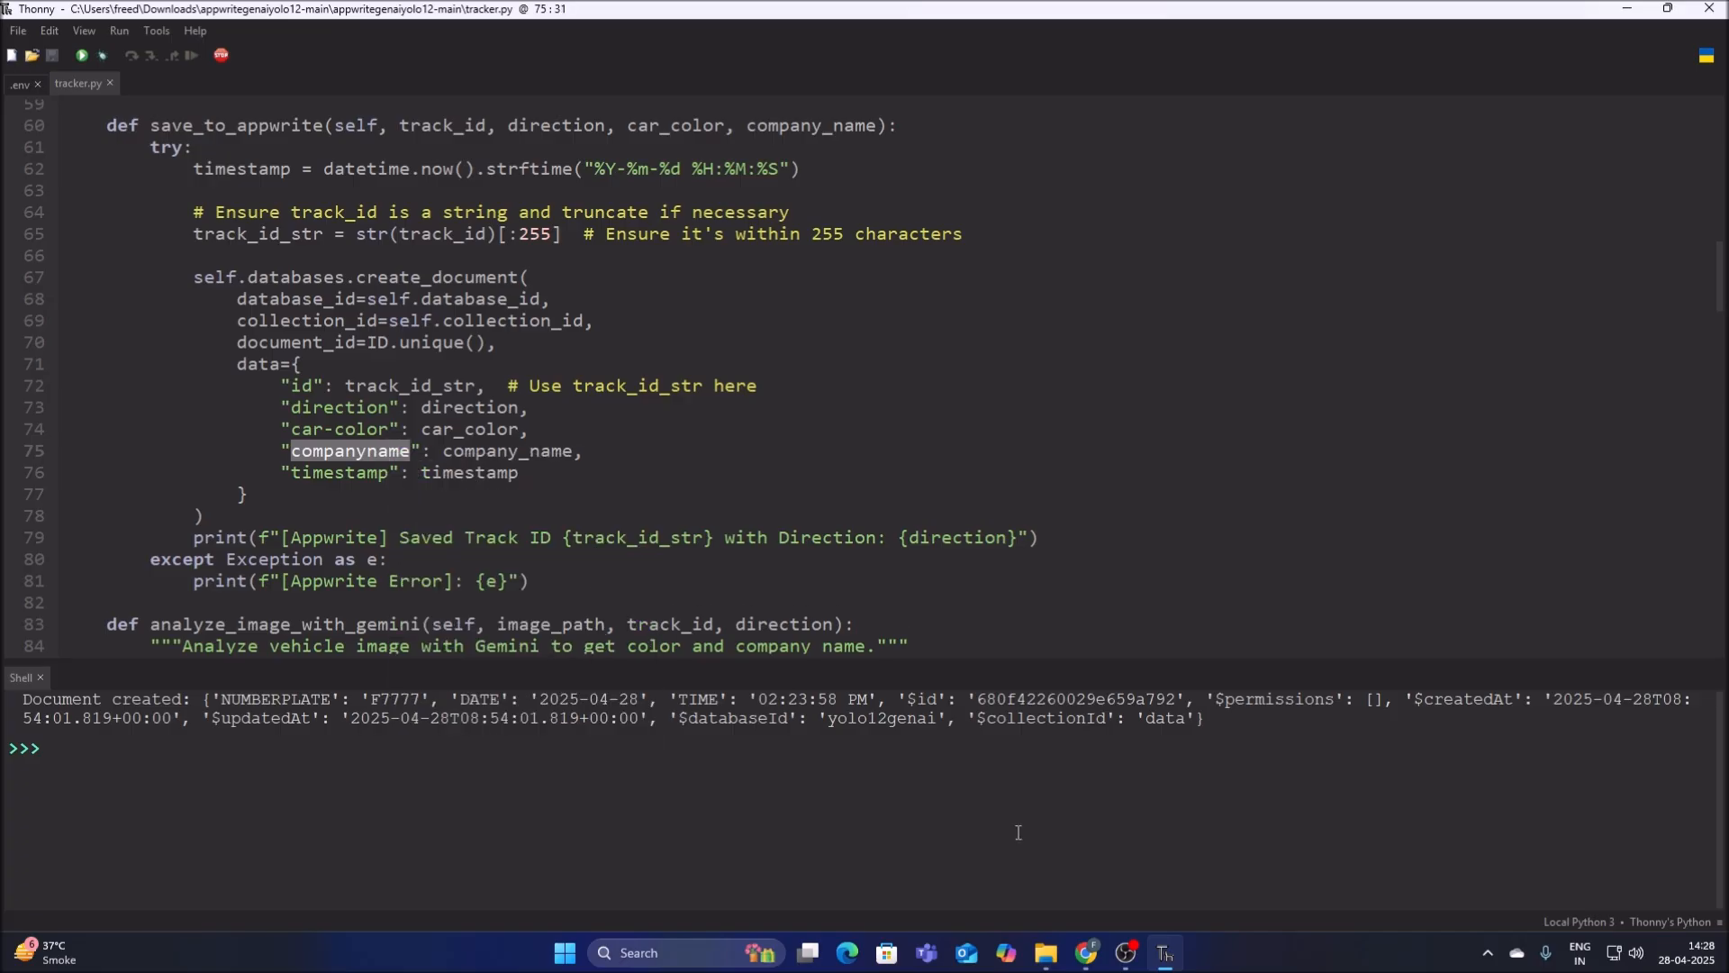
Create a string attribute in Chrome with the copied key companyname, size 100 and the NULL default turned off.
click(1087, 953)
click(1418, 362)
click(1404, 423)
key(ctrl+v)
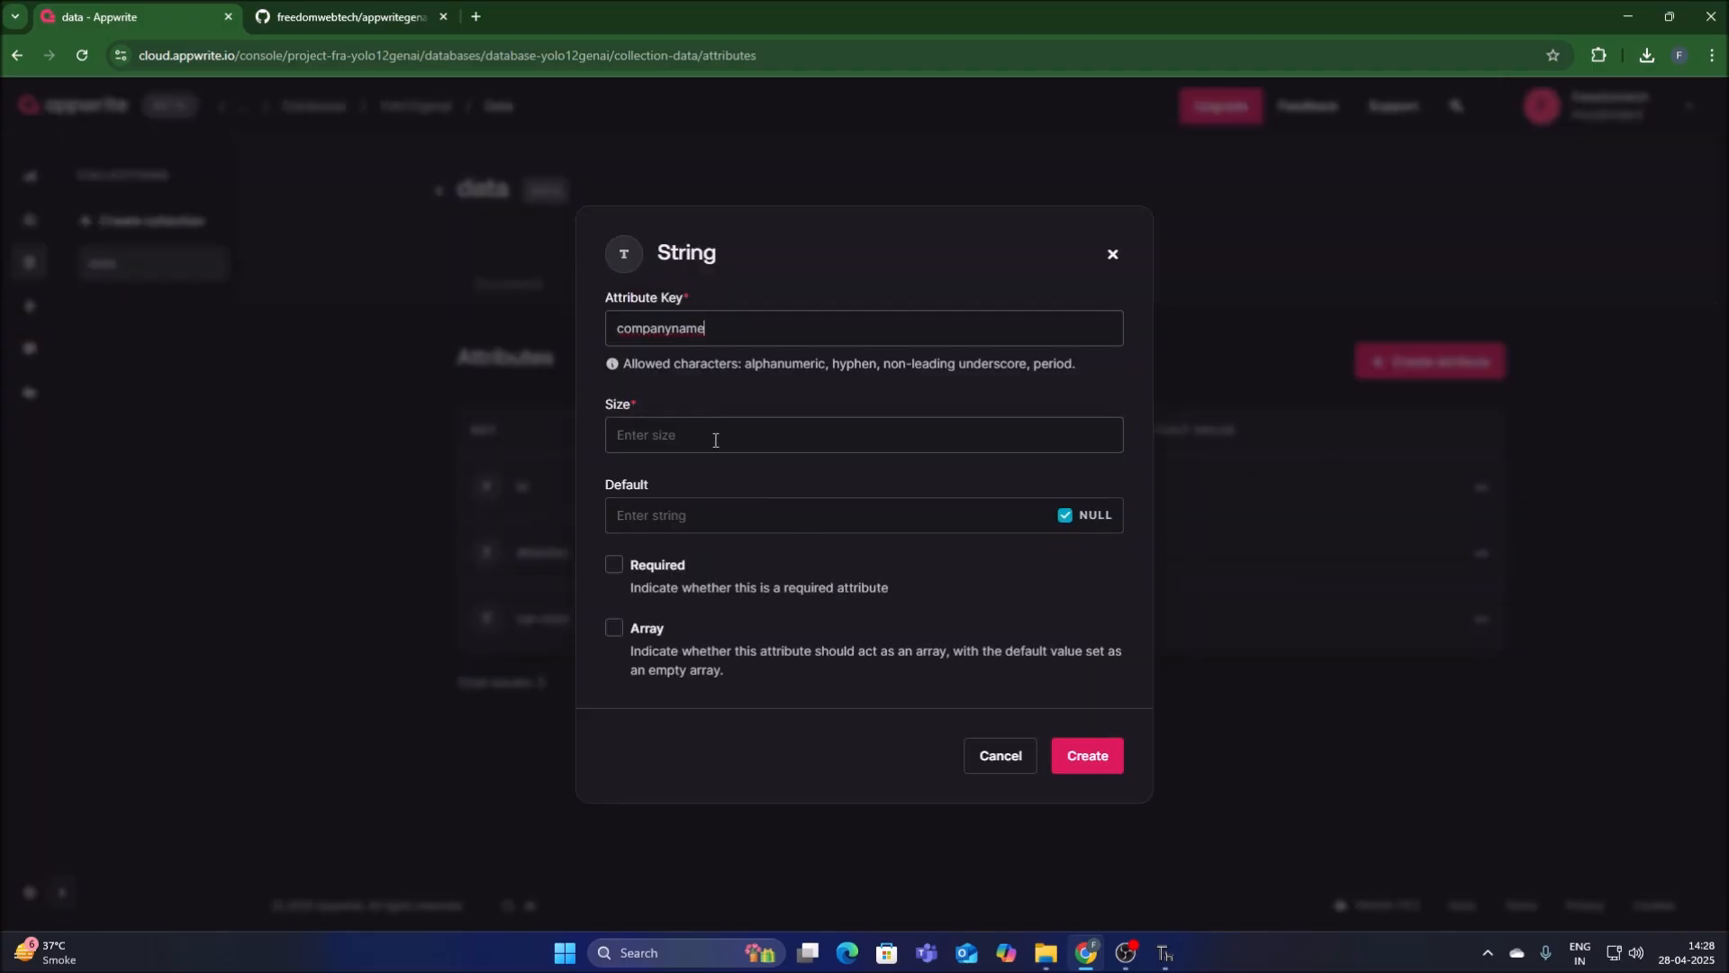
click(725, 440)
text(100)
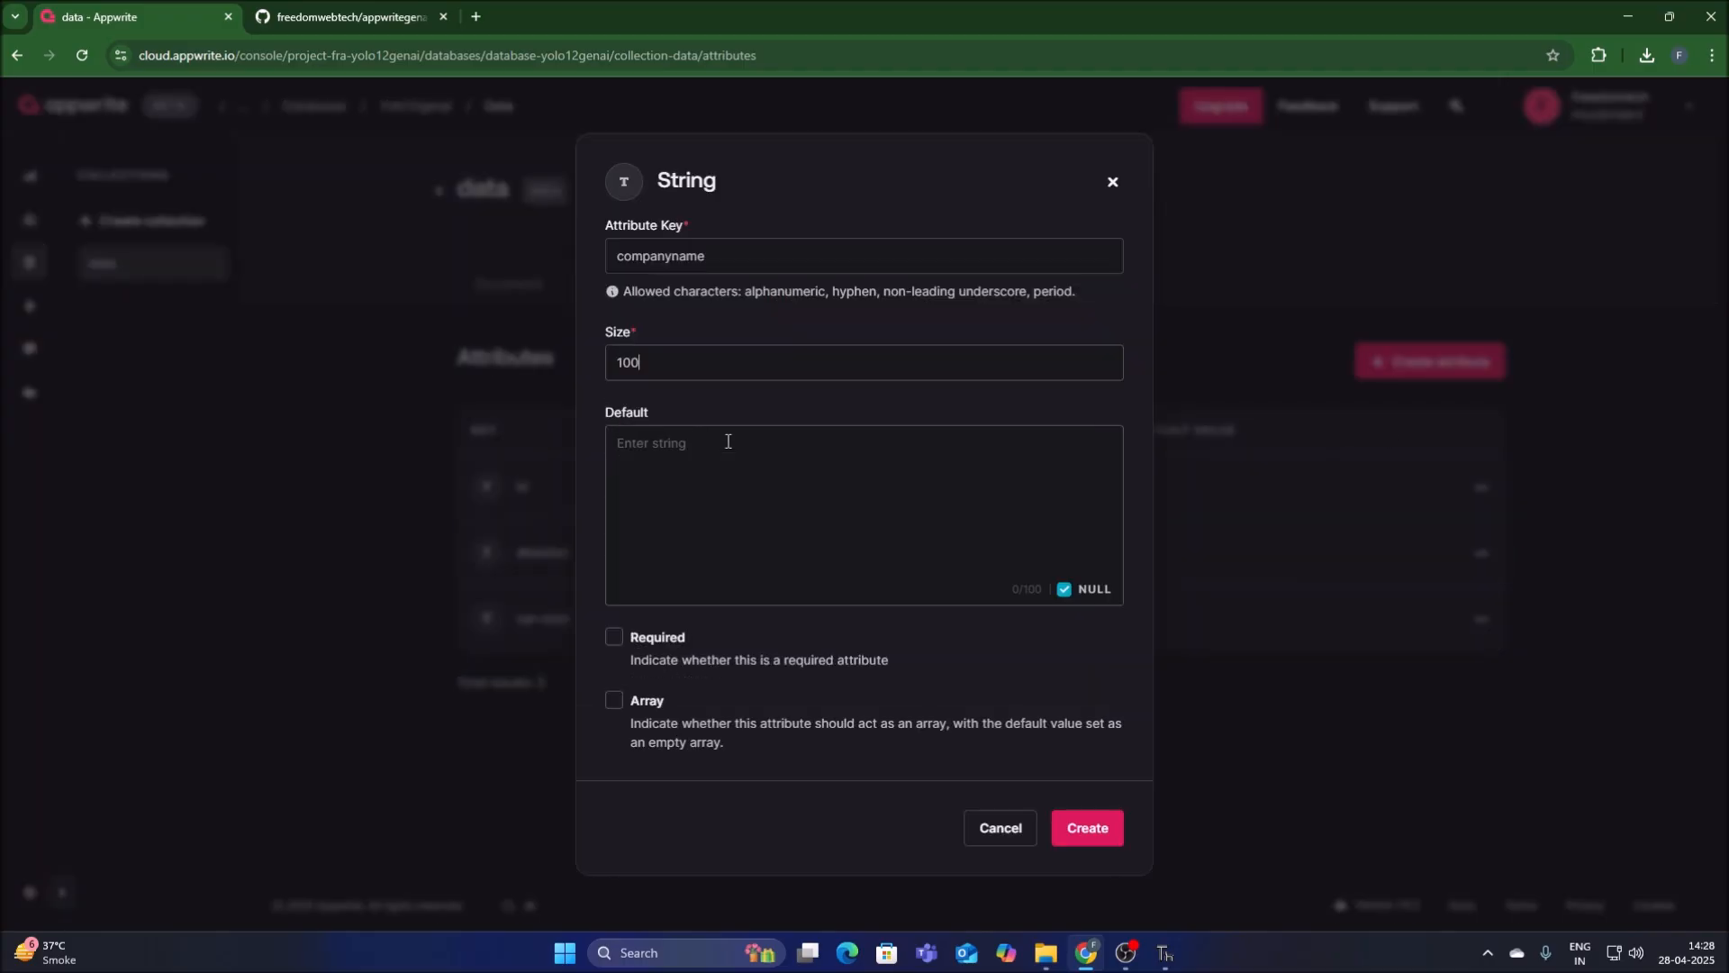
click(1065, 590)
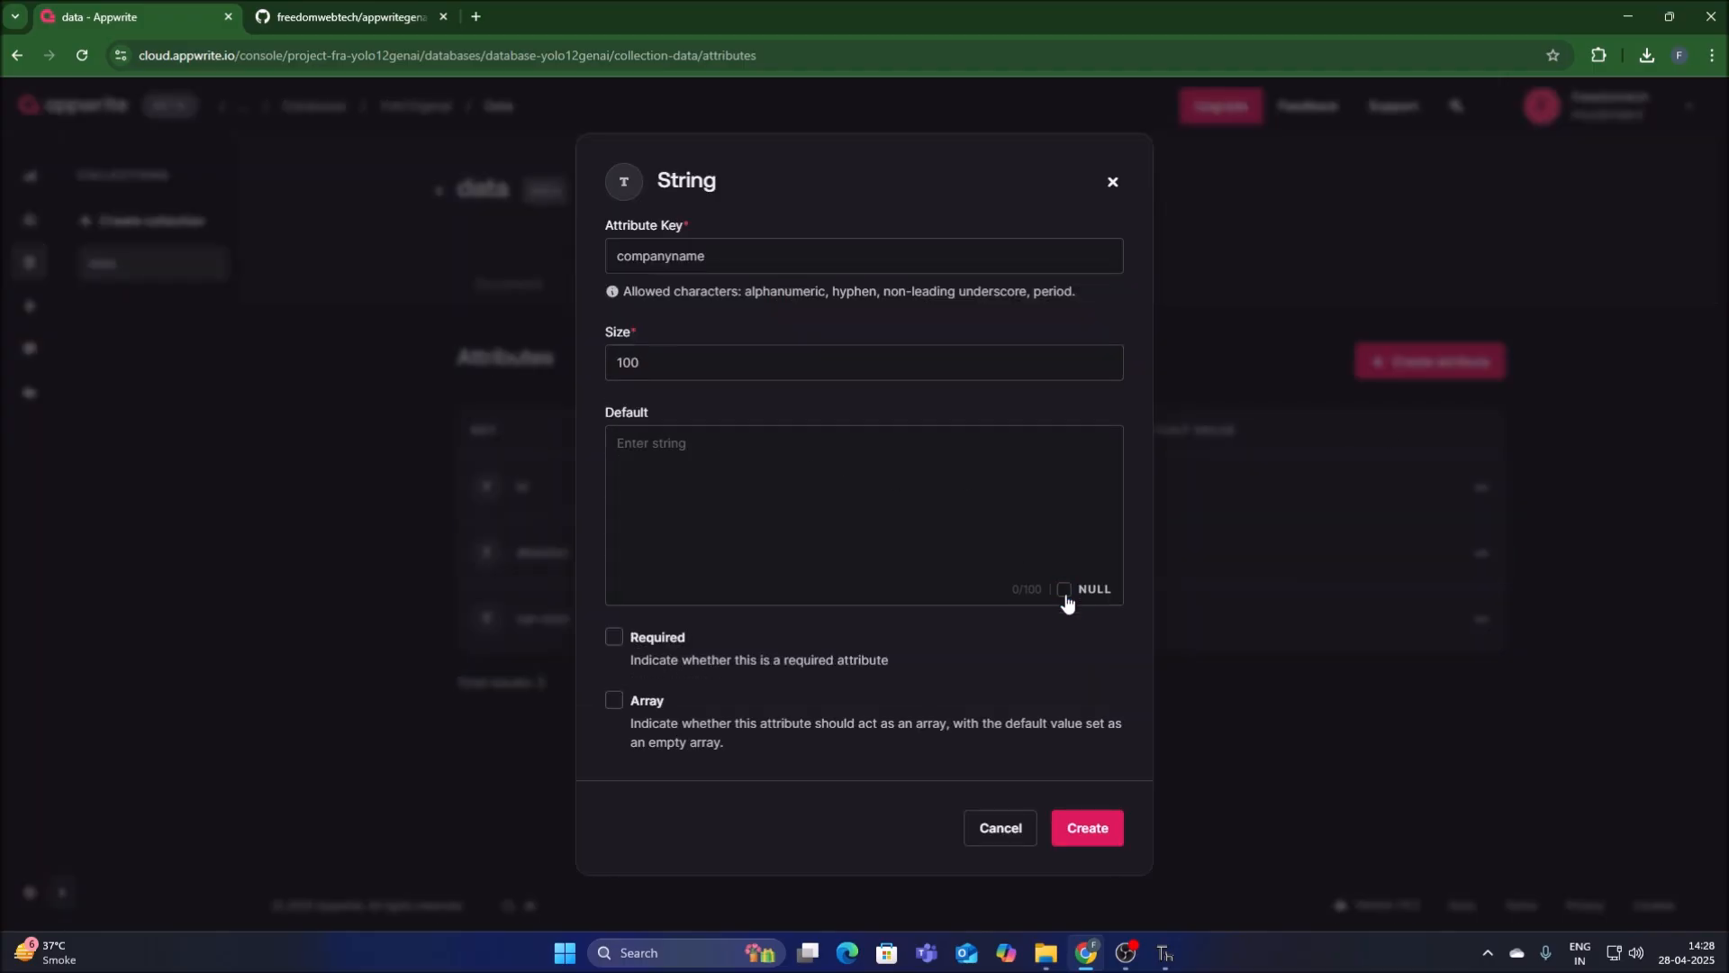
click(1078, 831)
Start one more string attribute for the collection and copy the timestamp key from tracker.py in Thonny.
click(1425, 365)
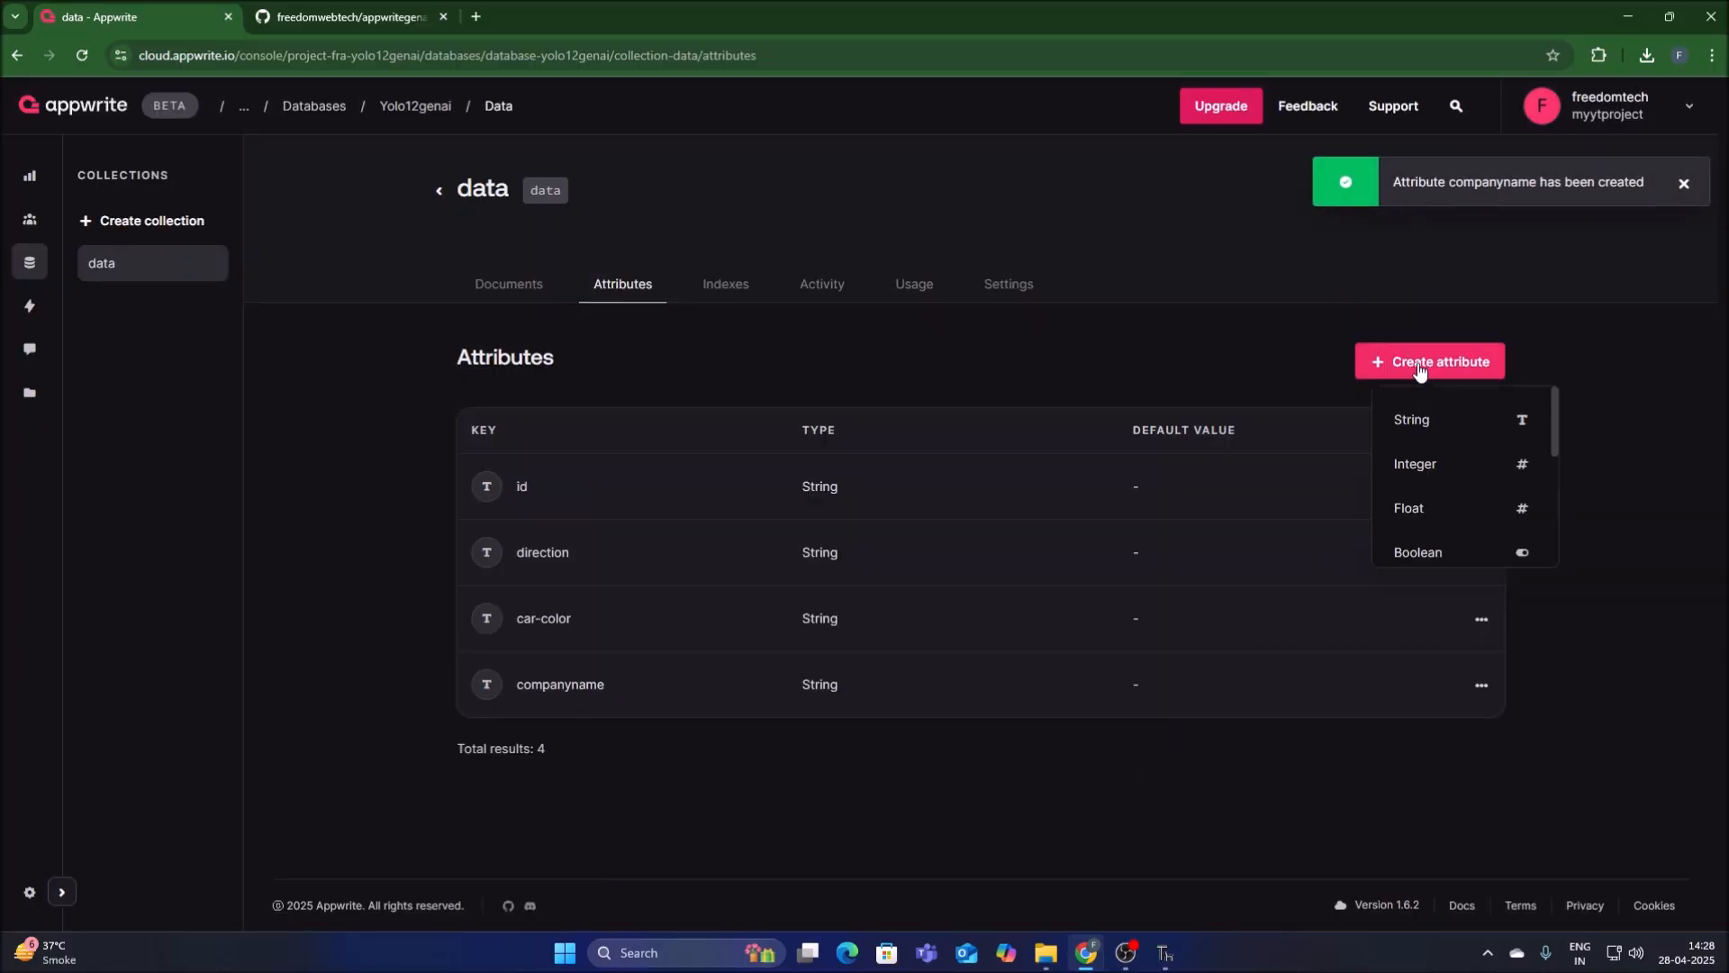
click(1411, 419)
click(1164, 952)
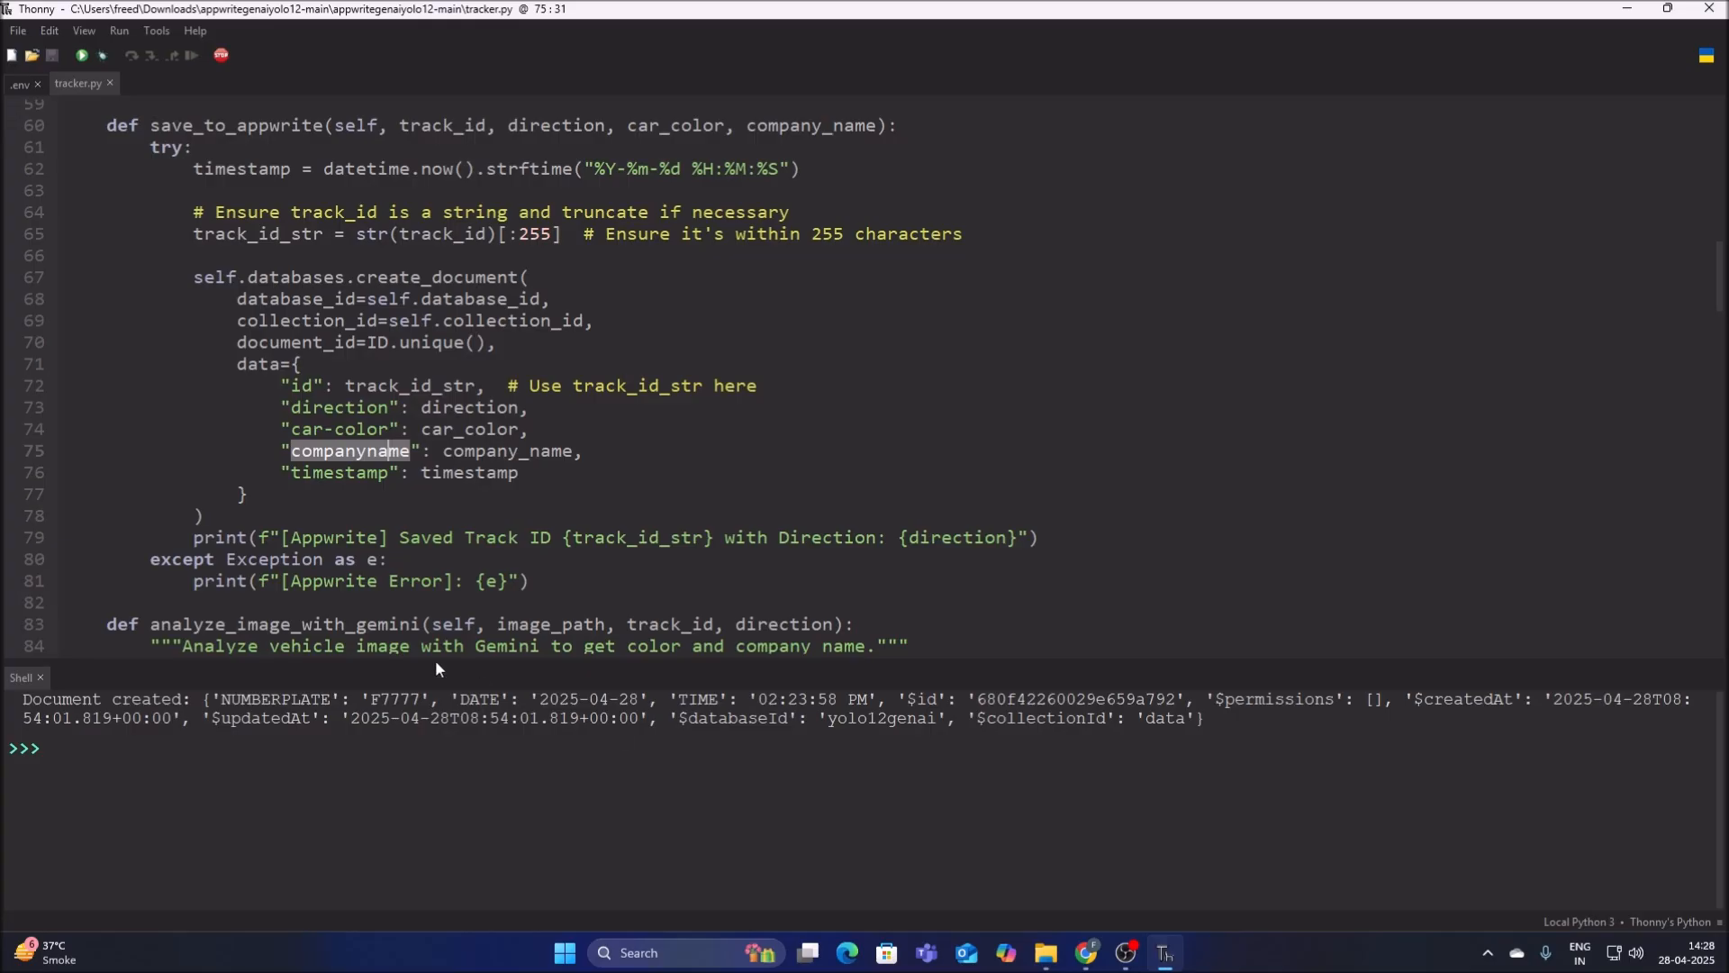
drag(295, 474, 390, 473)
right_click(378, 474)
click(435, 544)
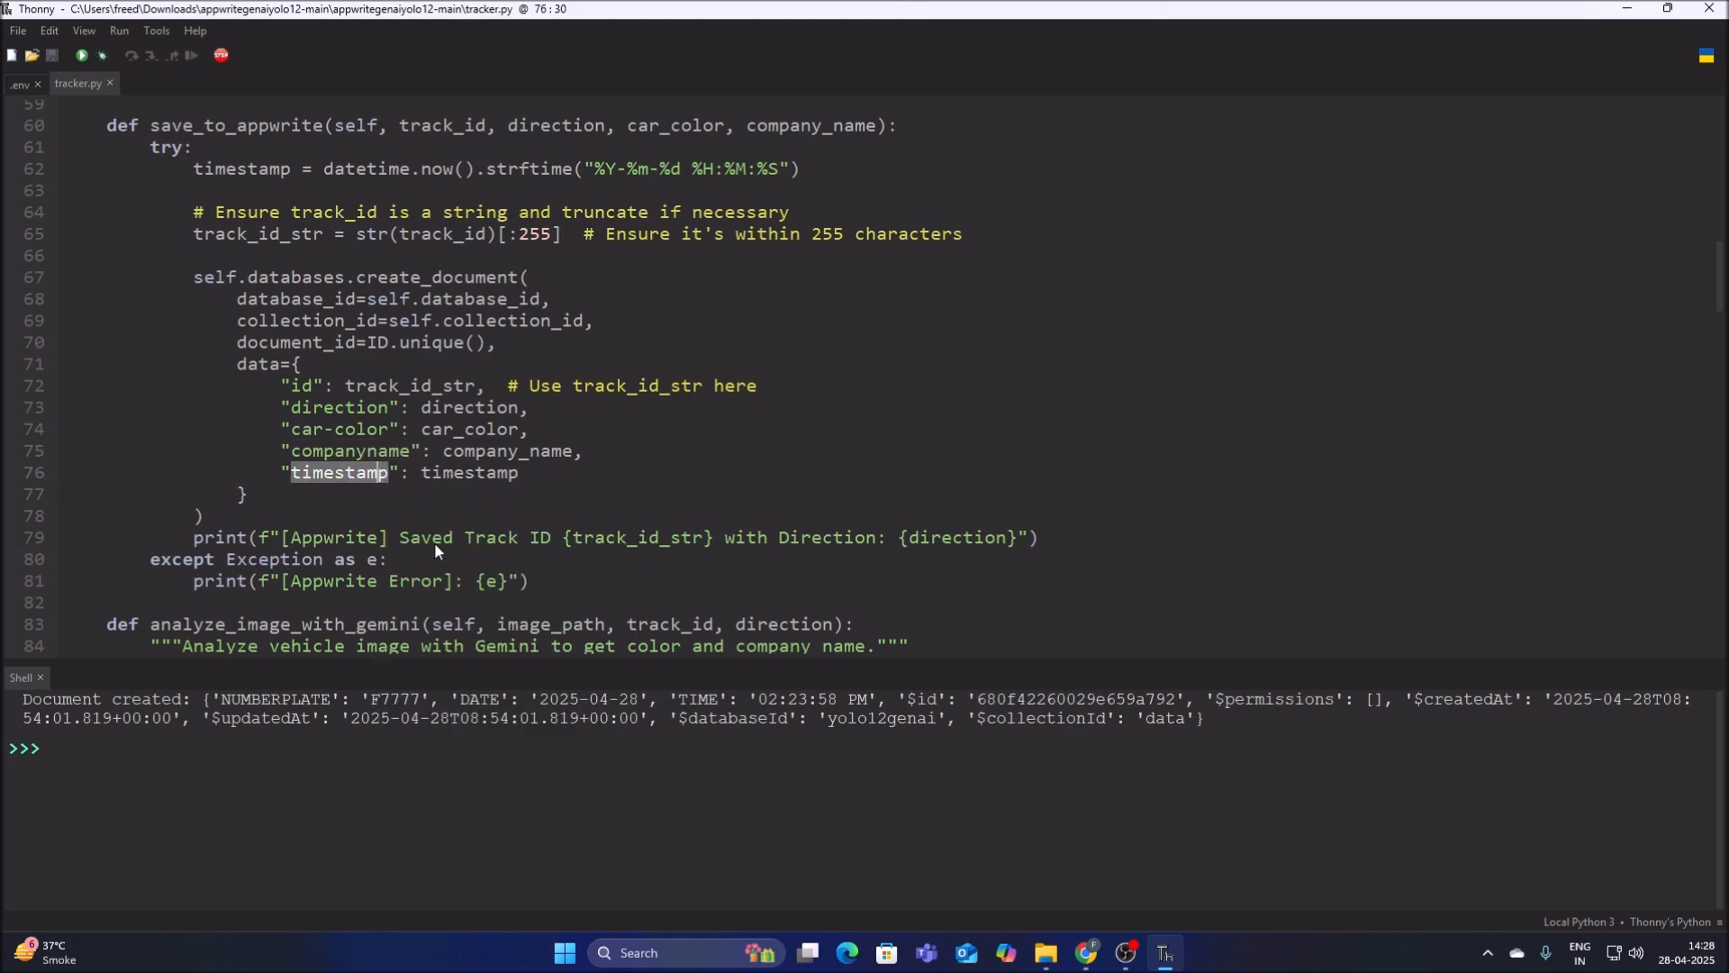
Create the timestamp string attribute in Chrome with size 100 and the NULL default turned off.
click(1085, 955)
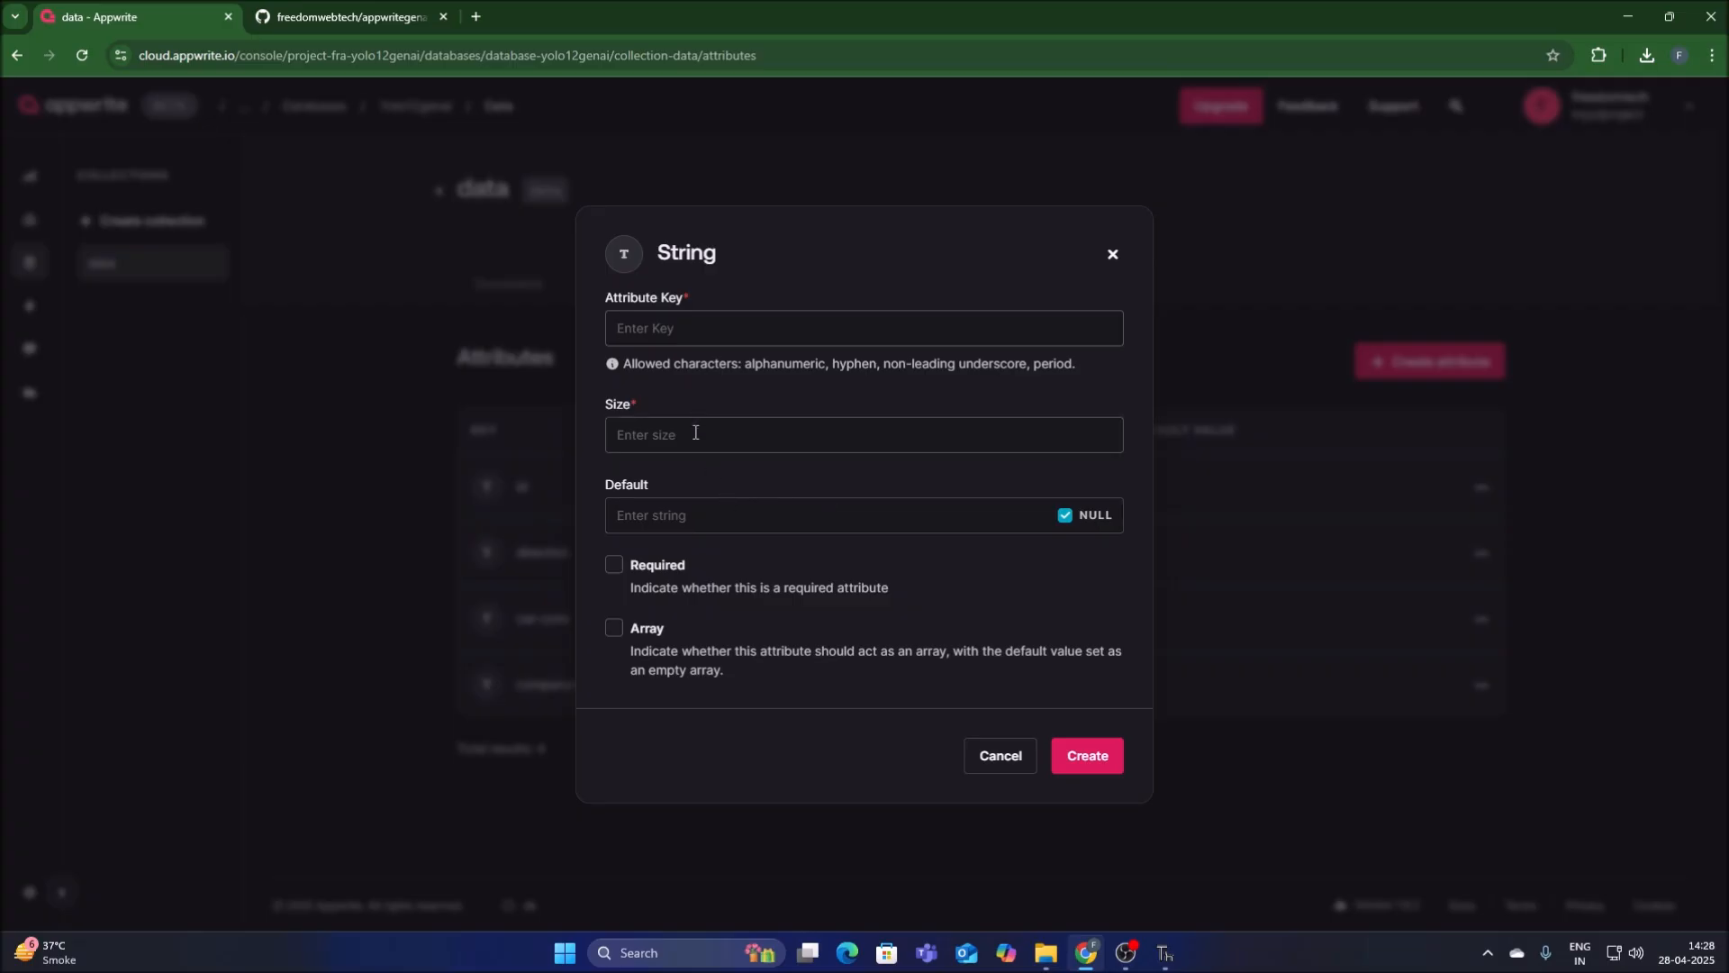
key(ctrl+v)
text(100)
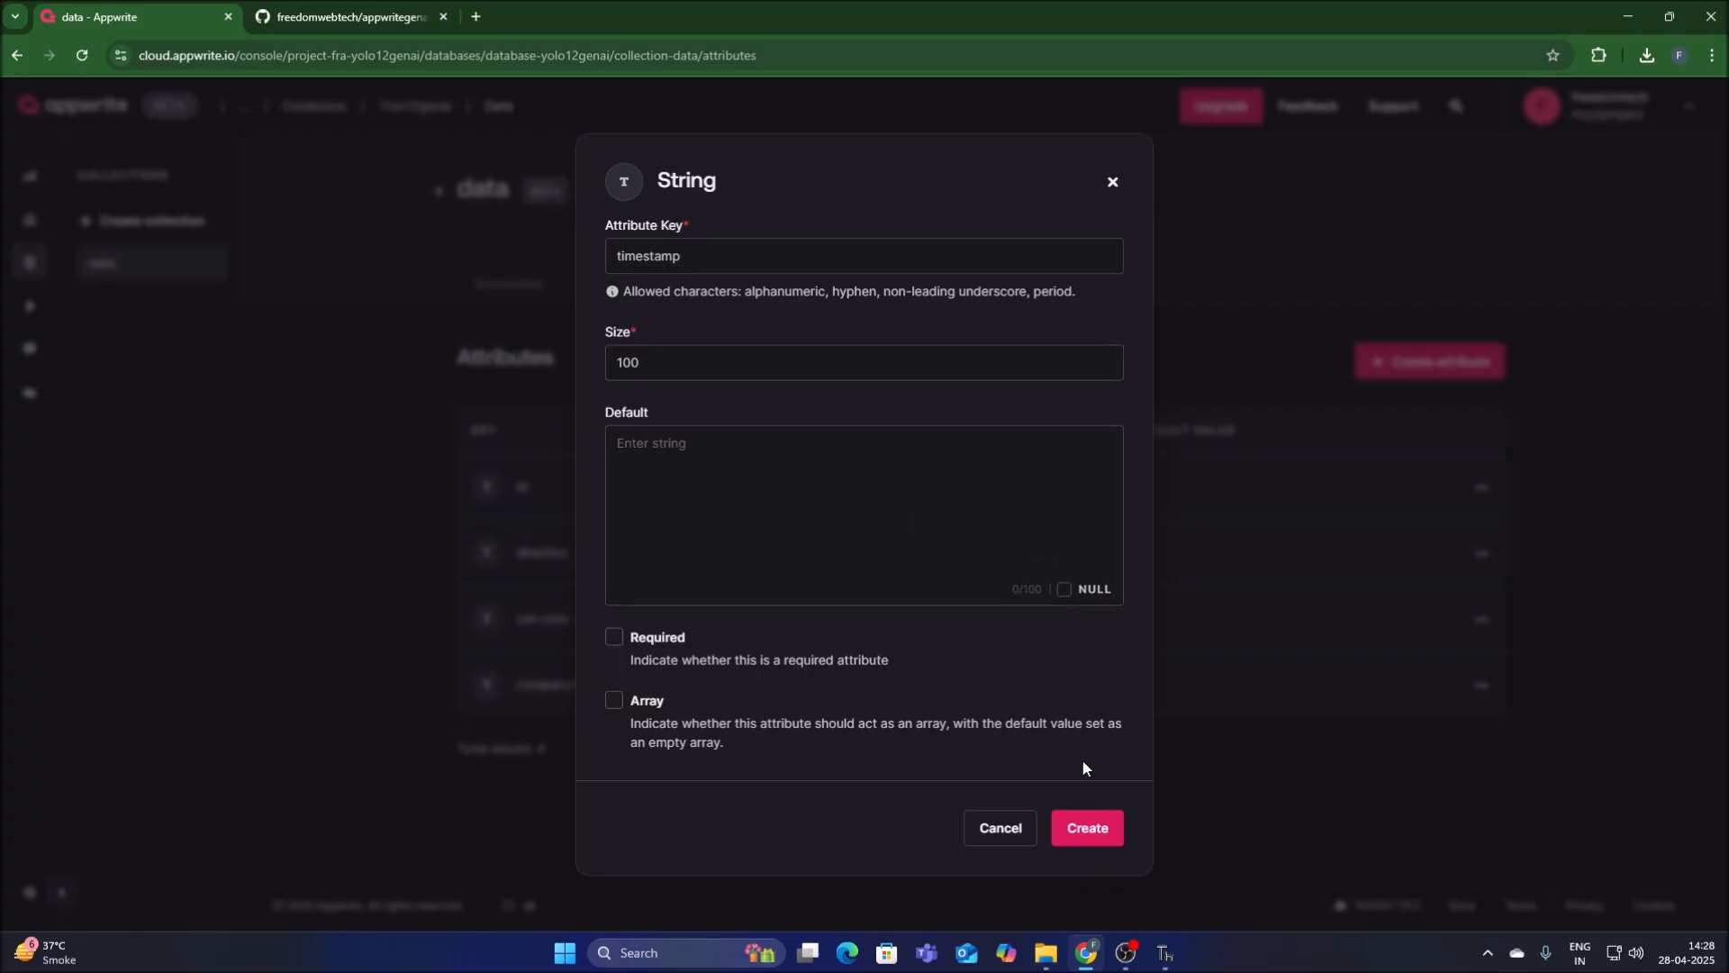
click(1088, 827)
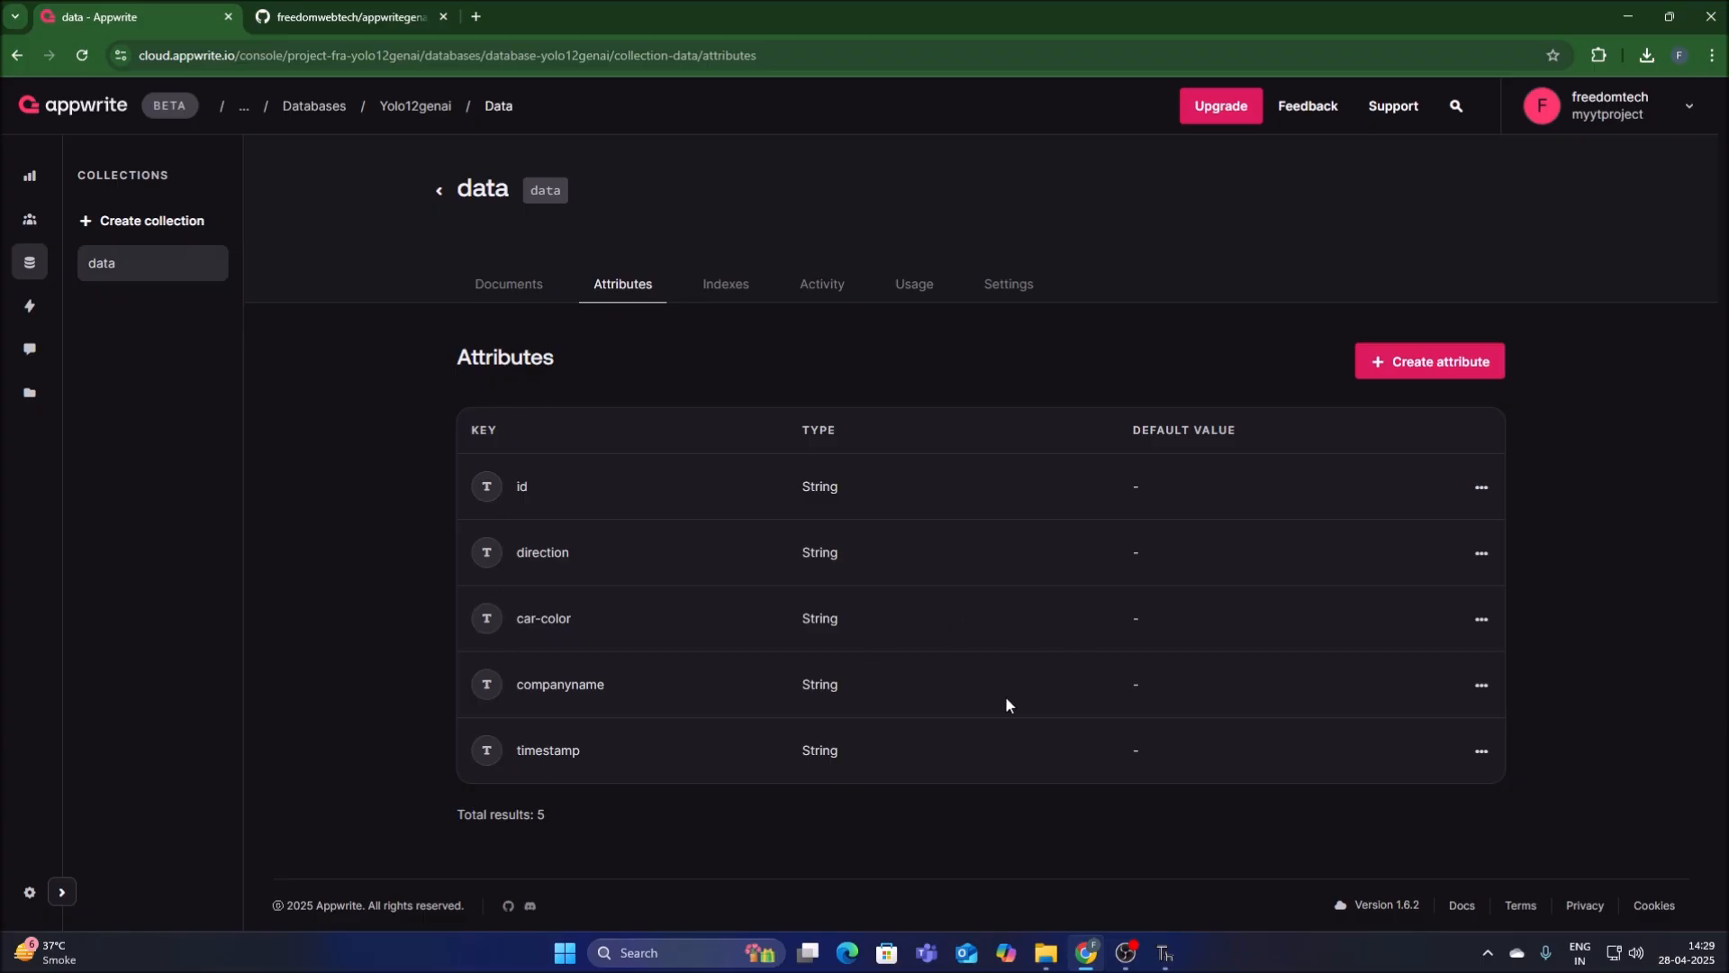
Open vid.txt from the appwritegenaiyolo12-main folder in File Explorer and copy the video link it contains.
click(1164, 953)
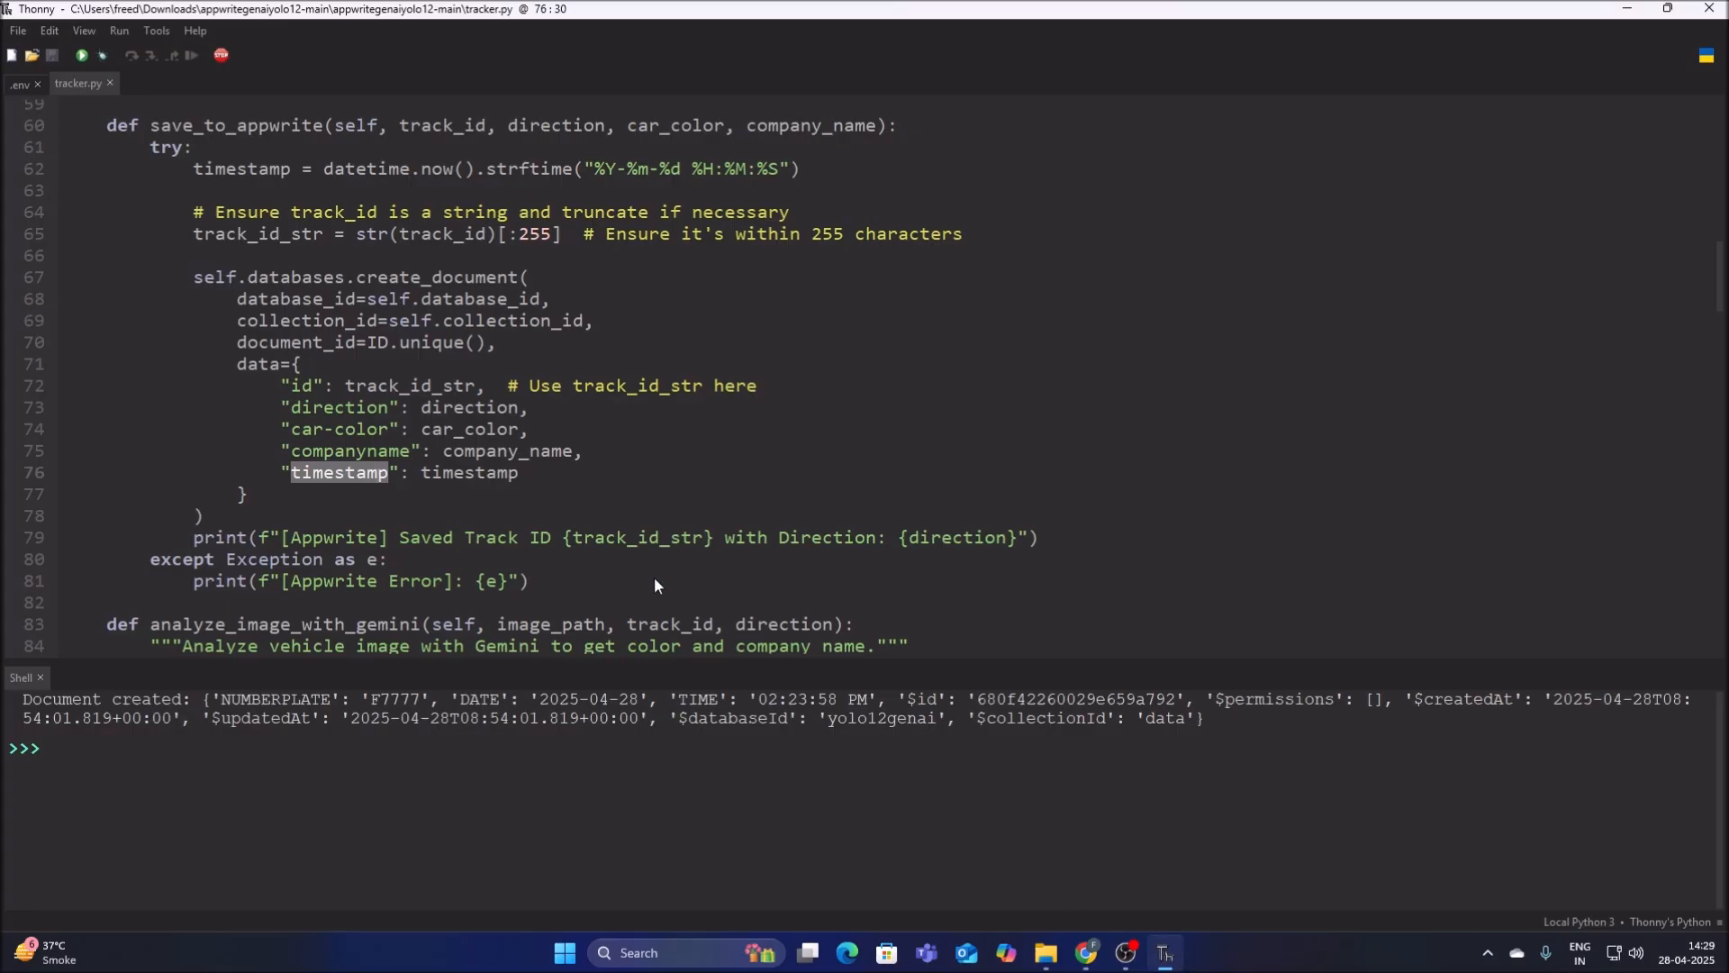
click(1045, 953)
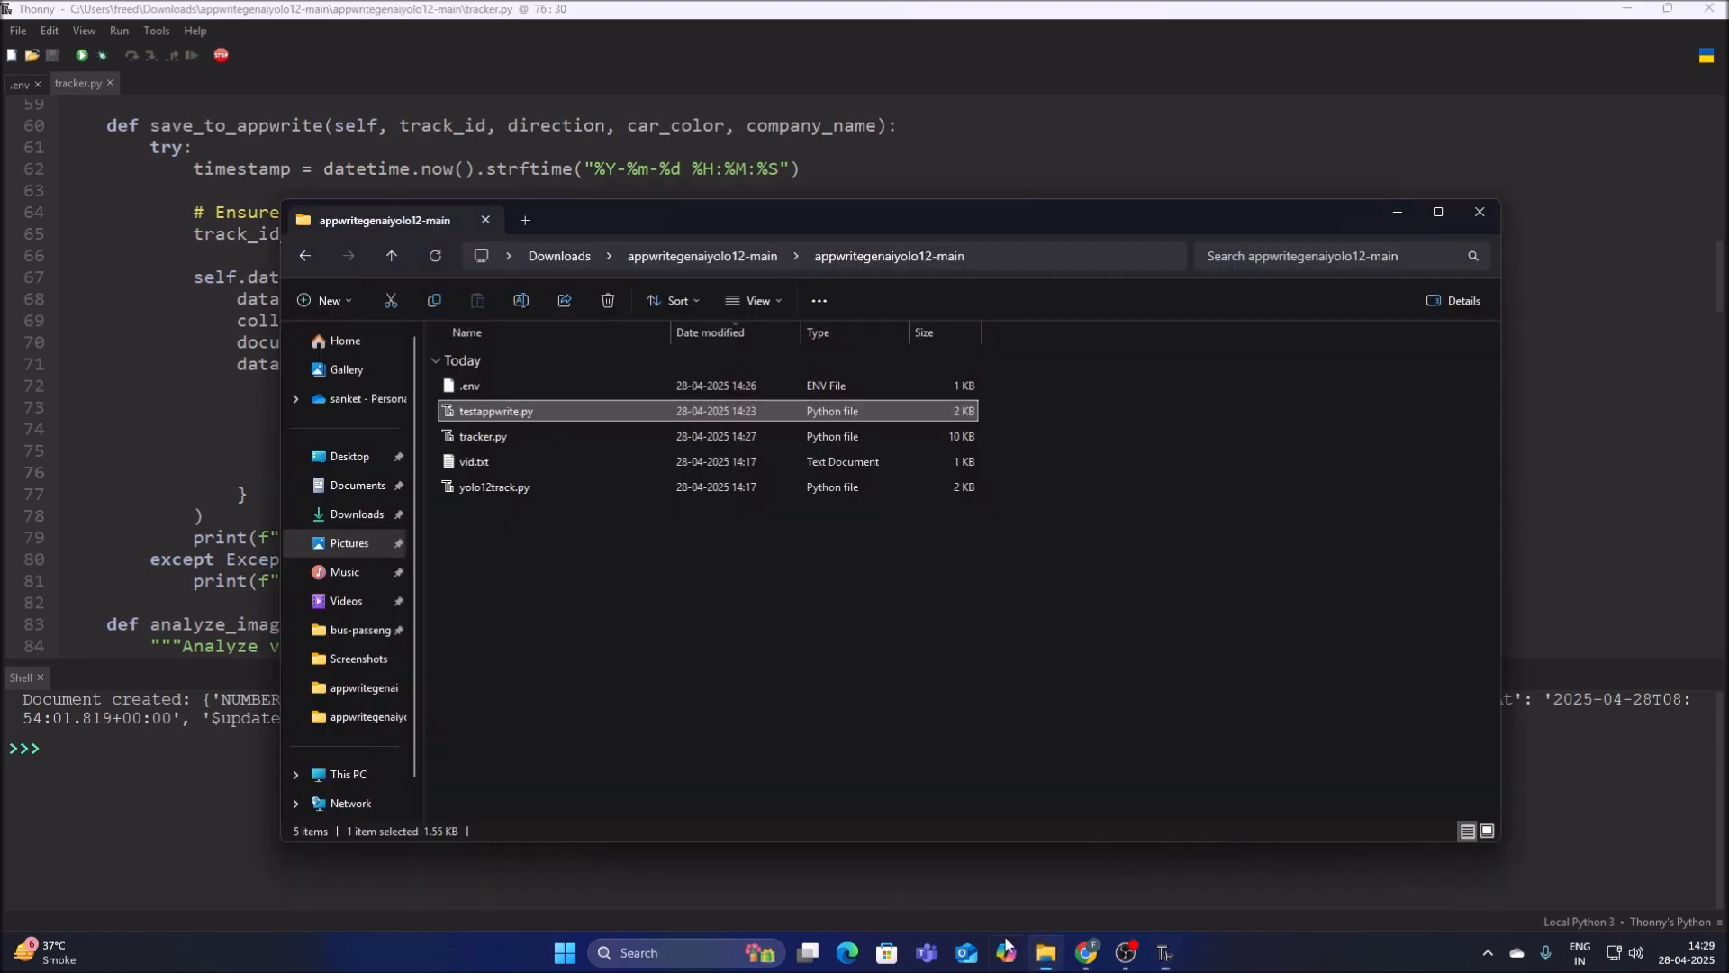
double_click(483, 462)
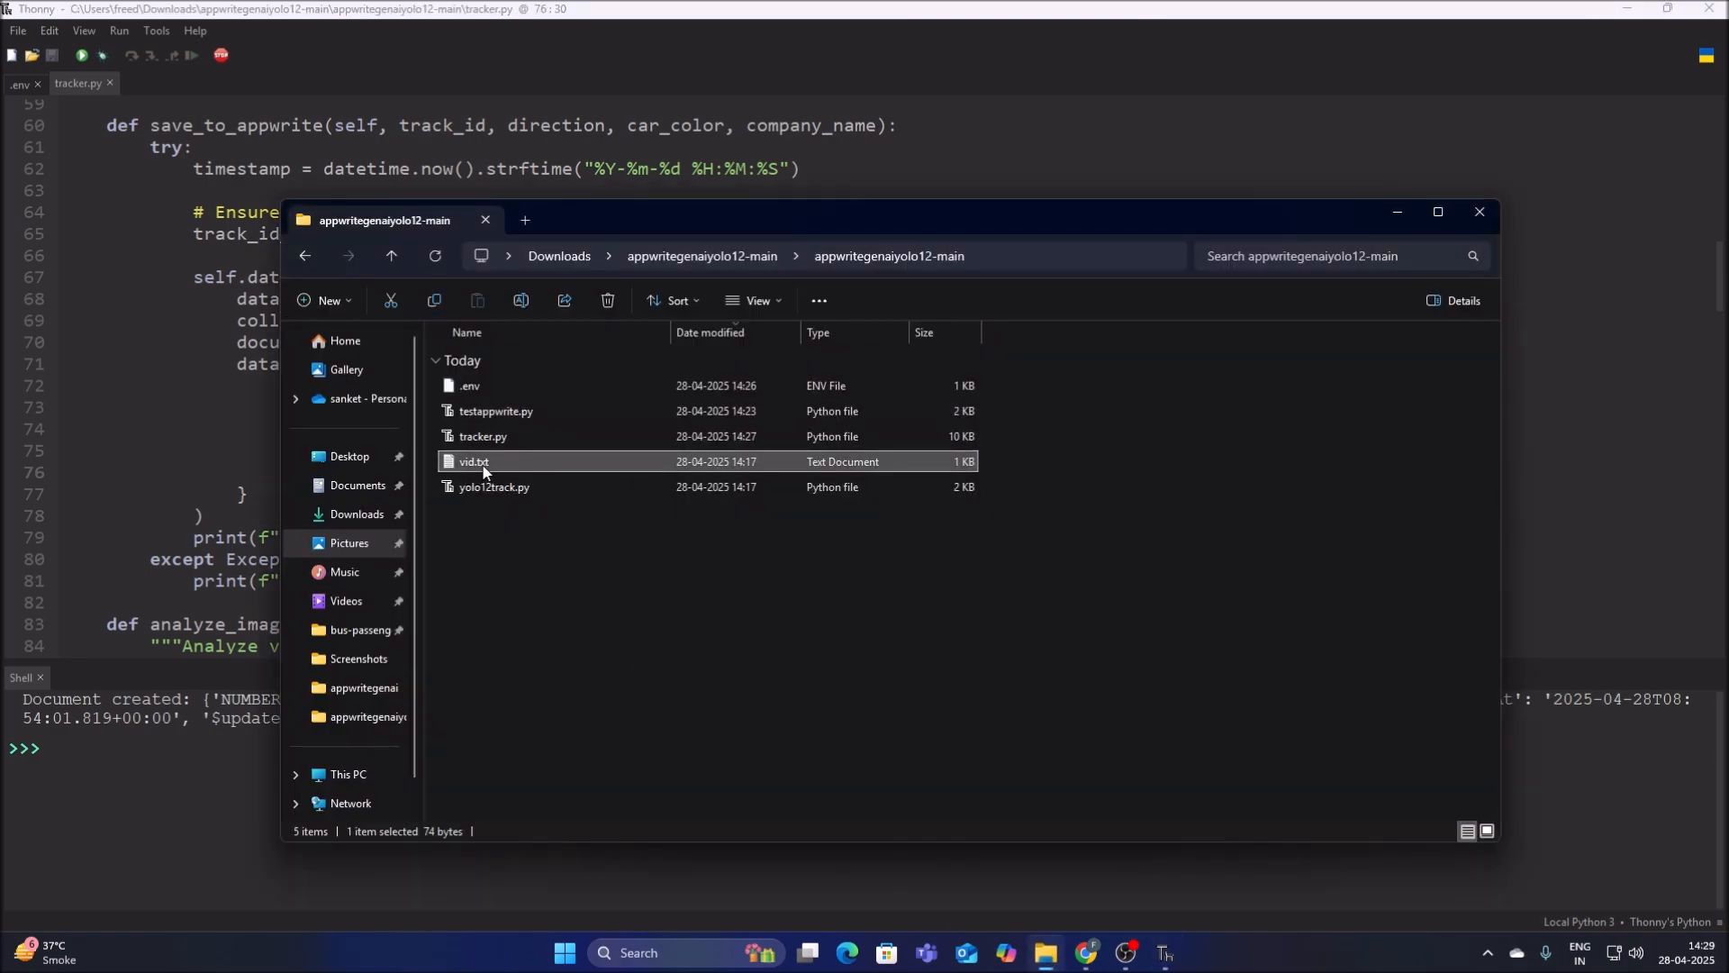
double_click(965, 391)
click(966, 391)
key(ctrl+a)
right_click(966, 388)
click(1016, 486)
Switch to Chrome, load the copied MEGA link in a new tab and download vid1.mp4.
click(1066, 952)
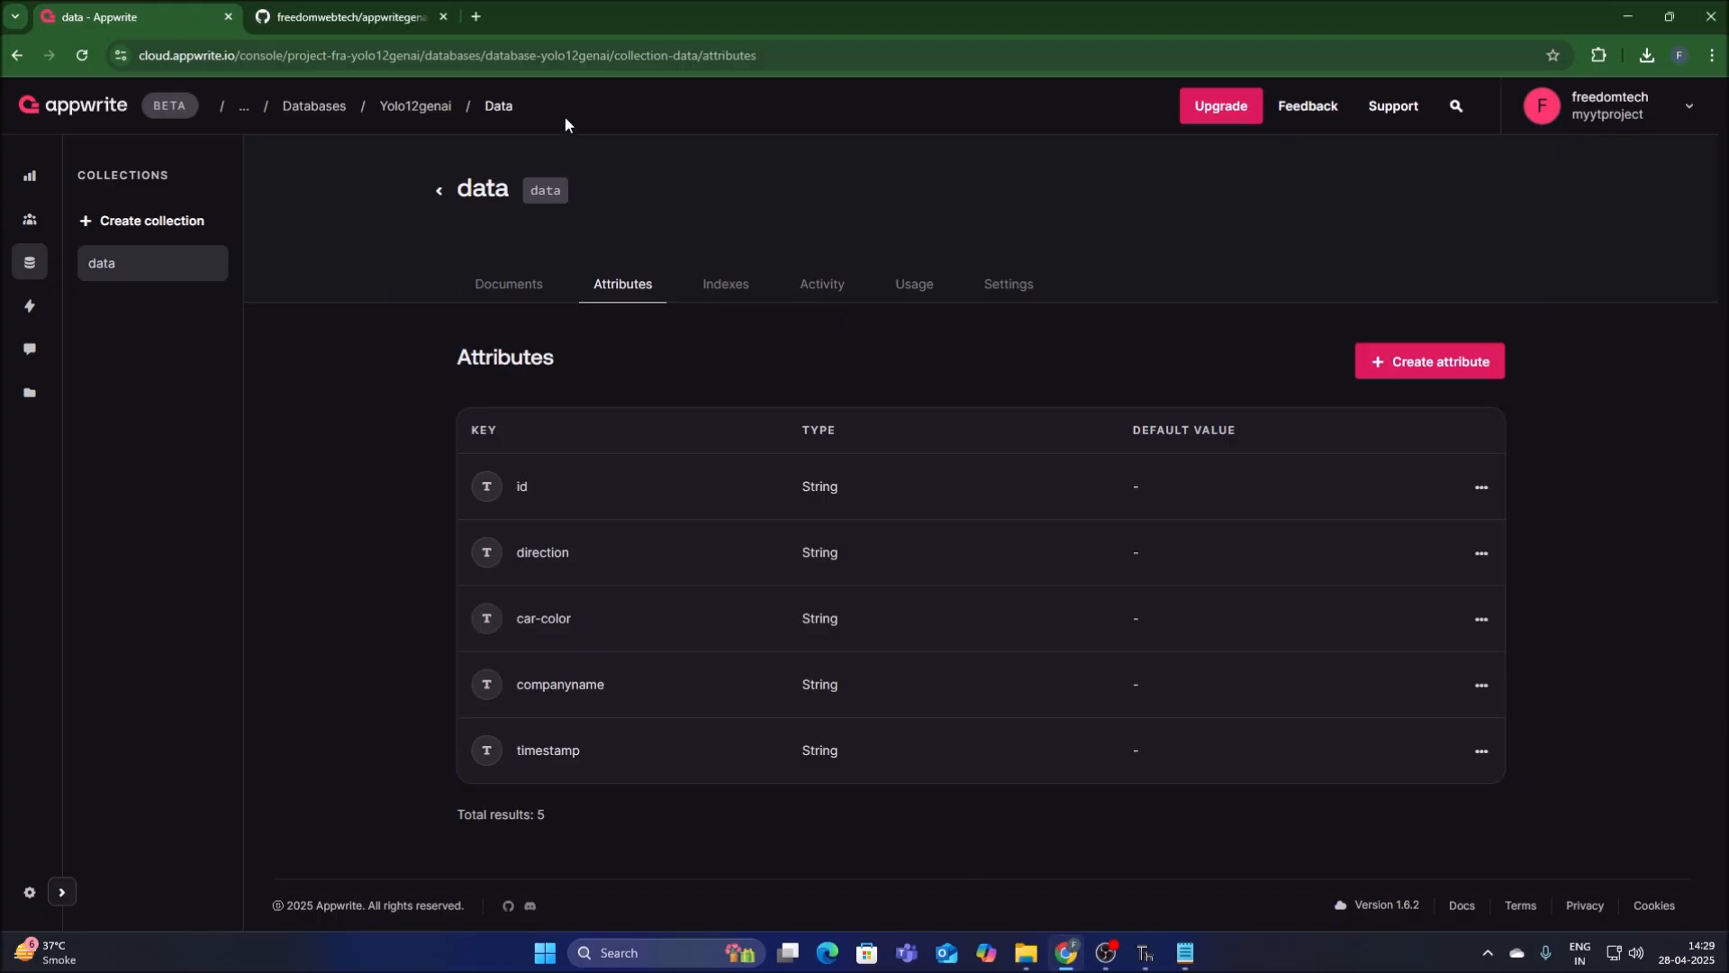
click(476, 16)
key(ctrl+v)
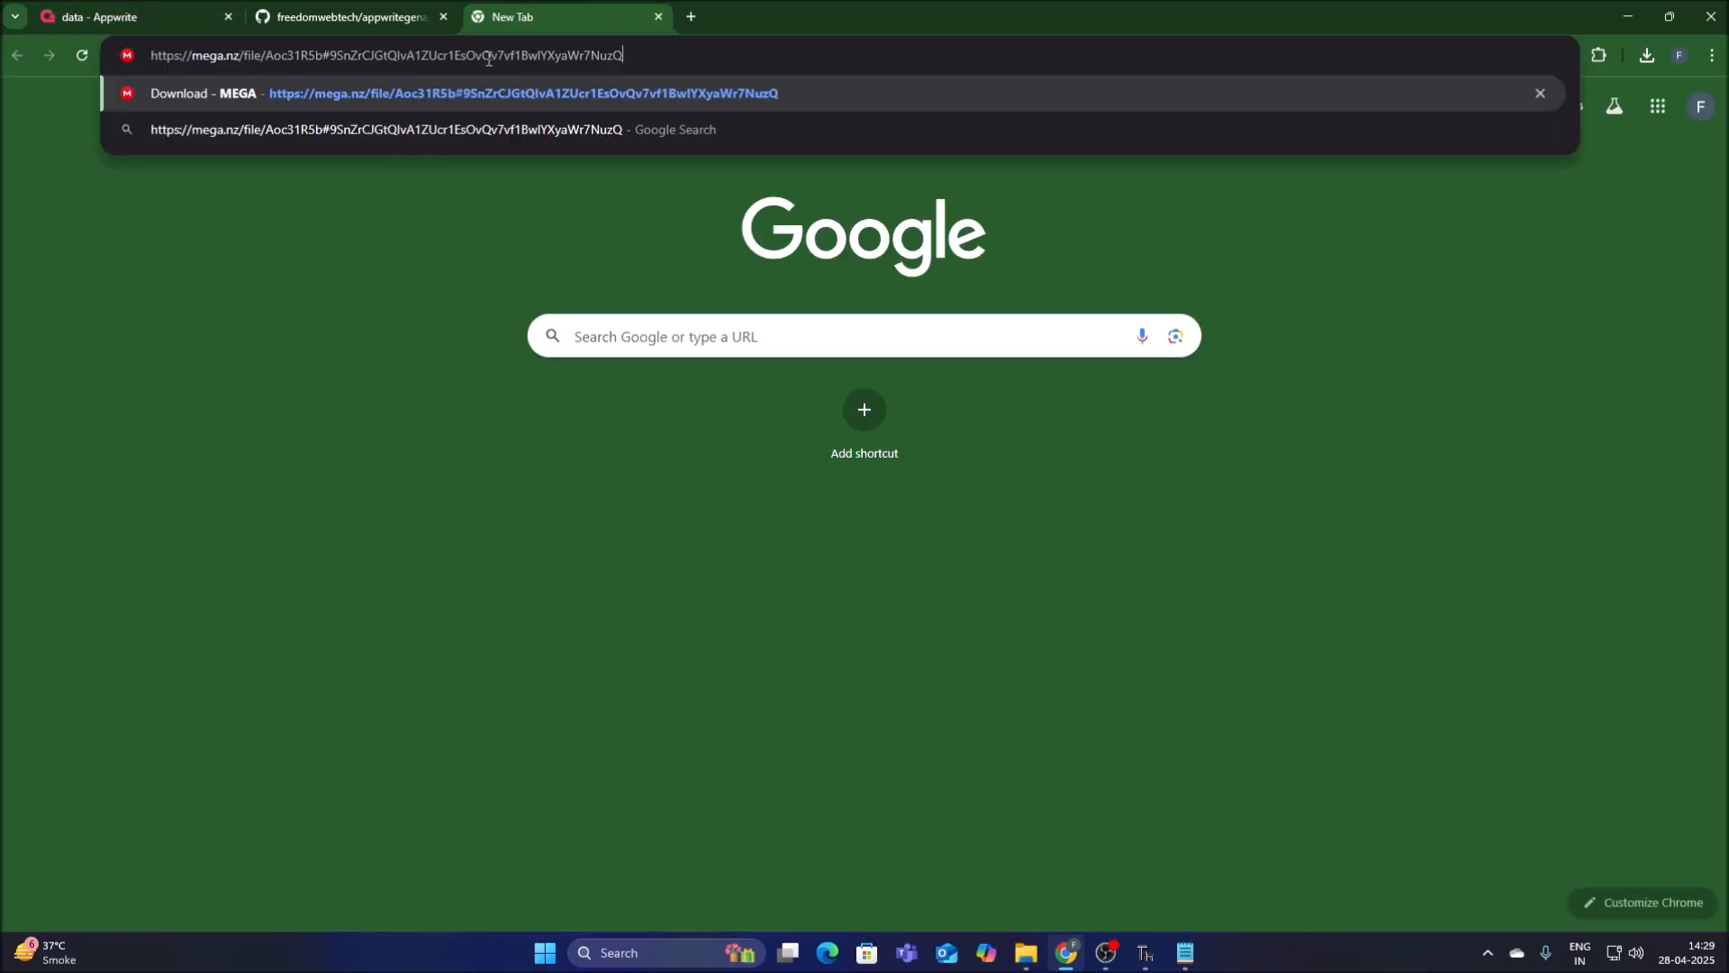
key(Return)
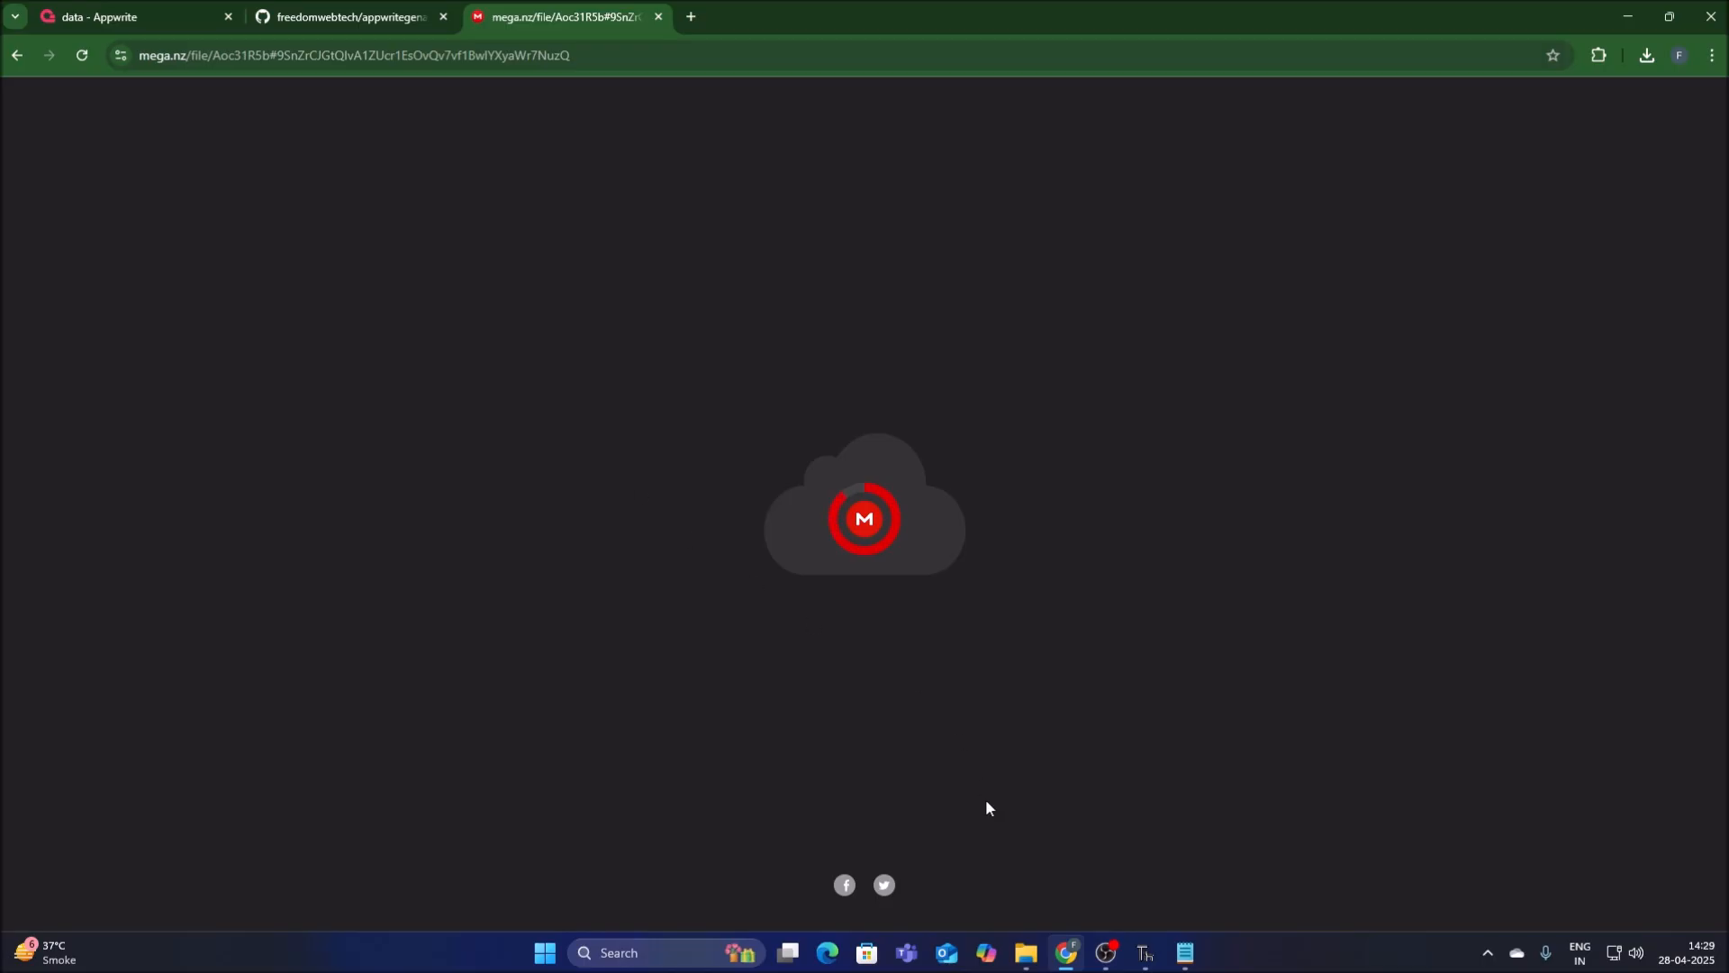
click(1018, 953)
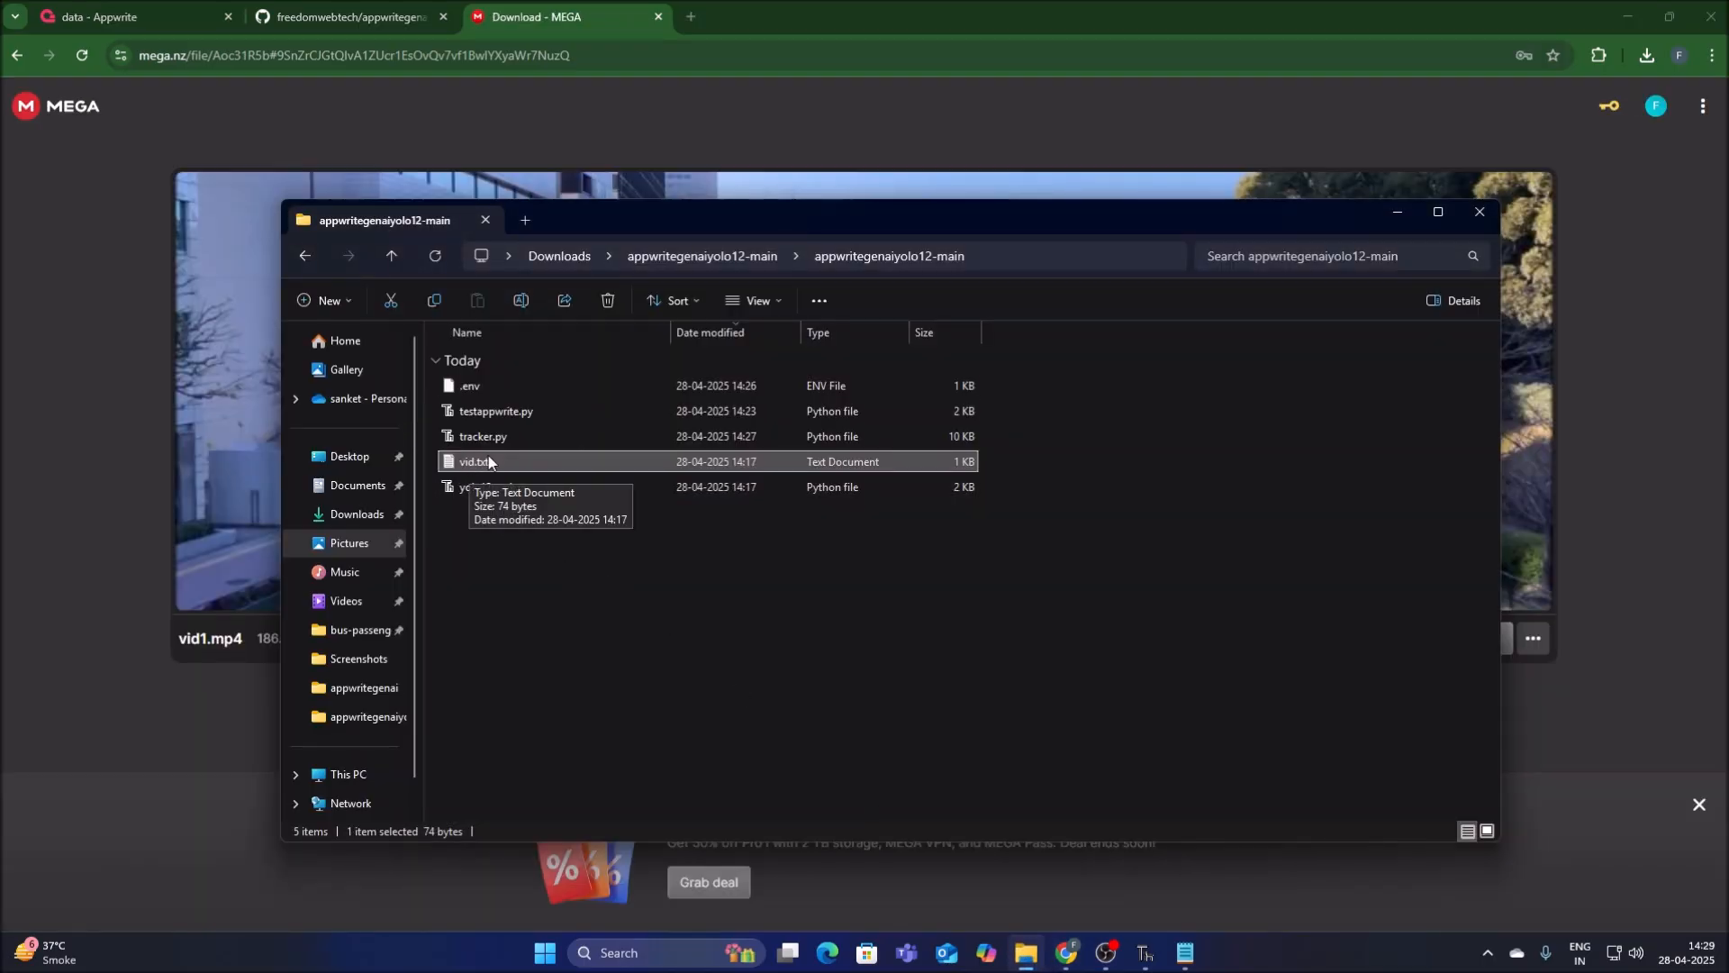
click(1395, 211)
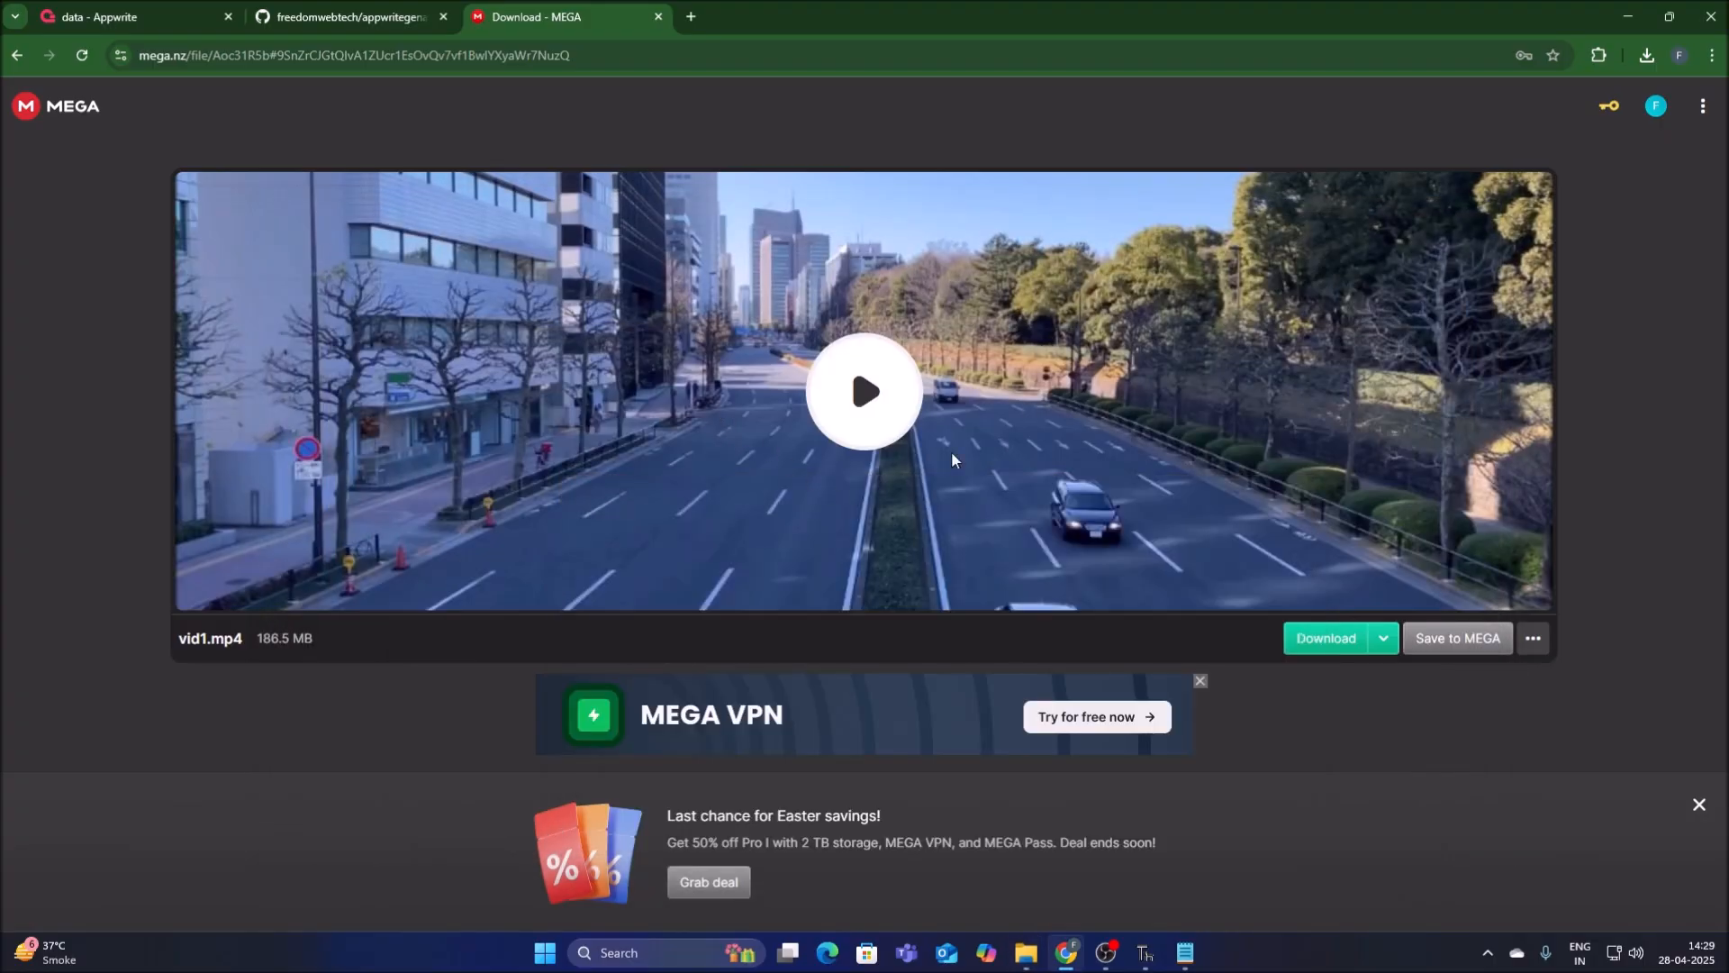
click(1342, 638)
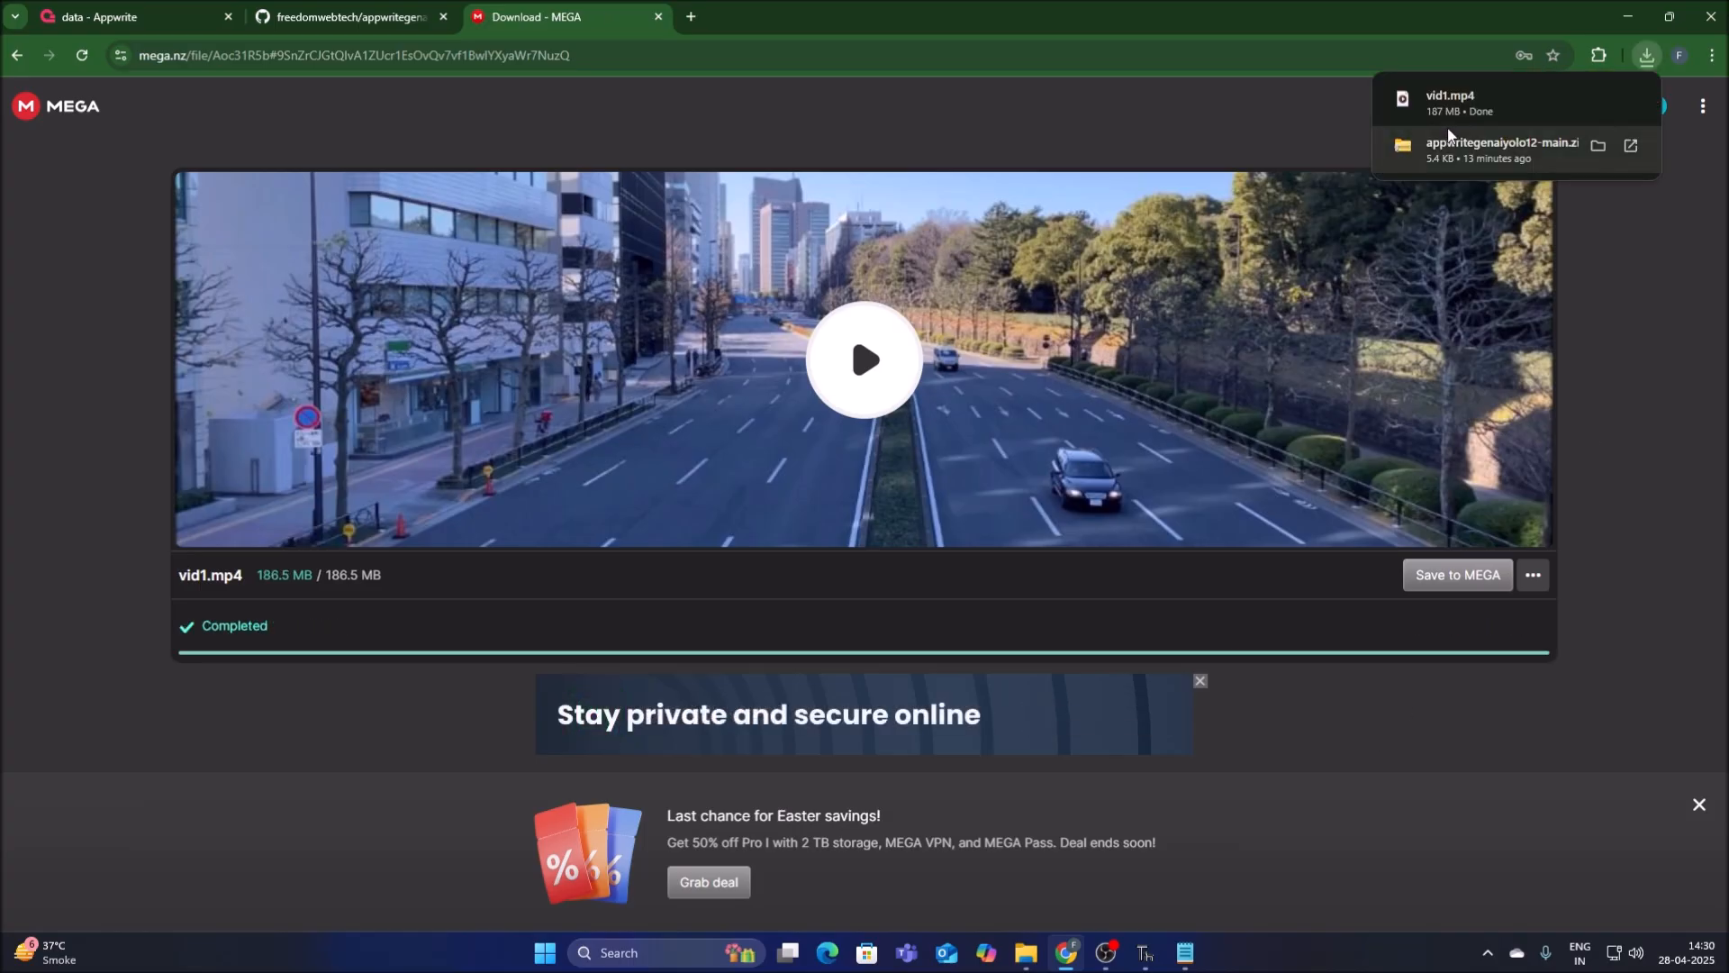
Close the MEGA download page, minimize Chrome and close vid.txt in Notepad.
click(659, 16)
click(1627, 17)
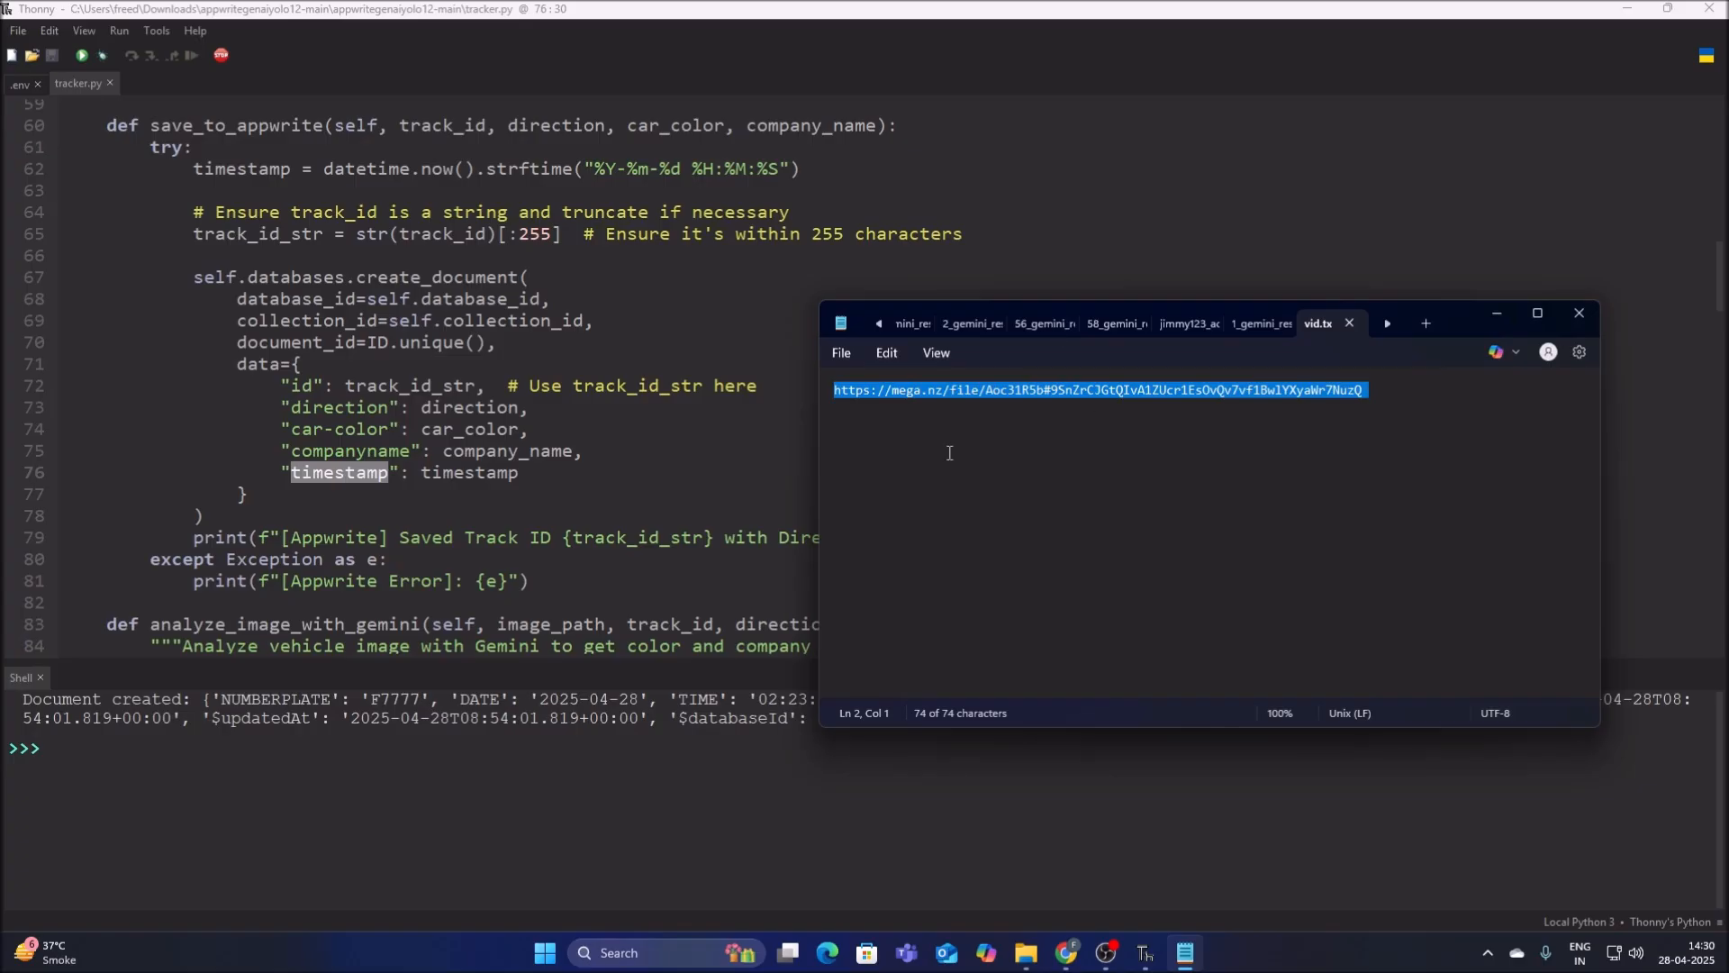
click(1581, 313)
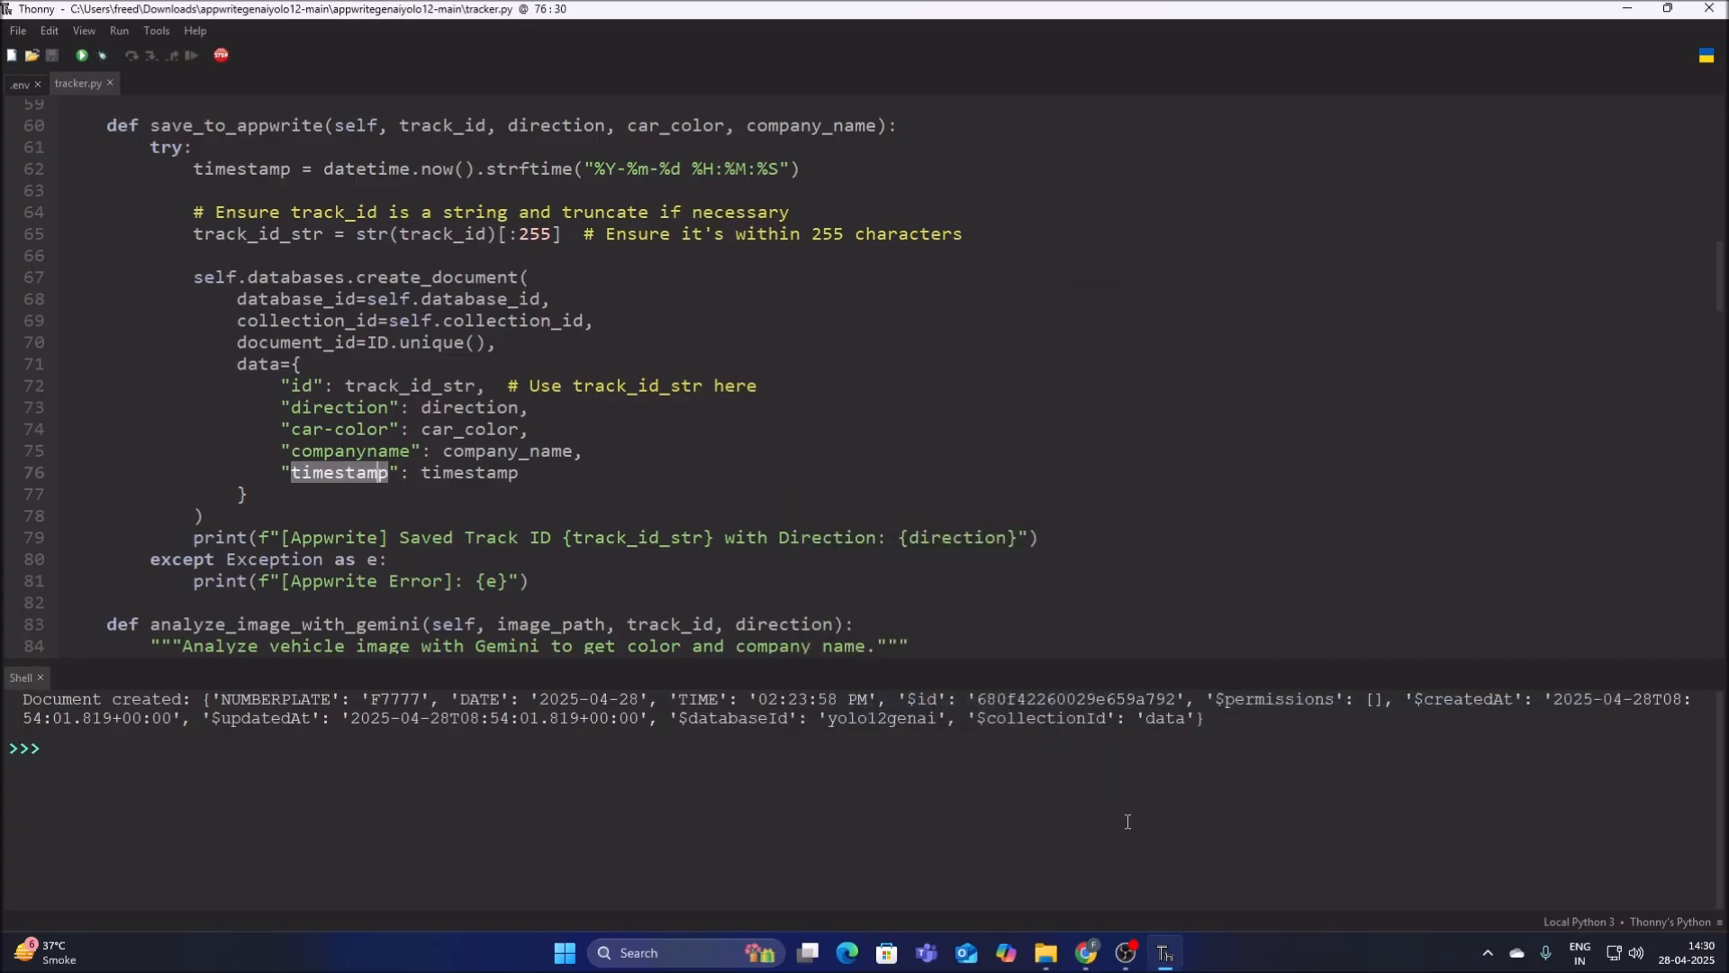
Move vid1.mp4 from Downloads into the inner appwritegenaiyolo12-main project folder in File Explorer.
click(1055, 956)
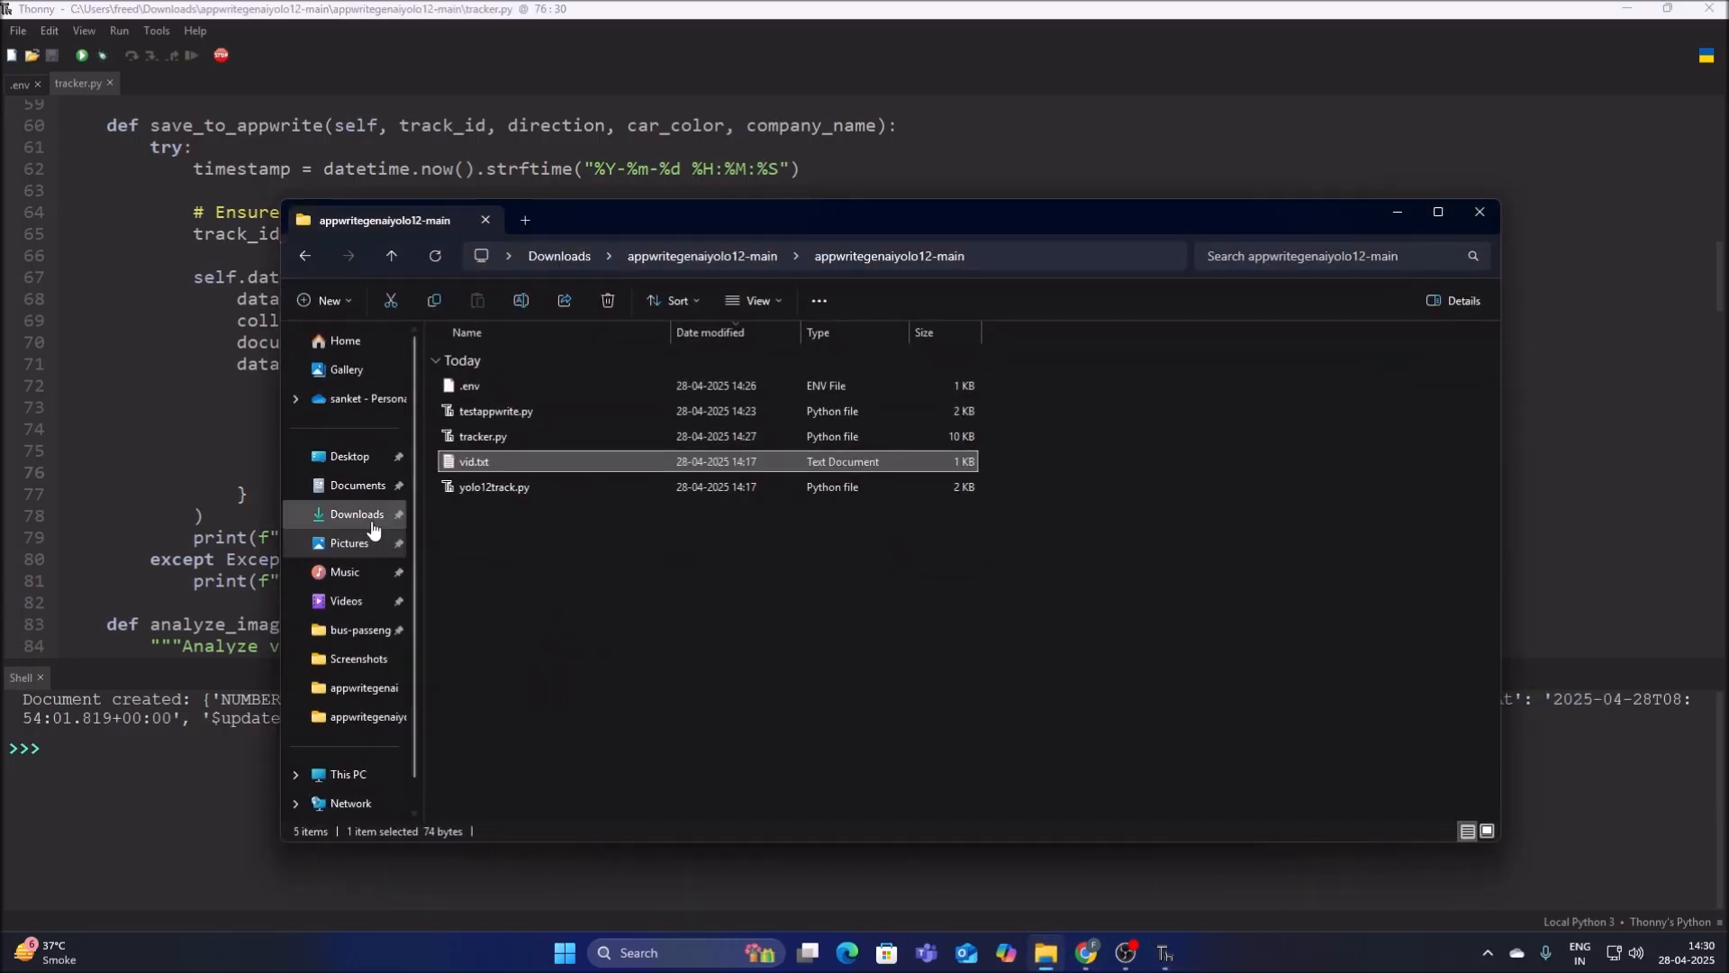
click(356, 513)
right_click(477, 386)
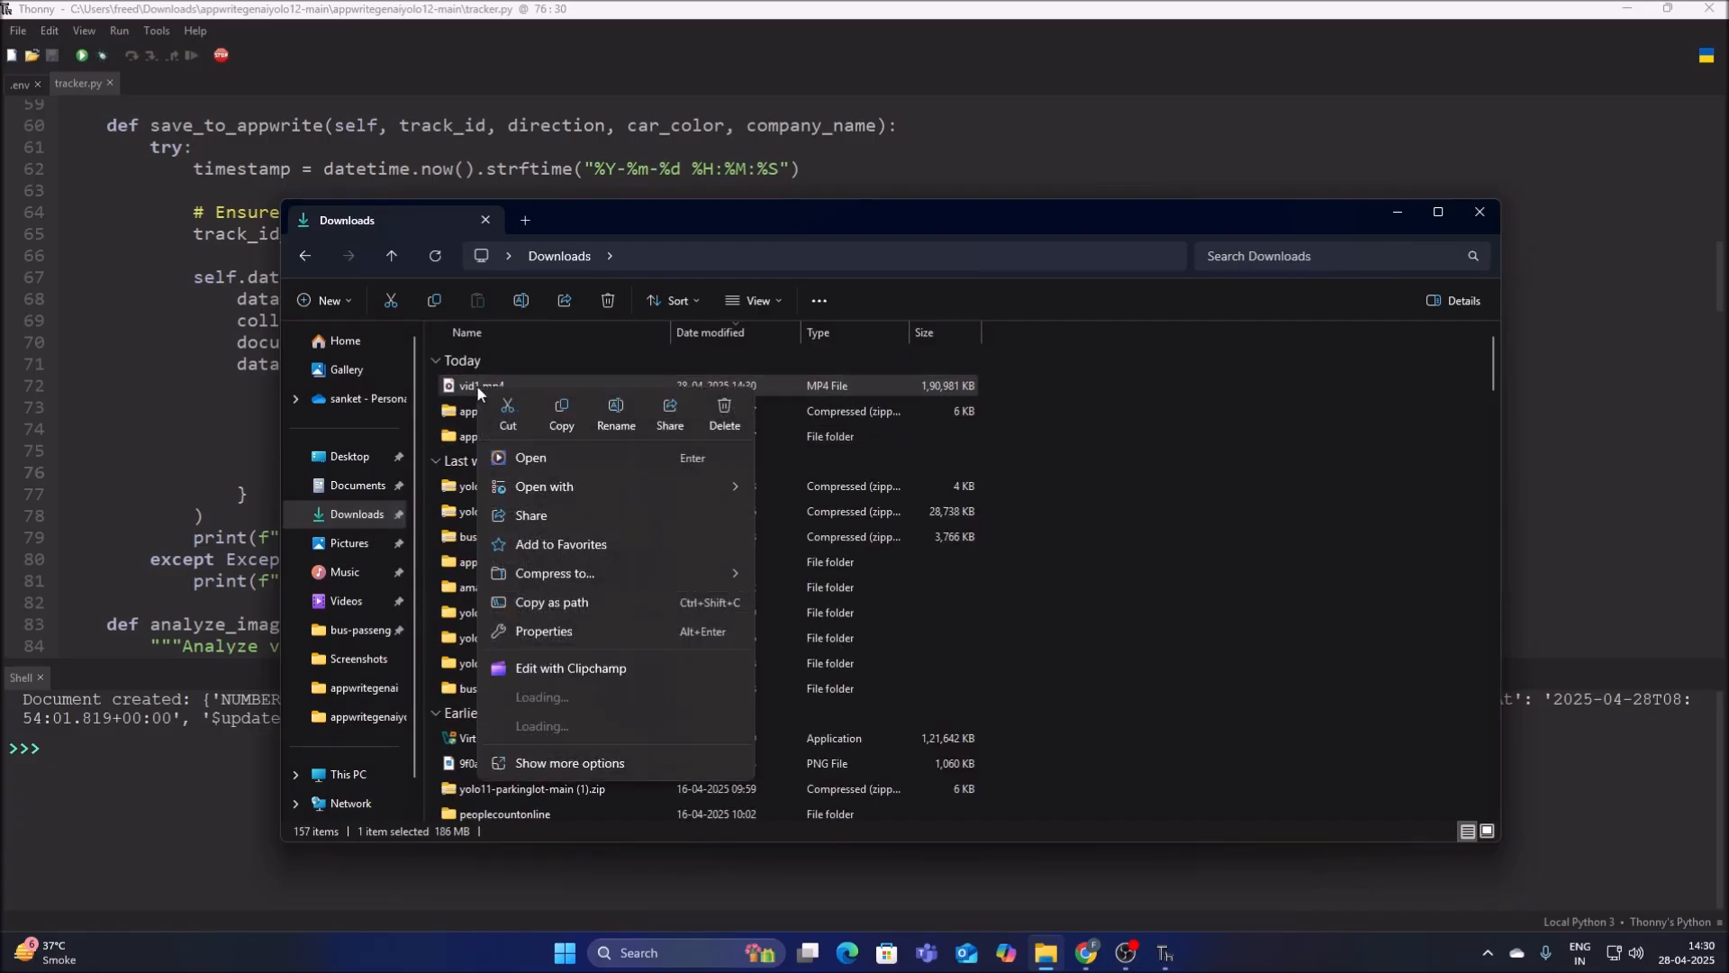
click(512, 411)
double_click(498, 437)
double_click(500, 388)
right_click(533, 666)
click(556, 629)
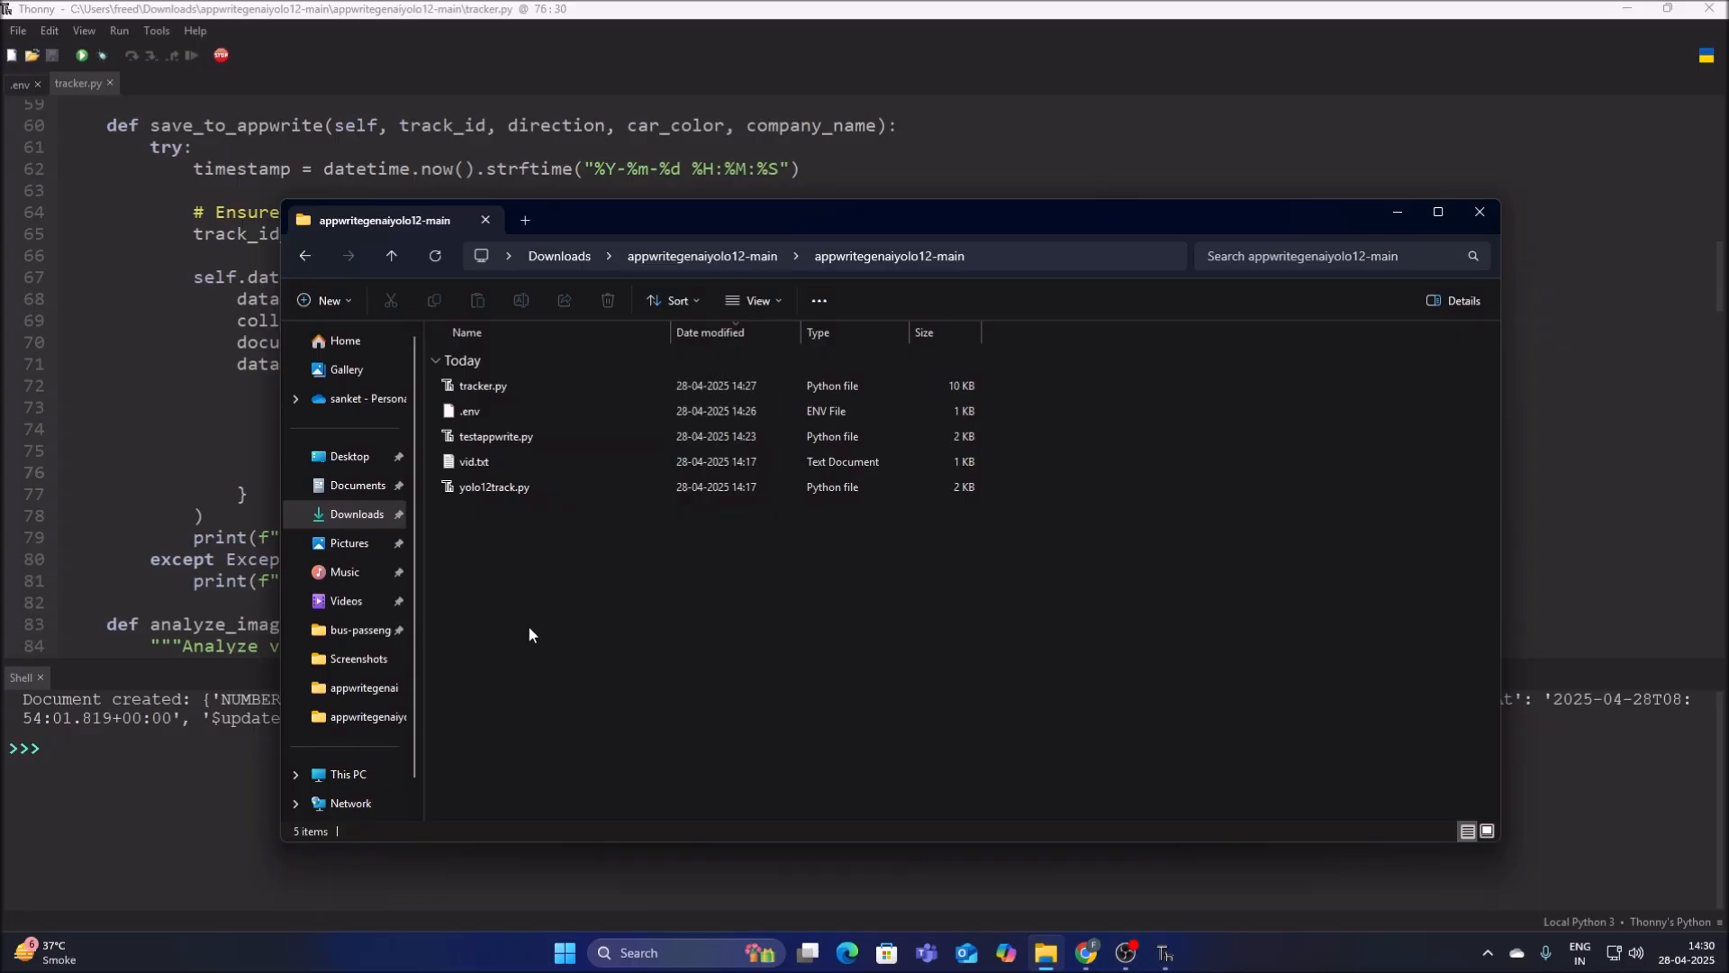
Switch to Thonny and open yolo12track.py from the project folder.
click(144, 362)
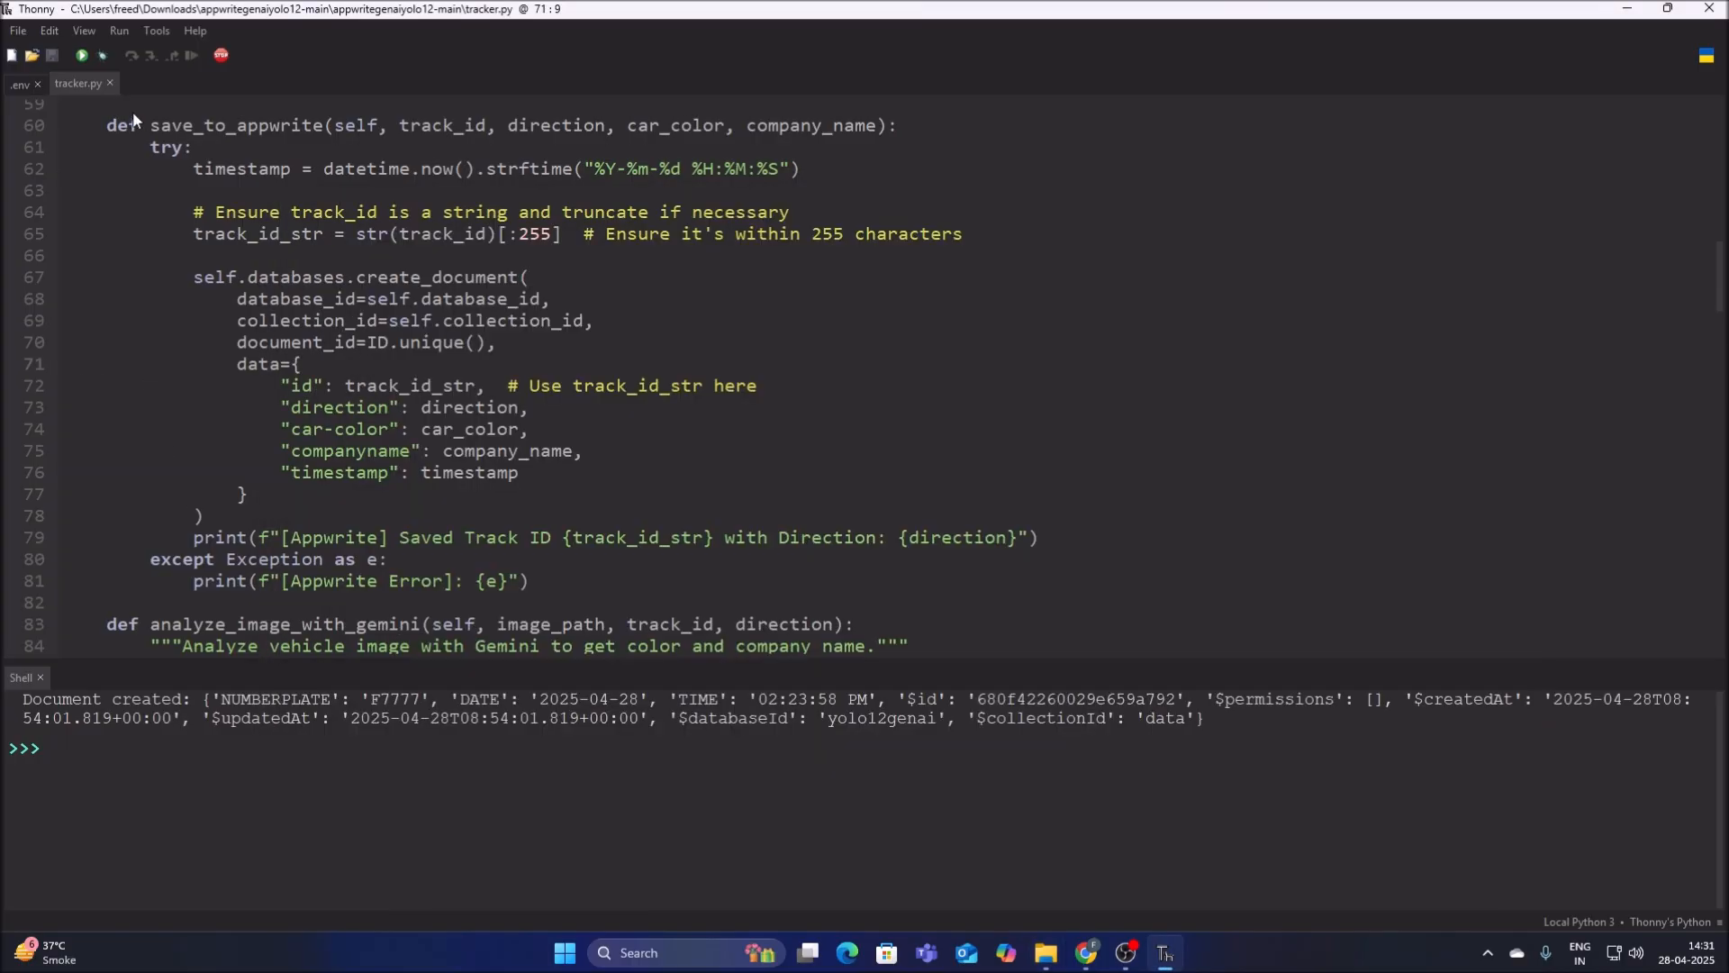
click(17, 30)
click(31, 69)
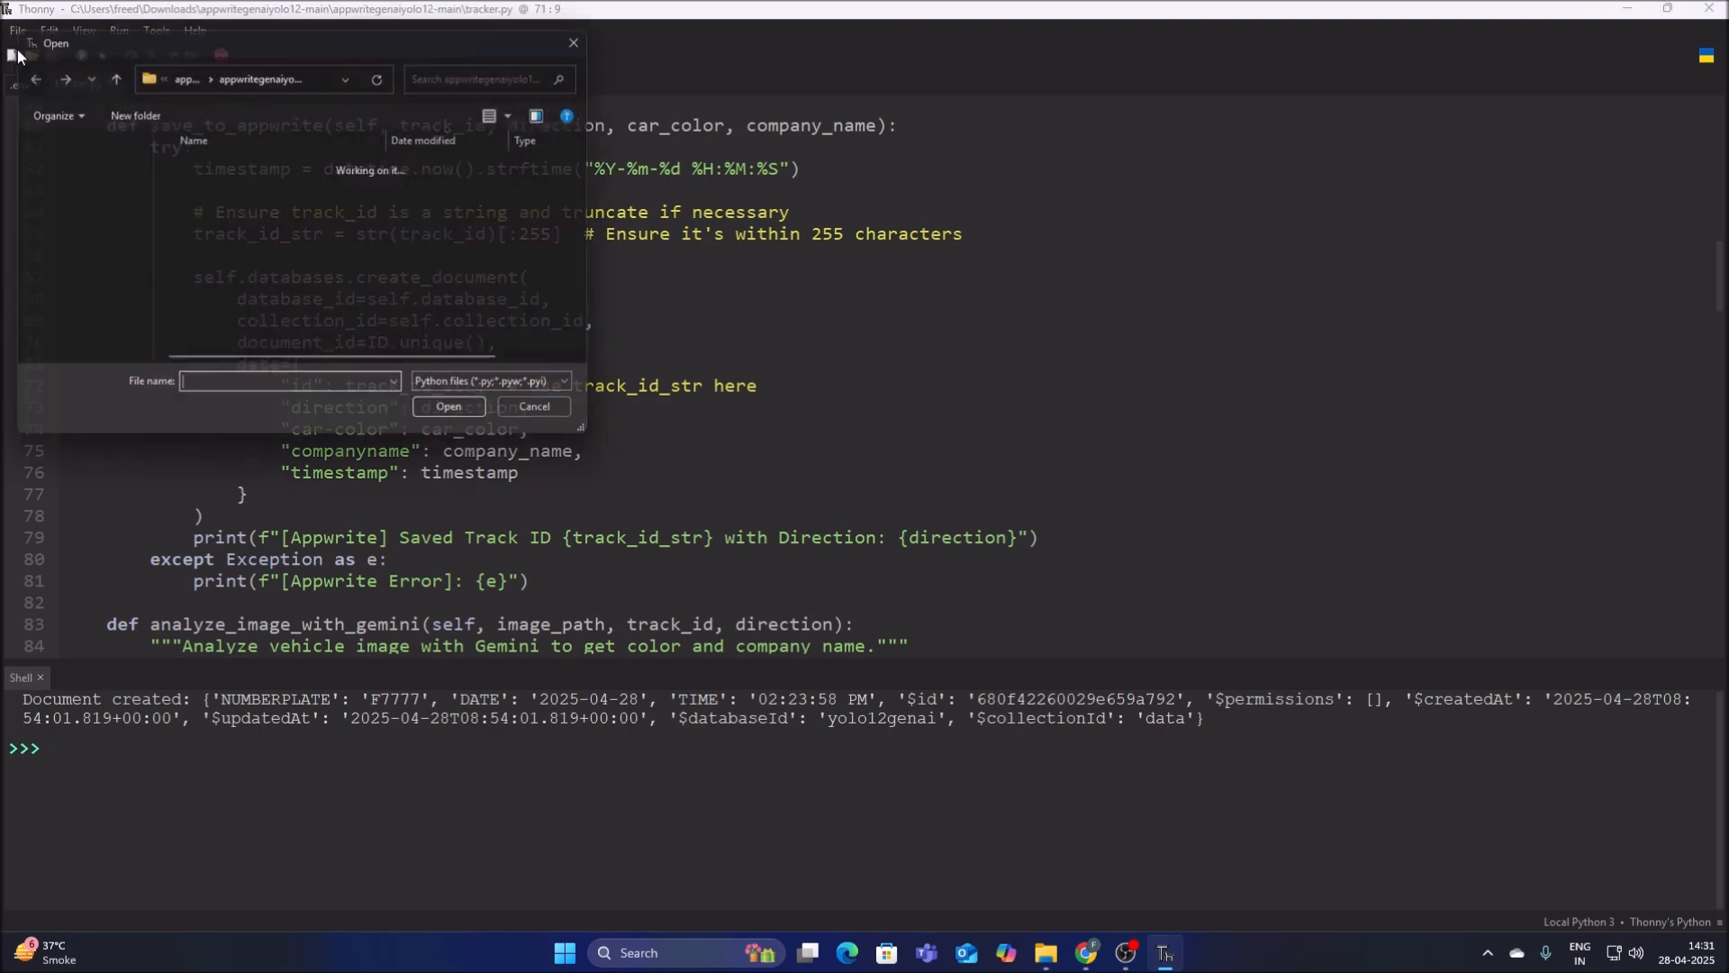
click(216, 241)
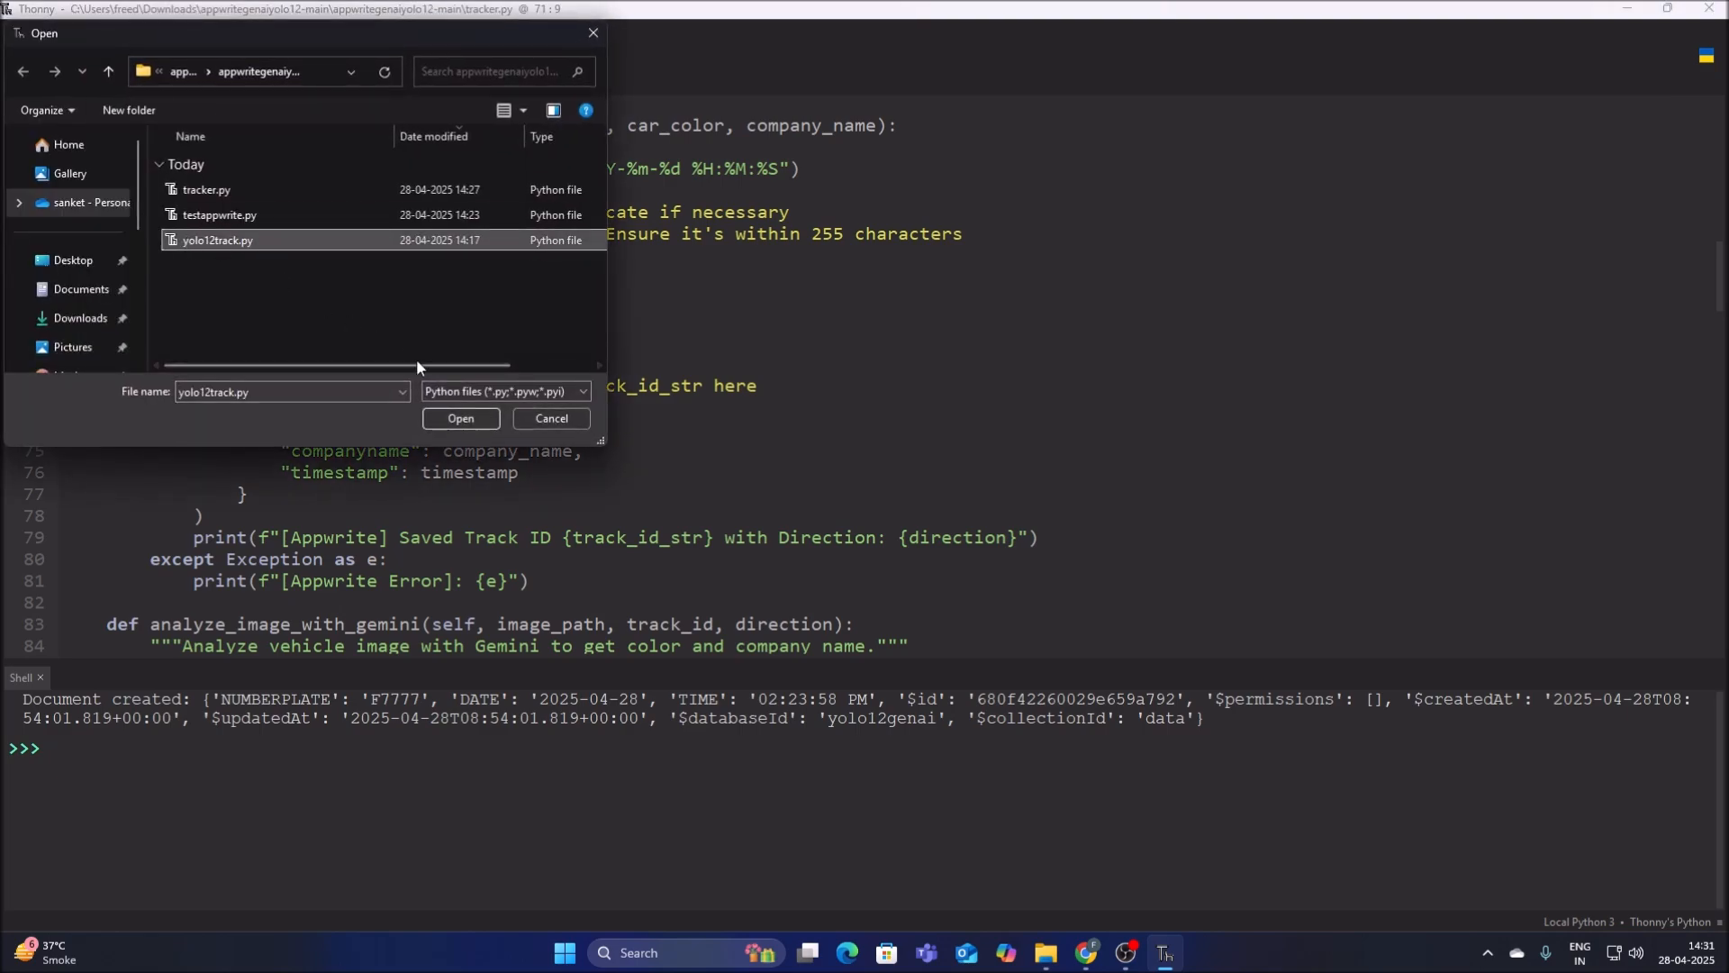
click(453, 418)
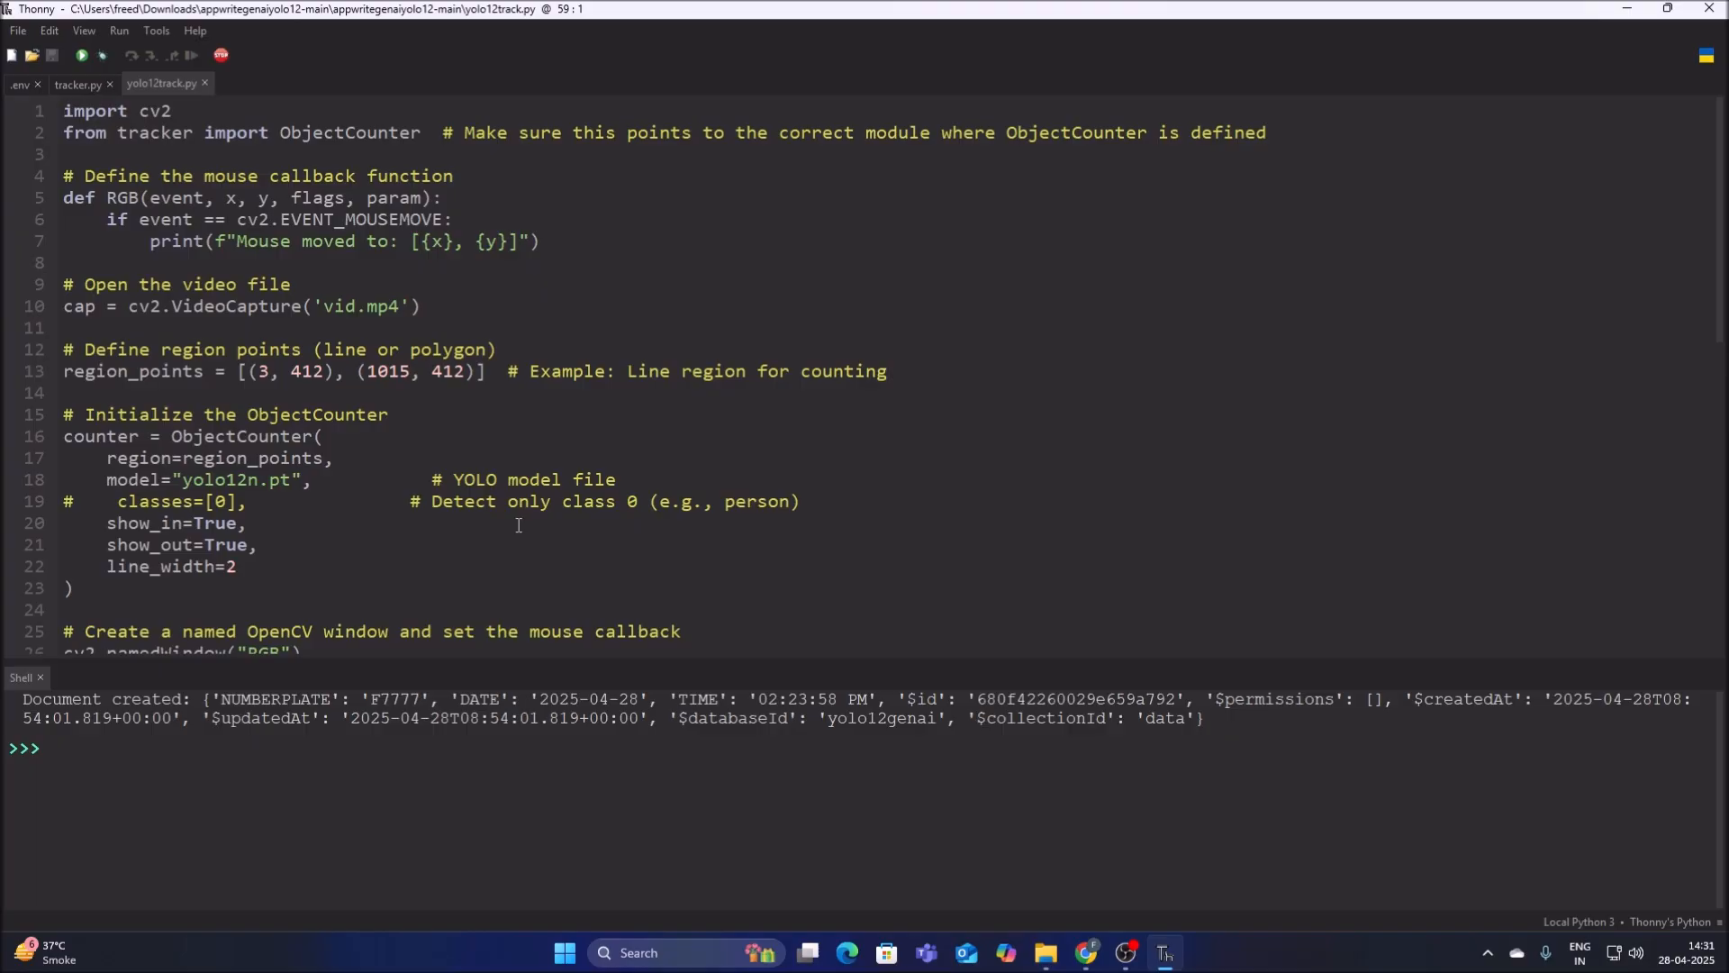
Set the VideoCapture source in yolo12track.py to vid1.mp4, save the script, and test-run it until the RGB video window opens before stopping it.
click(360, 306)
scroll(326, 509, down, 11)
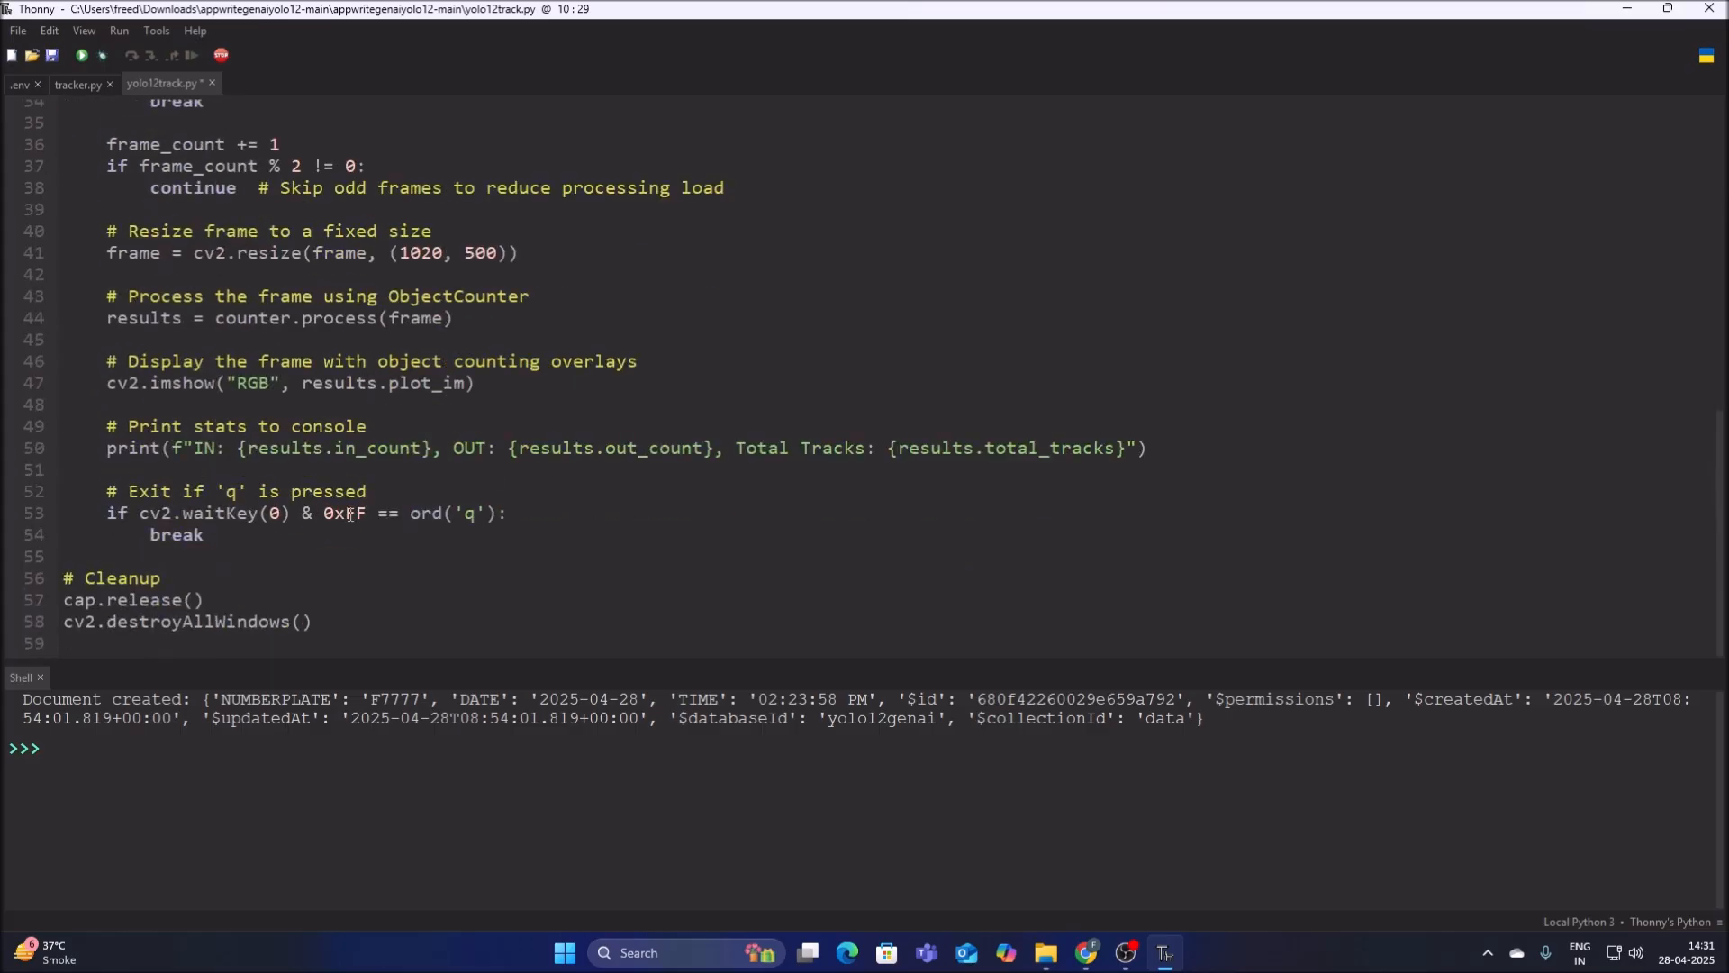
click(281, 521)
click(51, 59)
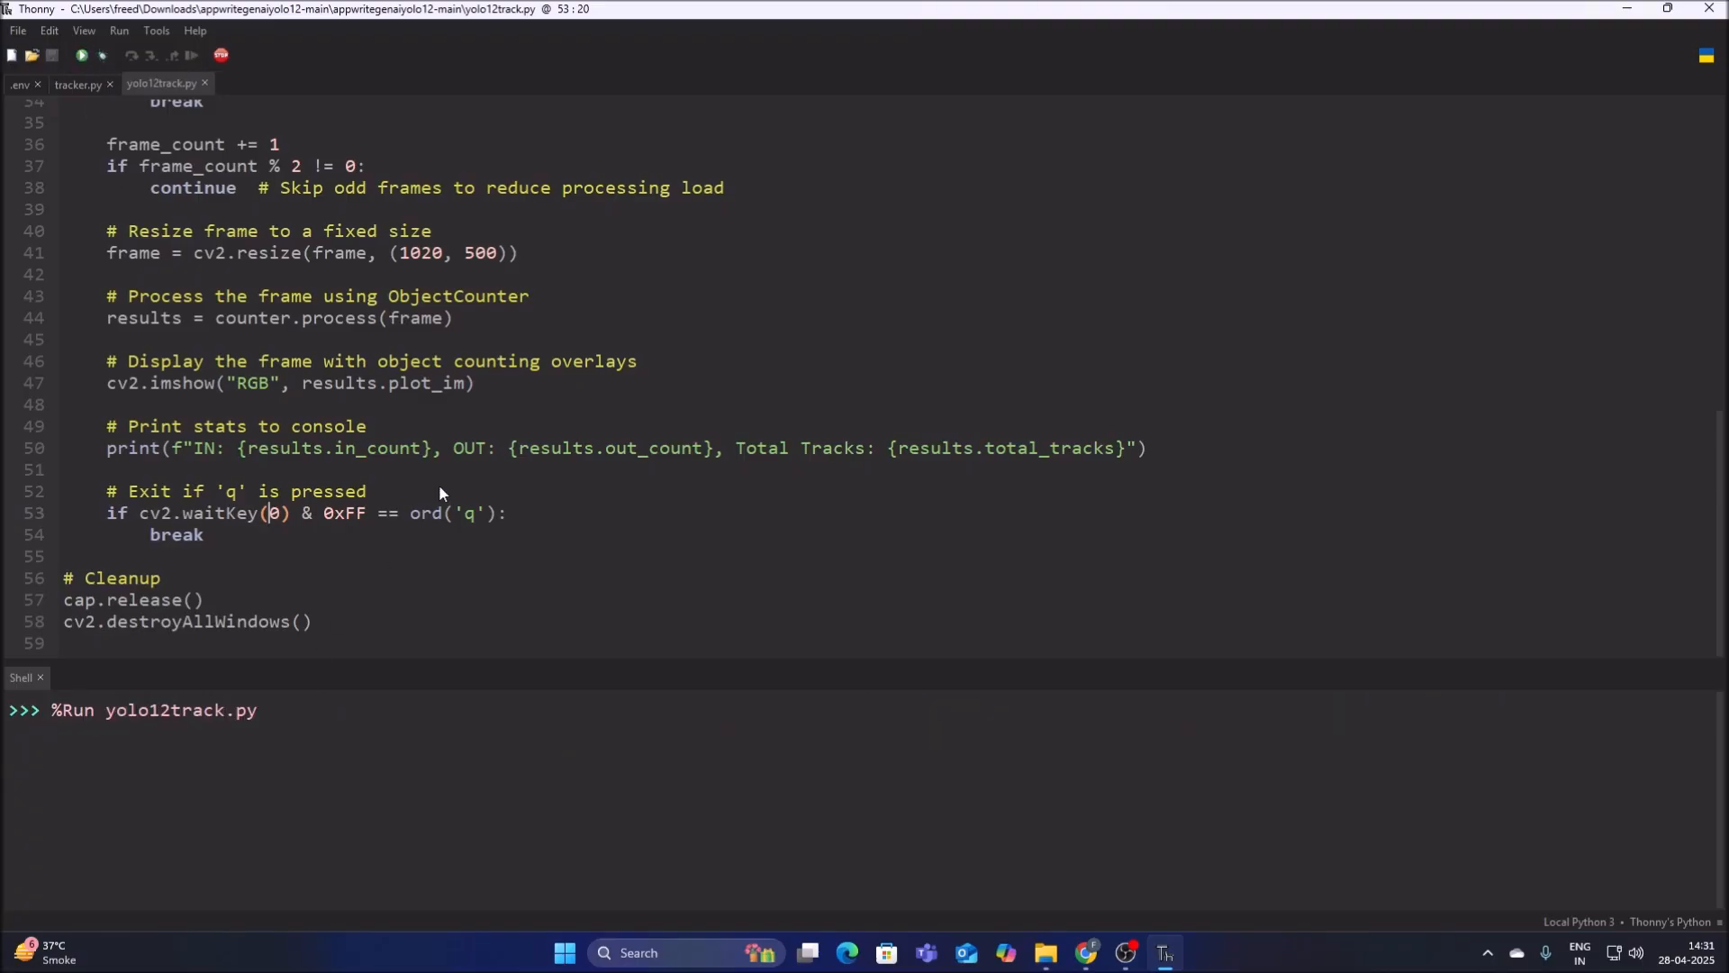
scroll(415, 513, up, 10)
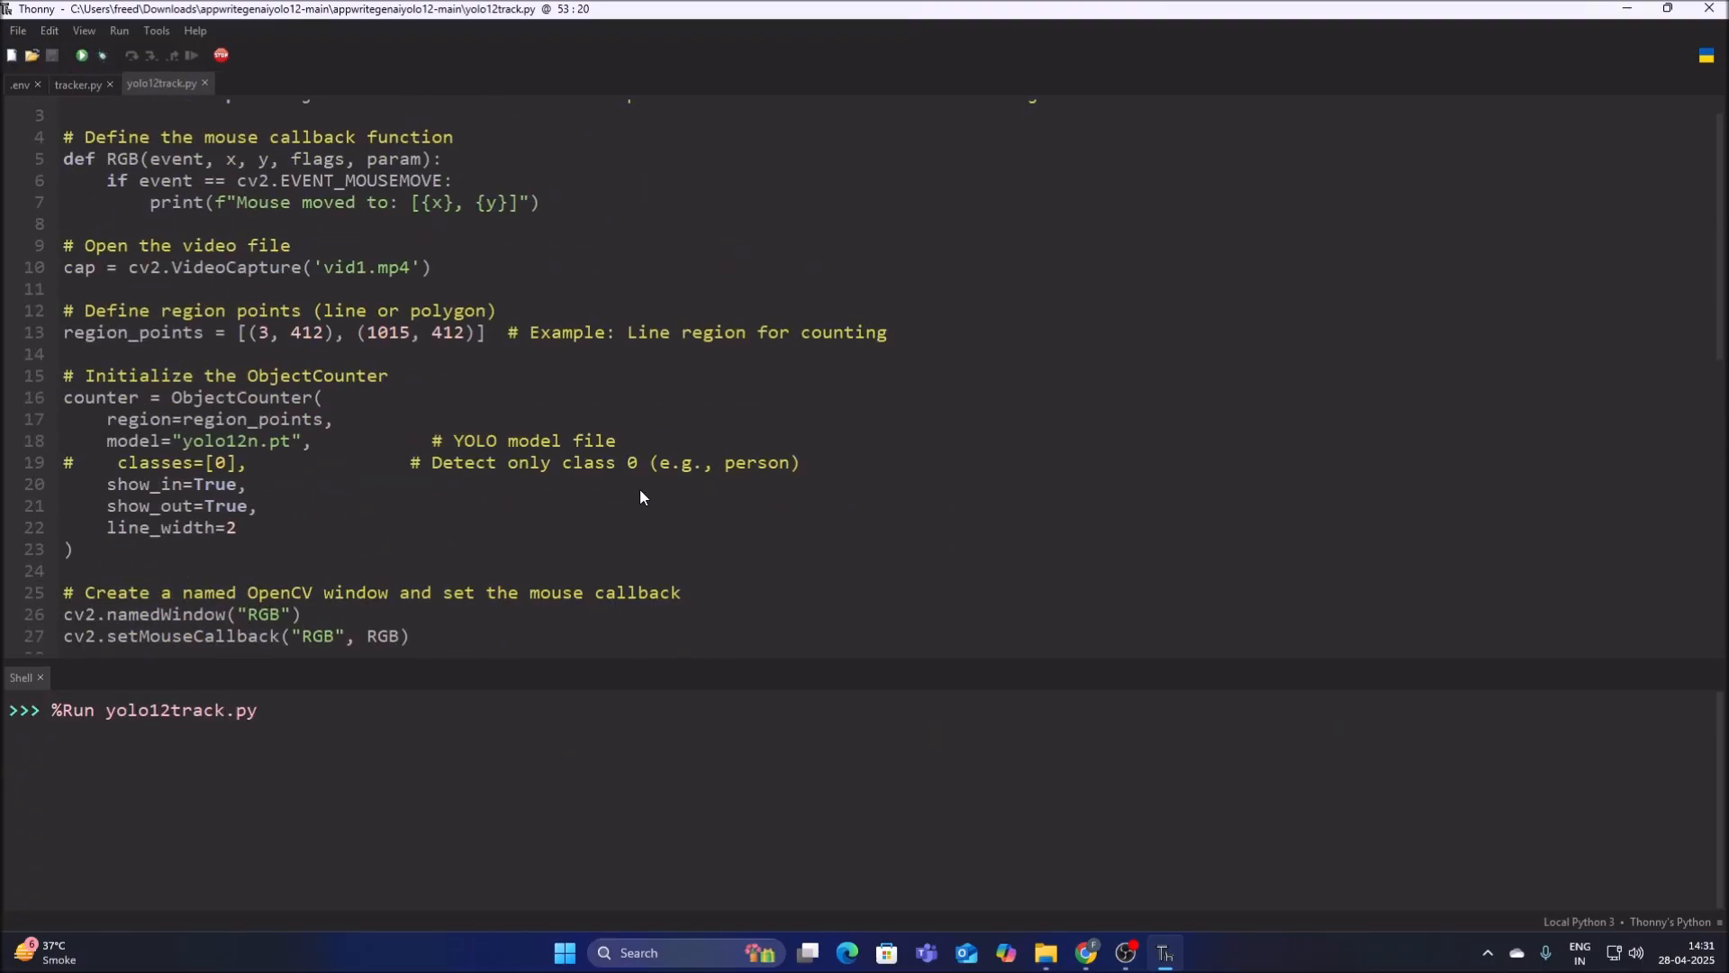
scroll(640, 497, up, 1)
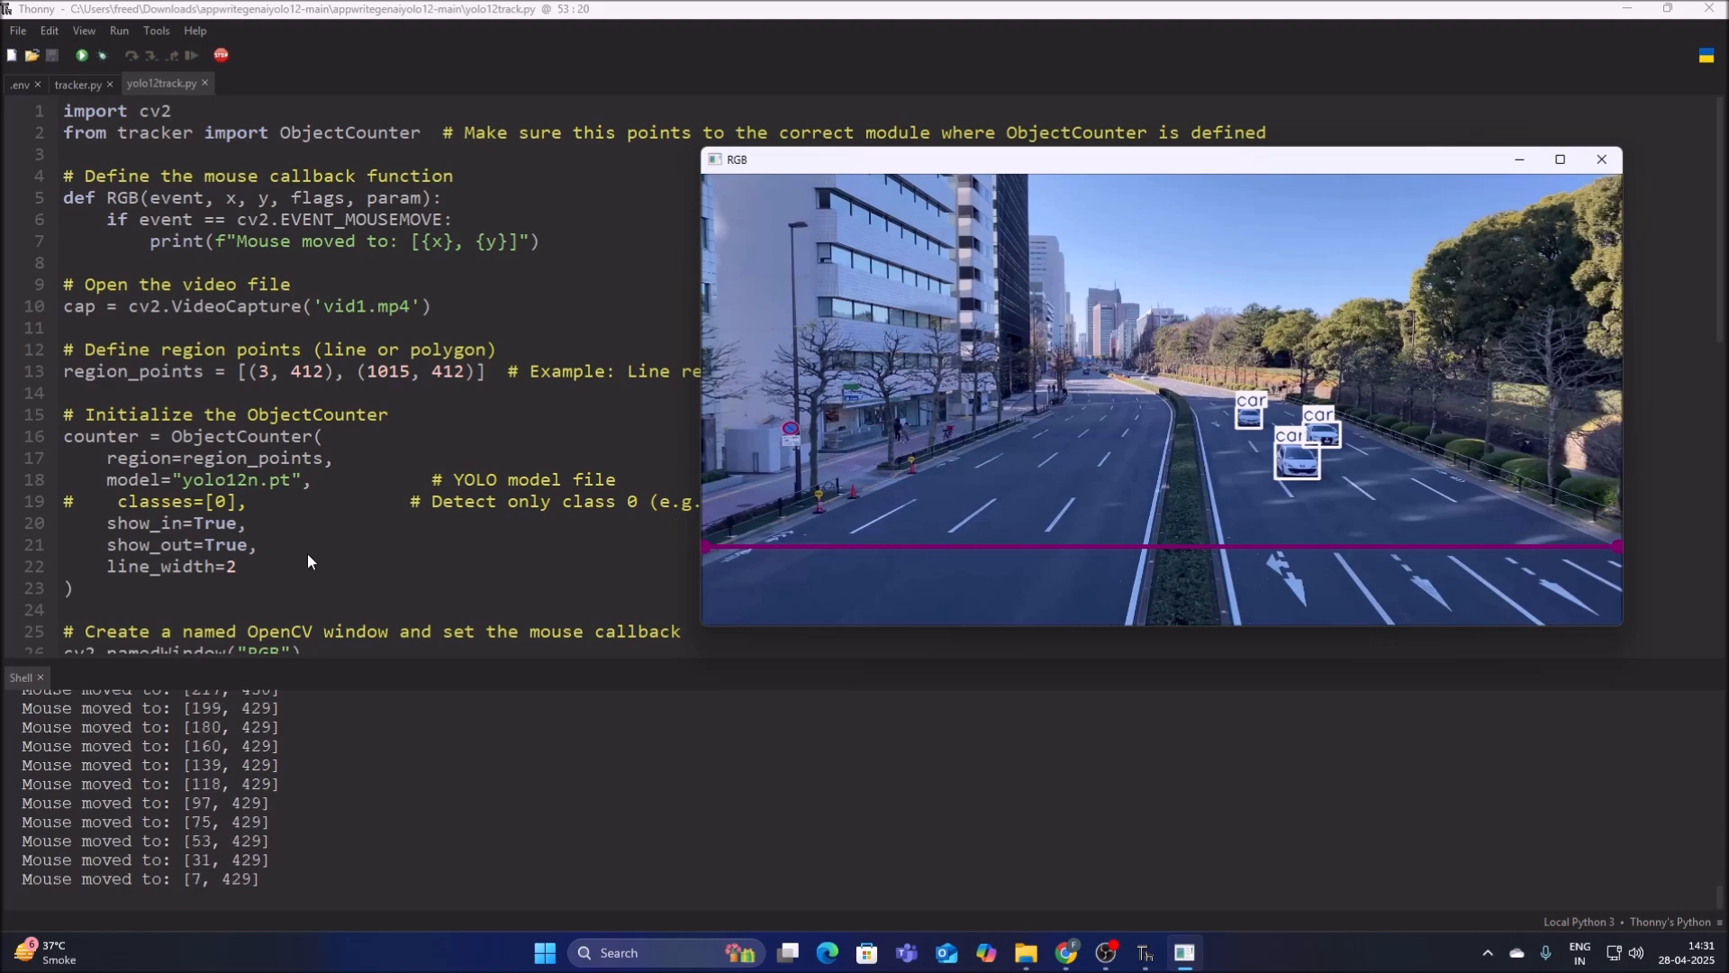
click(220, 55)
Set the cv2.waitKey delay to 1, save yolo12track.py, and run it until several cars cross the counting line before stopping it.
scroll(432, 450, down, 4)
scroll(439, 477, down, 5)
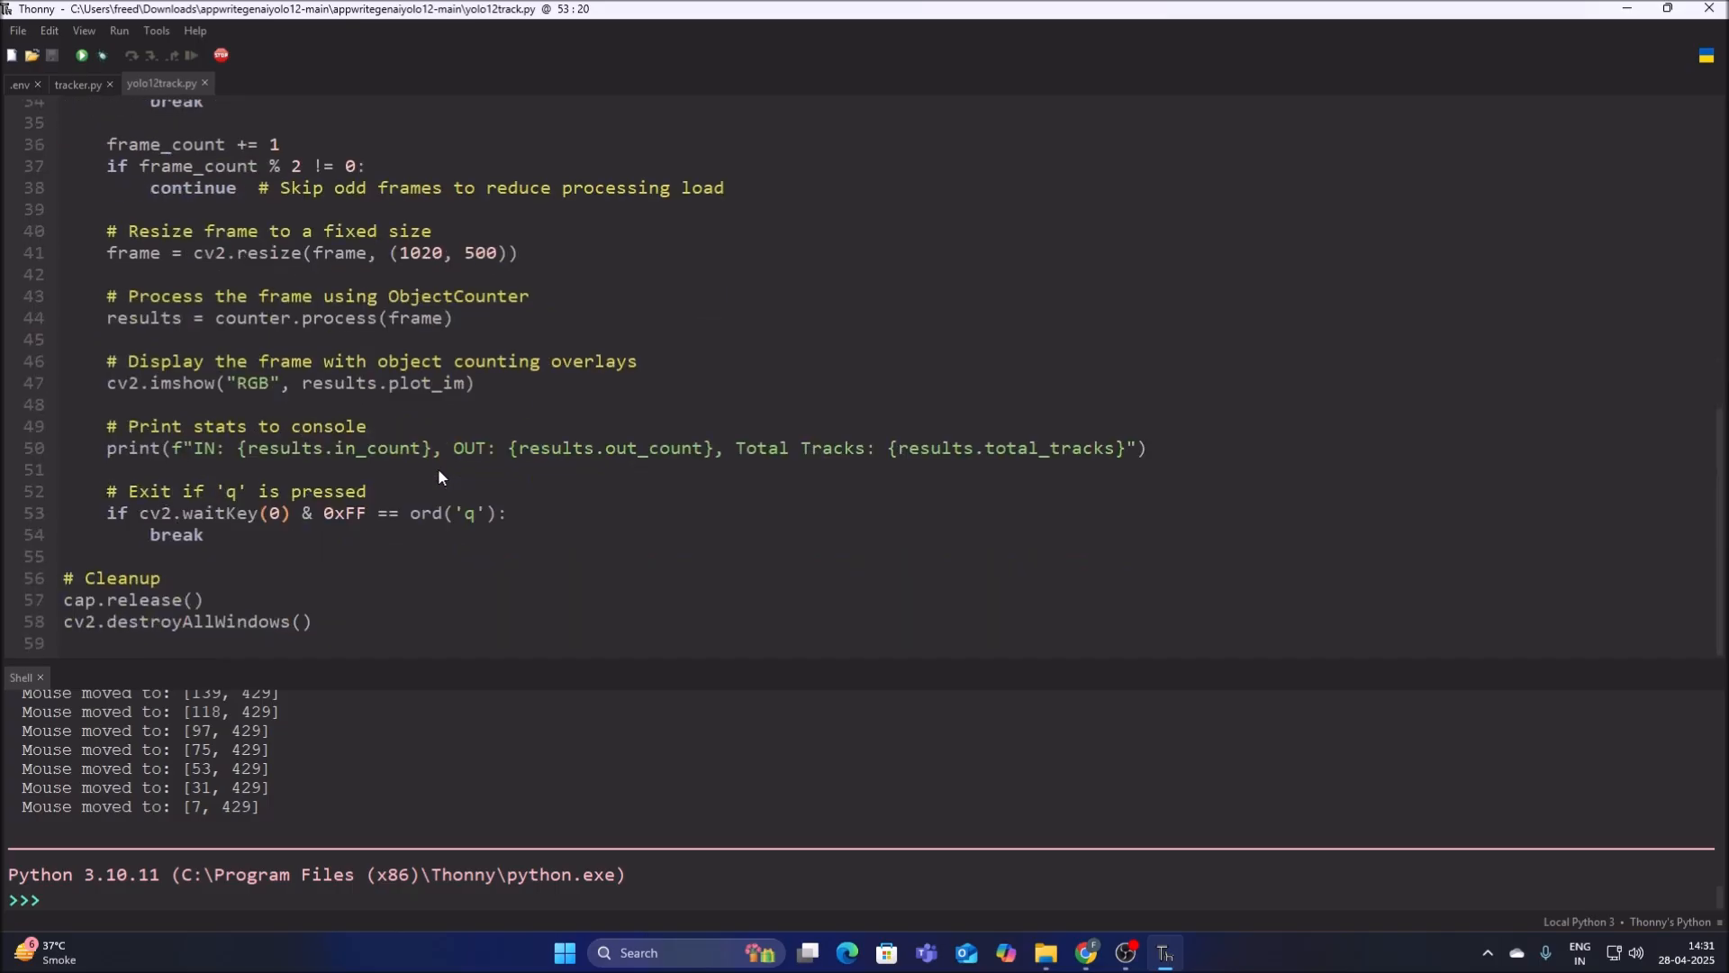
key(BackSpace)
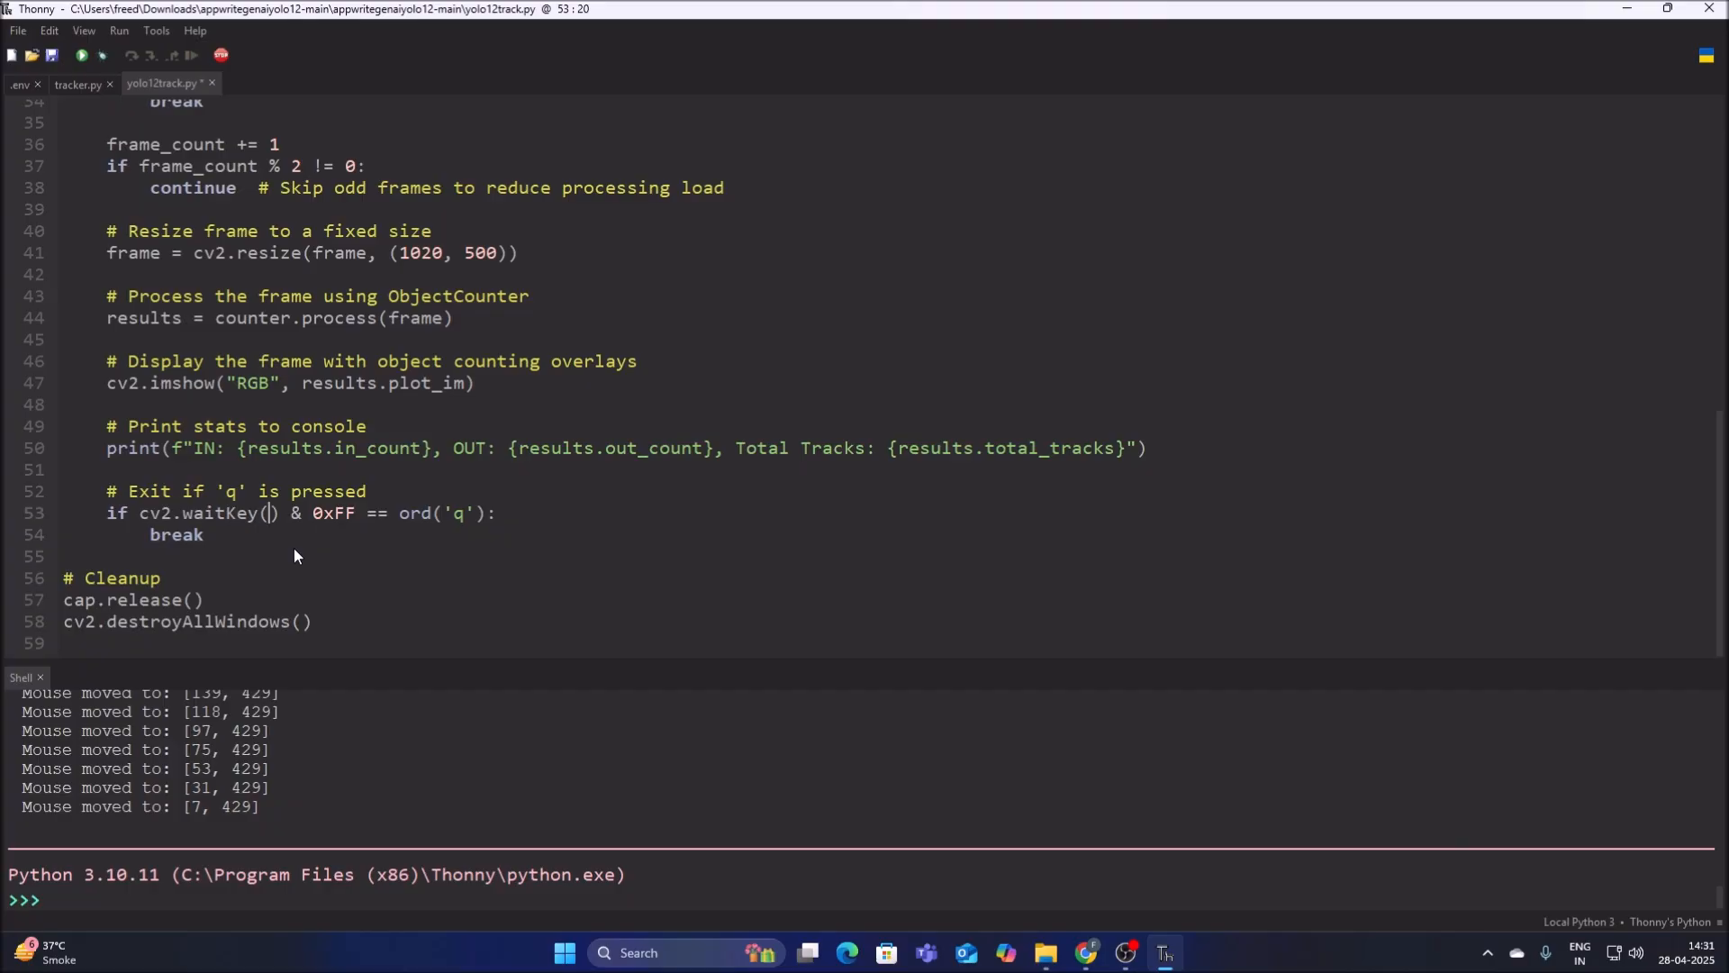
text(1)
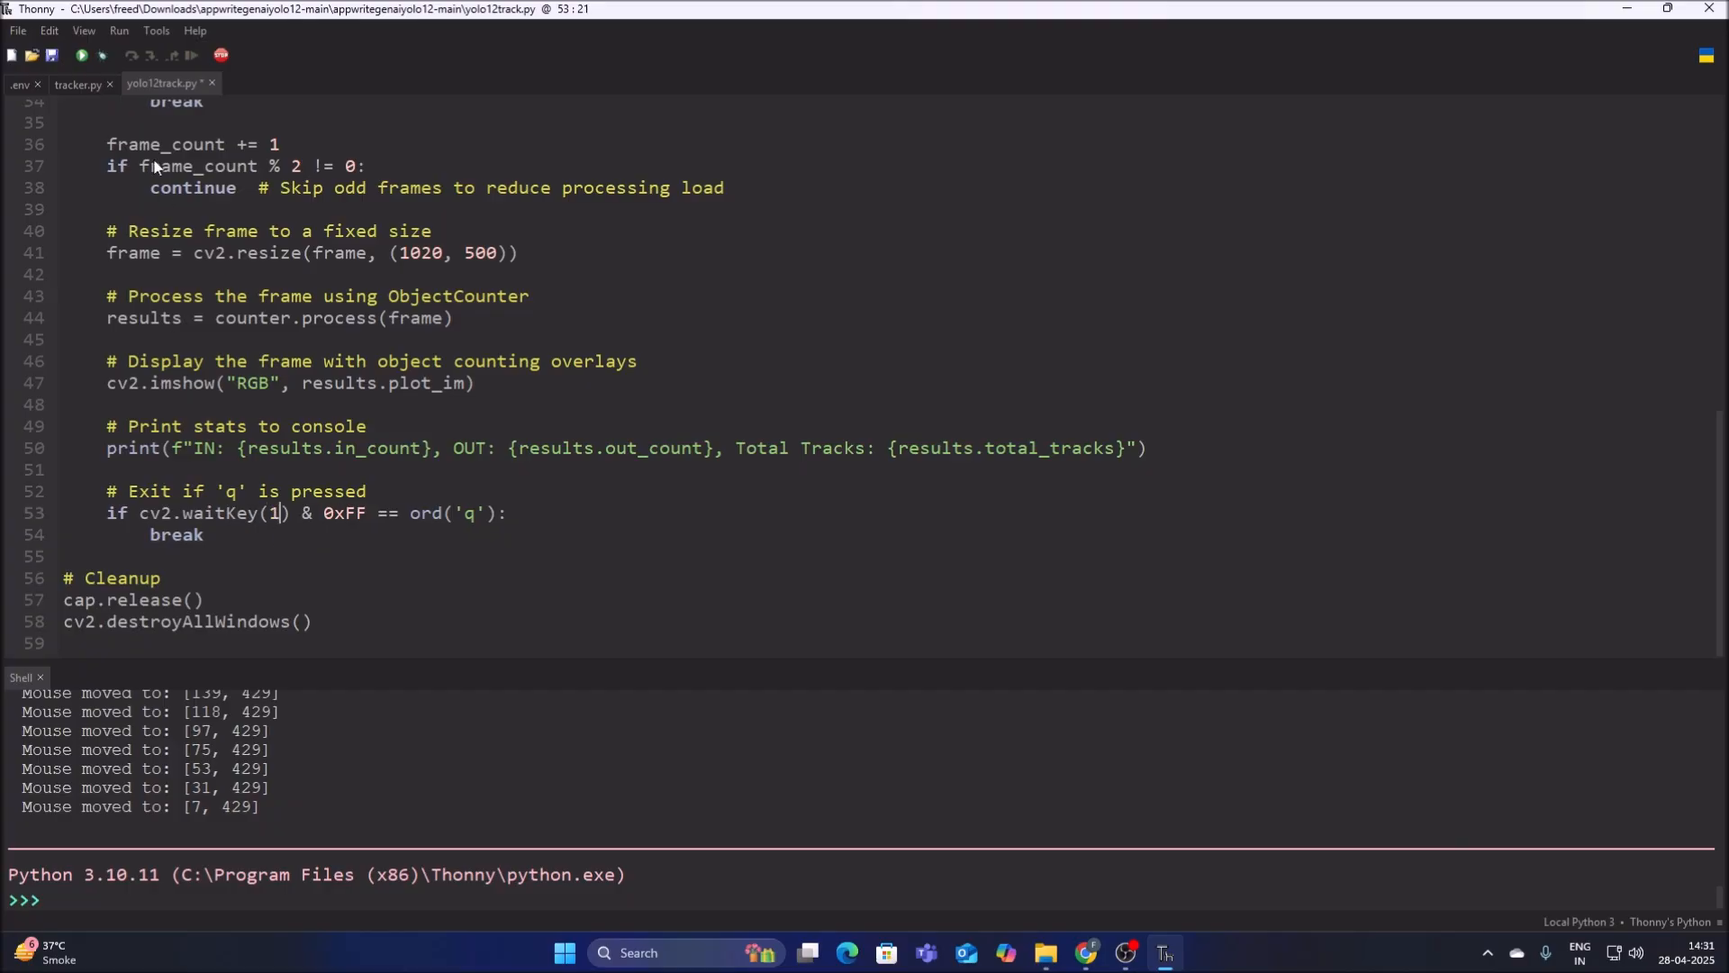
click(52, 56)
click(81, 55)
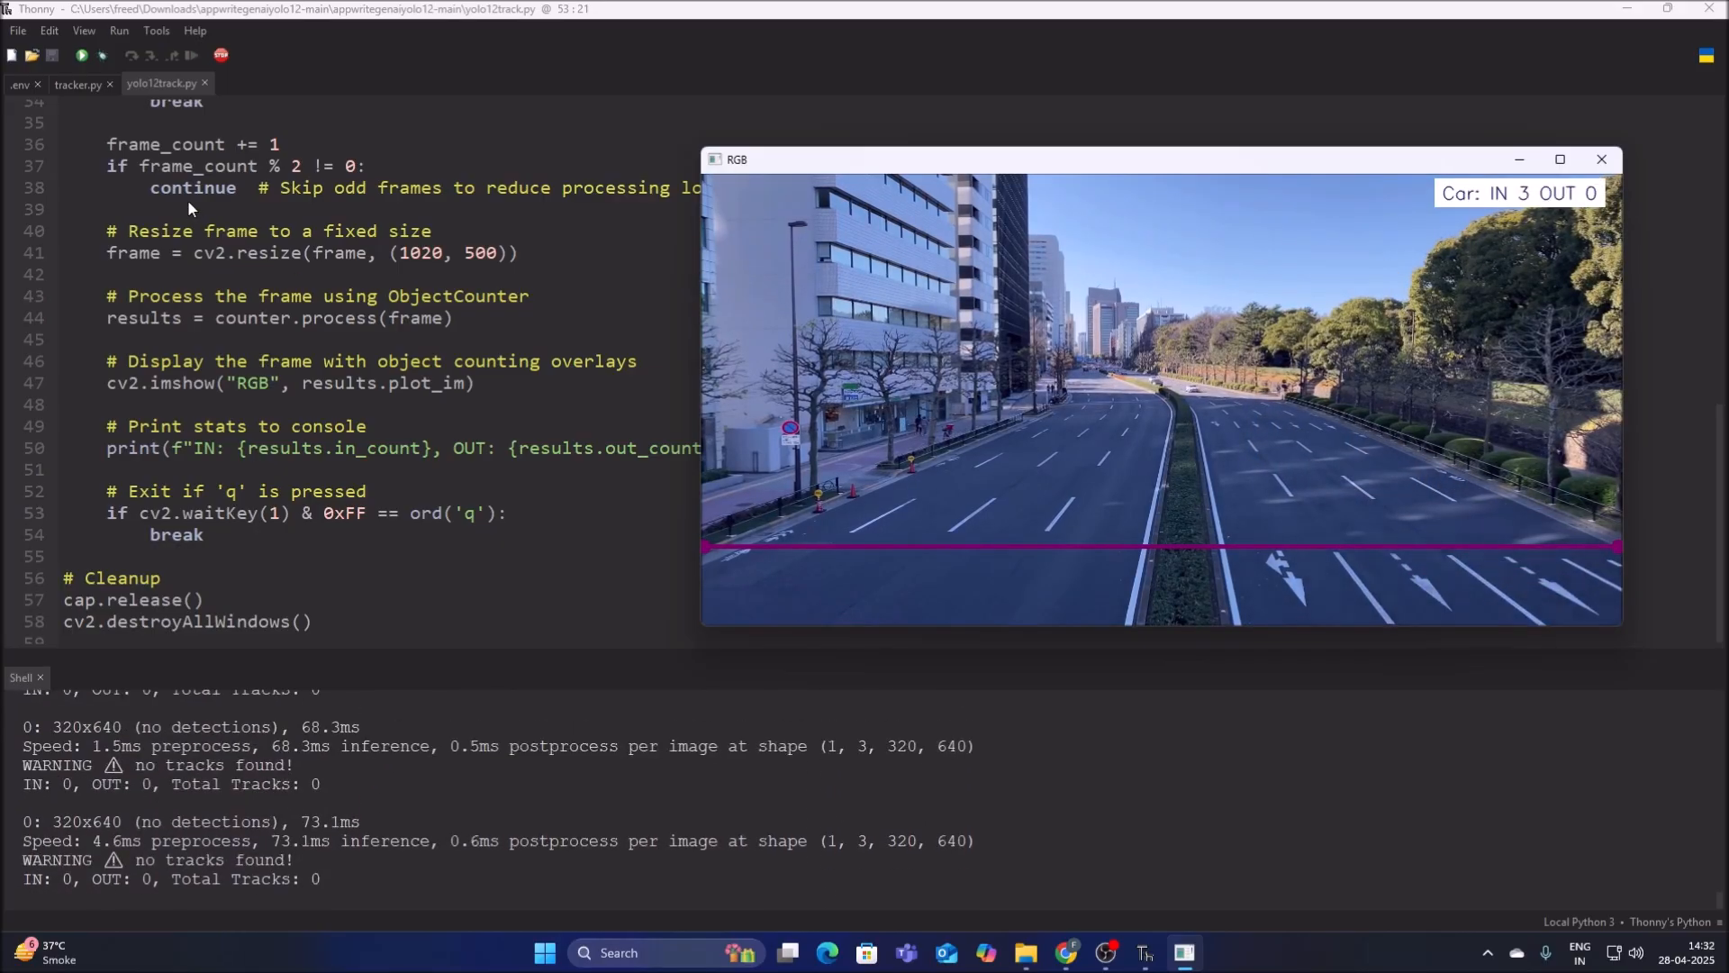
click(225, 58)
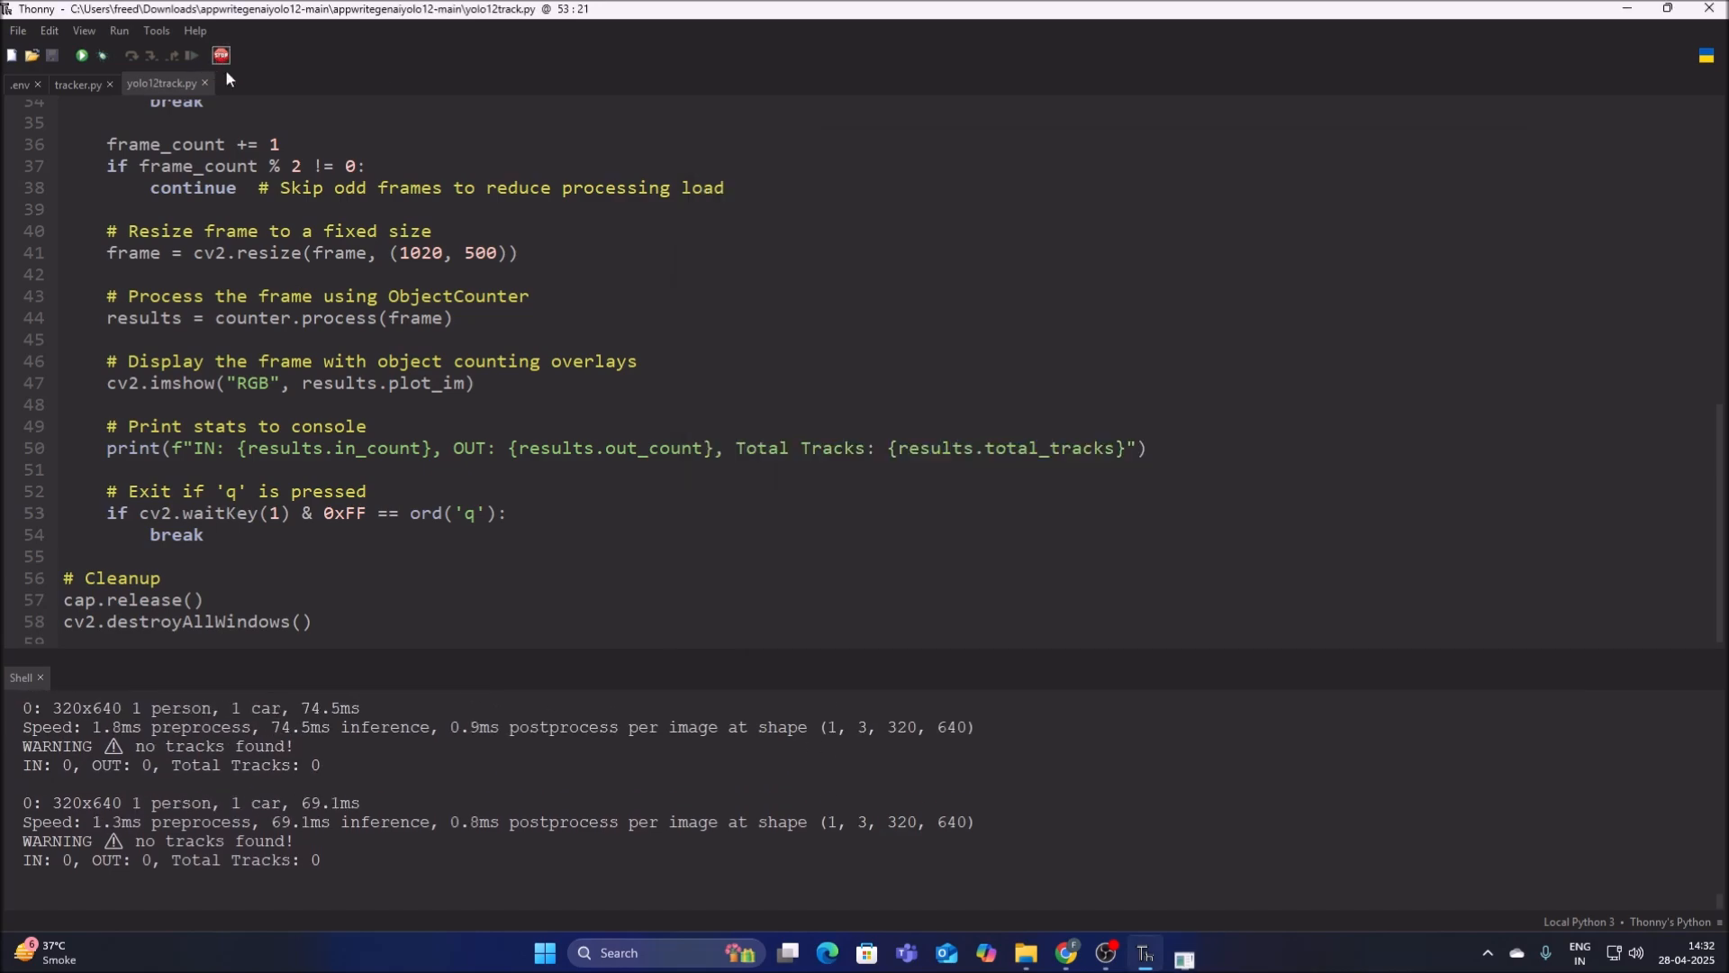
In Chrome, list the data collection's documents with the id, direction, car-color, companyname and timestamp columns displayed.
click(1085, 952)
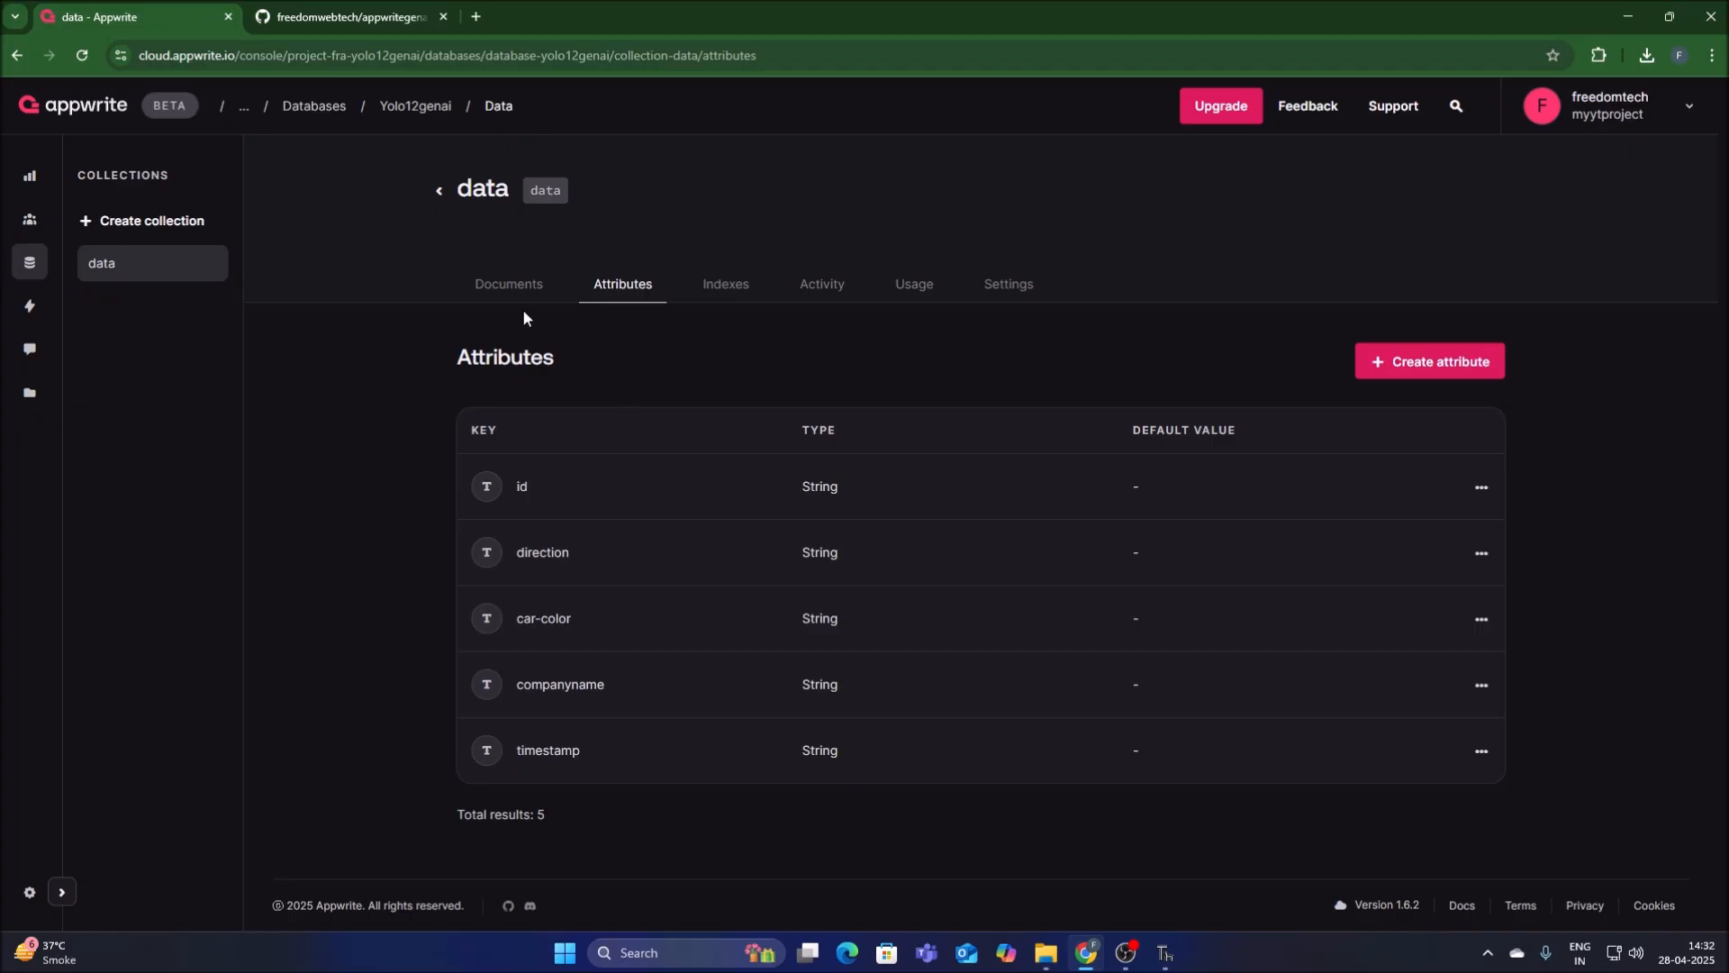
click(499, 287)
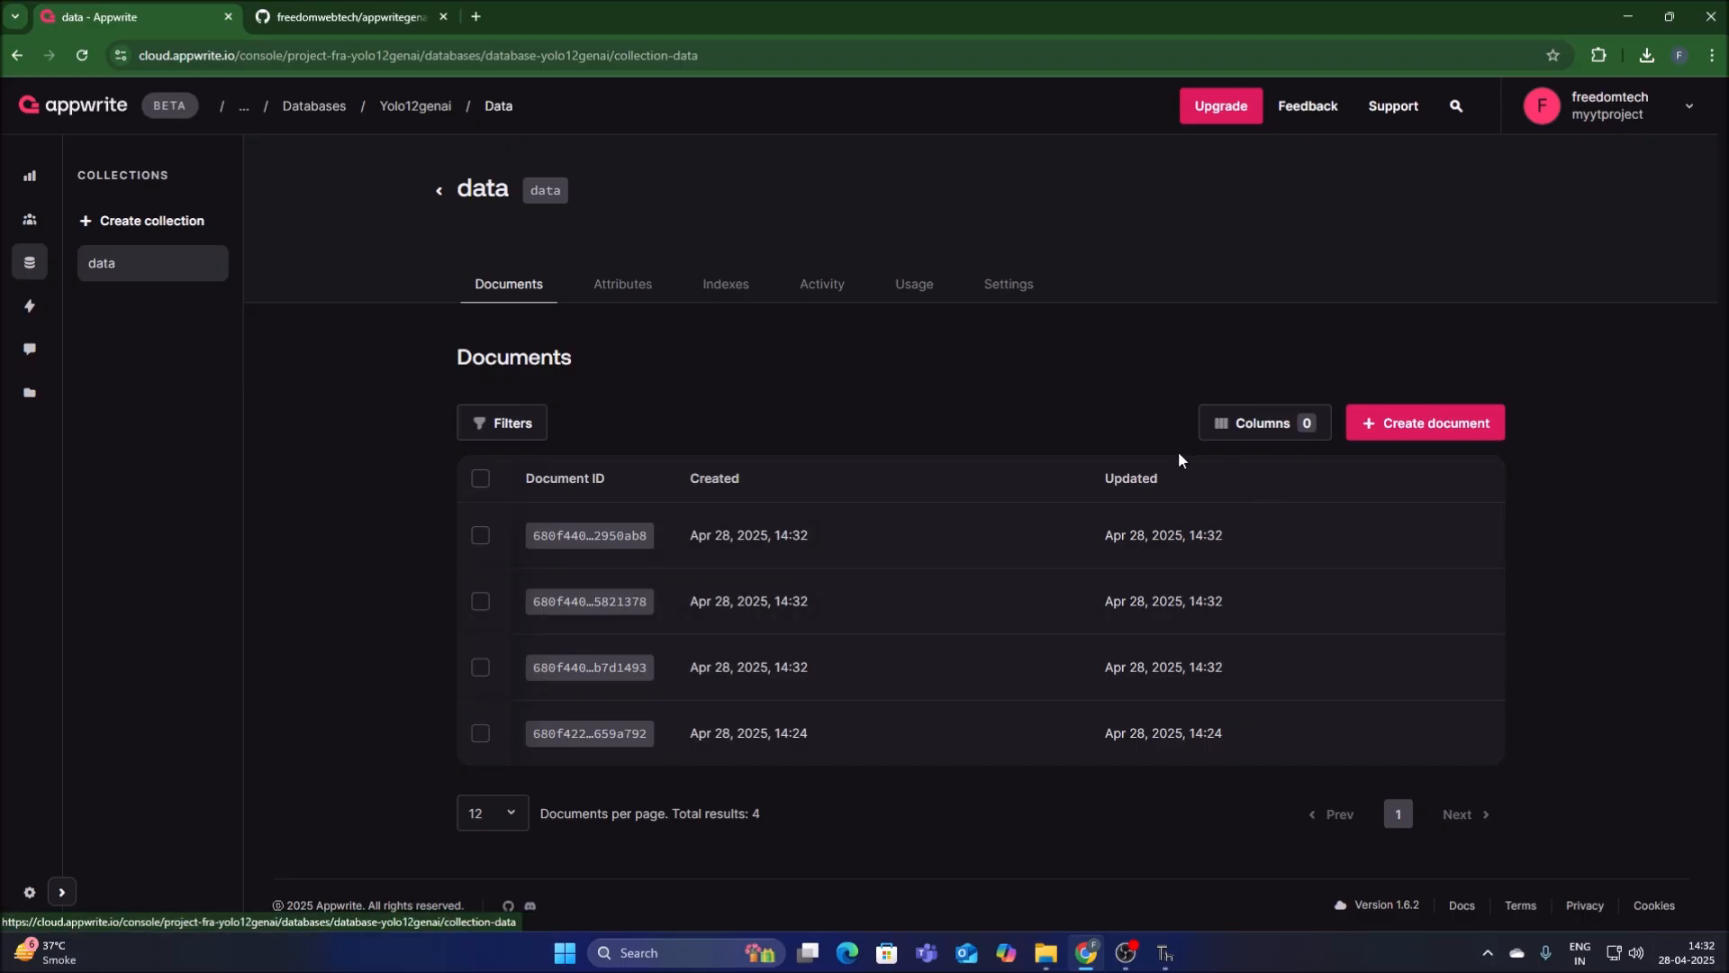
click(1233, 436)
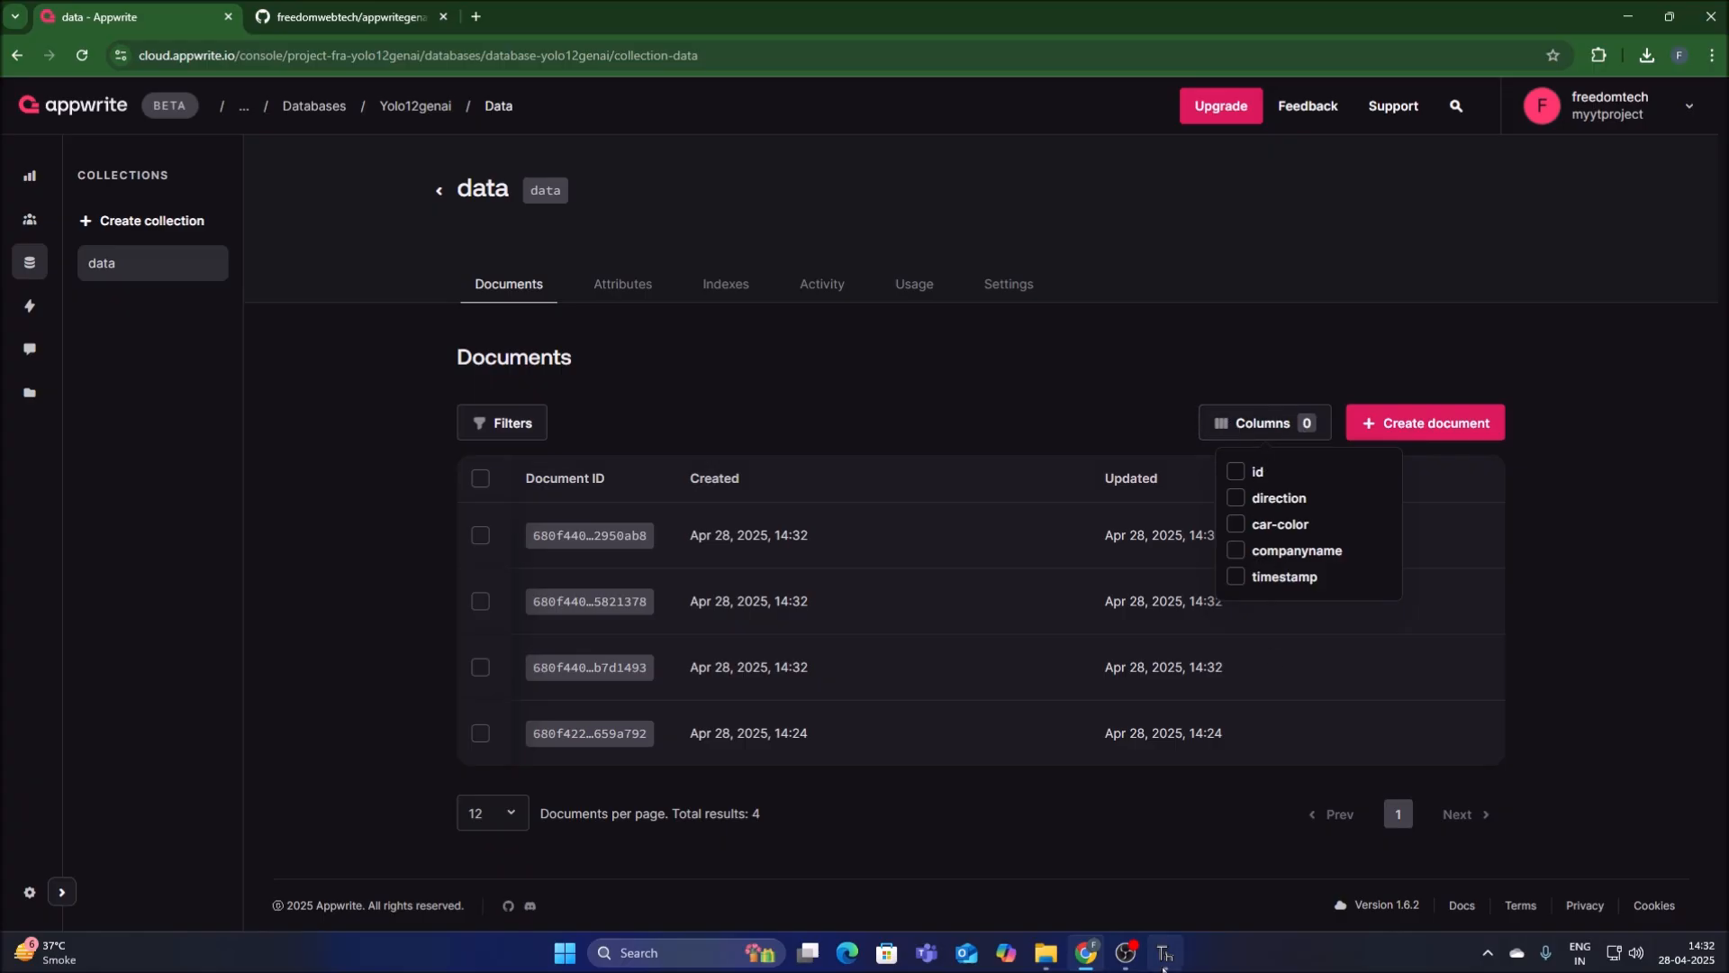
click(1237, 473)
click(1237, 498)
click(1236, 524)
click(1236, 550)
click(1231, 578)
click(1181, 852)
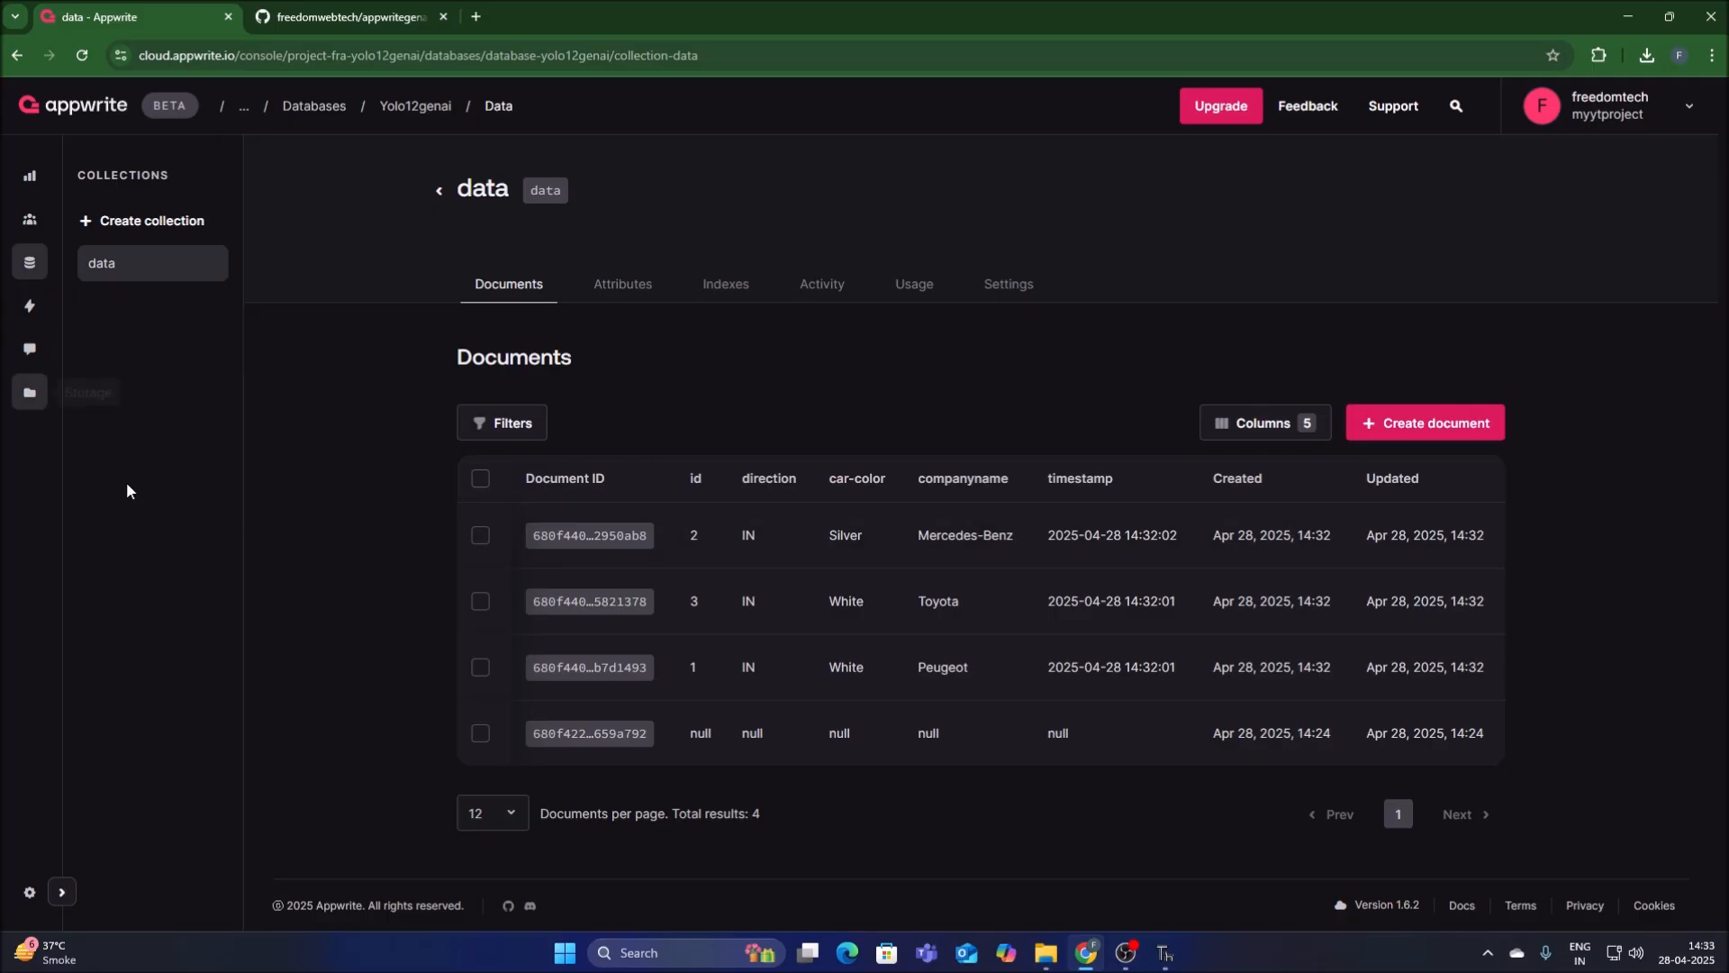
Delete the yolo12genai project from its settings, entering yolo12genai as the confirmation name.
click(29, 890)
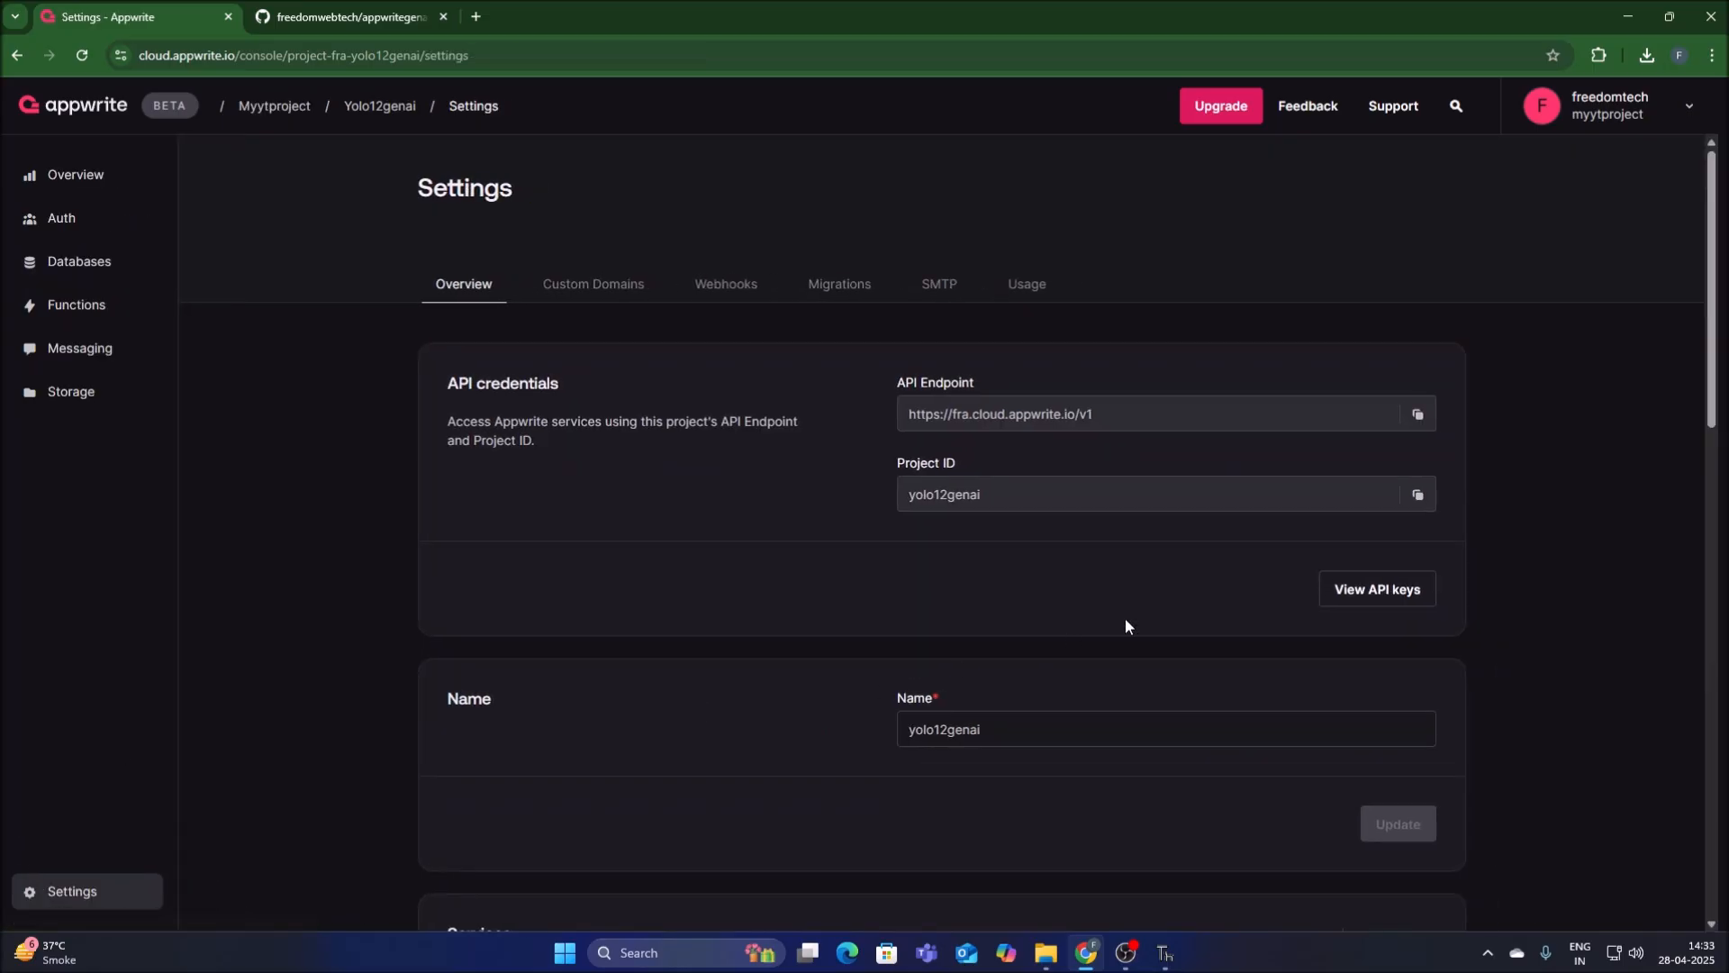
scroll(1335, 568, down, 15)
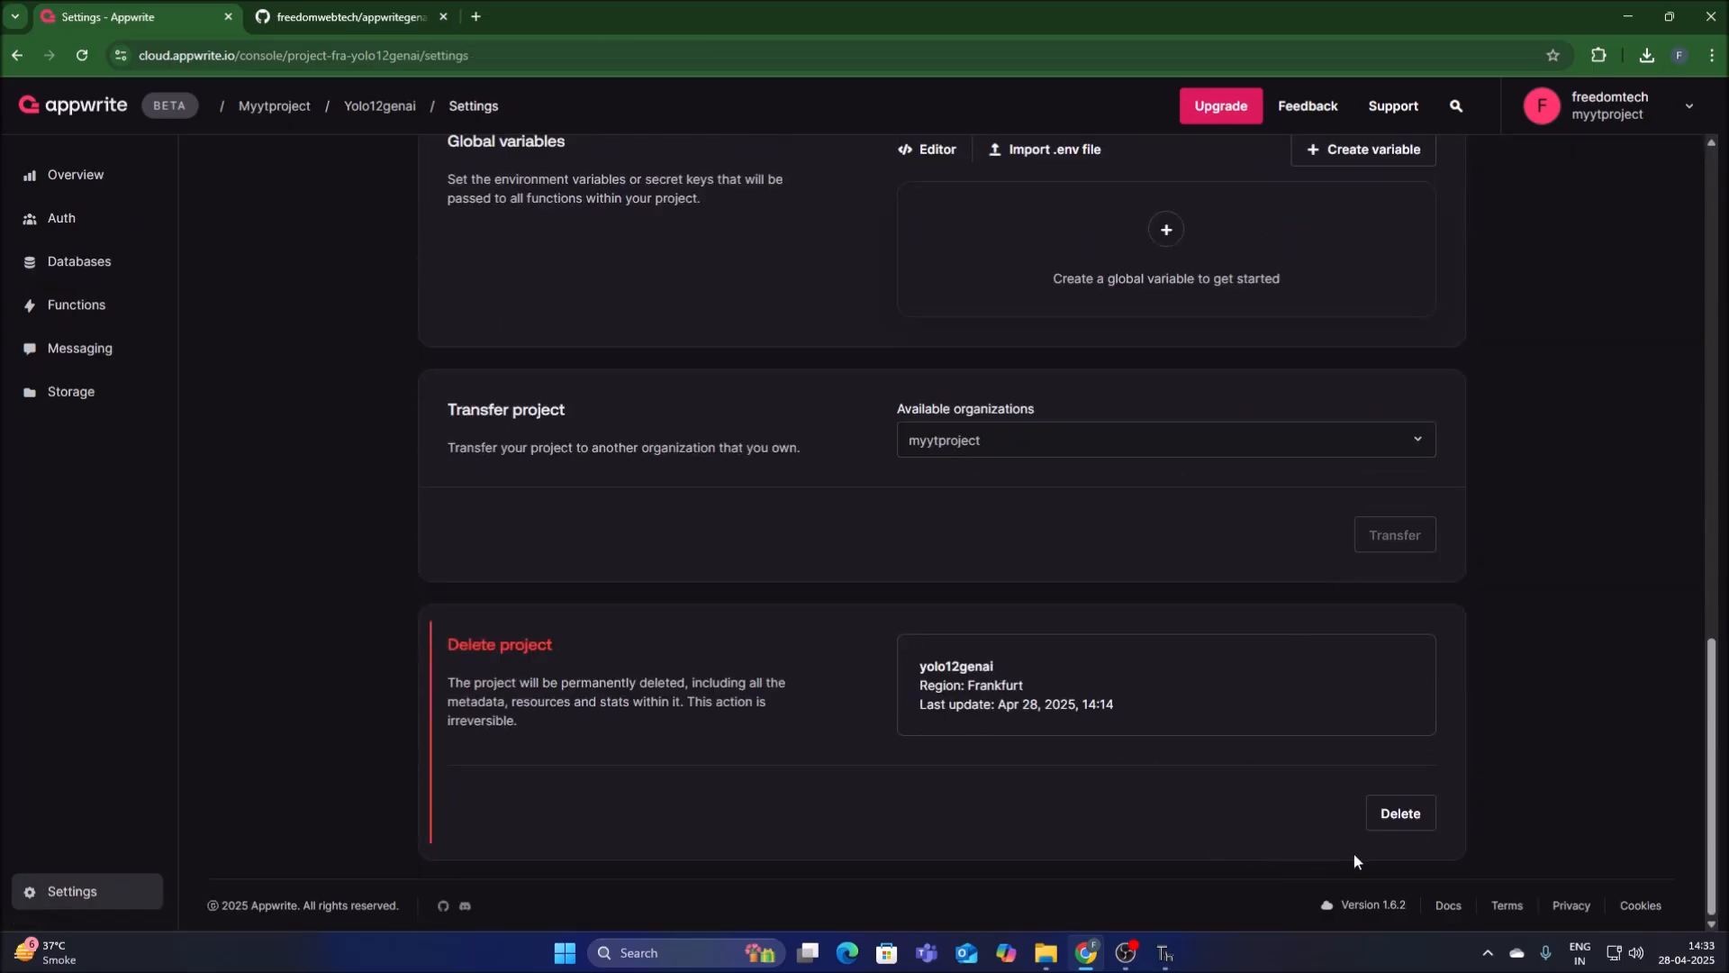
click(1395, 815)
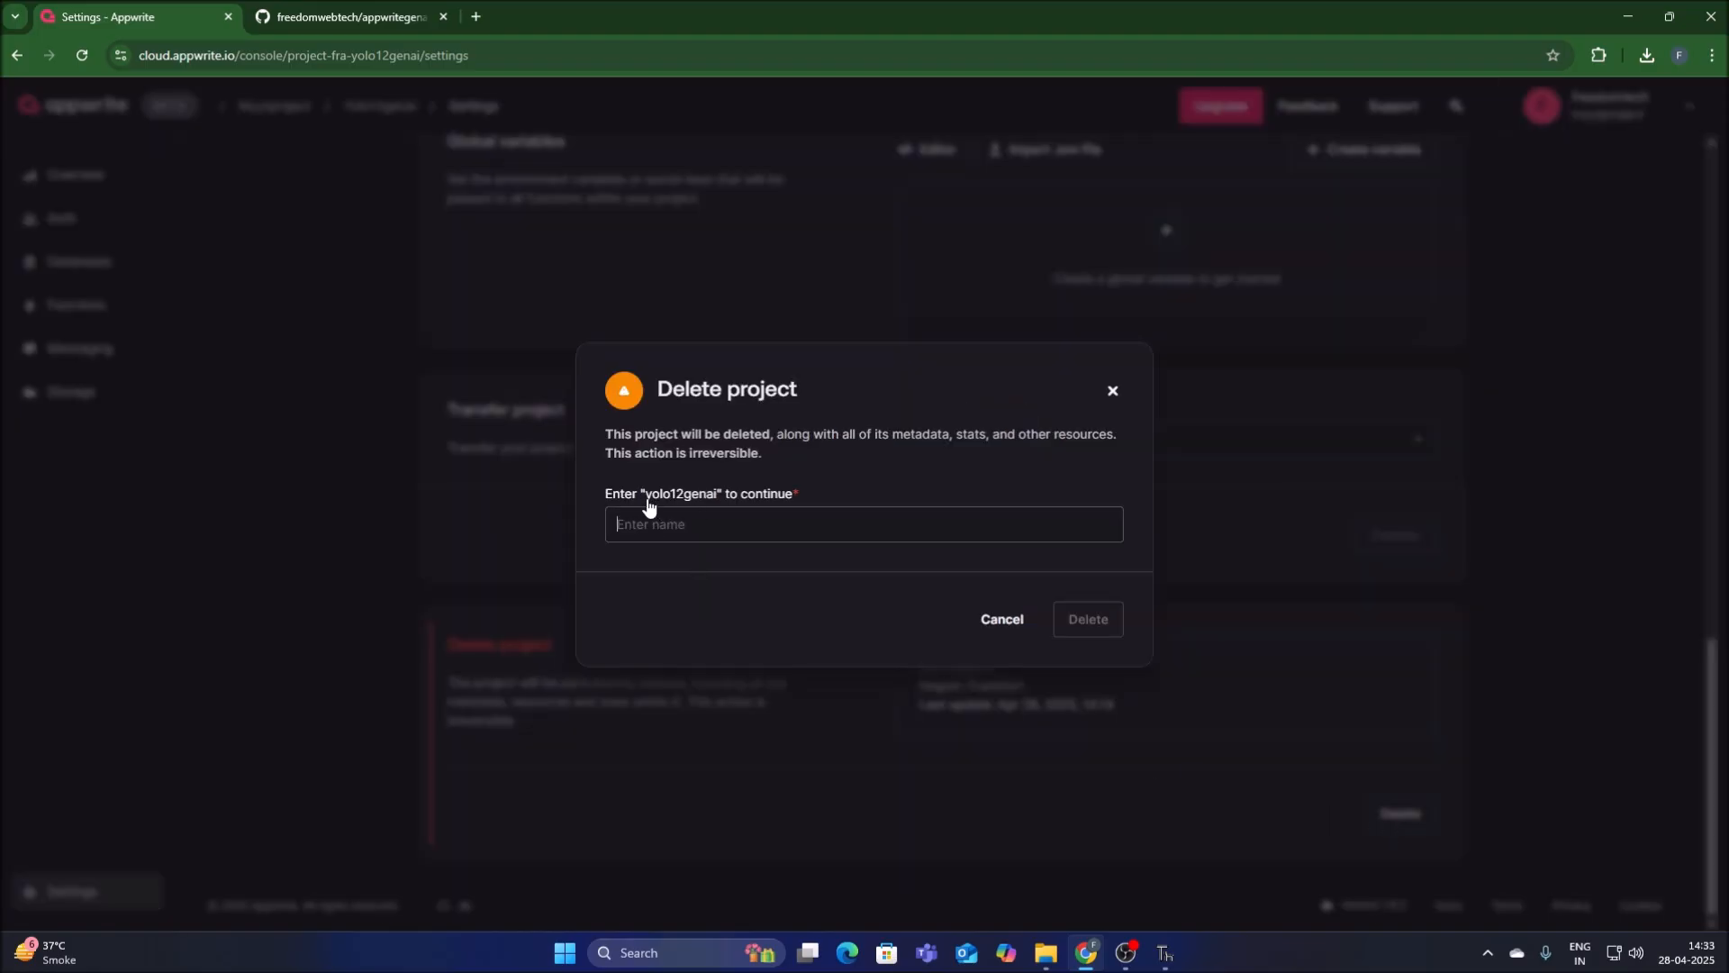
drag(646, 504, 712, 507)
right_click(712, 507)
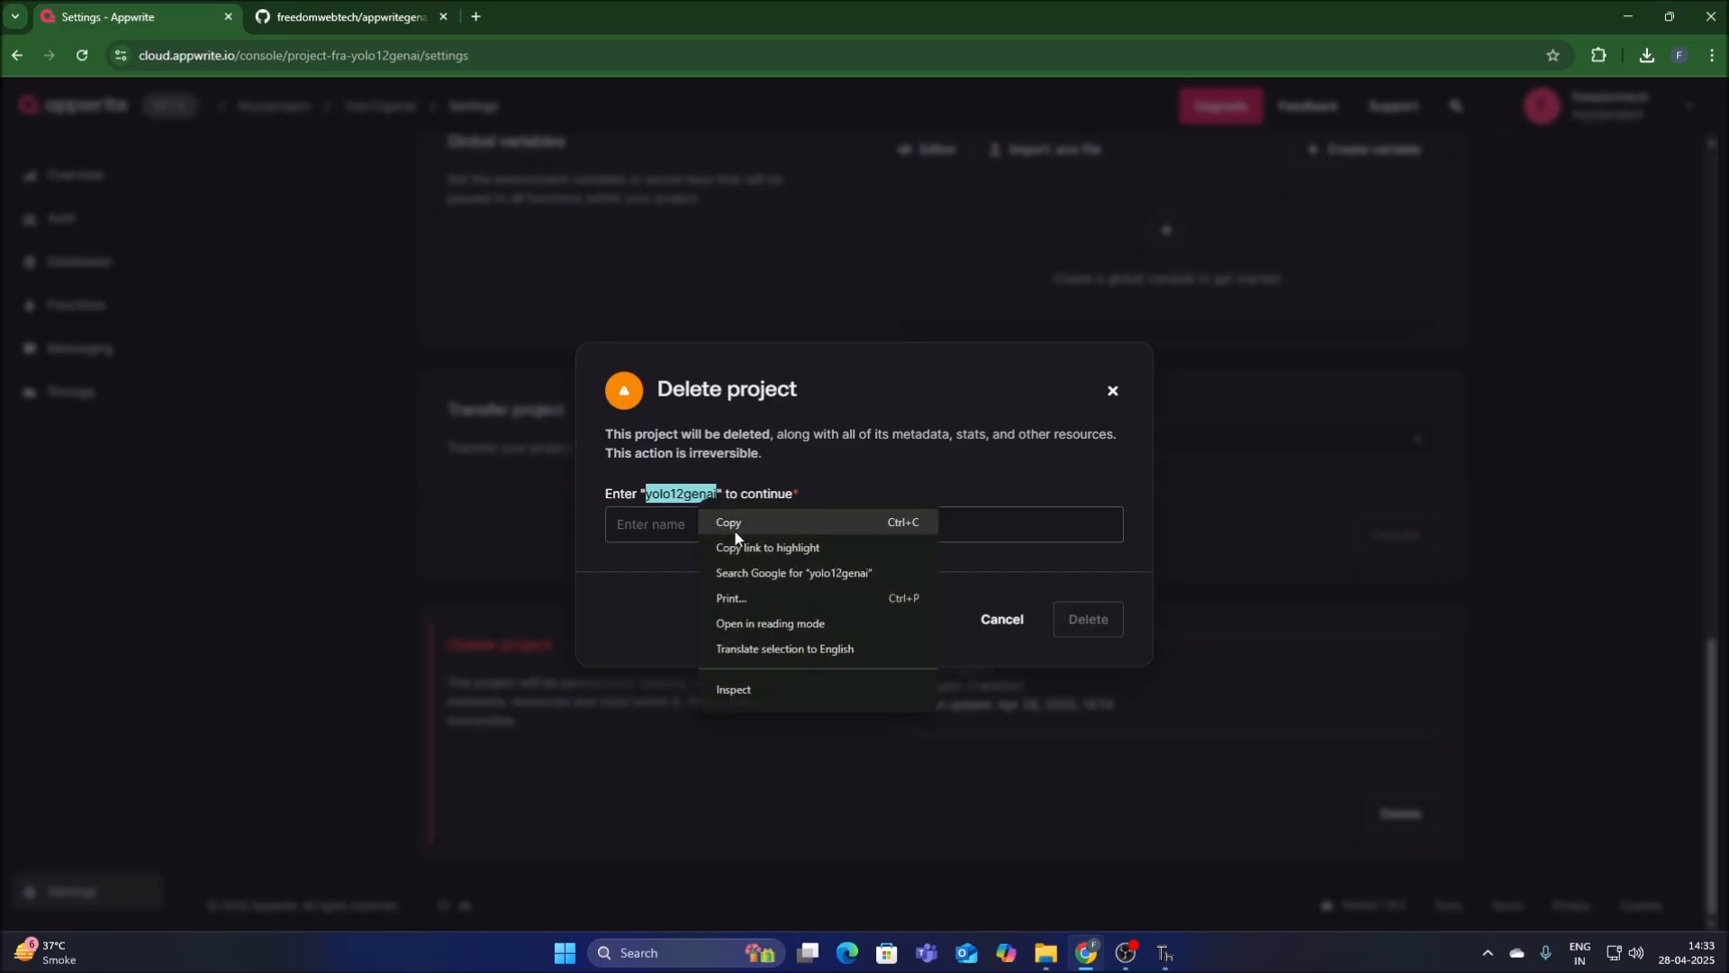
click(740, 521)
click(706, 528)
key(ctrl+v)
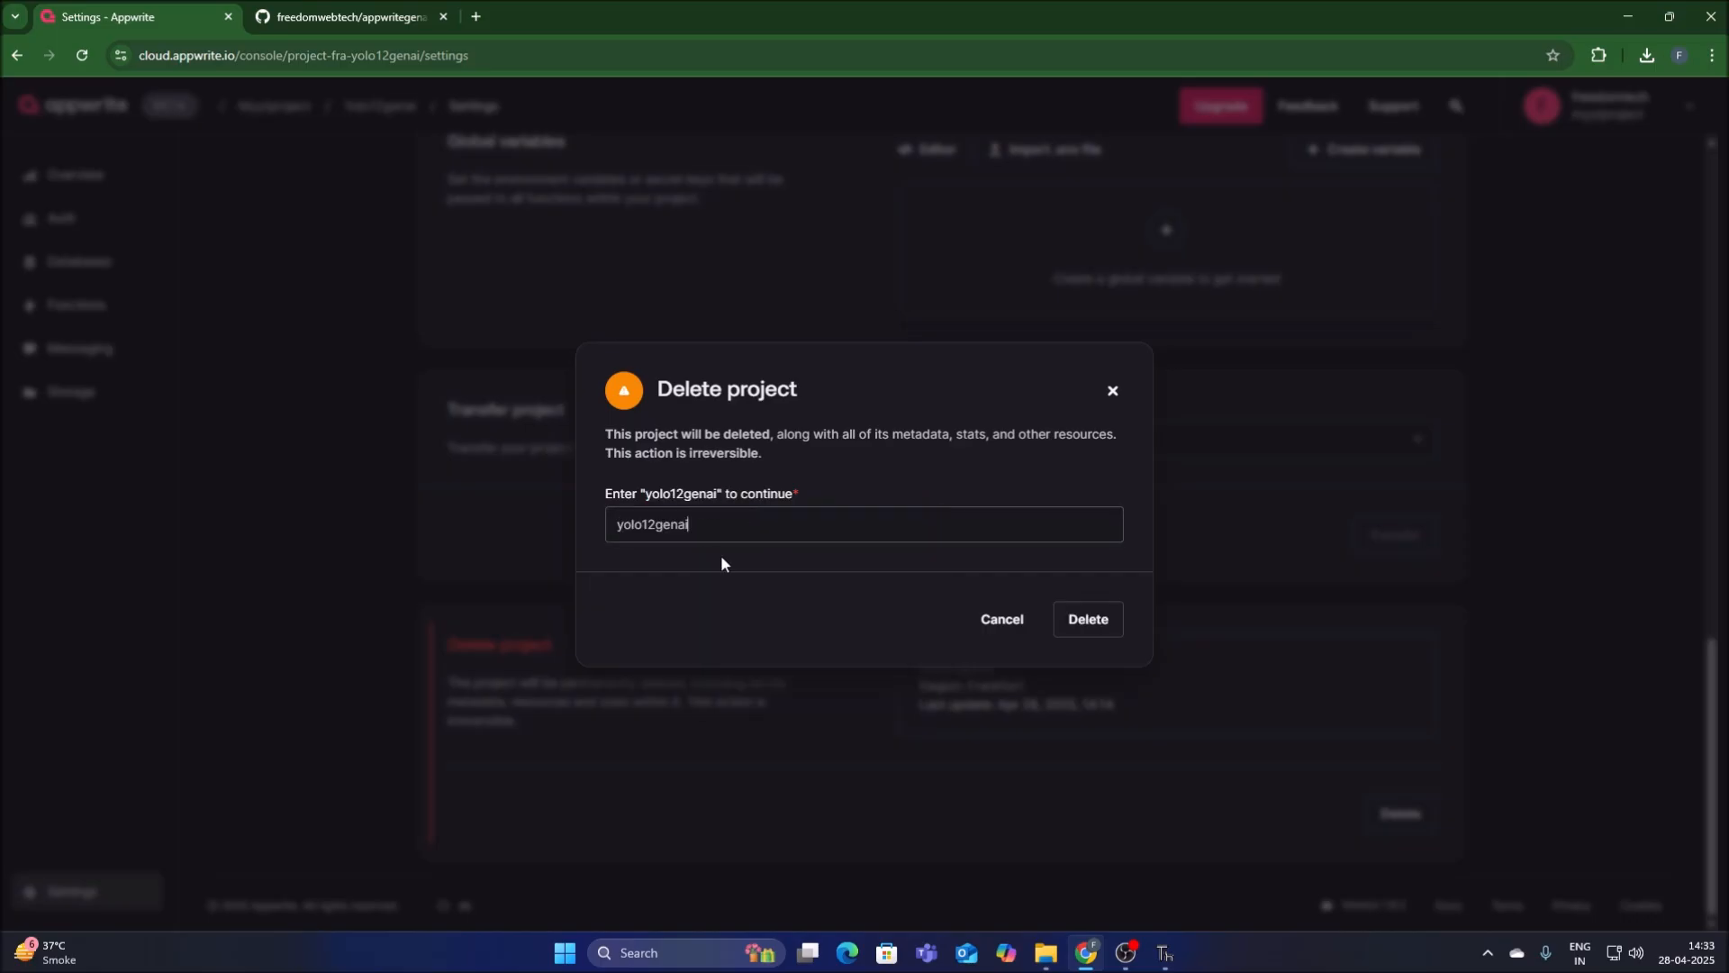
click(1069, 620)
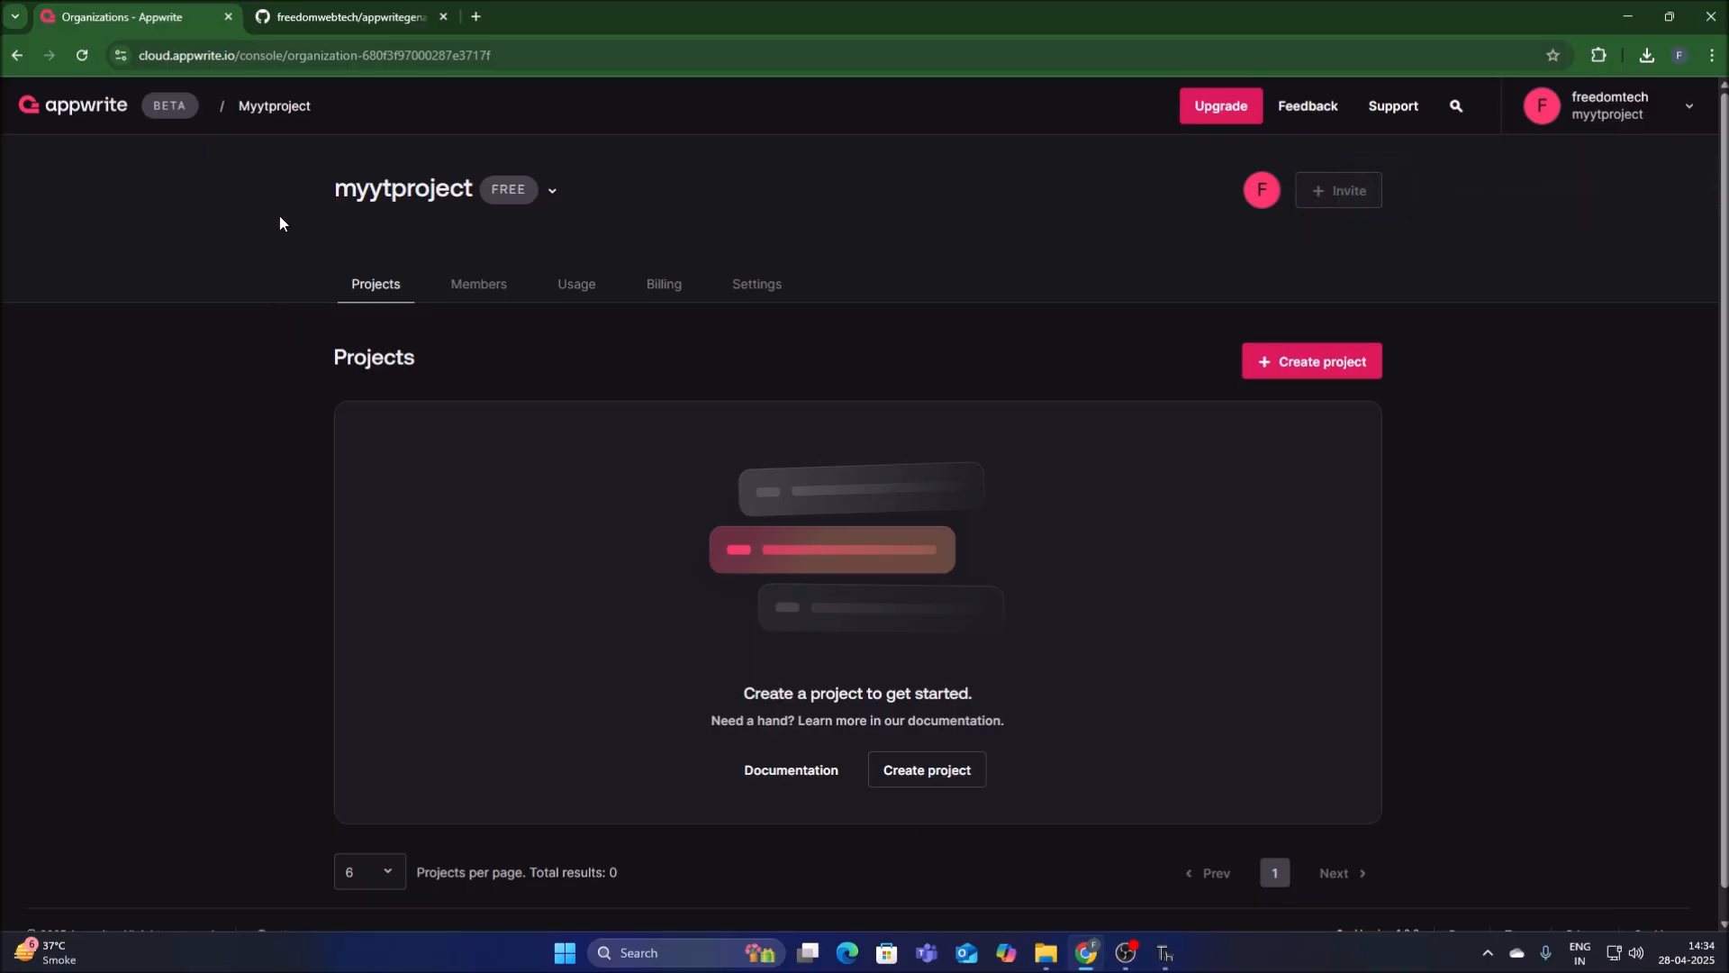
Delete the myytproject organization from its settings, entering myytproject as the confirmation name.
click(745, 284)
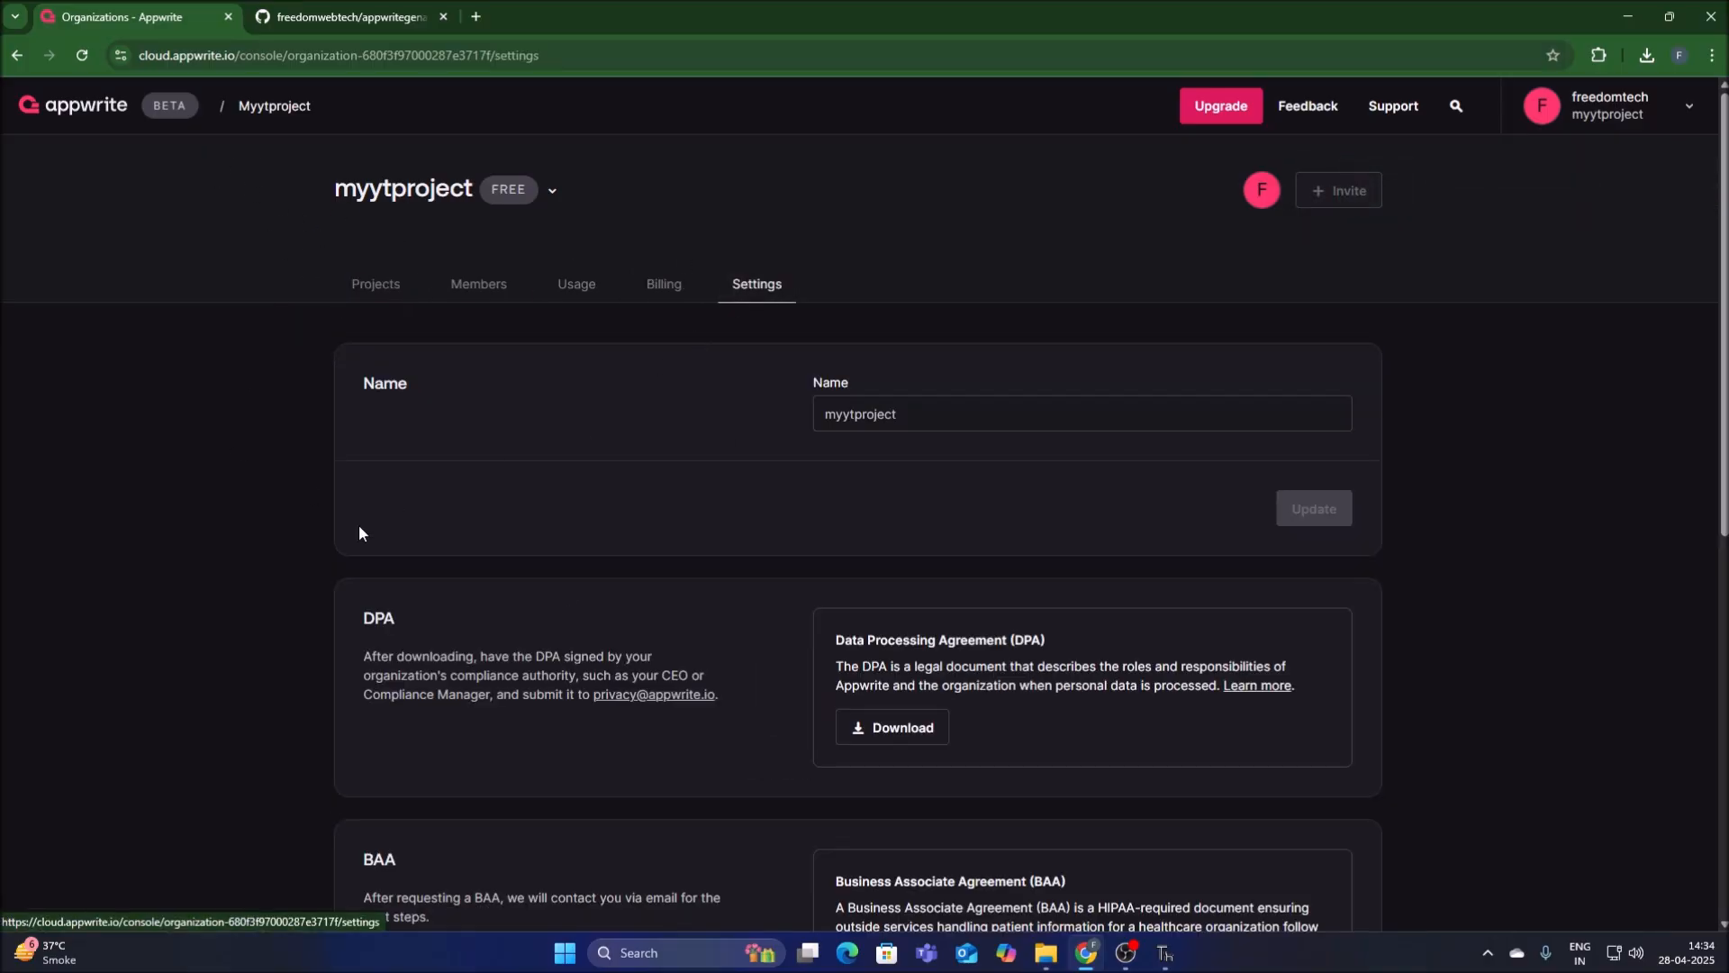
scroll(801, 550, down, 8)
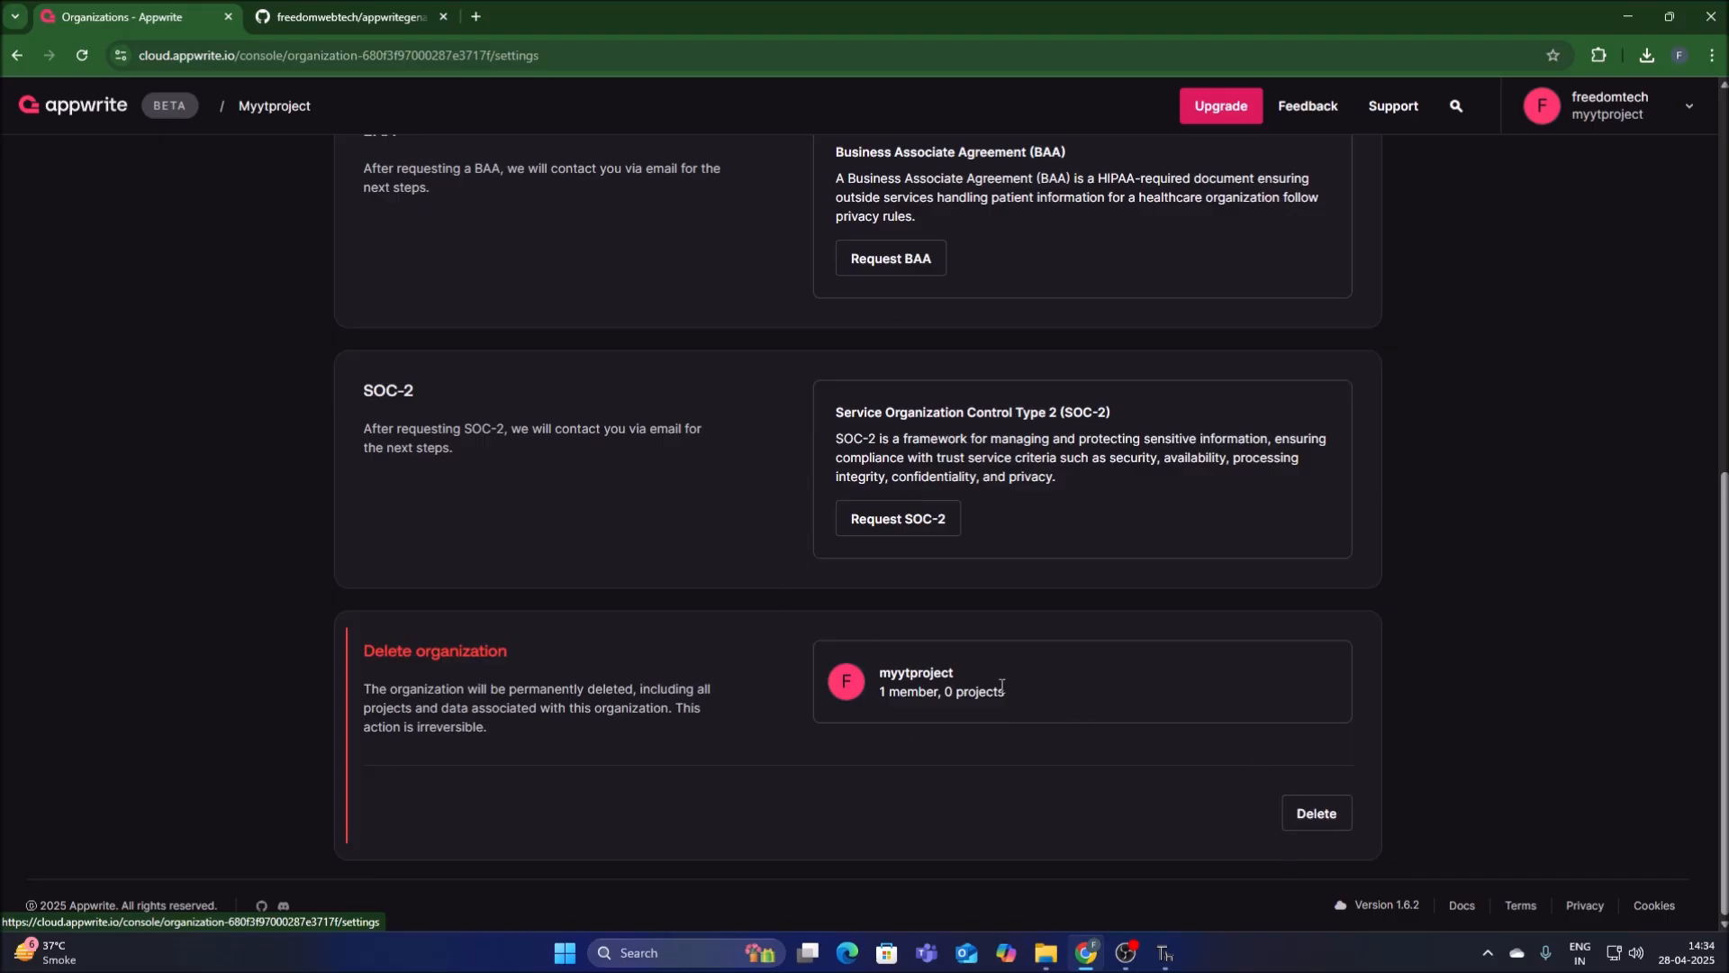
click(1317, 819)
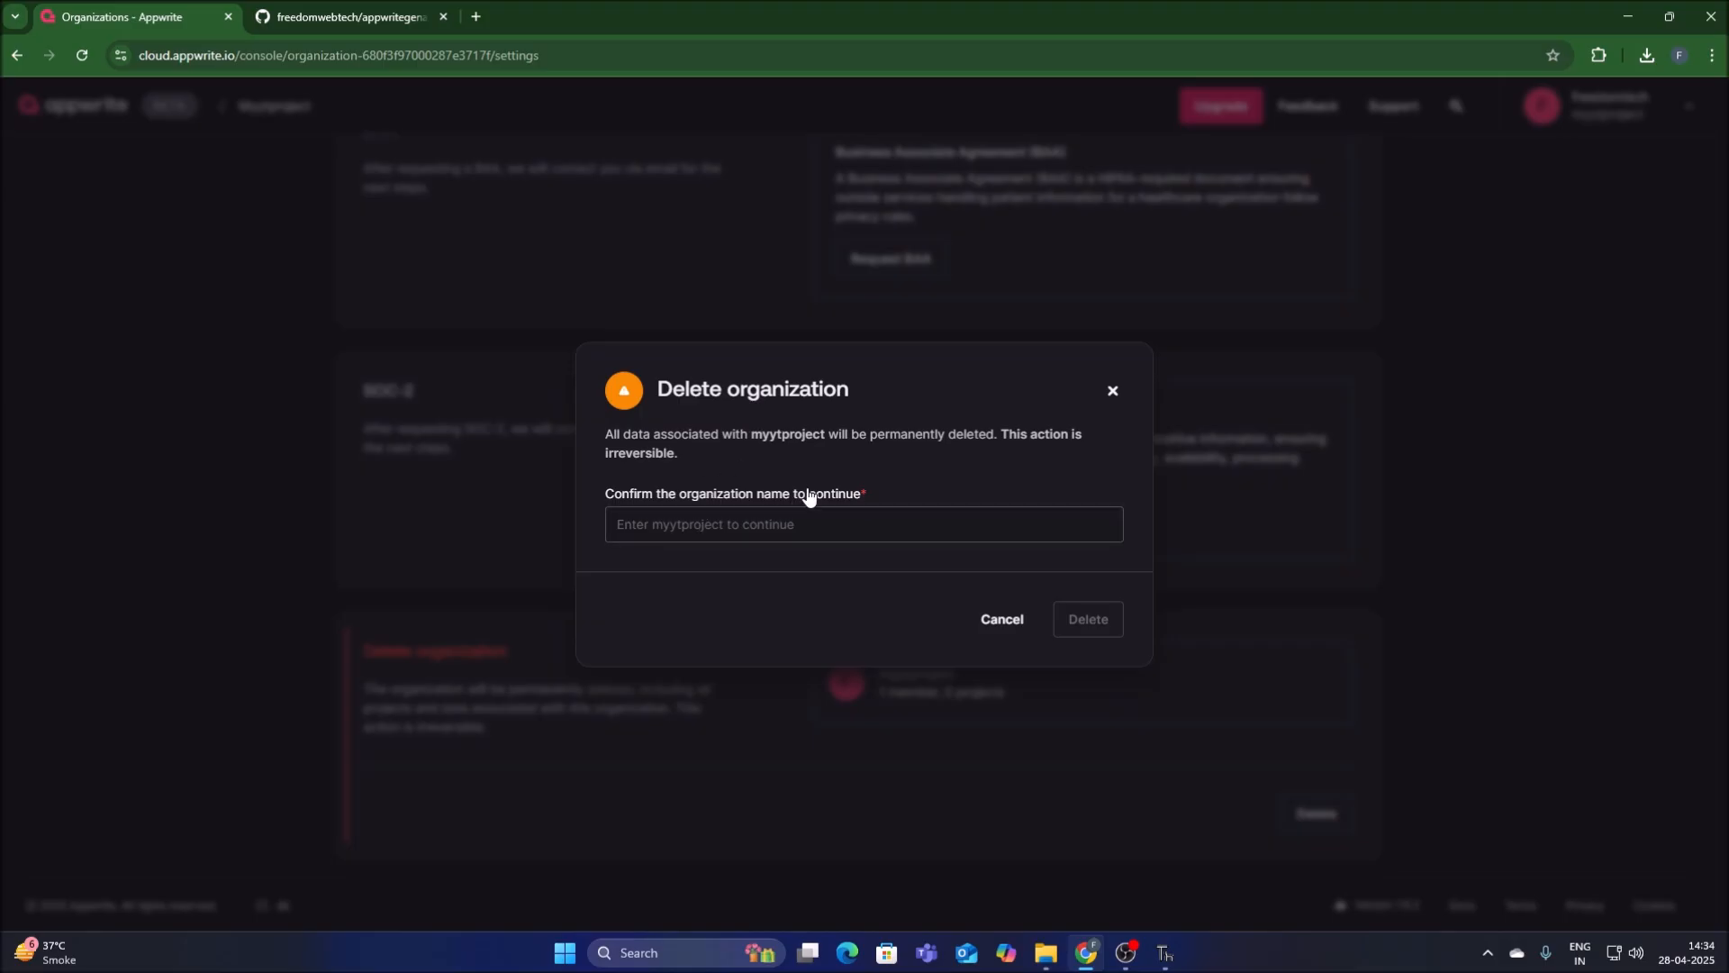
drag(751, 437, 826, 435)
right_click(813, 435)
click(850, 457)
click(718, 526)
key(ctrl+v)
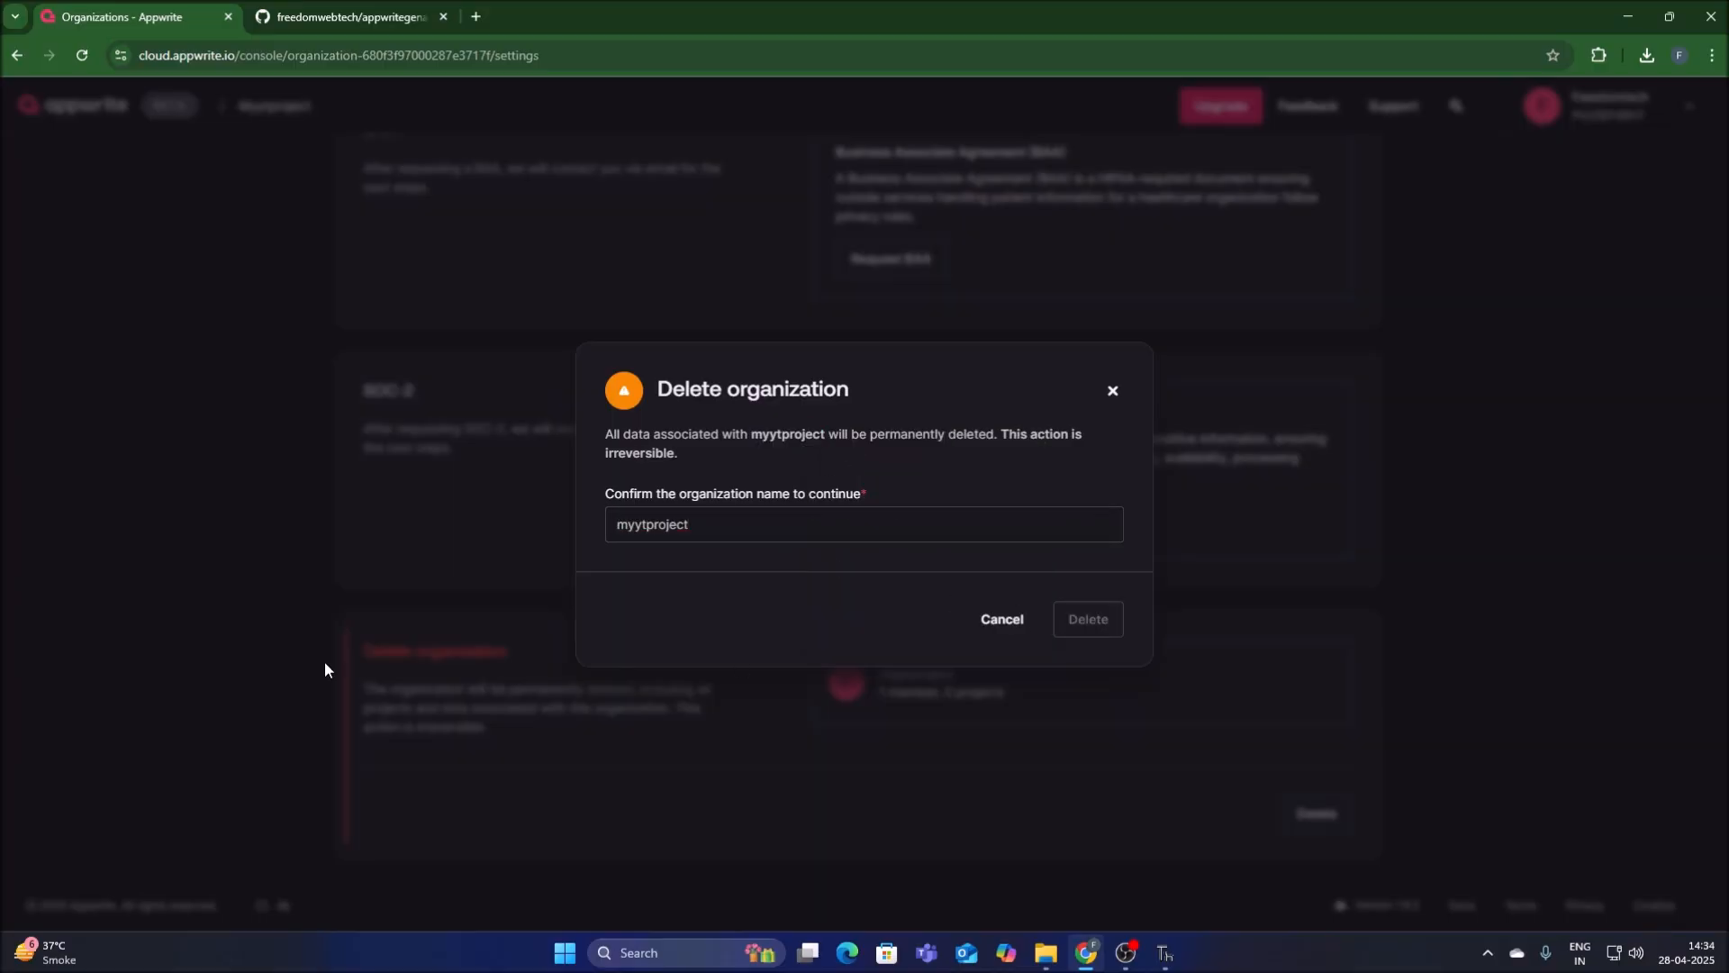